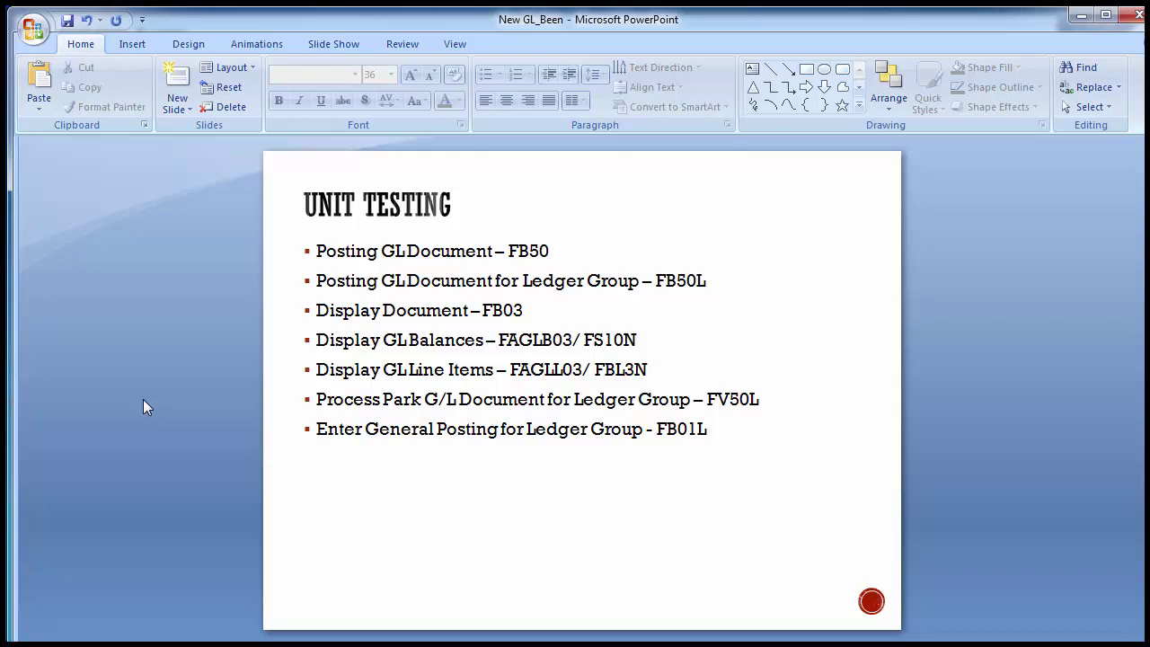
Switch from the Unit Testing slide to SAP and open transaction FB50 for posting a G/L document.
{"action": "scroll", "coordinate": [143, 401], "scroll_direction": "down", "scroll_amount": 1}
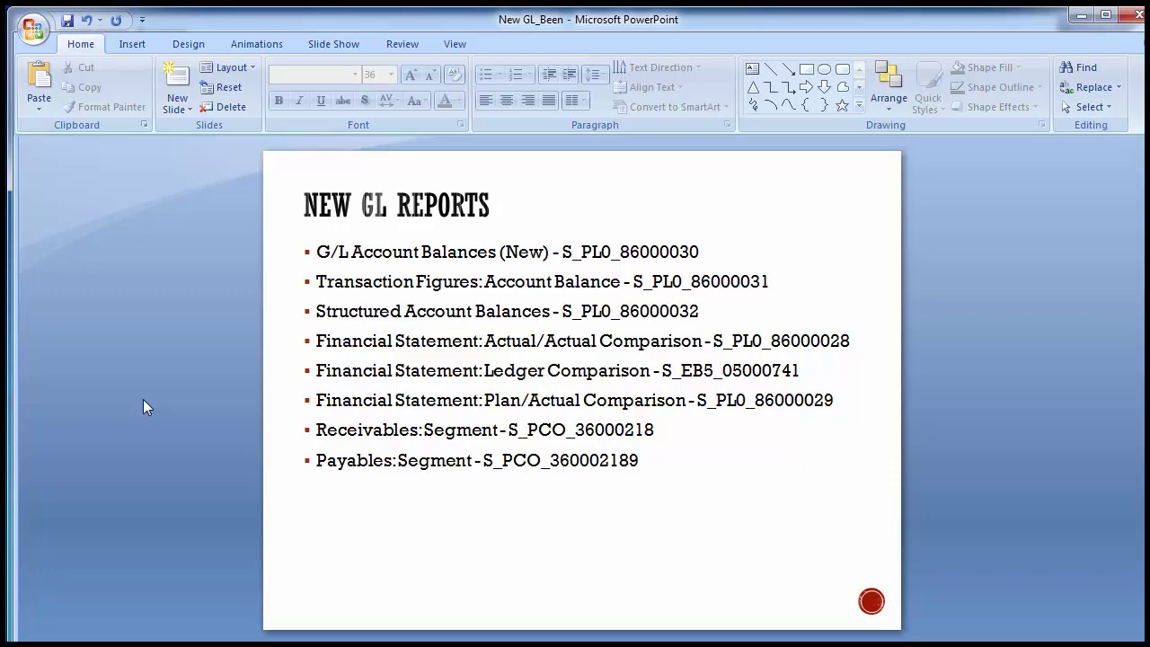
{"action": "scroll", "coordinate": [143, 399], "scroll_direction": "up", "scroll_amount": 1}
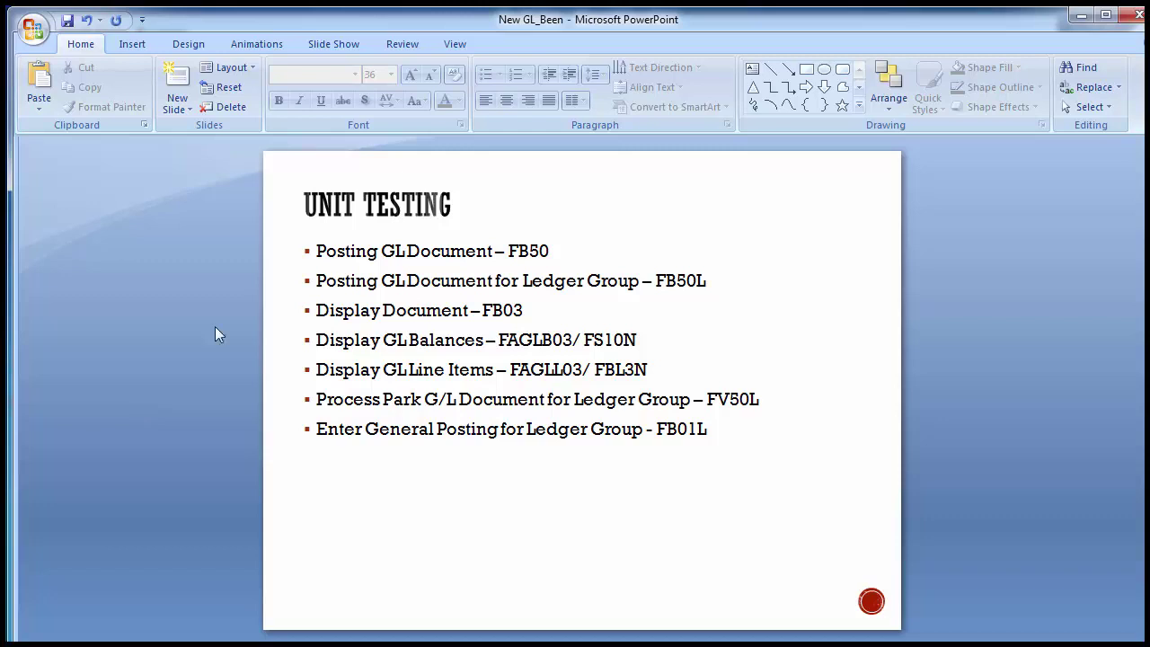
{"action": "double_click", "coordinate": [530, 251]}
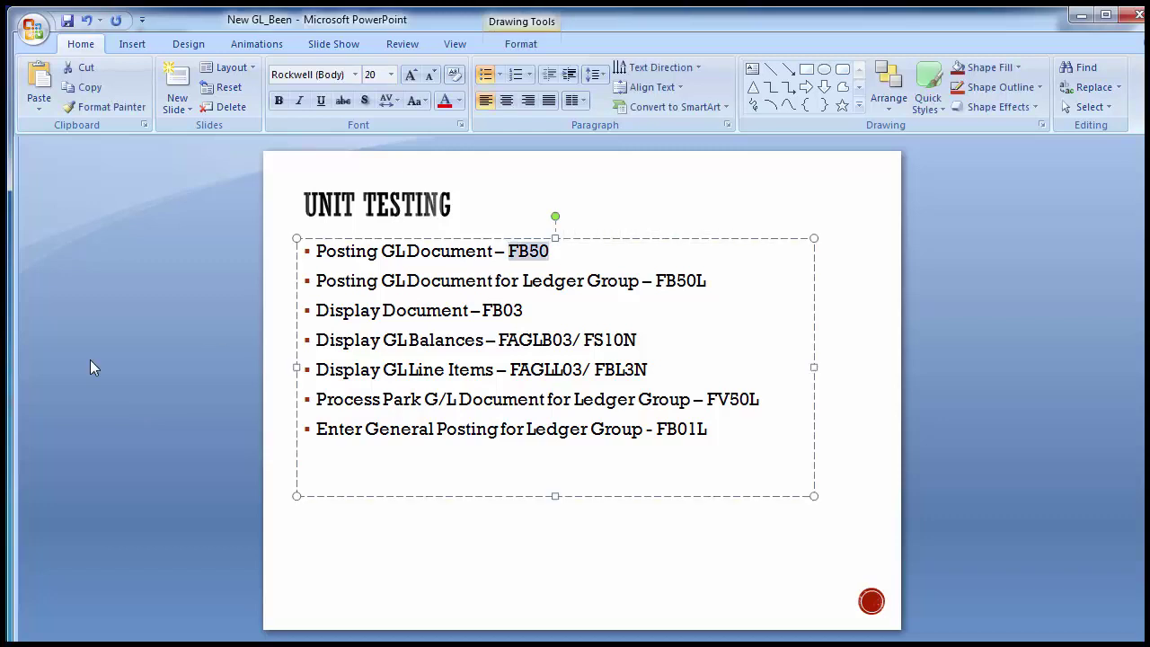
{"action": "mouse_move", "coordinate": [462, 624]}
{"action": "left_click", "coordinate": [551, 582]}
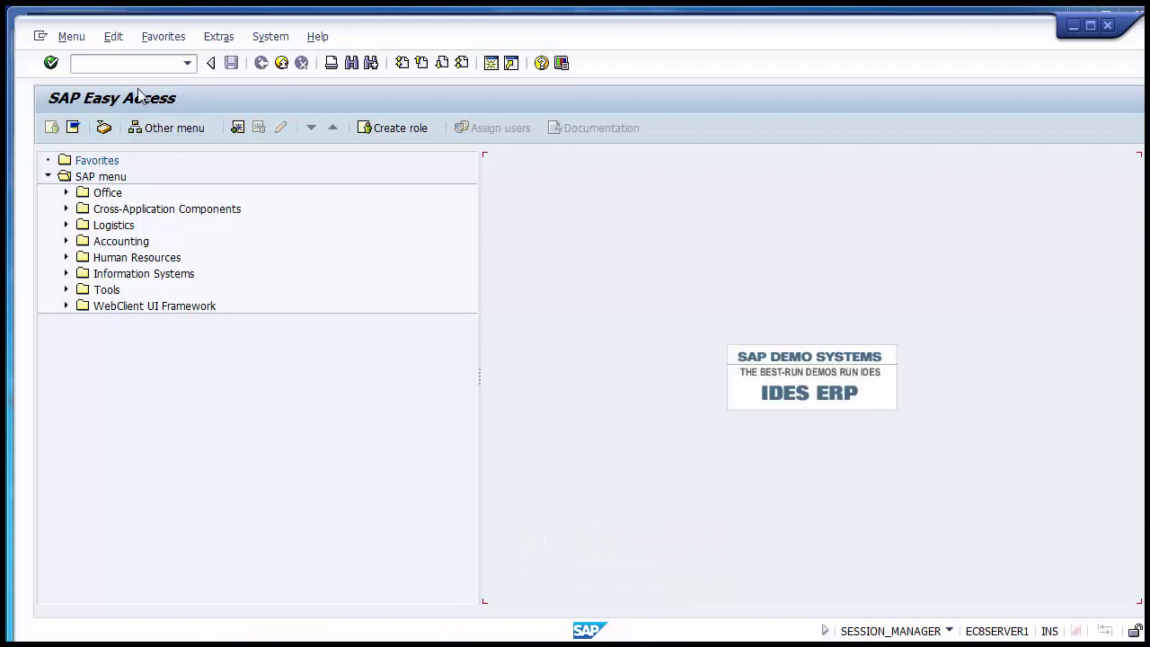
{"action": "left_click", "coordinate": [110, 62]}
{"action": "type", "text": "FB50"}
{"action": "key", "text": "Return"}
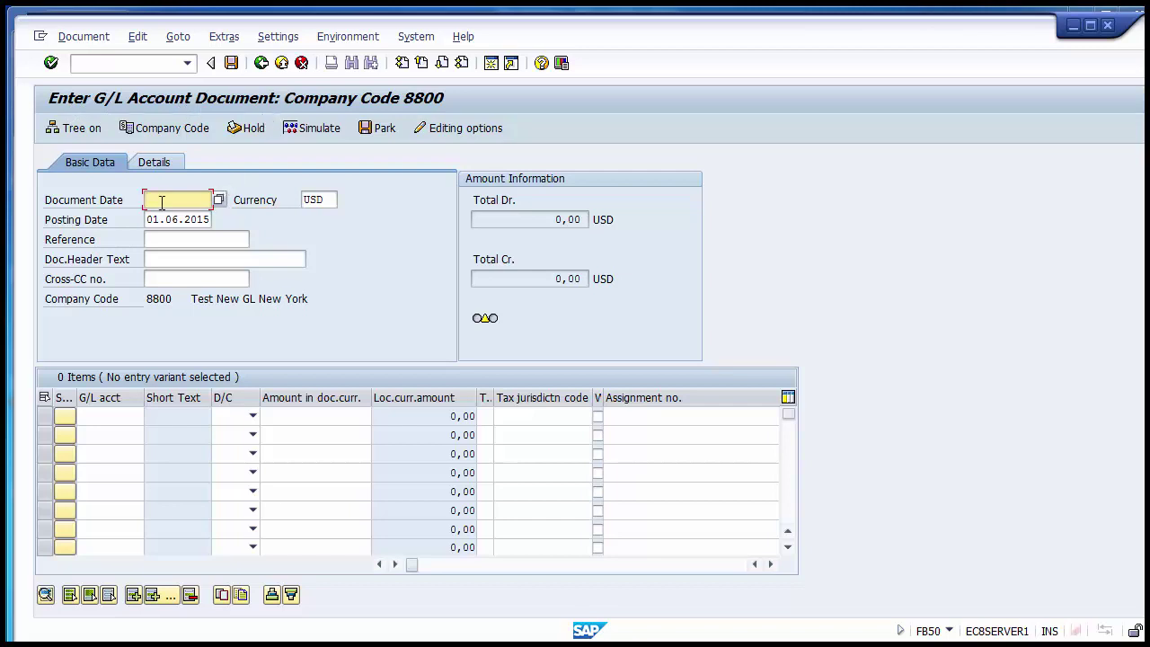
Fill in the company code 8800 document header with document date 01.06.2015, reference 123 and header text New GL Testing.
{"action": "type", "text": "01.06.2015"}
{"action": "left_click", "coordinate": [166, 237]}
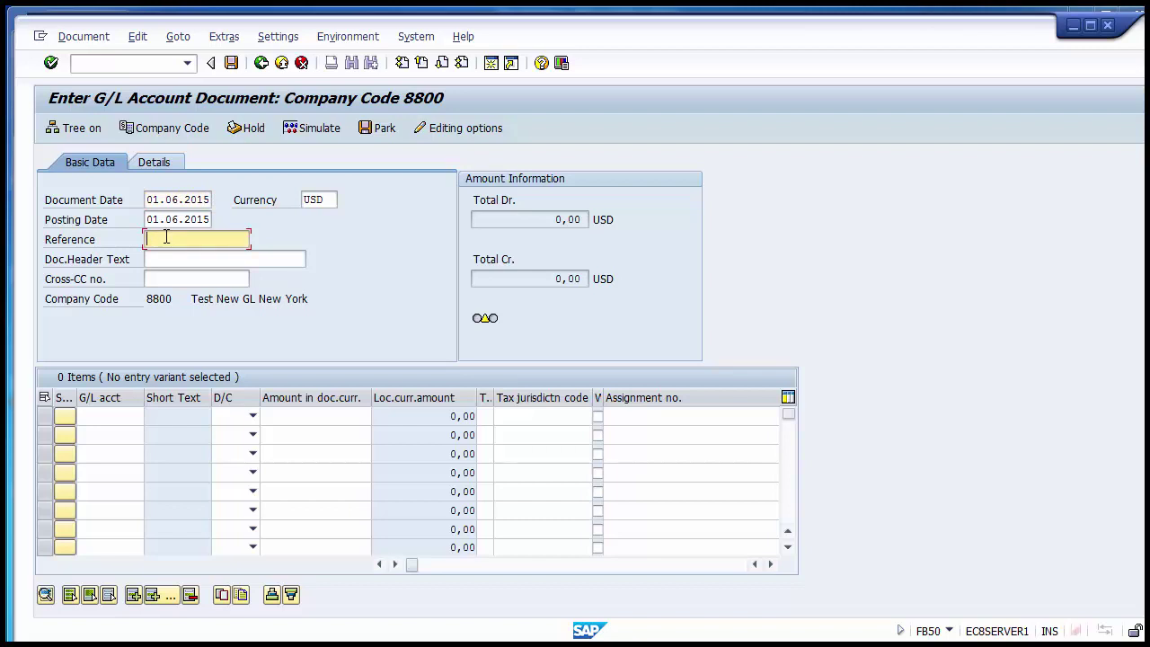
{"action": "type", "text": "123"}
{"action": "left_click", "coordinate": [168, 260]}
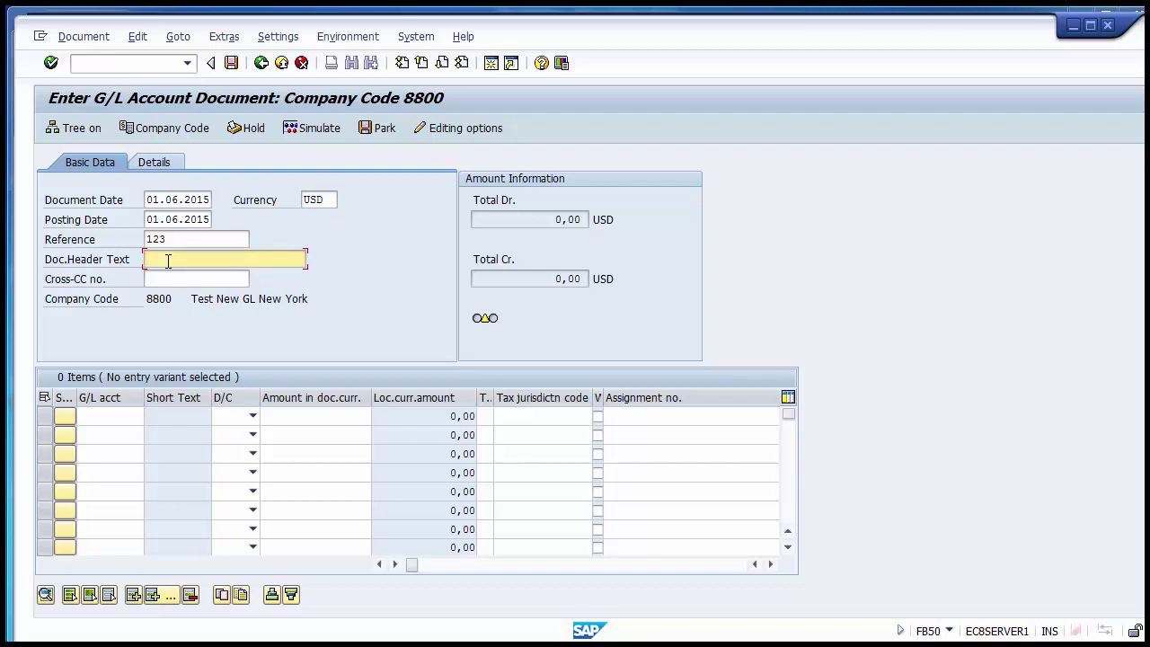
{"action": "type", "text": "New GL Testing"}
{"action": "left_click", "coordinate": [124, 421]}
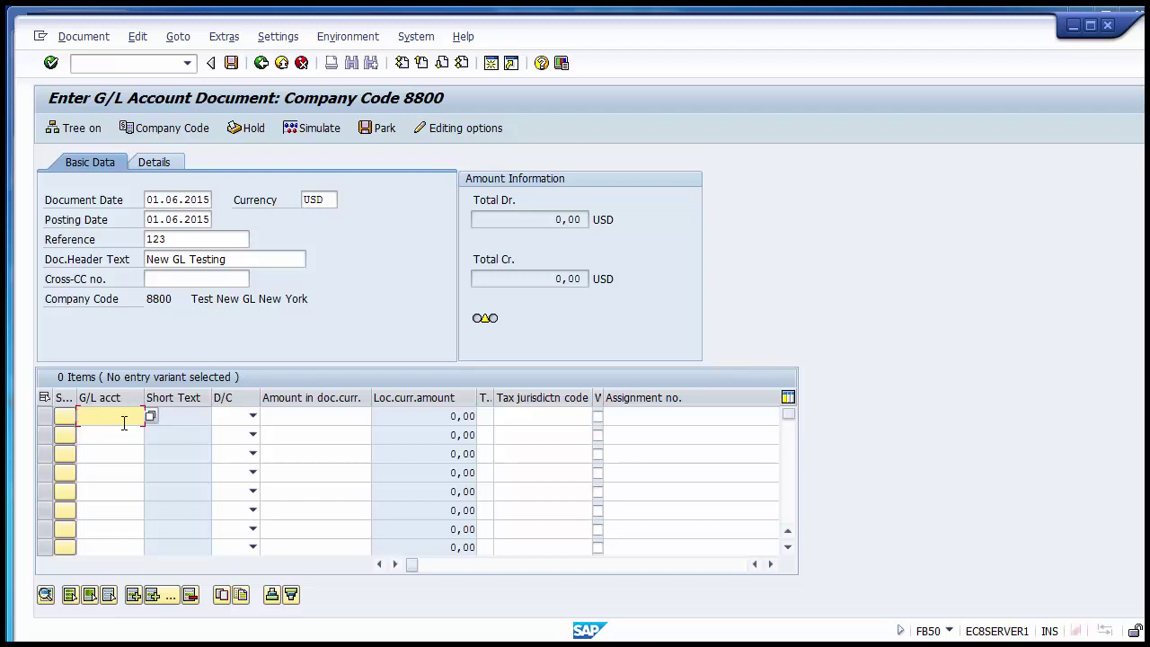
{"action": "left_click", "coordinate": [241, 260]}
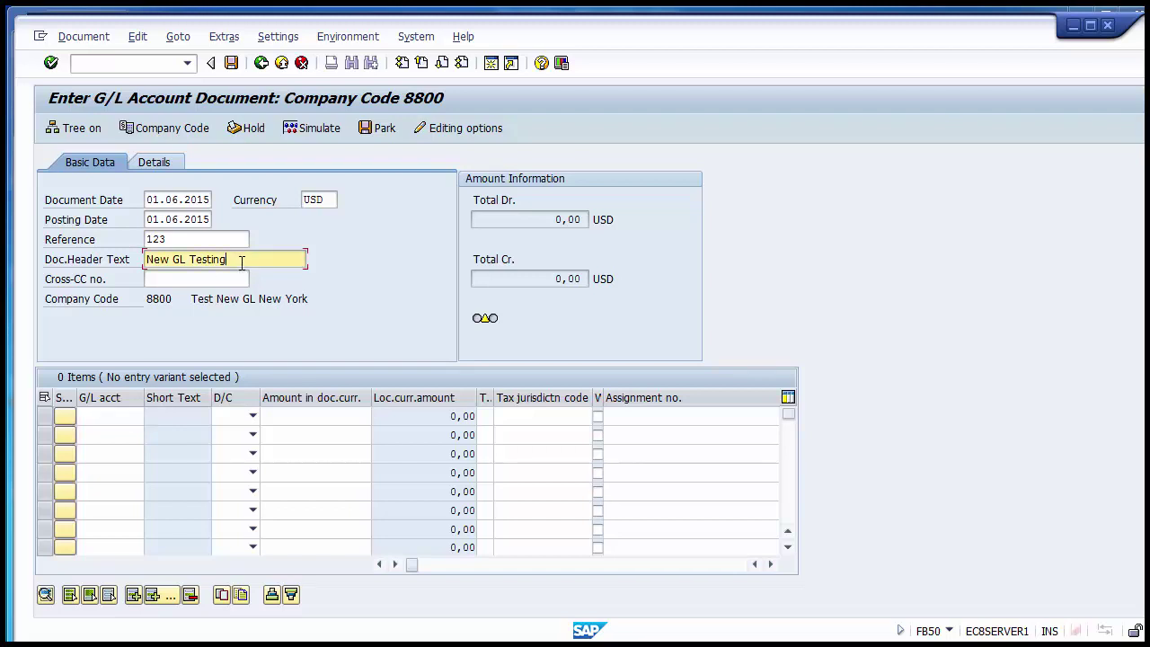
Change the company code for the G/L document entry to 1200.
{"action": "left_click", "coordinate": [149, 299]}
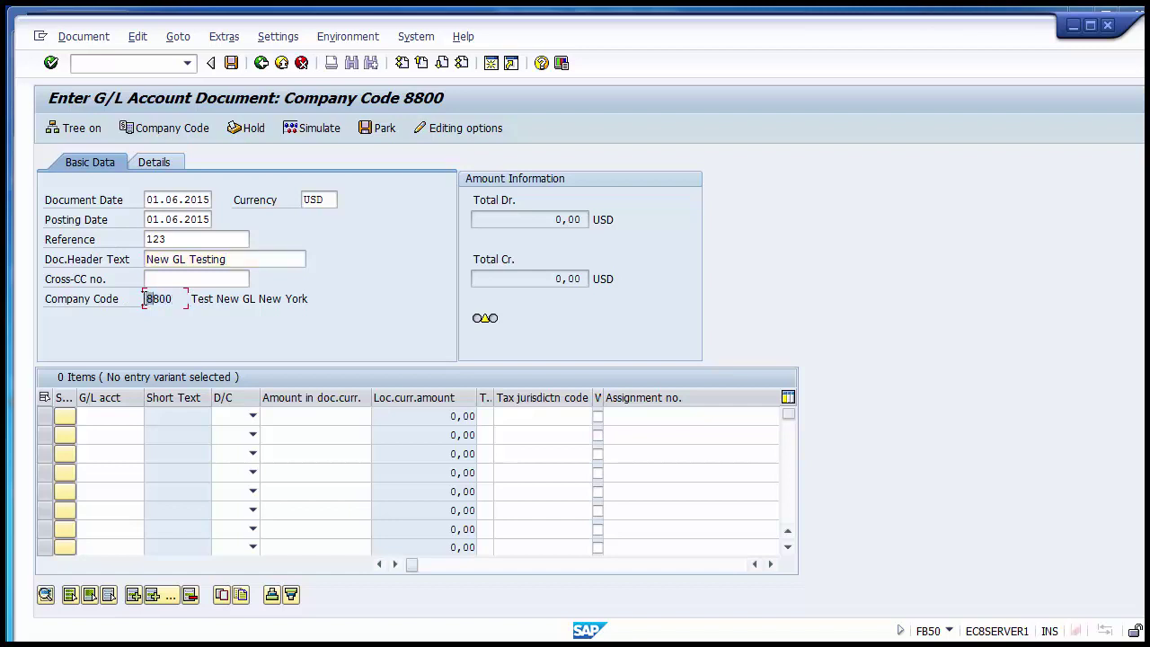
{"action": "double_click", "coordinate": [148, 298]}
{"action": "left_click", "coordinate": [163, 134]}
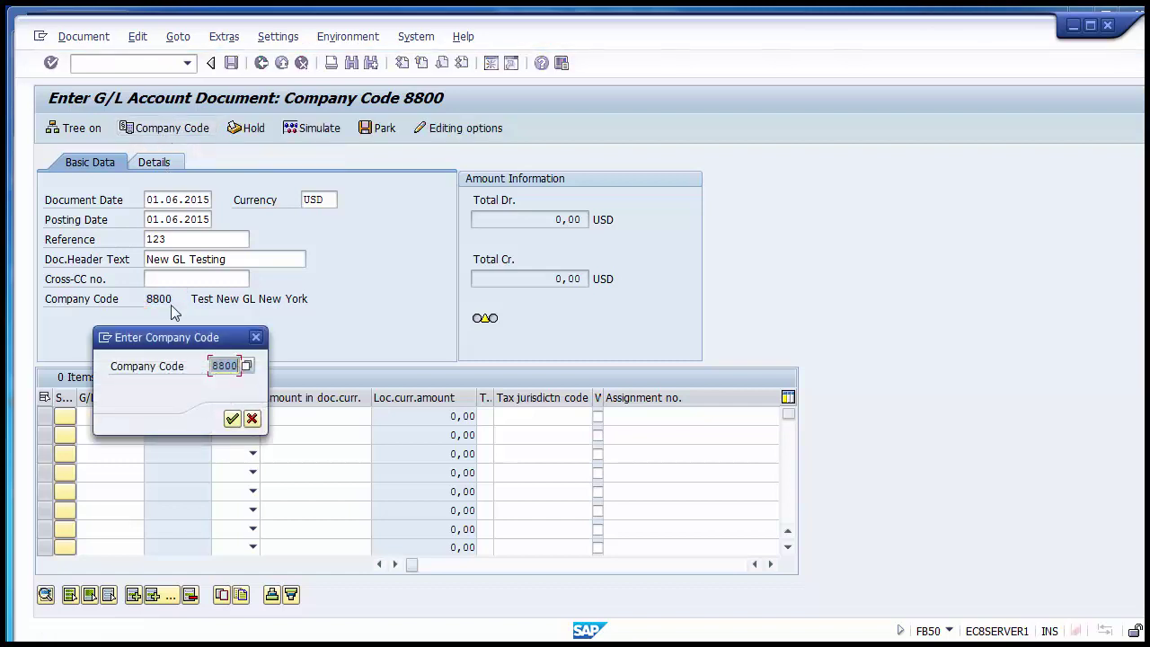
{"action": "type", "text": "1200"}
{"action": "key", "text": "Return"}
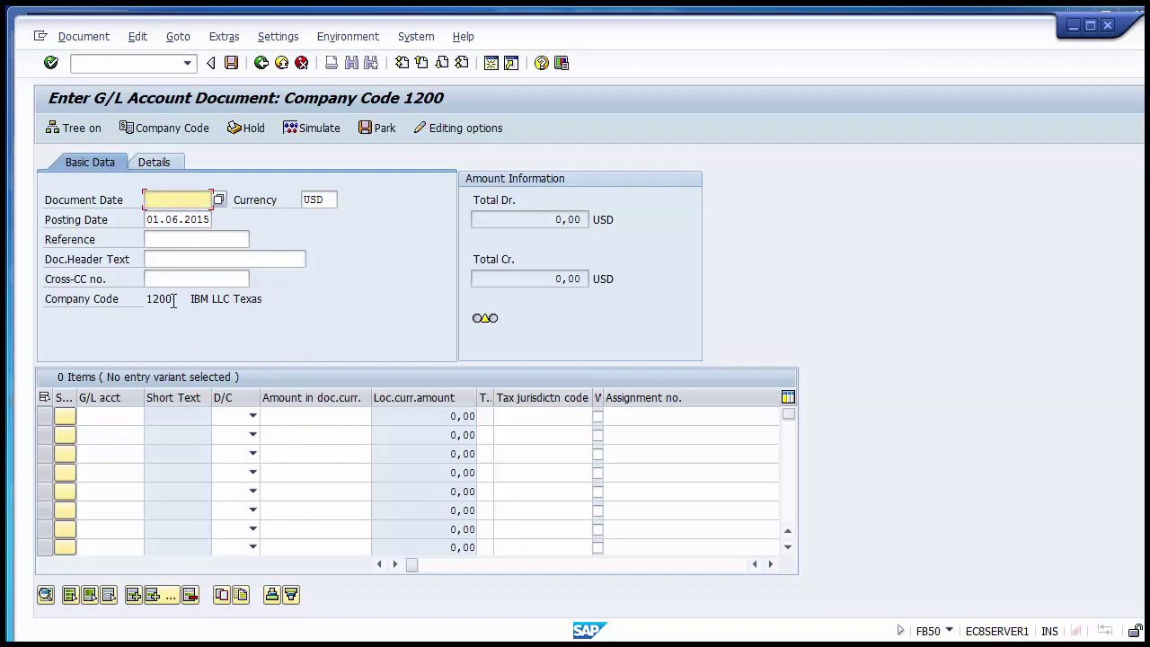
{"action": "left_click", "coordinate": [153, 299]}
{"action": "left_click_drag", "start_coordinate": [171, 300], "coordinate": [140, 299]}
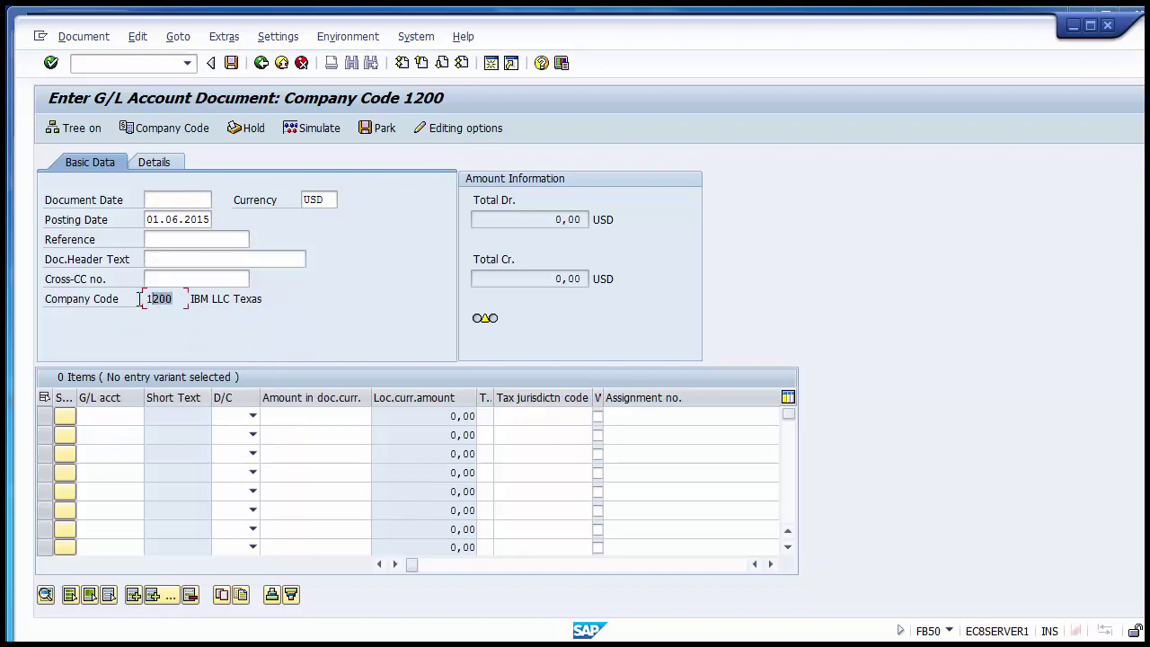
Set the document date to 01.06.2015 and the reference to 123 in the company code 1200 document header.
{"action": "left_click", "coordinate": [162, 194]}
{"action": "key", "text": "Down"}
{"action": "key", "text": "Return"}
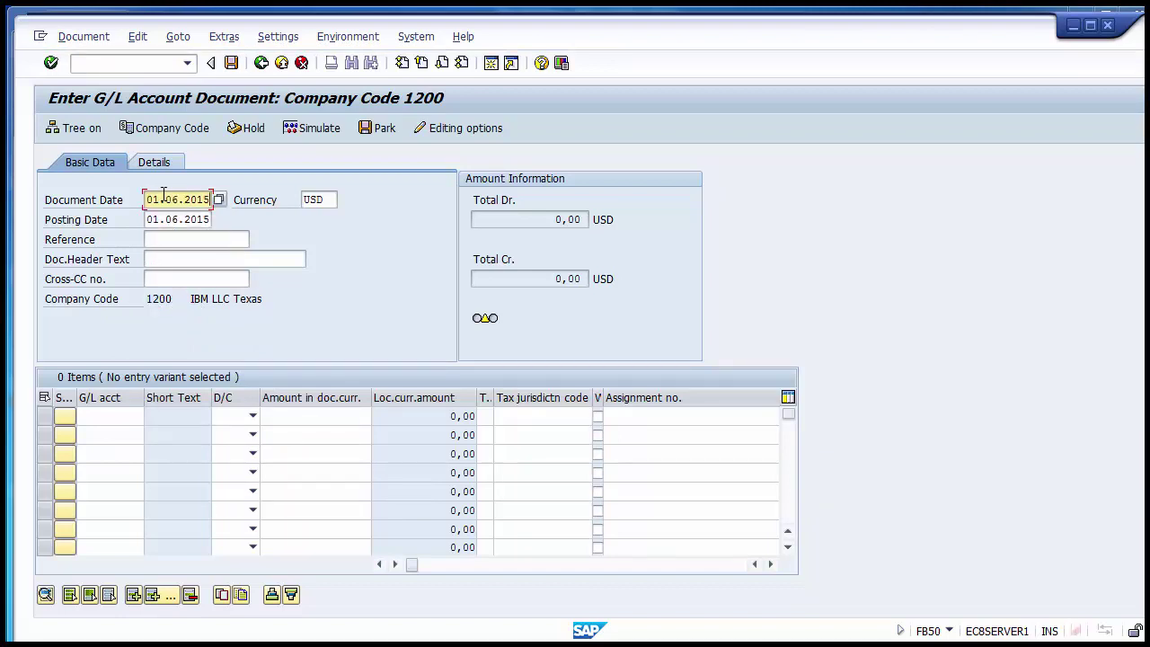
{"action": "key", "text": "Tab"}
{"action": "key", "text": "Tab"}
{"action": "type", "text": "123"}
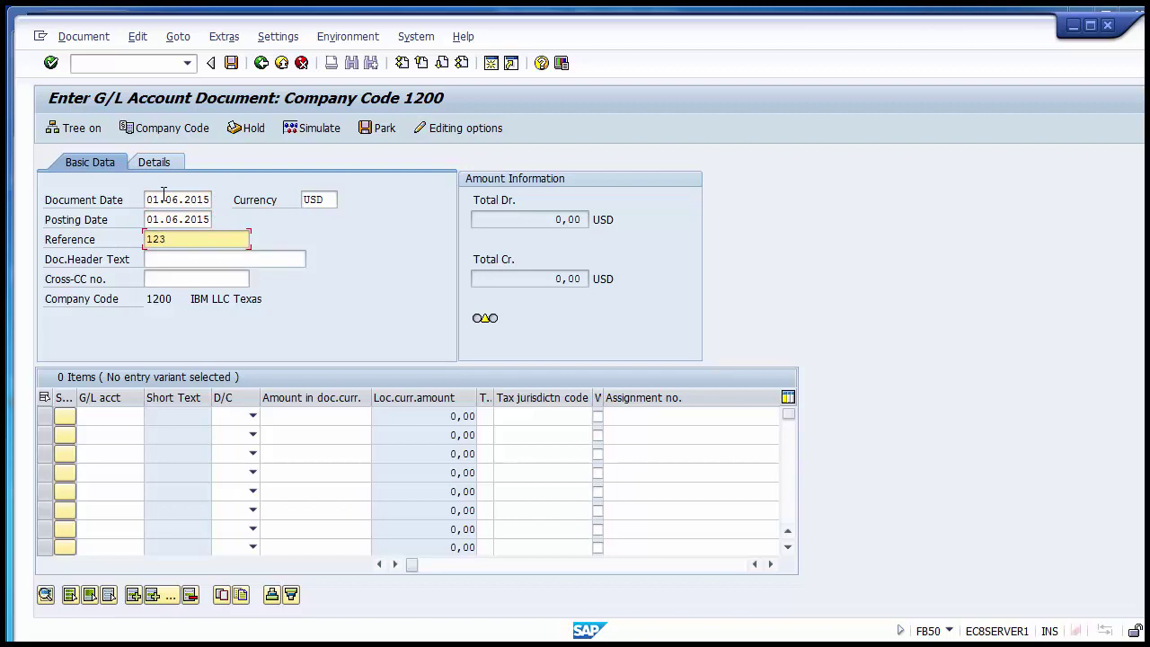
Enter New GL Testing as the document header text.
{"action": "left_click", "coordinate": [163, 194]}
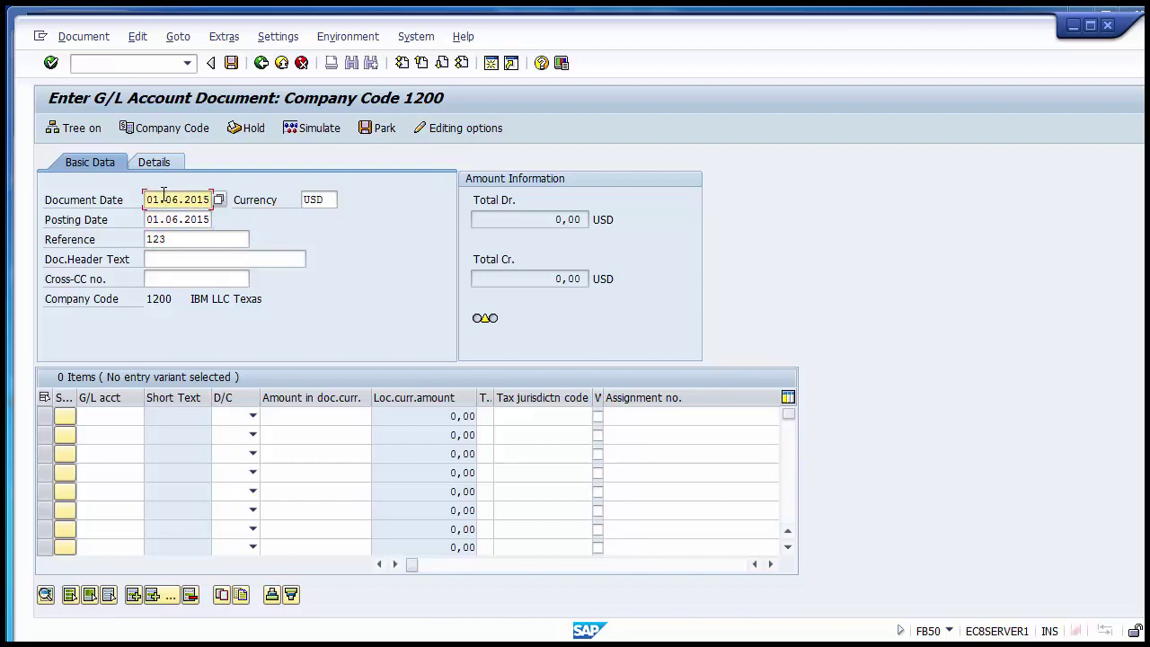
{"action": "key", "text": "Down"}
{"action": "key", "text": "Up"}
{"action": "key", "text": "Tab"}
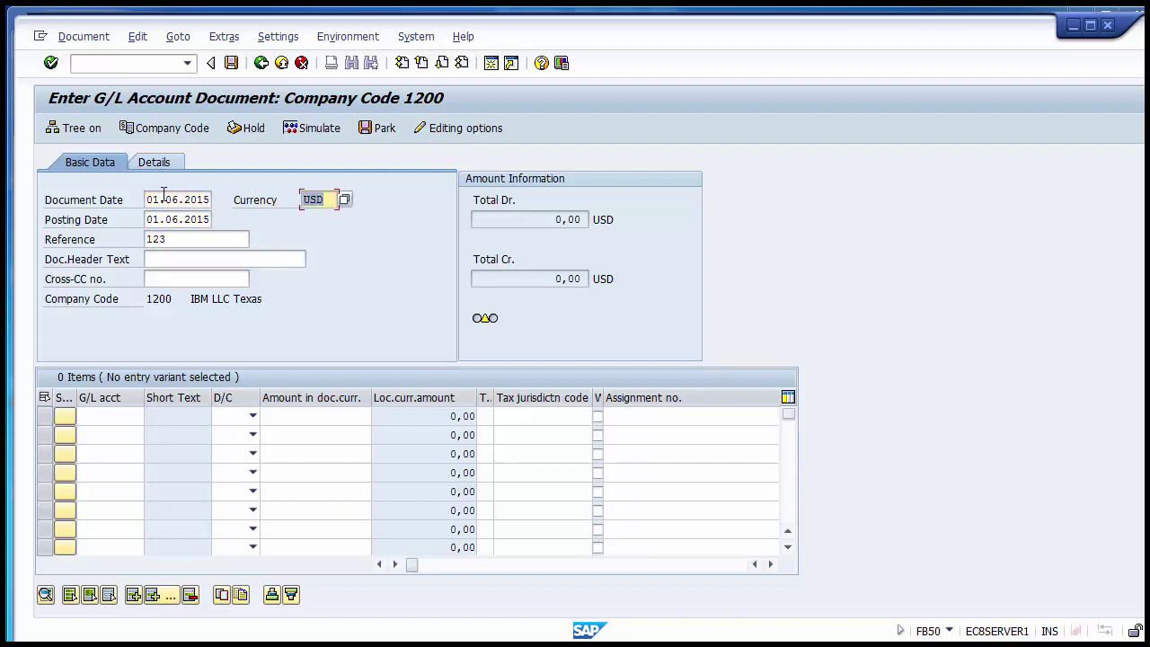
{"action": "key", "text": "Tab"}
{"action": "key", "text": "Tab"}
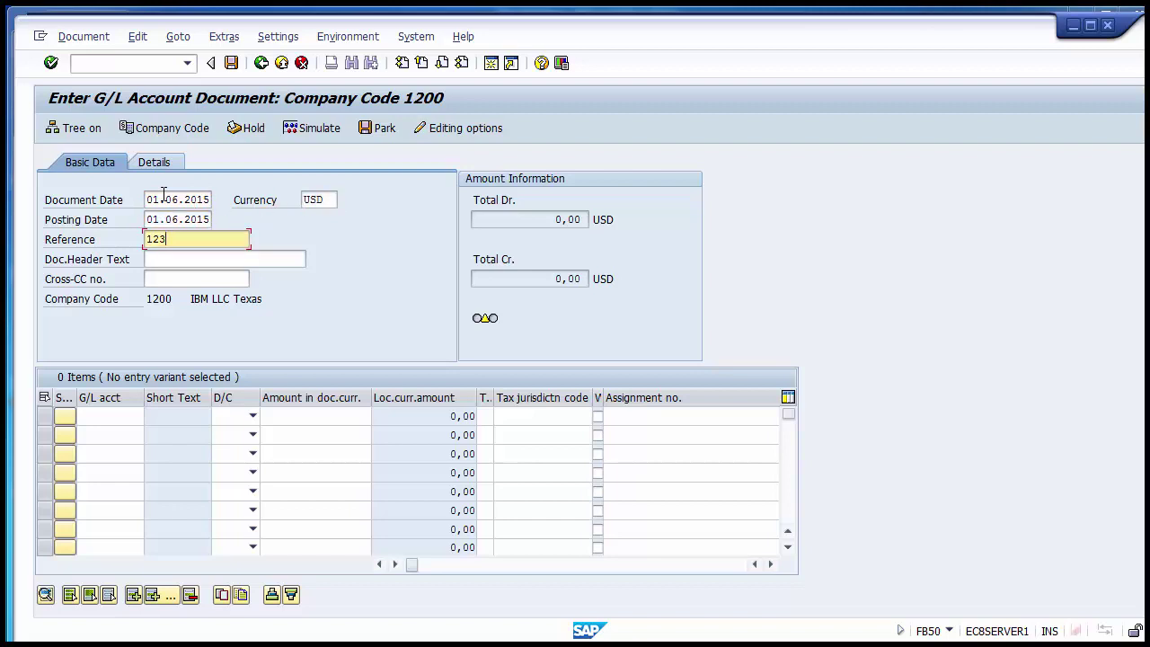
{"action": "key", "text": "Tab"}
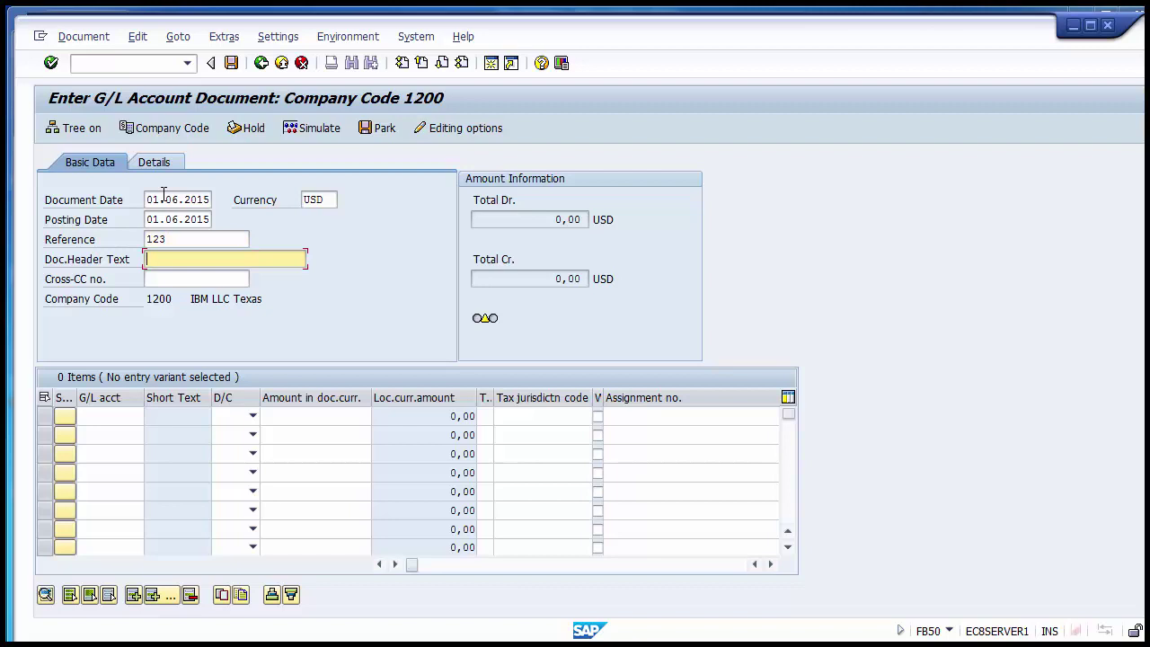
{"action": "type", "text": "New GL Testing"}
{"action": "key", "text": "Tab"}
{"action": "key", "text": "Tab"}
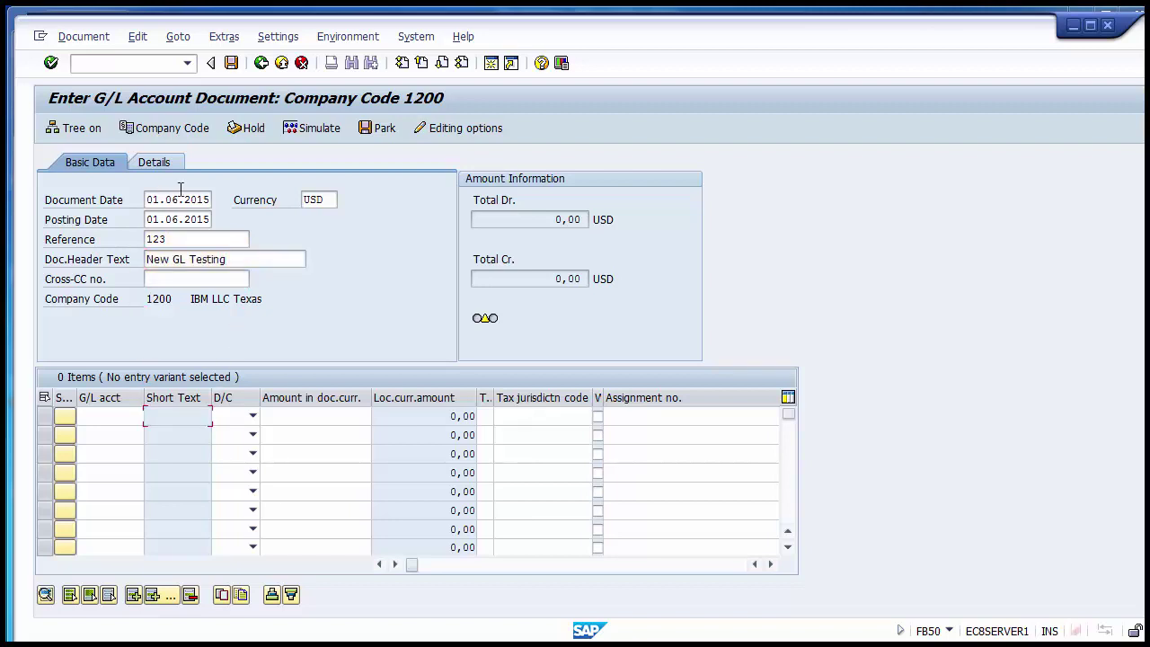
Look up the company code 1200 accounts and assign G/L account 400002, Salary Account, to the first line item.
{"action": "left_click", "coordinate": [119, 425]}
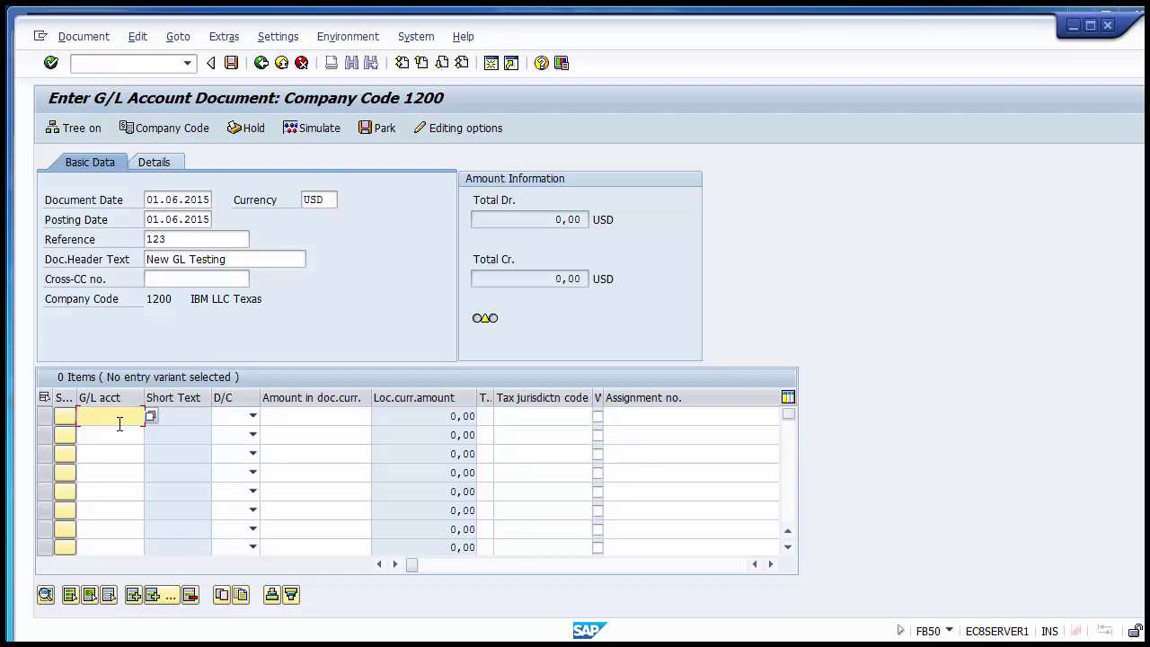
{"action": "key", "text": "F4"}
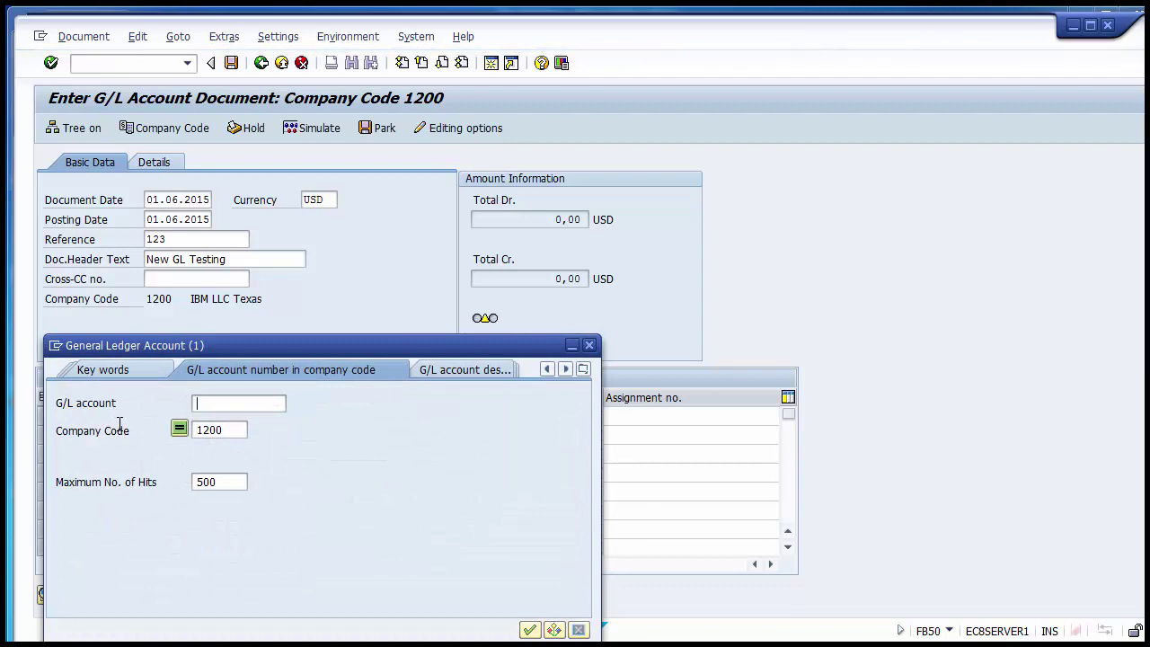
{"action": "key", "text": "Return"}
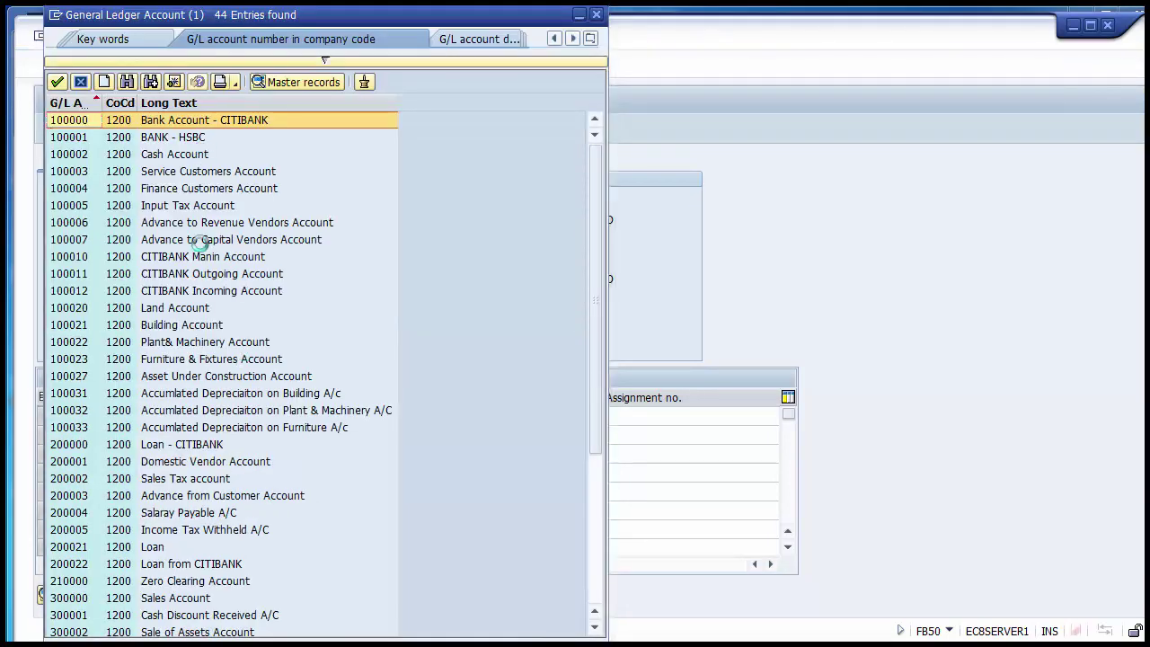
{"action": "key", "text": "Page_Down"}
{"action": "key", "text": "Page_Down"}
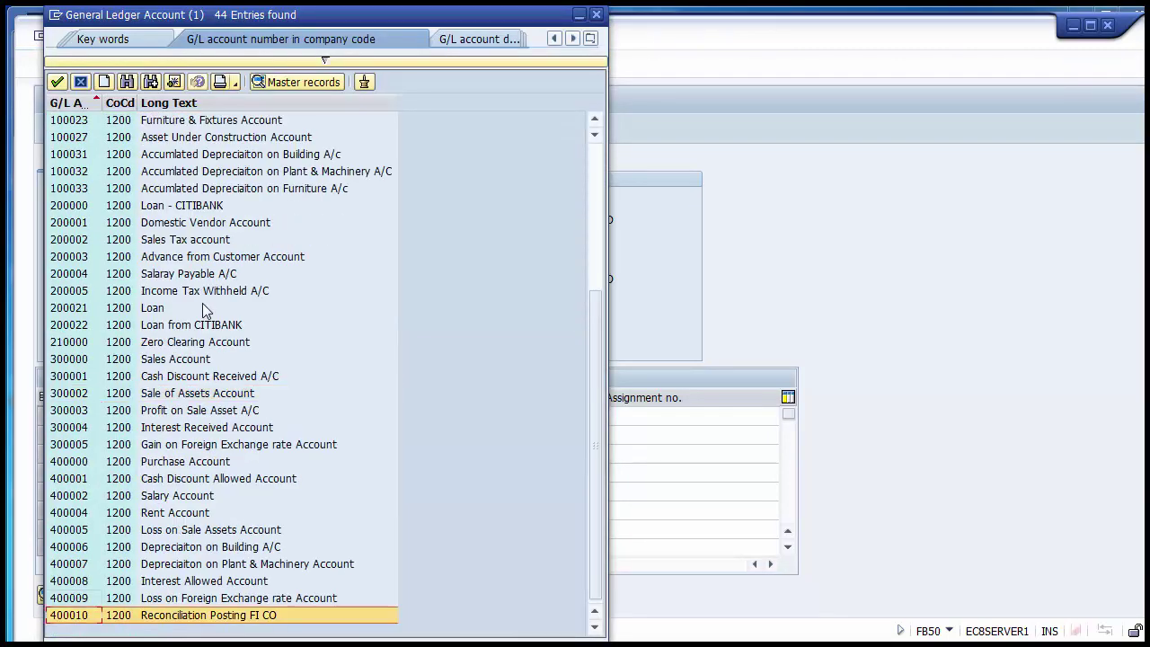
{"action": "key", "text": "Up"}
{"action": "key", "text": "Up"}
{"action": "key", "text": "Up"}
{"action": "key", "text": "Up"}
{"action": "key", "text": "Up"}
{"action": "key", "text": "Up"}
{"action": "key", "text": "Up"}
{"action": "key", "text": "Up"}
{"action": "key", "text": "Up"}
{"action": "key", "text": "Up"}
{"action": "key", "text": "Up"}
{"action": "key", "text": "Up"}
{"action": "key", "text": "Up"}
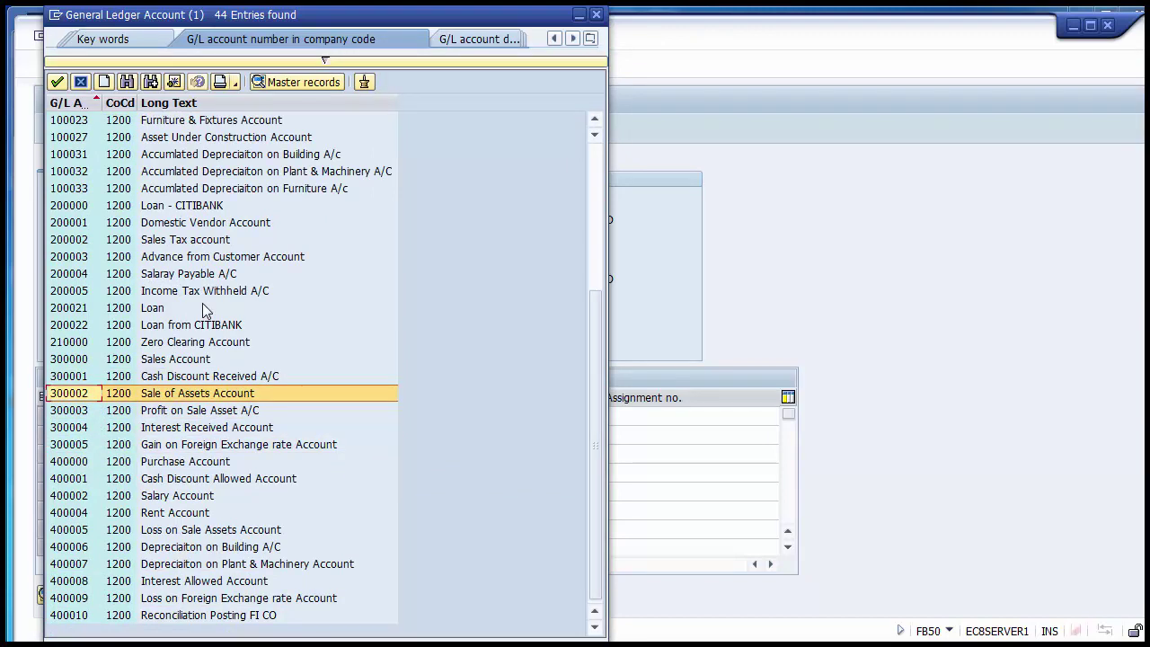
{"action": "key", "text": "Down"}
{"action": "key", "text": "Down"}
{"action": "key", "text": "Down"}
{"action": "key", "text": "Down"}
{"action": "key", "text": "Down"}
{"action": "key", "text": "Down"}
{"action": "key", "text": "Return"}
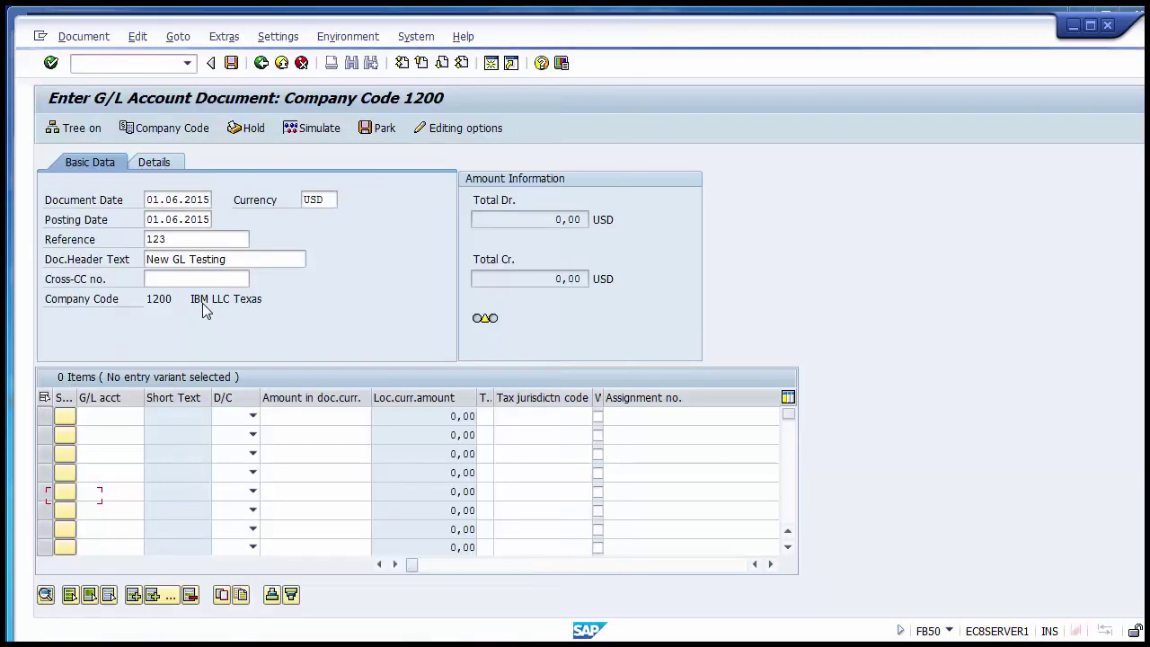
Make the salary line item a debit with an amount of 10000 in document currency.
{"action": "left_click", "coordinate": [253, 417]}
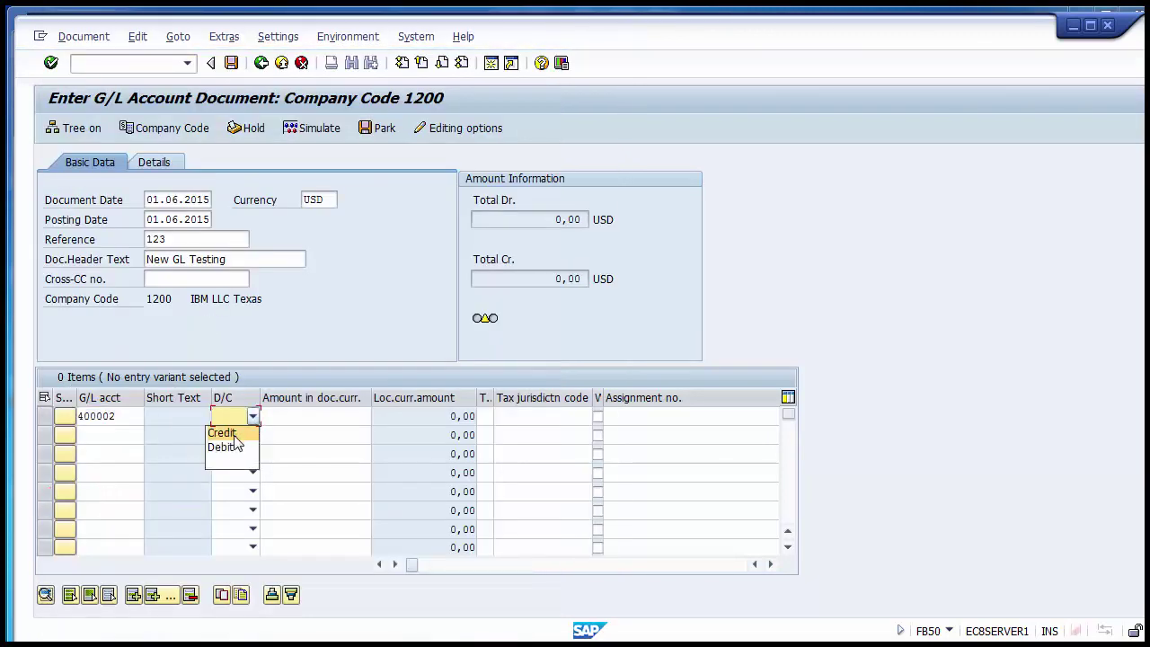
{"action": "left_click", "coordinate": [222, 447]}
{"action": "left_click", "coordinate": [308, 420]}
{"action": "type", "text": "1"}
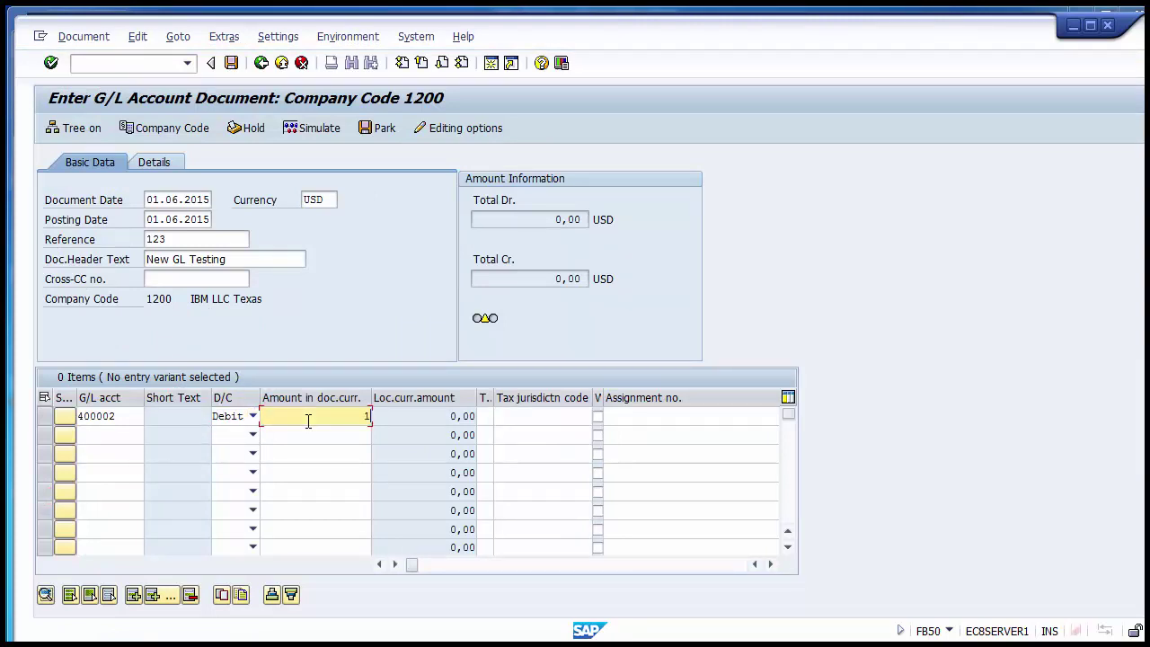
{"action": "type", "text": "0000"}
{"action": "key", "text": "Tab"}
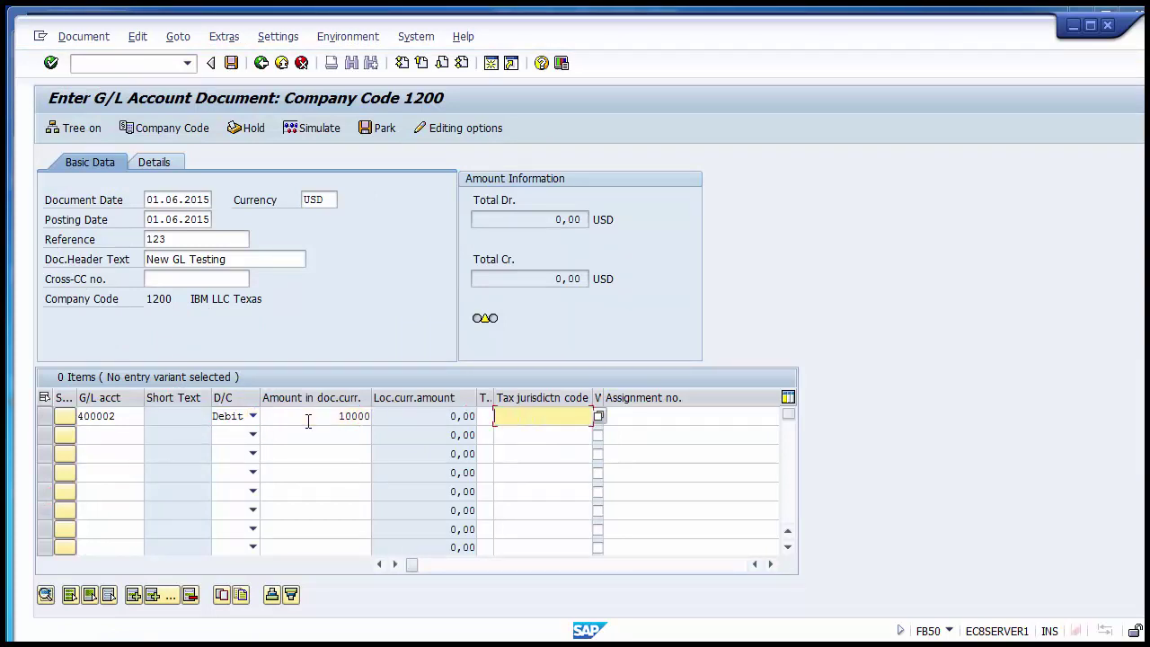
Look up and assign G/L account 100001, BANK - HSBC, to the second line item.
{"action": "left_click", "coordinate": [123, 437]}
{"action": "key", "text": "F4"}
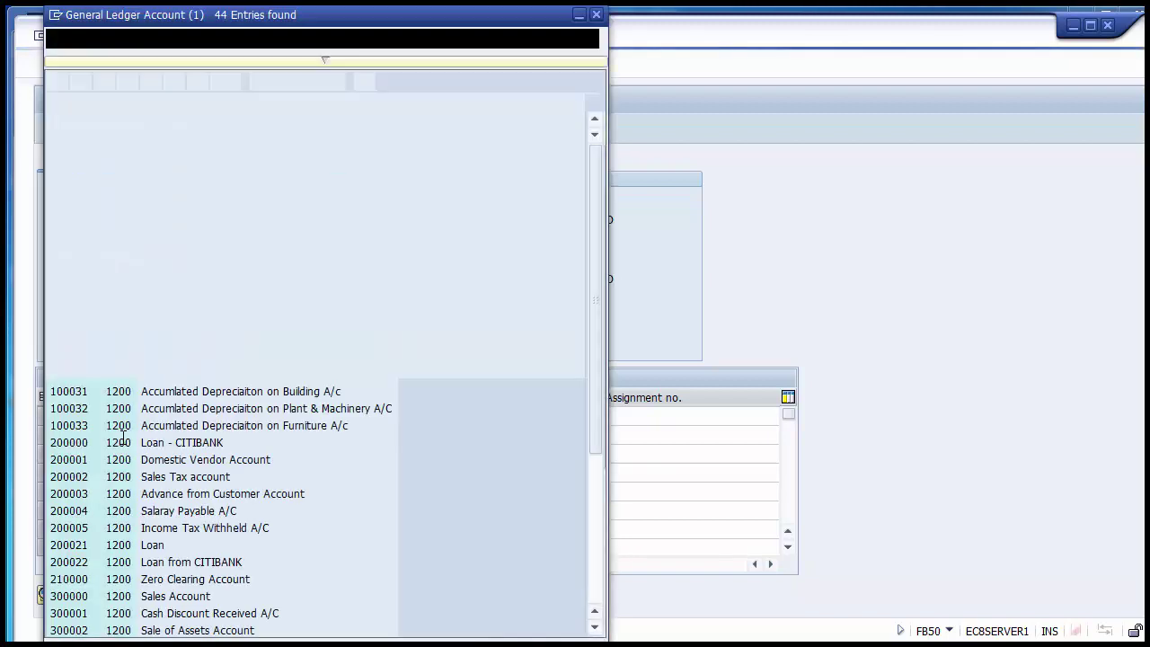
{"action": "key", "text": "Return"}
{"action": "key", "text": "Down"}
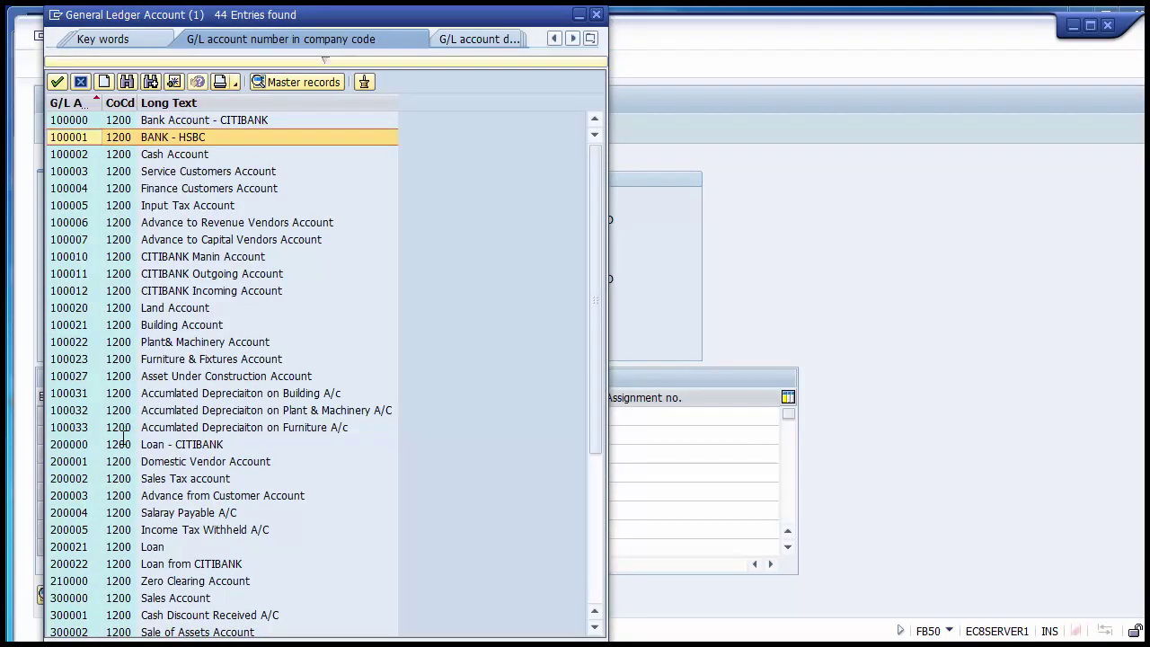
{"action": "key", "text": "F12"}
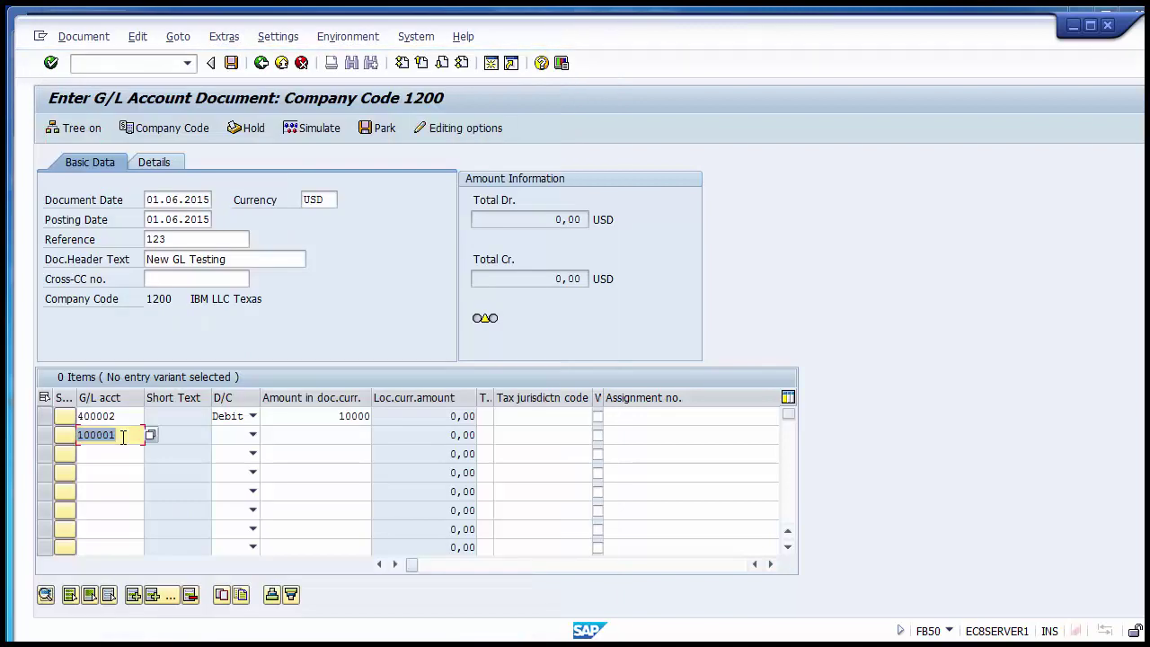
Make the HSBC bank line item a credit with an amount of 10000 in document currency.
{"action": "left_click", "coordinate": [228, 437]}
{"action": "left_click", "coordinate": [229, 451]}
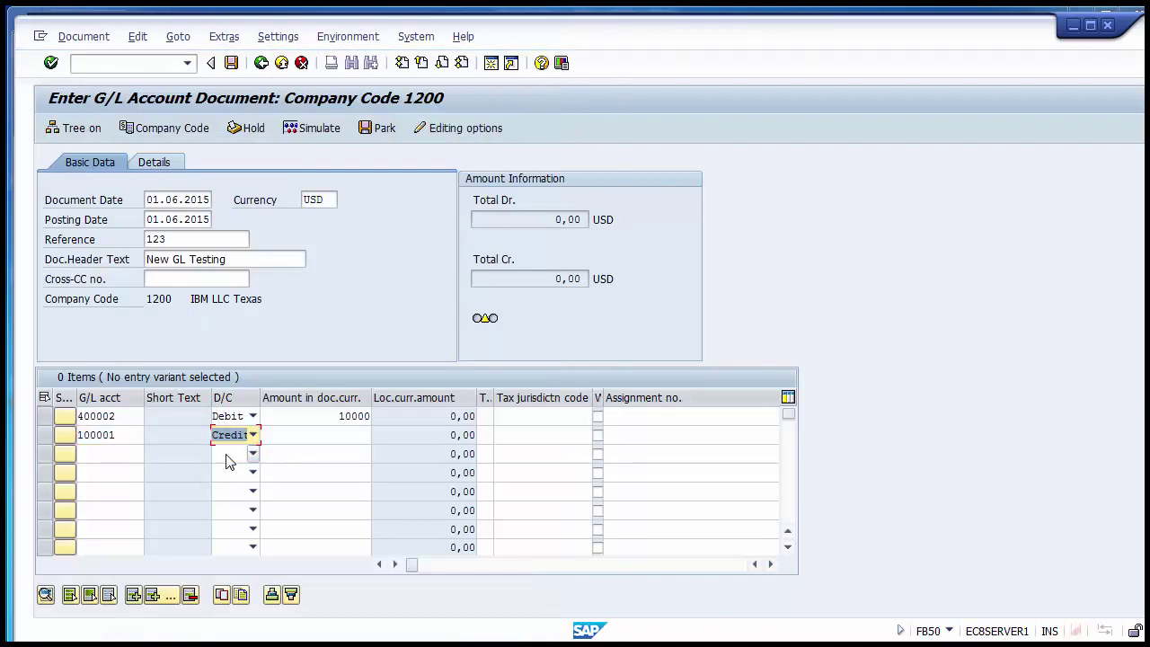
{"action": "left_click", "coordinate": [297, 434]}
{"action": "type", "text": "1"}
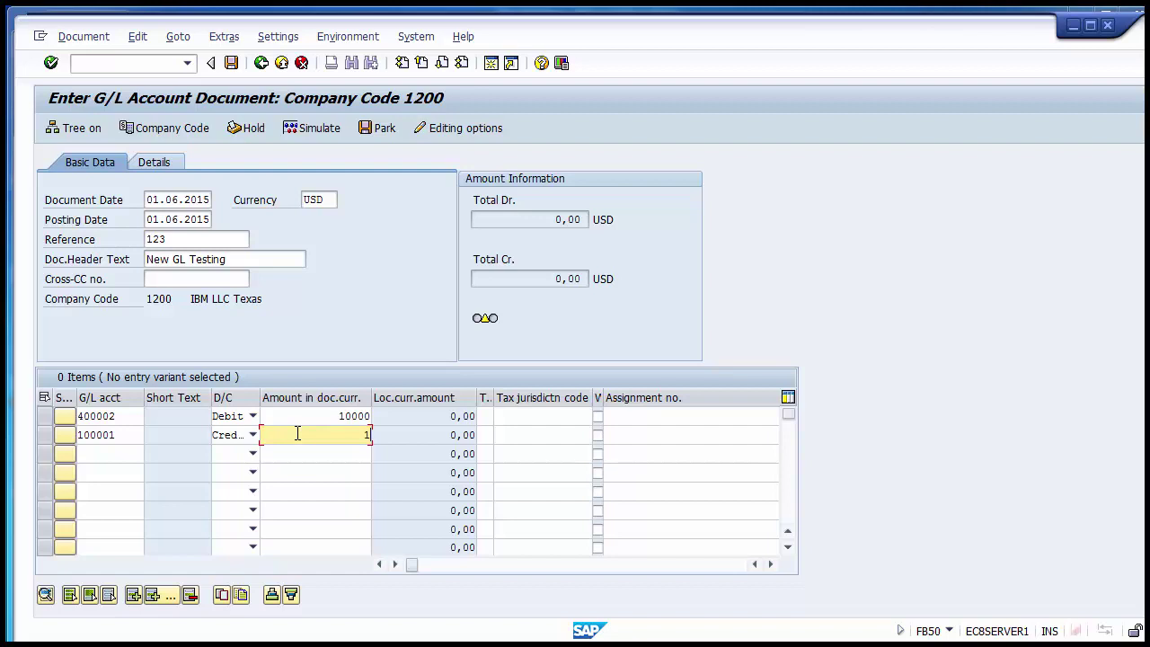
{"action": "type", "text": "0000"}
{"action": "left_click", "coordinate": [297, 419]}
{"action": "key", "text": "Tab"}
{"action": "key", "text": "Tab"}
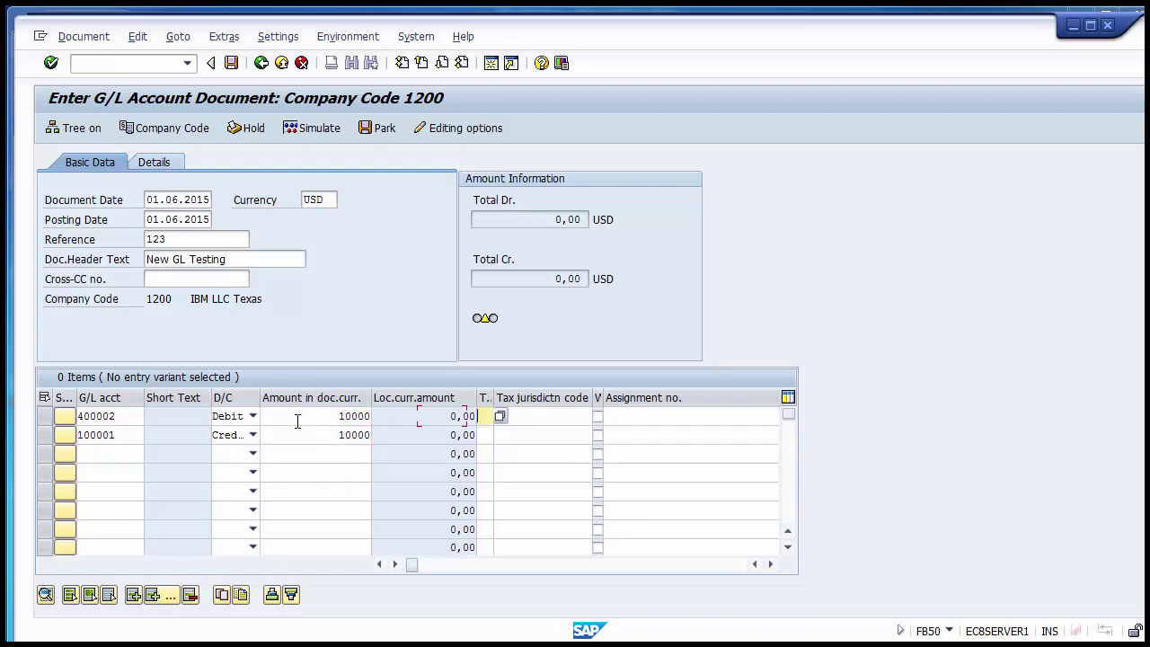
Enter Test as the item text for both the salary and the bank line items.
{"action": "key", "text": "Tab"}
{"action": "key", "text": "Tab"}
{"action": "key", "text": "Tab"}
{"action": "key", "text": "Tab"}
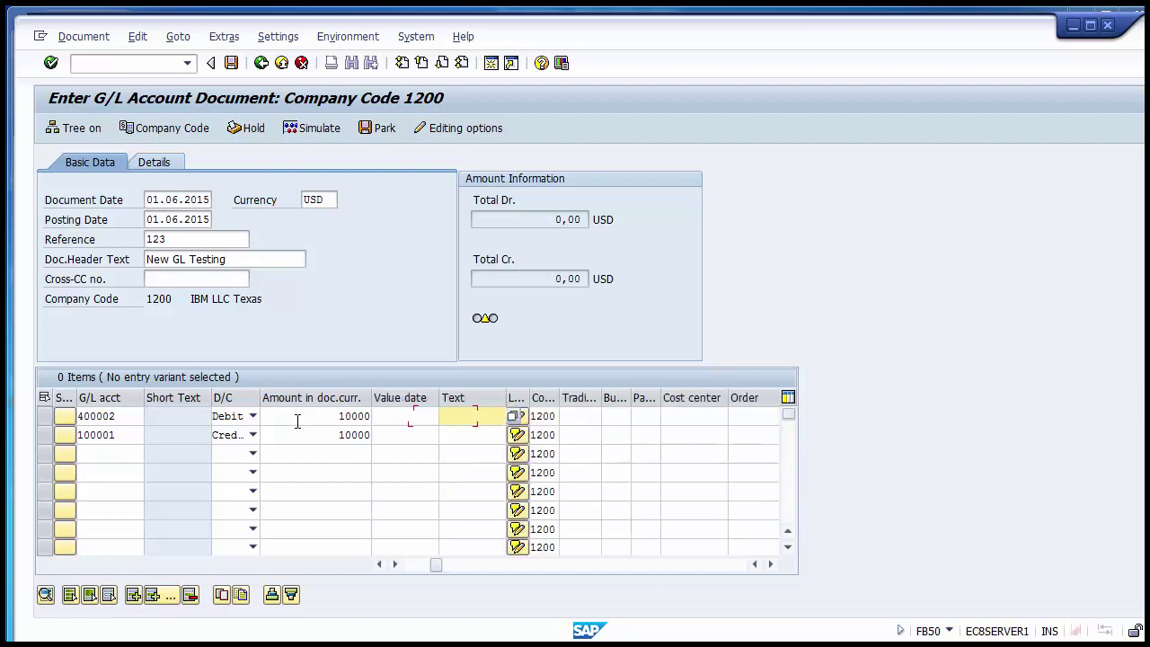
{"action": "type", "text": "Test"}
{"action": "key", "text": "Down"}
{"action": "type", "text": "Test"}
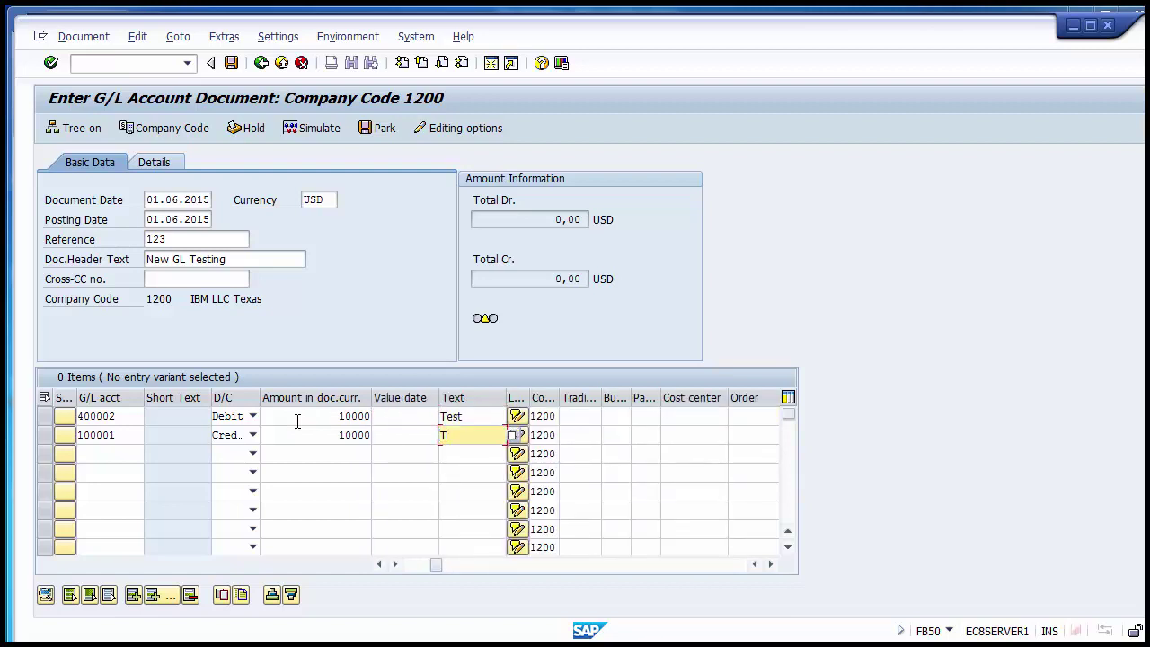
{"action": "key", "text": "Tab"}
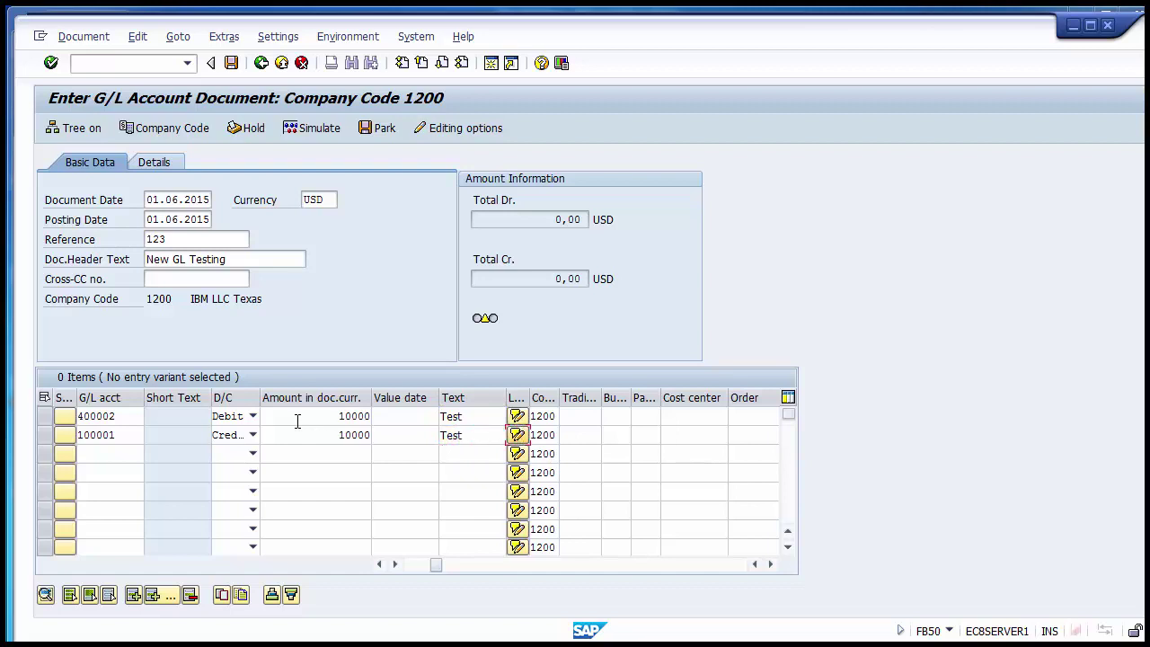
Assign business area 1210 to both the salary and the bank line items.
{"action": "left_click", "coordinate": [575, 411]}
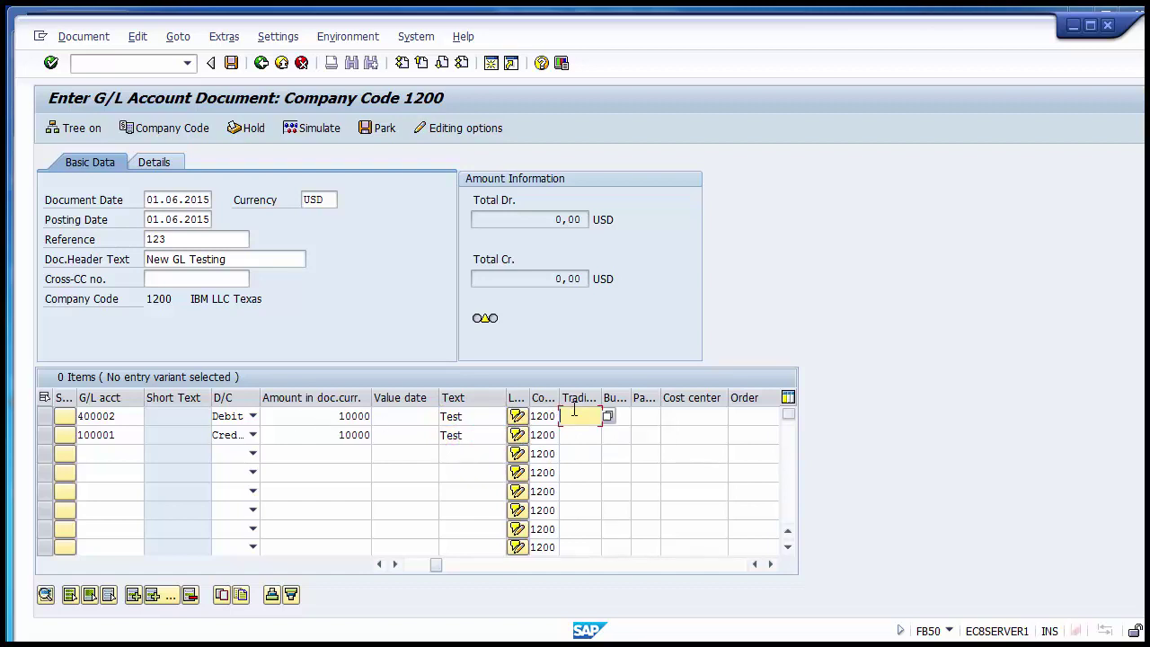
{"action": "key", "text": "Tab"}
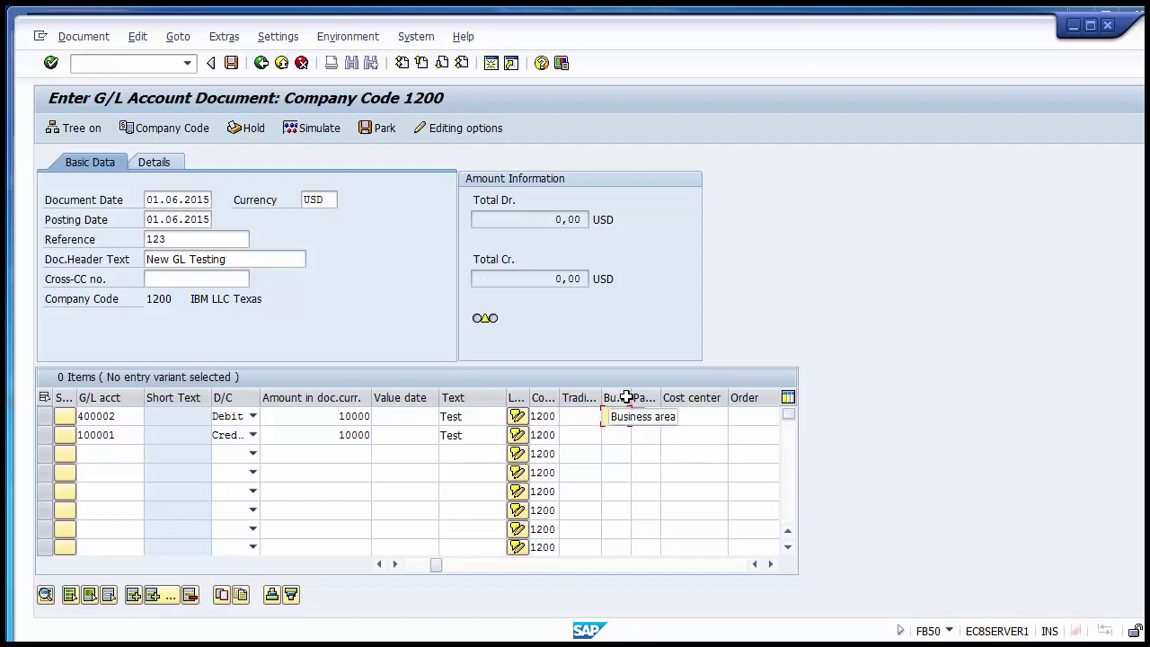
{"action": "left_click_drag", "start_coordinate": [631, 398], "coordinate": [644, 398]}
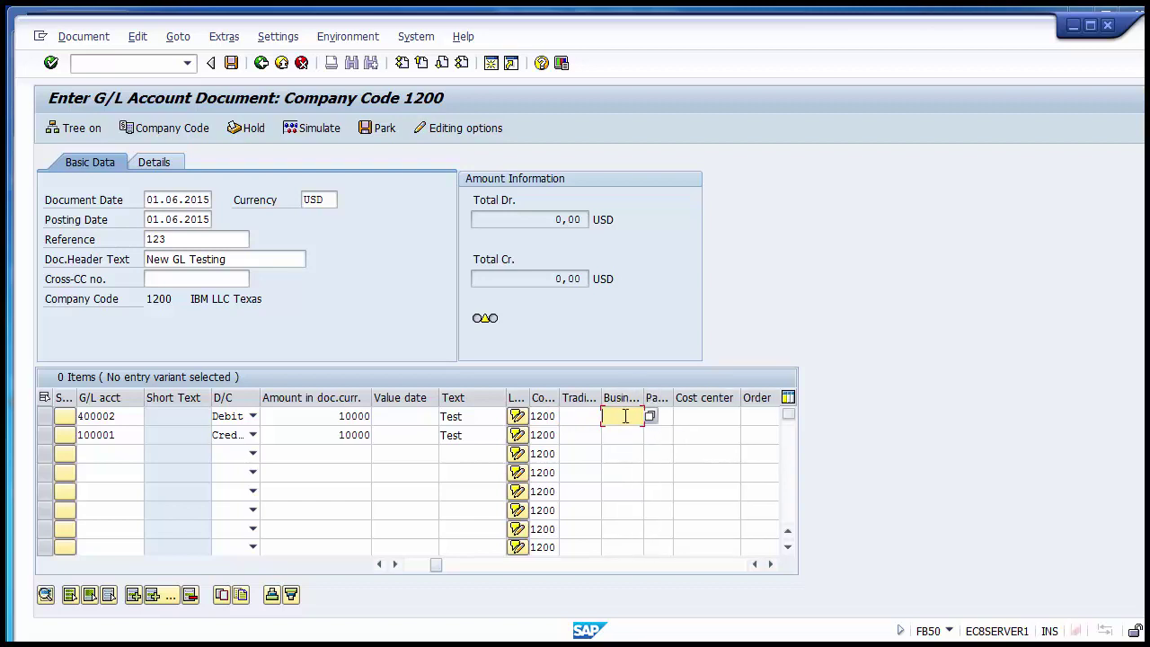
{"action": "left_click", "coordinate": [625, 416]}
{"action": "key", "text": "Down"}
{"action": "key", "text": "Return"}
{"action": "key", "text": "Down"}
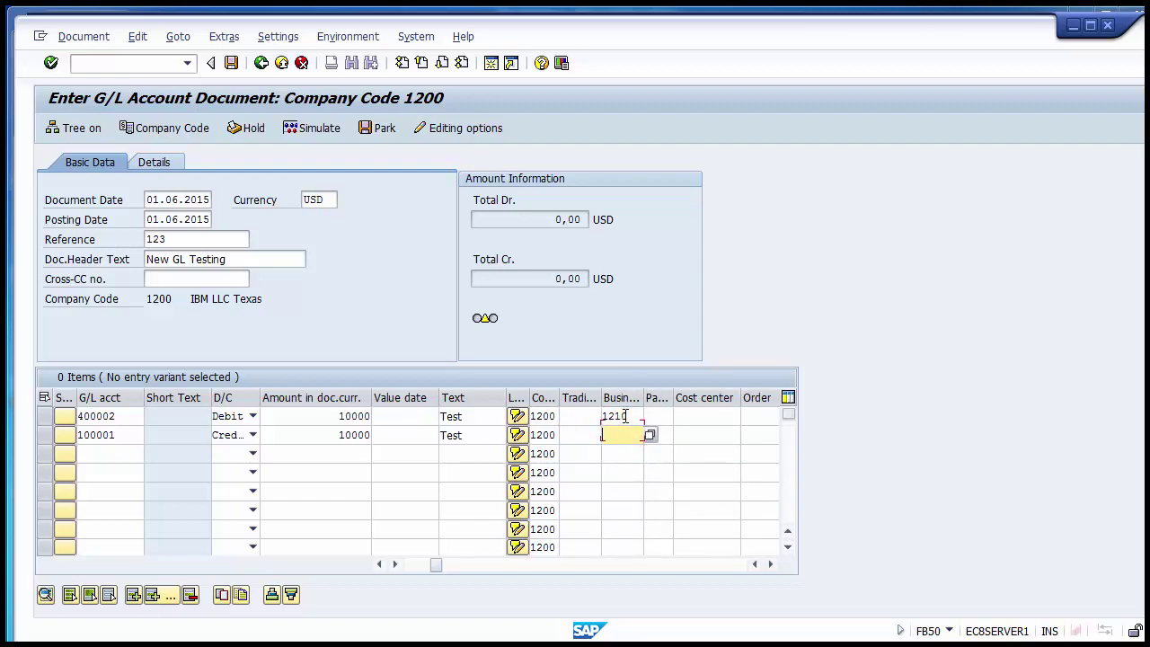
{"action": "type", "text": "1210"}
{"action": "key", "text": "Up"}
Look up the company code 1200 cost centers and assign 110010, ADMIN- TRANSPORT, to the salary line item.
{"action": "key", "text": "Tab"}
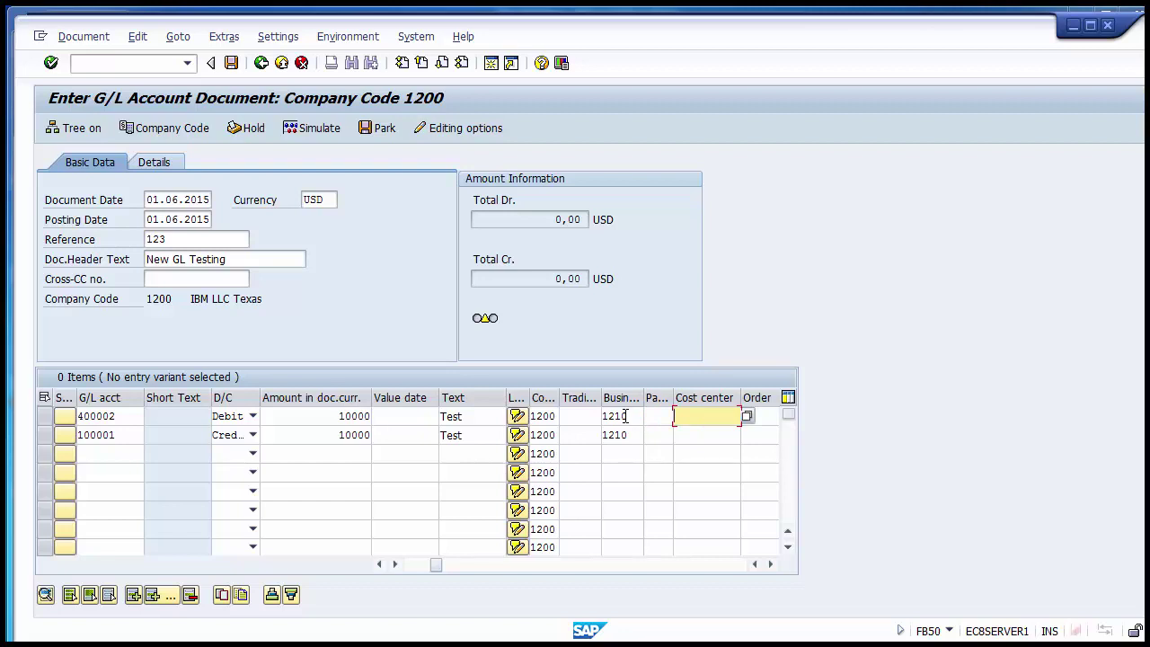
{"action": "key", "text": "Return"}
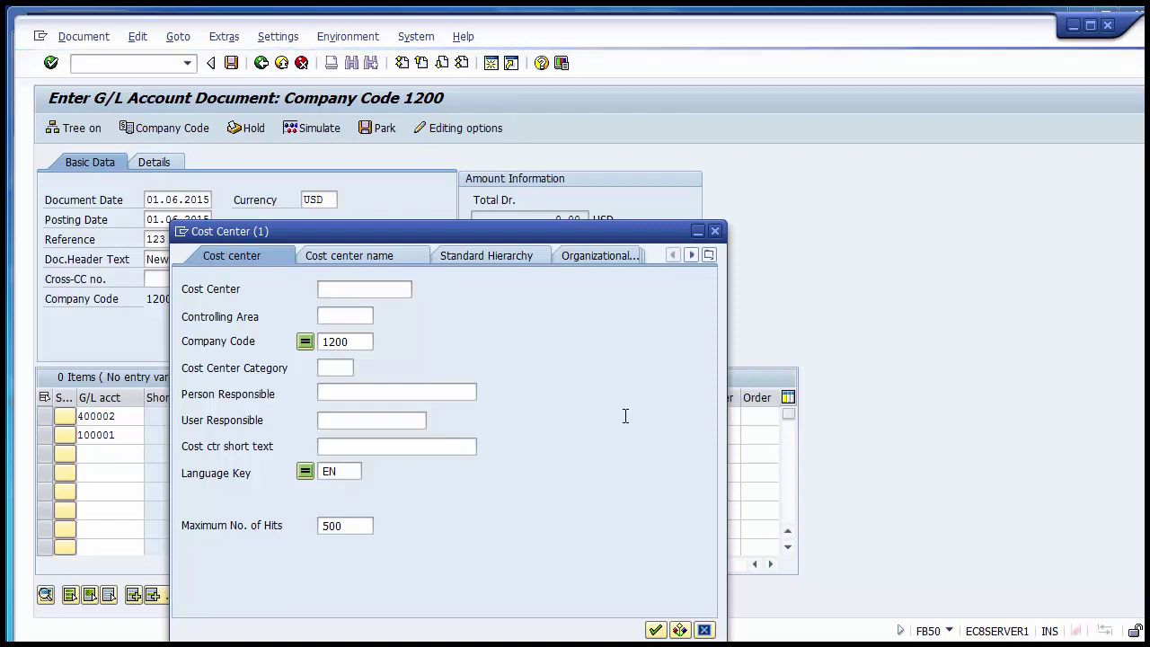
{"action": "key", "text": "Return"}
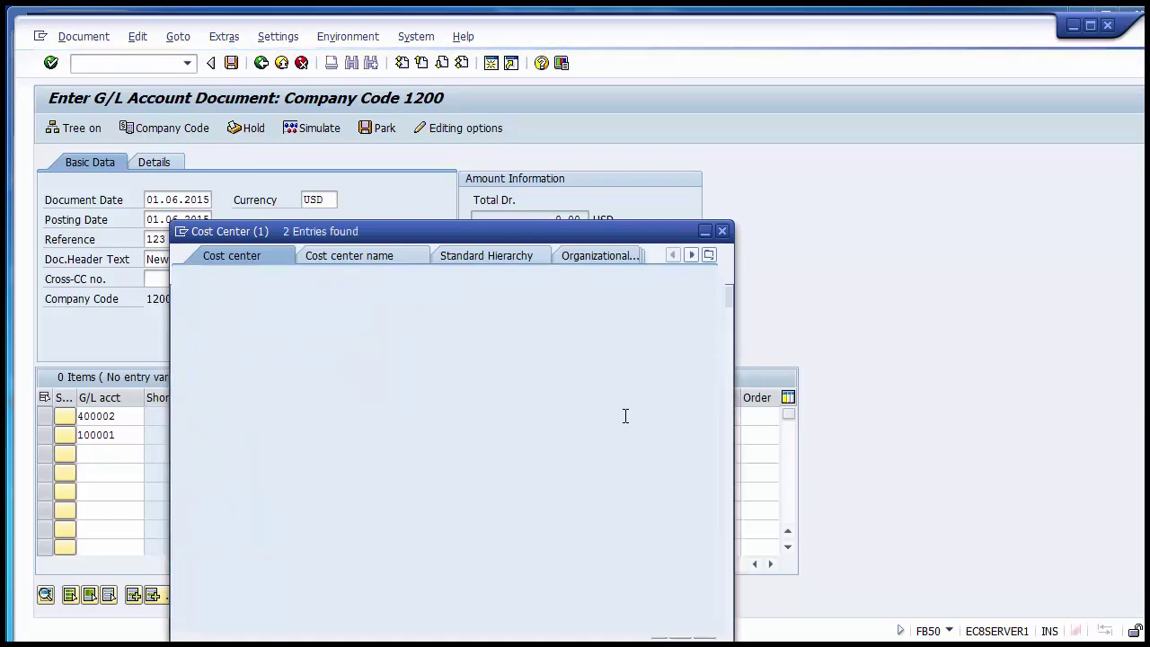
{"action": "key", "text": "Down"}
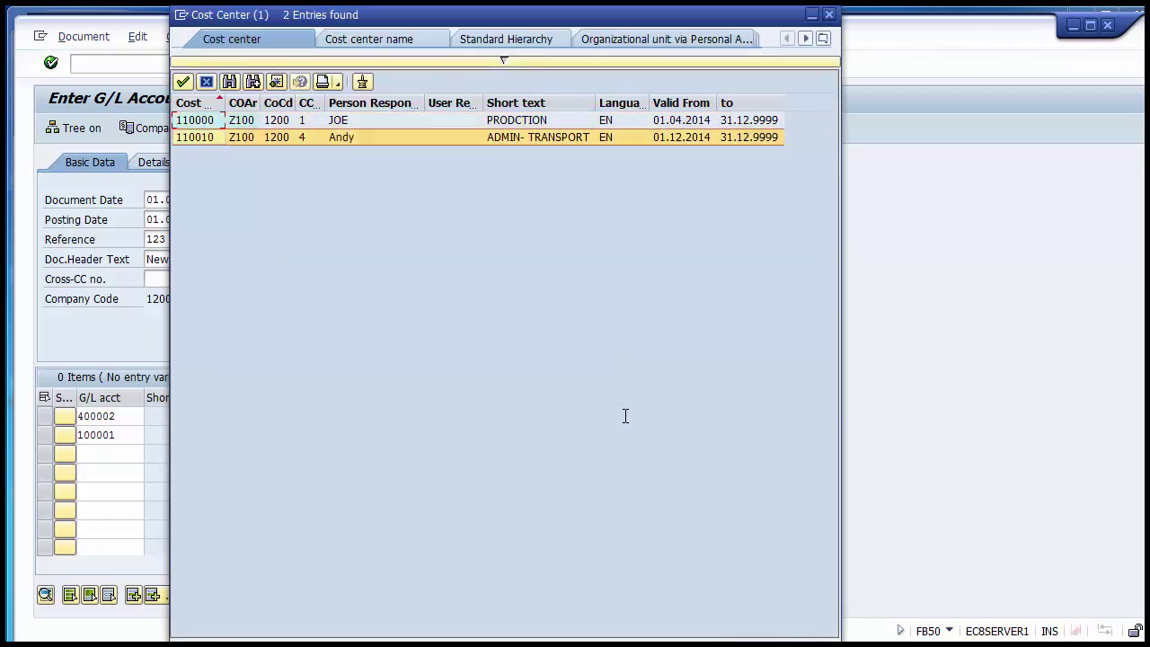
{"action": "key", "text": "Up"}
{"action": "key", "text": "Down"}
{"action": "key", "text": "Up"}
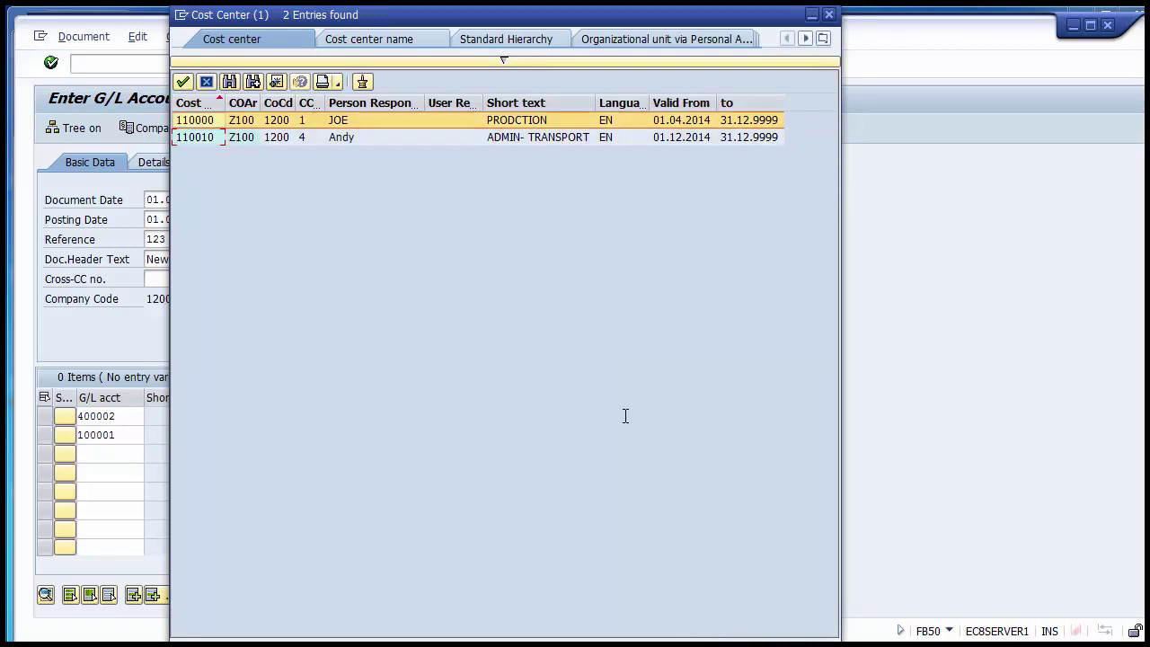
{"action": "key", "text": "Down"}
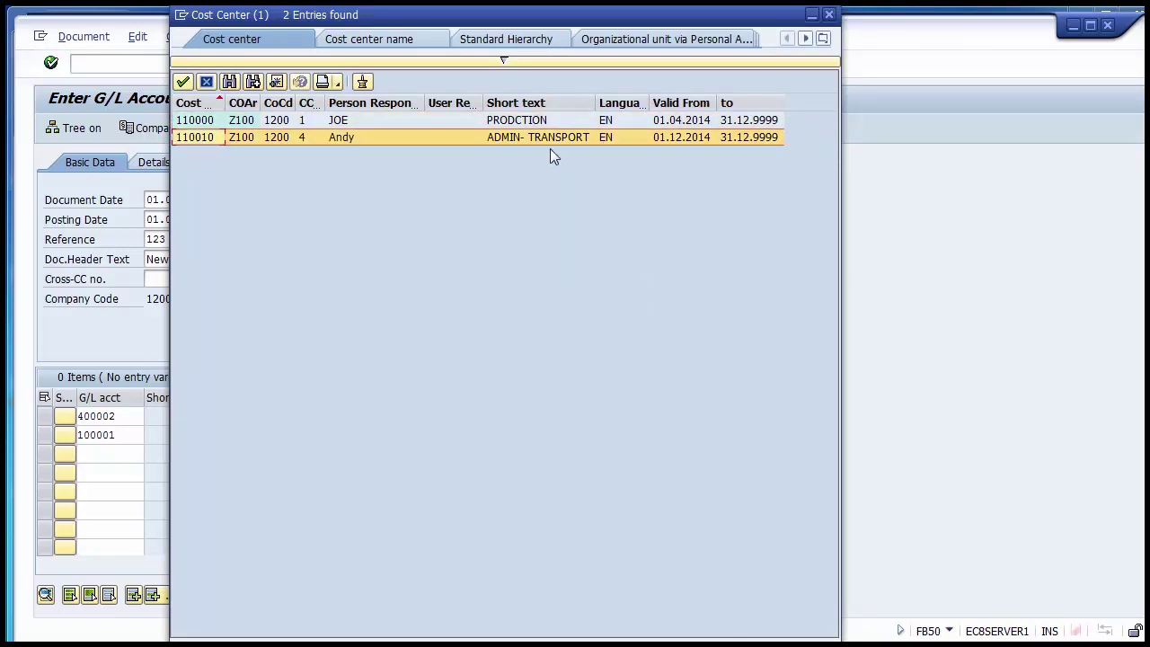
{"action": "left_click", "coordinate": [527, 124]}
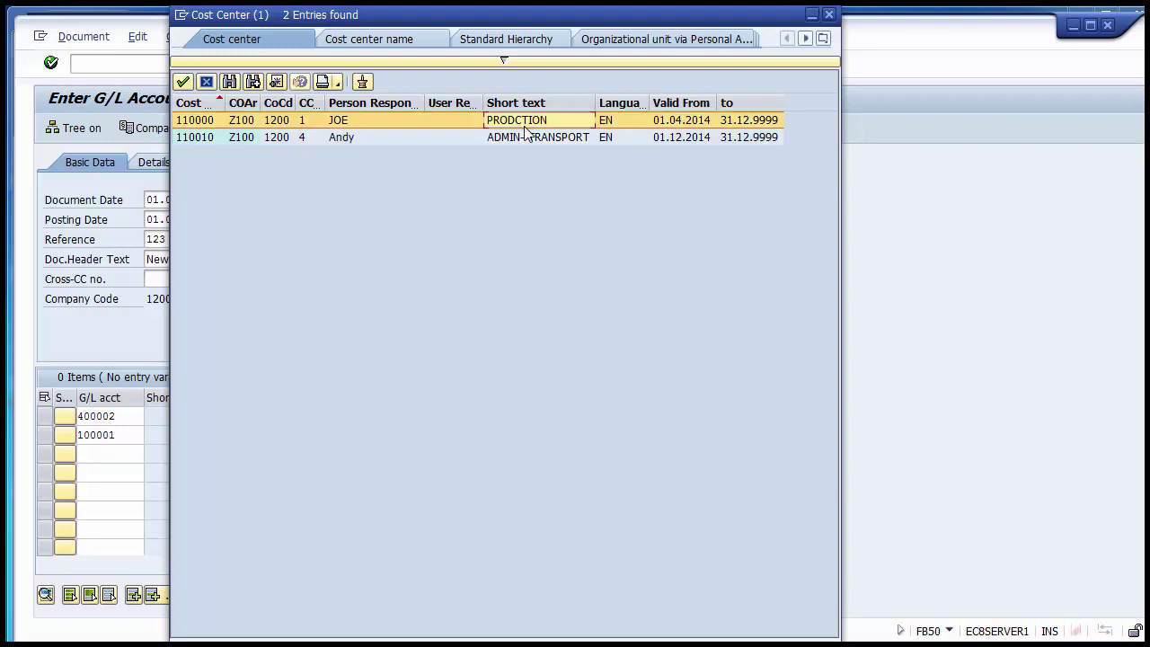
{"action": "left_click", "coordinate": [516, 137]}
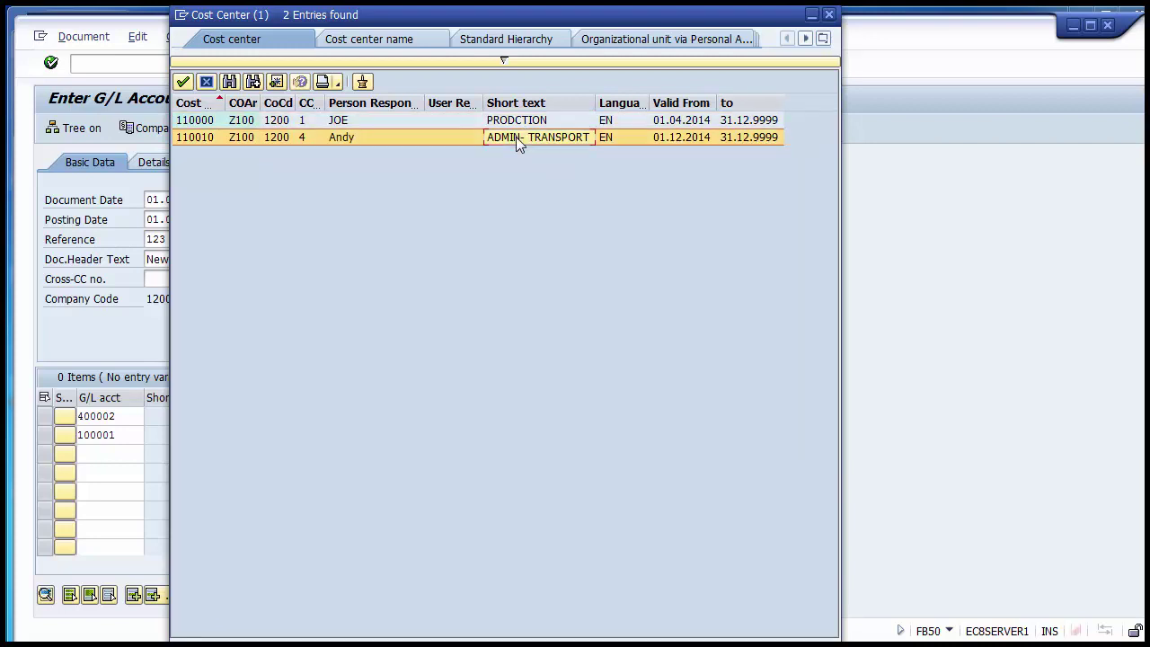
{"action": "double_click", "coordinate": [516, 136]}
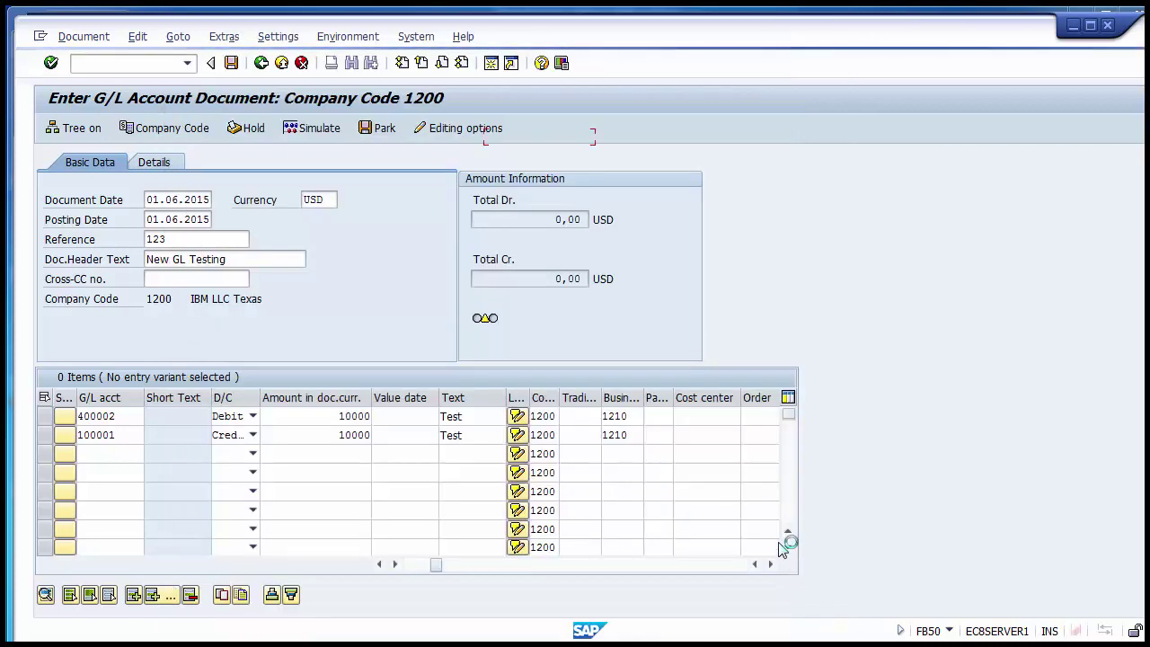
Enter cost center 110010 for the HSBC bank line item and validate the document.
{"action": "left_click", "coordinate": [734, 431]}
{"action": "type", "text": "110010"}
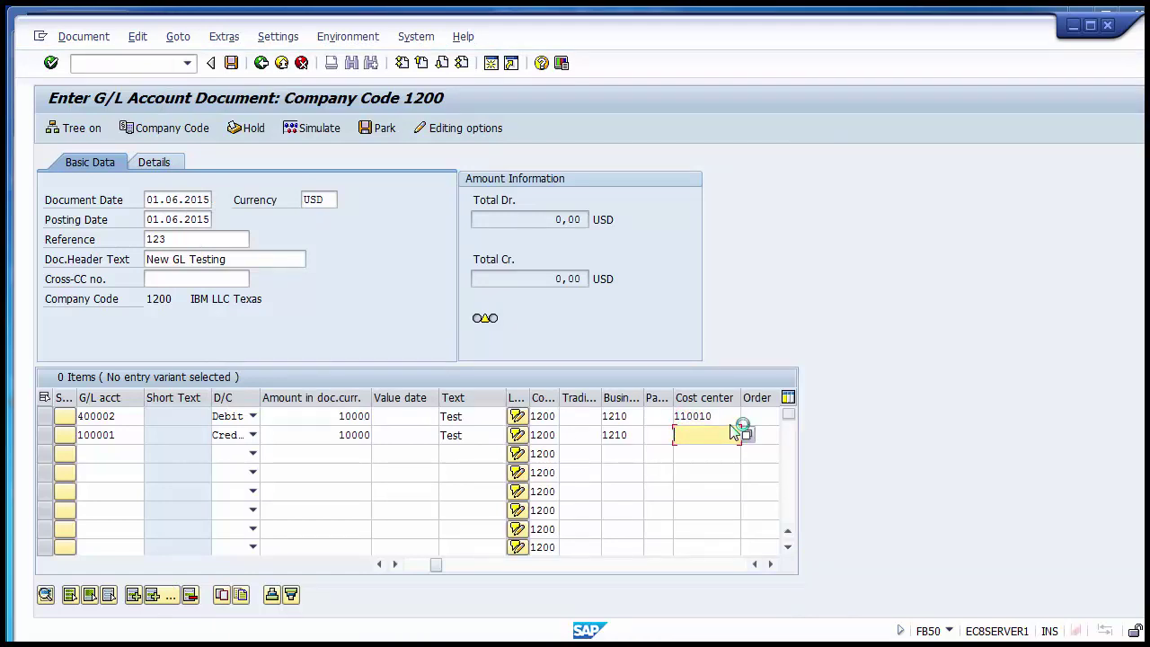
{"action": "key", "text": "Return"}
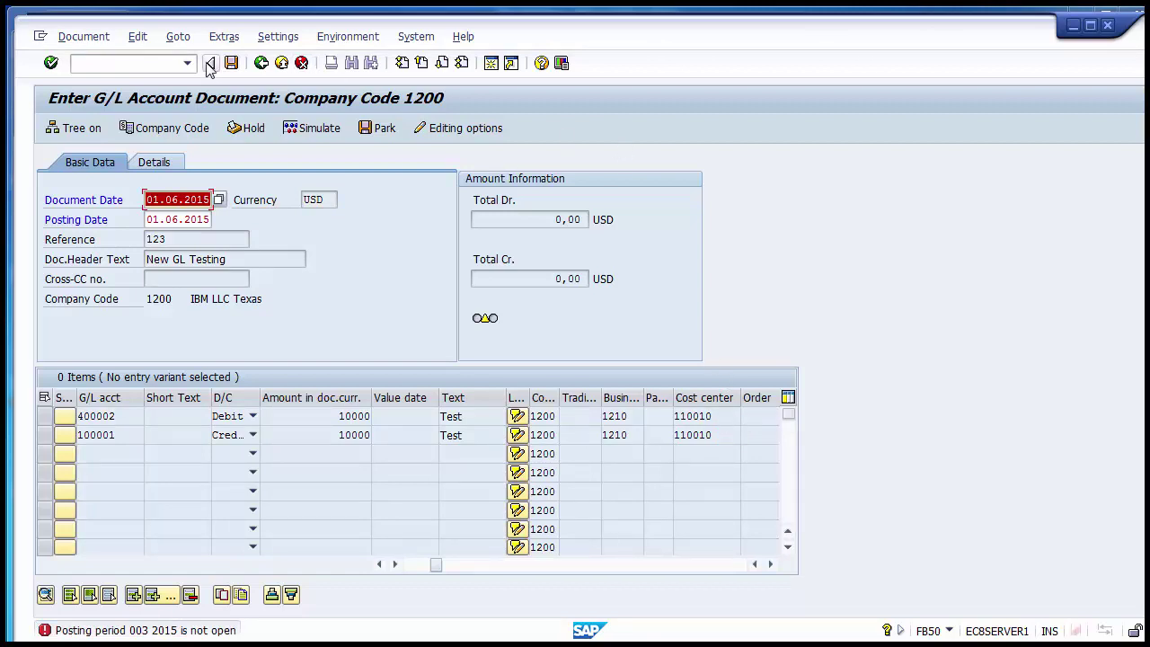
Open the posting periods table with transaction OB52 in a new session and locate the variant 1200 entries.
{"action": "left_click", "coordinate": [144, 66]}
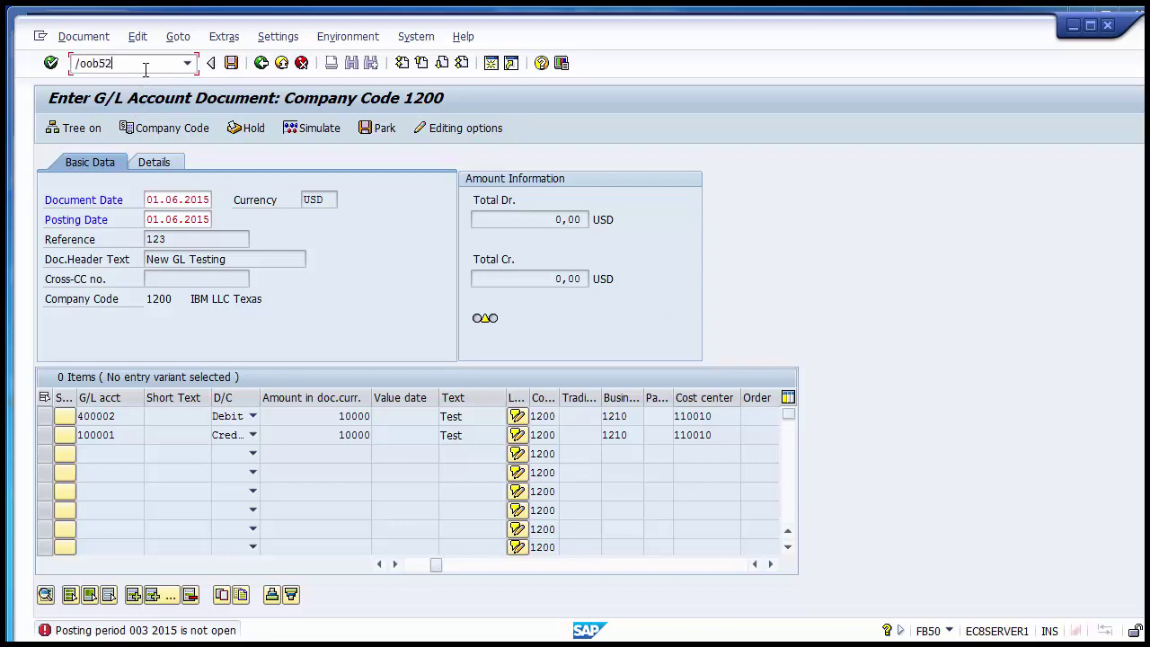
{"action": "key", "text": "Return"}
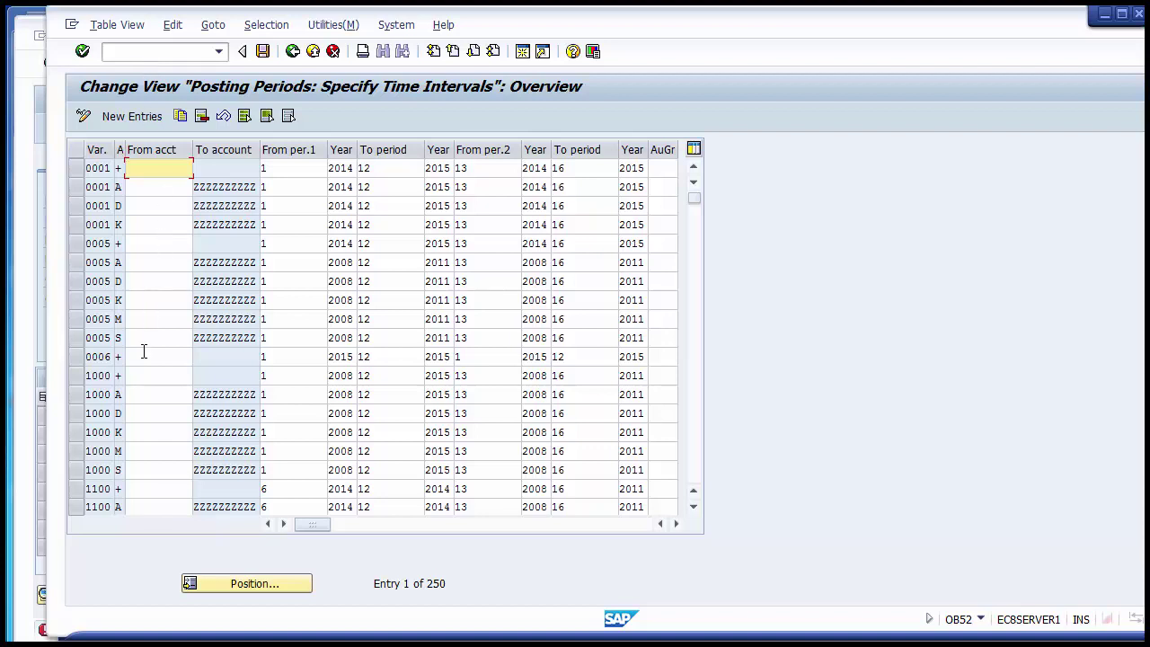
{"action": "left_click", "coordinate": [696, 470]}
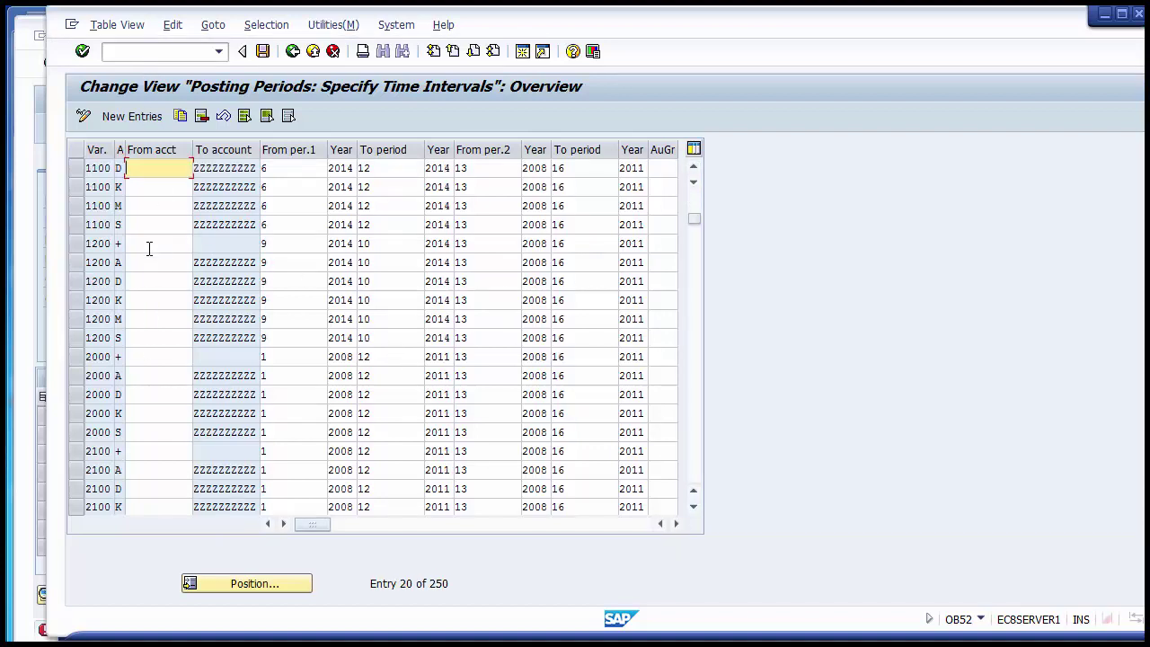
Set the end year of the first period interval to 2015 for variant 1200's + and A rows.
{"action": "left_click", "coordinate": [396, 241]}
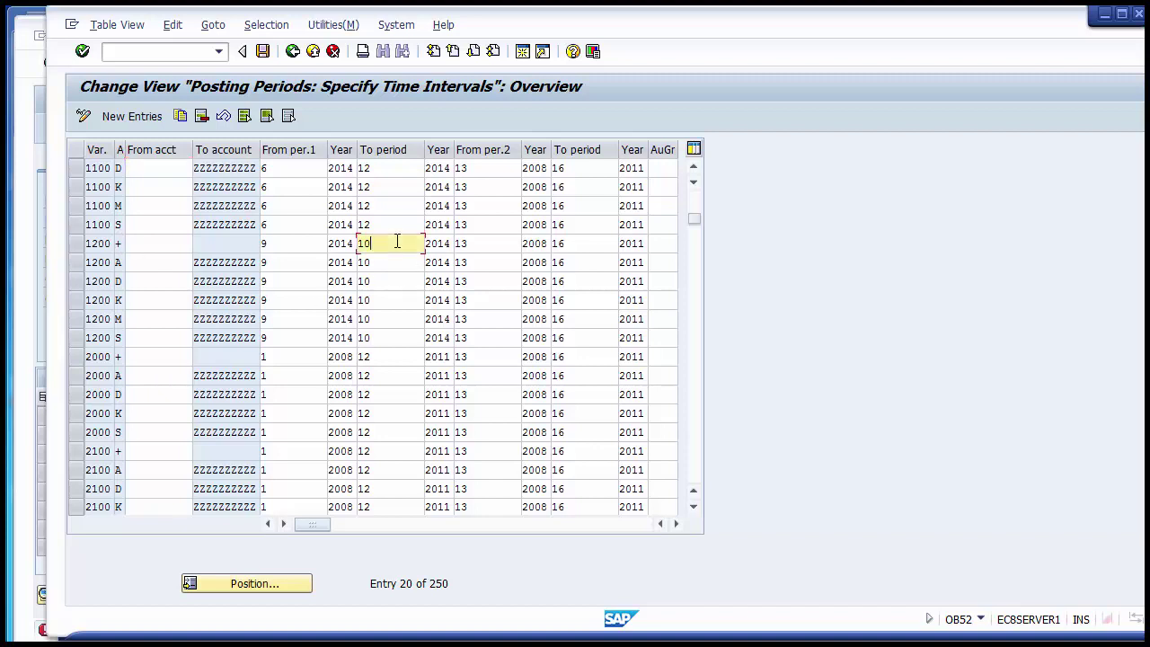
{"action": "left_click", "coordinate": [447, 242]}
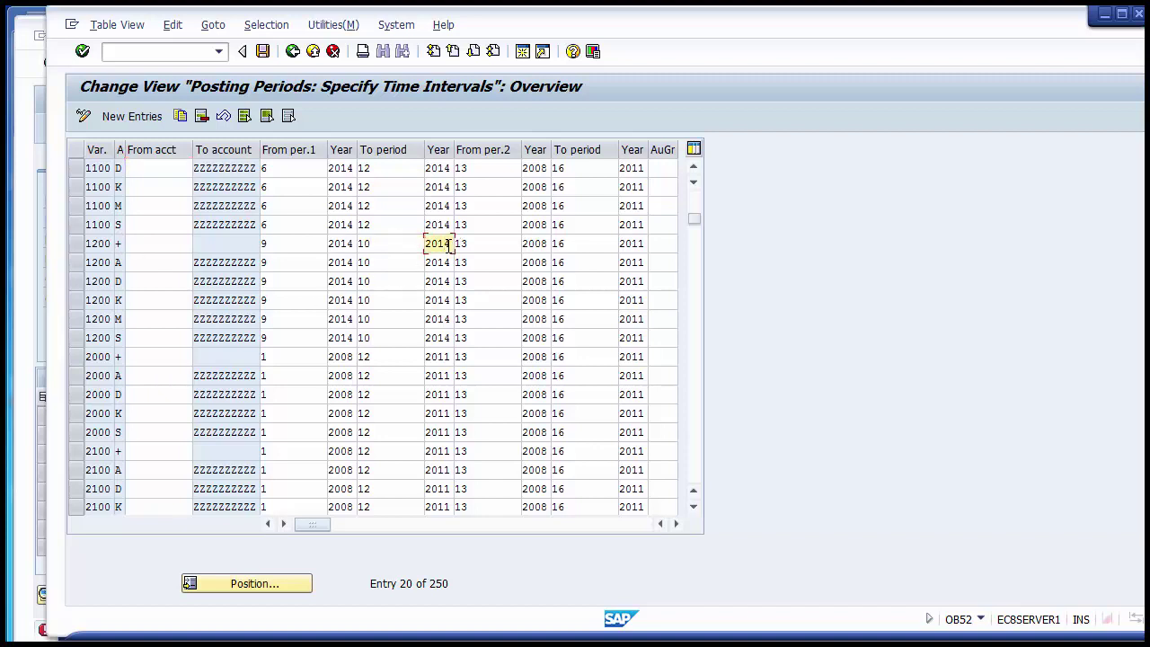
{"action": "key", "text": "Down"}
{"action": "key", "text": "Up"}
{"action": "key", "text": "Insert"}
{"action": "key", "text": "Down"}
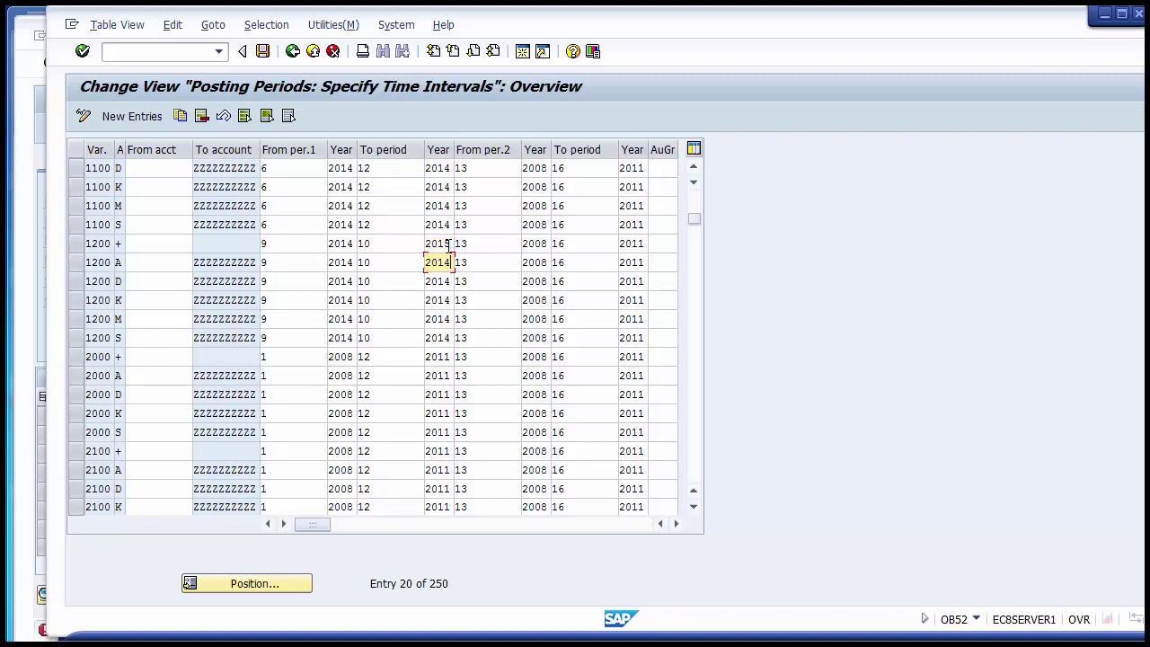
{"action": "type", "text": "5"}
Set the first interval's end year to 2015 for variant 1200's D, K, M and S rows and save under the New GL configuration request.
{"action": "key", "text": "Down"}
{"action": "key", "text": "Down"}
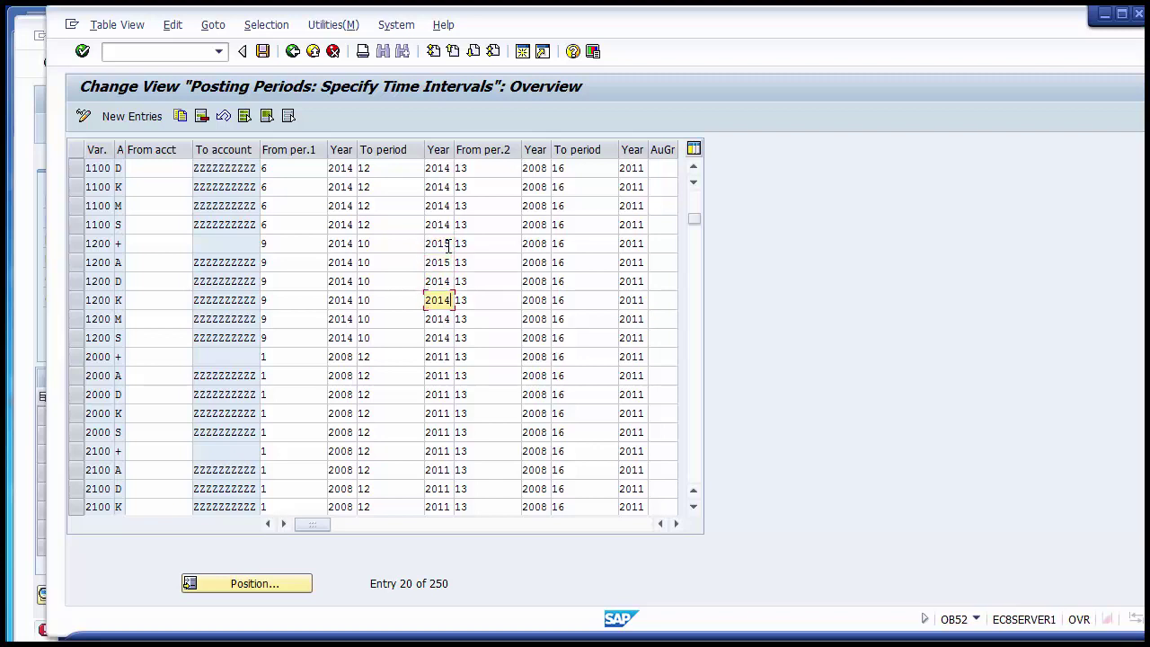
{"action": "key", "text": "Up"}
{"action": "type", "text": "5"}
{"action": "key", "text": "Down"}
{"action": "type", "text": "5"}
{"action": "key", "text": "Down"}
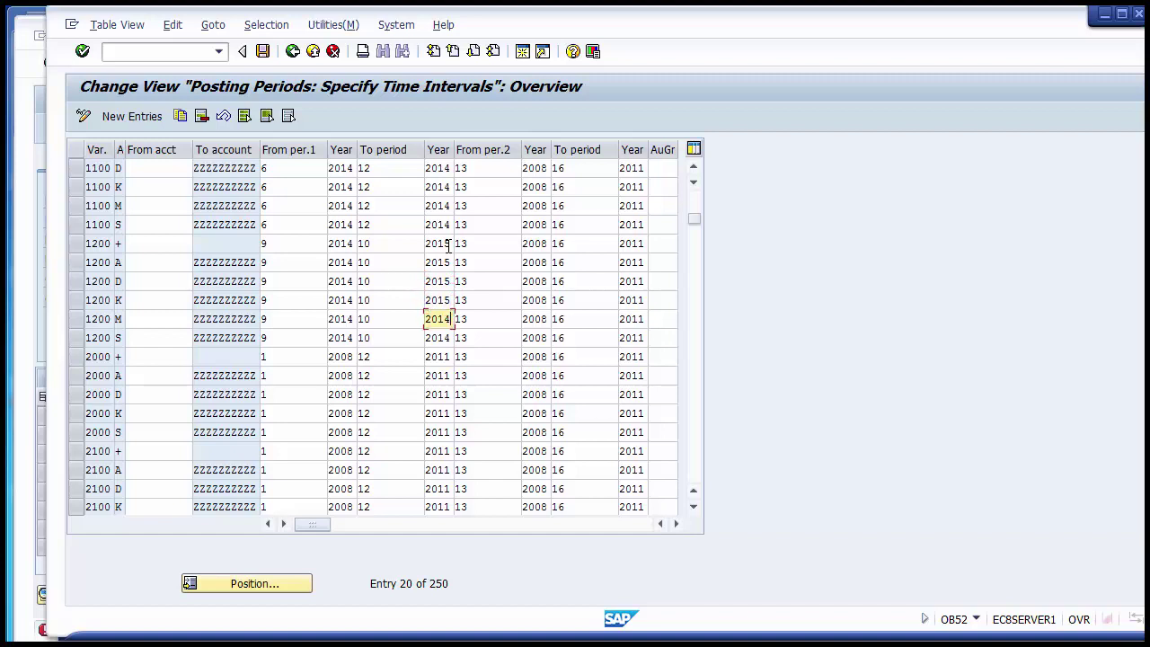
{"action": "key", "text": "Down"}
{"action": "type", "text": "5"}
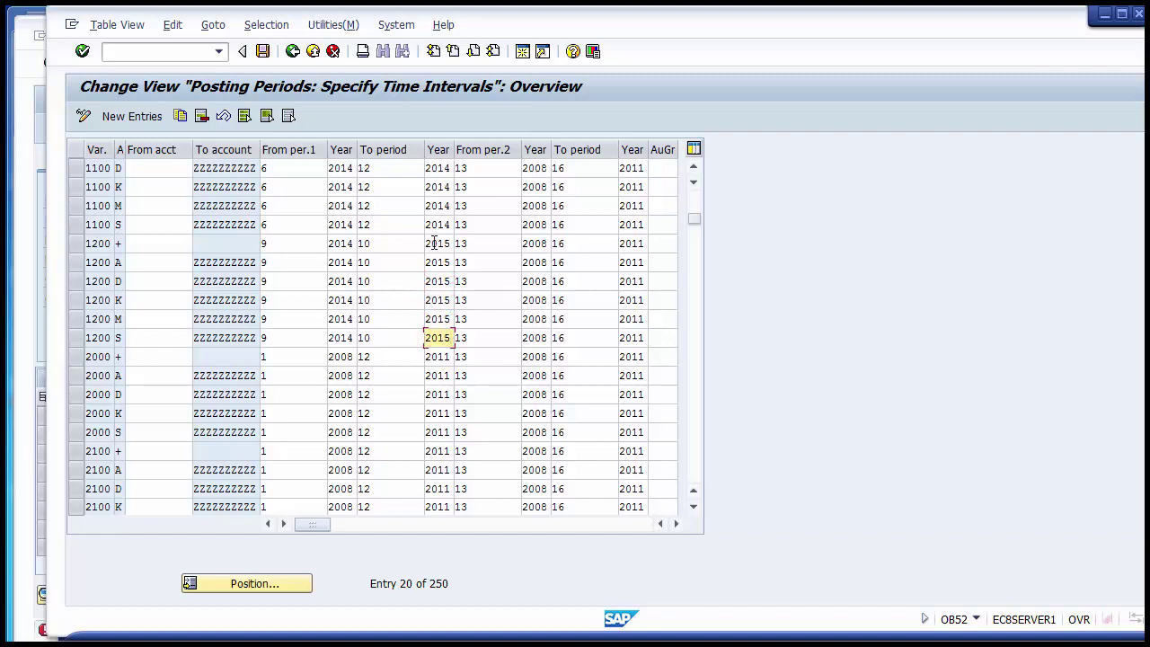
{"action": "left_click", "coordinate": [262, 51]}
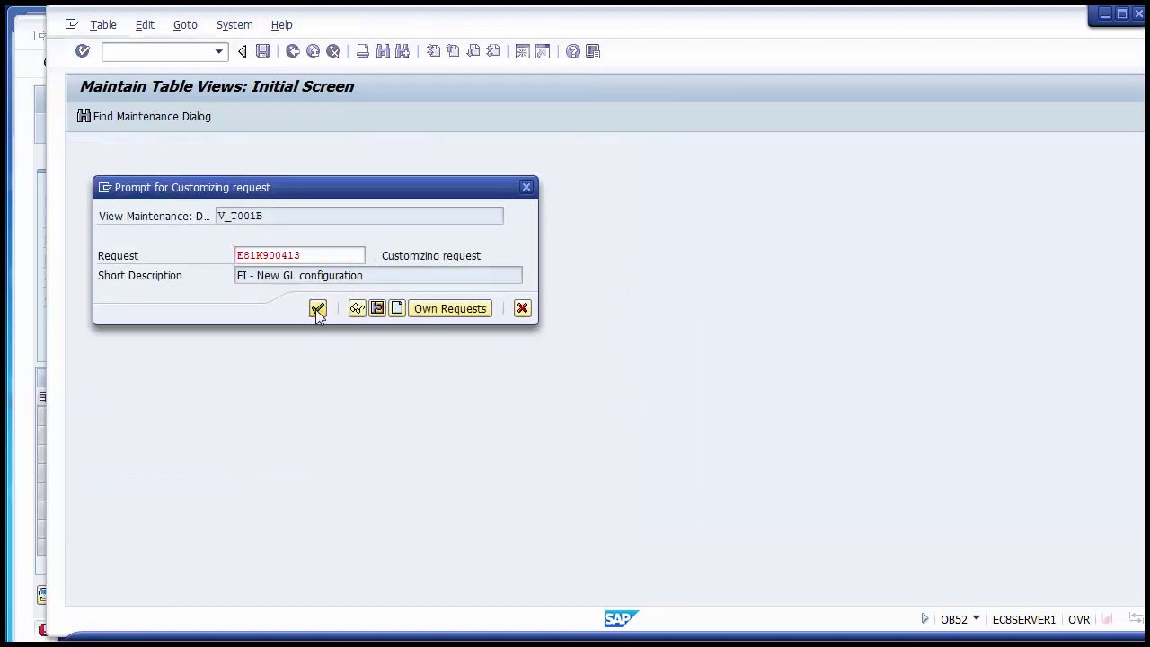
{"action": "left_click", "coordinate": [317, 308]}
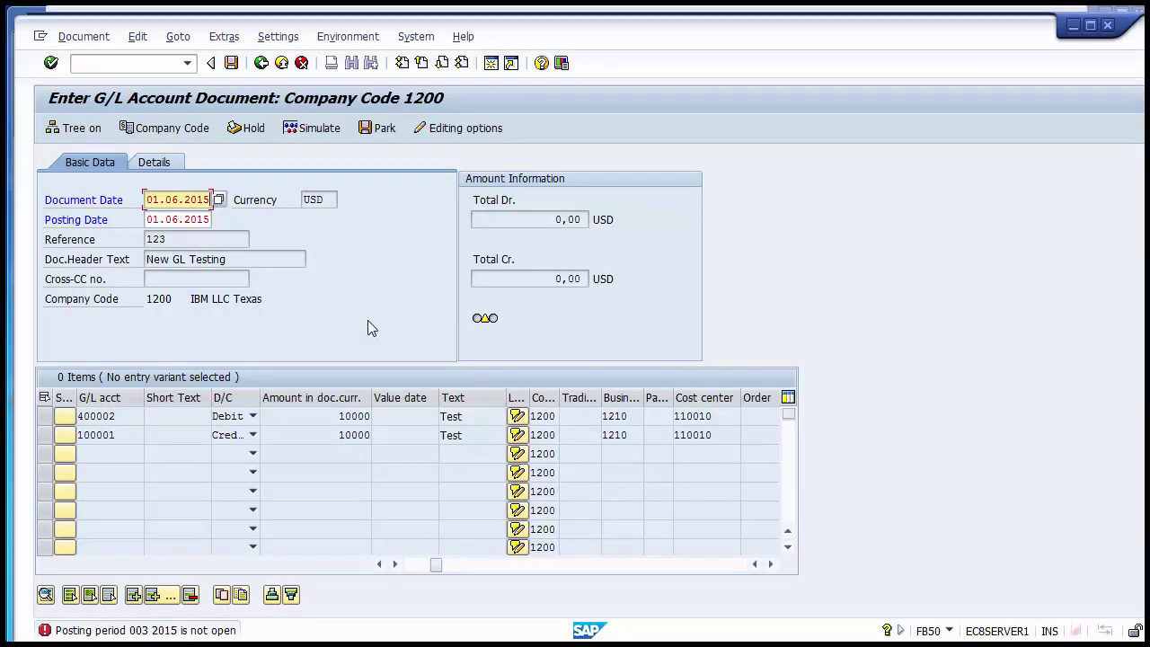
Revalidate the G/L document and remove the cost center from the HSBC bank line item.
{"action": "key", "text": "Return"}
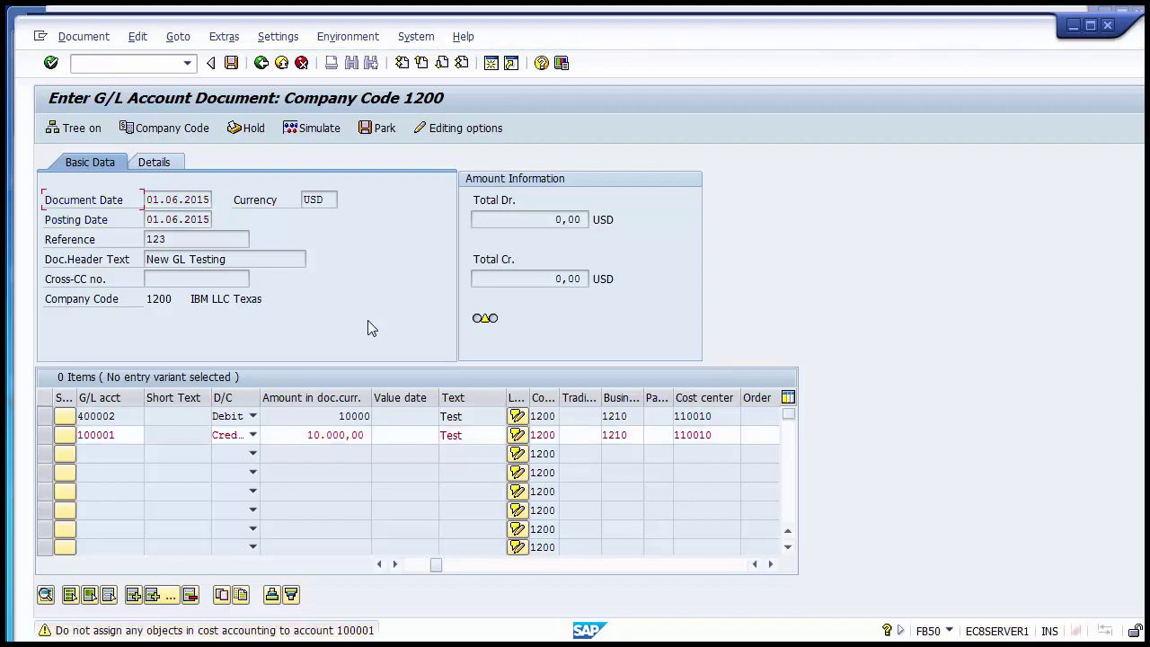
{"action": "key", "text": "Return"}
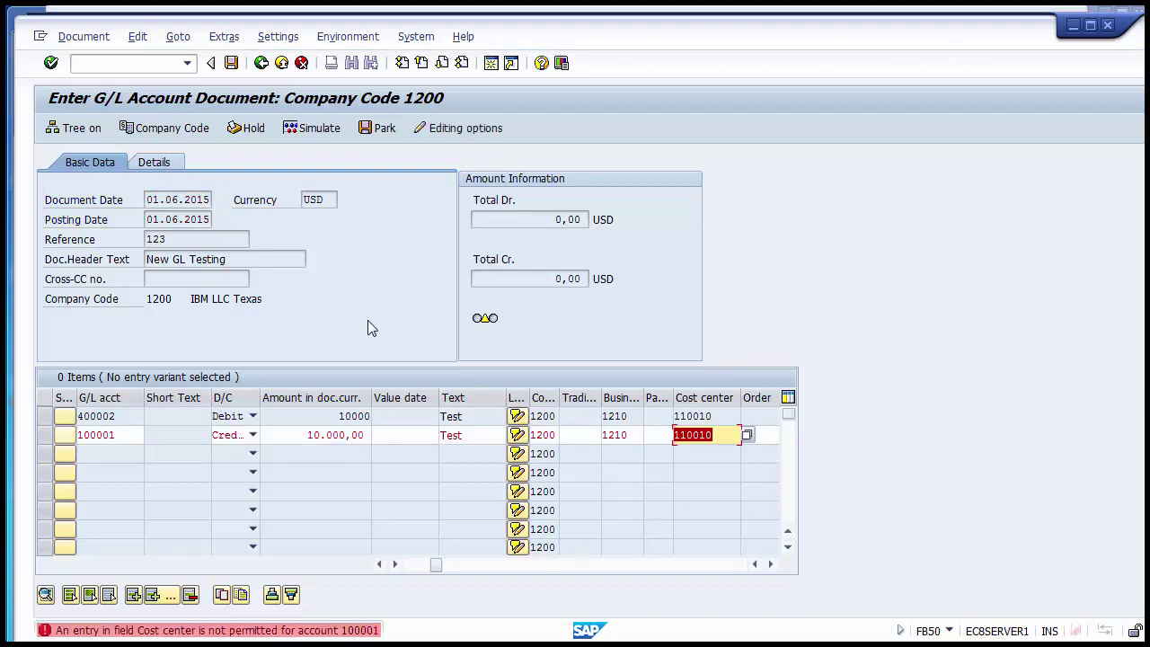
{"action": "key", "text": "Delete"}
{"action": "key", "text": "Return"}
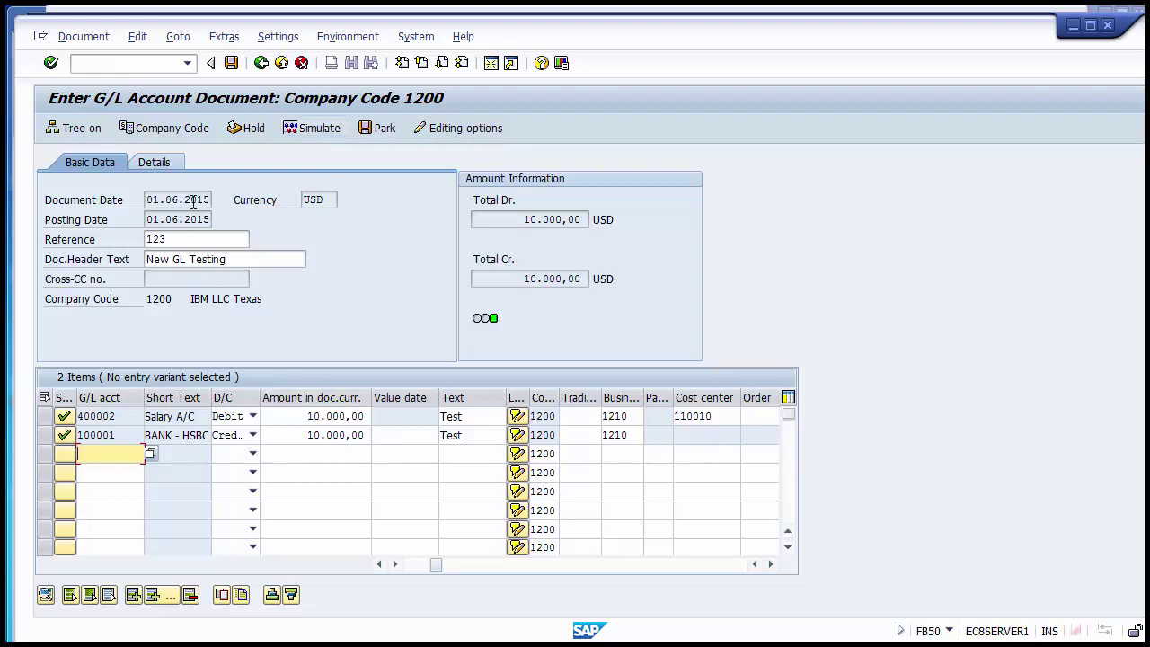
Review the reference, accounts, business area and cost center, and simulate the G/L document.
{"action": "left_click", "coordinate": [177, 239]}
{"action": "left_click", "coordinate": [115, 435]}
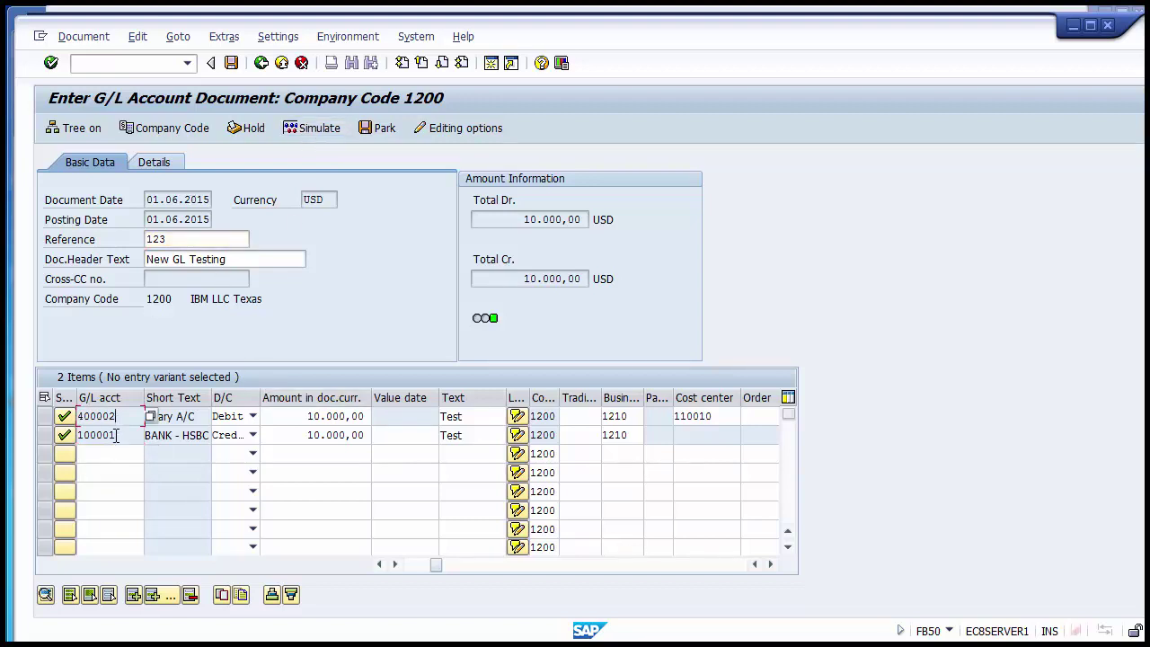
{"action": "left_click", "coordinate": [626, 415]}
{"action": "left_click", "coordinate": [713, 417]}
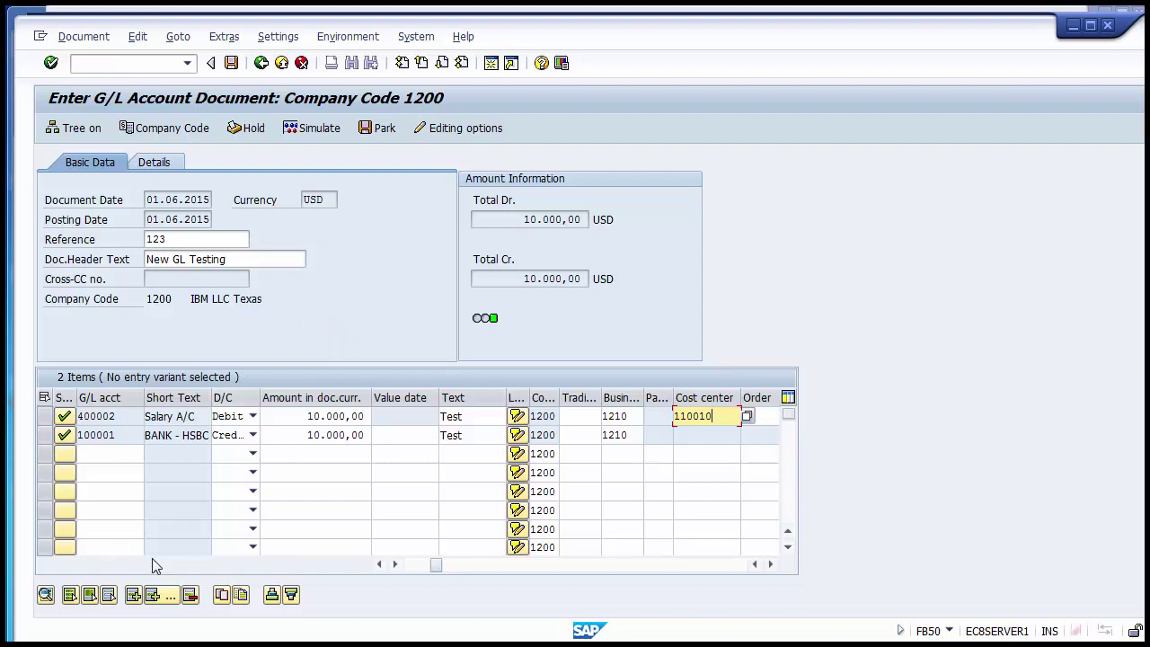
{"action": "left_click", "coordinate": [291, 131]}
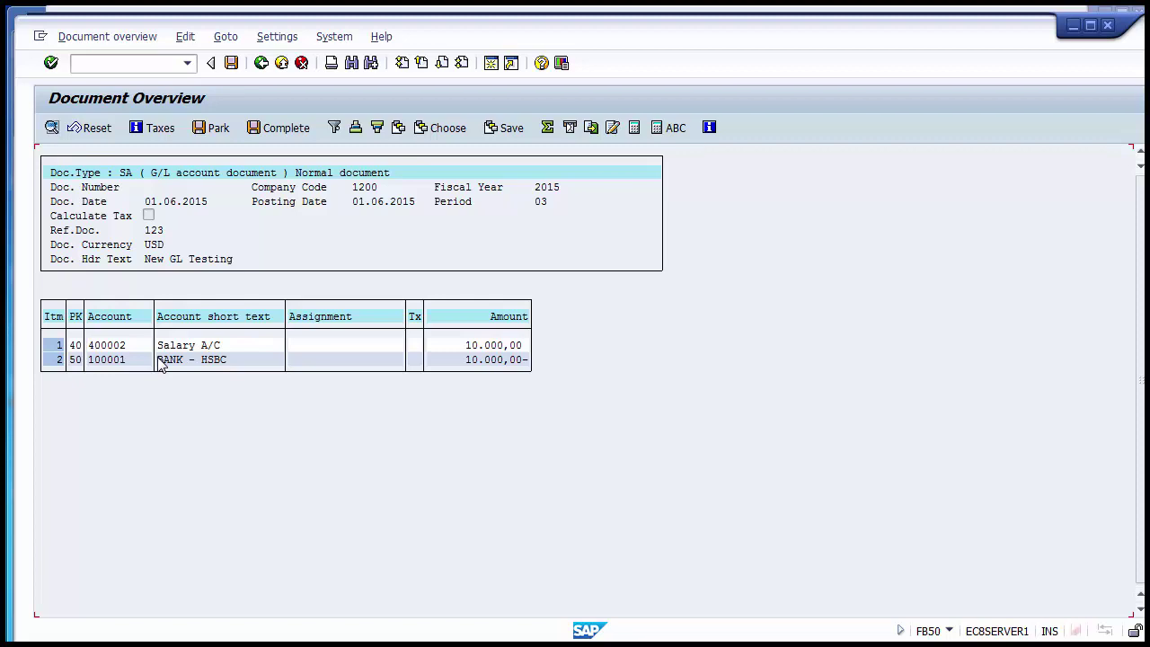
Post the simulated G/L document, and check the FB50 and FB03 entries on the Unit Testing slide in PowerPoint.
{"action": "left_click", "coordinate": [231, 65]}
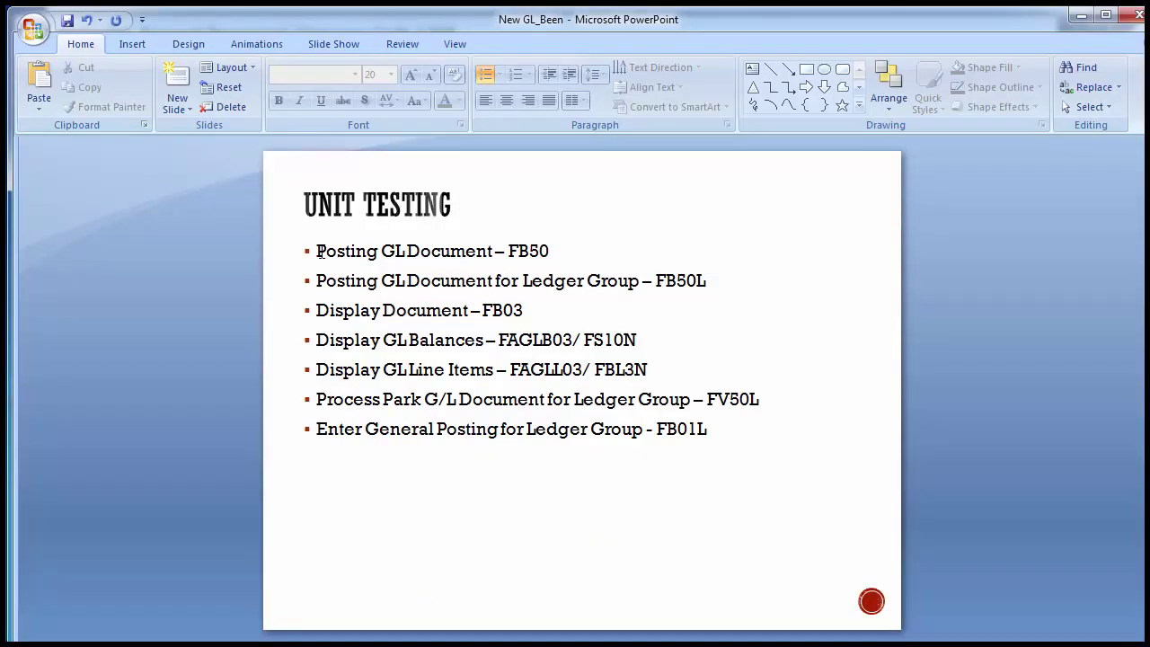
{"action": "left_click_drag", "start_coordinate": [319, 252], "coordinate": [563, 248]}
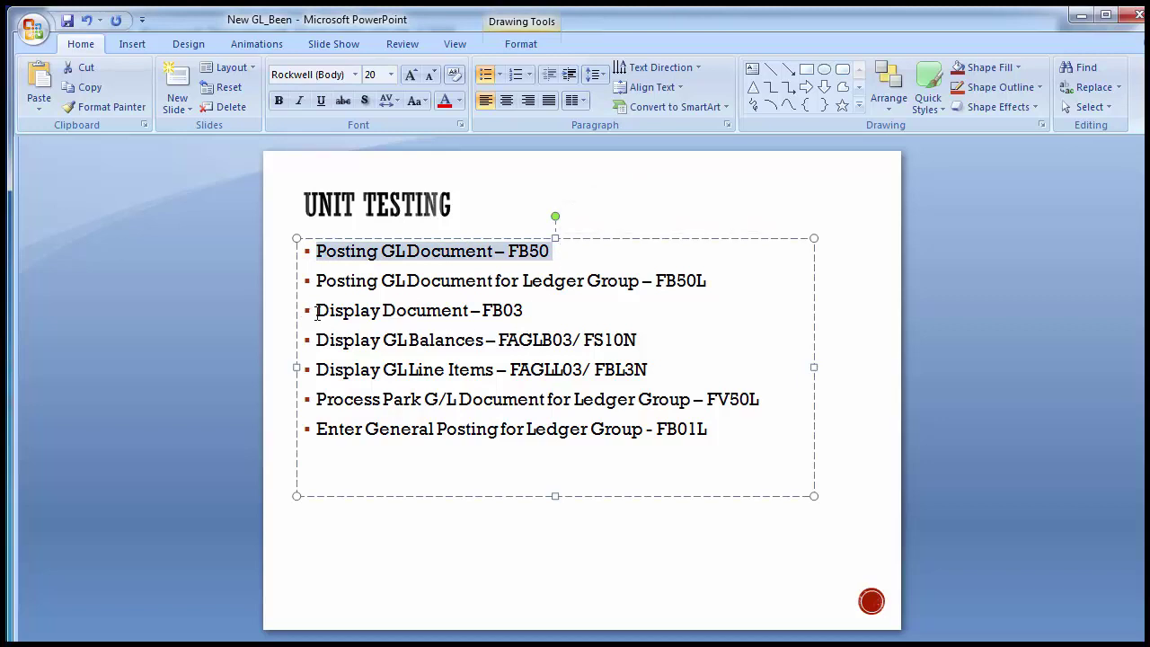
{"action": "left_click_drag", "start_coordinate": [317, 312], "coordinate": [556, 311]}
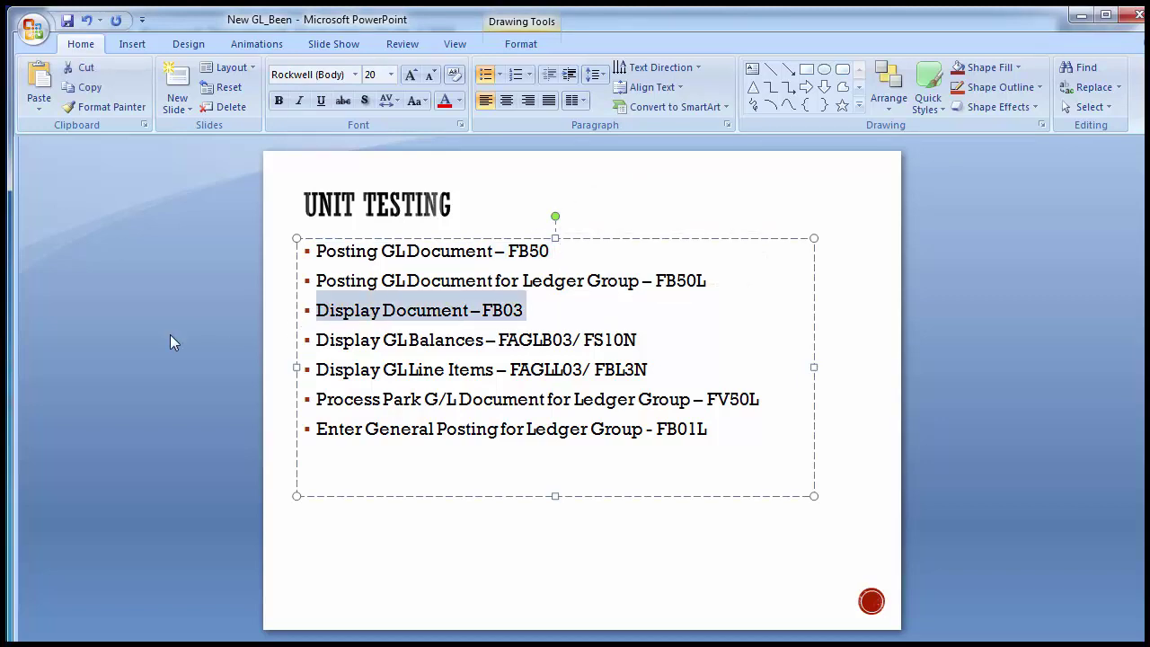
{"action": "left_click", "coordinate": [534, 307]}
{"action": "left_click_drag", "start_coordinate": [535, 307], "coordinate": [481, 310]}
{"action": "left_click", "coordinate": [126, 361]}
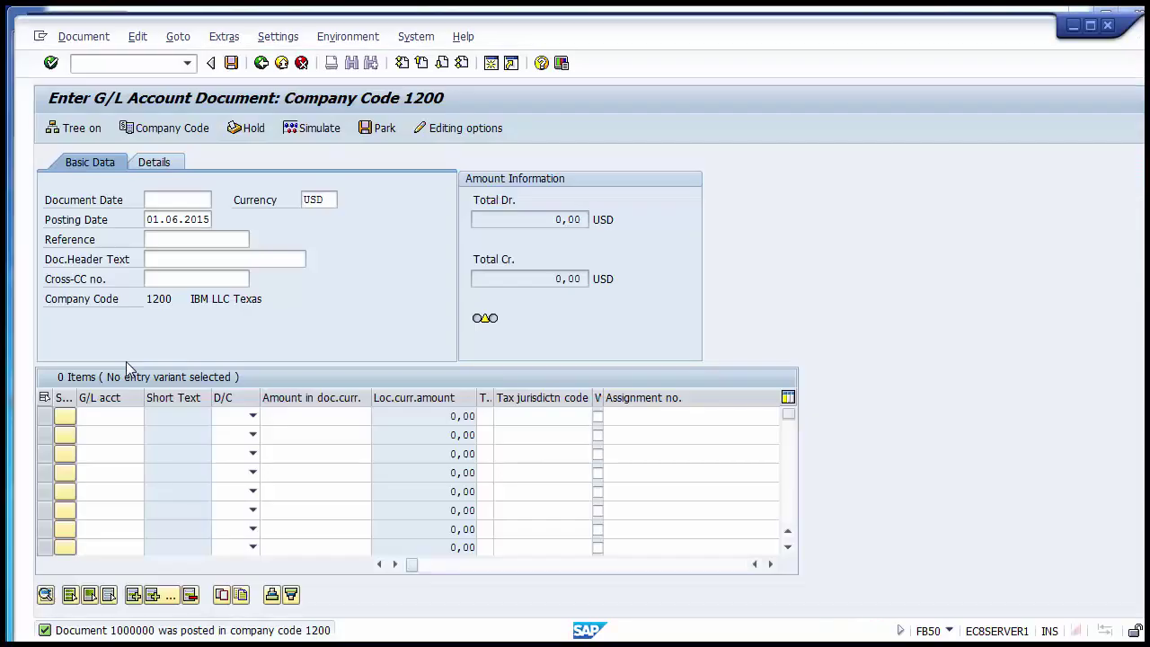
Open transaction FB03 in SAP and display the posted document for company code 1200 and fiscal year 2015.
{"action": "left_click", "coordinate": [115, 65]}
{"action": "type", "text": "/nFB03"}
{"action": "key", "text": "Return"}
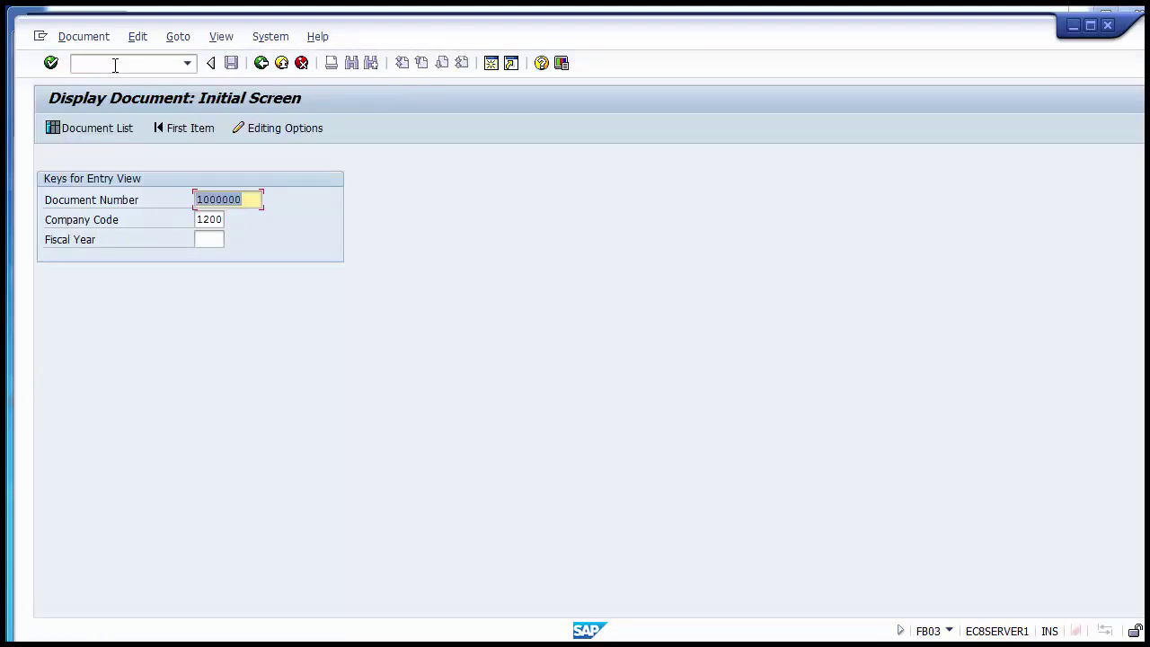
{"action": "left_click", "coordinate": [255, 199]}
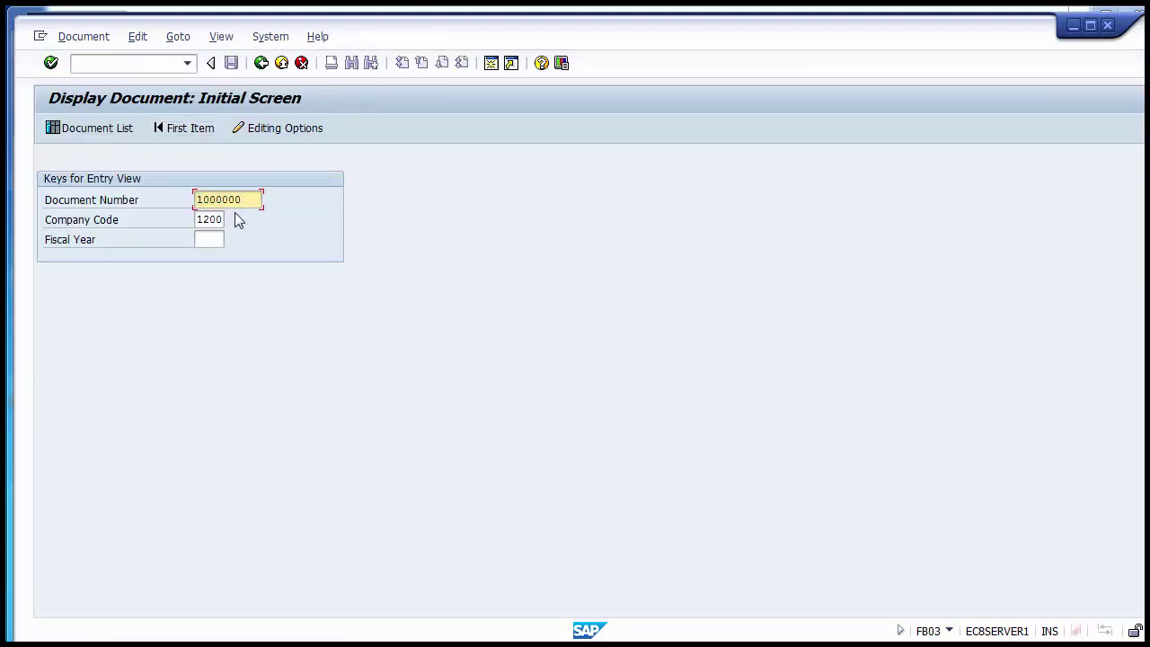
{"action": "left_click", "coordinate": [226, 219]}
{"action": "left_click", "coordinate": [210, 240]}
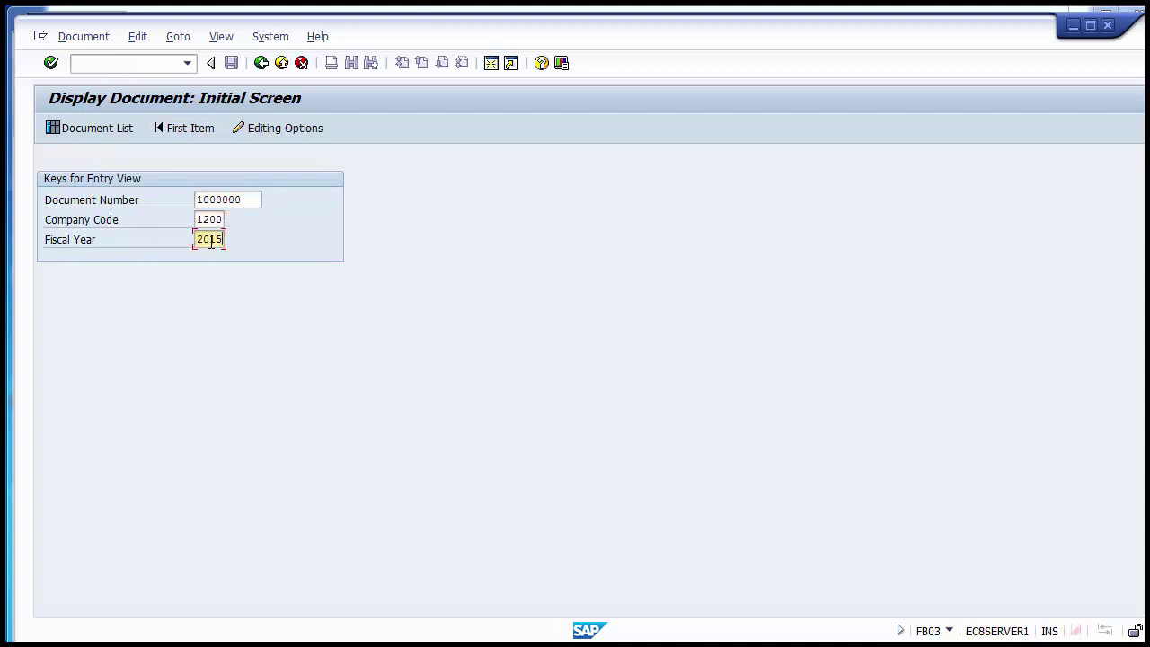
{"action": "type", "text": "2015"}
{"action": "key", "text": "Return"}
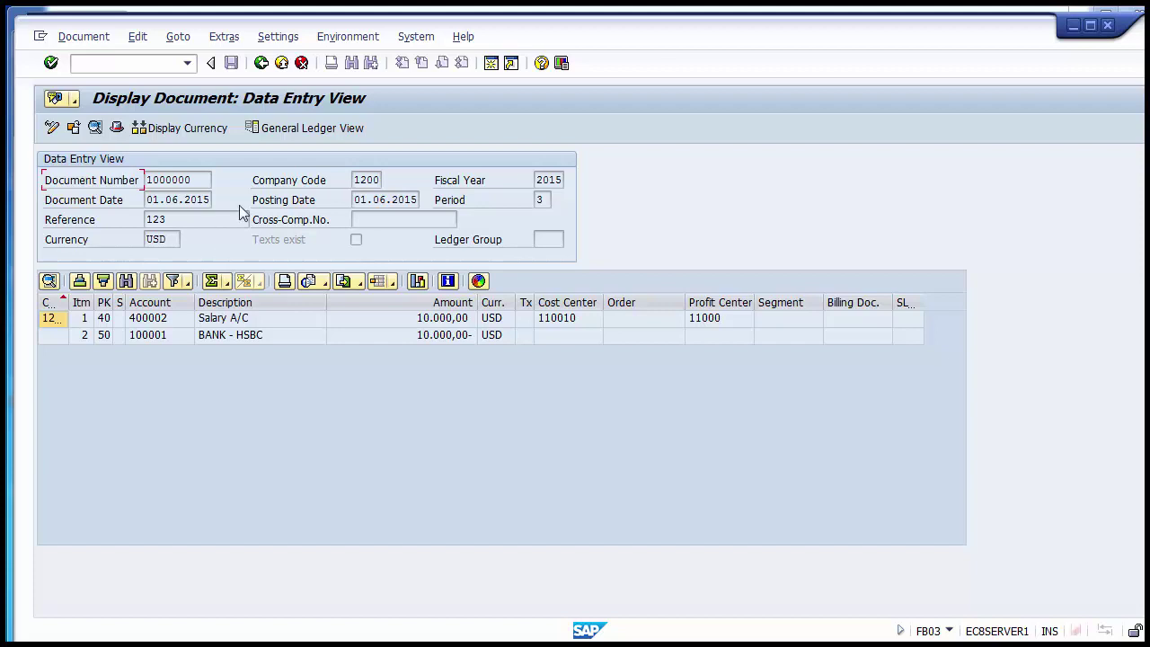
Review the posted document's dates, reference, and the salary and HSBC bank accounts in the data entry view.
{"action": "mouse_move", "coordinate": [203, 179]}
{"action": "left_mouse_down"}
{"action": "mouse_move", "coordinate": [130, 178]}
{"action": "mouse_move", "coordinate": [149, 199]}
{"action": "mouse_move", "coordinate": [212, 200]}
{"action": "left_mouse_up"}
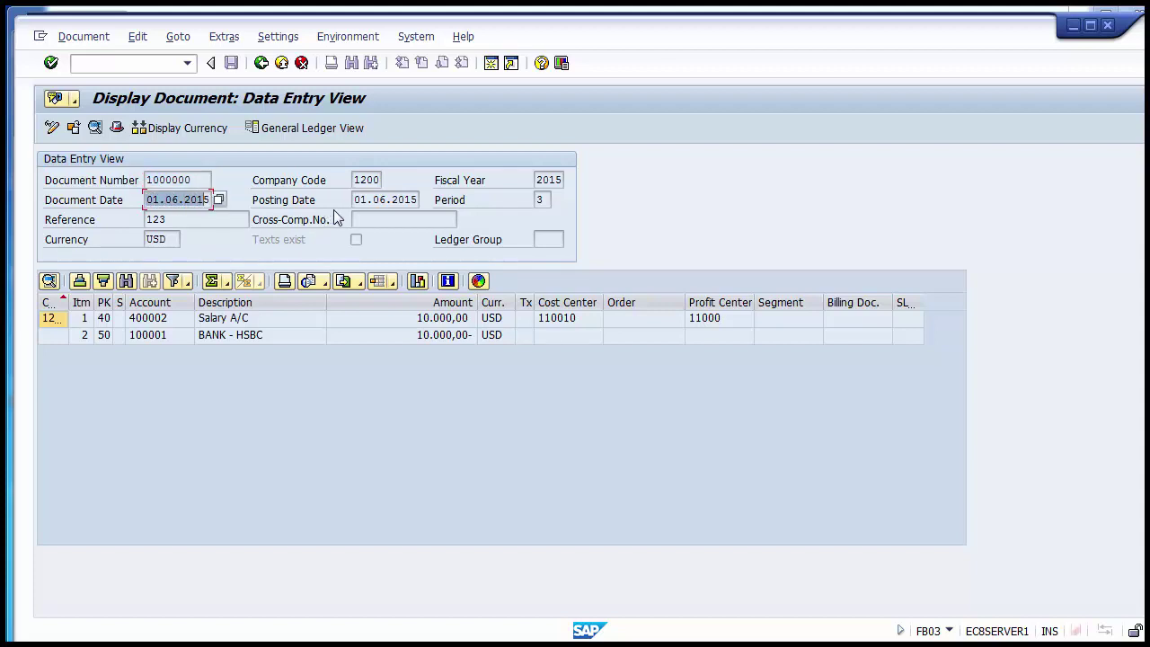
{"action": "left_click_drag", "start_coordinate": [352, 200], "coordinate": [426, 214]}
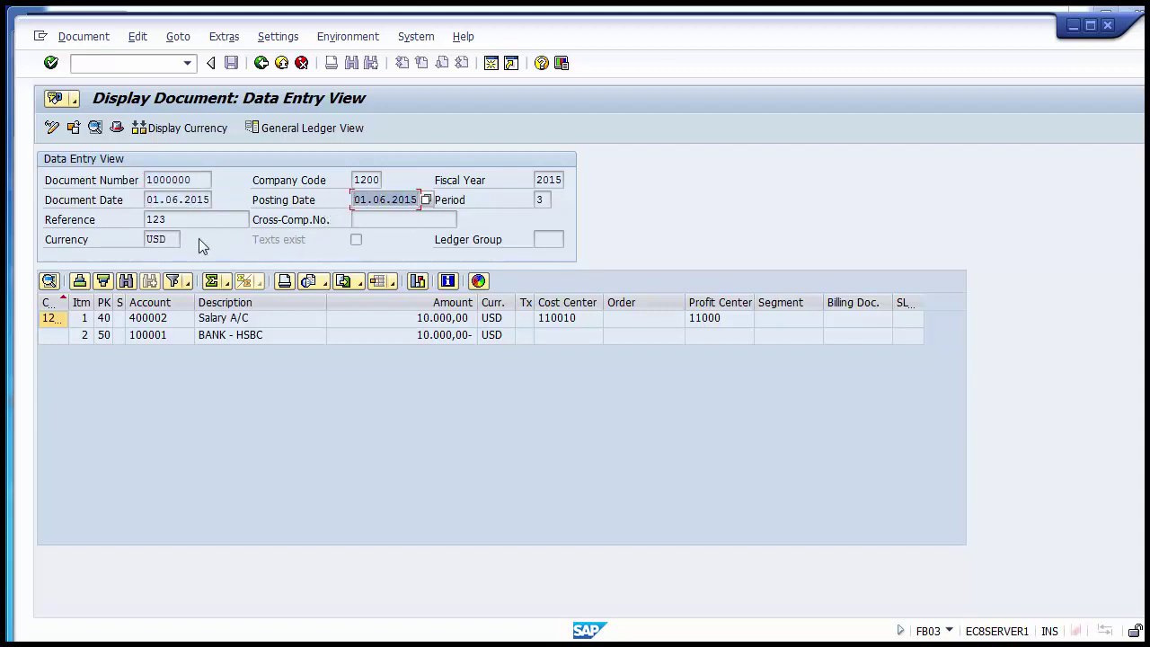
{"action": "left_click_drag", "start_coordinate": [187, 221], "coordinate": [151, 221]}
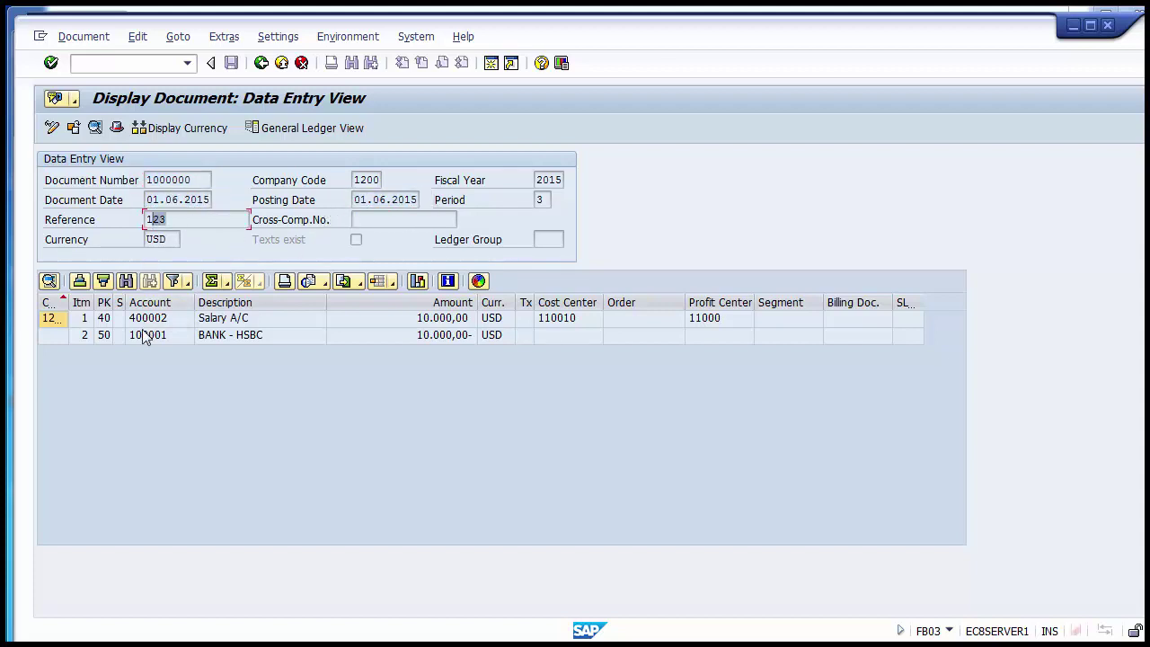
{"action": "left_click", "coordinate": [223, 334]}
{"action": "left_click", "coordinate": [223, 335]}
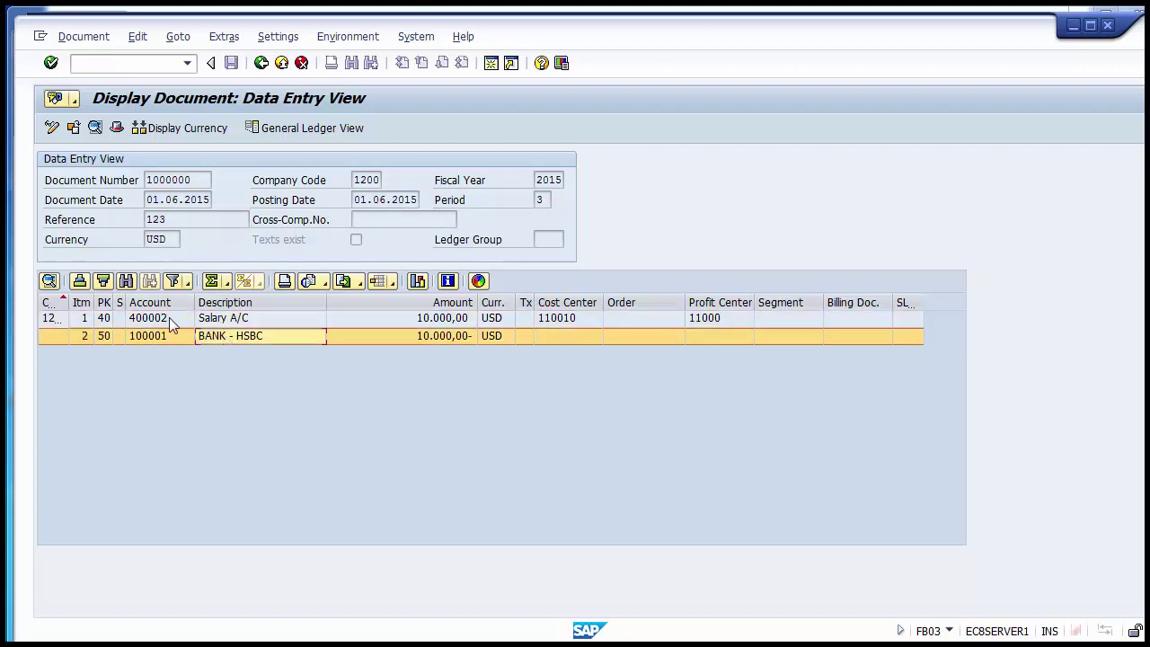
{"action": "left_click_drag", "start_coordinate": [148, 334], "coordinate": [151, 320]}
{"action": "left_click", "coordinate": [154, 319]}
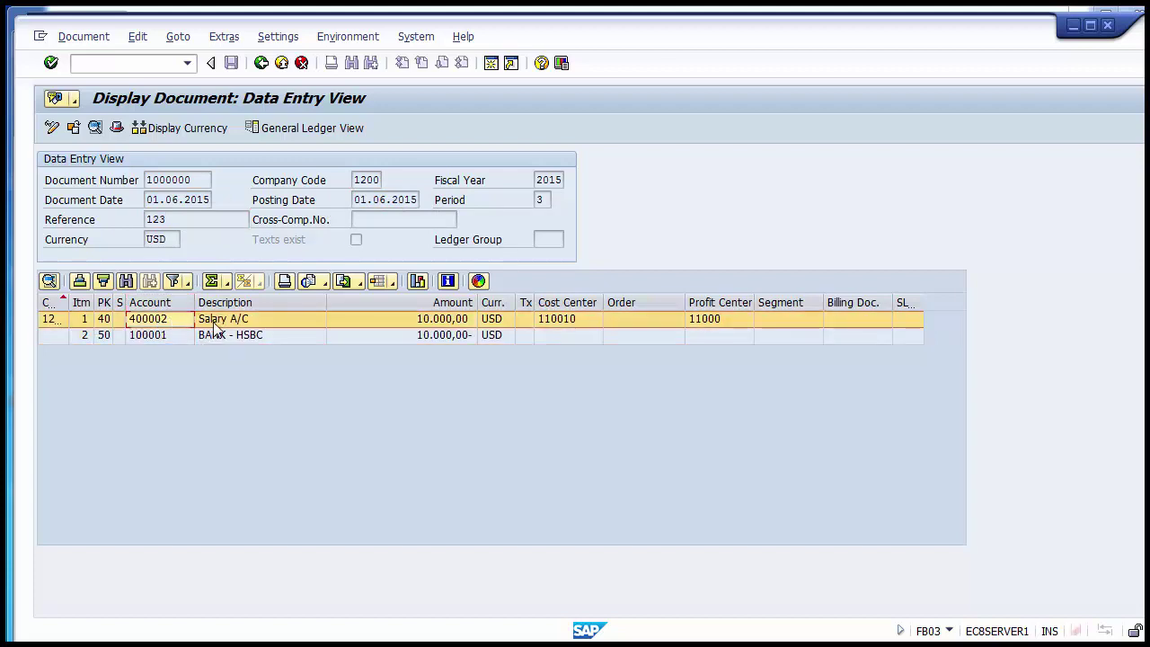
{"action": "left_click", "coordinate": [163, 335]}
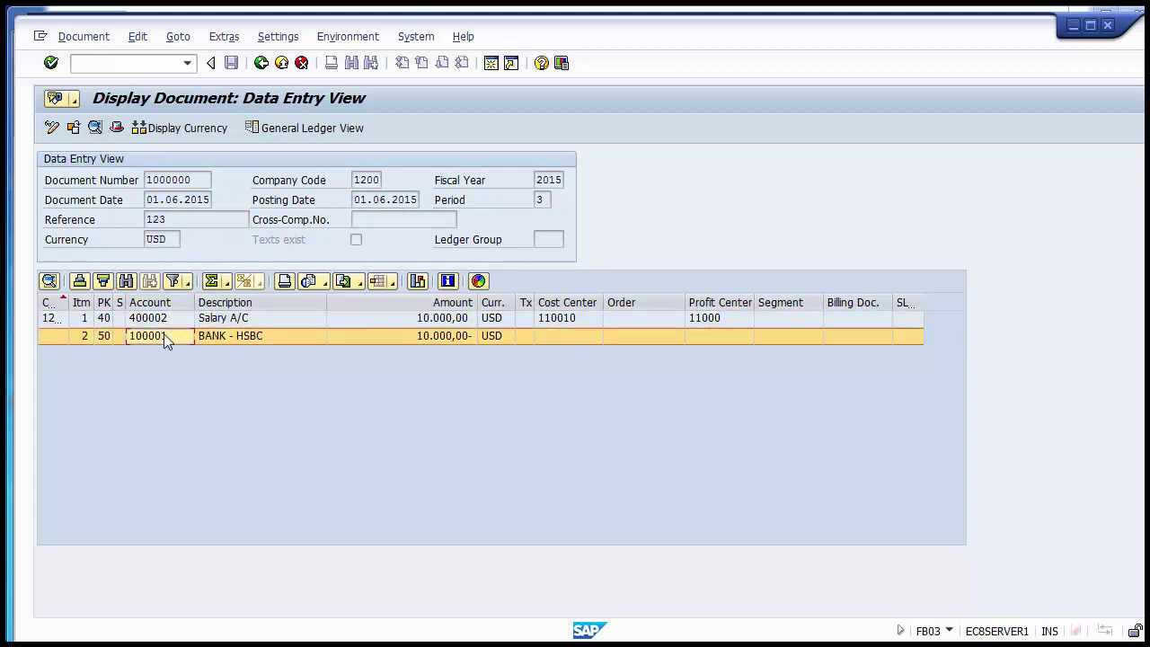
Examine the posting keys and amounts of both line items, and the salary line's cost center and profit center.
{"action": "left_click", "coordinate": [105, 320]}
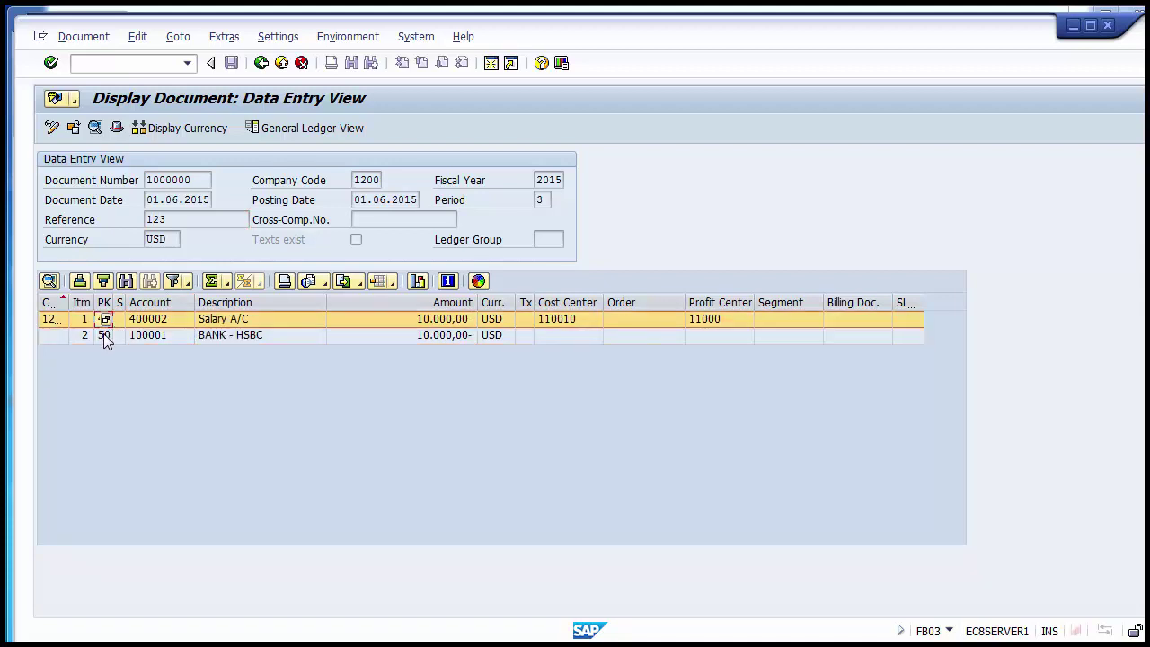
{"action": "left_click", "coordinate": [104, 335]}
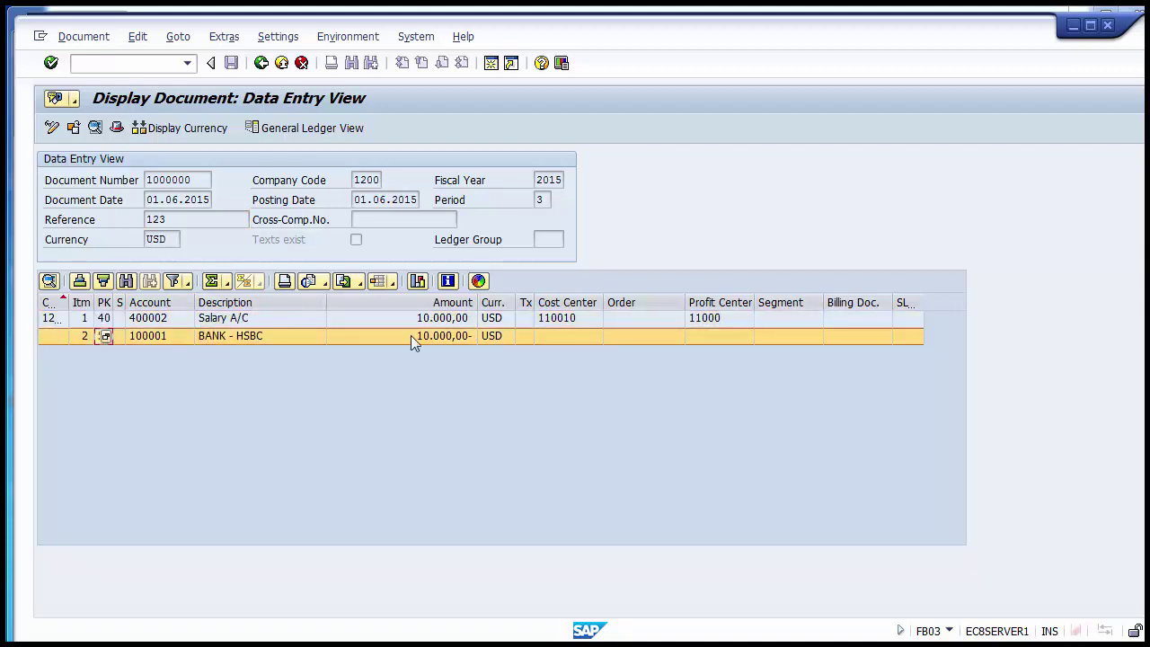
{"action": "left_click", "coordinate": [440, 318]}
{"action": "left_click", "coordinate": [436, 337]}
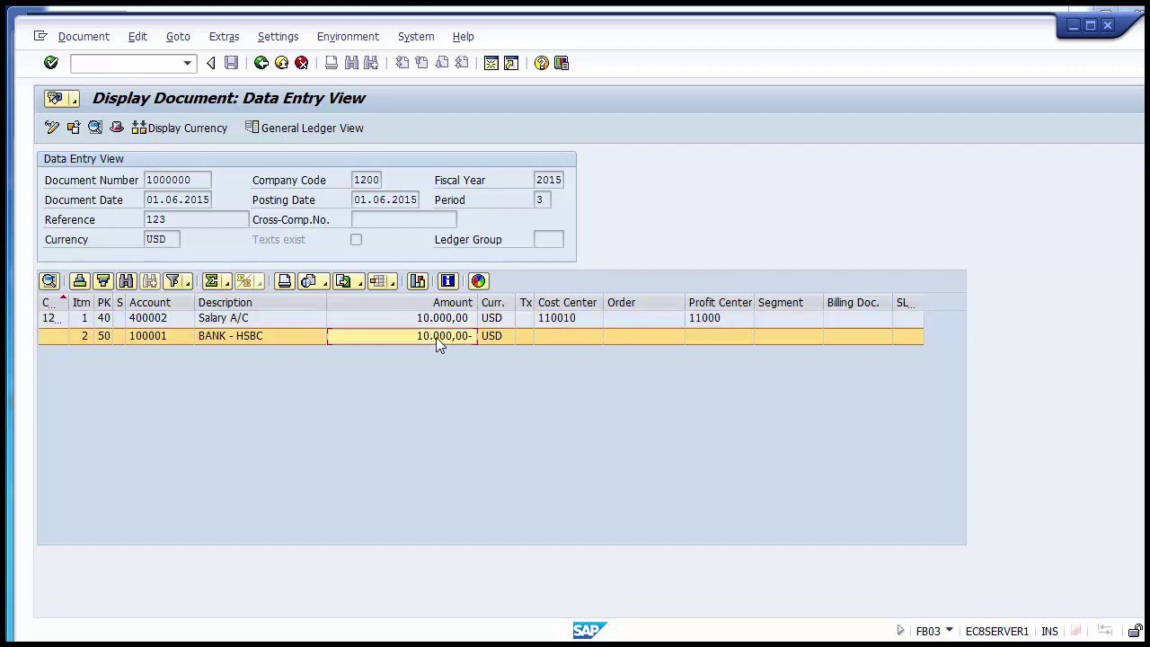
{"action": "left_click", "coordinate": [437, 322]}
{"action": "left_click", "coordinate": [437, 343]}
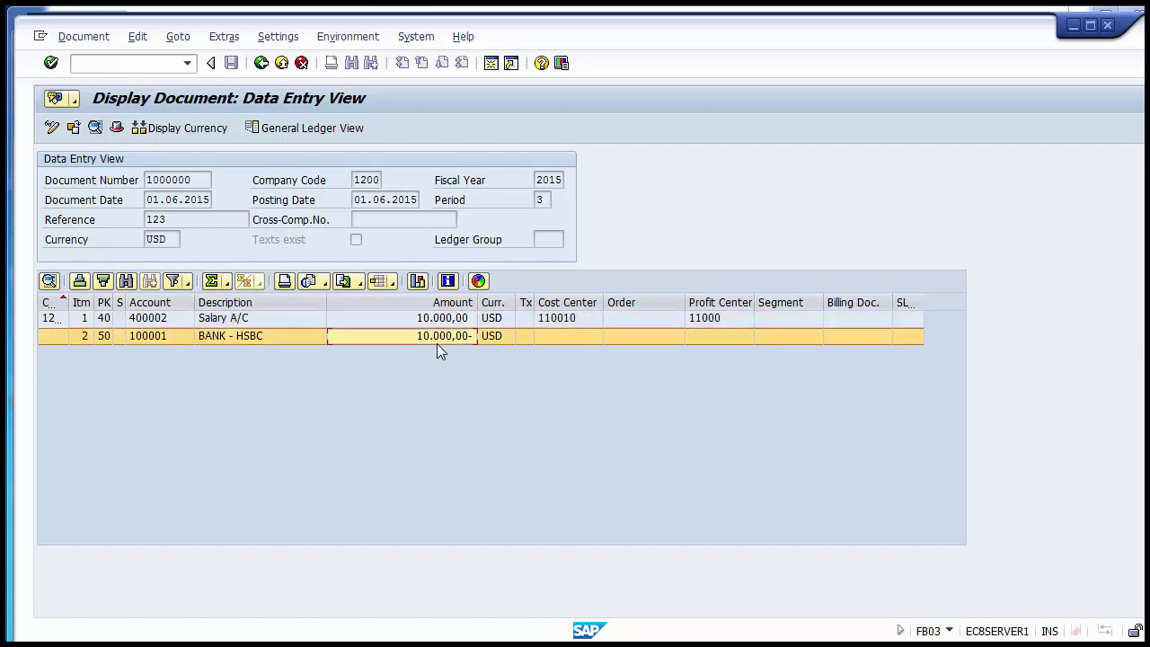
{"action": "left_click", "coordinate": [559, 320]}
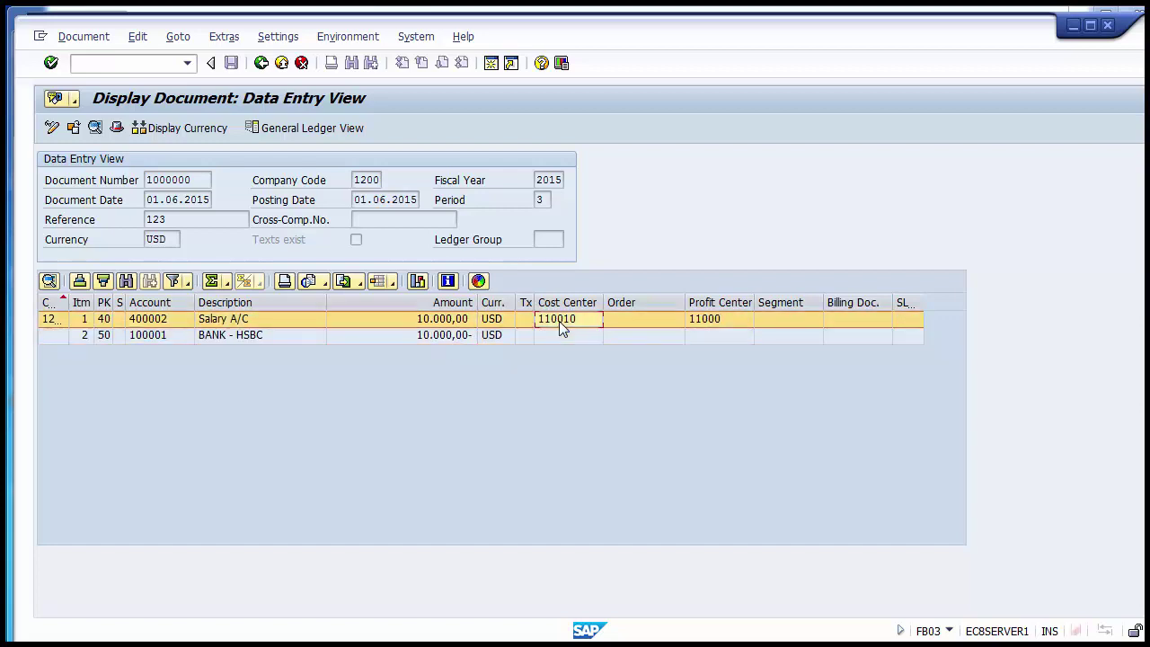
{"action": "left_click", "coordinate": [733, 324]}
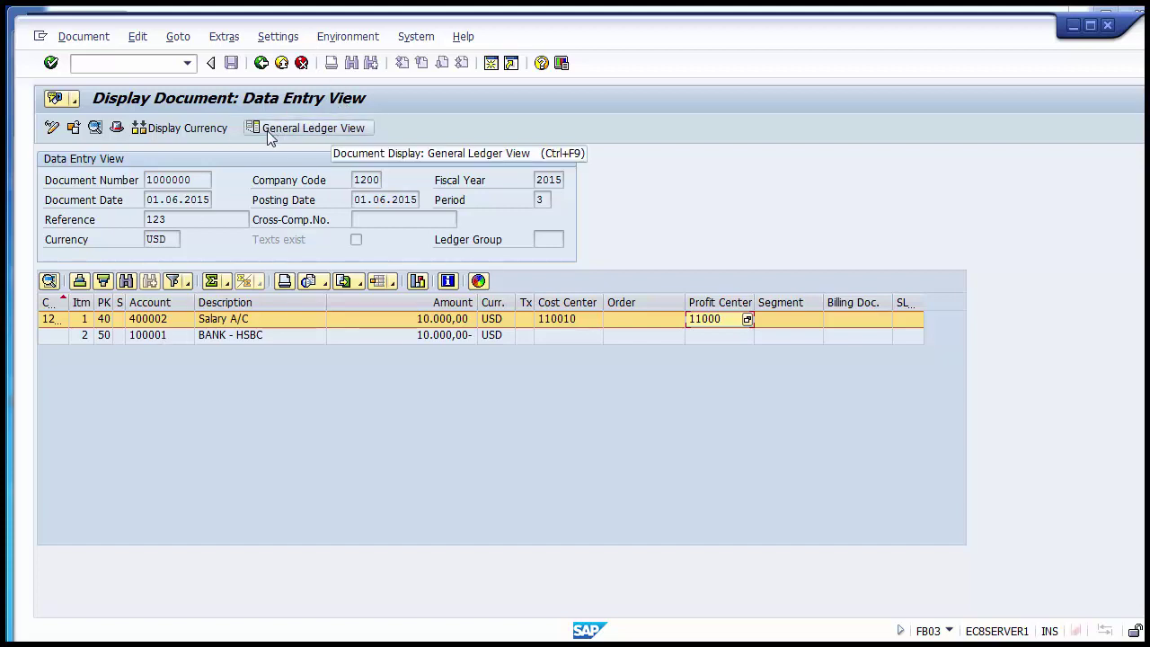
Examine the document's line items, accounts and ledger group in the general ledger view, and return to the document selection.
{"action": "left_click", "coordinate": [312, 131]}
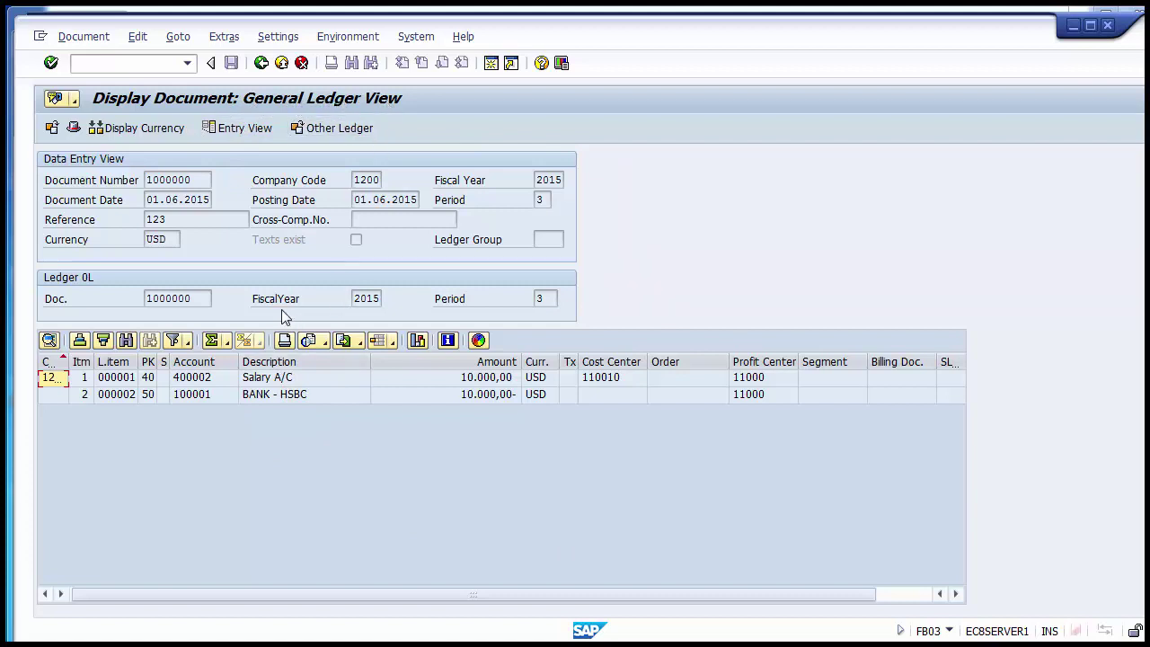
{"action": "left_click", "coordinate": [121, 397]}
{"action": "left_click", "coordinate": [122, 378]}
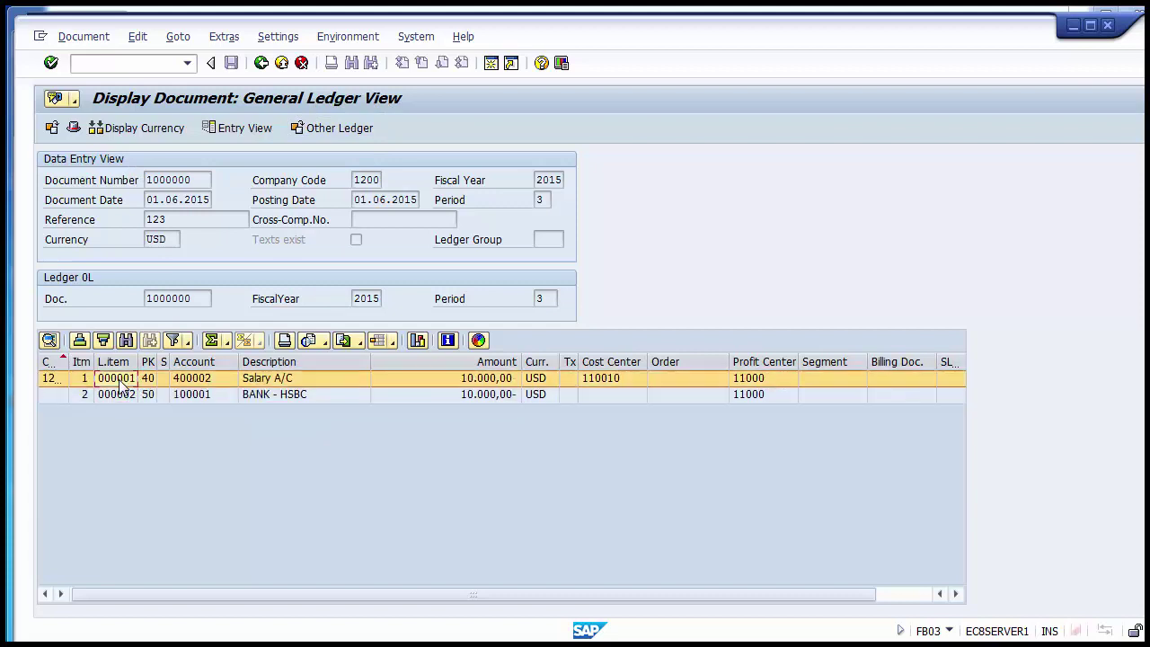
{"action": "left_click", "coordinate": [123, 396]}
{"action": "left_click", "coordinate": [197, 380]}
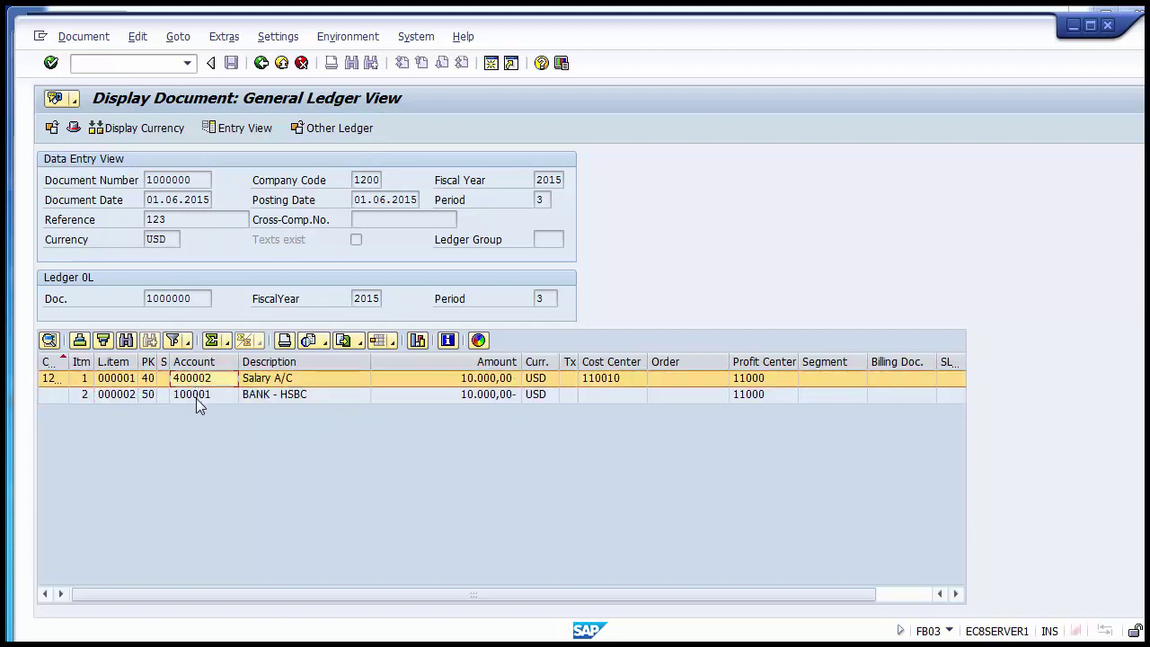
{"action": "left_click", "coordinate": [196, 398]}
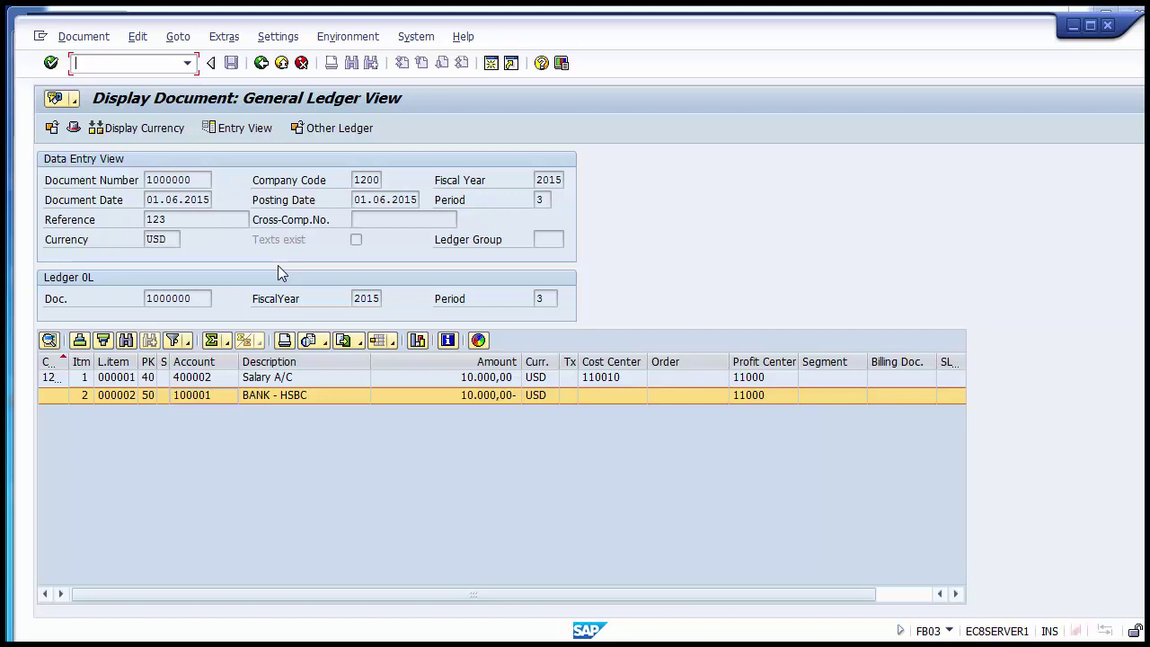
{"action": "left_click", "coordinate": [201, 398]}
{"action": "double_click", "coordinate": [202, 398]}
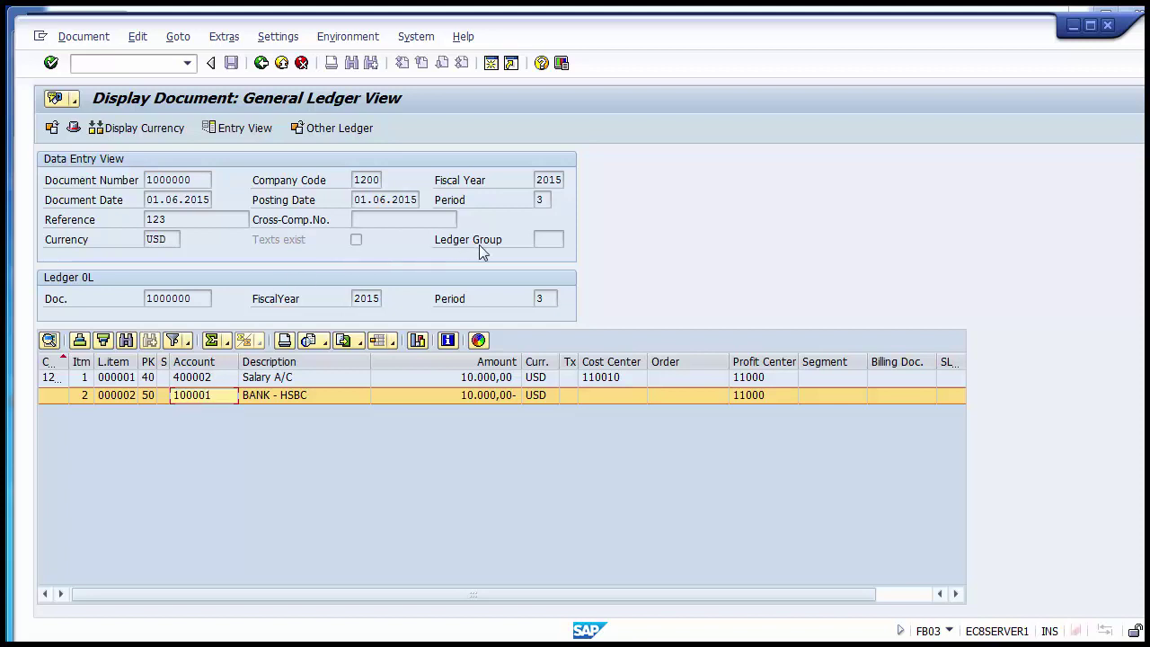
{"action": "left_click", "coordinate": [541, 240]}
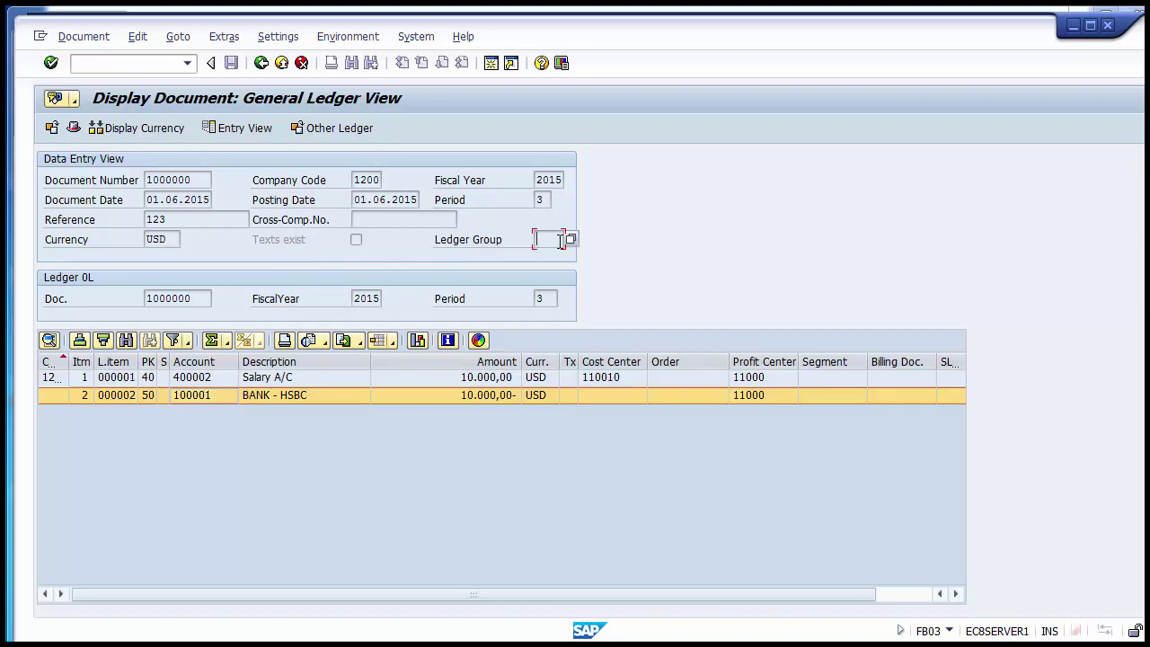
{"action": "left_click", "coordinate": [261, 63]}
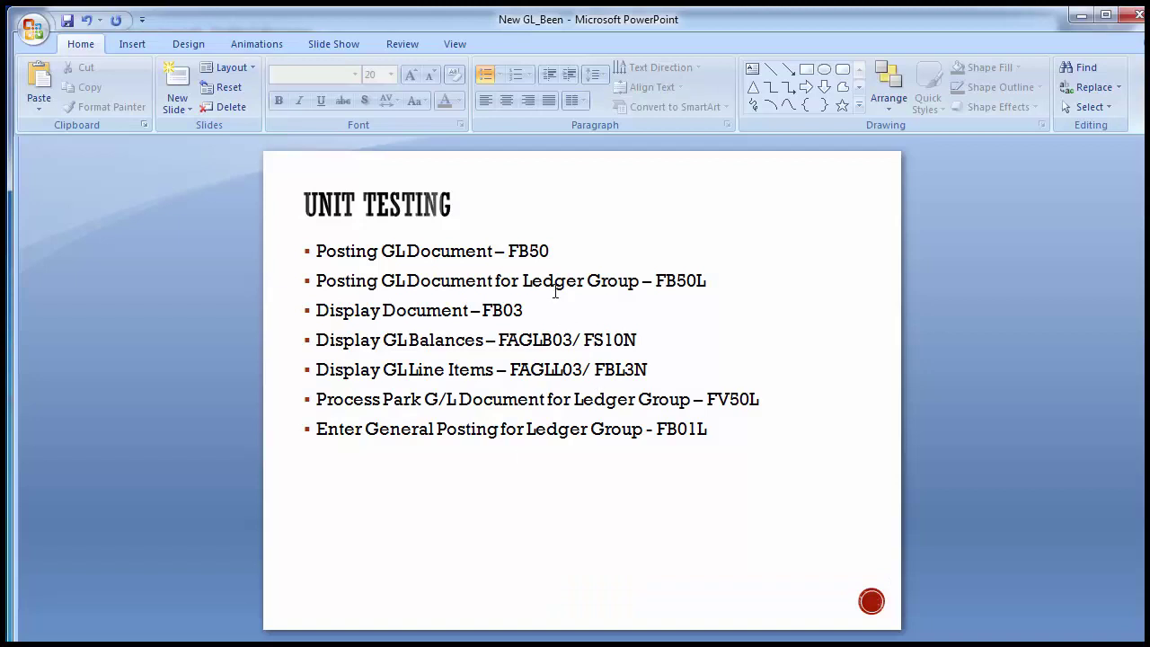
Check the Unit Testing slide, return to SAP, exit document display and open transaction FB50.
{"action": "left_click", "coordinate": [1077, 16]}
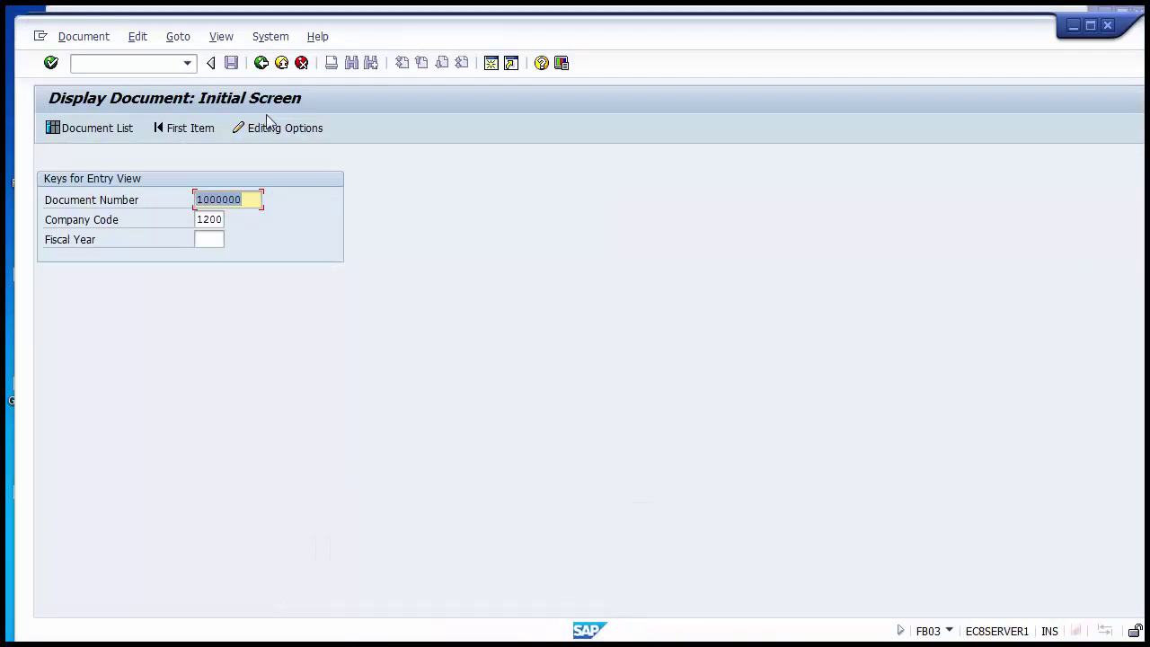
{"action": "left_click", "coordinate": [260, 63]}
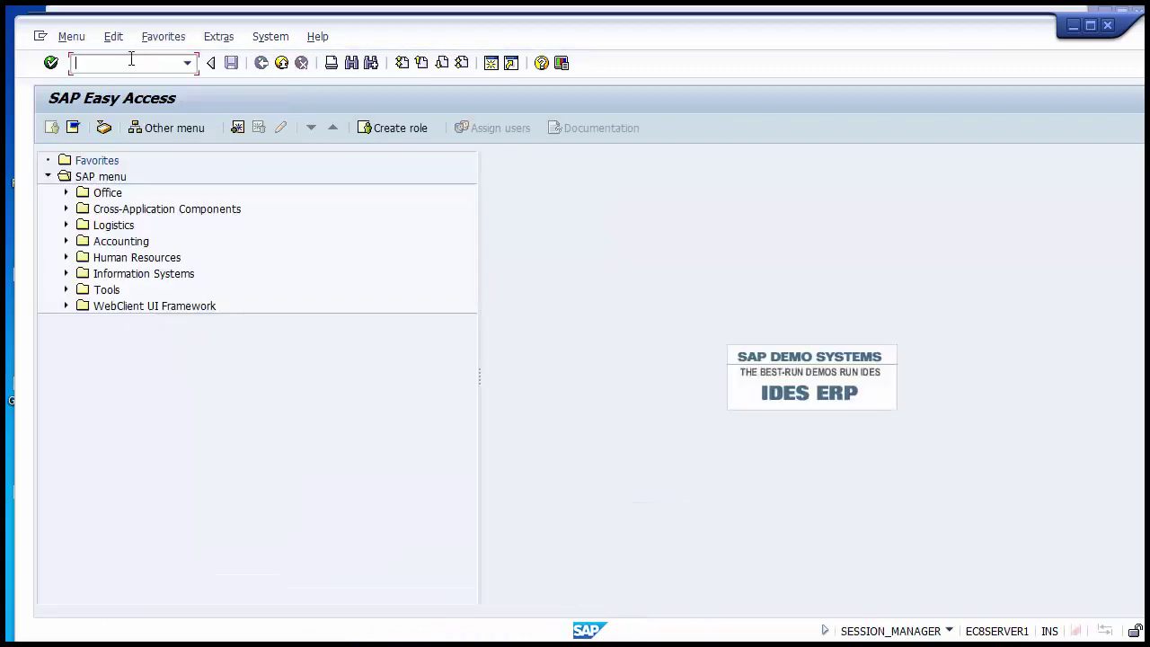
{"action": "type", "text": "fb50"}
{"action": "key", "text": "Return"}
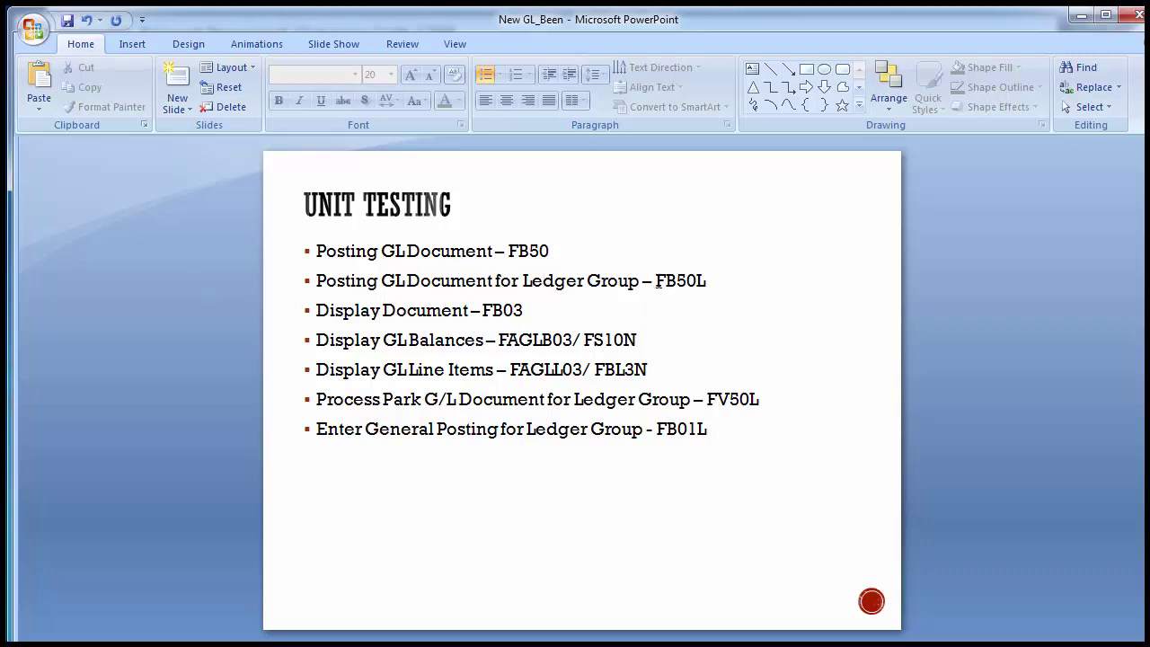
Look up the ledger group posting code on the slide and open transaction FB50L in the posting periods session of SAP.
{"action": "left_click_drag", "start_coordinate": [656, 280], "coordinate": [713, 284]}
{"action": "left_click", "coordinate": [656, 281]}
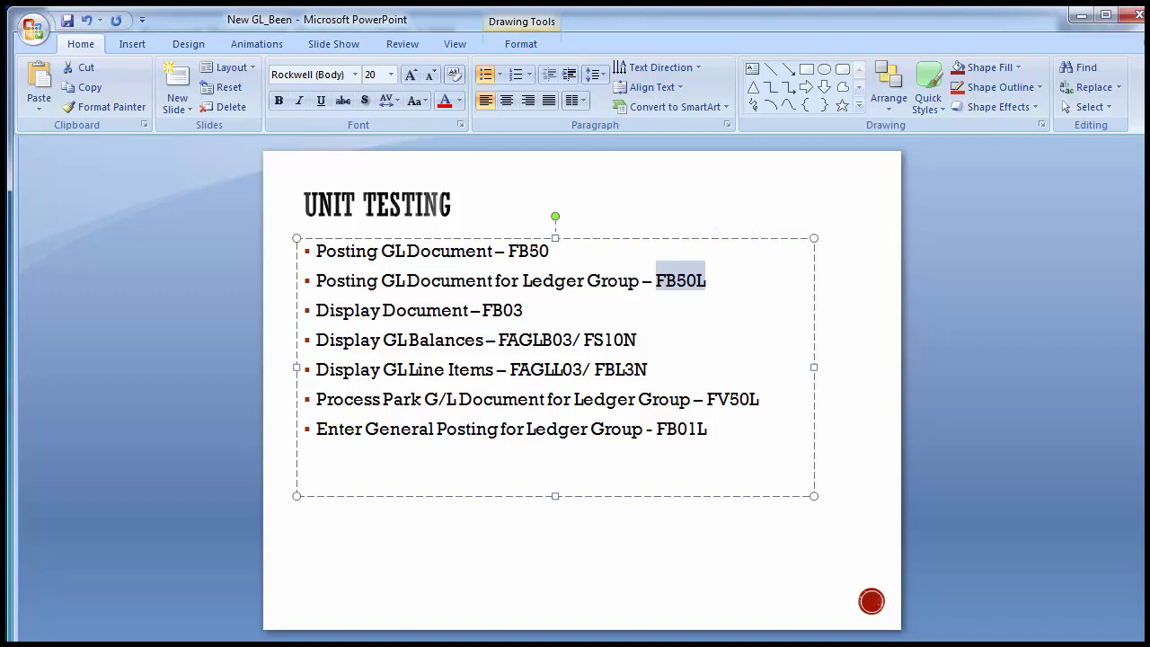
{"action": "key", "text": "F9"}
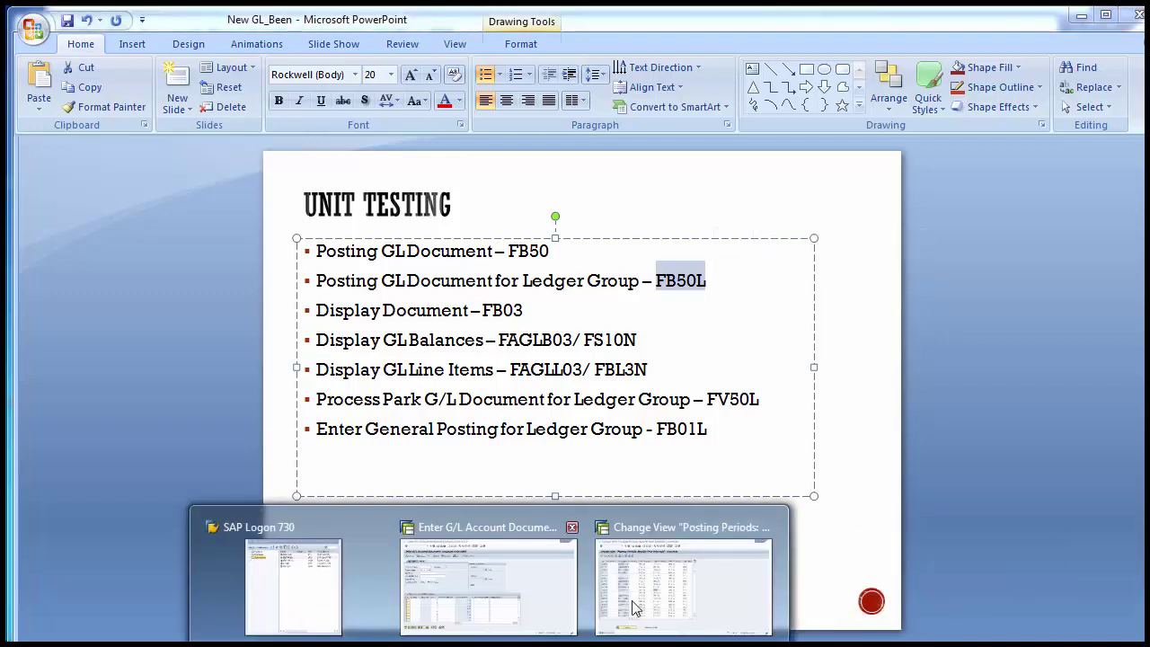
{"action": "left_click", "coordinate": [654, 575]}
{"action": "left_click", "coordinate": [131, 51]}
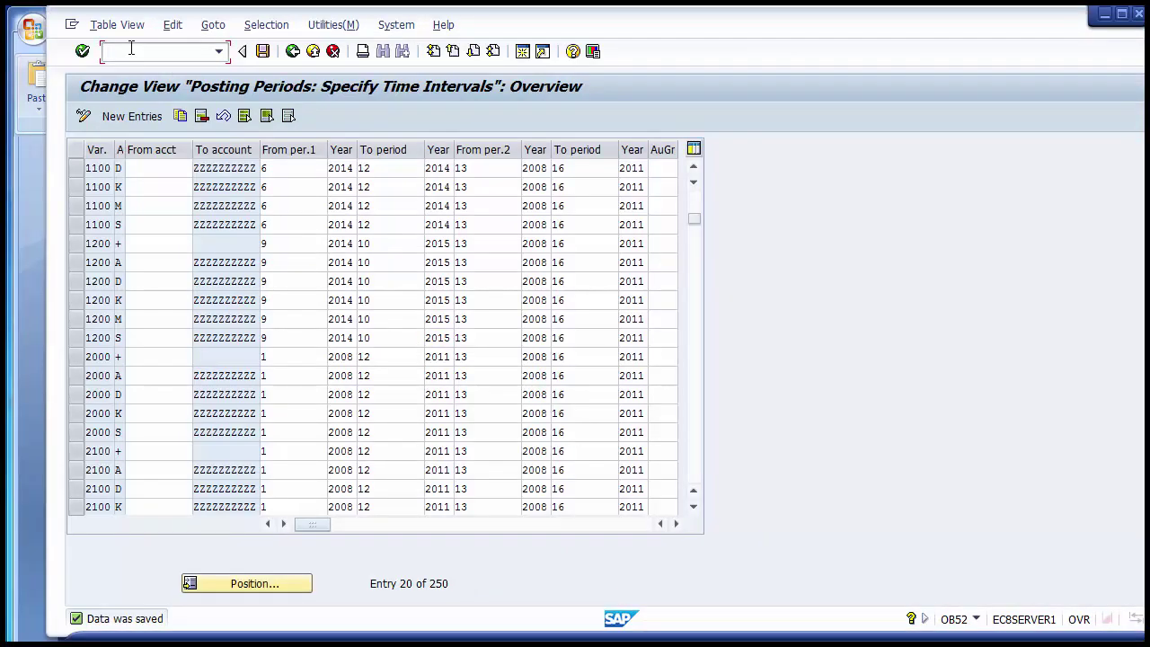
{"action": "type", "text": "/nfb50"}
{"action": "key", "text": "Return"}
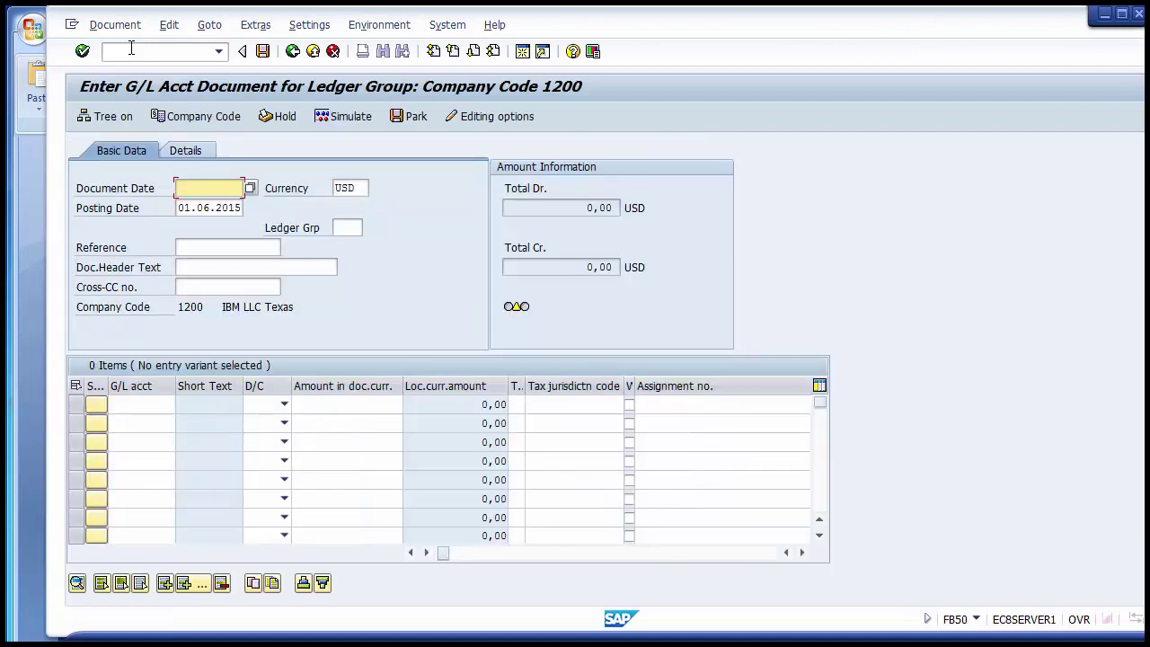
{"action": "left_click", "coordinate": [131, 49]}
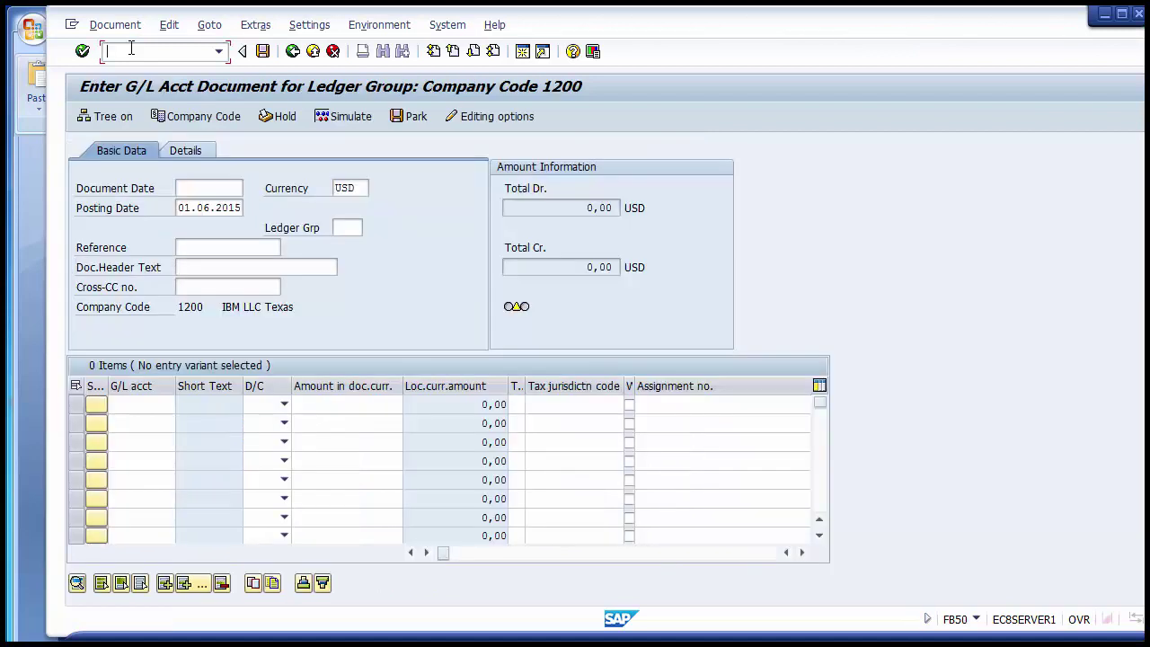
Leave the current entry screen and reopen transaction FB50L from SAP Easy Access.
{"action": "type", "text": "/n"}
{"action": "key", "text": "Return"}
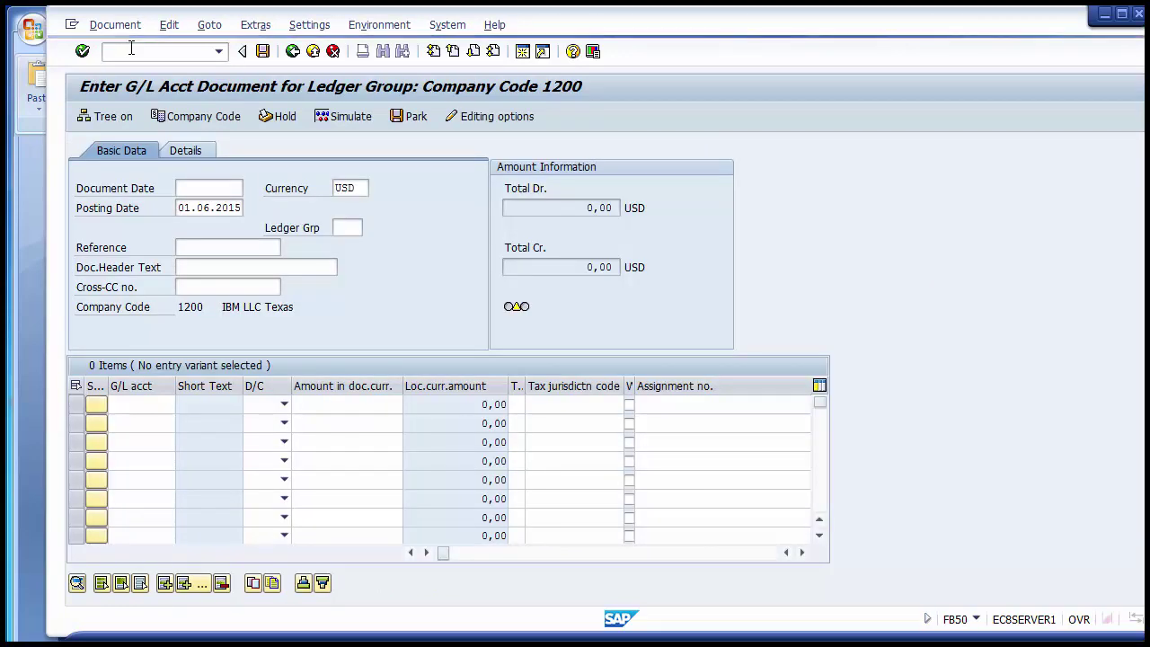
{"action": "type", "text": "FB50L"}
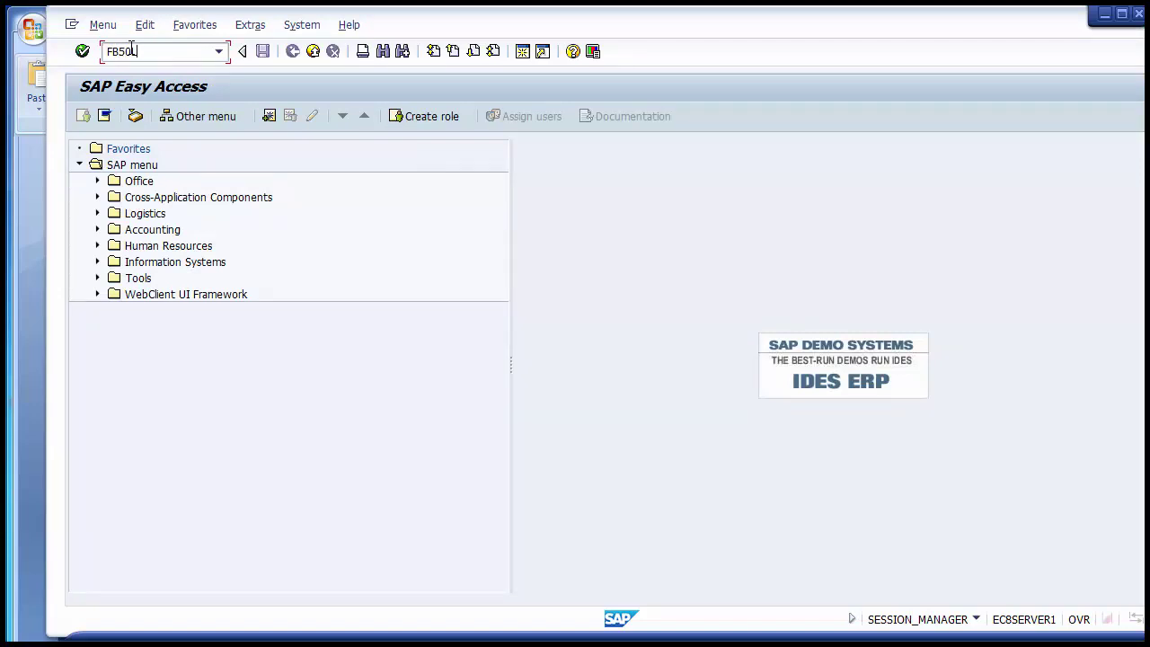
{"action": "key", "text": "Return"}
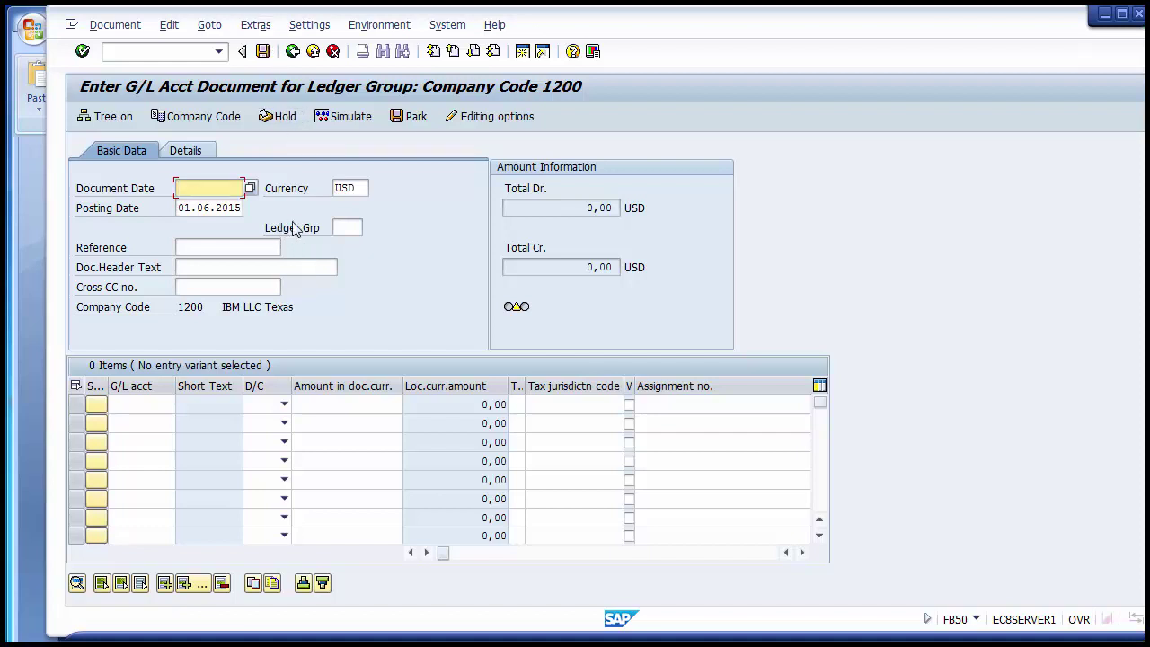
Locate the ledger group field and set the document date to 01.06.2015.
{"action": "left_click", "coordinate": [339, 228]}
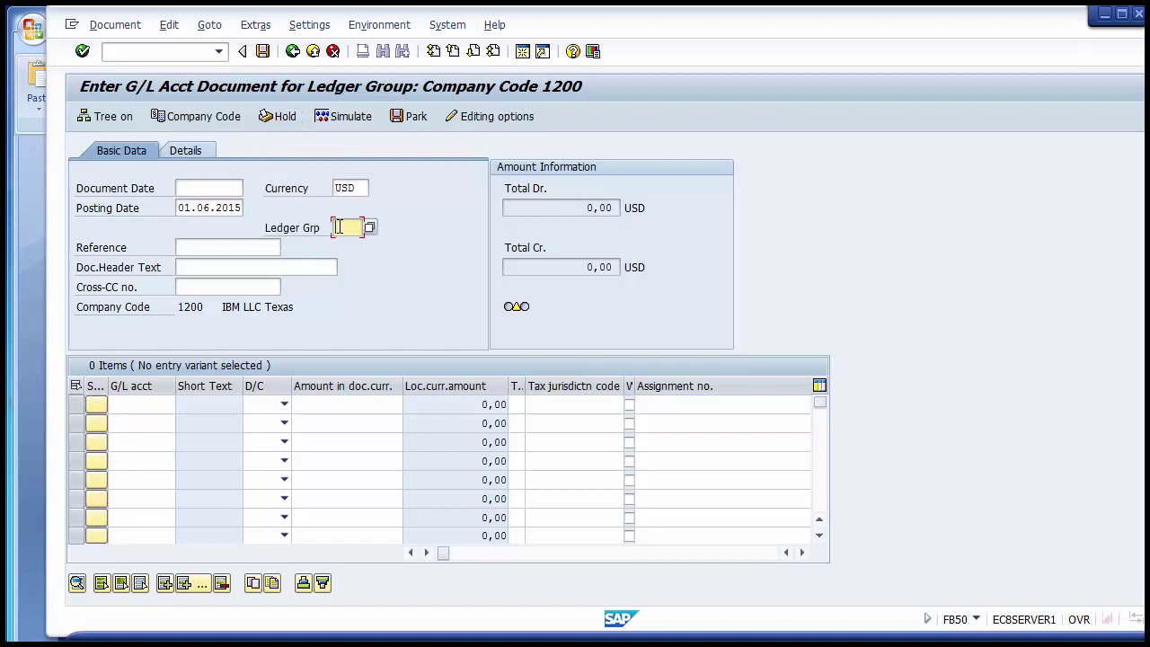
{"action": "left_click", "coordinate": [270, 230]}
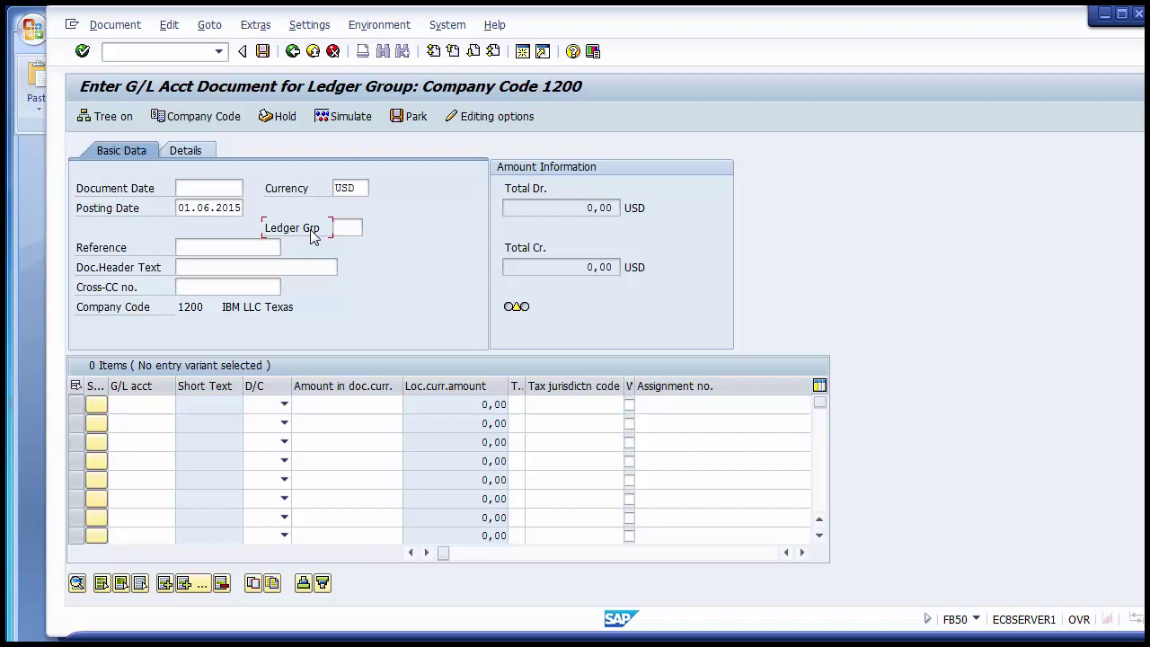
{"action": "left_click", "coordinate": [210, 193]}
{"action": "key", "text": "Down"}
{"action": "key", "text": "Return"}
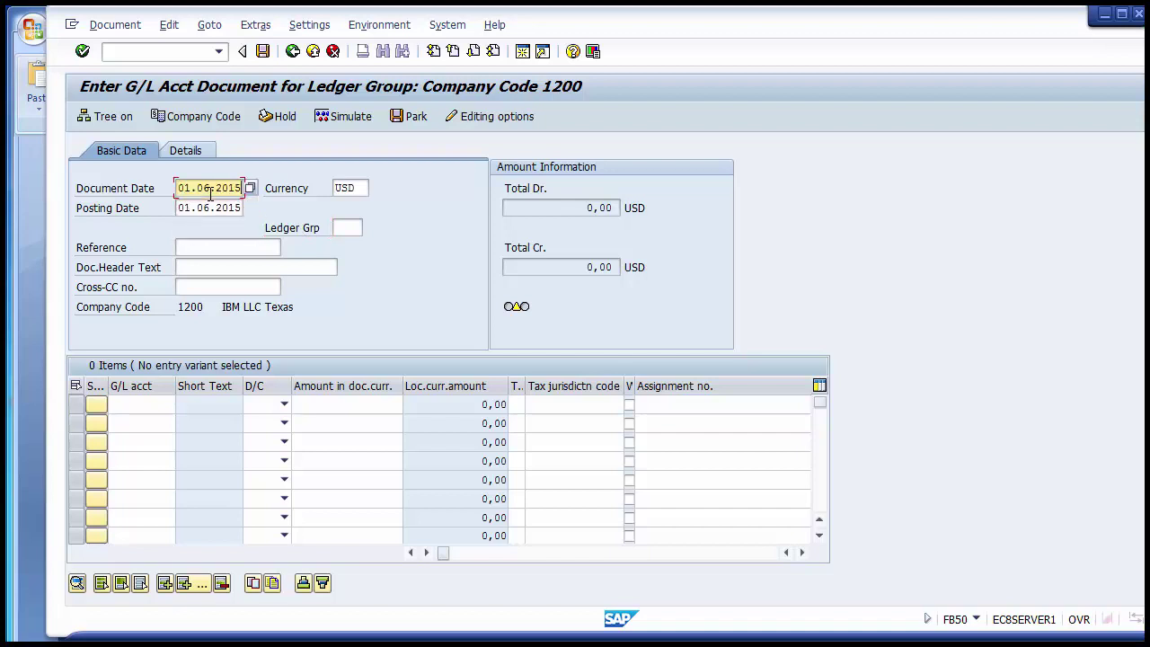
Choose ledger group A2 (IFRS Accounting Standard) from the possible entries for the document header.
{"action": "left_click", "coordinate": [344, 229]}
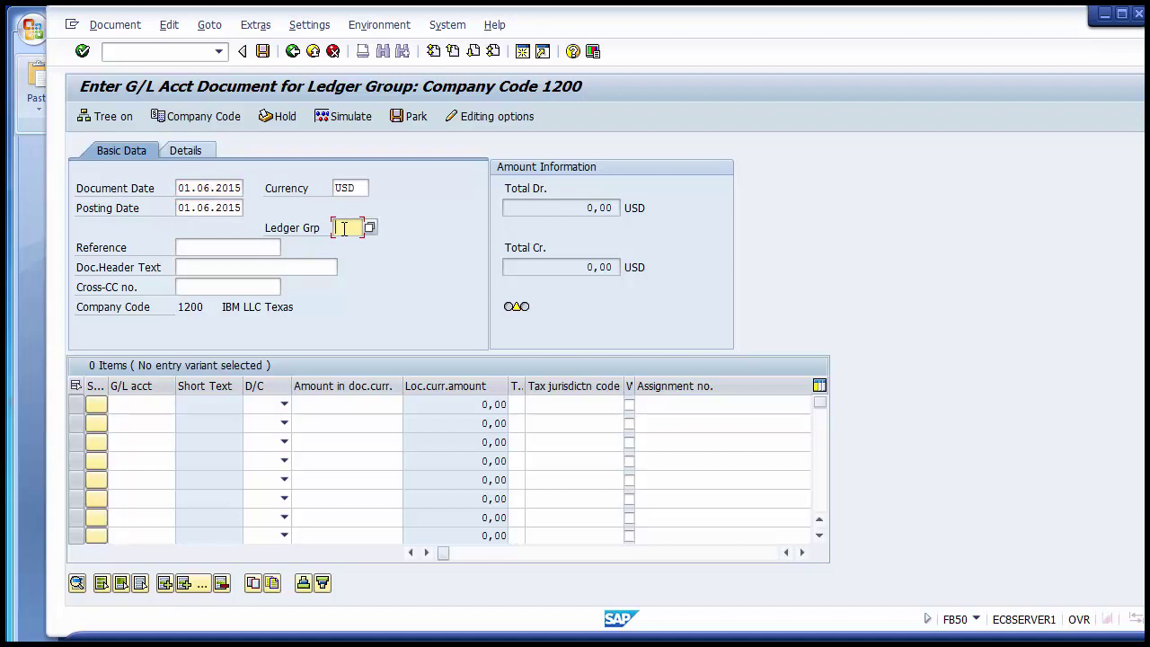
{"action": "key", "text": "F4"}
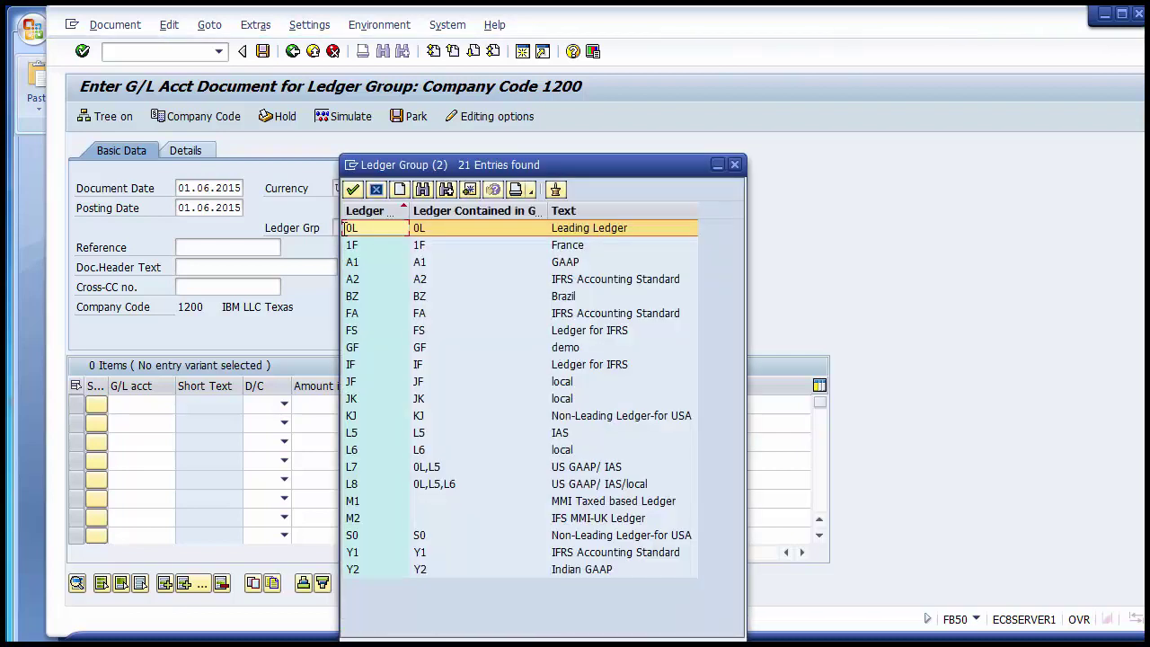
{"action": "key", "text": "Down"}
{"action": "key", "text": "Down"}
{"action": "key", "text": "Down"}
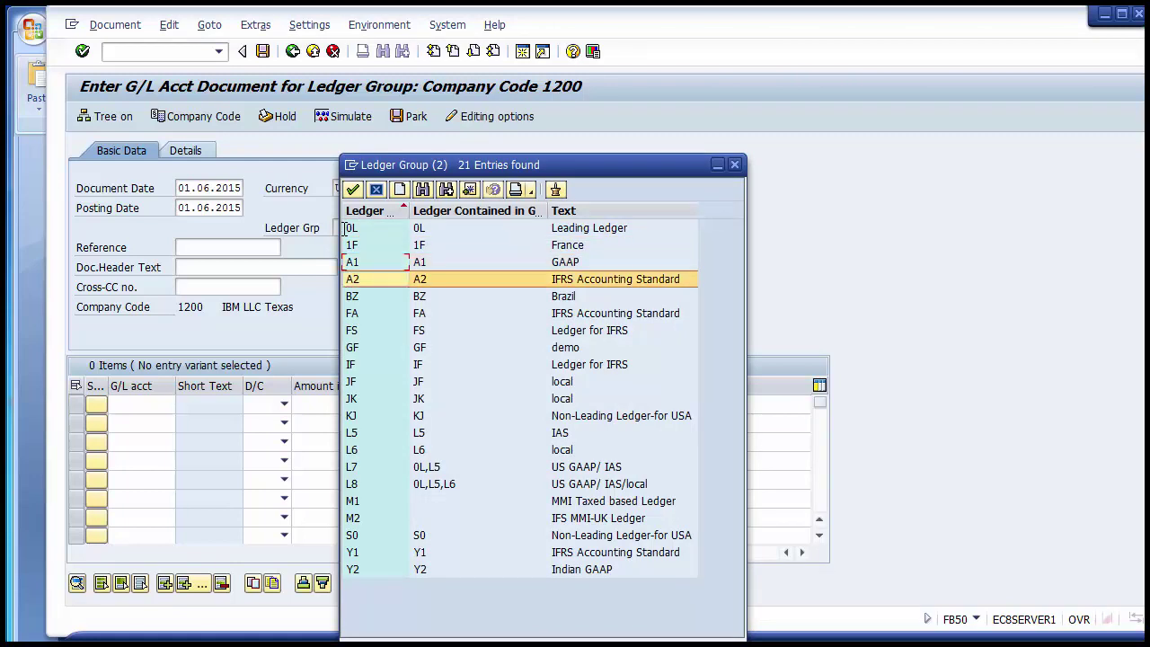
{"action": "key", "text": "Return"}
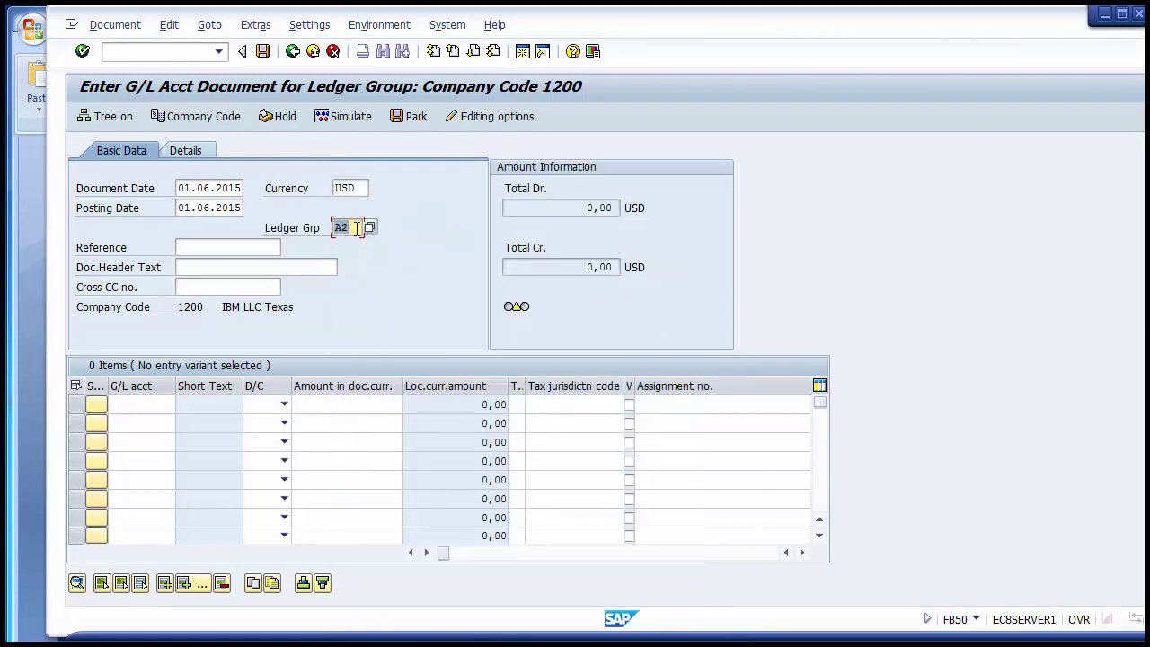
Enter reference 456 and the document header text New GL Testing A2.
{"action": "left_click", "coordinate": [234, 255]}
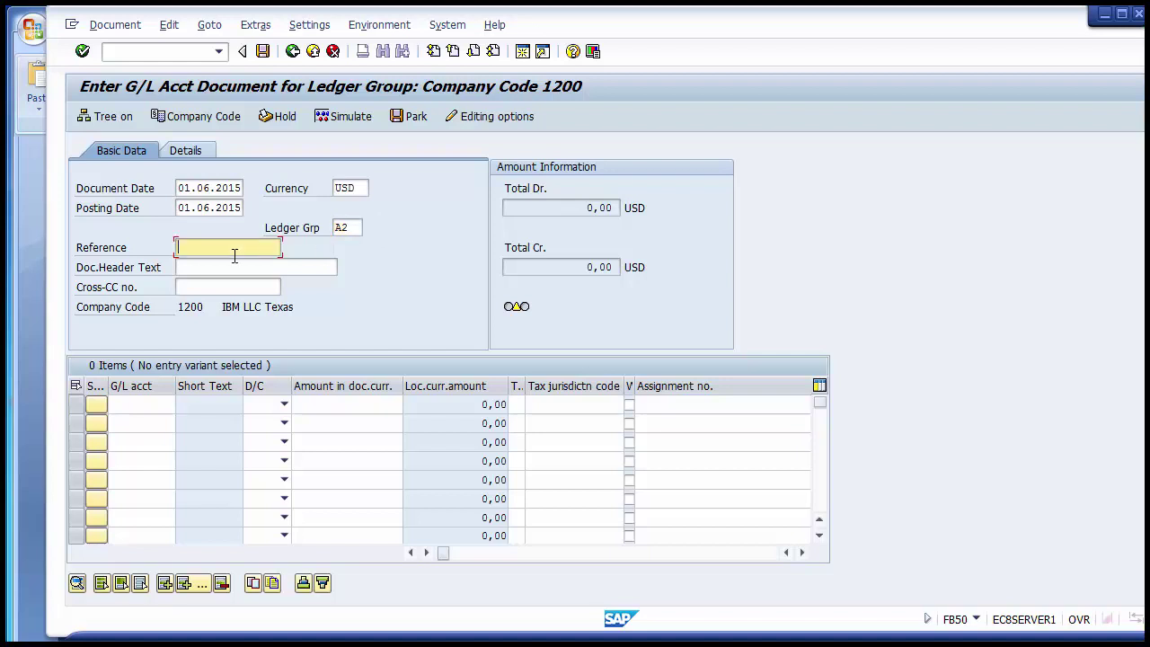
{"action": "type", "text": "456"}
{"action": "left_click", "coordinate": [224, 266]}
{"action": "key", "text": "Down"}
{"action": "key", "text": "Return"}
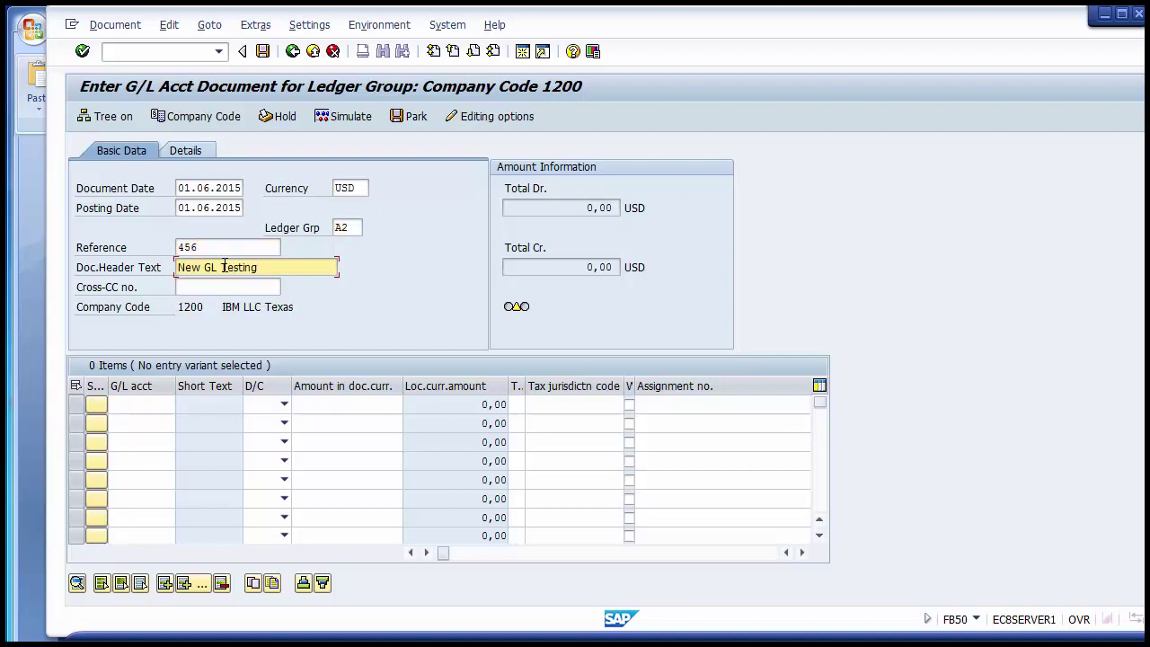
{"action": "type", "text": "A@"}
{"action": "key", "text": "BackSpace"}
{"action": "type", "text": "2"}
Enter G/L account 400002 in the first line item and account 100000 in the second.
{"action": "left_click", "coordinate": [132, 407]}
{"action": "key", "text": "Down"}
{"action": "key", "text": "Down"}
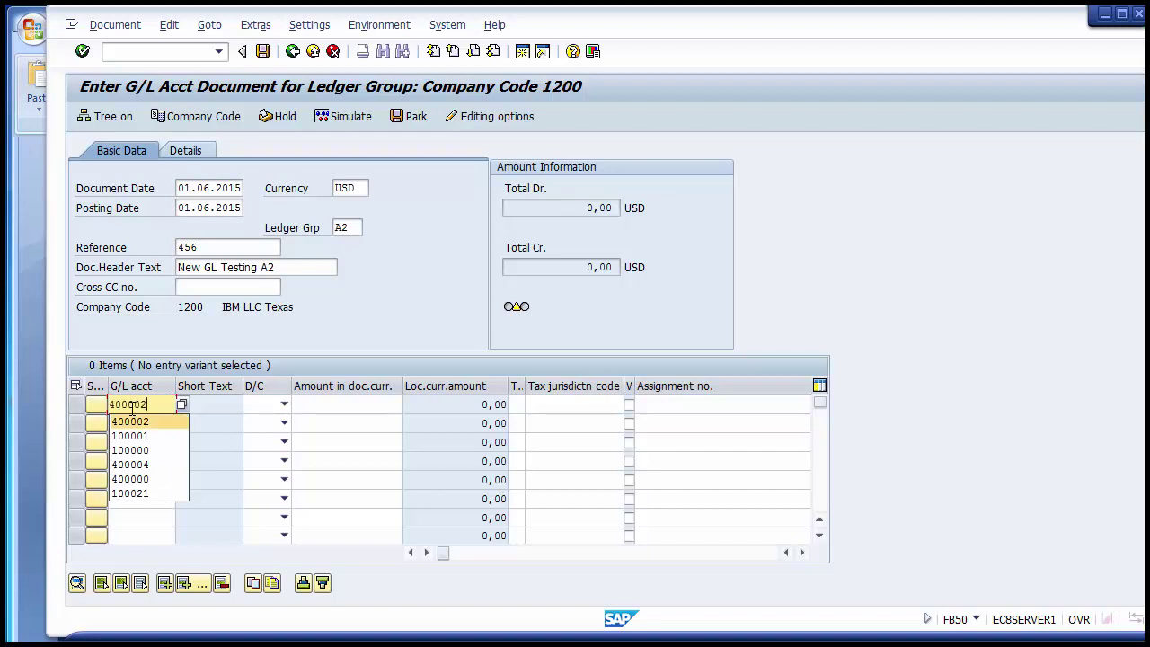
{"action": "key", "text": "Return"}
{"action": "key", "text": "Down"}
{"action": "key", "text": "Down"}
{"action": "key", "text": "Down"}
{"action": "key", "text": "Down"}
{"action": "key", "text": "Down"}
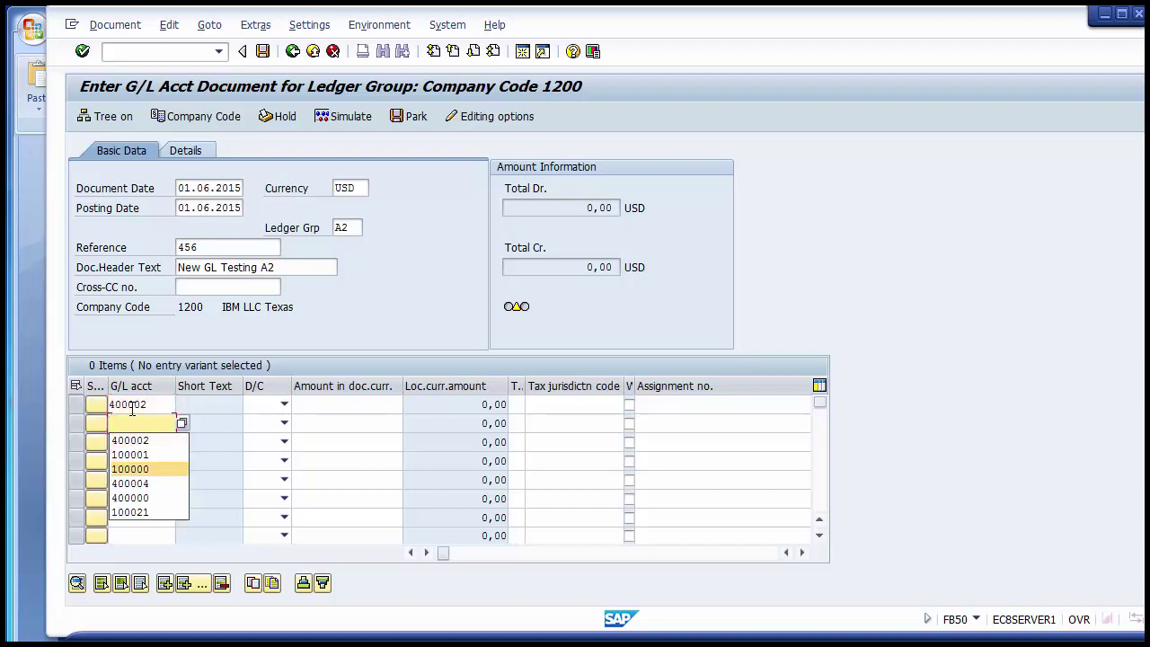
{"action": "key", "text": "Return"}
{"action": "key", "text": "Tab"}
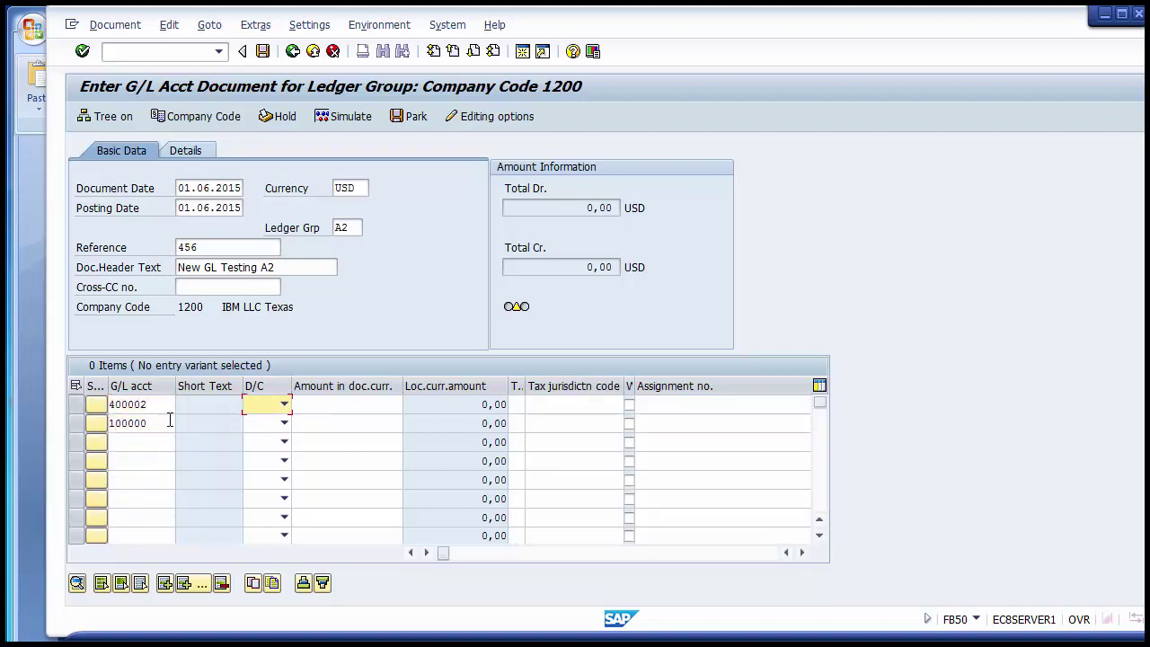
Set the first line item to Debit and the second to Credit, each with an amount of 50000.
{"action": "left_click", "coordinate": [284, 404]}
{"action": "left_click", "coordinate": [255, 436]}
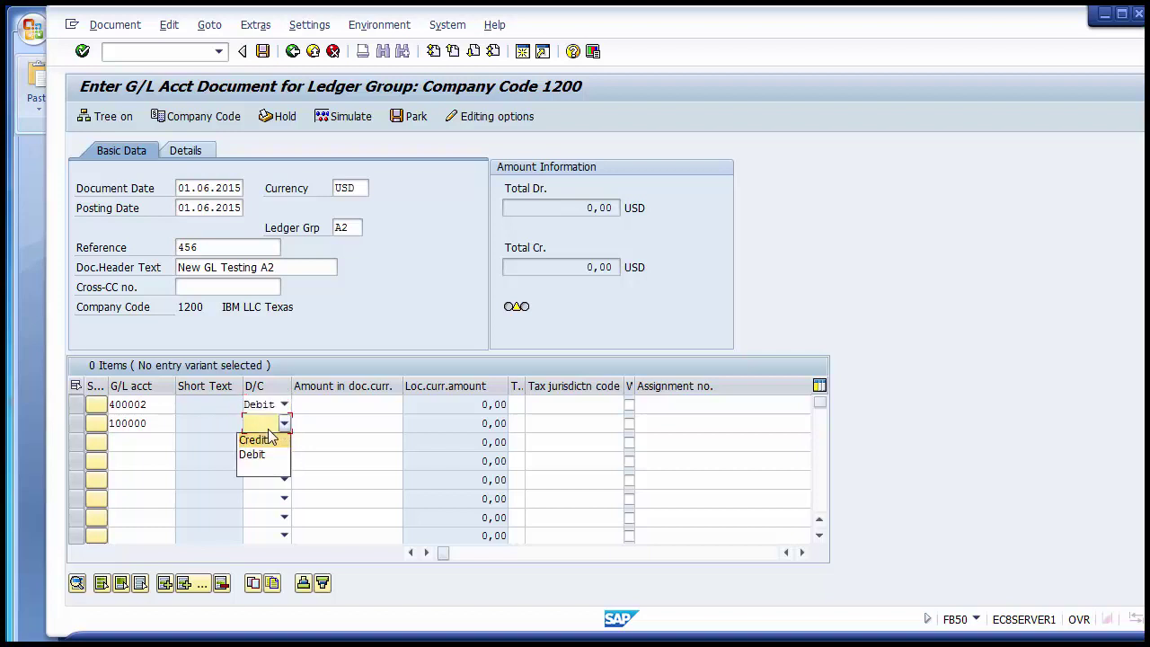
{"action": "left_click", "coordinate": [260, 456]}
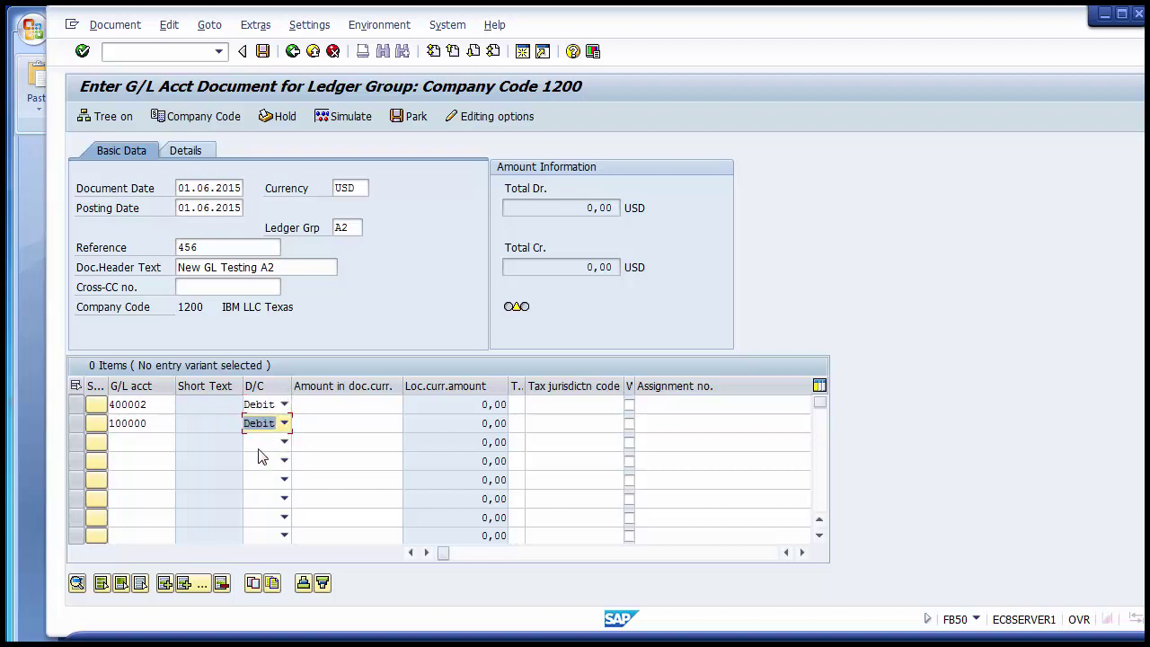
{"action": "key", "text": "F4"}
{"action": "left_click", "coordinate": [264, 442]}
{"action": "left_click", "coordinate": [330, 403]}
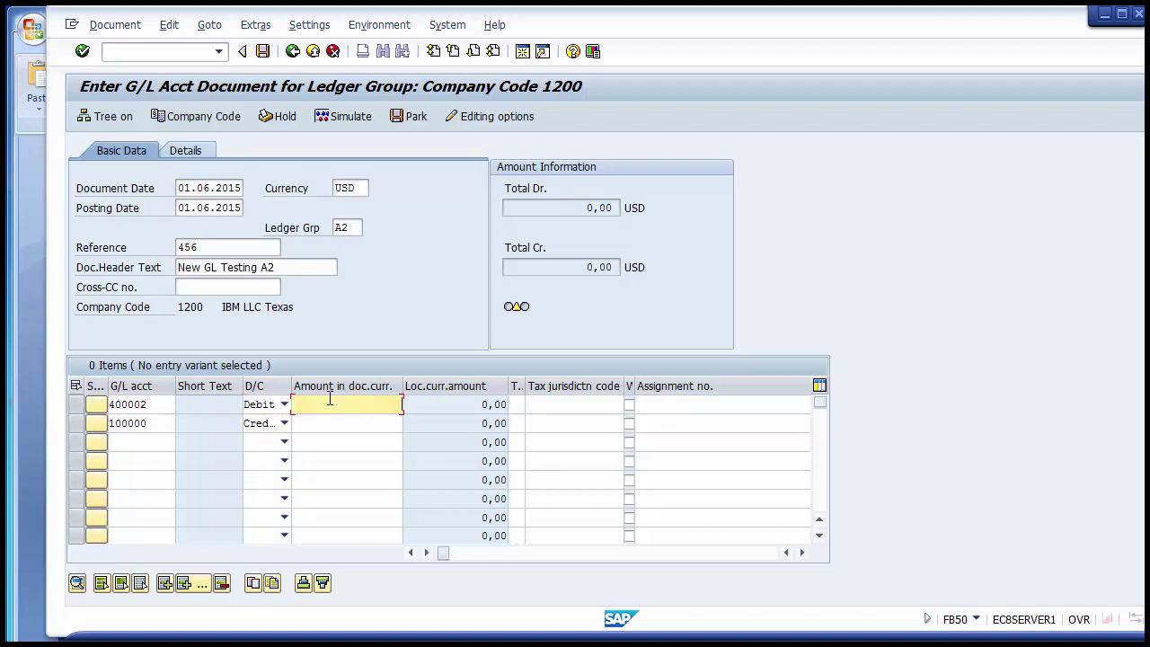
{"action": "type", "text": "50000"}
{"action": "key", "text": "Down"}
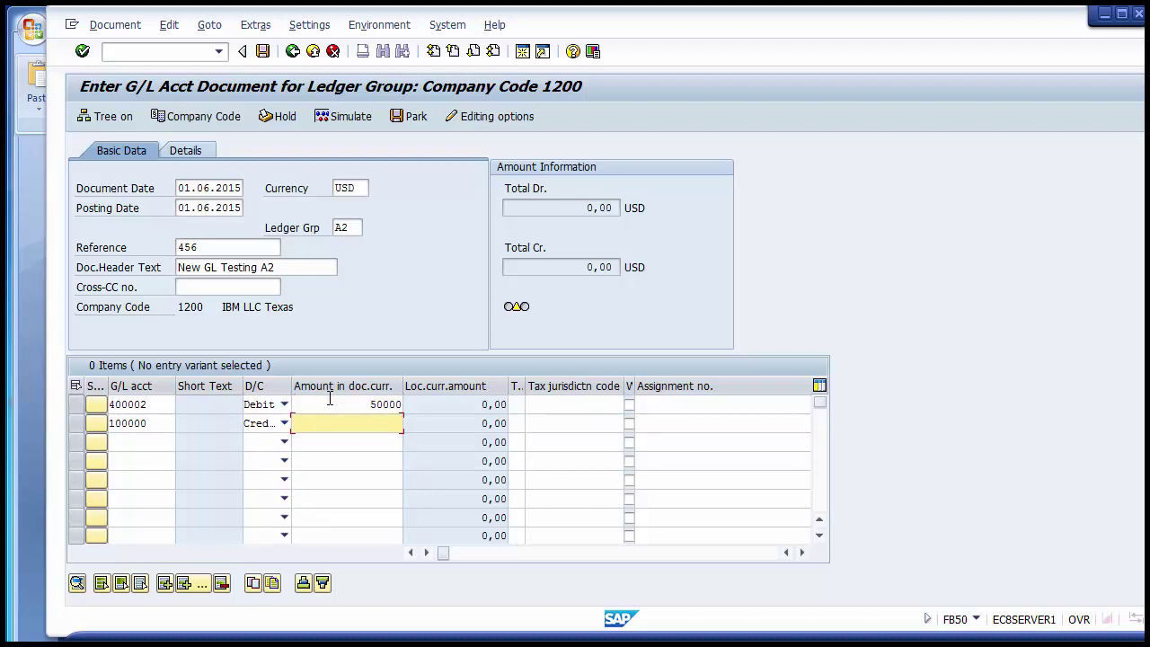
{"action": "type", "text": "50000"}
Assign business area 1210 to both line items and cost center 110010 to the debit line, and check the entries.
{"action": "left_click", "coordinate": [572, 410]}
{"action": "key", "text": "Tab"}
{"action": "key", "text": "Tab"}
{"action": "key", "text": "Tab"}
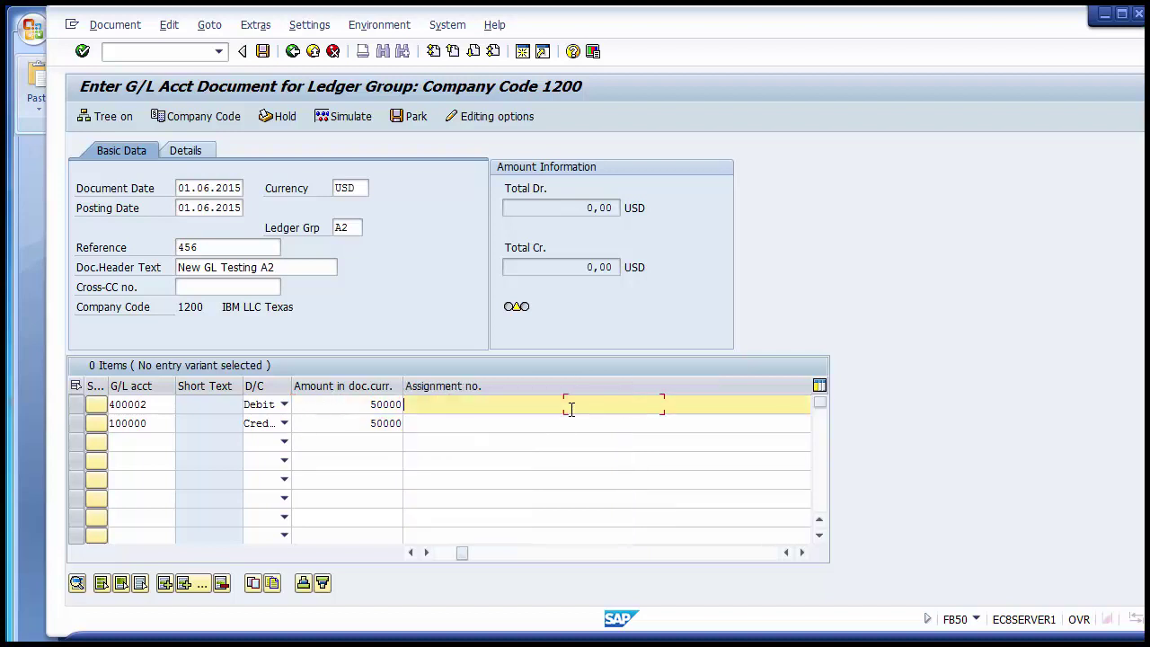
{"action": "key", "text": "Tab"}
{"action": "key", "text": "Tab"}
{"action": "key", "text": "Tab"}
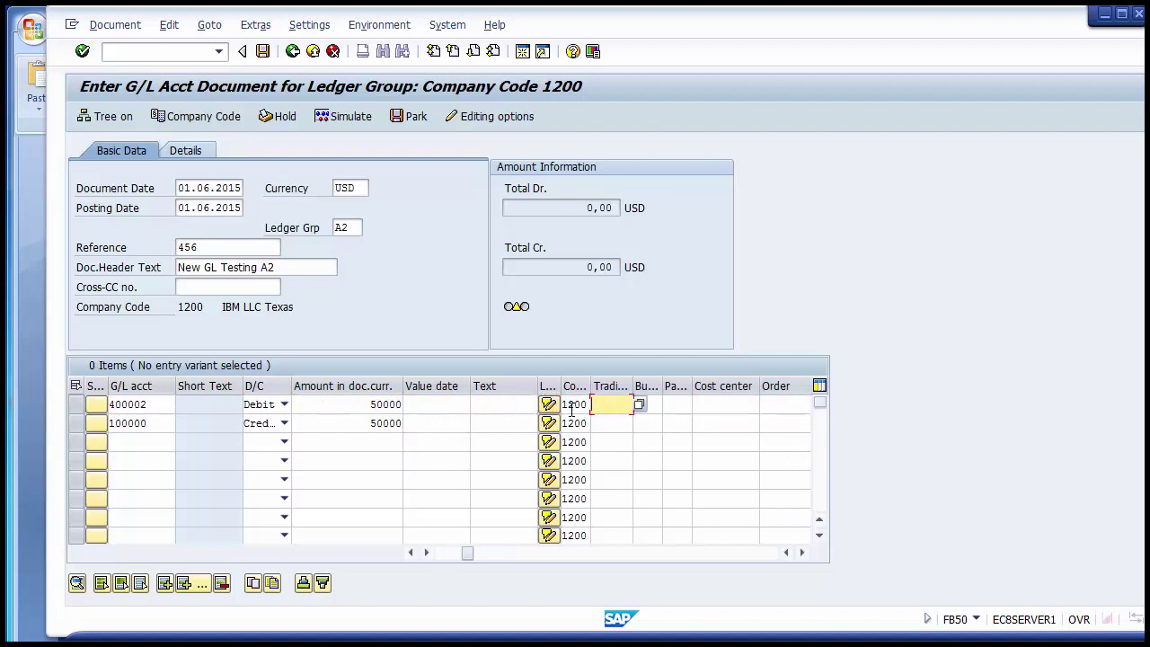
{"action": "key", "text": "Tab"}
{"action": "type", "text": "1210"}
{"action": "key", "text": "Tab"}
{"action": "key", "text": "Tab"}
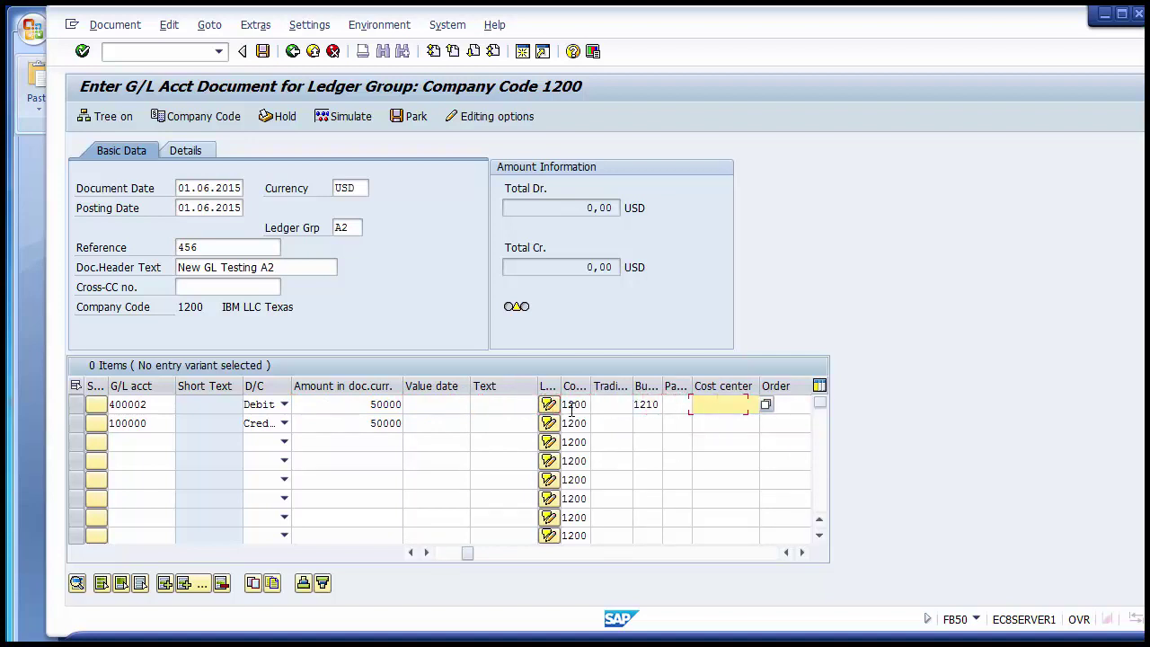
{"action": "type", "text": "110010"}
{"action": "left_click", "coordinate": [647, 424]}
{"action": "type", "text": "1210"}
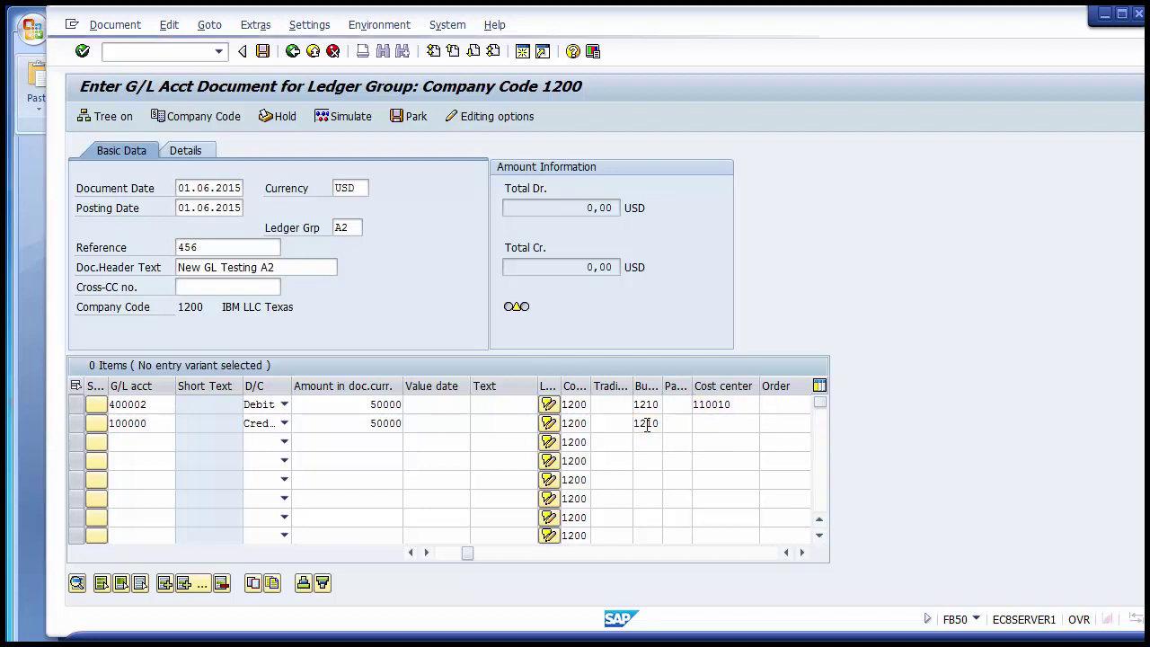
{"action": "key", "text": "Return"}
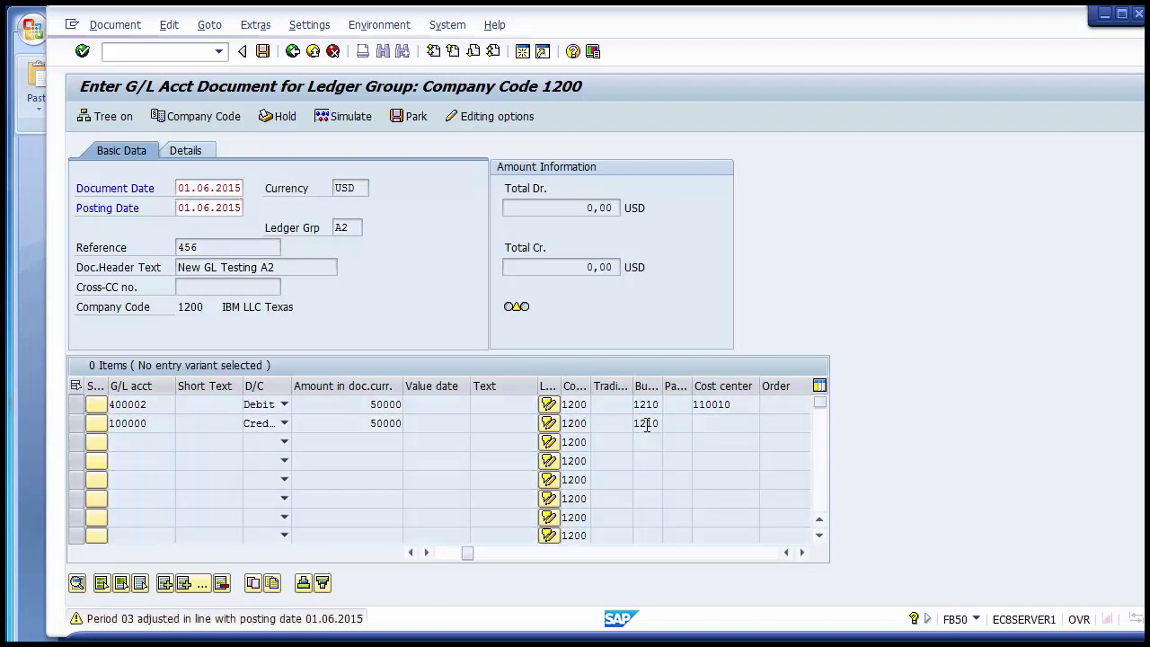
{"action": "key", "text": "Return"}
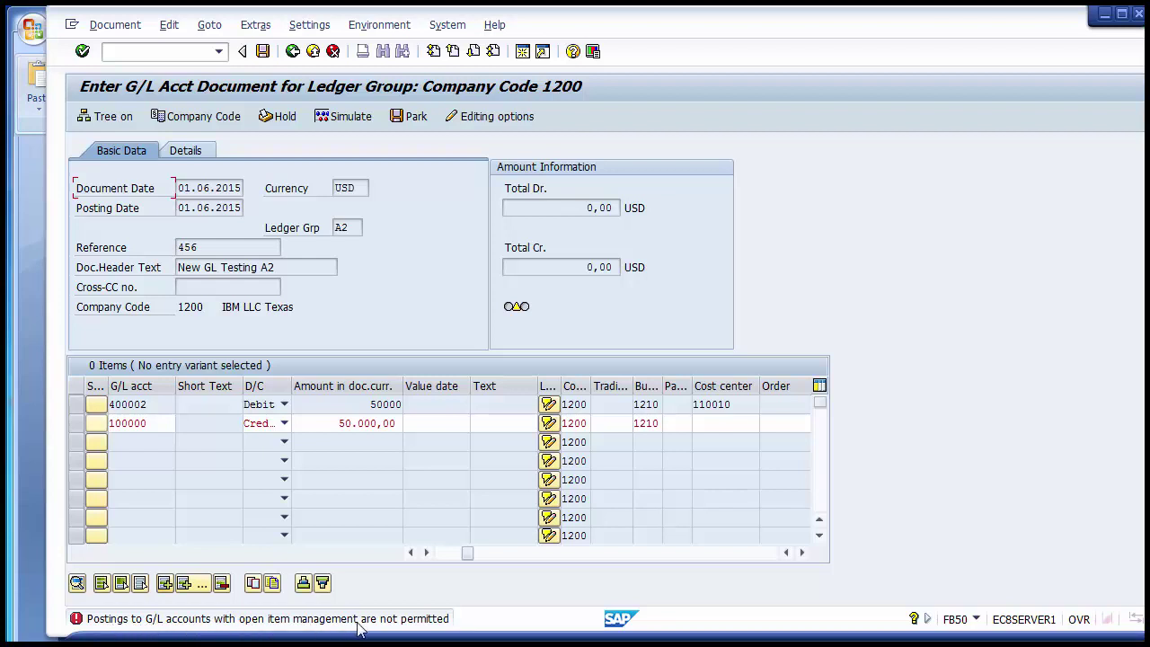
Replace the credit line's G/L account with 400004 from the entry history.
{"action": "left_click", "coordinate": [163, 424]}
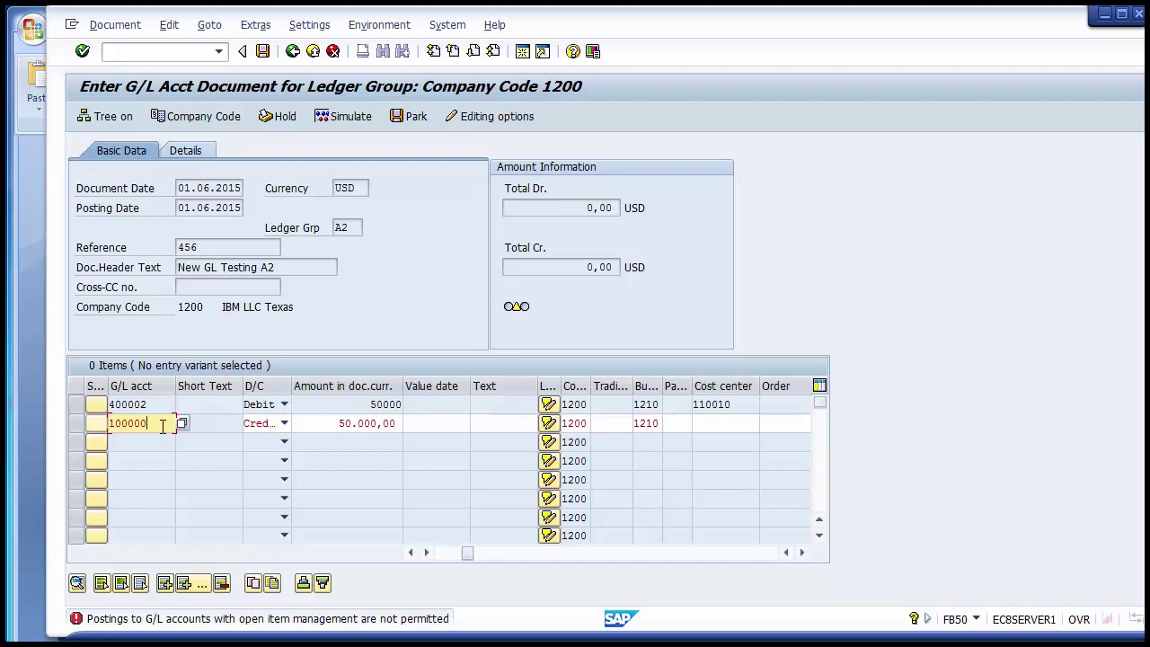
{"action": "key", "text": "BackSpace"}
{"action": "key", "text": "BackSpace"}
{"action": "key", "text": "BackSpace"}
{"action": "key", "text": "BackSpace"}
{"action": "key", "text": "BackSpace"}
{"action": "key", "text": "BackSpace"}
{"action": "key", "text": "Down"}
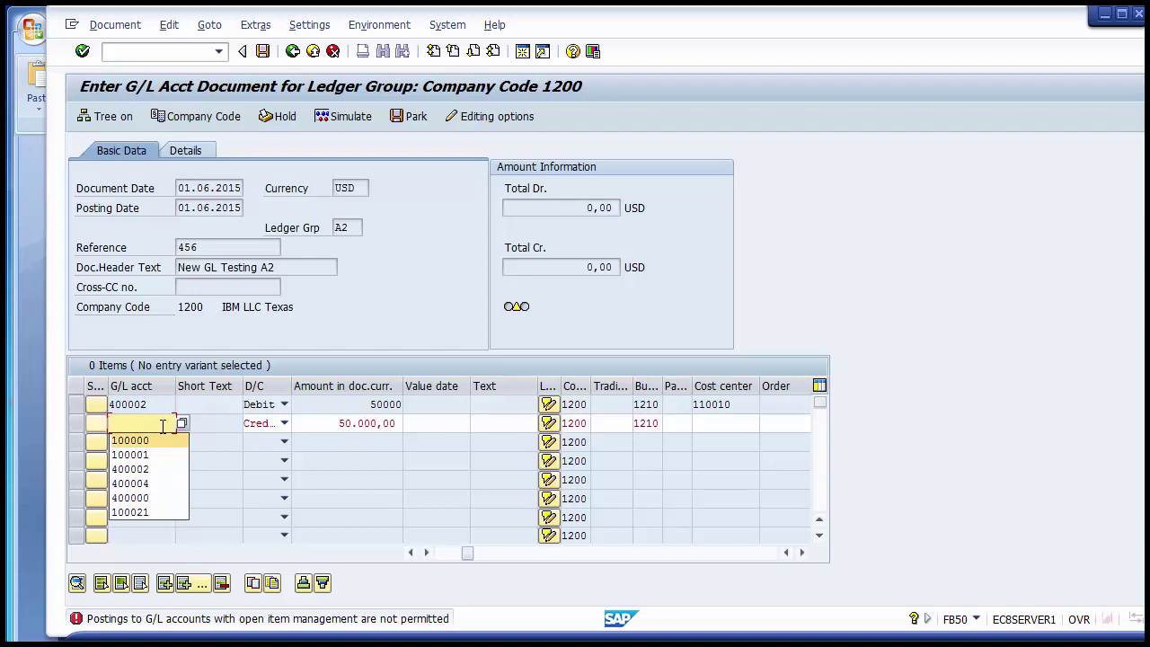
{"action": "key", "text": "Down"}
{"action": "key", "text": "Down"}
{"action": "key", "text": "Down"}
{"action": "key", "text": "Return"}
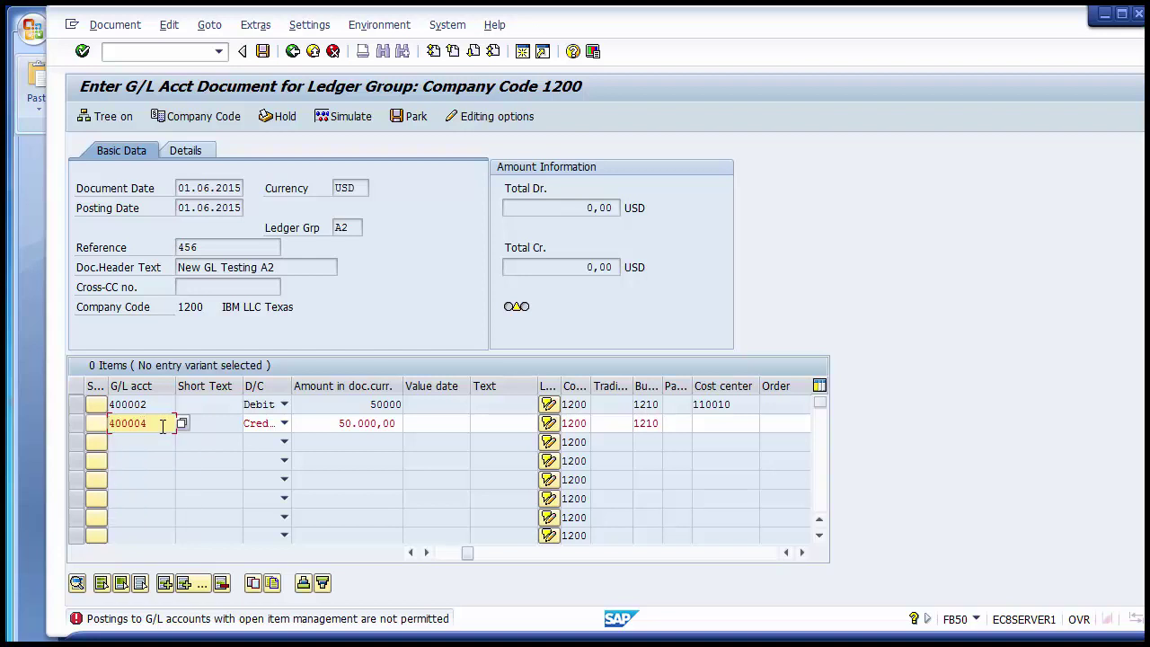
{"action": "key", "text": "BackSpace"}
{"action": "key", "text": "BackSpace"}
{"action": "key", "text": "BackSpace"}
{"action": "key", "text": "BackSpace"}
{"action": "key", "text": "BackSpace"}
{"action": "key", "text": "BackSpace"}
{"action": "key", "text": "Down"}
{"action": "key", "text": "Down"}
{"action": "key", "text": "Down"}
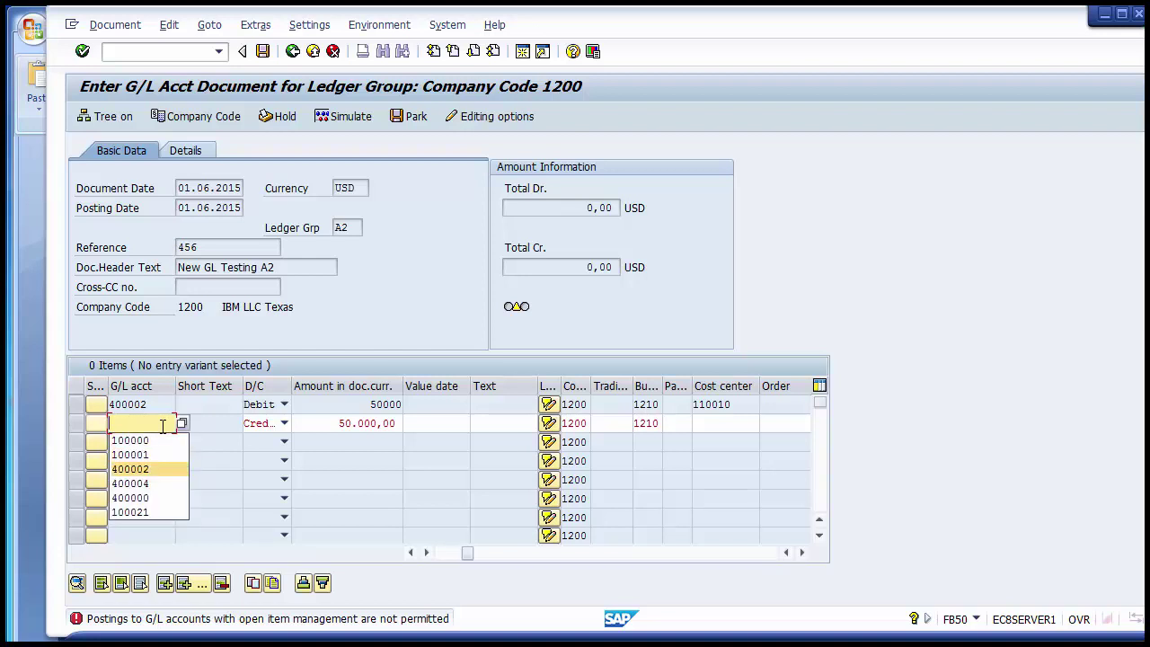
{"action": "key", "text": "Down"}
{"action": "key", "text": "Return"}
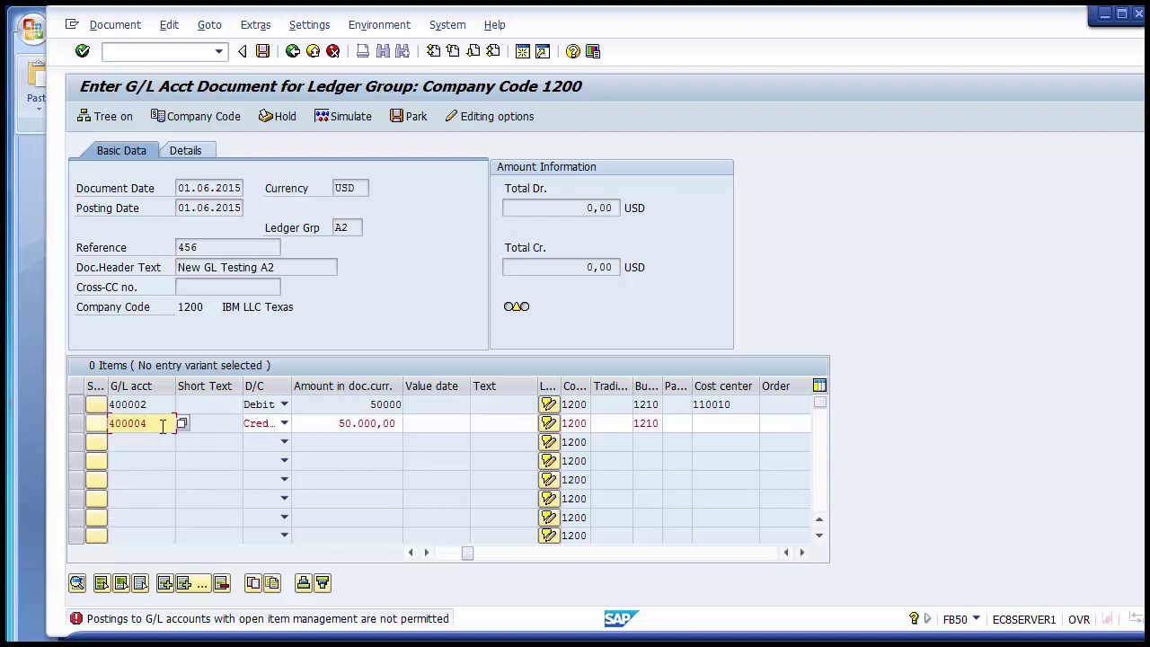
Assign cost center 110010 to the credit line for account 400004 and validate both line items.
{"action": "key", "text": "Return"}
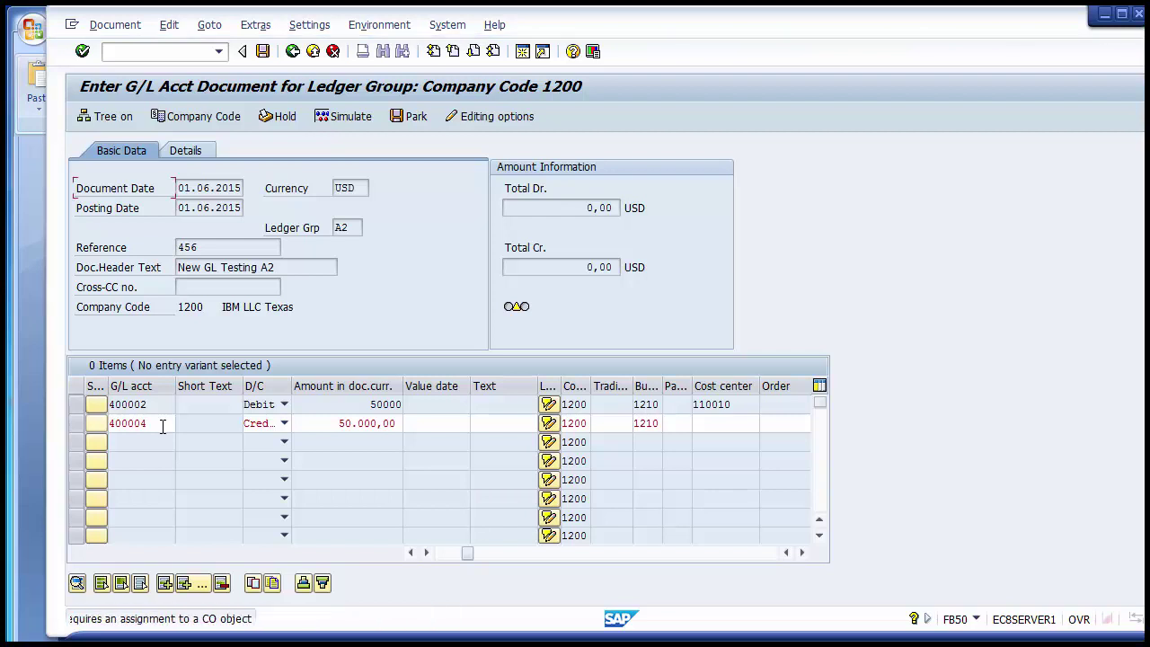
{"action": "key", "text": "Return"}
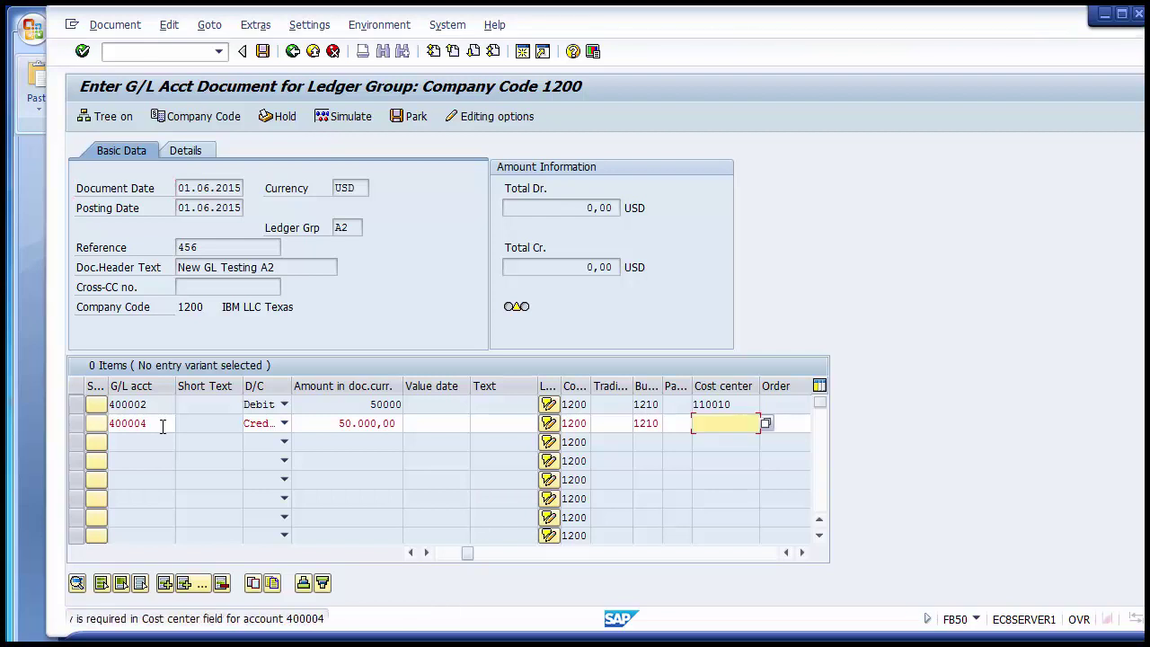
{"action": "key", "text": "BackSpace"}
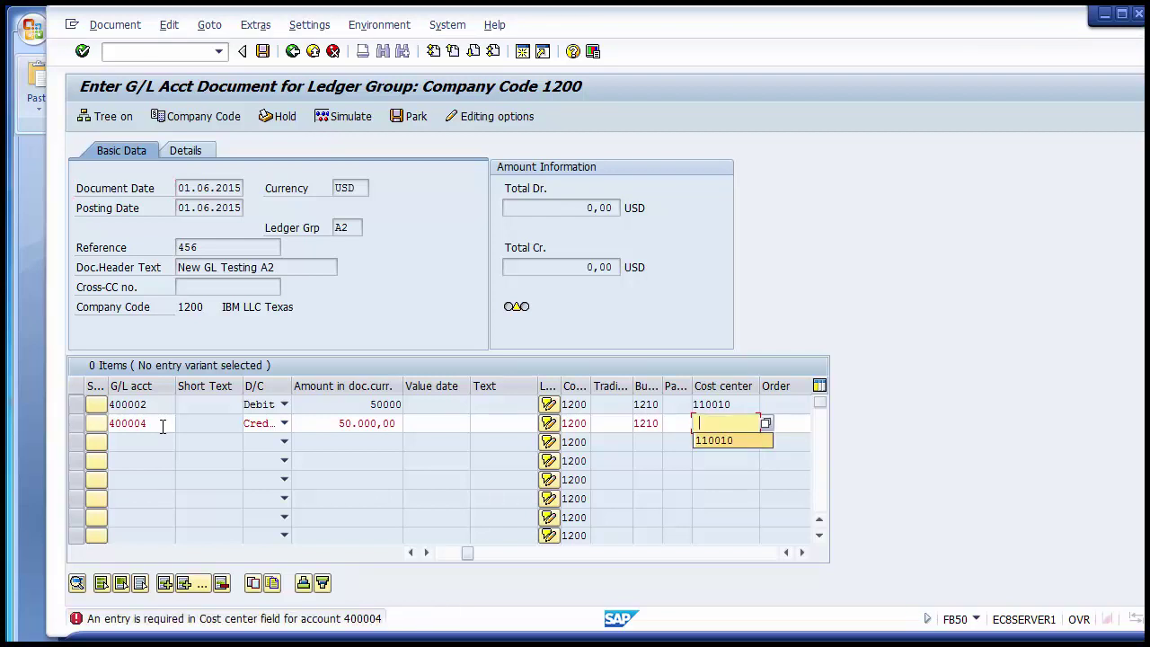
{"action": "key", "text": "Down"}
{"action": "key", "text": "Return"}
{"action": "key", "text": "Return"}
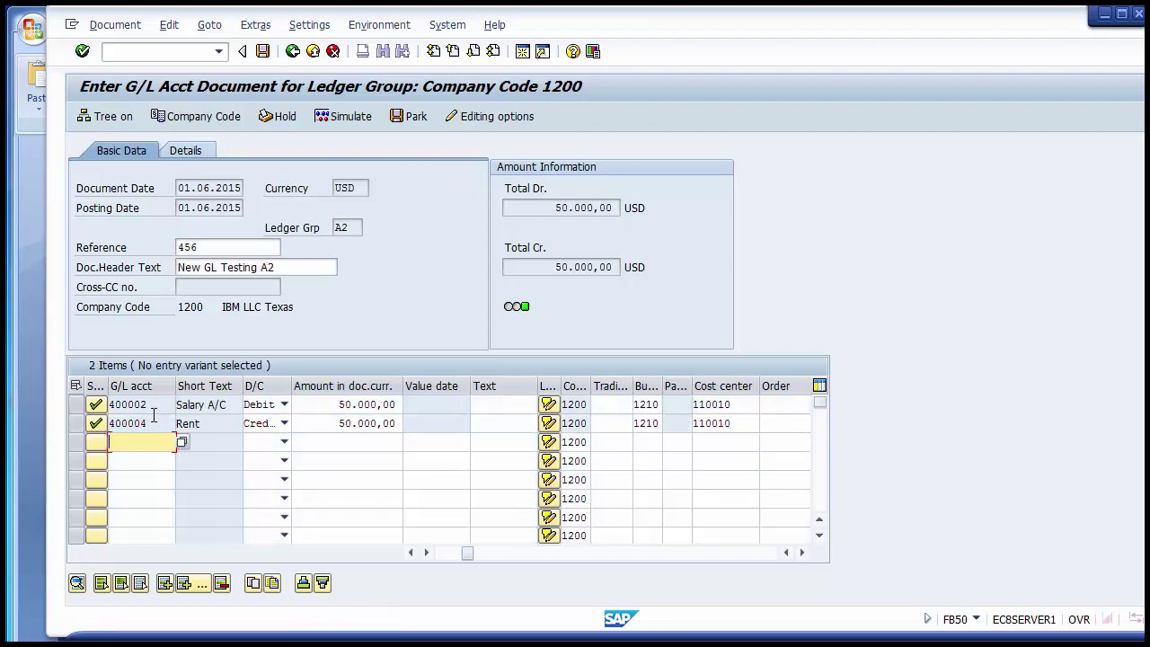
{"action": "left_click_drag", "start_coordinate": [158, 405], "coordinate": [107, 406]}
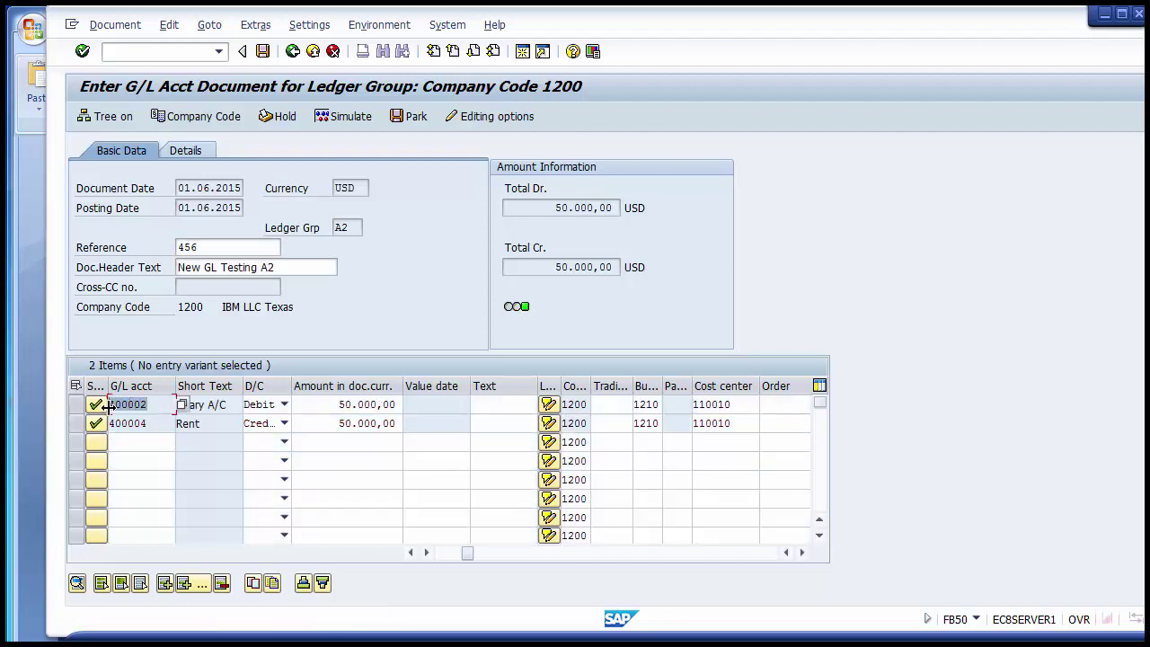
Review the accounts and amounts of both line items, including the item detail of the rent credit line.
{"action": "left_click", "coordinate": [362, 409]}
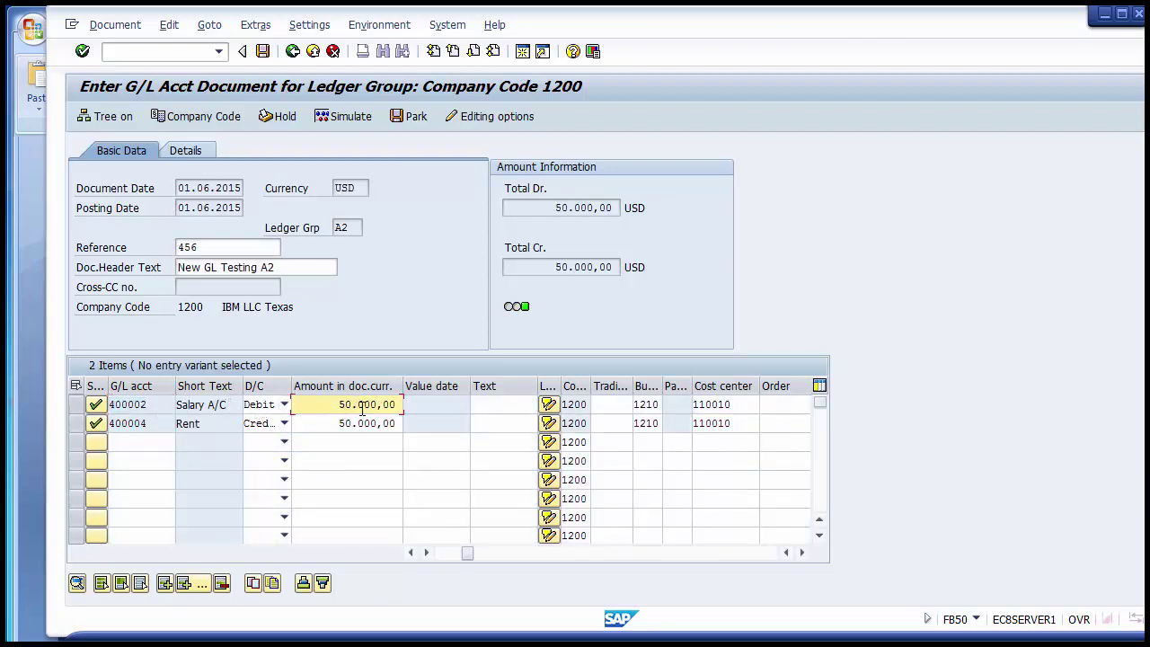
{"action": "left_click_drag", "start_coordinate": [210, 422], "coordinate": [111, 423]}
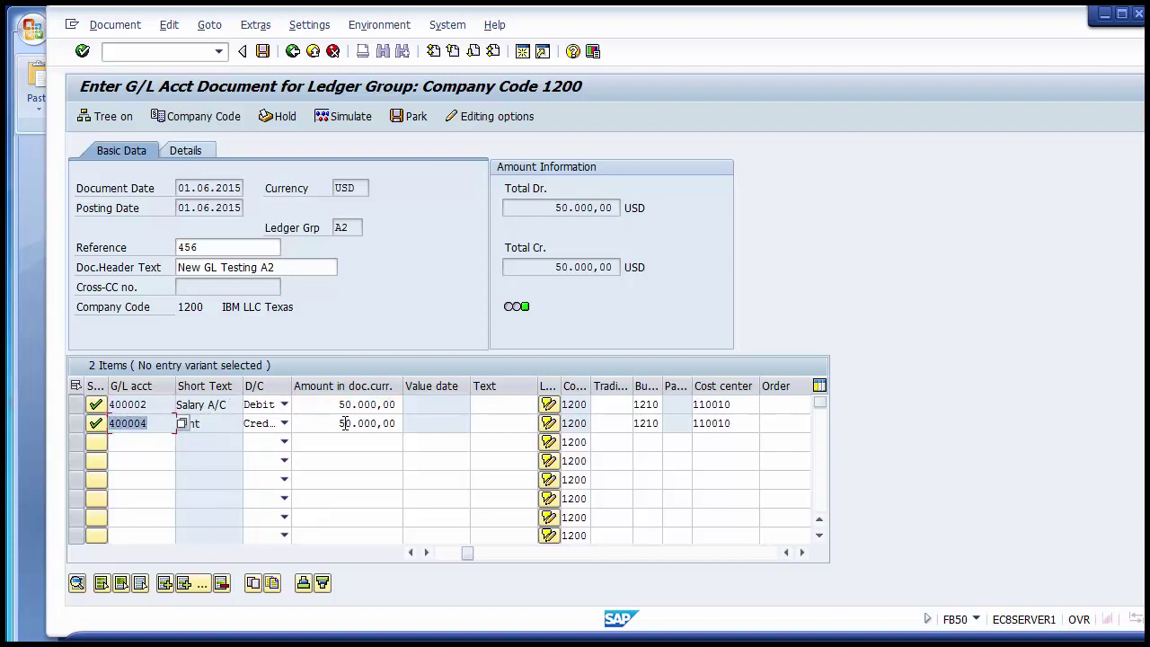
{"action": "left_click_drag", "start_coordinate": [345, 424], "coordinate": [396, 406]}
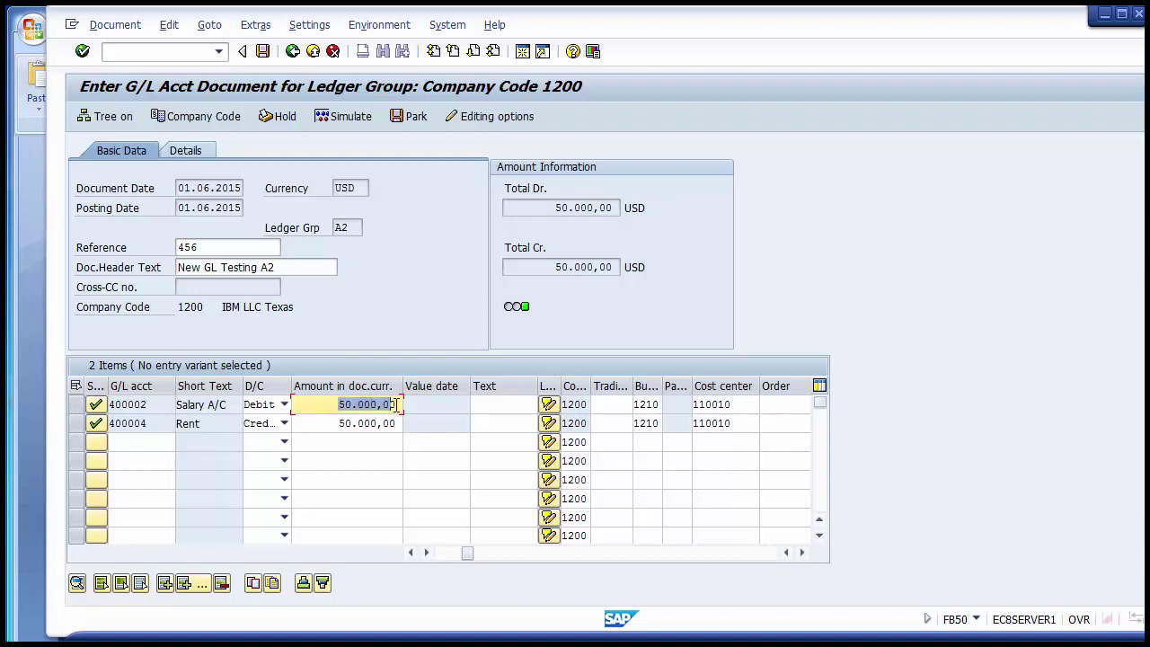
{"action": "double_click", "coordinate": [395, 423]}
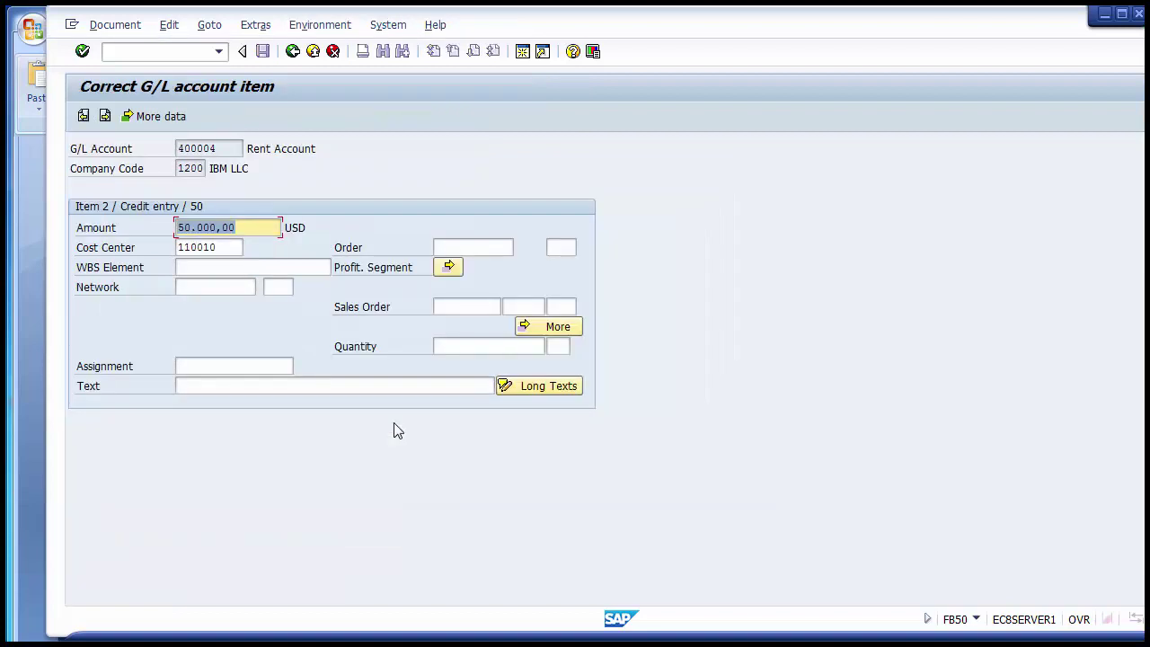
{"action": "left_click", "coordinate": [292, 51]}
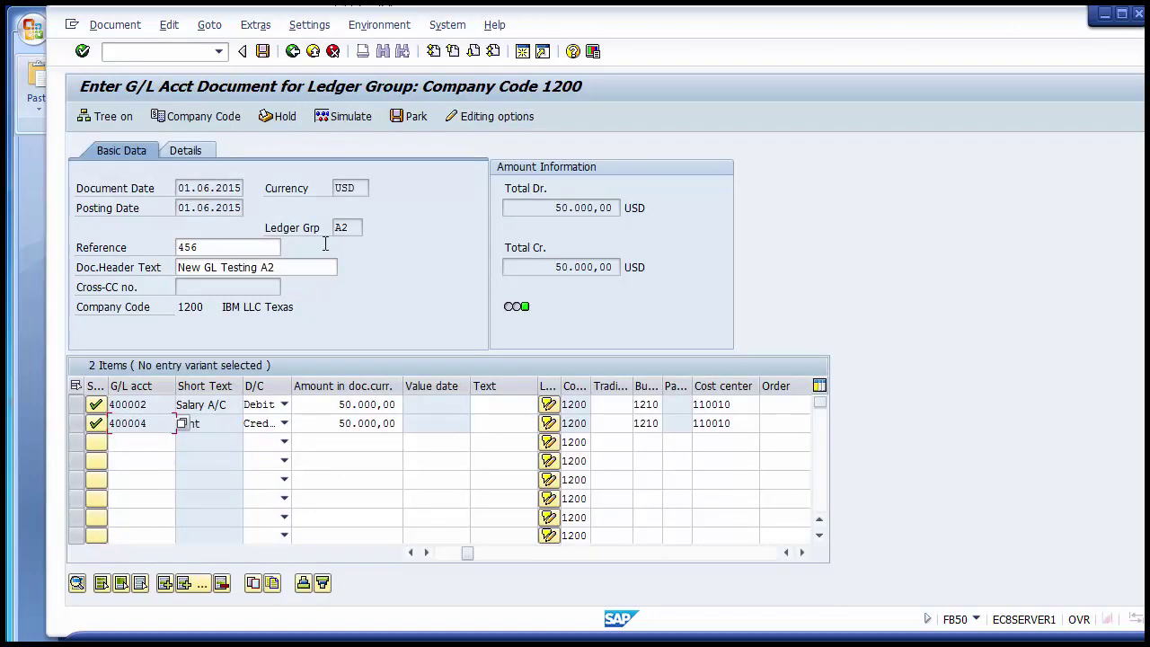
Look up ledger group A2, IFRS Accounting Standard, in the list of available ledger groups.
{"action": "left_click", "coordinate": [341, 228]}
{"action": "double_click", "coordinate": [341, 228]}
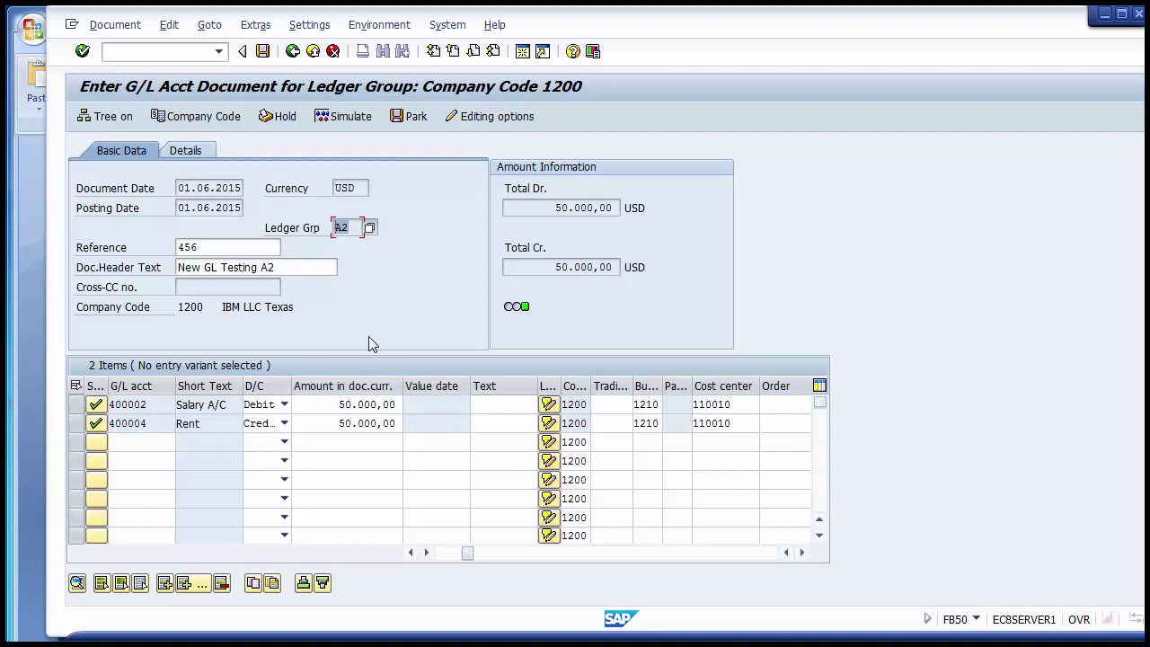
{"action": "left_click", "coordinate": [359, 226]}
{"action": "key", "text": "Return"}
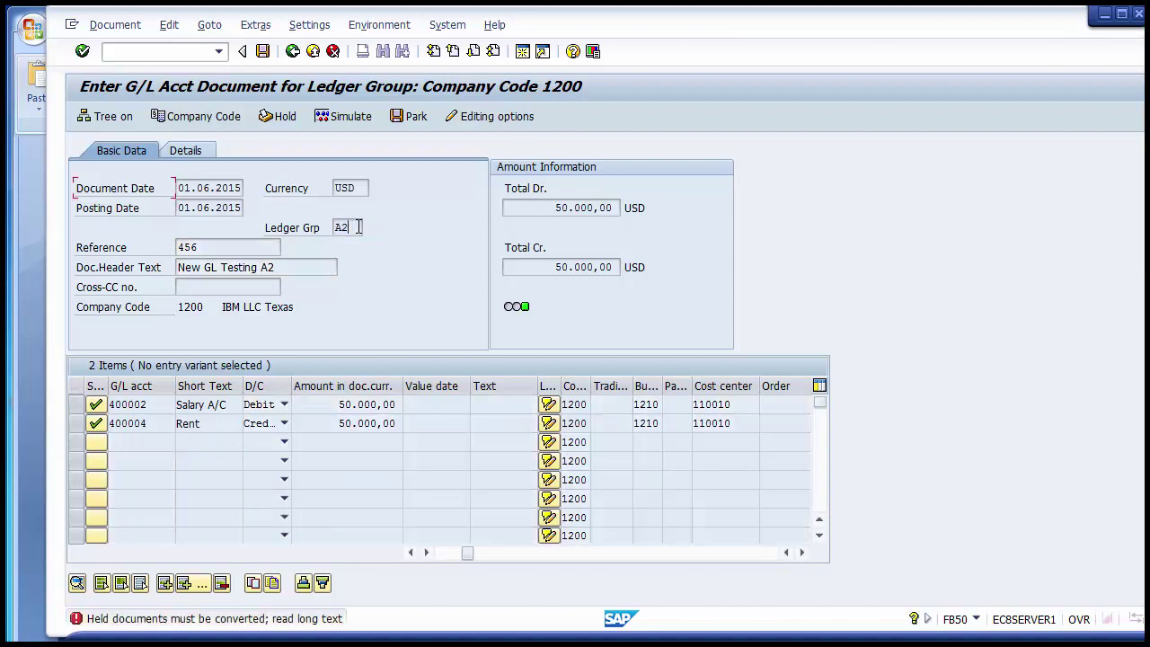
{"action": "left_click", "coordinate": [358, 227]}
{"action": "key", "text": "F4"}
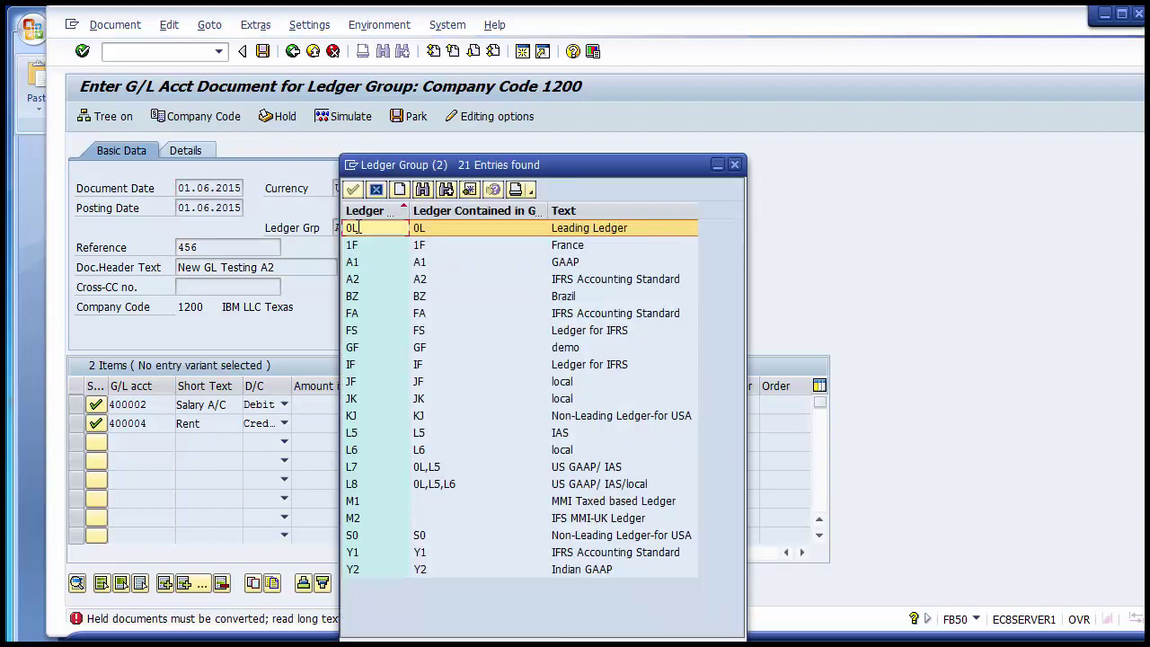
{"action": "key", "text": "Down"}
{"action": "key", "text": "Down"}
{"action": "key", "text": "Down"}
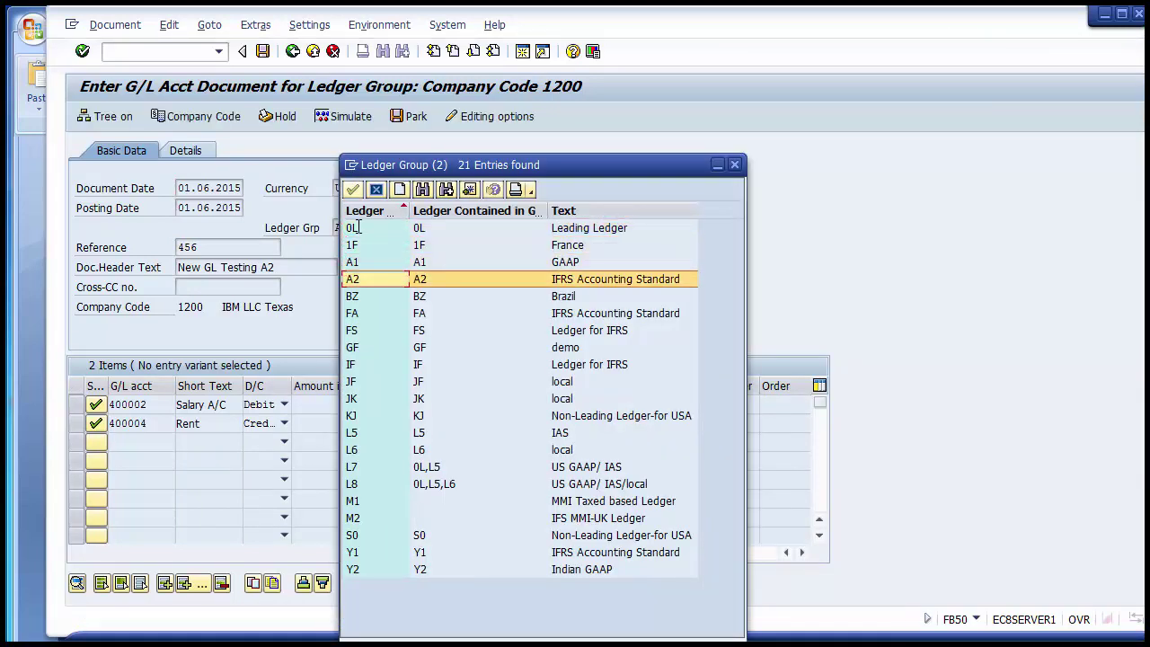
{"action": "key", "text": "Return"}
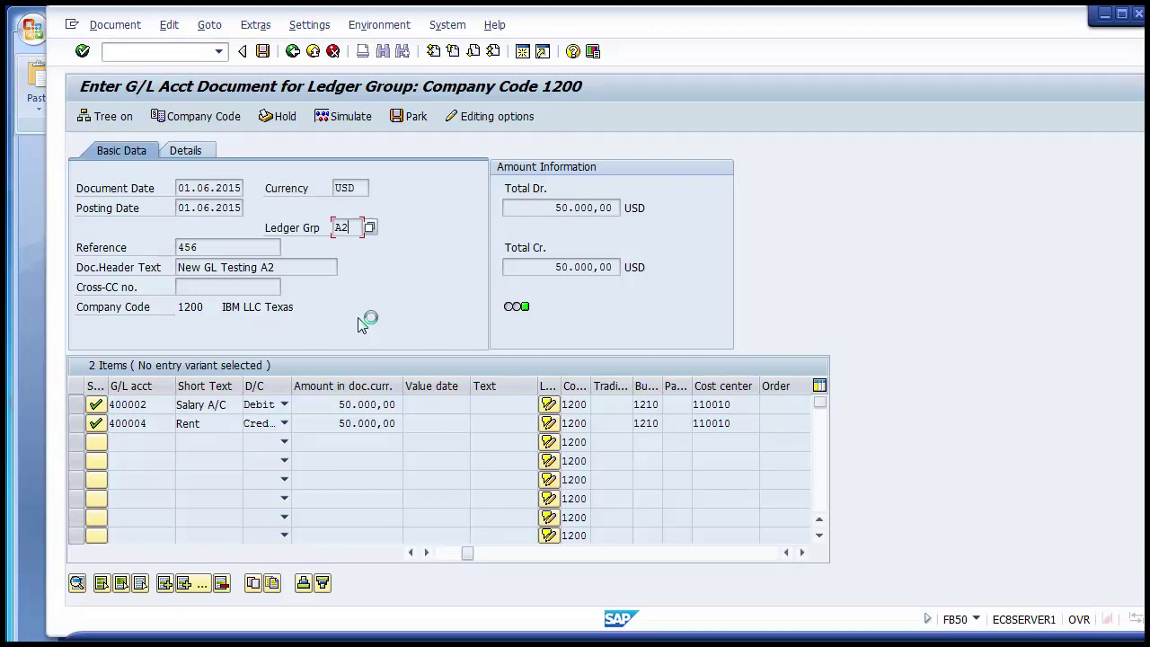
Simulate the G/L document for ledger group A2 and post it.
{"action": "left_click", "coordinate": [351, 118]}
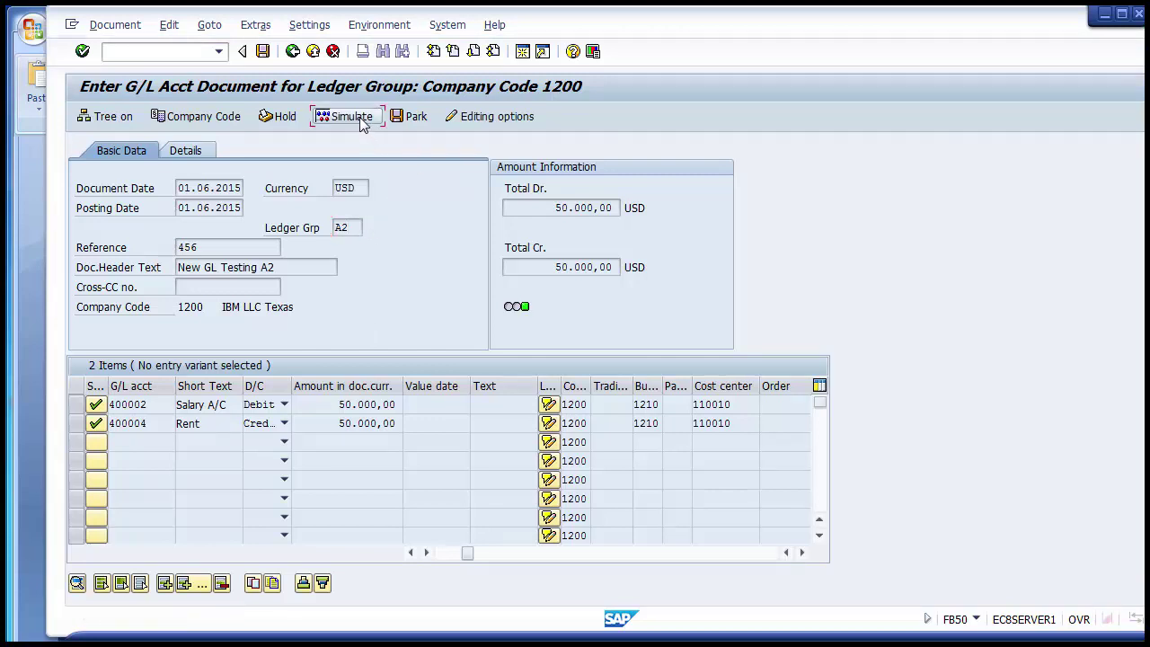
{"action": "left_click", "coordinate": [350, 118]}
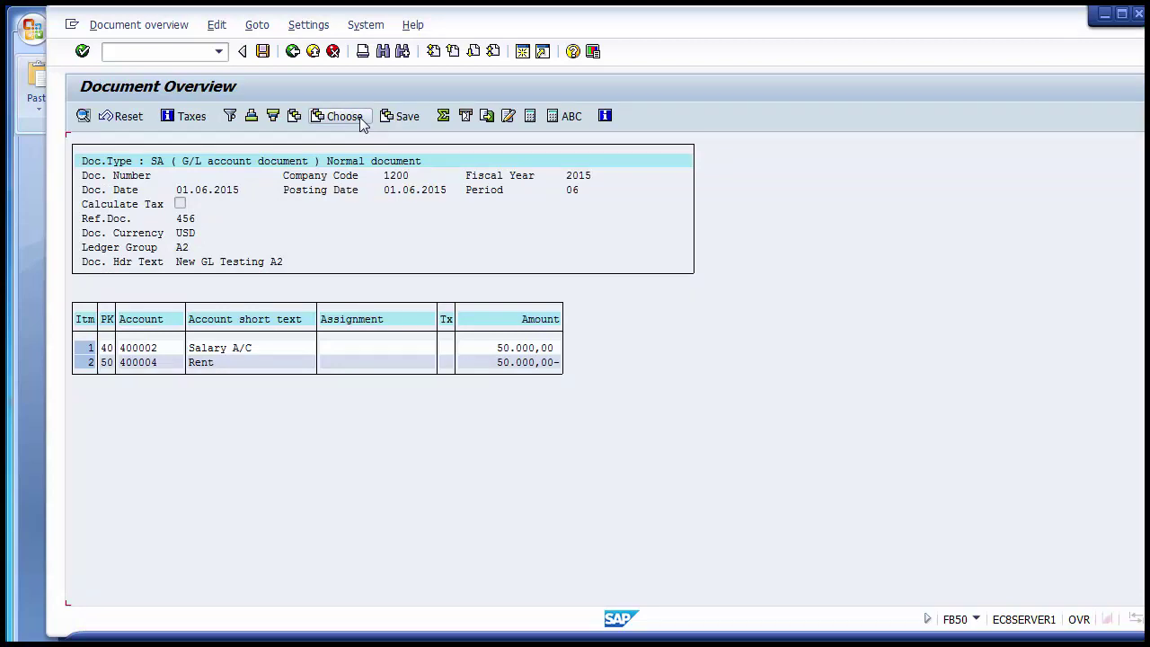
{"action": "left_click", "coordinate": [263, 52]}
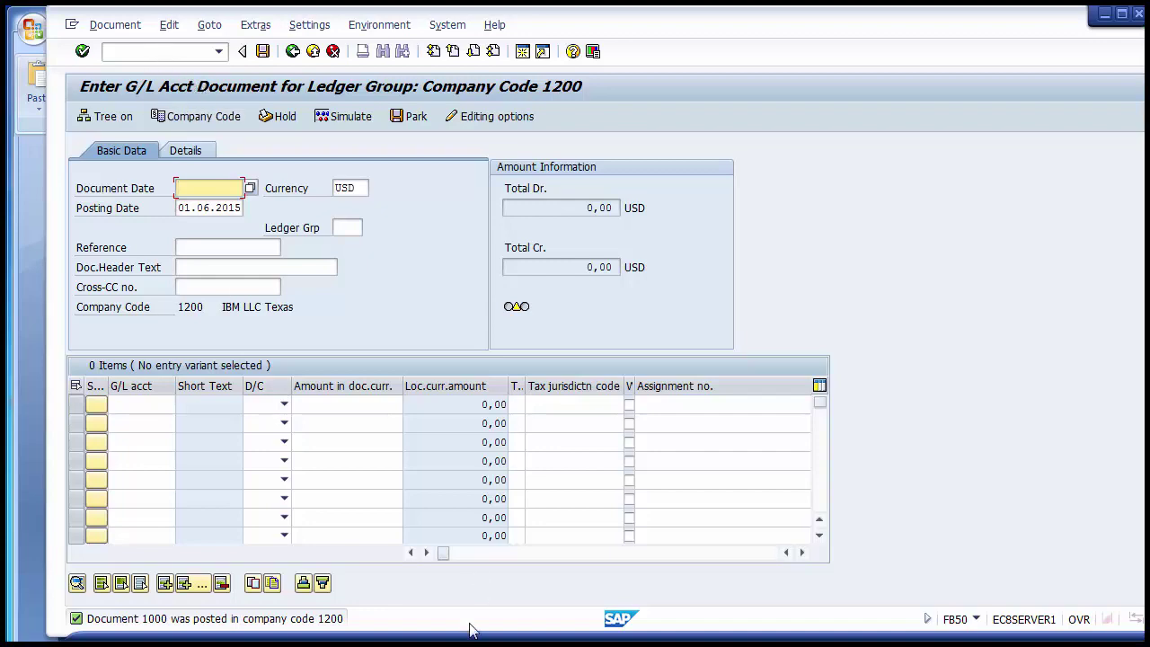
Switch to PowerPoint to check the unit testing list of transactions, dismiss the battery notice, and return to SAP.
{"action": "key", "text": "alt+Tab"}
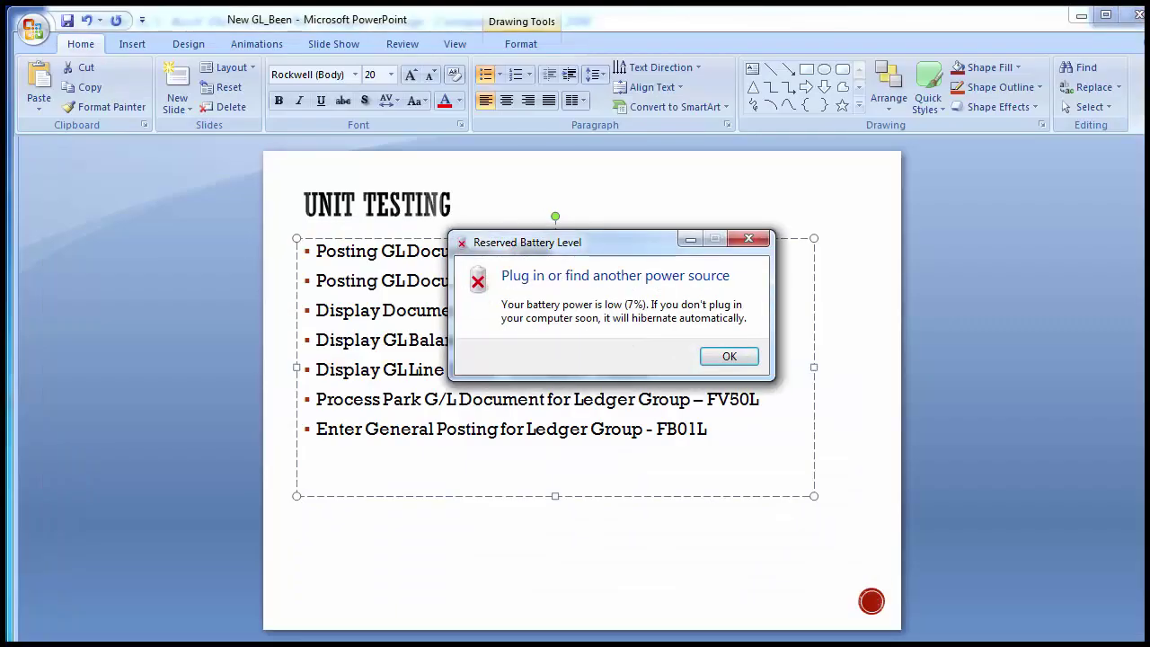
{"action": "left_click", "coordinate": [710, 359]}
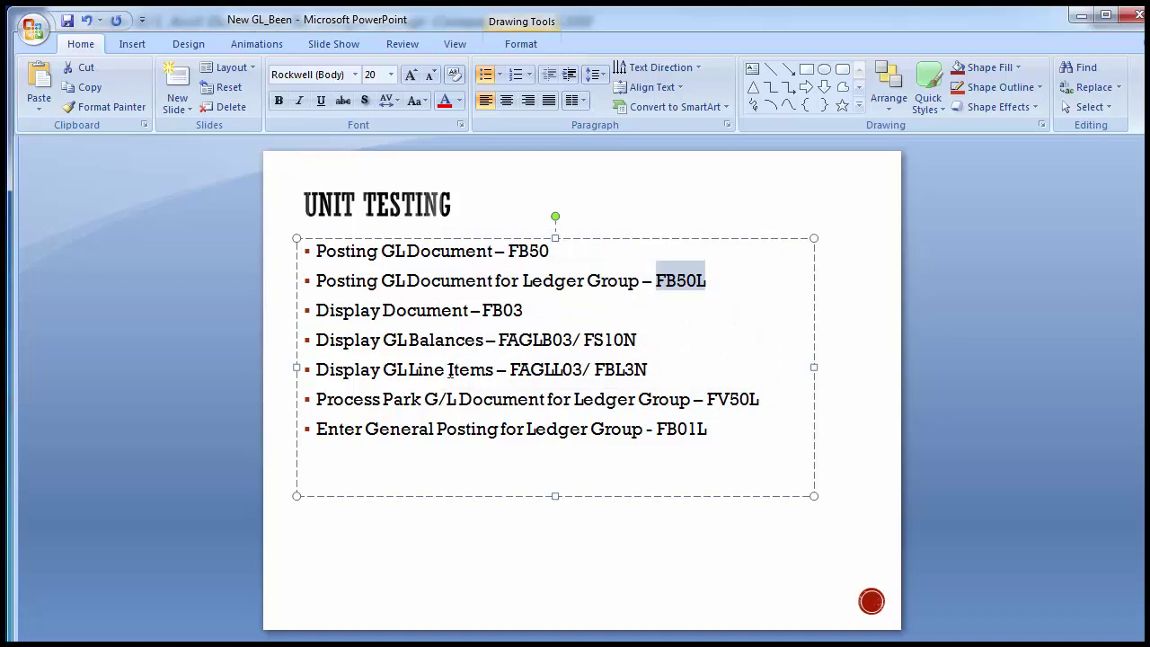
{"action": "key", "text": "alt+Tab"}
Display document 1000 of company code 1200 with transaction FB03.
{"action": "left_click", "coordinate": [202, 52]}
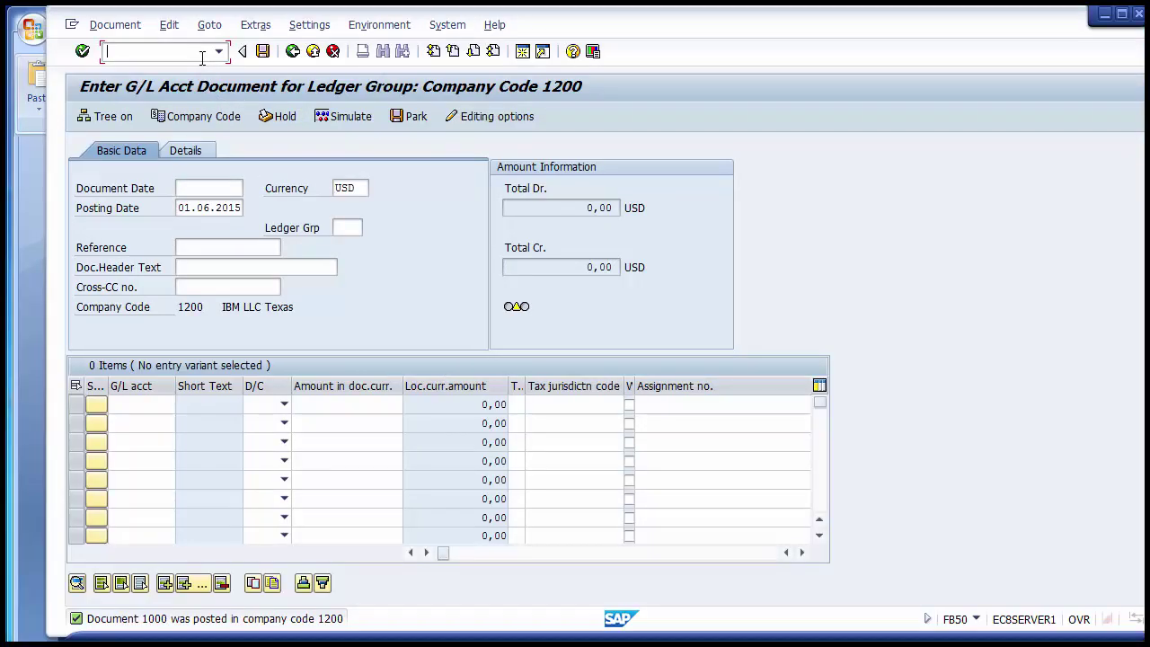
{"action": "type", "text": "/nfb03"}
{"action": "key", "text": "Return"}
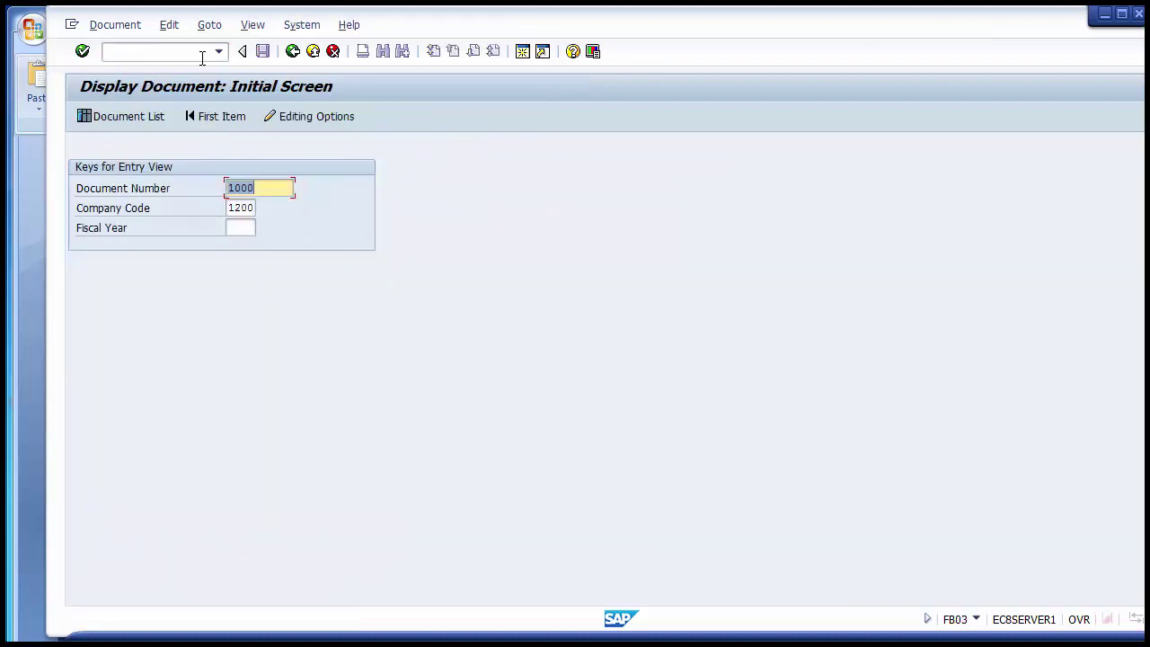
{"action": "key", "text": "Return"}
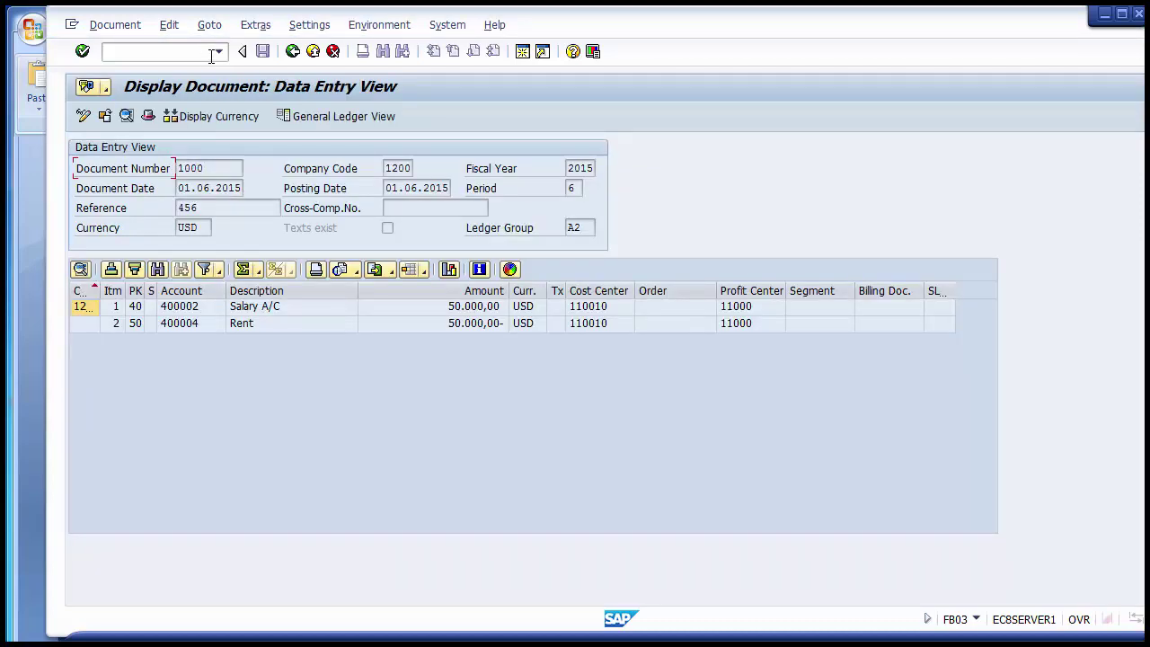
Check the document's ledger group in the entry view and General Ledger View, and exit the document display.
{"action": "left_click", "coordinate": [589, 227]}
{"action": "double_click", "coordinate": [573, 228]}
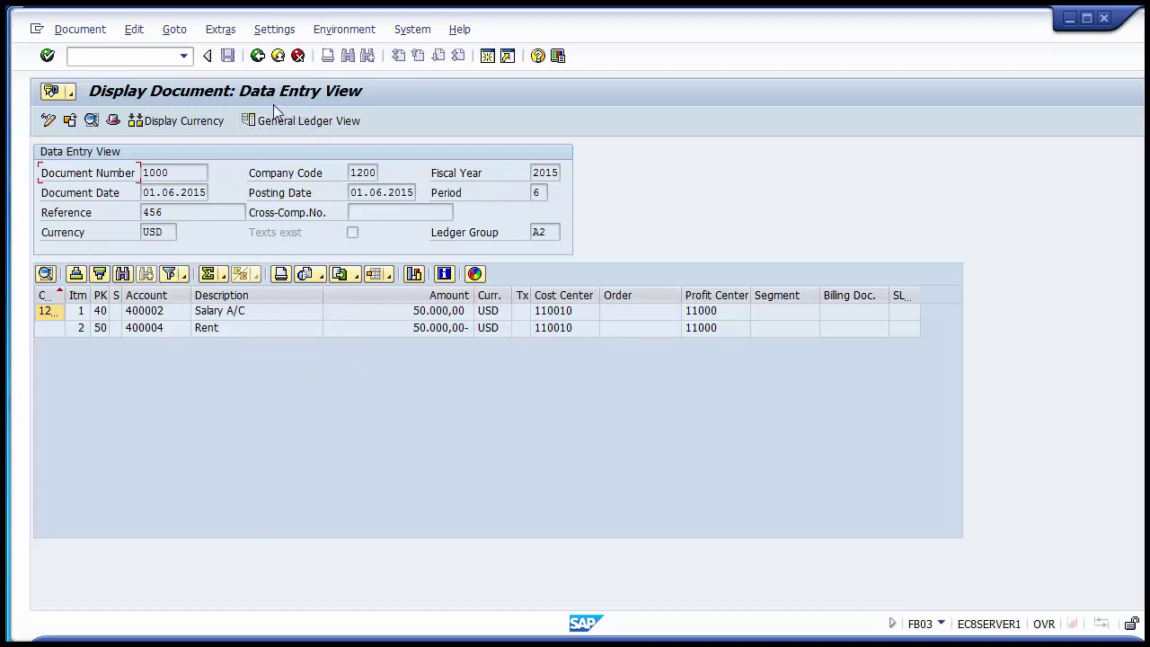
{"action": "left_click", "coordinate": [315, 126]}
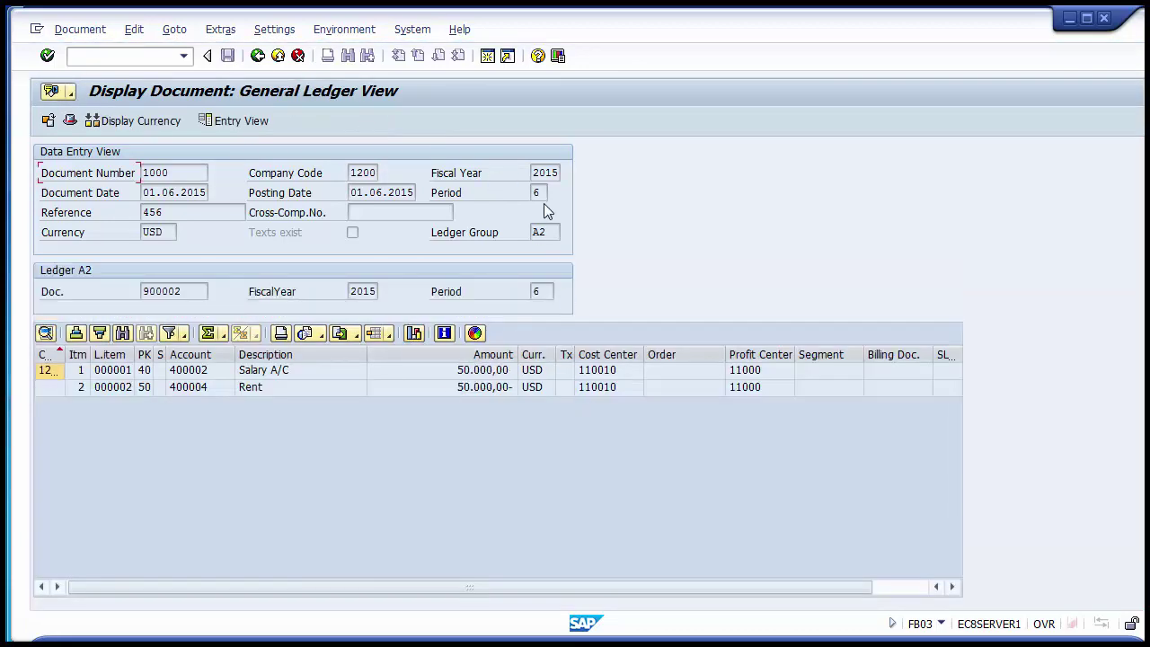
{"action": "left_click", "coordinate": [533, 232]}
{"action": "left_click", "coordinate": [479, 234]}
{"action": "left_click", "coordinate": [278, 56]}
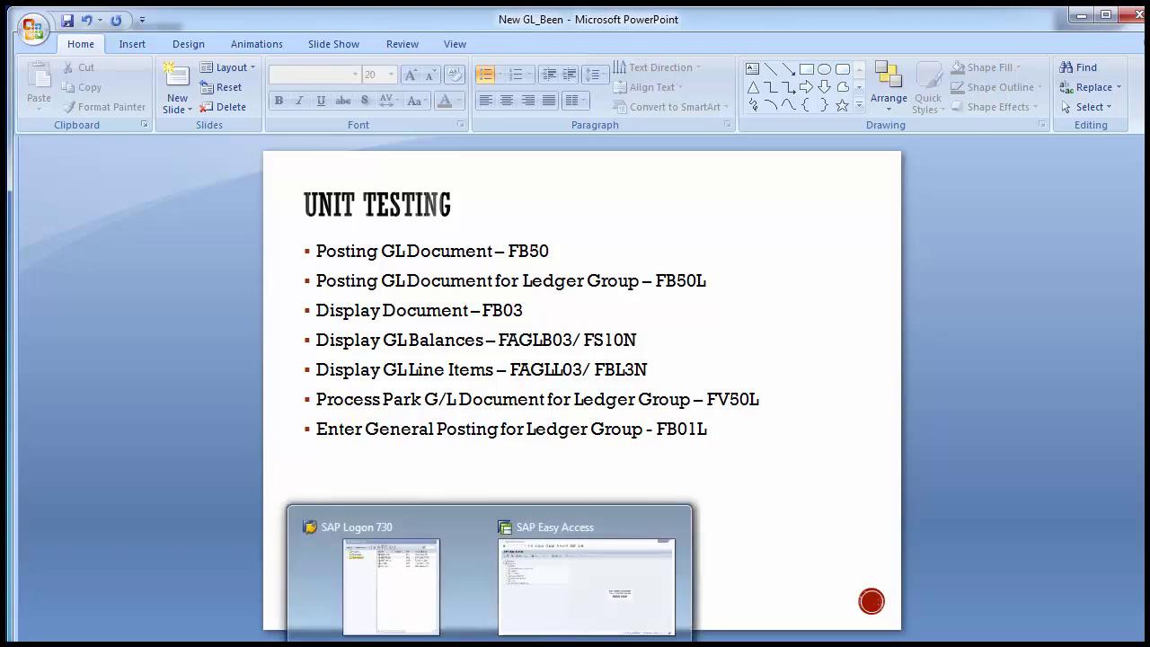
{"action": "left_click", "coordinate": [534, 565]}
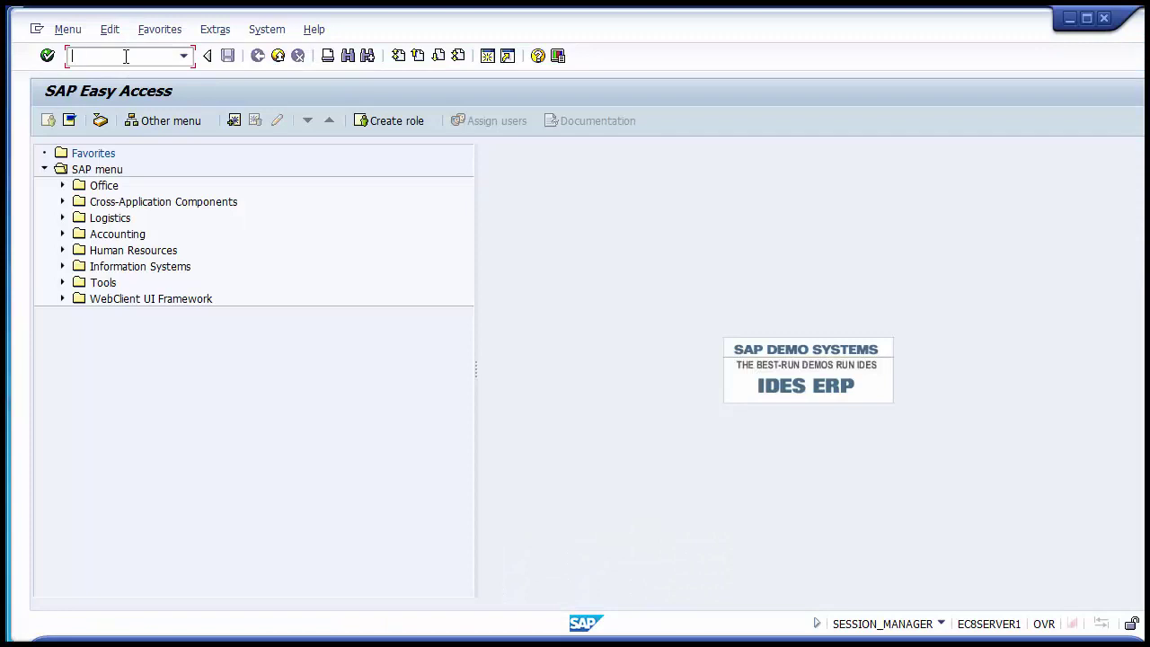
{"action": "type", "text": "fb03"}
{"action": "key", "text": "Return"}
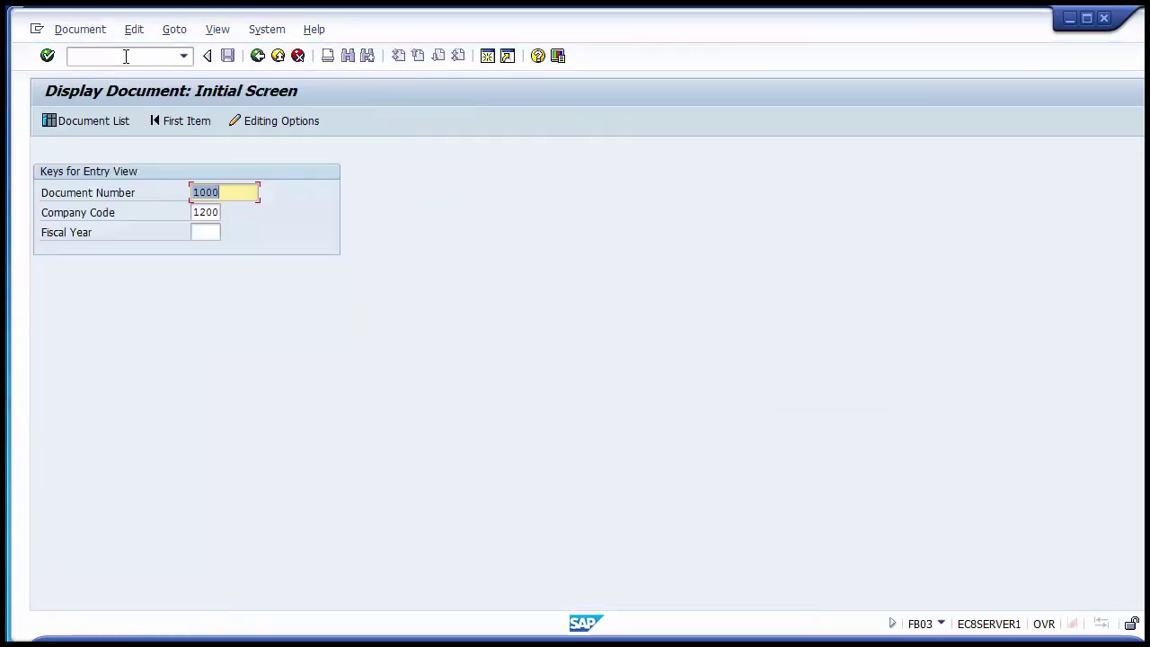
{"action": "key", "text": "BackSpace"}
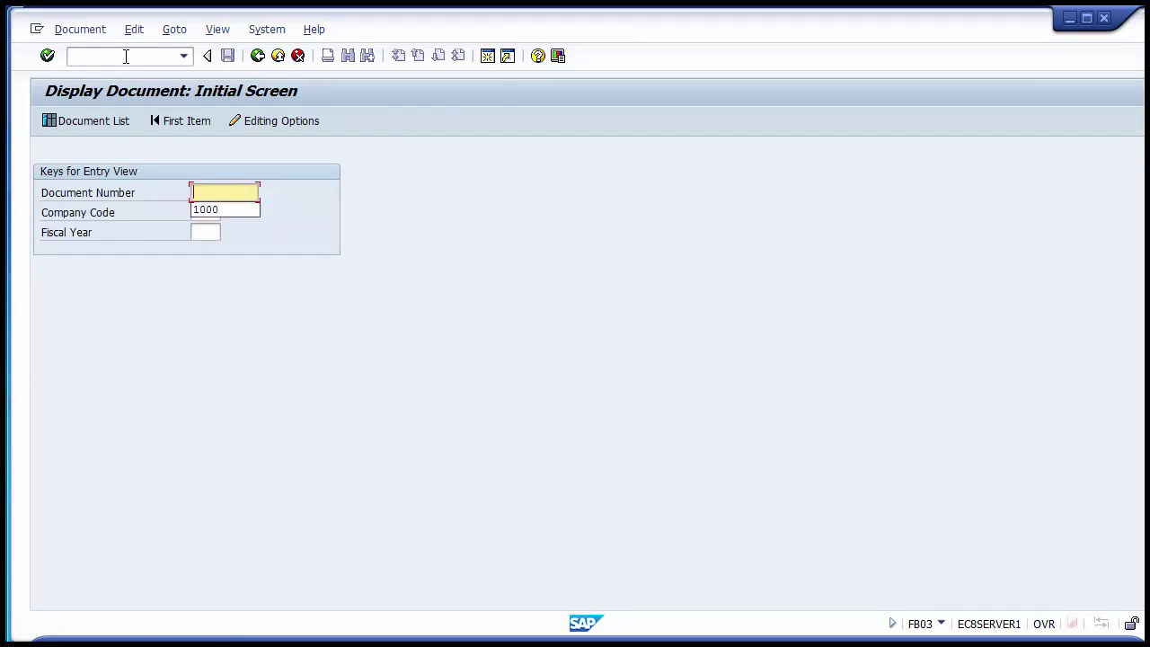
{"action": "left_click", "coordinate": [101, 55]}
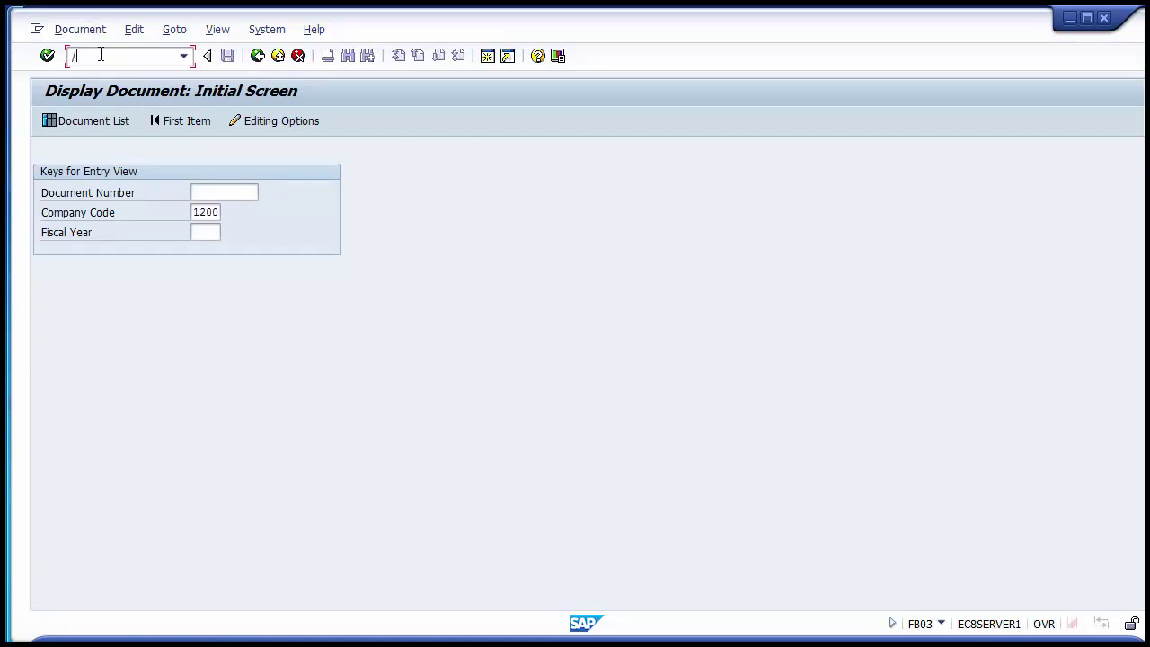
{"action": "key", "text": "Return"}
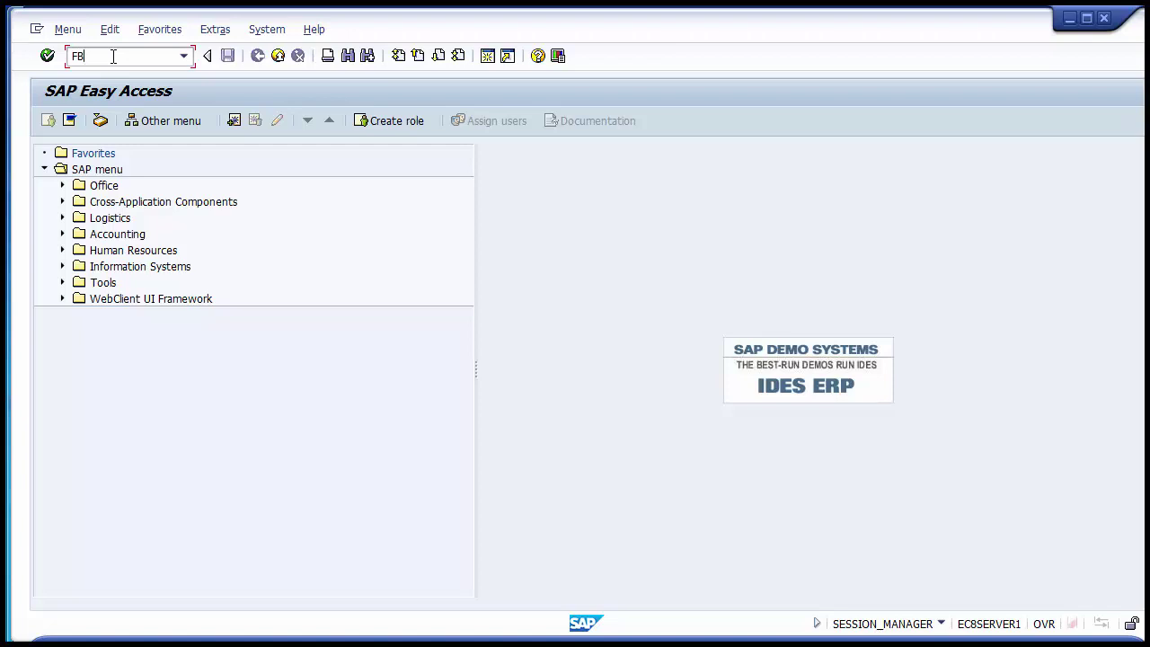
{"action": "type", "text": "FB50"}
{"action": "key", "text": "Return"}
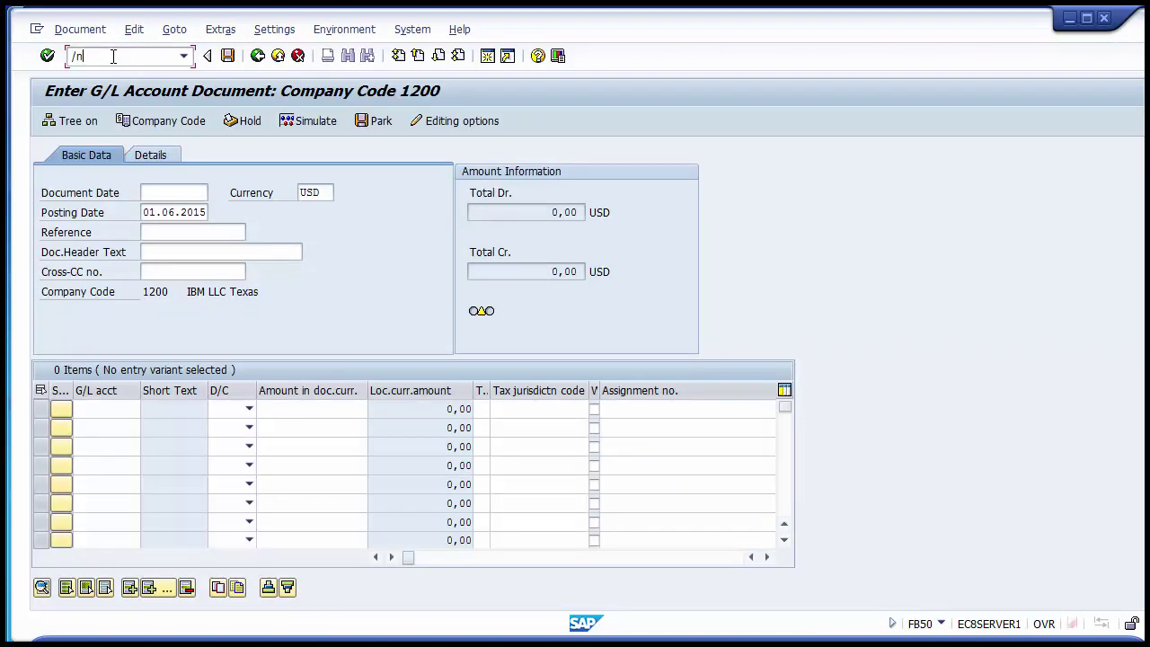
Start a vendor invoice with transaction FB60 and choose vendor ABB LLC from the search by country and company code.
{"action": "type", "text": "/n"}
{"action": "key", "text": "Return"}
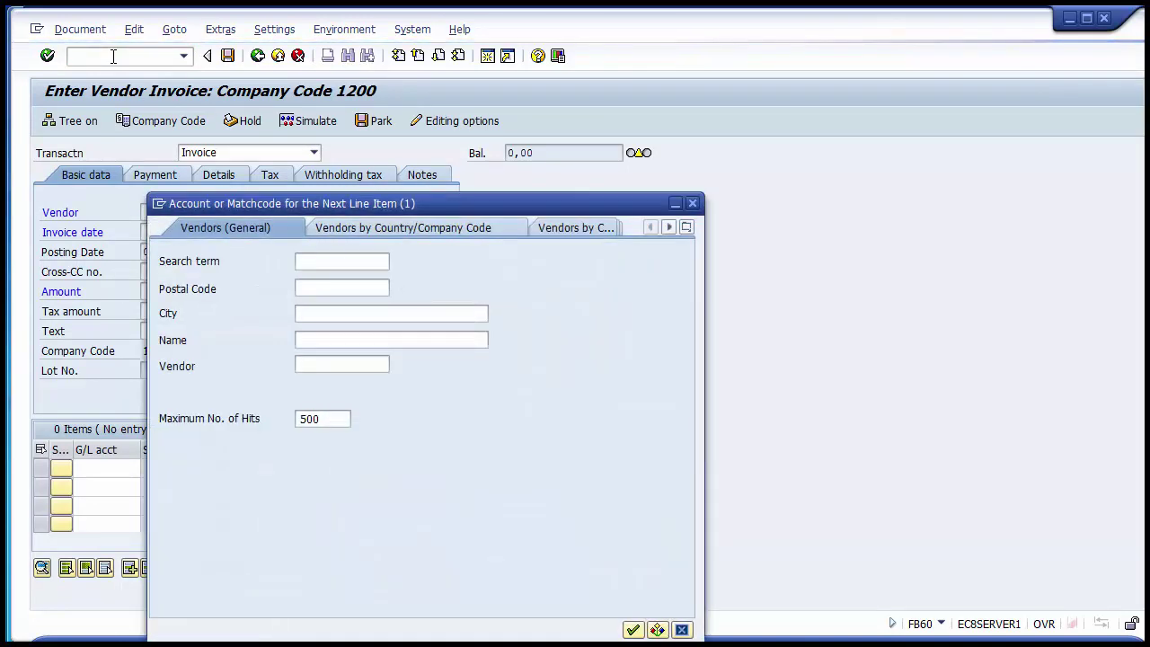
{"action": "left_click", "coordinate": [389, 227]}
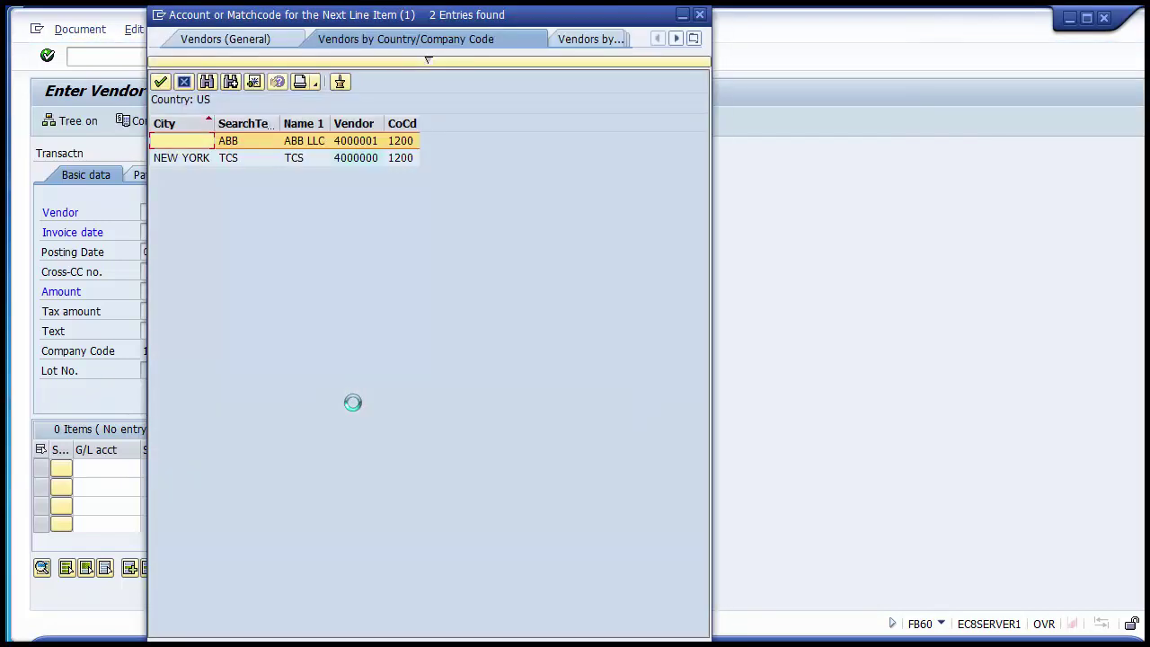
{"action": "key", "text": "Escape"}
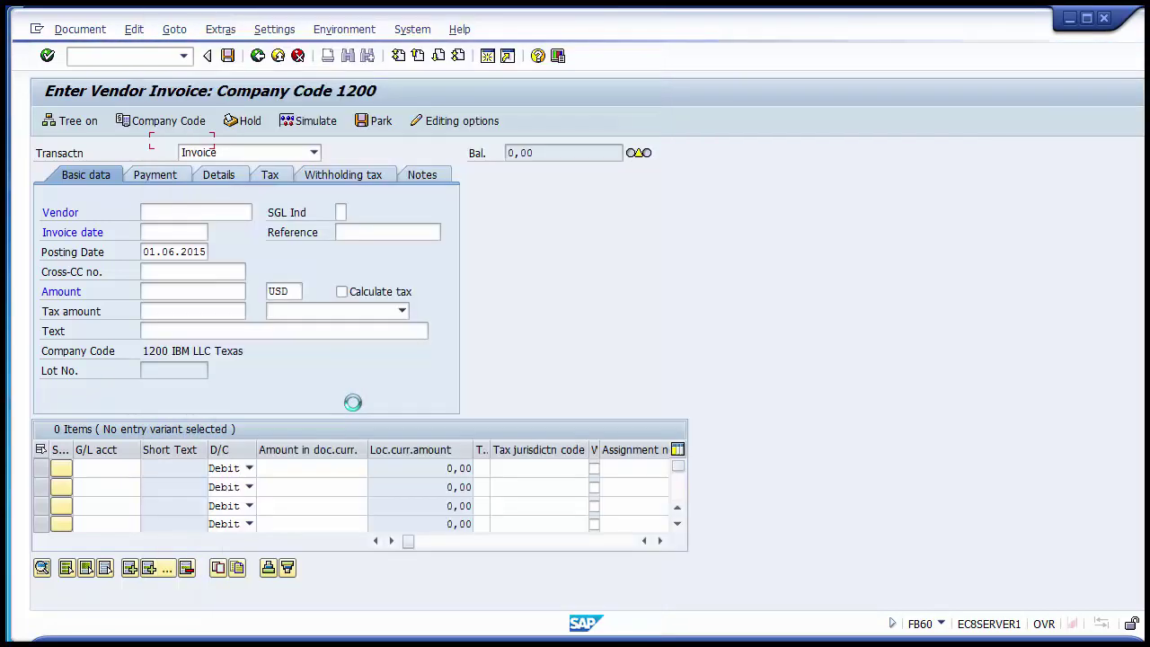
Fill in the invoice header with invoice date 01.06.2015, reference 765 and amount 10000 USD.
{"action": "left_click", "coordinate": [183, 234]}
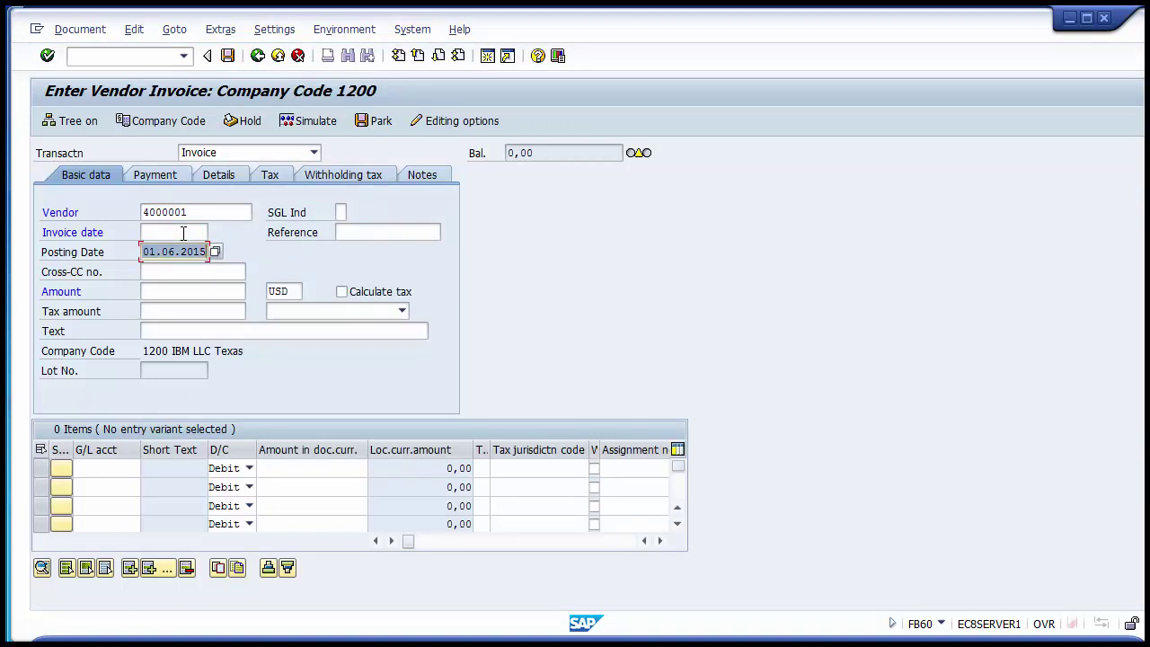
{"action": "type", "text": "01.06.2015"}
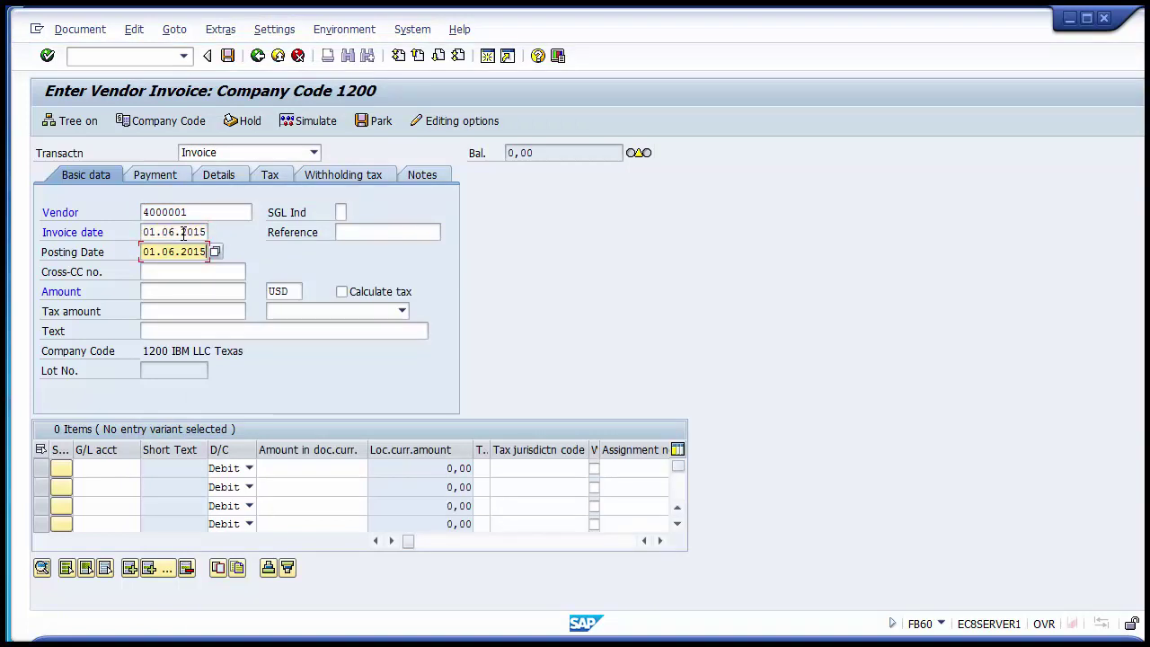
{"action": "key", "text": "Tab"}
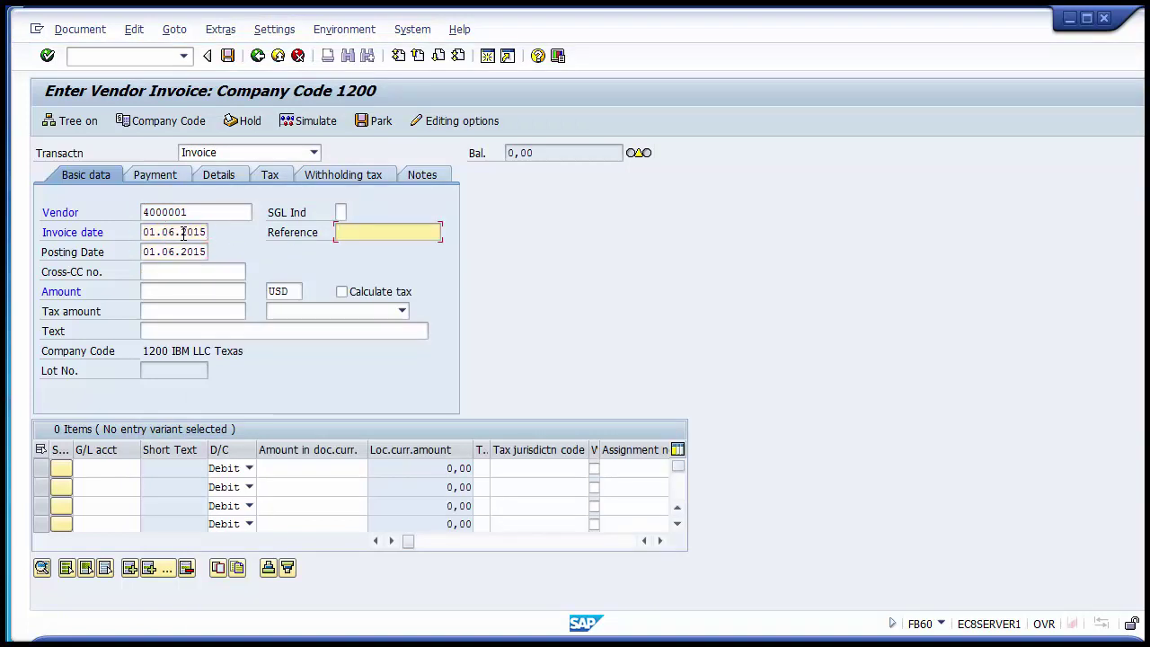
{"action": "type", "text": "765"}
{"action": "key", "text": "Tab"}
{"action": "key", "text": "Tab"}
{"action": "key", "text": "Tab"}
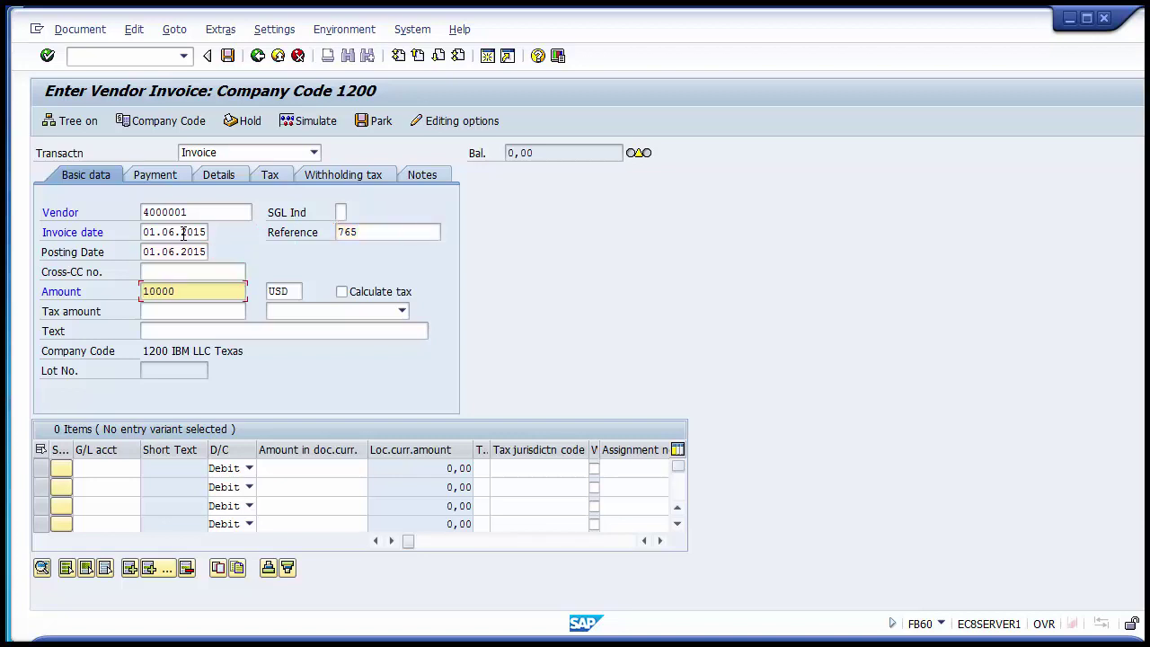
{"action": "left_click", "coordinate": [175, 332]}
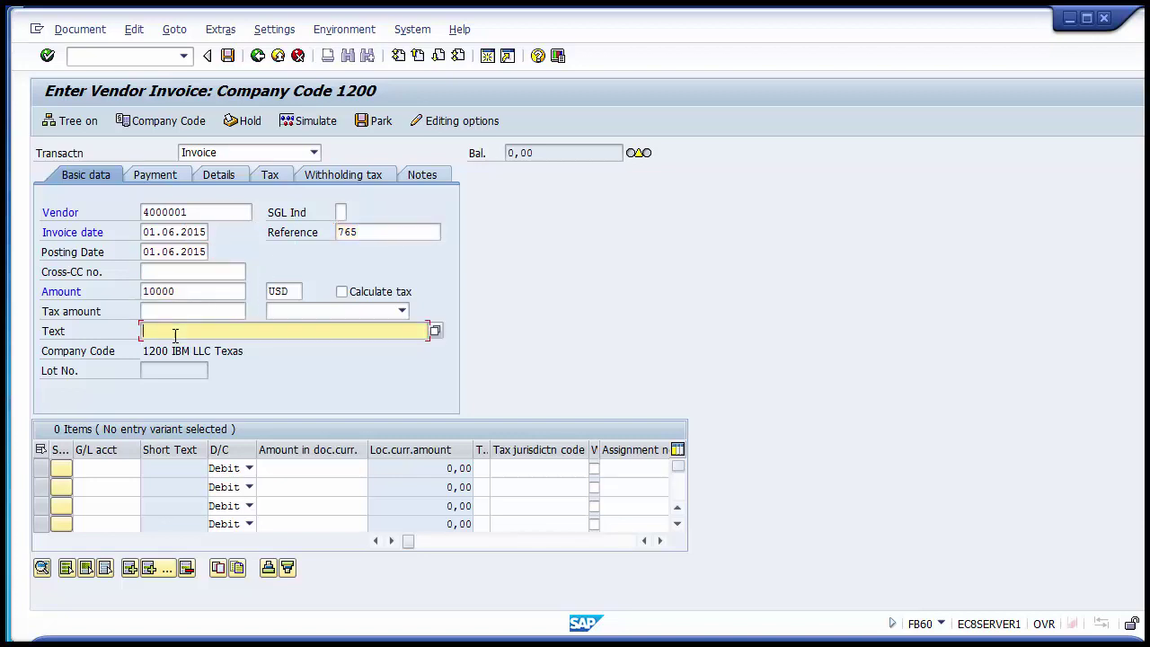
Enter the first line item with G/L account 400004 and a debit amount of 10000.
{"action": "left_click", "coordinate": [118, 469]}
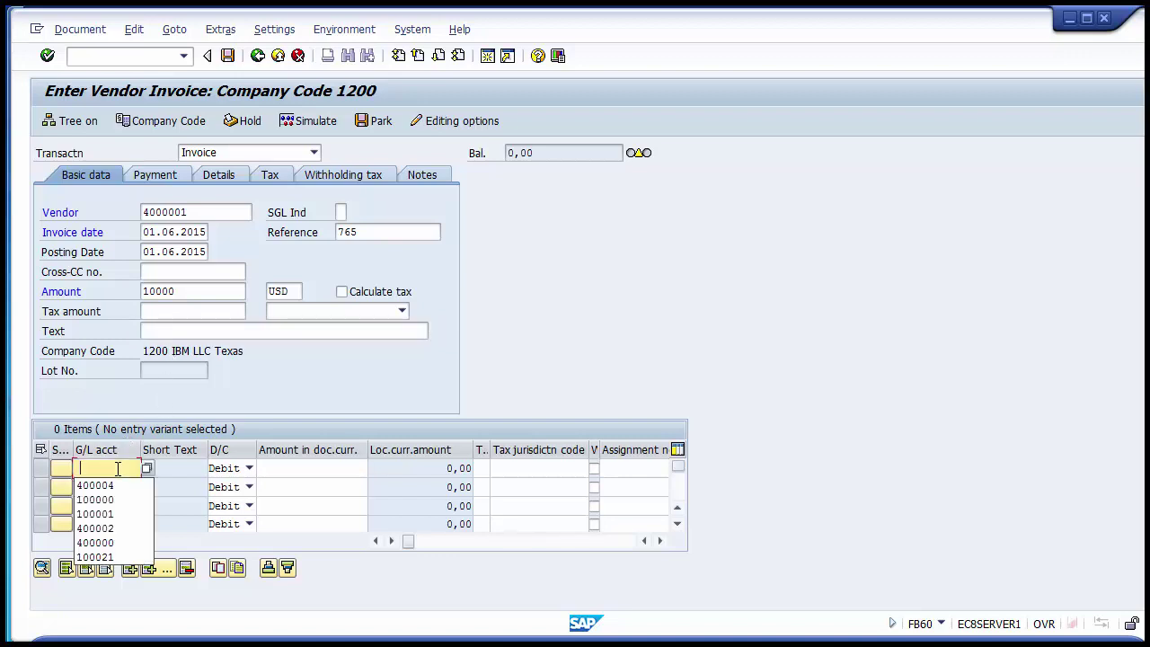
{"action": "key", "text": "Down"}
{"action": "key", "text": "Return"}
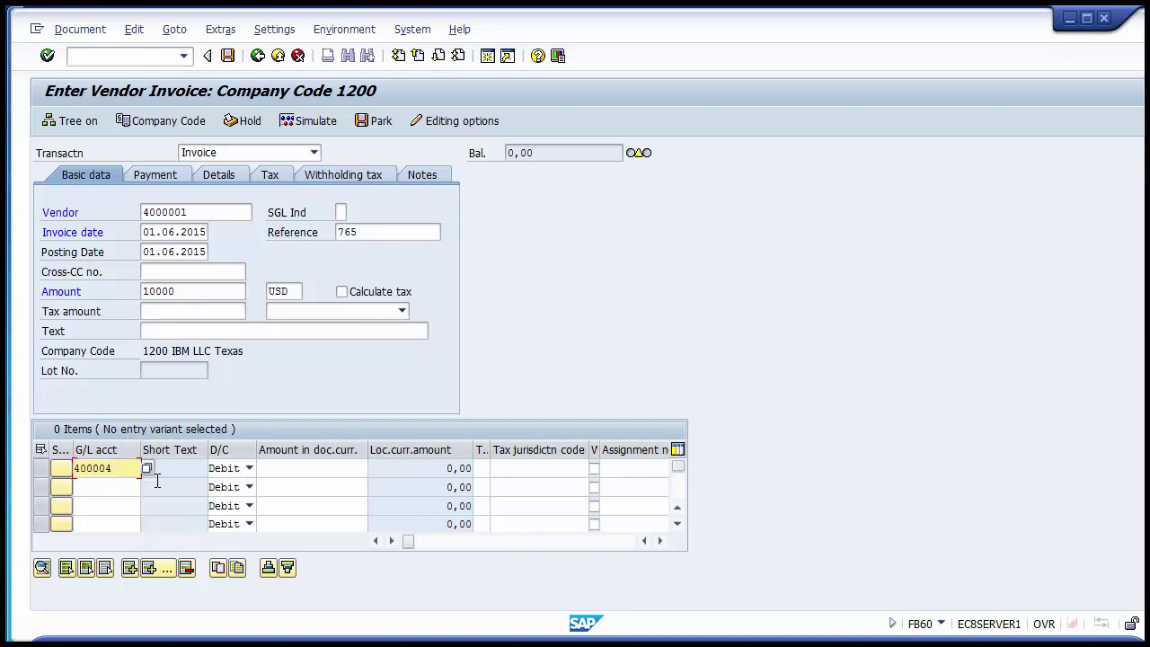
{"action": "left_click", "coordinate": [277, 469]}
{"action": "type", "text": "10000"}
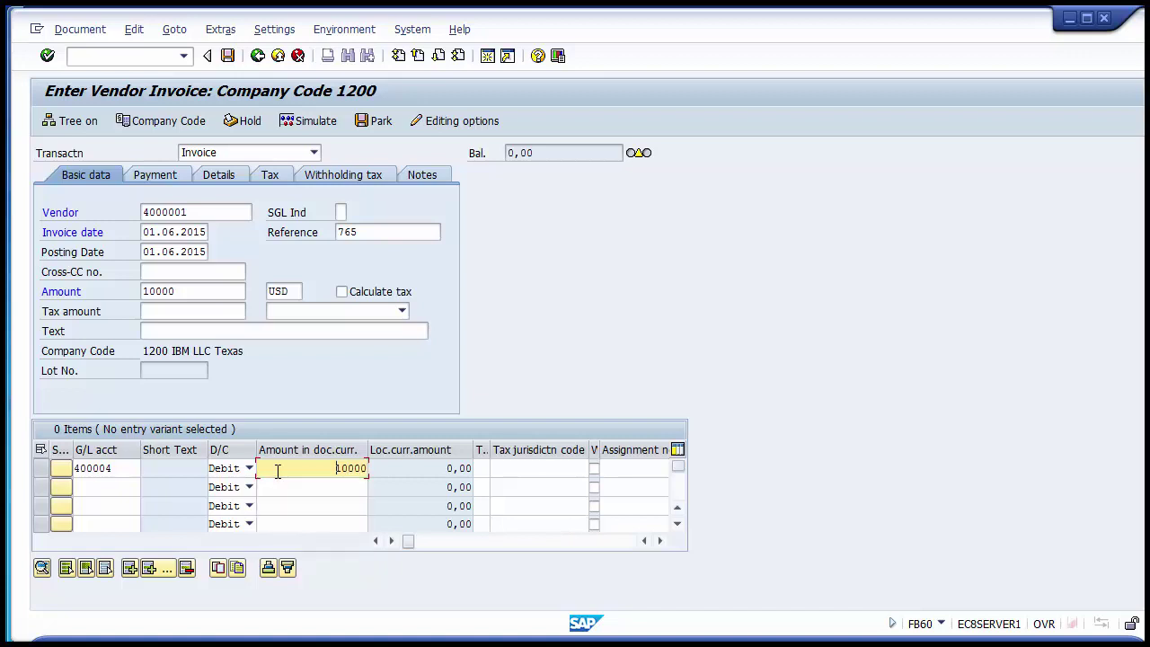
Assign business area 1210 and cost center 110010 to the first line item.
{"action": "key", "text": "Tab"}
{"action": "key", "text": "Tab"}
{"action": "key", "text": "Tab"}
{"action": "key", "text": "Tab"}
{"action": "key", "text": "Tab"}
{"action": "key", "text": "Tab"}
{"action": "key", "text": "Tab"}
{"action": "key", "text": "Tab"}
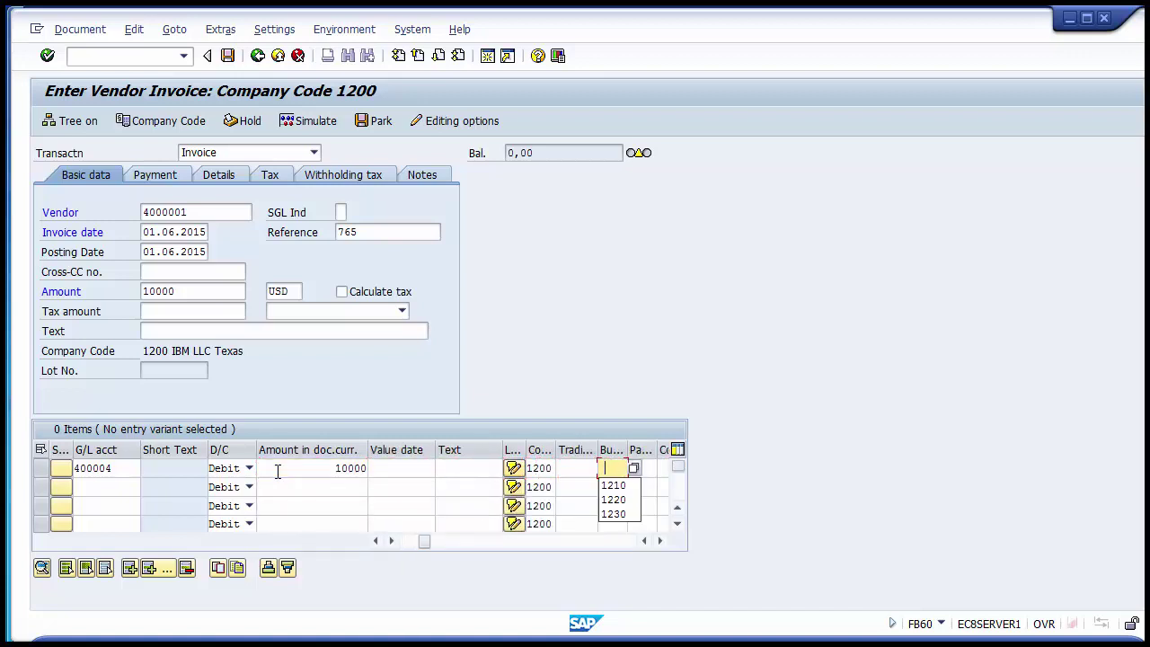
{"action": "type", "text": "1210"}
{"action": "key", "text": "Tab"}
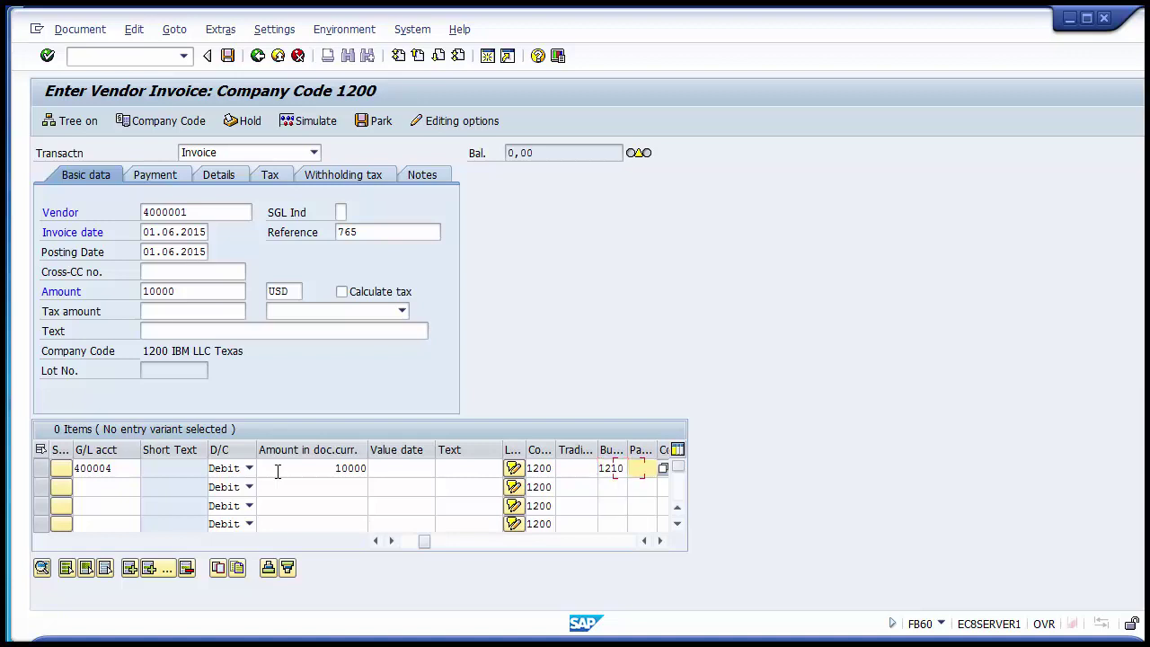
{"action": "key", "text": "Tab"}
{"action": "type", "text": "110010"}
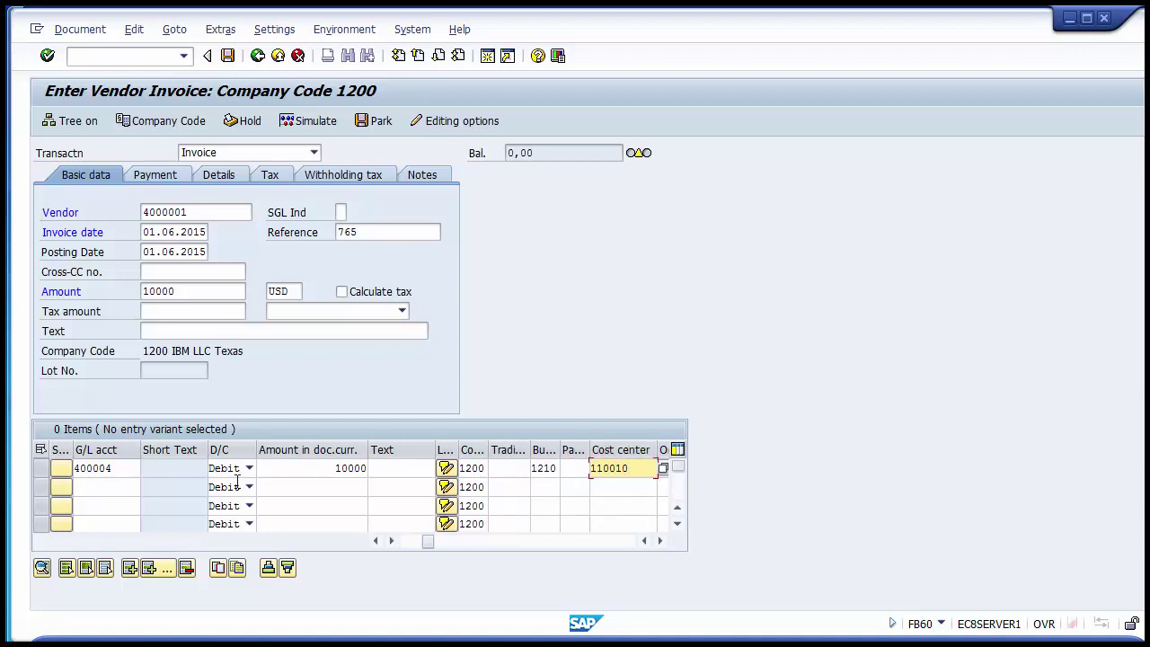
Enter the second line item with G/L account 400002 and a debit amount of 5000.
{"action": "left_click", "coordinate": [105, 487]}
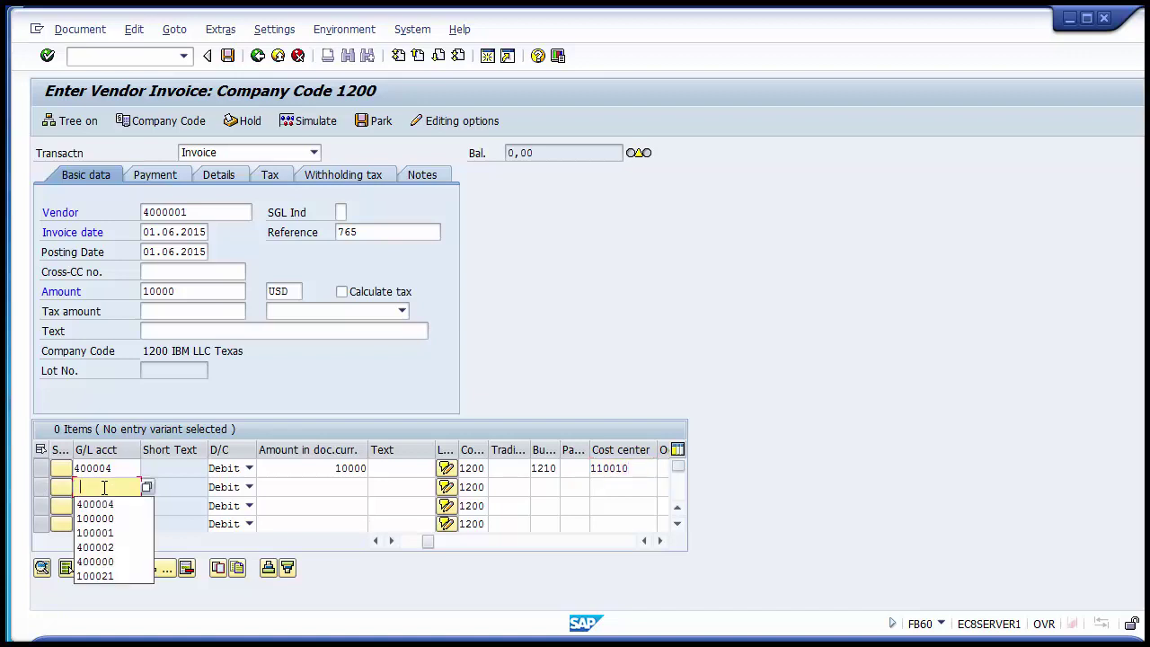
{"action": "key", "text": "Down"}
{"action": "key", "text": "Down"}
{"action": "key", "text": "Down"}
{"action": "key", "text": "Down"}
{"action": "key", "text": "Return"}
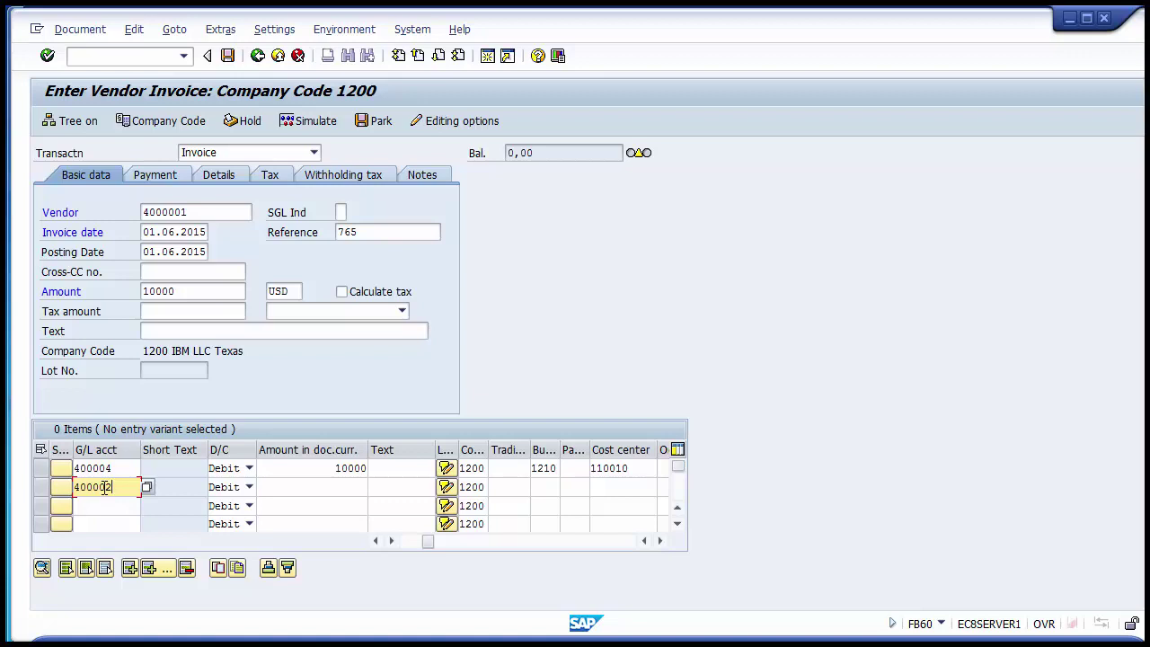
{"action": "key", "text": "Tab"}
{"action": "key", "text": "Tab"}
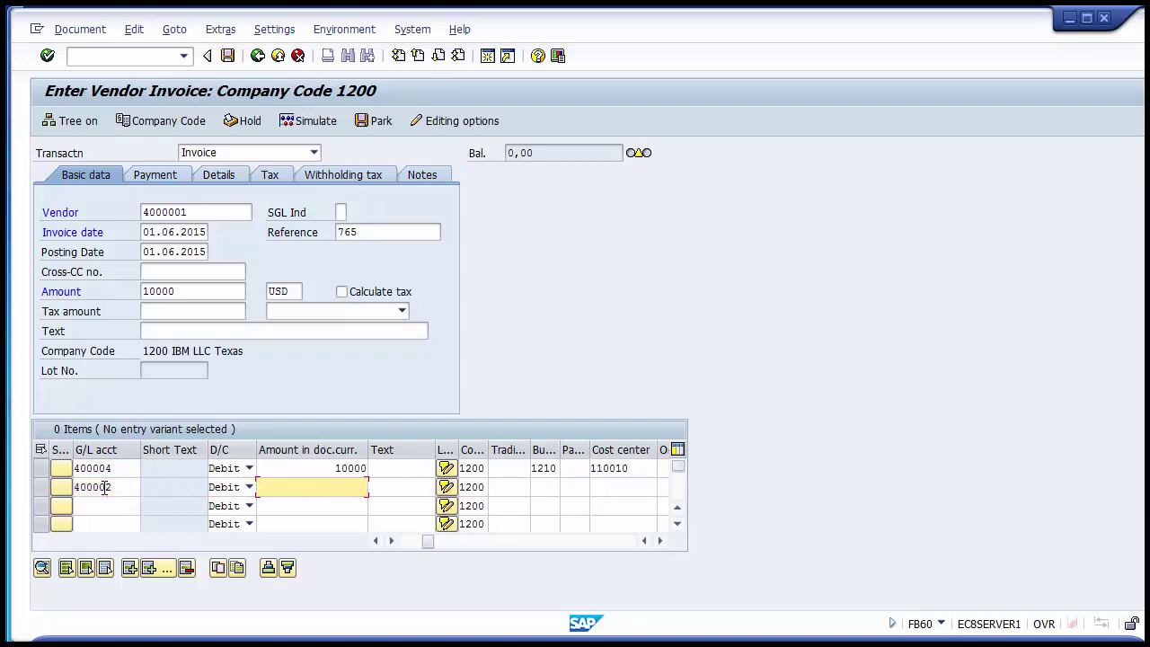
{"action": "key", "text": "Tab"}
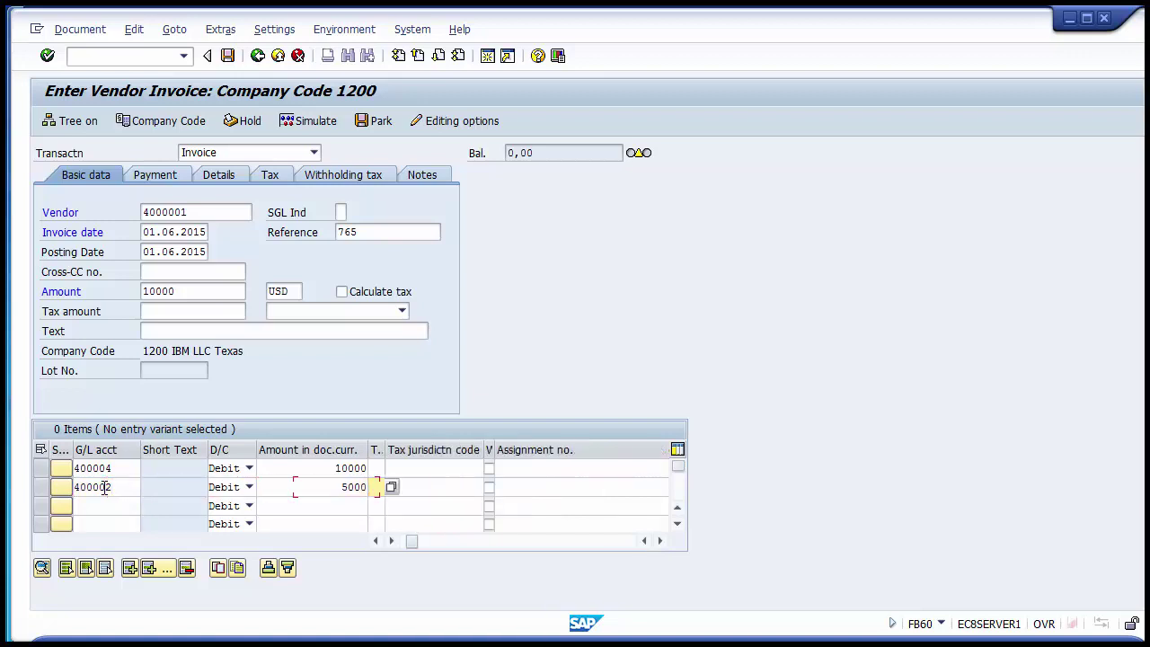
Assign business area 1220 to the second line item.
{"action": "key", "text": "Tab"}
{"action": "key", "text": "Tab"}
{"action": "key", "text": "Tab"}
{"action": "key", "text": "Tab"}
{"action": "key", "text": "Tab"}
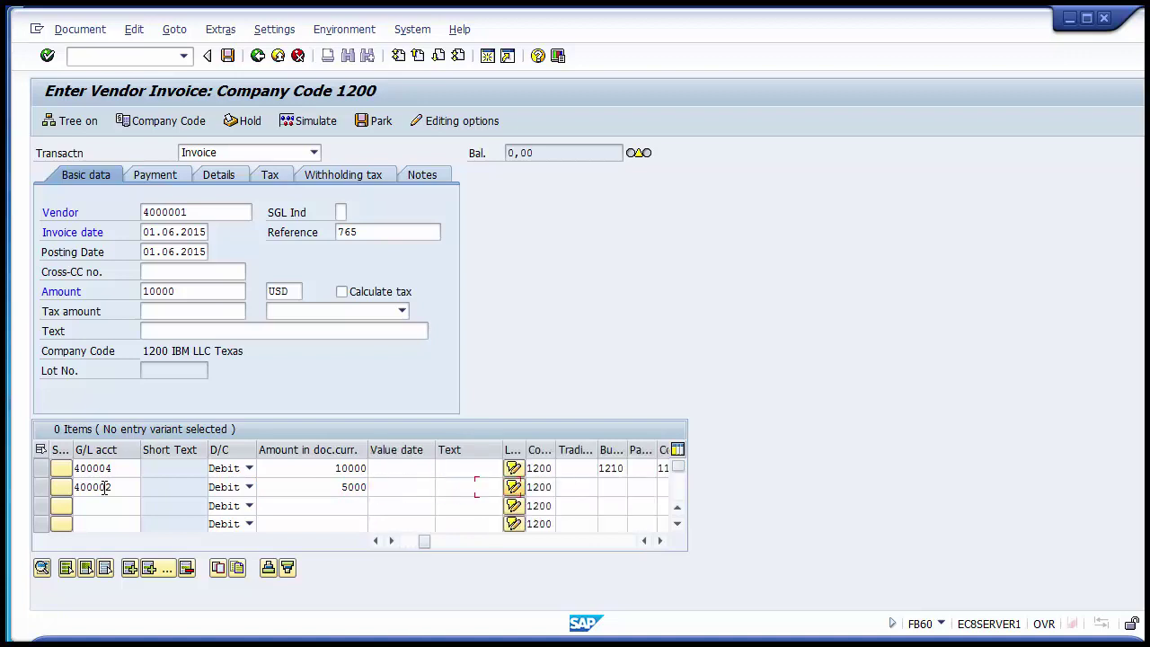
{"action": "type", "text": "1"}
{"action": "key", "text": "Down"}
{"action": "key", "text": "Down"}
{"action": "key", "text": "Return"}
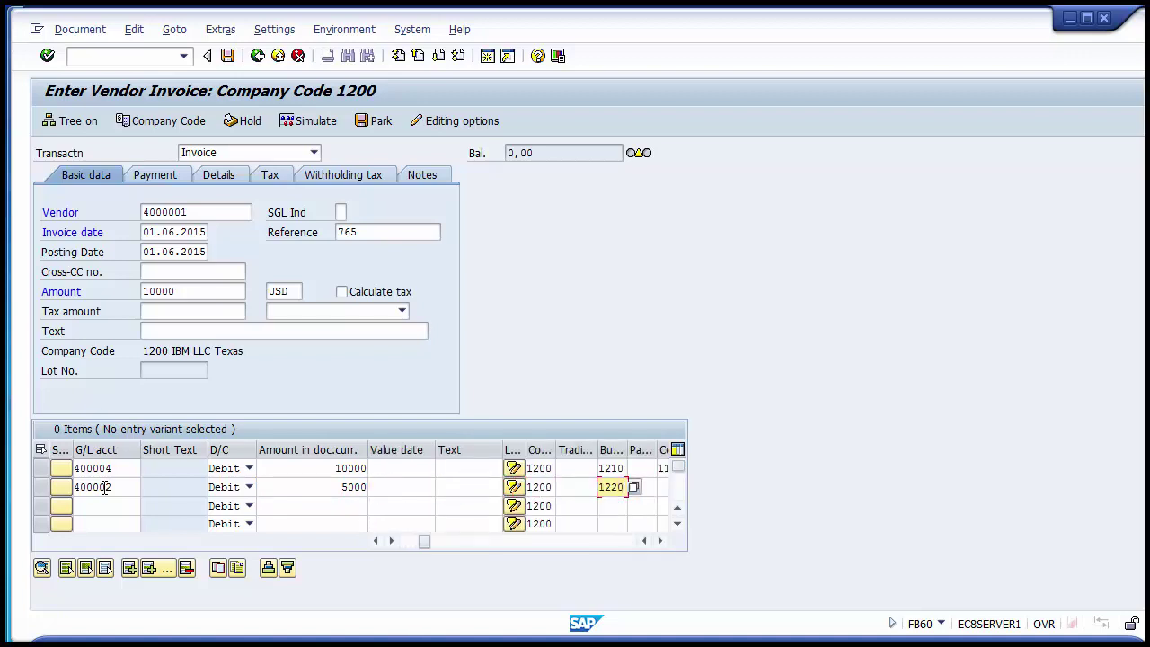
{"action": "key", "text": "Tab"}
{"action": "key", "text": "Tab"}
{"action": "key", "text": "BackSpace"}
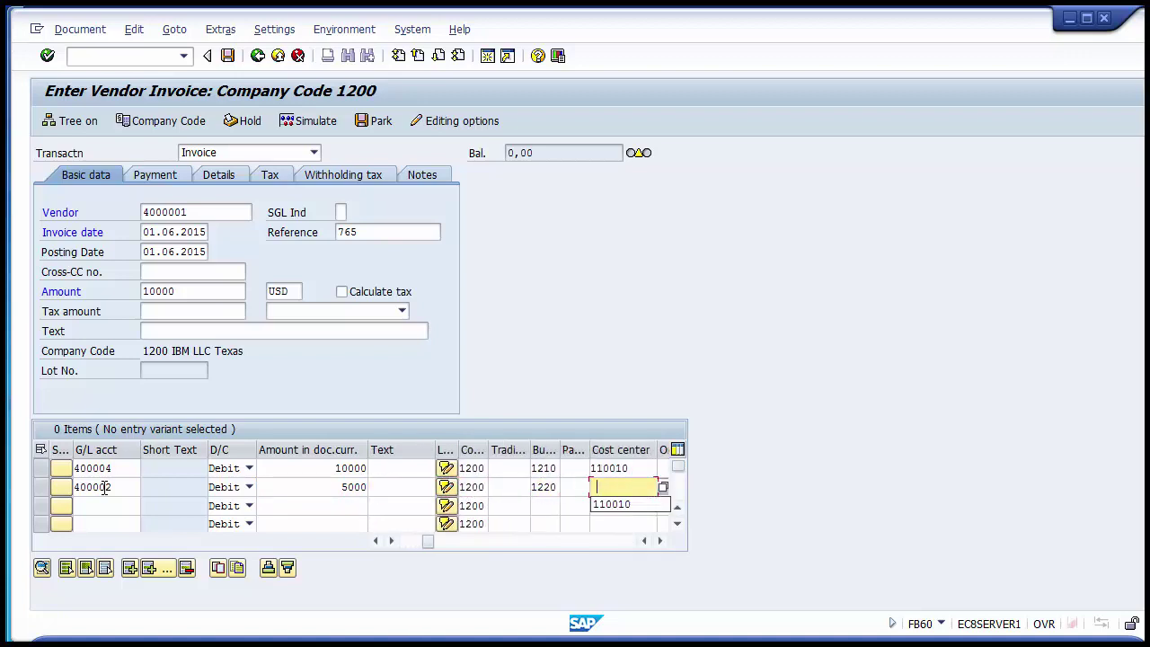
{"action": "key", "text": "Down"}
{"action": "key", "text": "Return"}
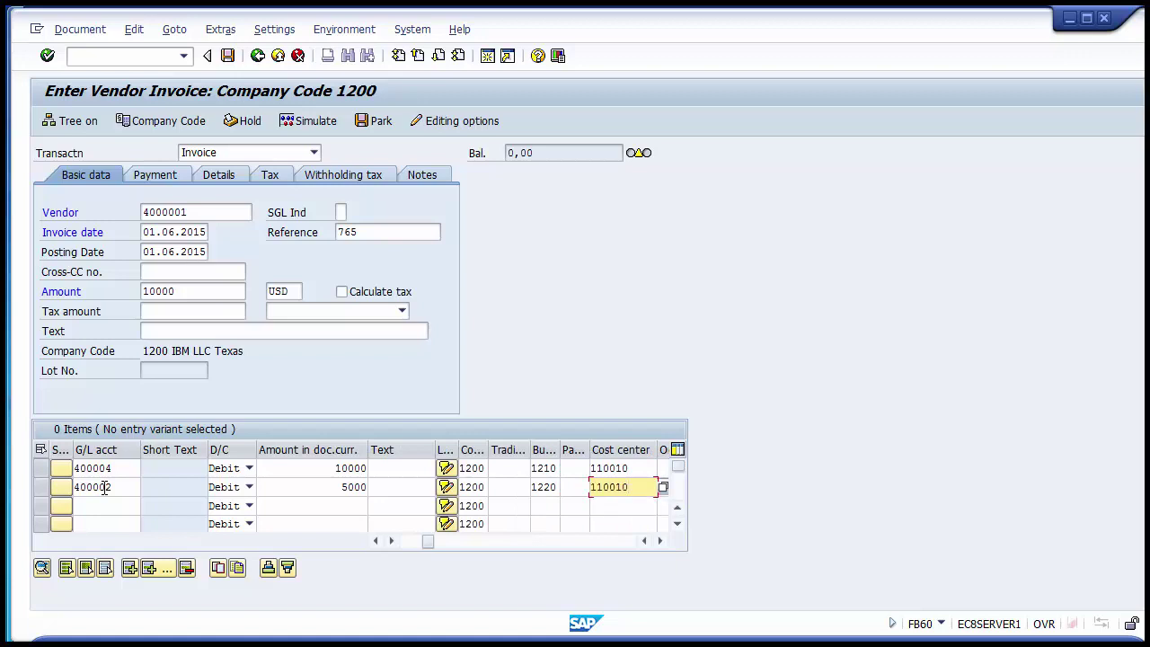
{"action": "key", "text": "BackSpace"}
{"action": "key", "text": "BackSpace"}
{"action": "key", "text": "Escape"}
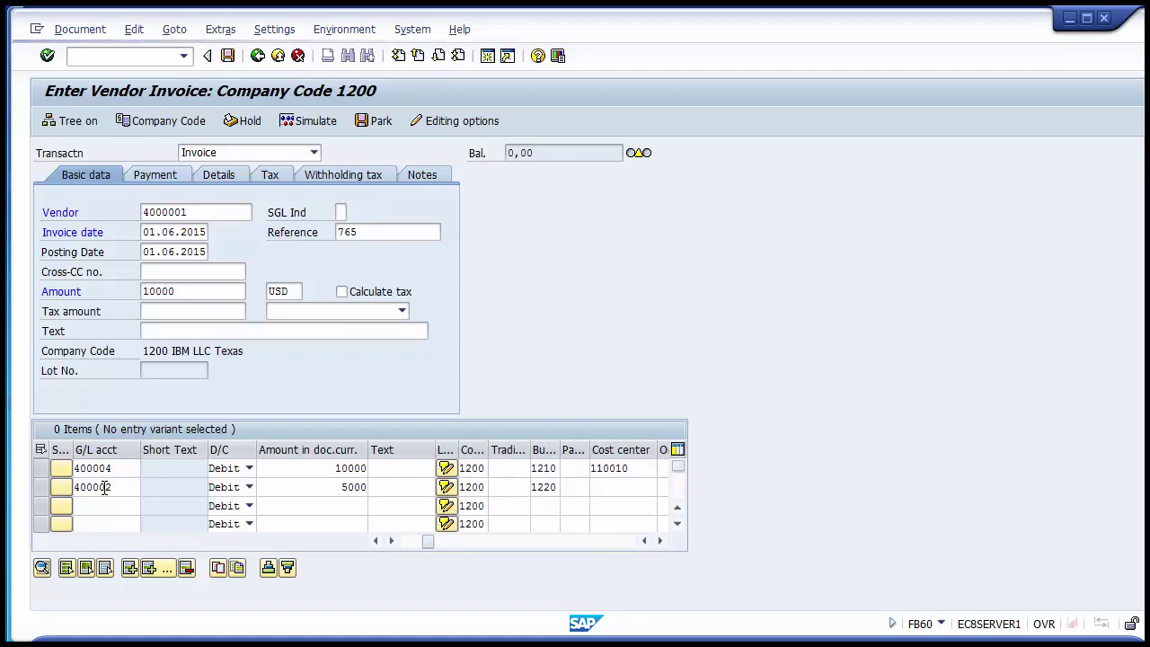
Look up the available cost centers and assign 110000 to the second line item.
{"action": "key", "text": "F4"}
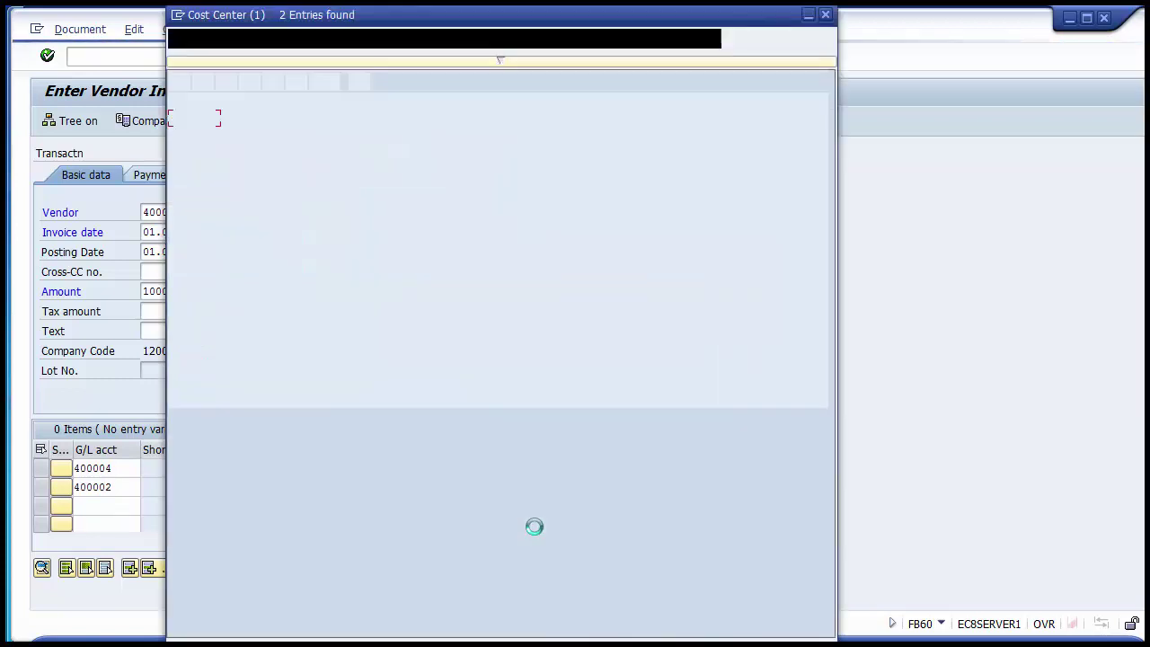
{"action": "key", "text": "Down"}
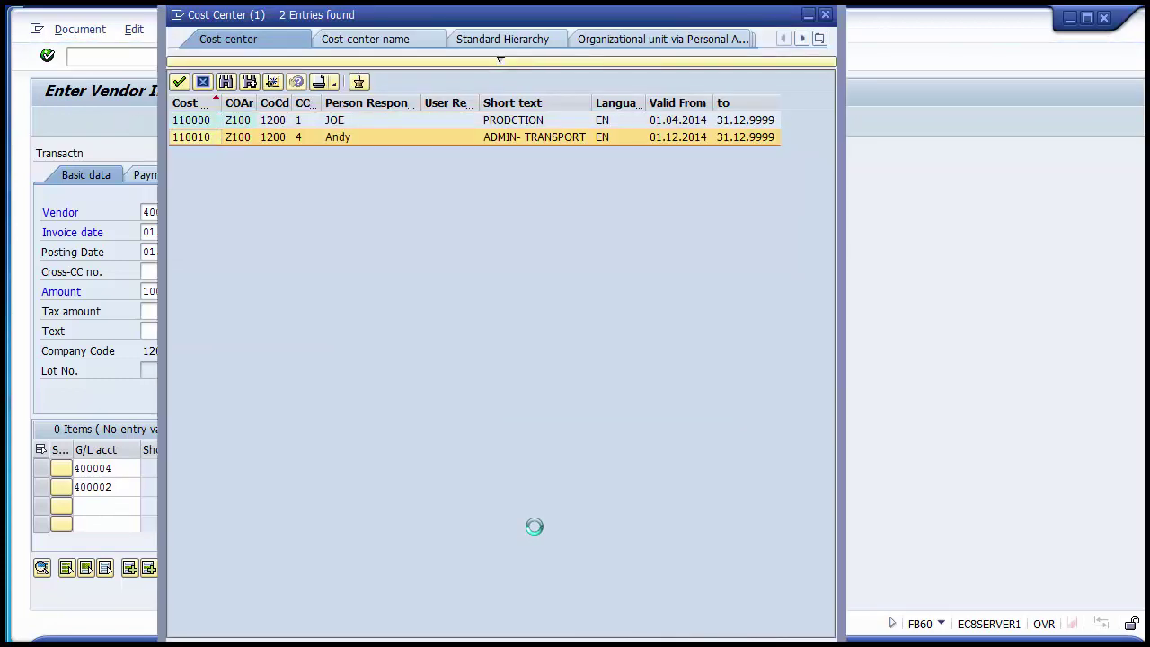
{"action": "key", "text": "Return"}
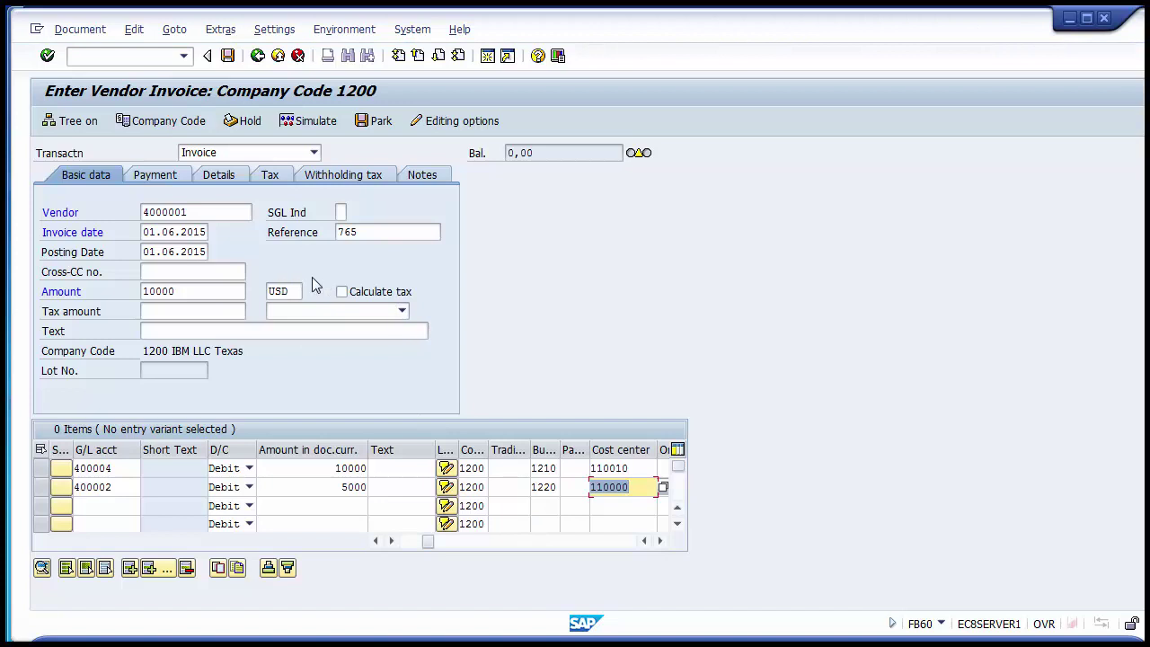
Run a simulation of the invoice, accept the business area change, and correct the invoice amount to 15.000,00 USD.
{"action": "left_click", "coordinate": [300, 130]}
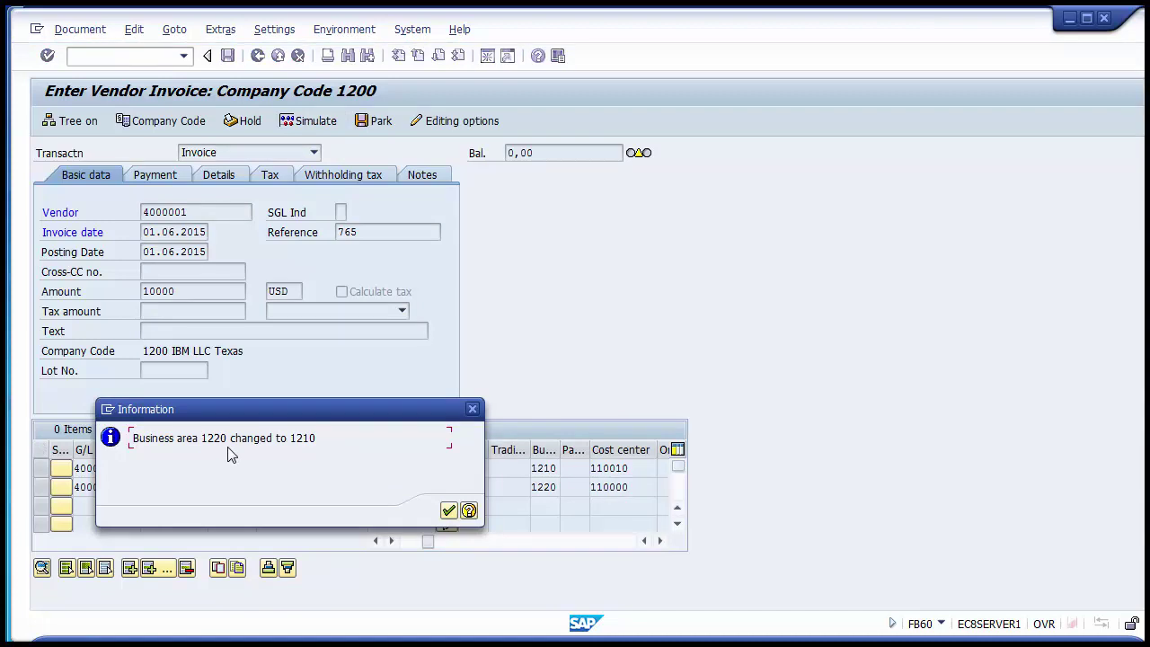
{"action": "key", "text": "Return"}
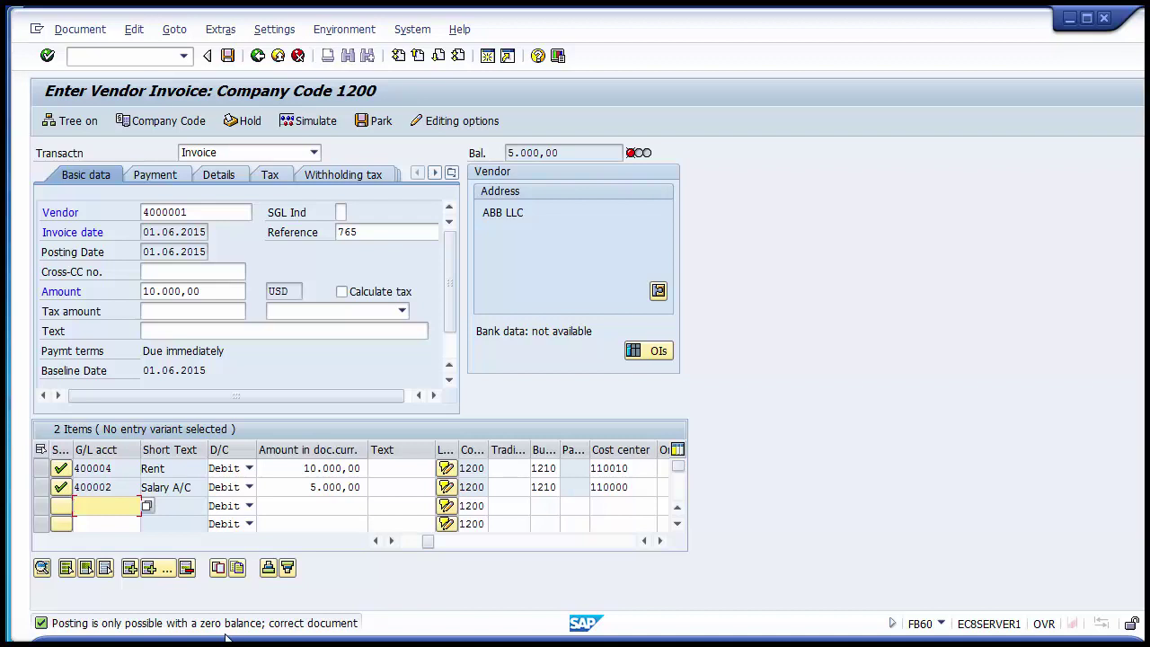
{"action": "left_click", "coordinate": [151, 291]}
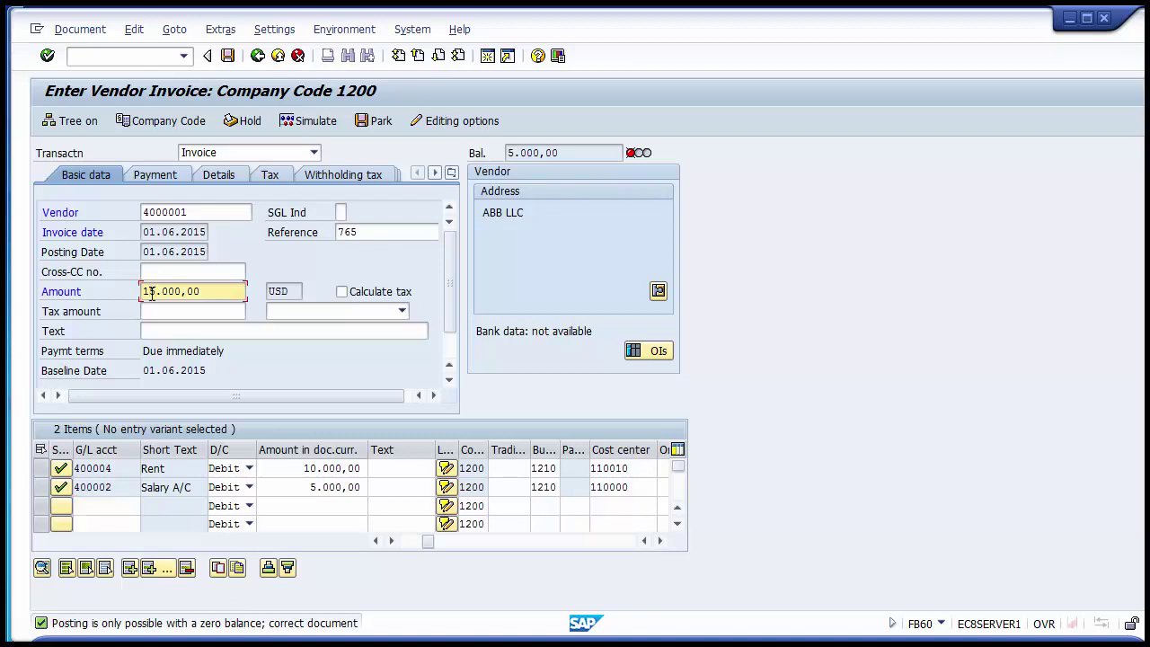
{"action": "key", "text": "Return"}
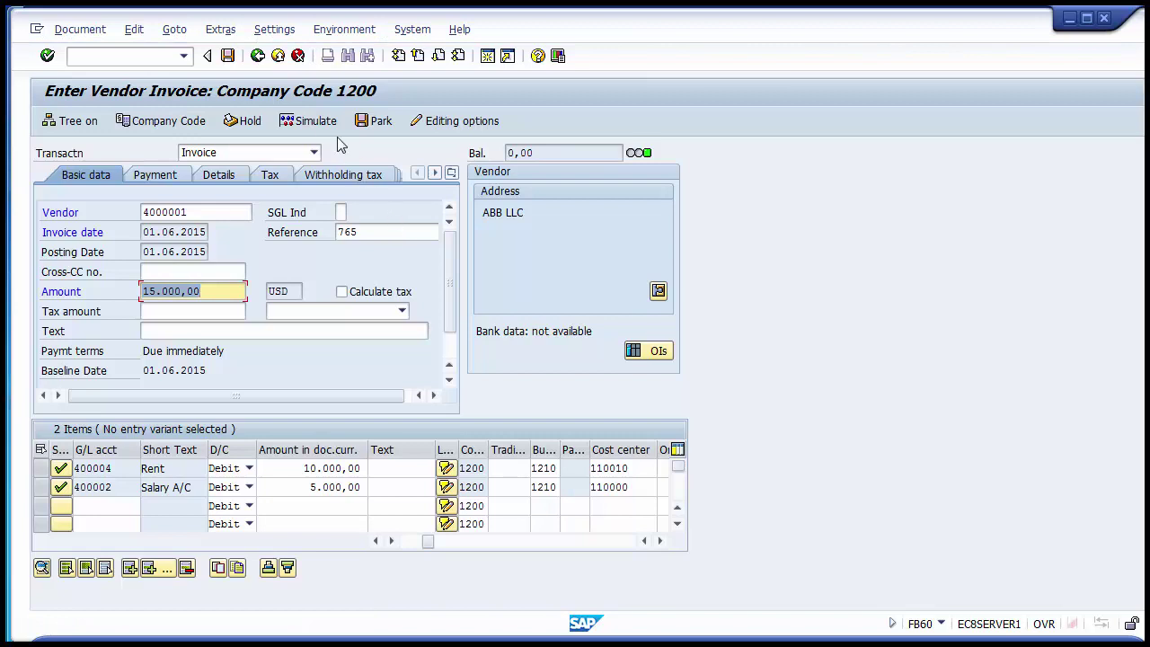
Simulate the corrected vendor invoice and try to post it.
{"action": "left_click", "coordinate": [316, 121]}
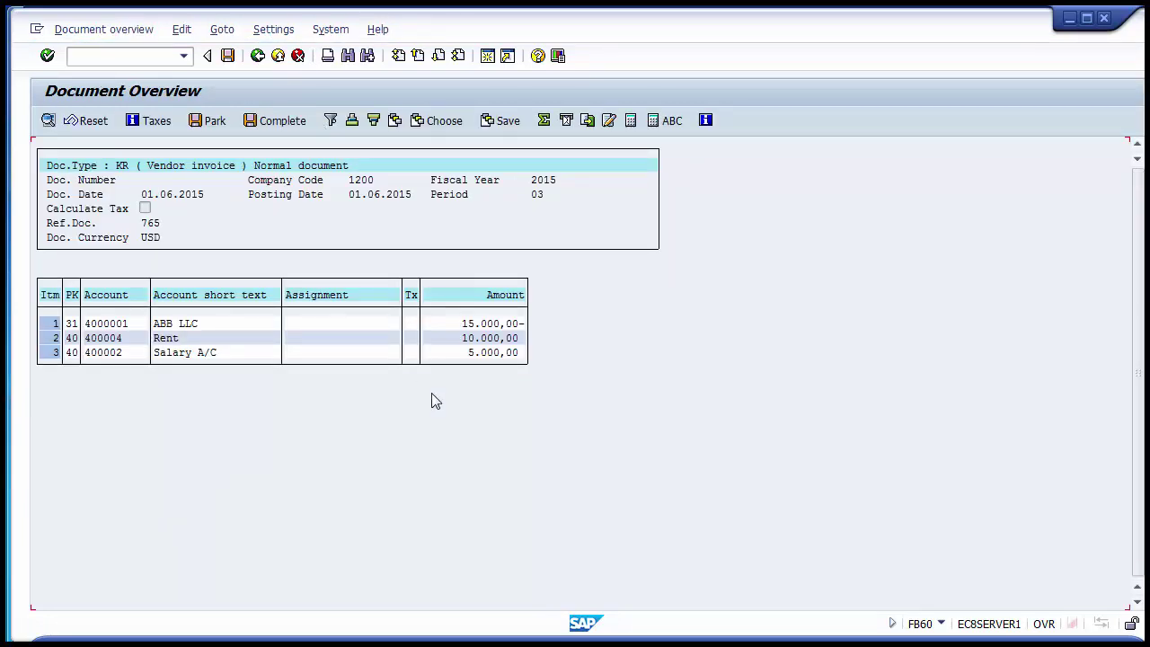
{"action": "left_click", "coordinate": [228, 59]}
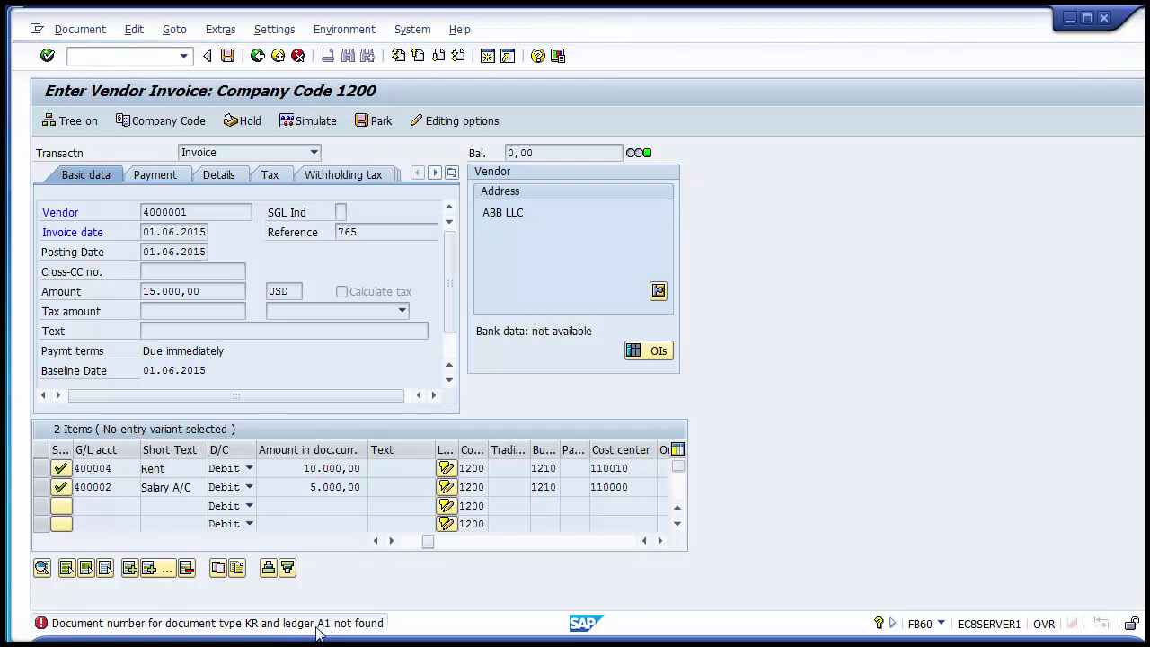
Follow the posting error's help to Define Document Types for General Ledger View and open it for ledger A1.
{"action": "double_click", "coordinate": [316, 626]}
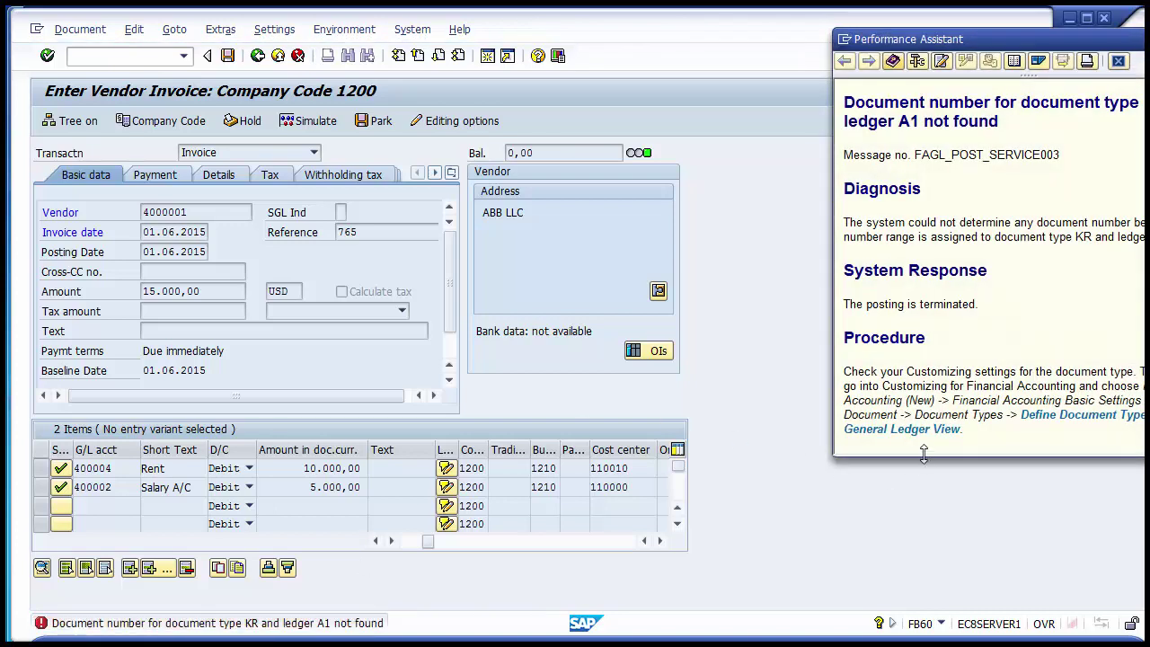
{"action": "left_click", "coordinate": [926, 434]}
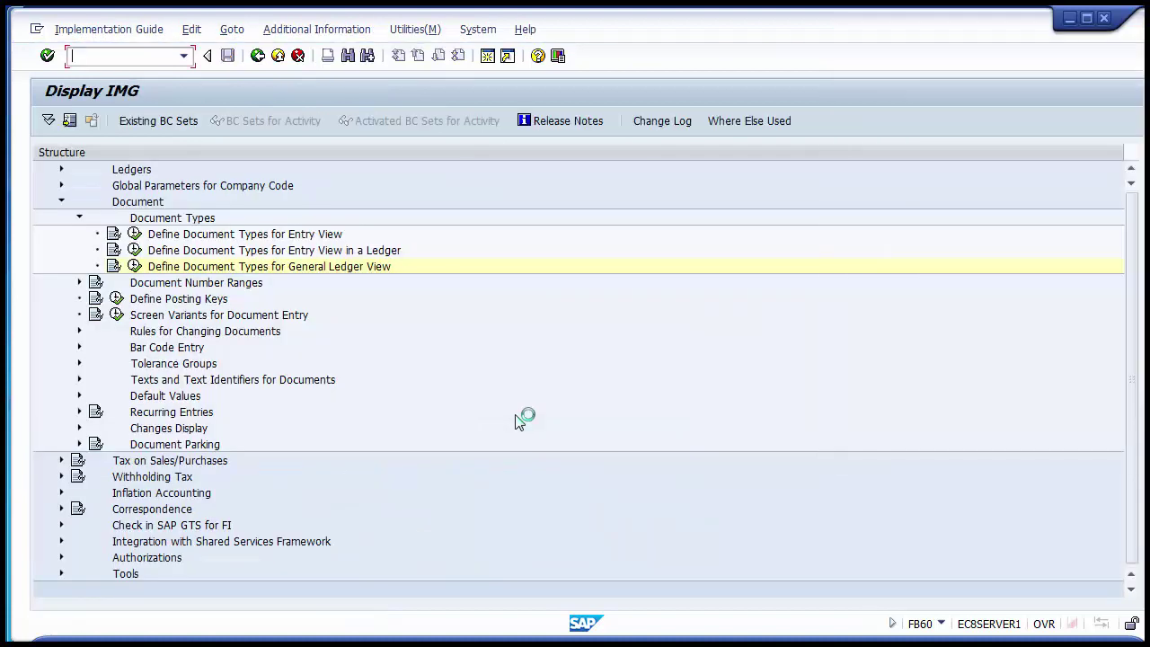
{"action": "left_click", "coordinate": [135, 267]}
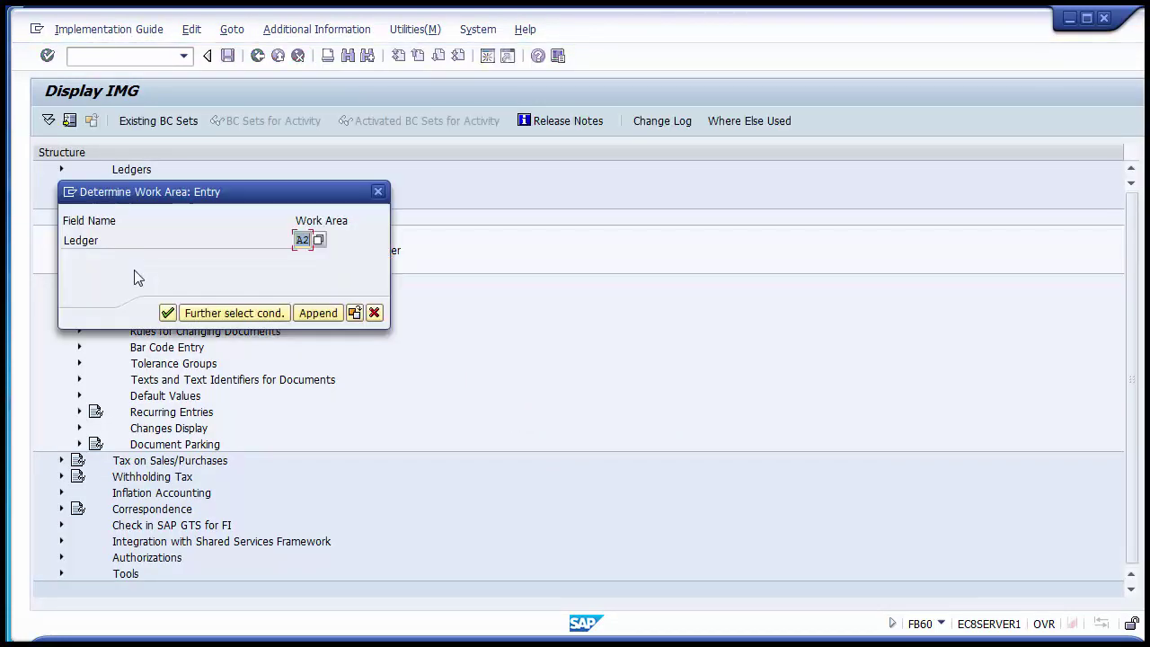
{"action": "type", "text": "A1"}
{"action": "key", "text": "Return"}
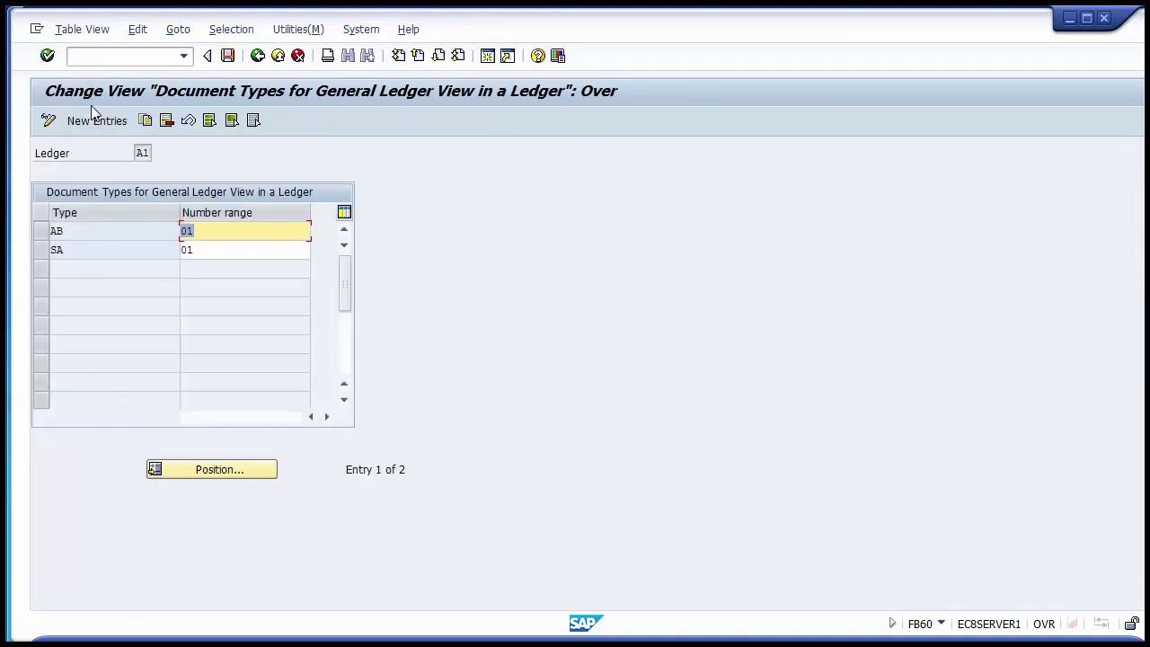
Add document type KR with number range 01 for ledger A1 and save it under the FI - New GL configuration request.
{"action": "left_click", "coordinate": [94, 120]}
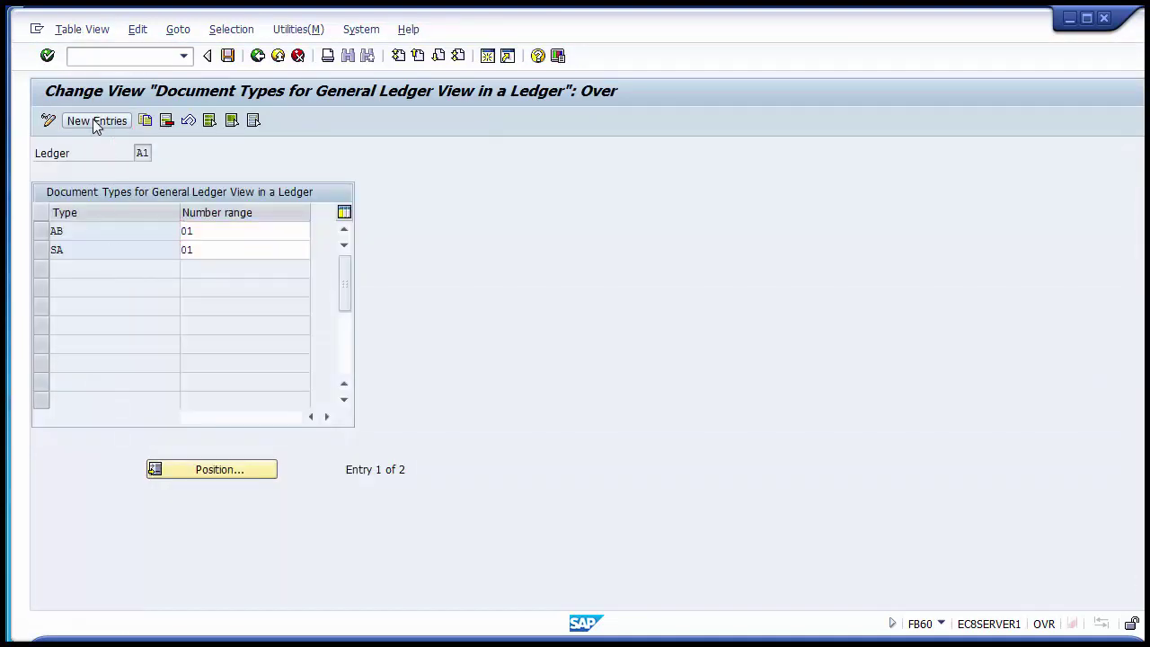
{"action": "key", "text": "Tab"}
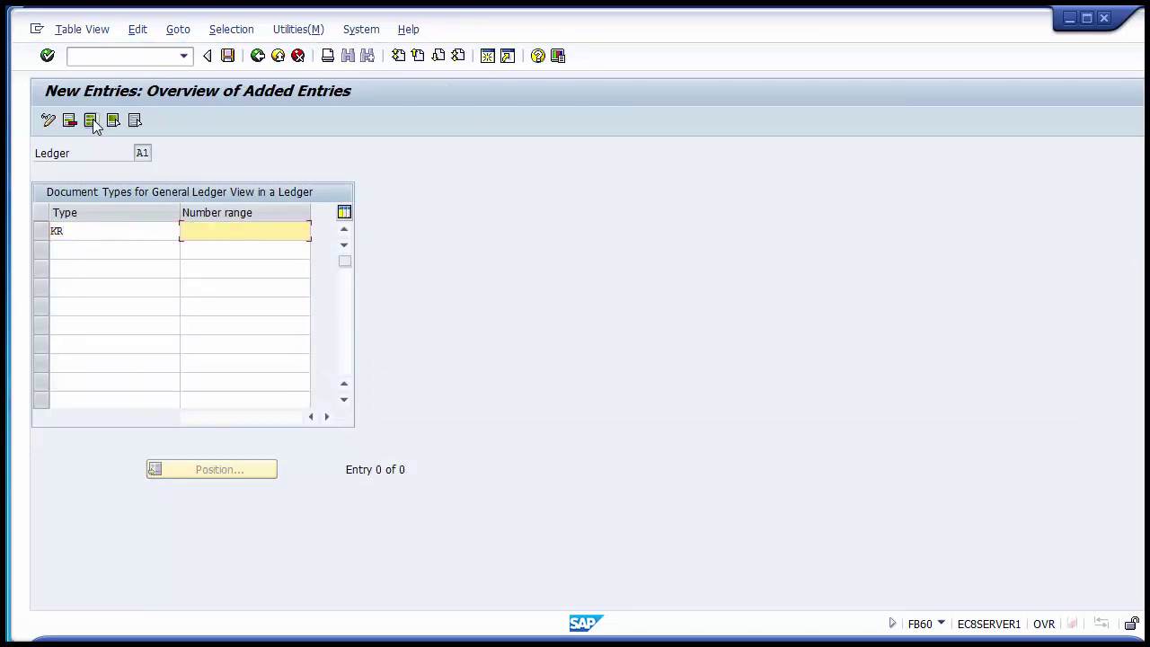
{"action": "type", "text": "01"}
{"action": "key", "text": "Return"}
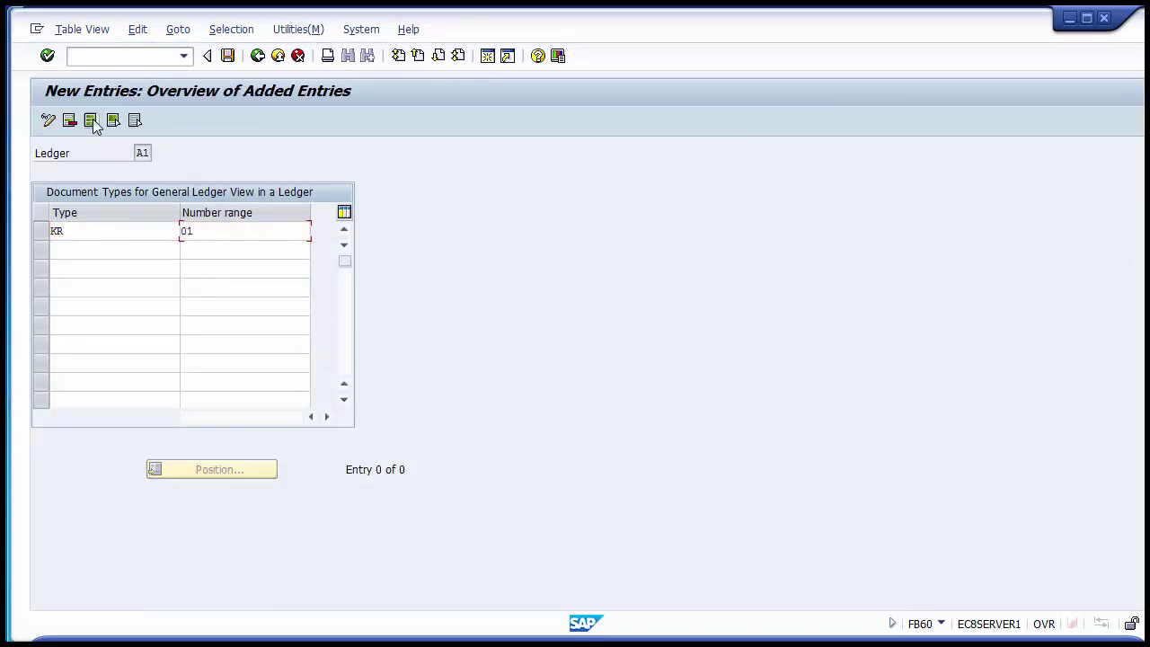
{"action": "left_click", "coordinate": [228, 55]}
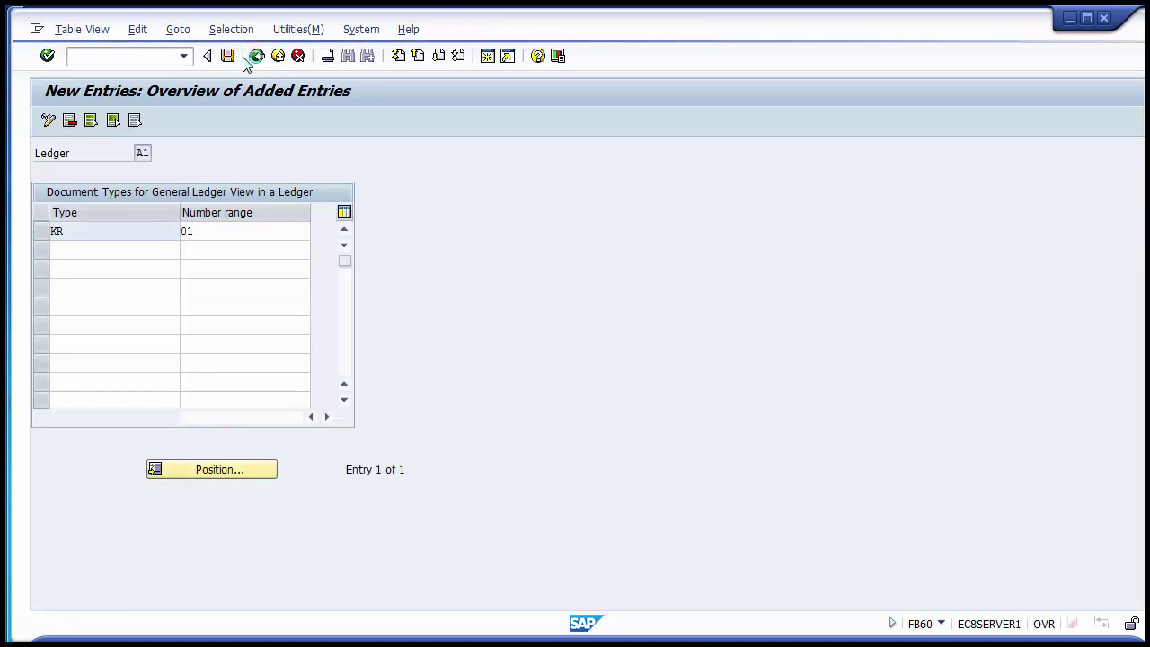
{"action": "left_click", "coordinate": [258, 56]}
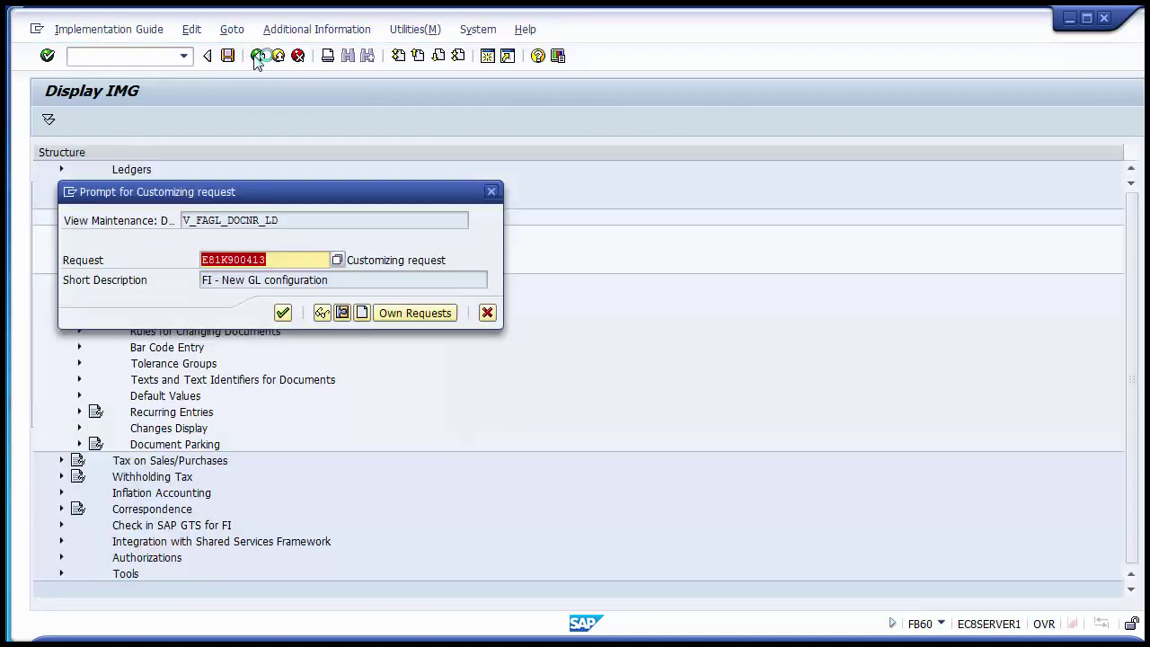
{"action": "left_click", "coordinate": [281, 315]}
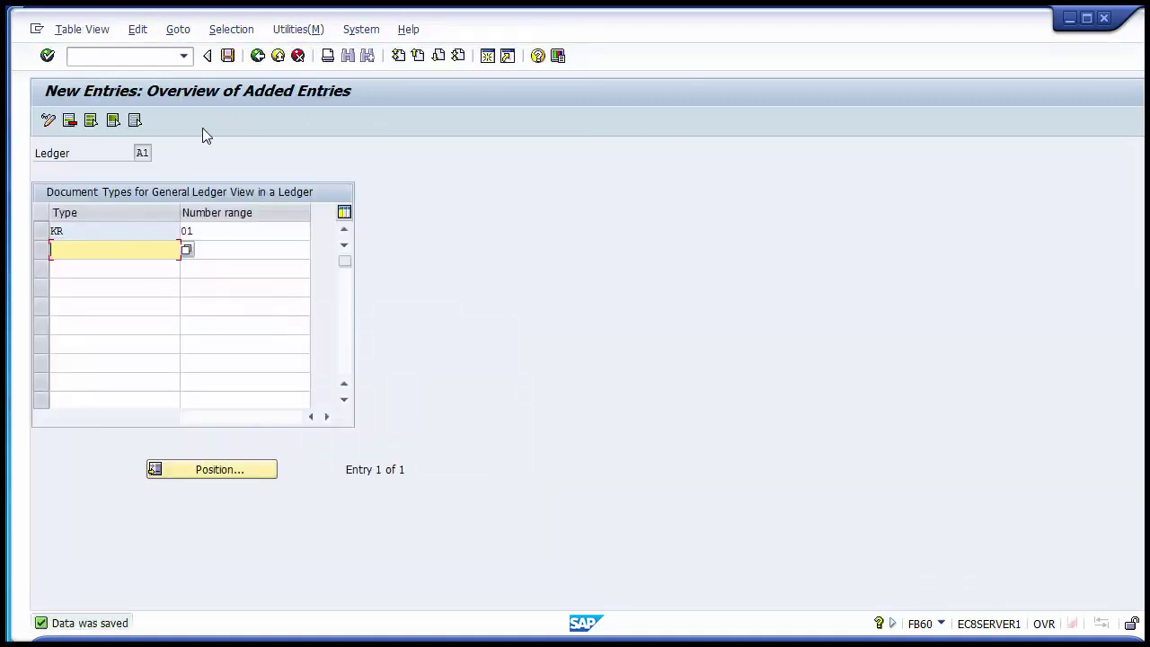
{"action": "left_click", "coordinate": [256, 59]}
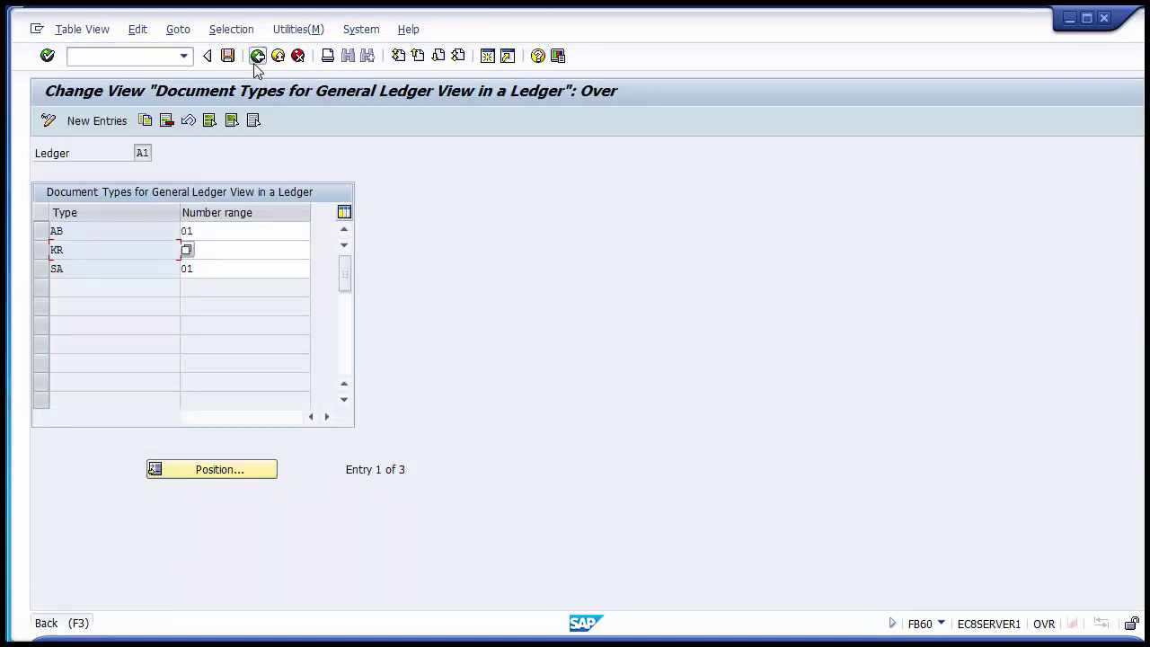
{"action": "left_click", "coordinate": [257, 57]}
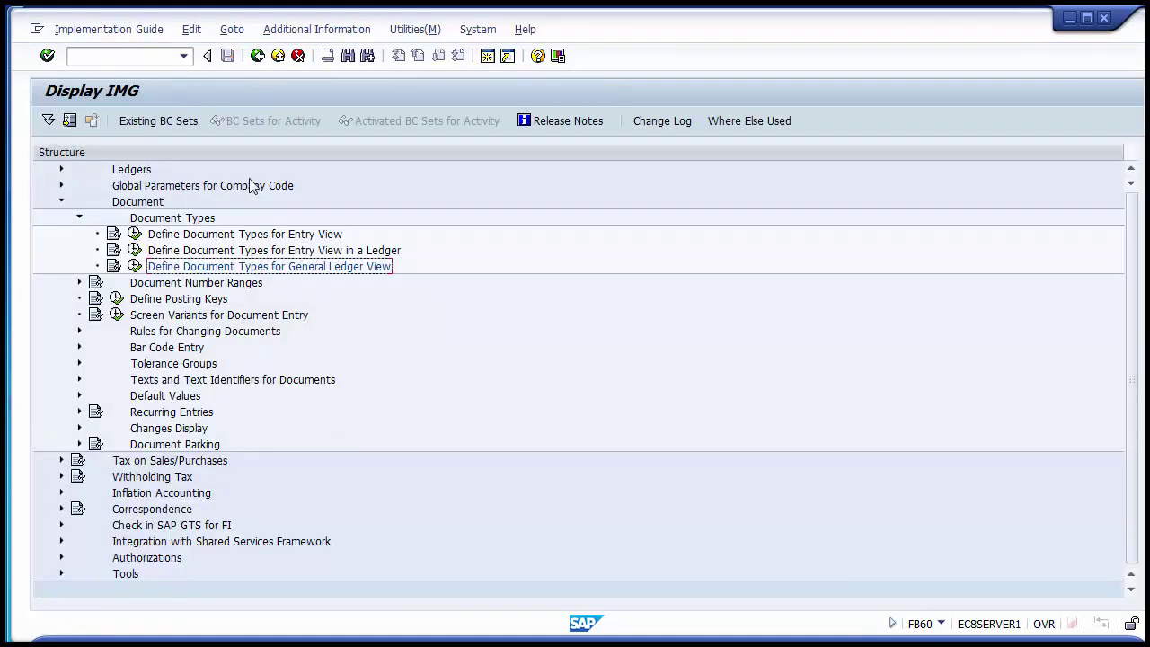
Define document type KR with number range 01 for the general ledger view of ledger A2 and save it under the same customizing request.
{"action": "left_click", "coordinate": [135, 267]}
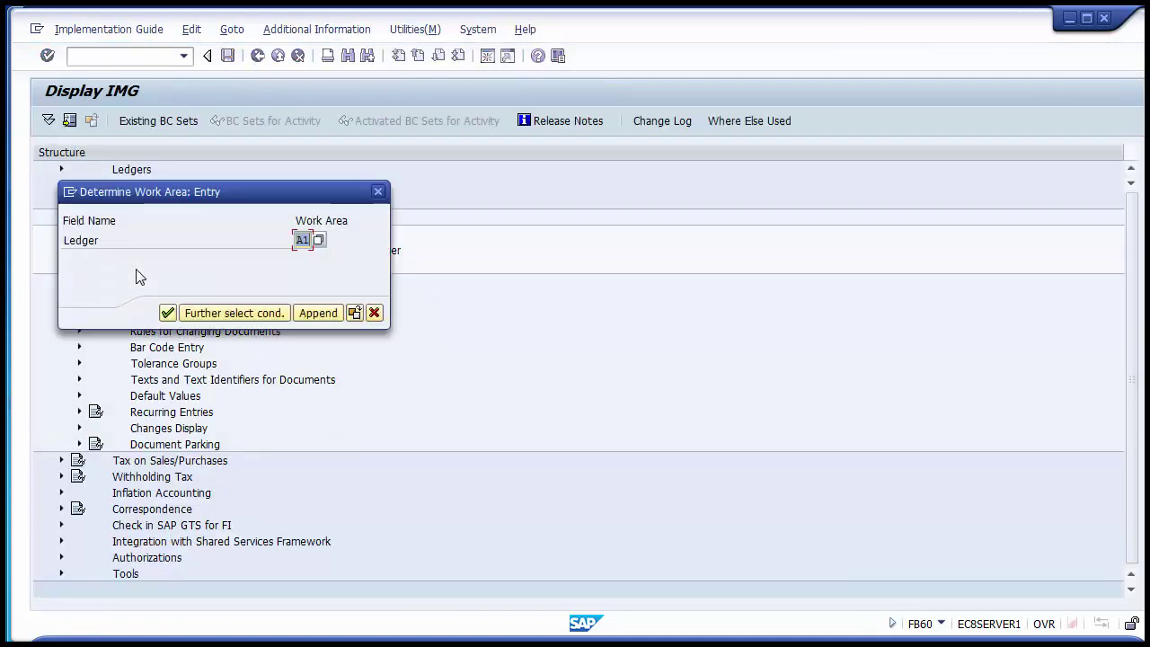
{"action": "type", "text": "A2"}
{"action": "key", "text": "Return"}
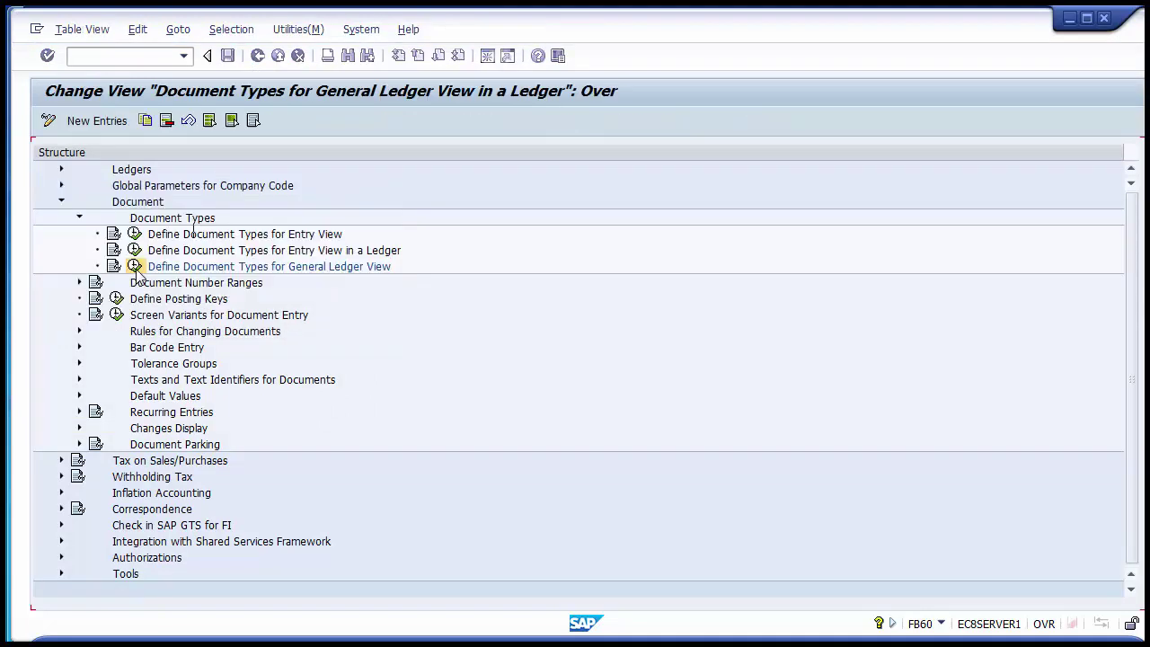
{"action": "left_click", "coordinate": [97, 121]}
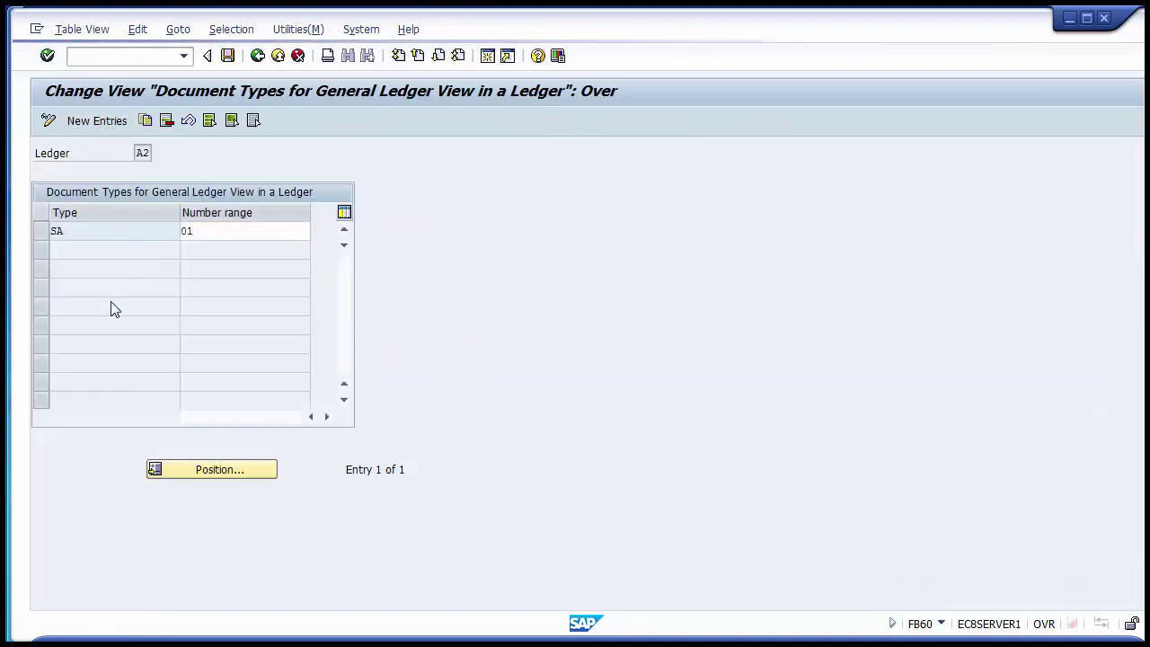
{"action": "type", "text": "KR"}
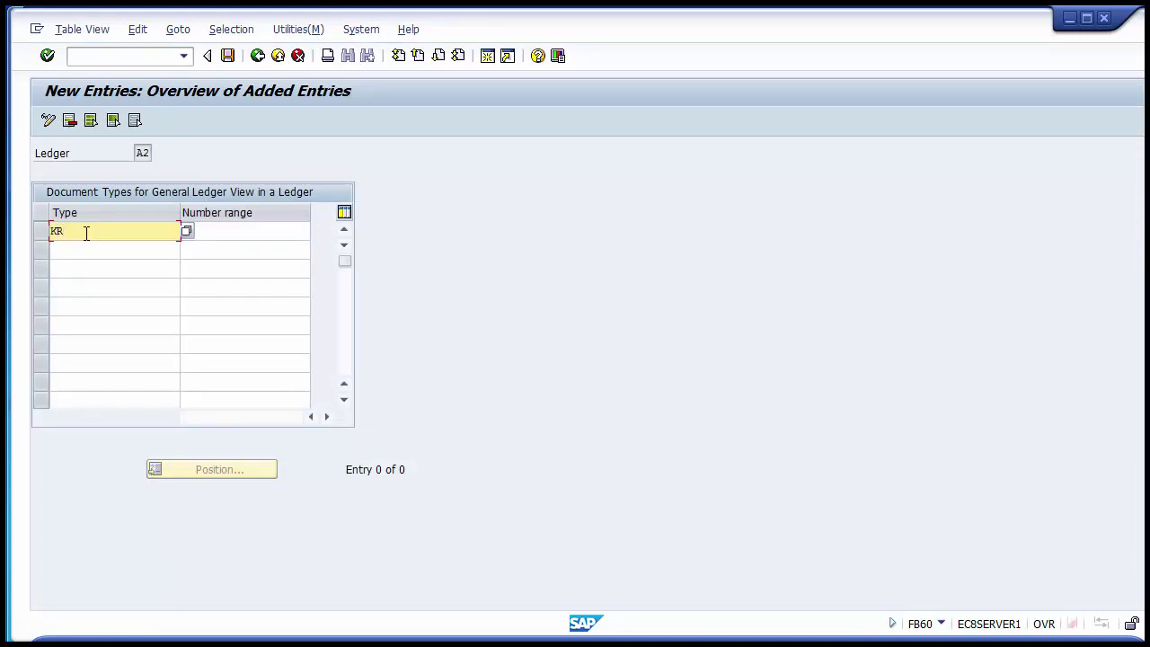
{"action": "key", "text": "Tab"}
{"action": "type", "text": "01"}
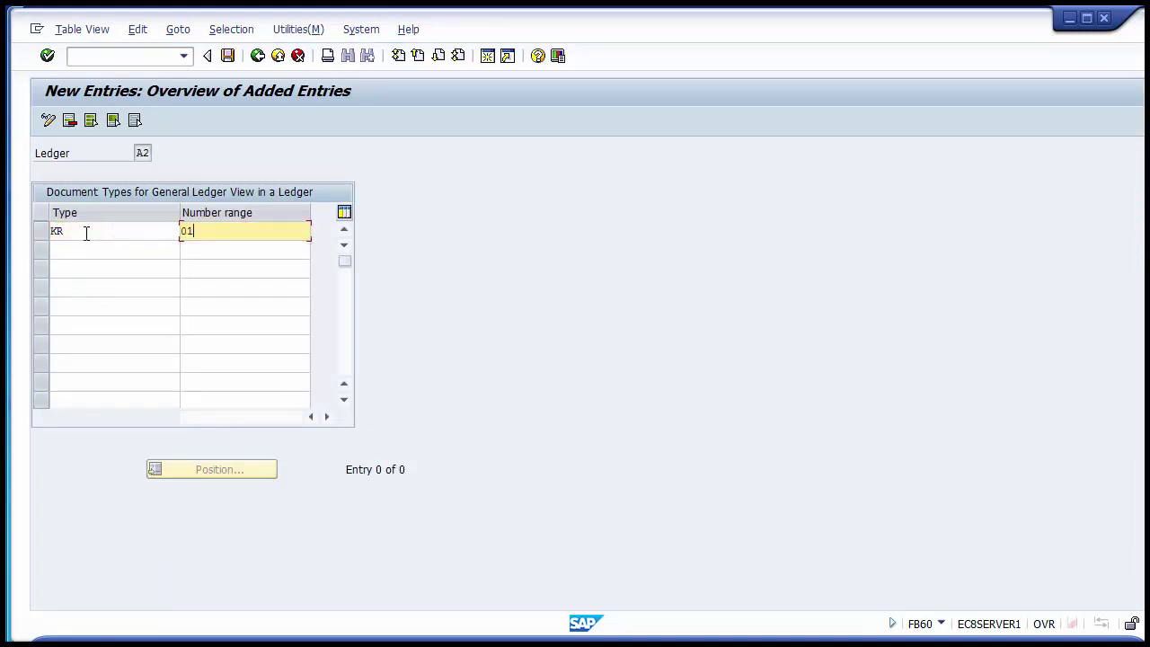
{"action": "key", "text": "Return"}
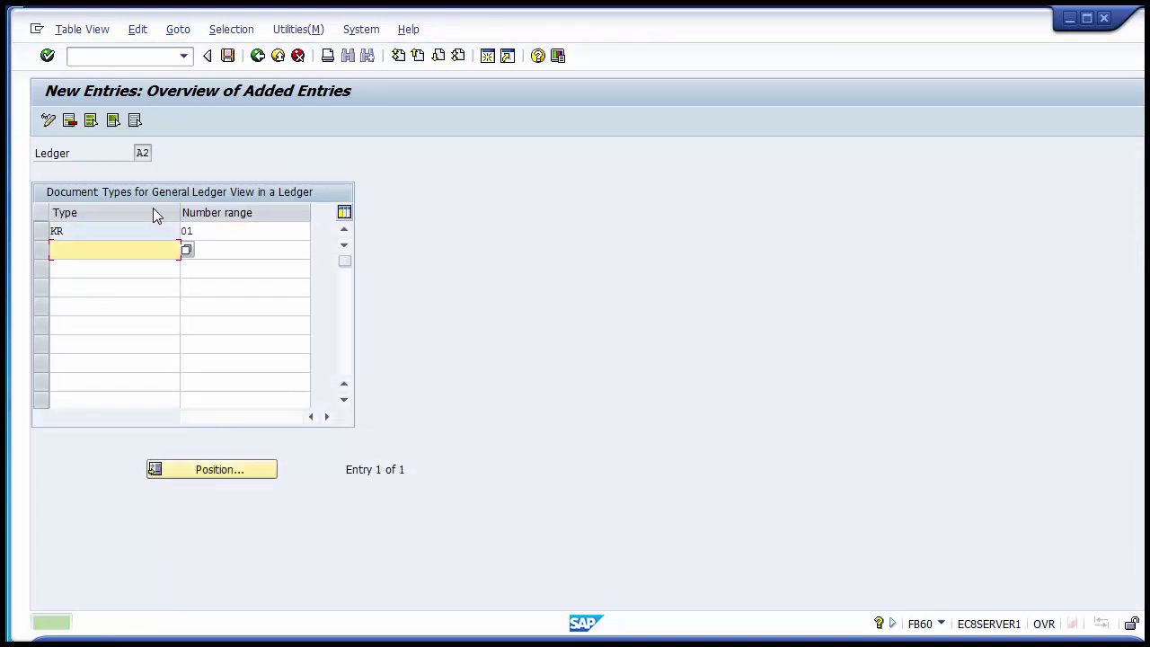
{"action": "left_click", "coordinate": [227, 56]}
{"action": "left_click", "coordinate": [257, 55]}
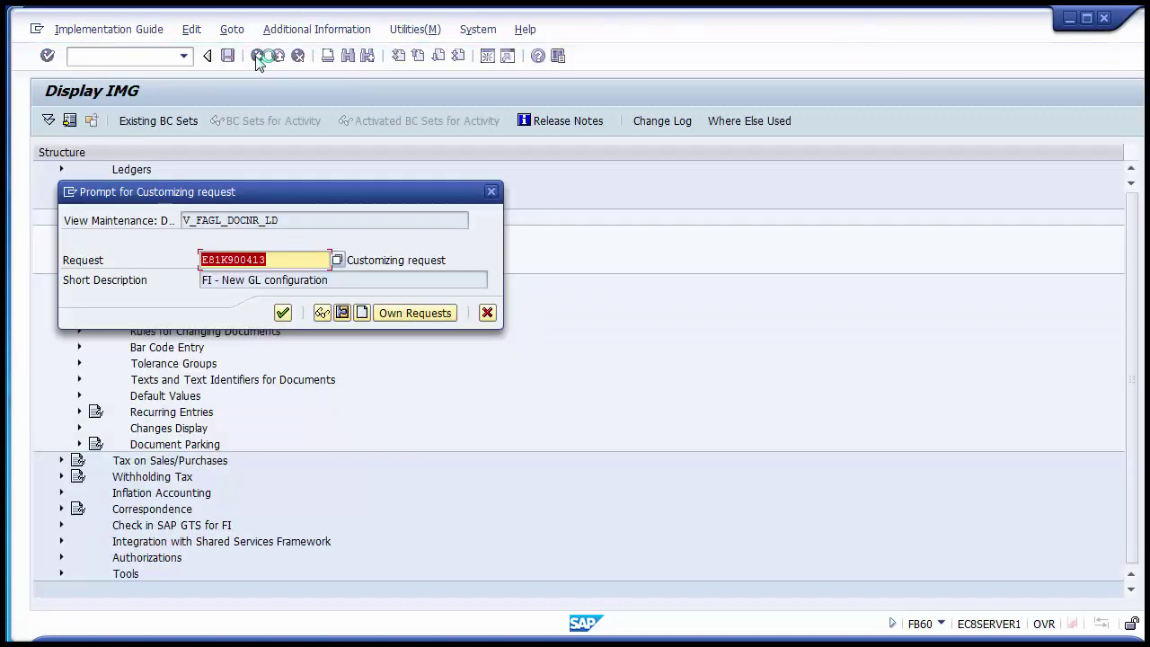
{"action": "left_click", "coordinate": [283, 313]}
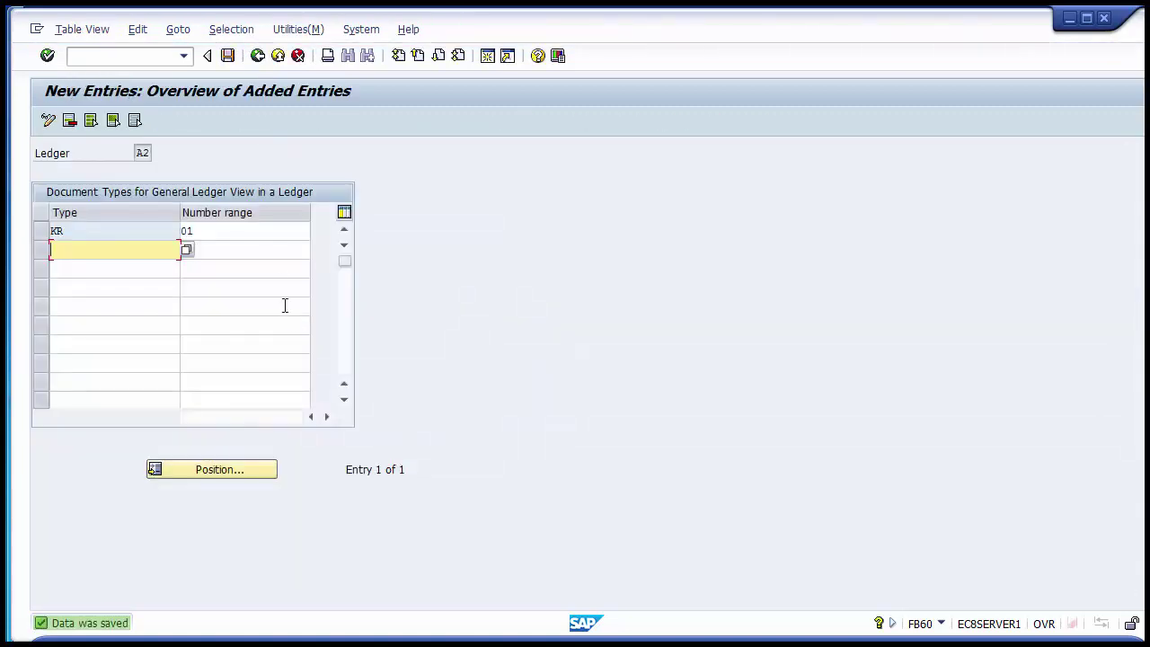
{"action": "left_click", "coordinate": [265, 66]}
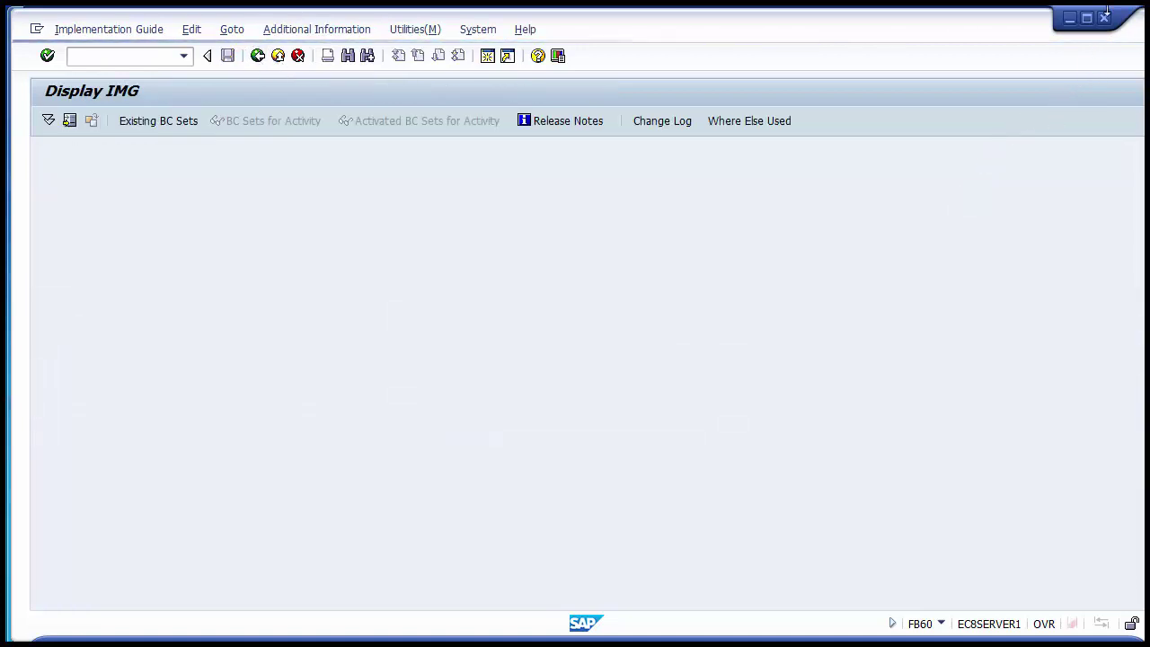
Close the customizing session, then simulate and post the 15.000,00 USD vendor invoice.
{"action": "left_click", "coordinate": [1103, 17]}
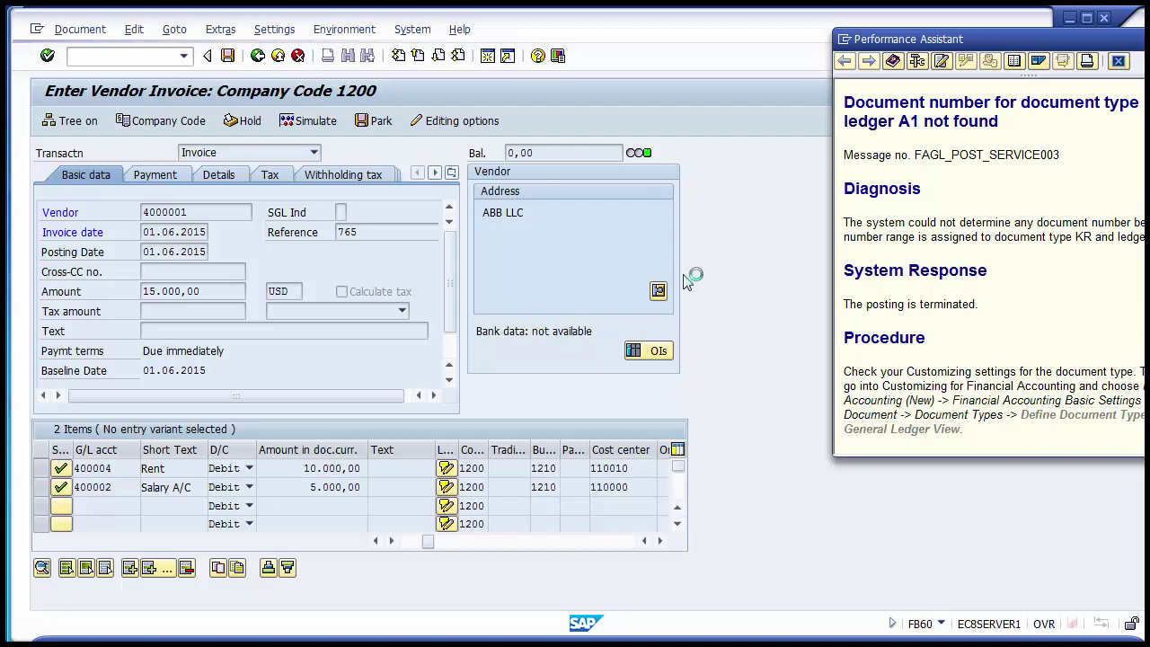
{"action": "left_click", "coordinate": [308, 120]}
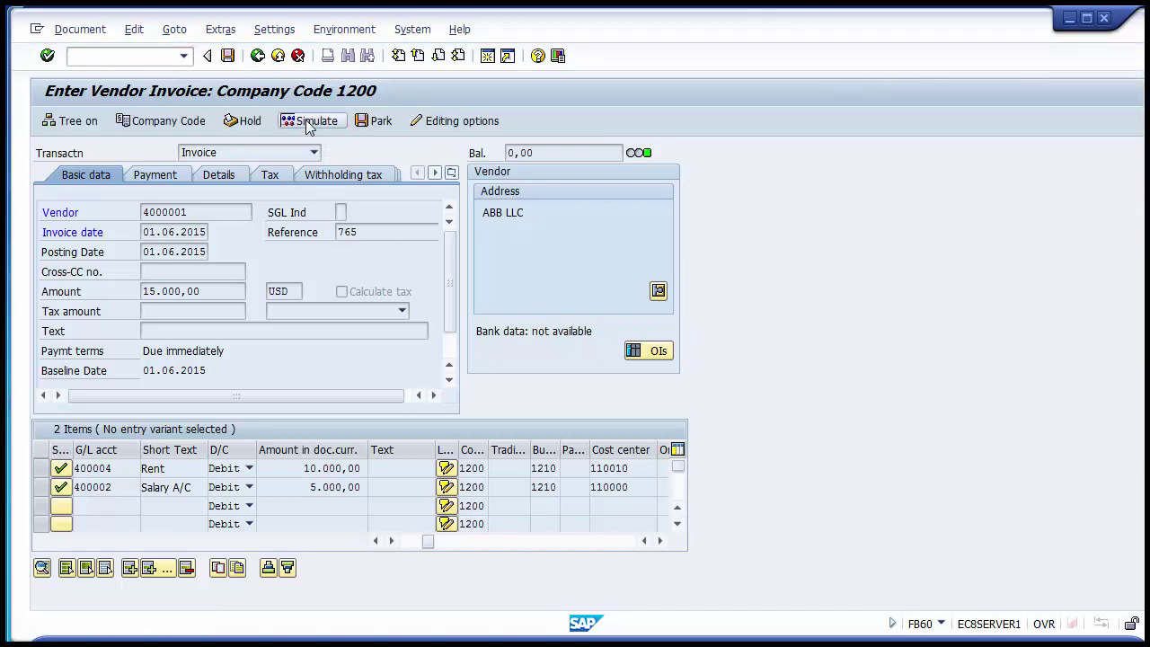
{"action": "left_click", "coordinate": [229, 56]}
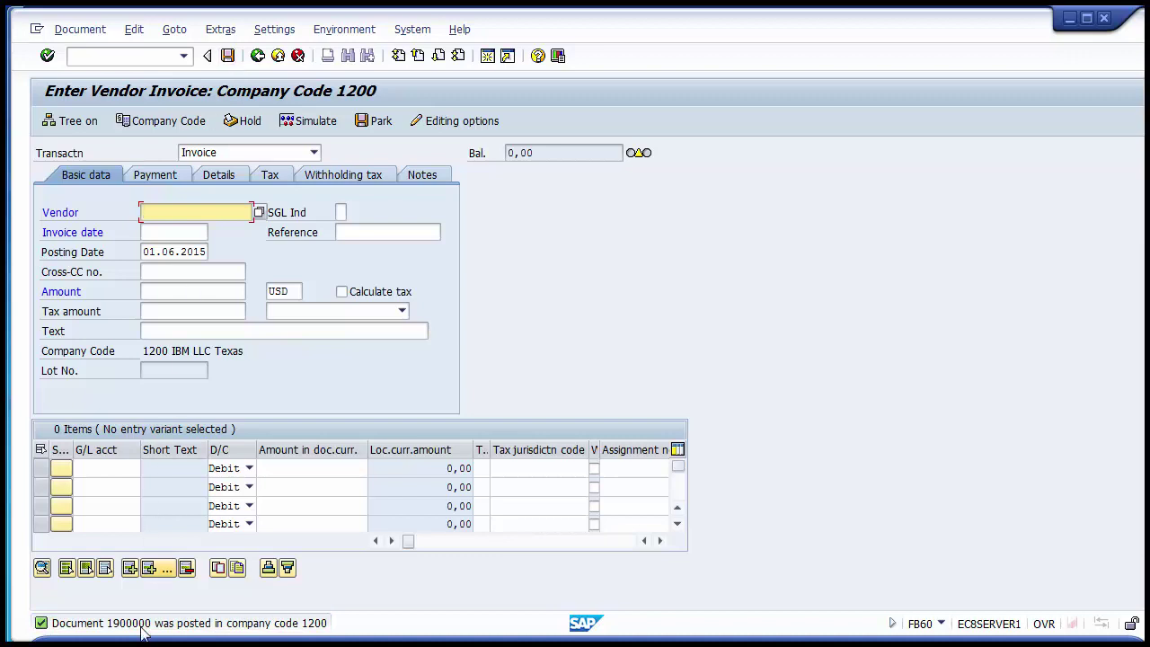
Display the posted vendor invoice document and examine the vendor line item in the data entry view.
{"action": "left_click", "coordinate": [127, 60]}
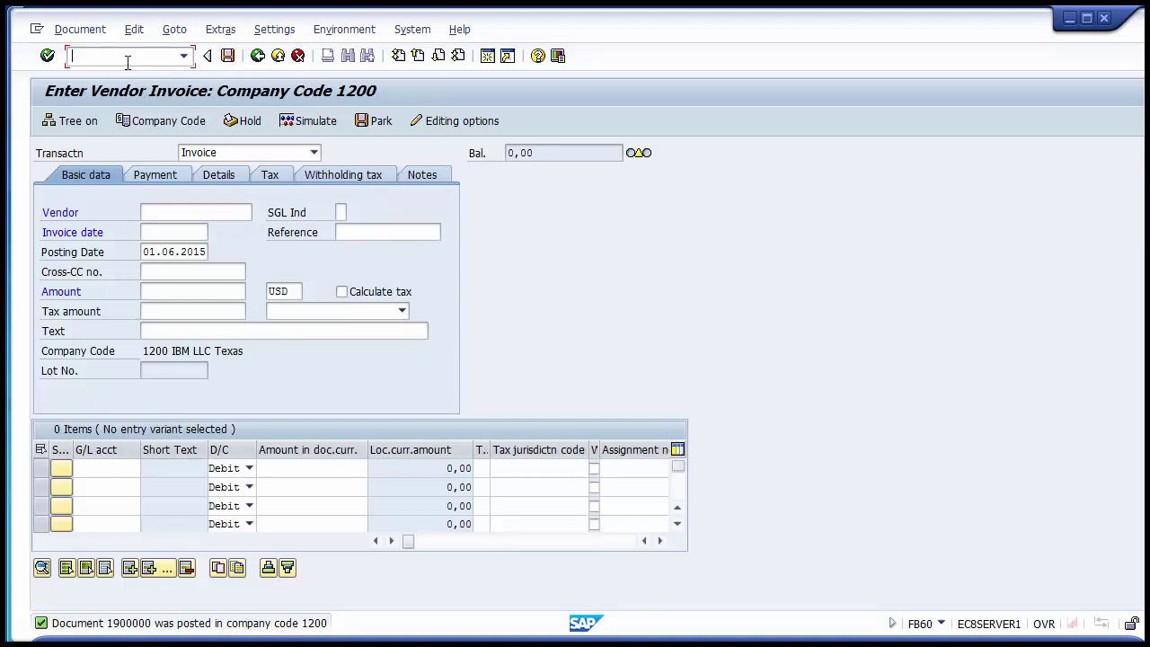
{"action": "left_click", "coordinate": [93, 34]}
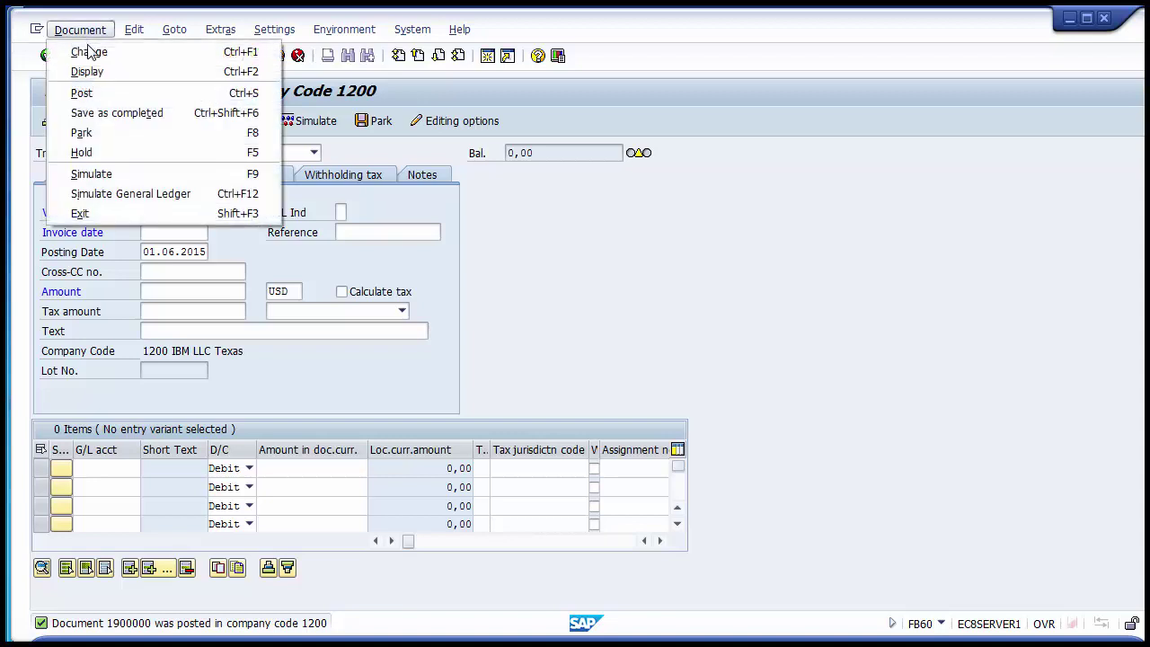
{"action": "left_click", "coordinate": [88, 71]}
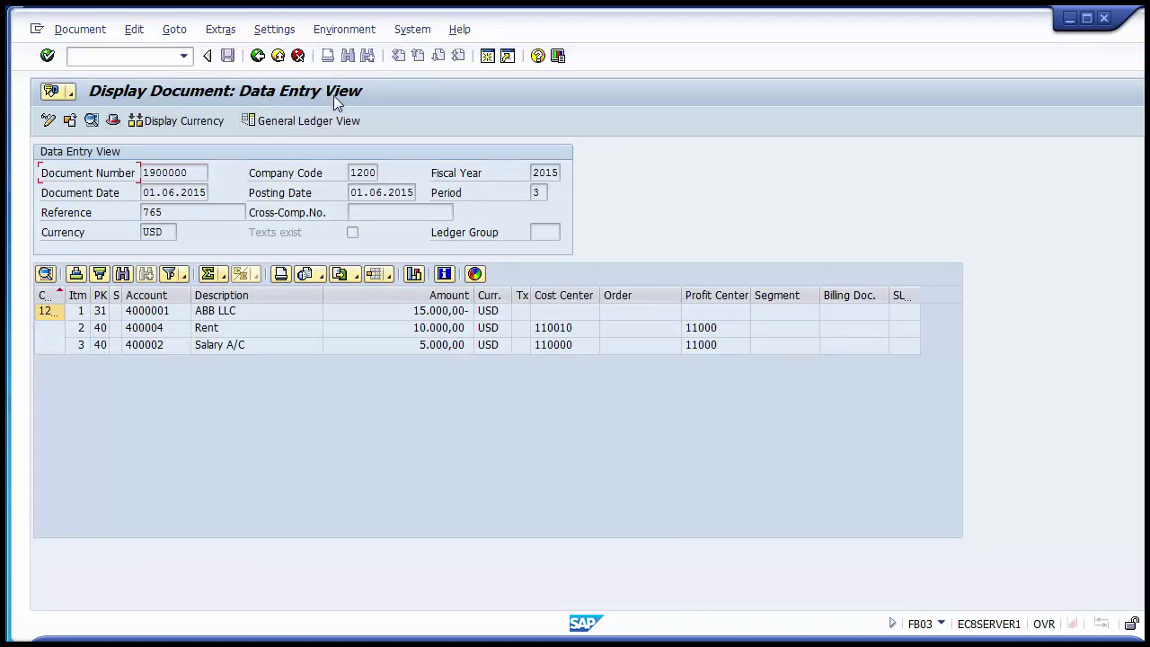
{"action": "left_click", "coordinate": [239, 315]}
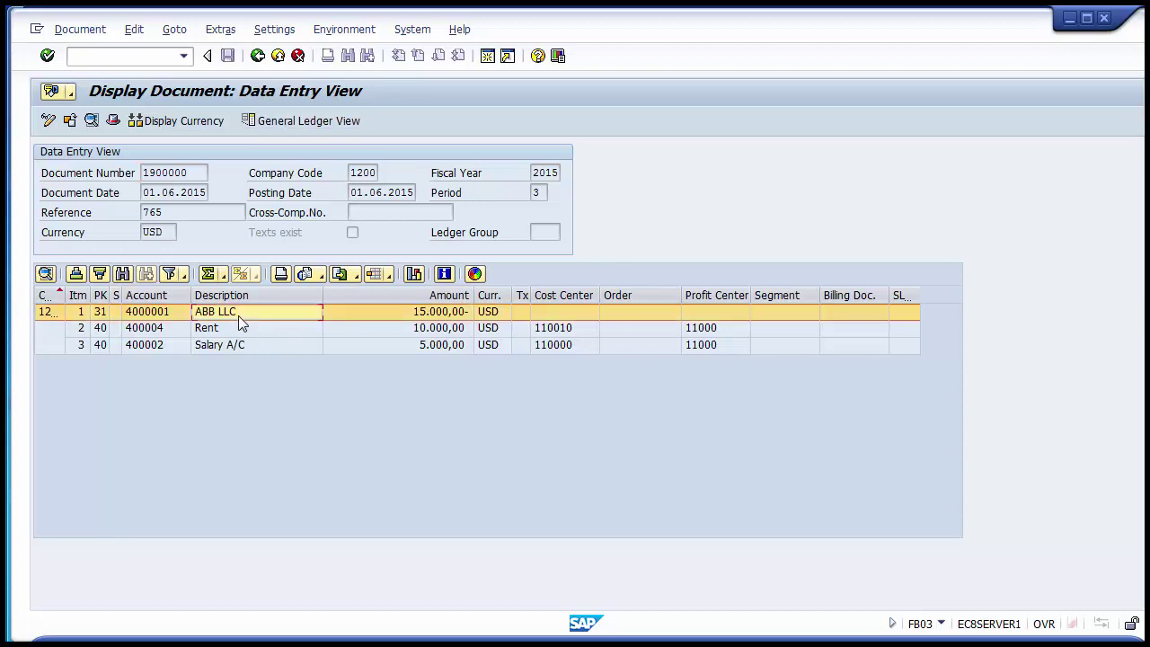
{"action": "left_click", "coordinate": [153, 316]}
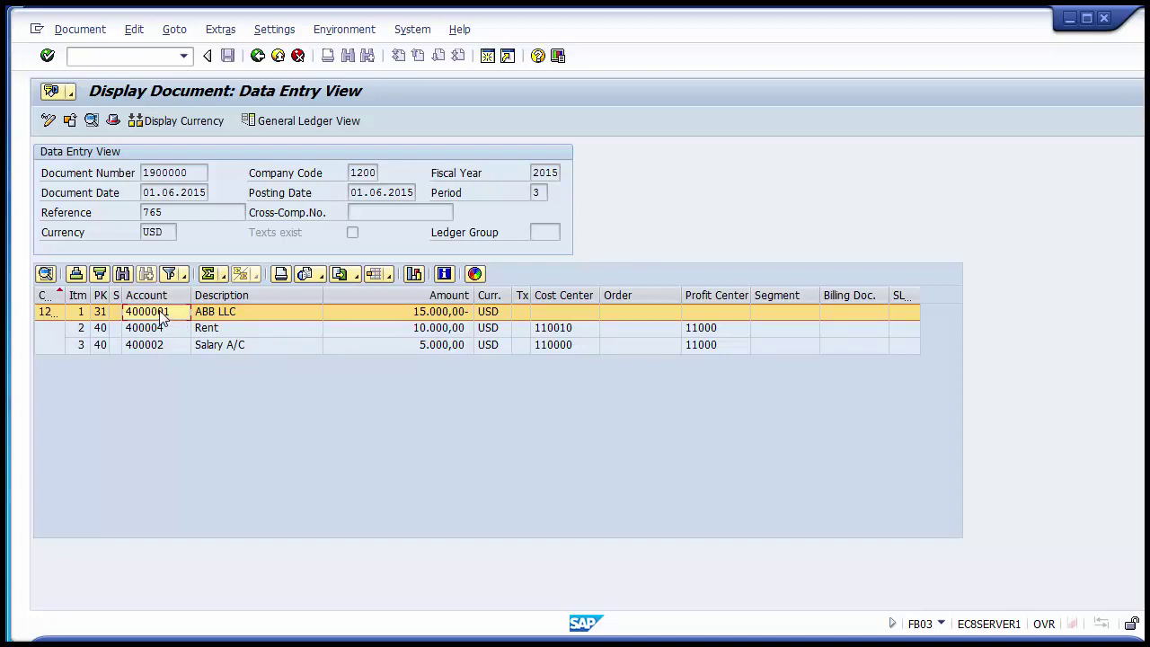
Examine the vendor line's account in the general ledger view and check which other ledgers can be selected.
{"action": "left_click", "coordinate": [292, 126]}
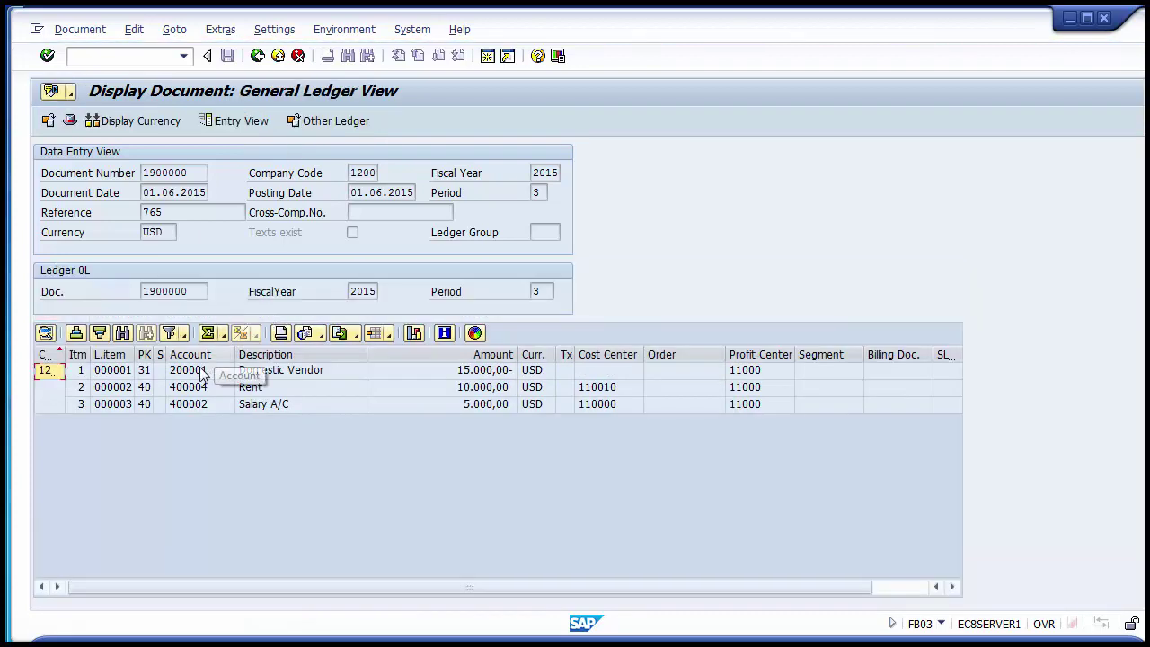
{"action": "left_click", "coordinate": [196, 375]}
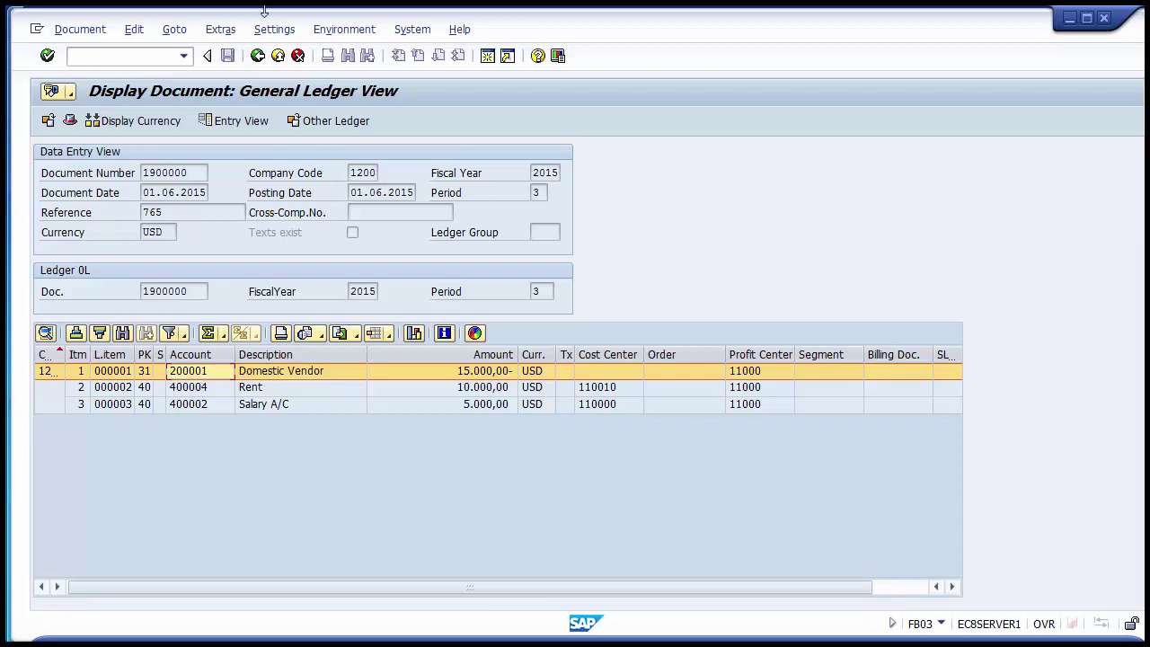
{"action": "left_click", "coordinate": [322, 125]}
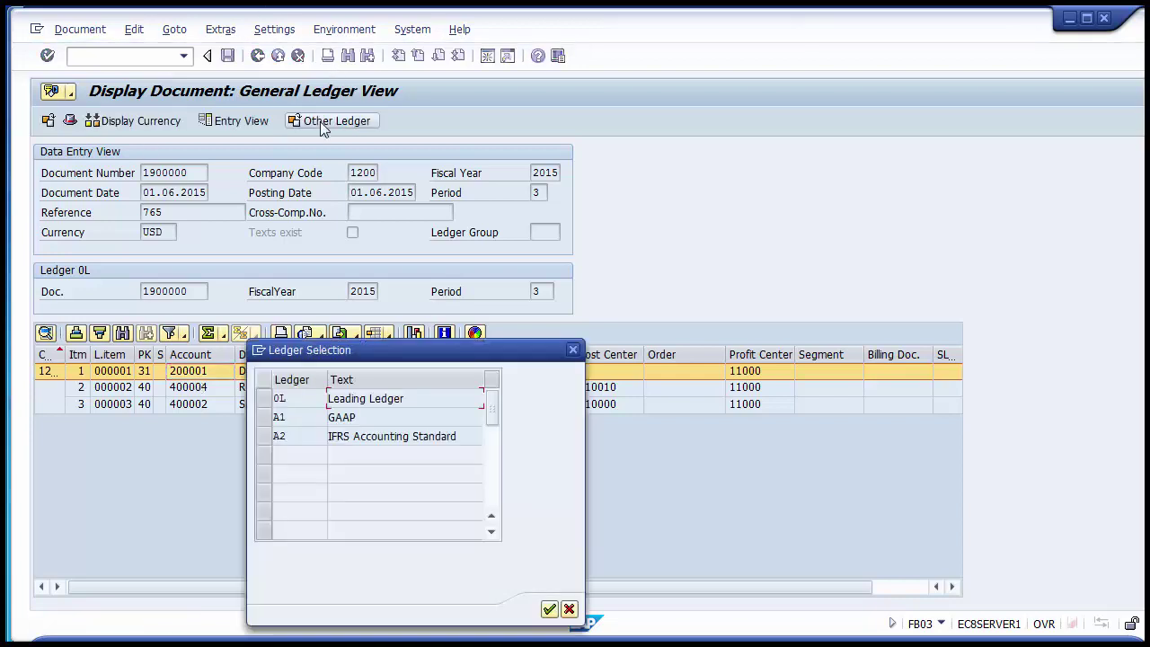
{"action": "left_click", "coordinate": [570, 609]}
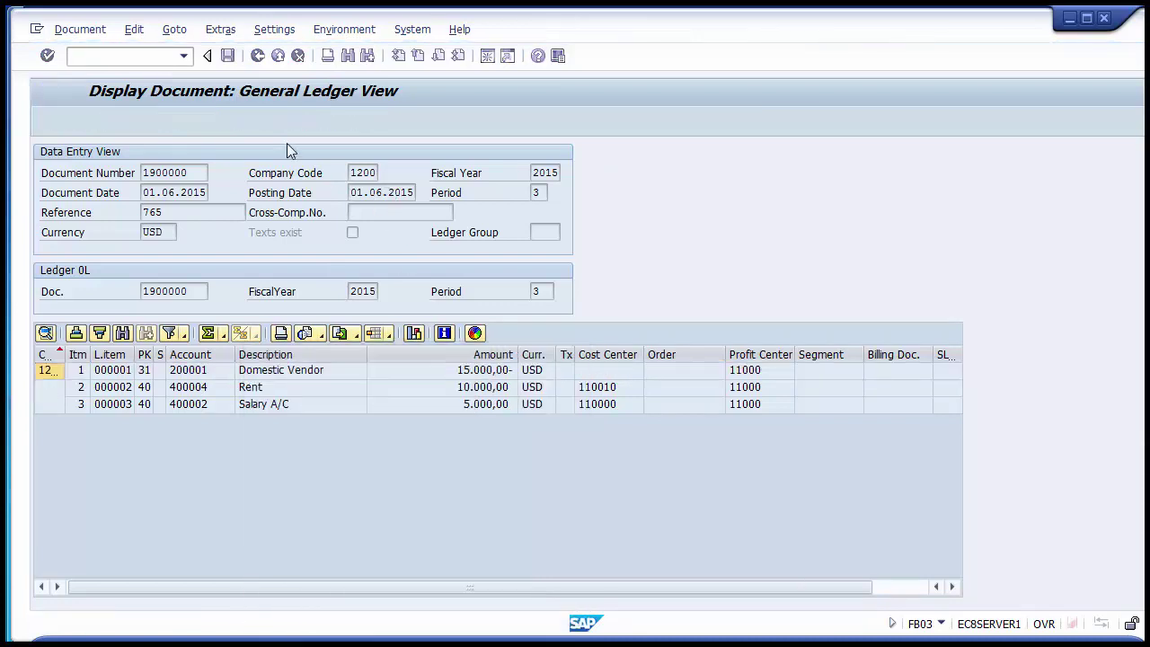
Return to the data entry view and review the rent, salary and vendor line items.
{"action": "left_click", "coordinate": [236, 121]}
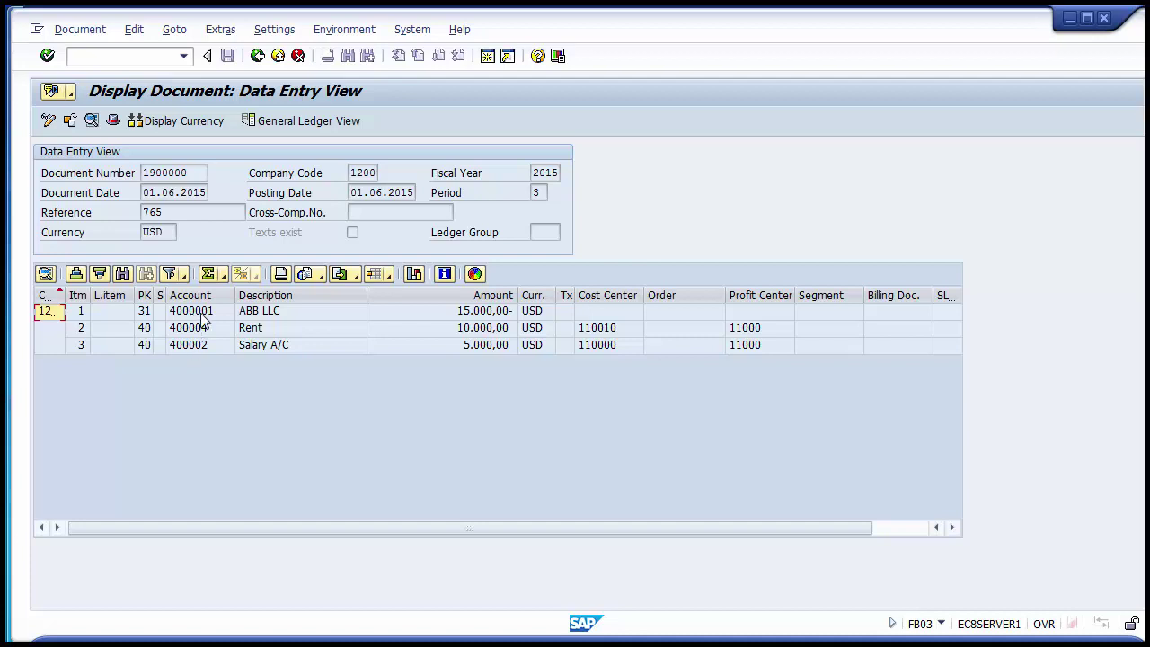
{"action": "left_click", "coordinate": [260, 330]}
{"action": "left_click", "coordinate": [261, 347]}
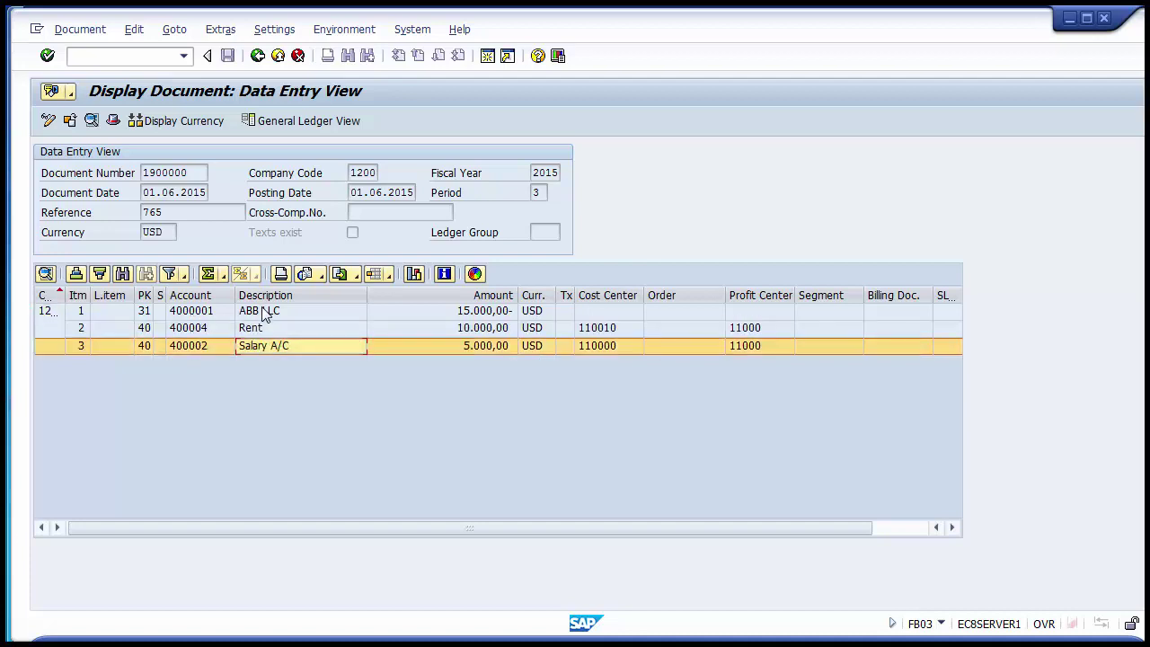
{"action": "left_click", "coordinate": [261, 311]}
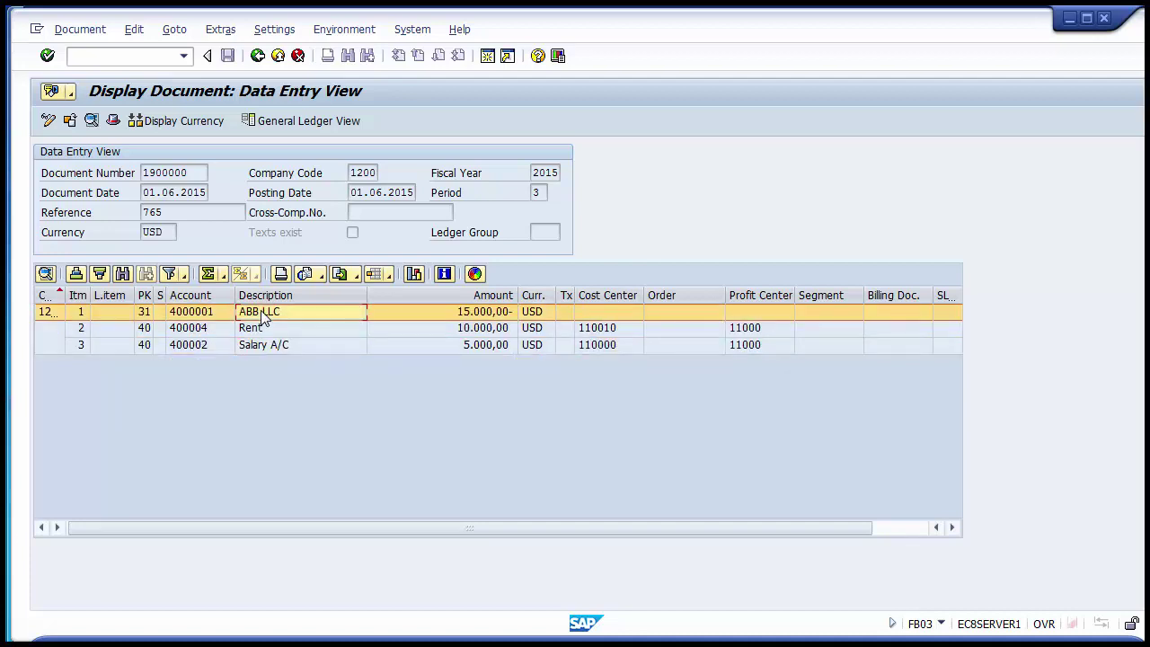
Switch back to the general ledger view and compare the accounts and profit centers of the three line items.
{"action": "left_click", "coordinate": [288, 121]}
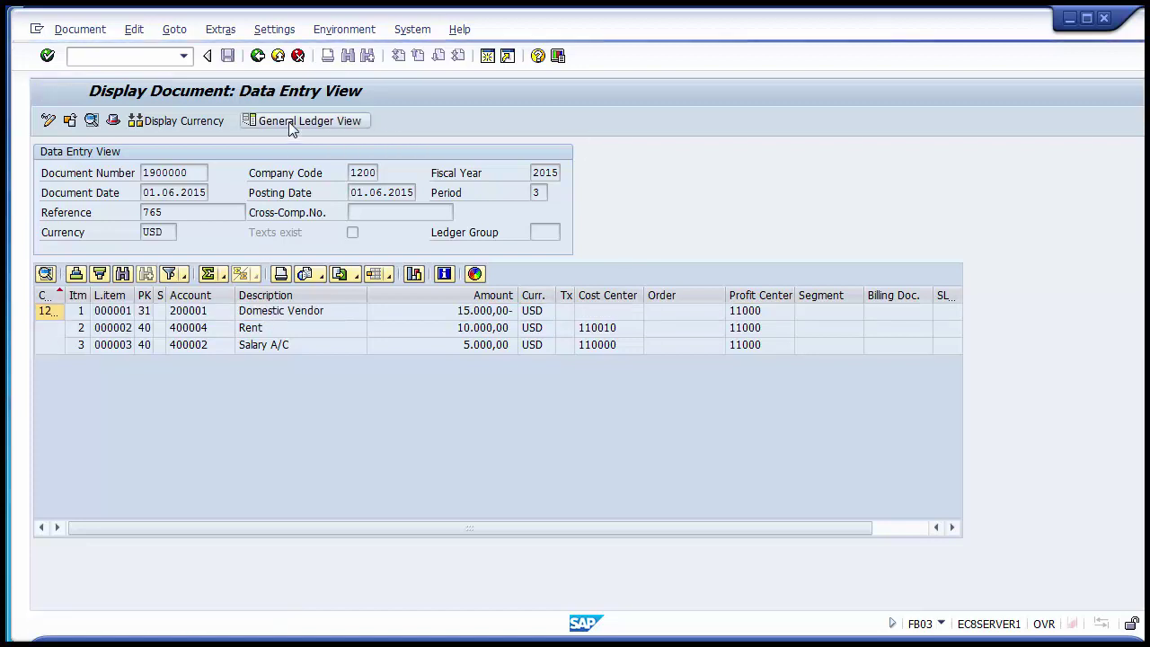
{"action": "left_click", "coordinate": [206, 378]}
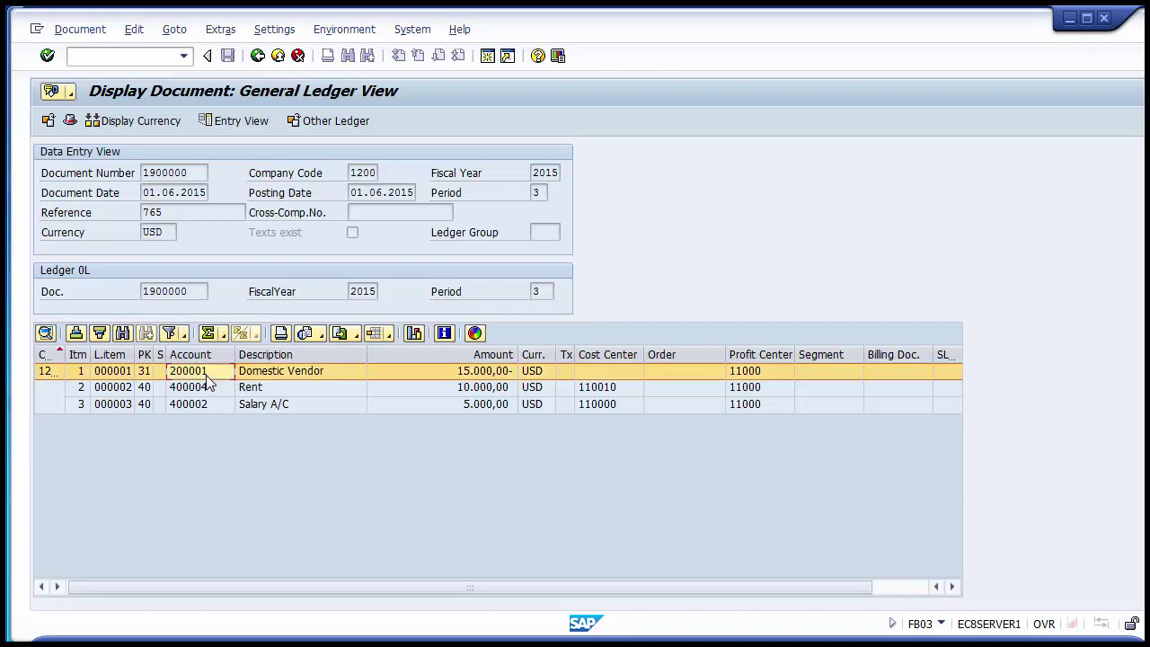
{"action": "left_click", "coordinate": [206, 388]}
{"action": "left_click", "coordinate": [202, 403]}
{"action": "left_click", "coordinate": [202, 388]}
{"action": "left_click", "coordinate": [200, 376]}
{"action": "left_click", "coordinate": [201, 388]}
{"action": "left_click", "coordinate": [199, 403]}
{"action": "left_click", "coordinate": [201, 388]}
{"action": "left_click", "coordinate": [197, 375]}
{"action": "left_click", "coordinate": [199, 388]}
{"action": "left_click", "coordinate": [200, 404]}
{"action": "left_click", "coordinate": [199, 389]}
{"action": "left_click", "coordinate": [198, 376]}
{"action": "left_click", "coordinate": [752, 388]}
{"action": "left_click", "coordinate": [750, 403]}
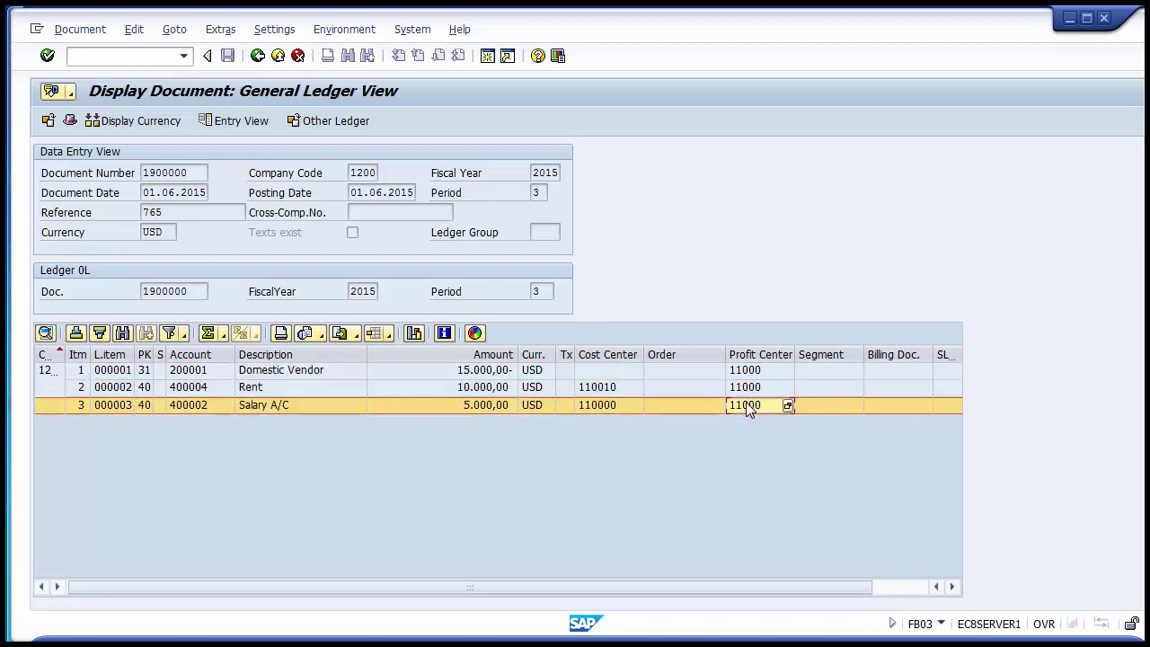
Select the rent line item and display the document's general ledger view for leading ledger 0L.
{"action": "left_click", "coordinate": [486, 389]}
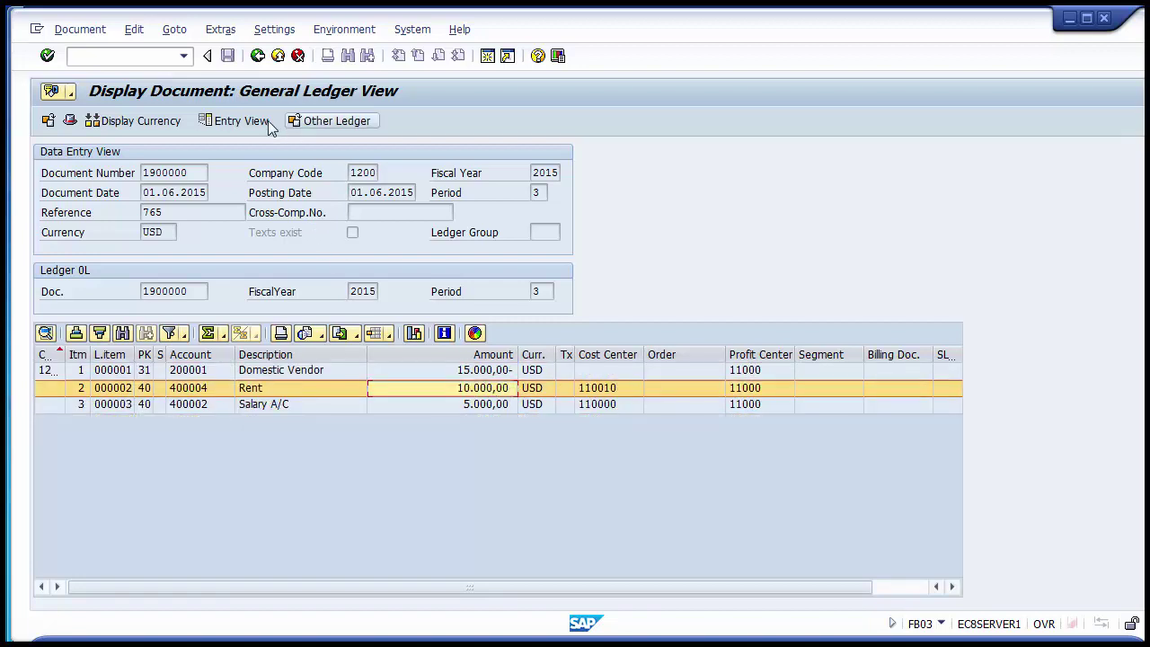
{"action": "left_click", "coordinate": [306, 122]}
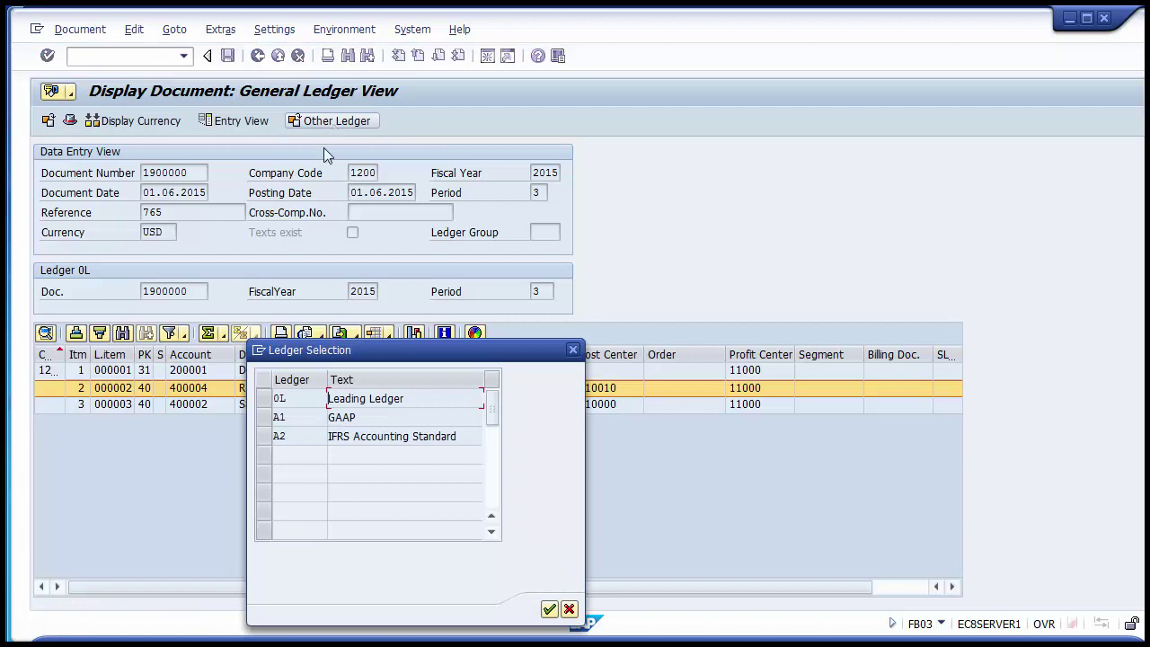
{"action": "left_click", "coordinate": [266, 398]}
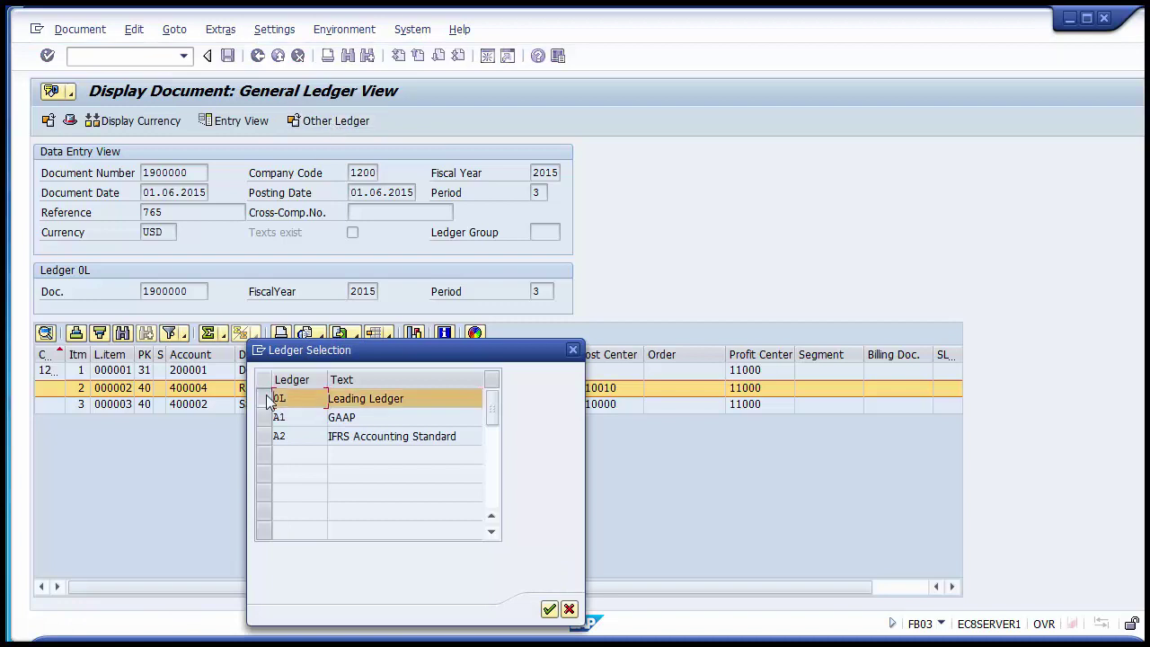
{"action": "left_click", "coordinate": [546, 615]}
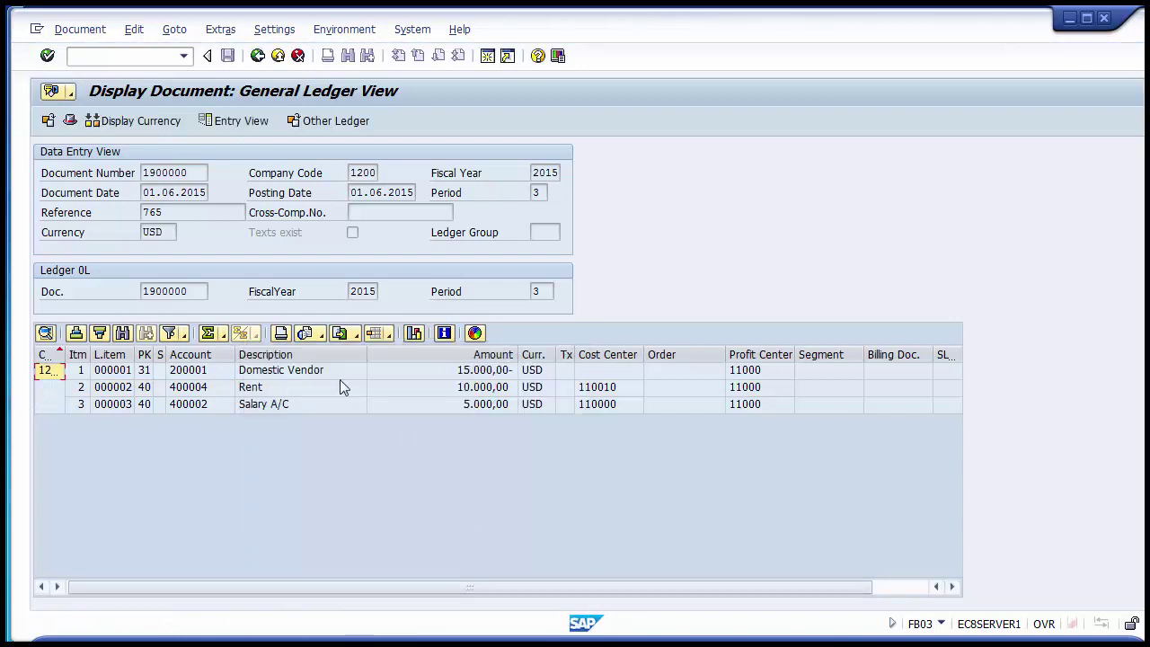
Display the document's general ledger view for ledger A1 (GAAP).
{"action": "left_click", "coordinate": [332, 122]}
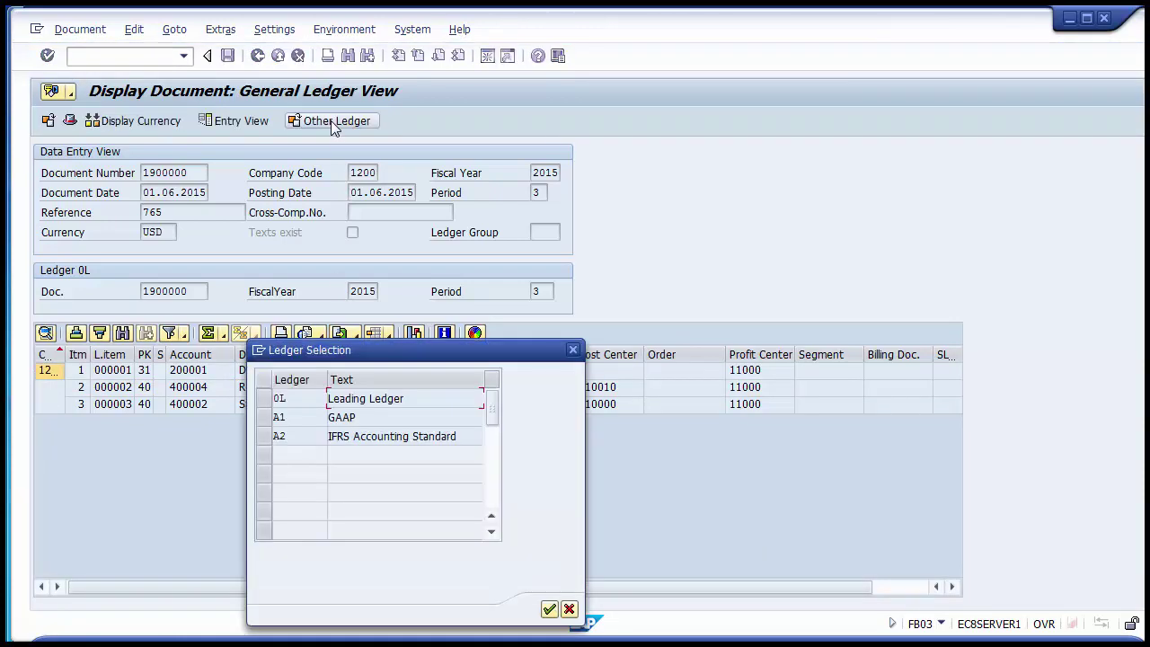
{"action": "left_click", "coordinate": [264, 418]}
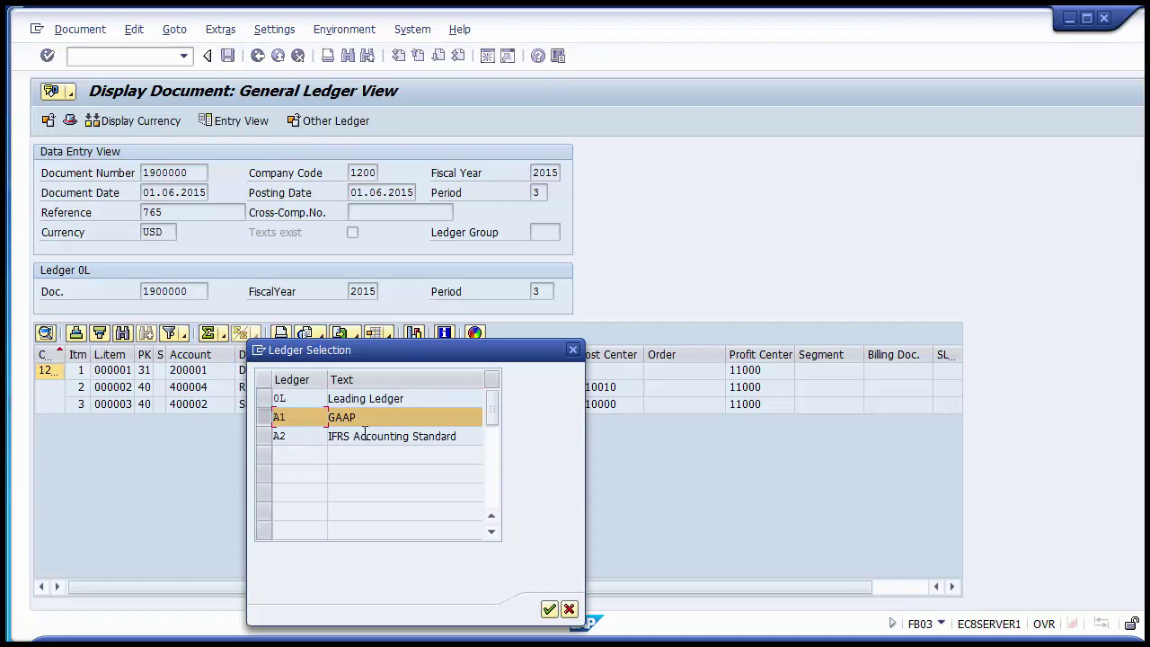
{"action": "left_click", "coordinate": [548, 610]}
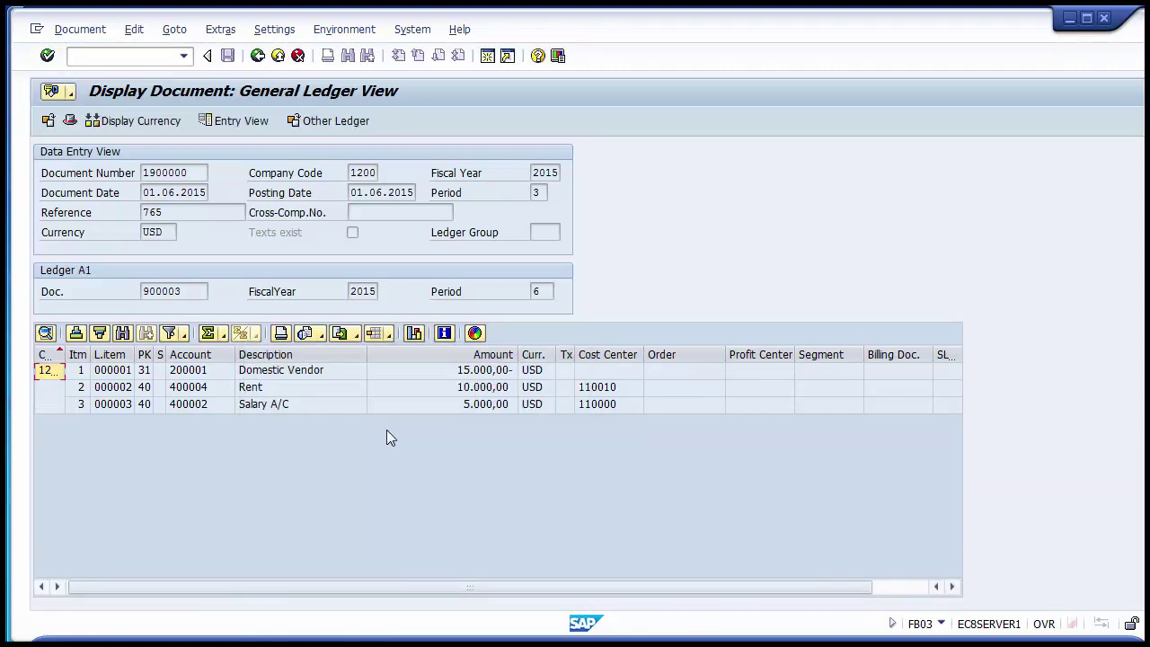
Leave the document display and return to the SAP Easy Access screen.
{"action": "left_click", "coordinate": [144, 55]}
{"action": "type", "text": "/n"}
{"action": "key", "text": "Return"}
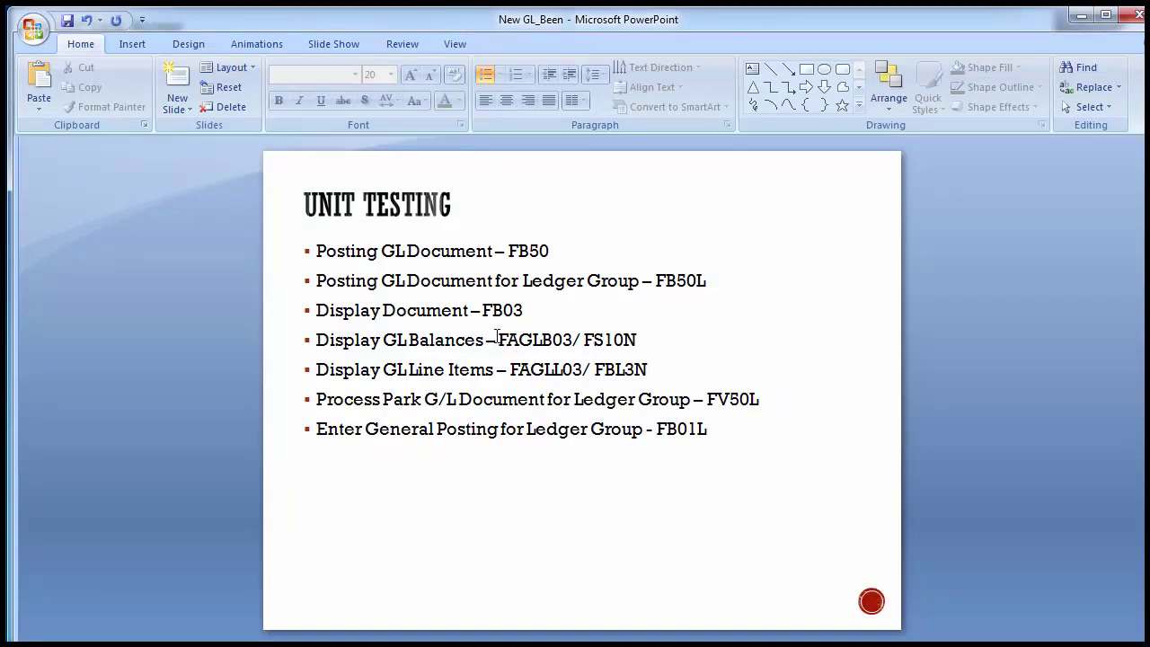
Review the transaction code for displaying GL balances, FAGLB03, on the unit testing slide in PowerPoint.
{"action": "mouse_move", "coordinate": [649, 342]}
{"action": "left_mouse_down"}
{"action": "mouse_move", "coordinate": [553, 369]}
{"action": "mouse_move", "coordinate": [507, 340]}
{"action": "left_mouse_up"}
{"action": "left_click", "coordinate": [649, 342]}
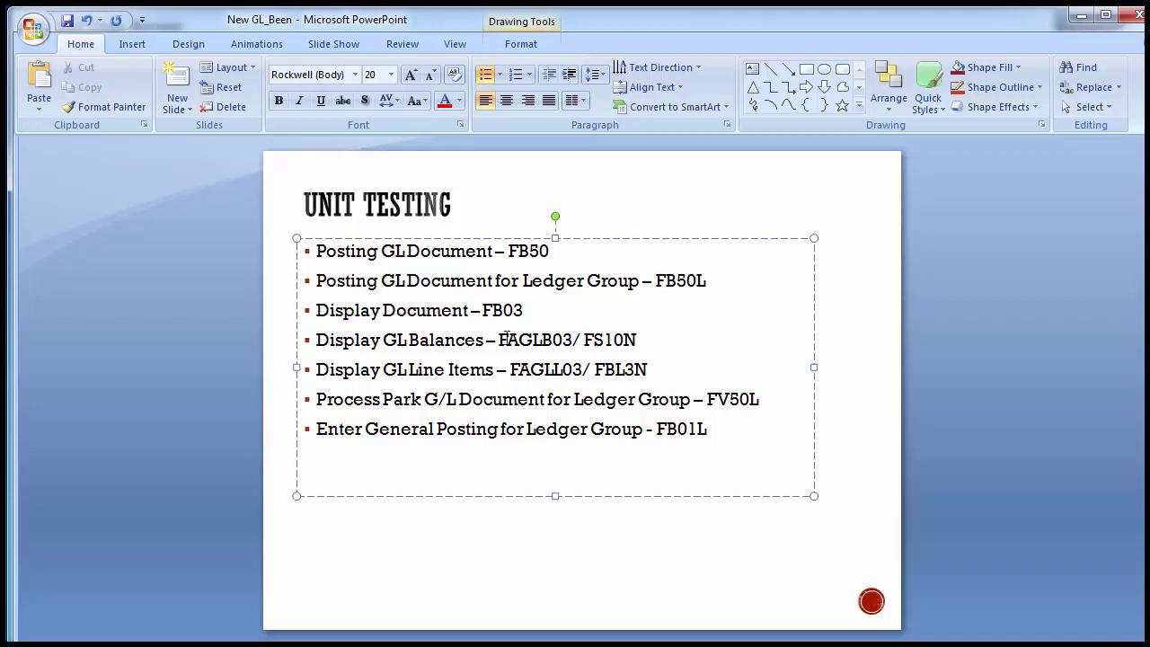
{"action": "left_click_drag", "start_coordinate": [499, 339], "coordinate": [571, 337]}
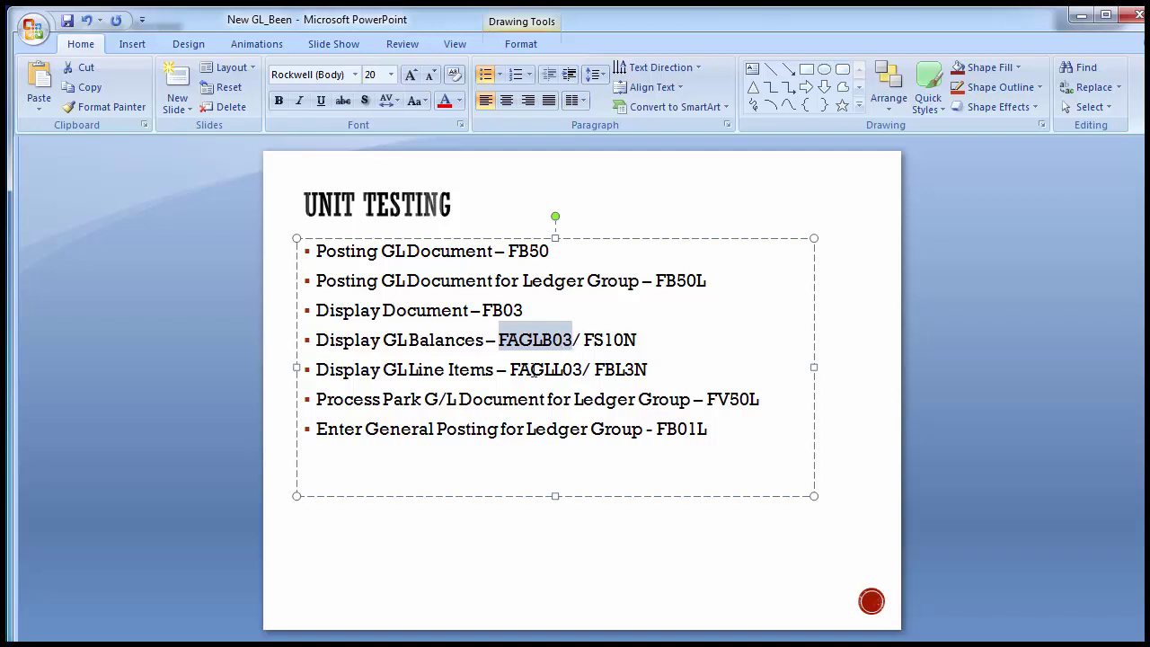
{"action": "left_click", "coordinate": [230, 365]}
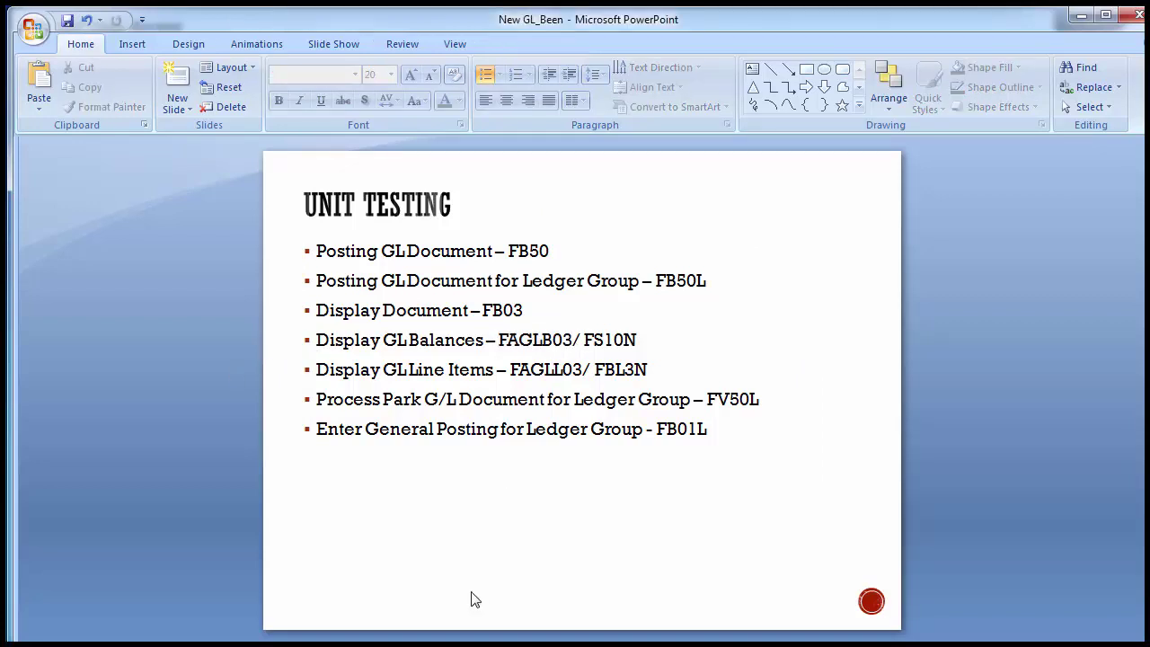
Switch back to SAP and open the G/L account balance display with transaction FAGLB03.
{"action": "left_click", "coordinate": [585, 588]}
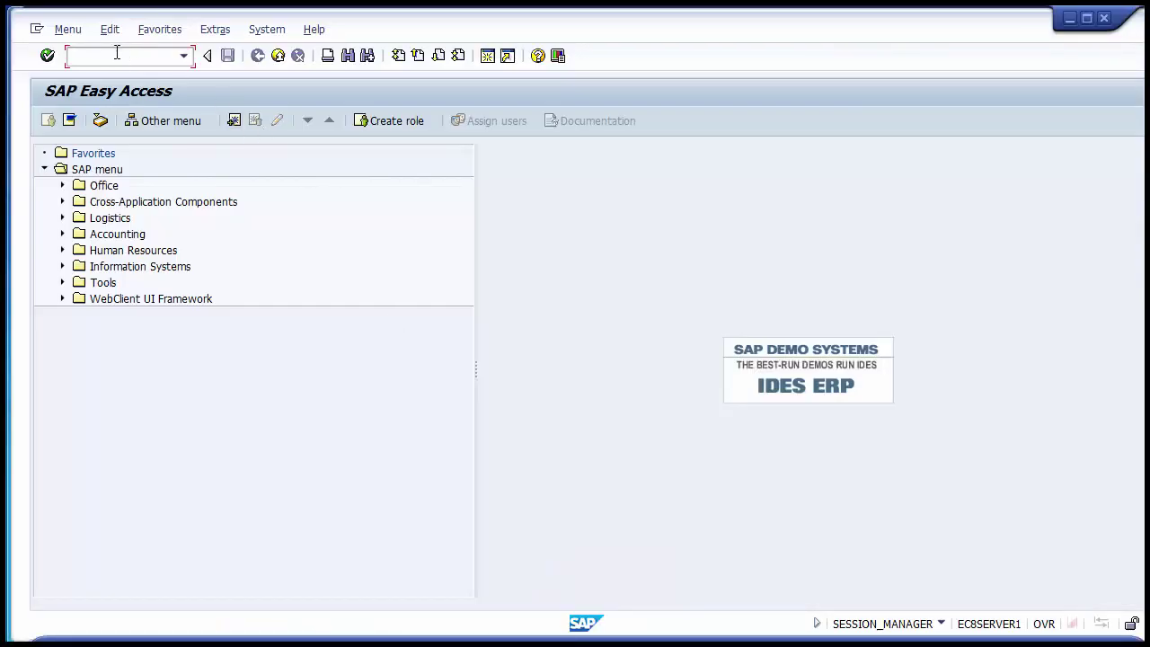
{"action": "type", "text": "FAGLB03"}
{"action": "key", "text": "Return"}
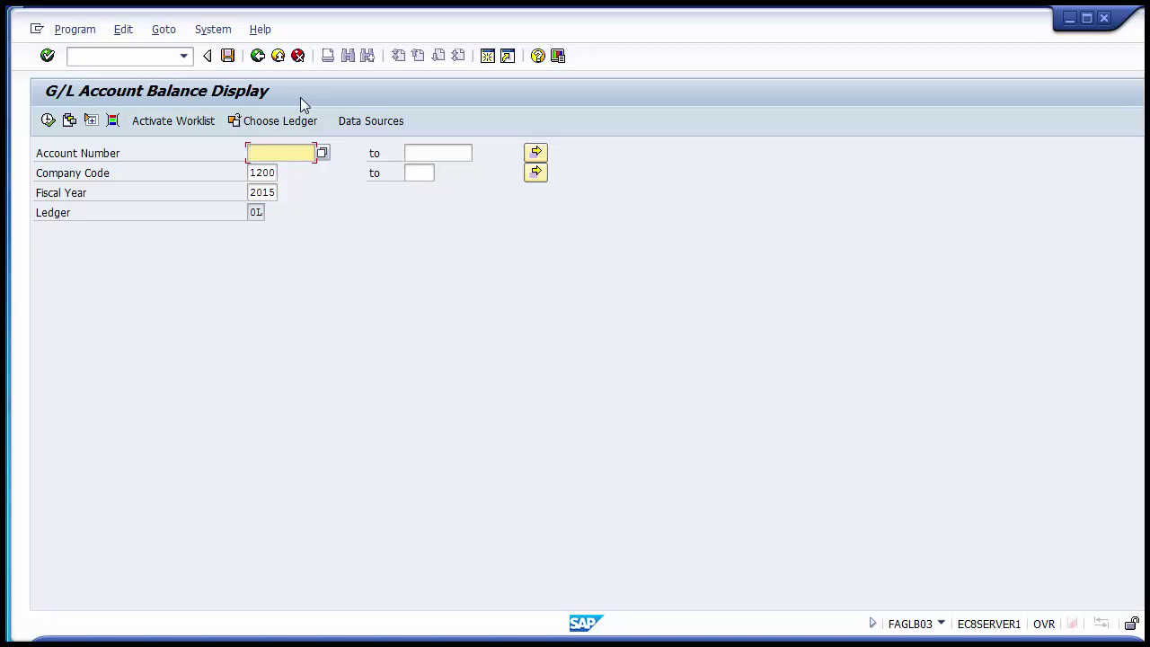
Enter account number 100010 and run the balance display for it in ledger 0L.
{"action": "type", "text": "40000"}
{"action": "key", "text": "BackSpace"}
{"action": "key", "text": "BackSpace"}
{"action": "key", "text": "BackSpace"}
{"action": "key", "text": "BackSpace"}
{"action": "key", "text": "BackSpace"}
{"action": "type", "text": "1000"}
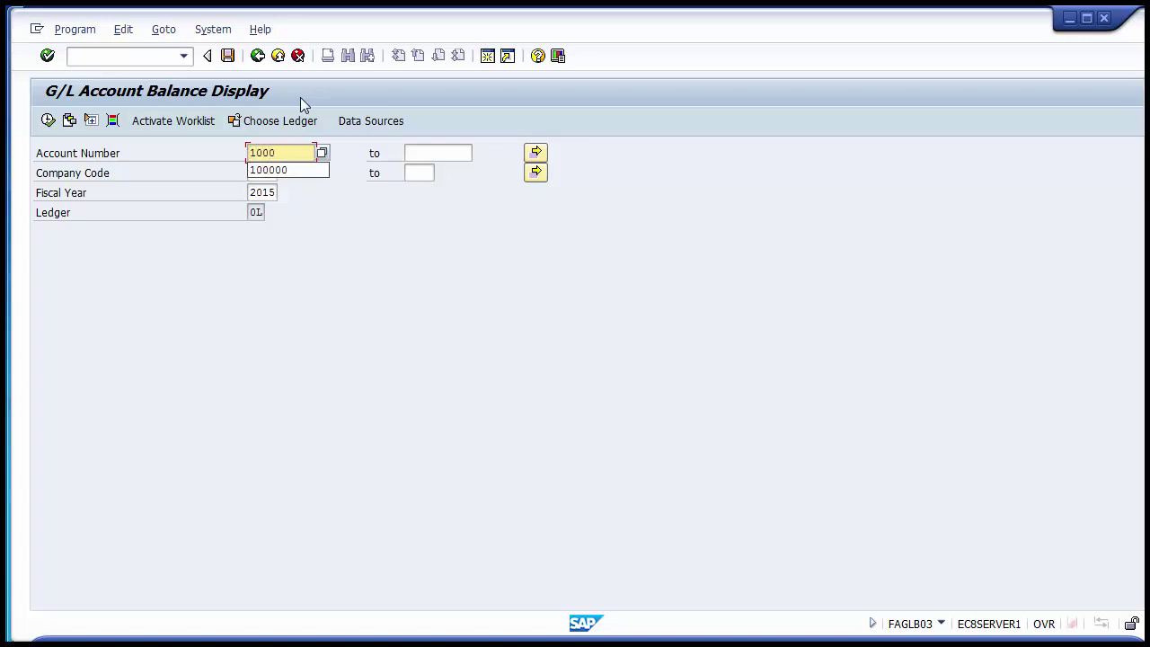
{"action": "type", "text": "10"}
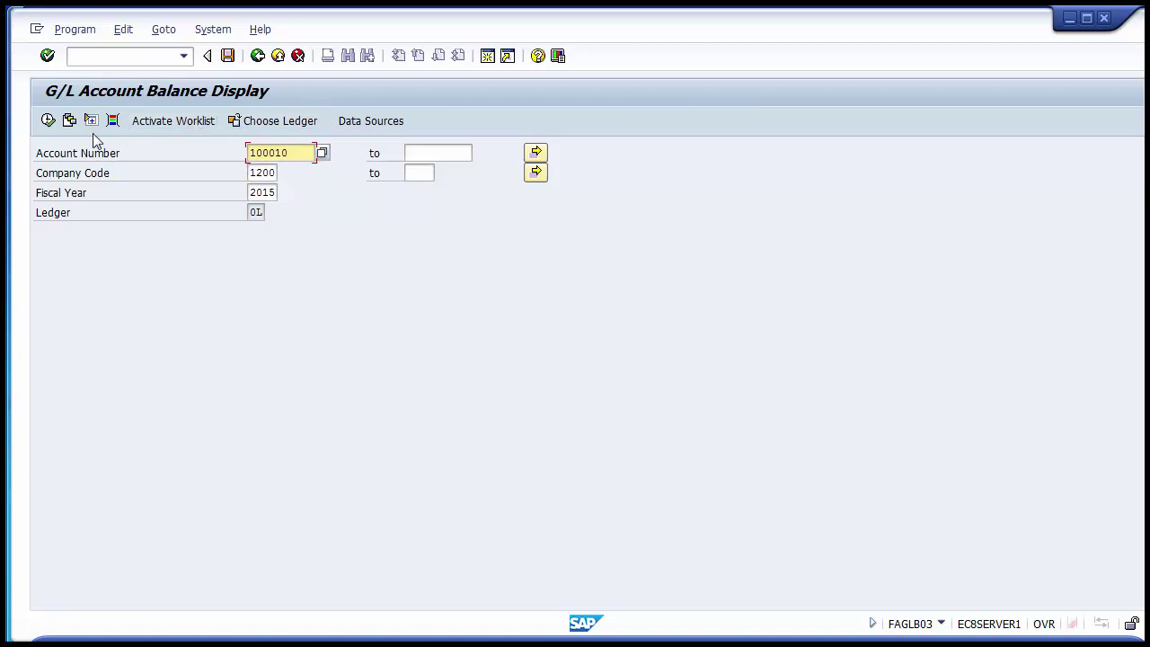
{"action": "left_click", "coordinate": [48, 121]}
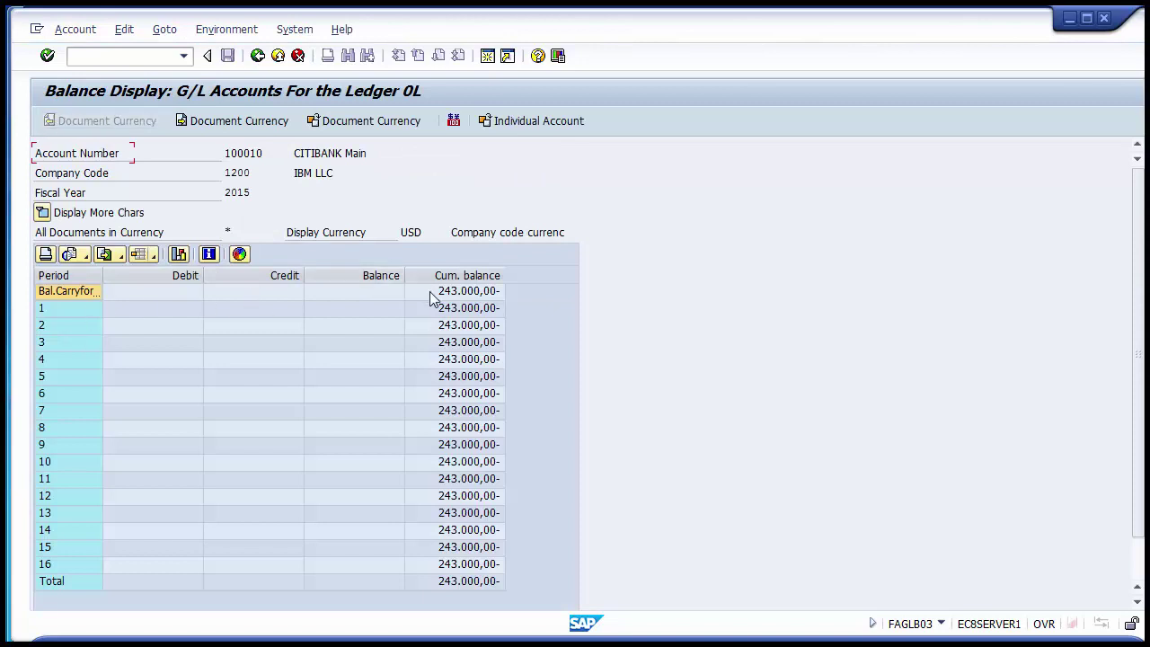
Examine the account's cumulative balances from the carryforward to period 3 and return to the balance selection.
{"action": "left_click", "coordinate": [460, 292]}
{"action": "key", "text": "Down"}
{"action": "key", "text": "Down"}
{"action": "key", "text": "Down"}
{"action": "key", "text": "Down"}
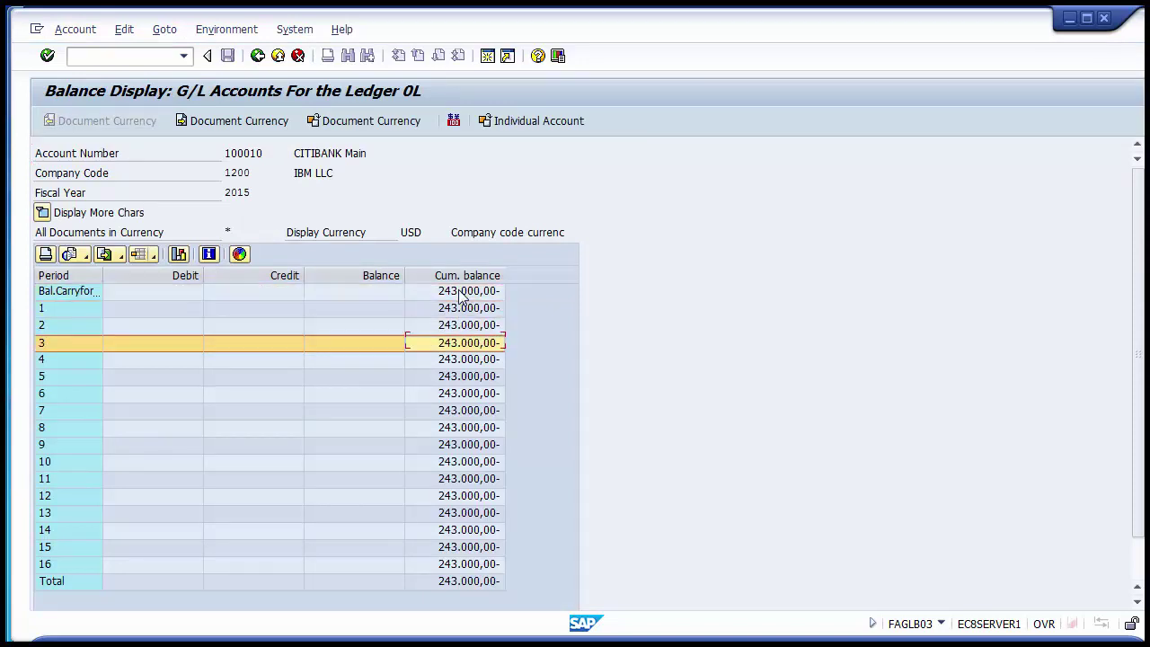
{"action": "left_click", "coordinate": [257, 58]}
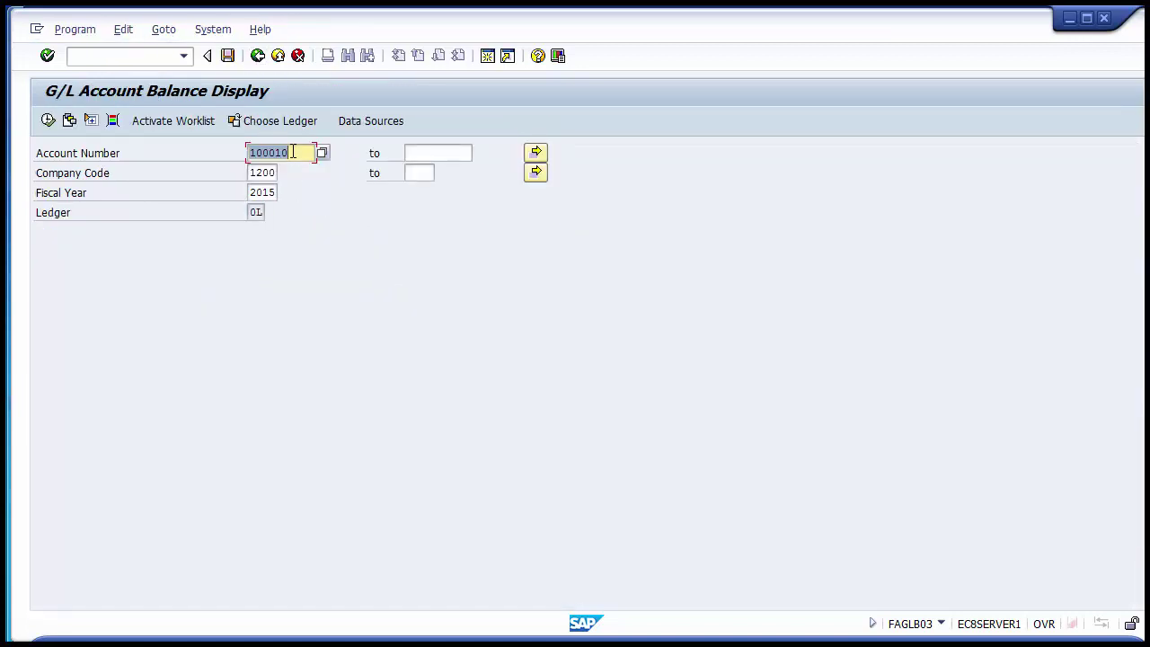
Set the account number range to 100000 to 100040 and run the balance display.
{"action": "left_click", "coordinate": [293, 151]}
{"action": "key", "text": "BackSpace"}
{"action": "key", "text": "BackSpace"}
{"action": "type", "text": "00"}
{"action": "left_click", "coordinate": [417, 159]}
{"action": "type", "text": "100000"}
{"action": "key", "text": "BackSpace"}
{"action": "key", "text": "BackSpace"}
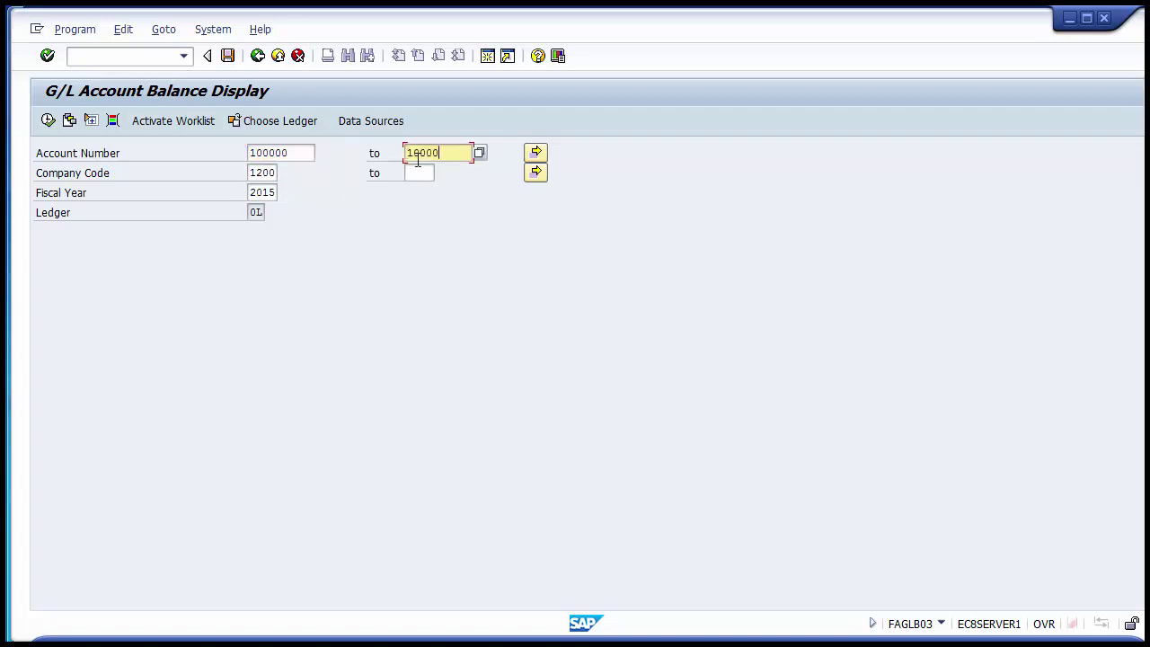
{"action": "type", "text": "40"}
{"action": "left_click", "coordinate": [309, 153]}
{"action": "left_click", "coordinate": [439, 153]}
{"action": "left_click", "coordinate": [52, 128]}
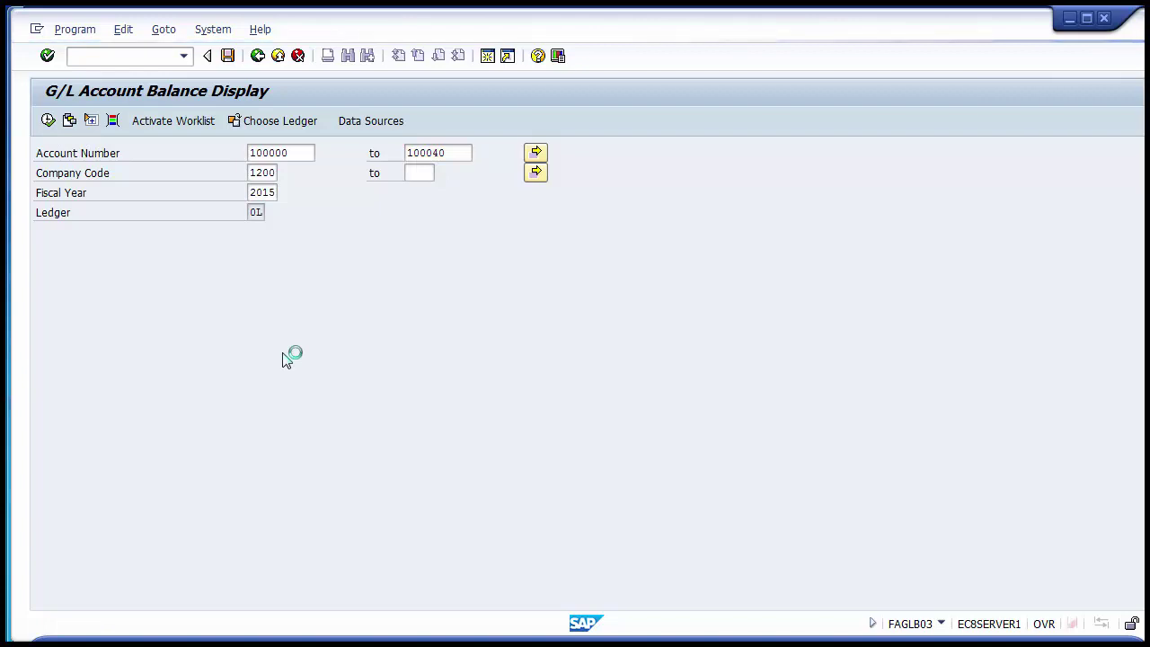
Examine the period 3 credit and balance amounts for the account range.
{"action": "left_click", "coordinate": [267, 362]}
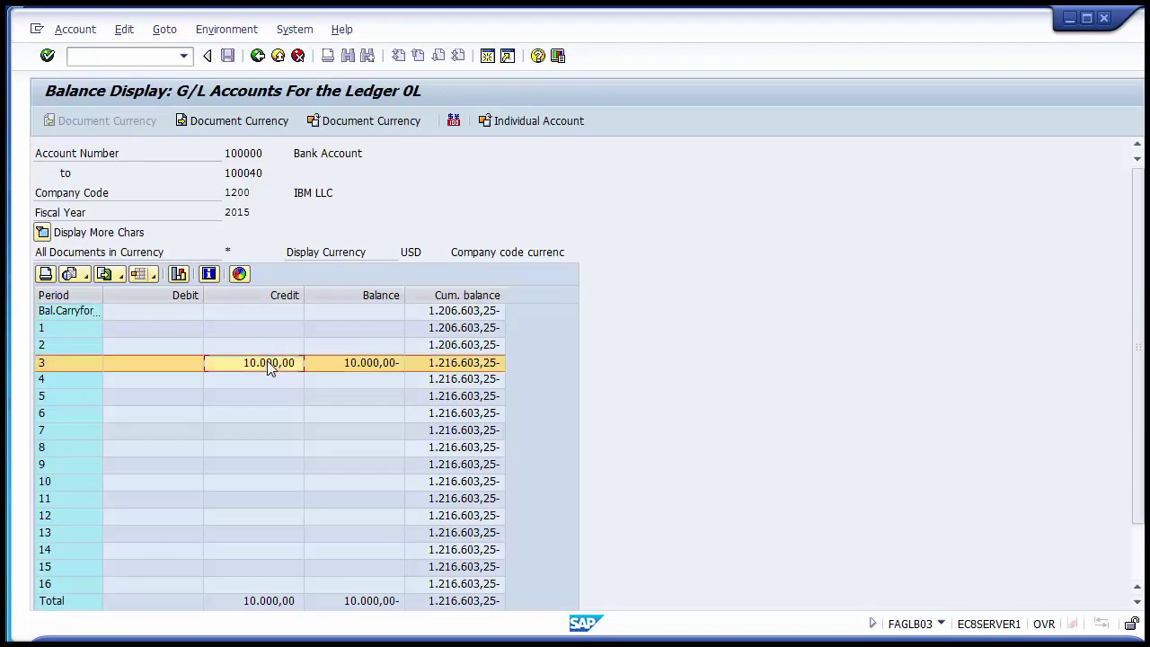
{"action": "left_click", "coordinate": [369, 362]}
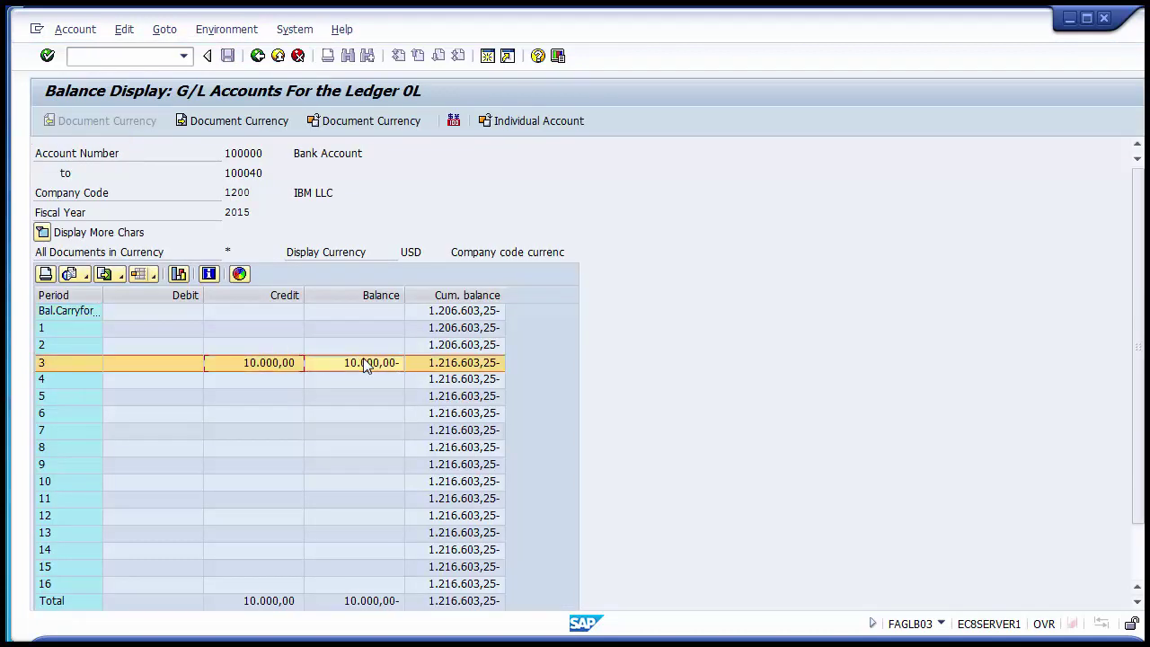
{"action": "left_click", "coordinate": [78, 364]}
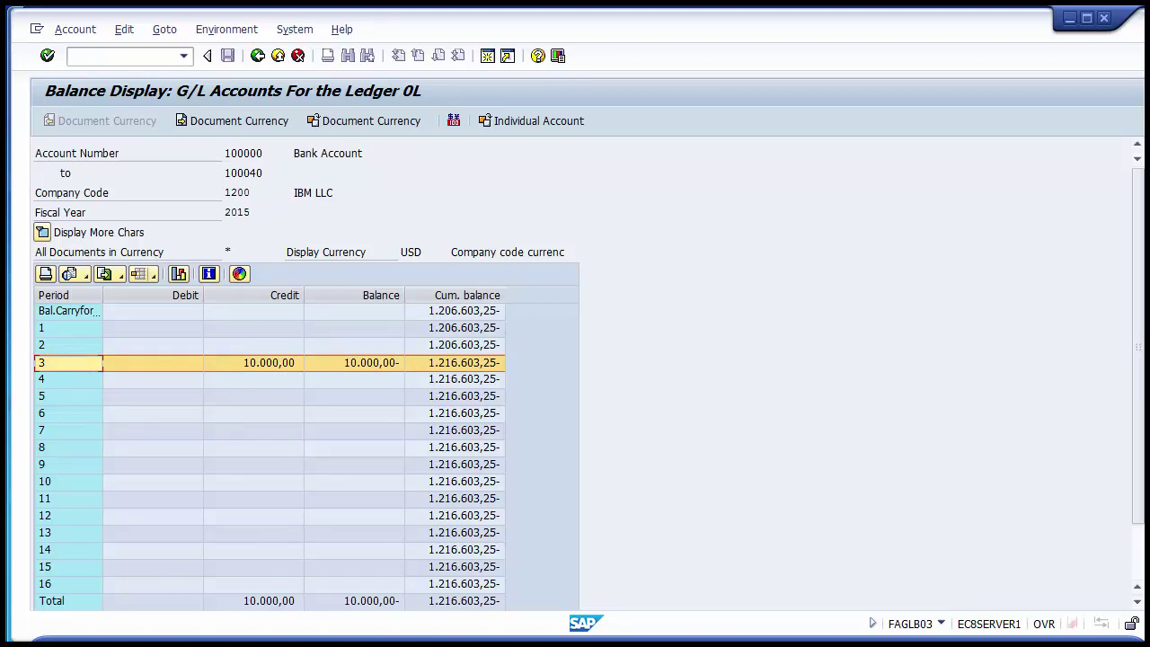
Consult the unit testing slide in PowerPoint, open the FS10N balance display in SAP with /nFS10N, and leave it.
{"action": "key", "text": "alt+Tab"}
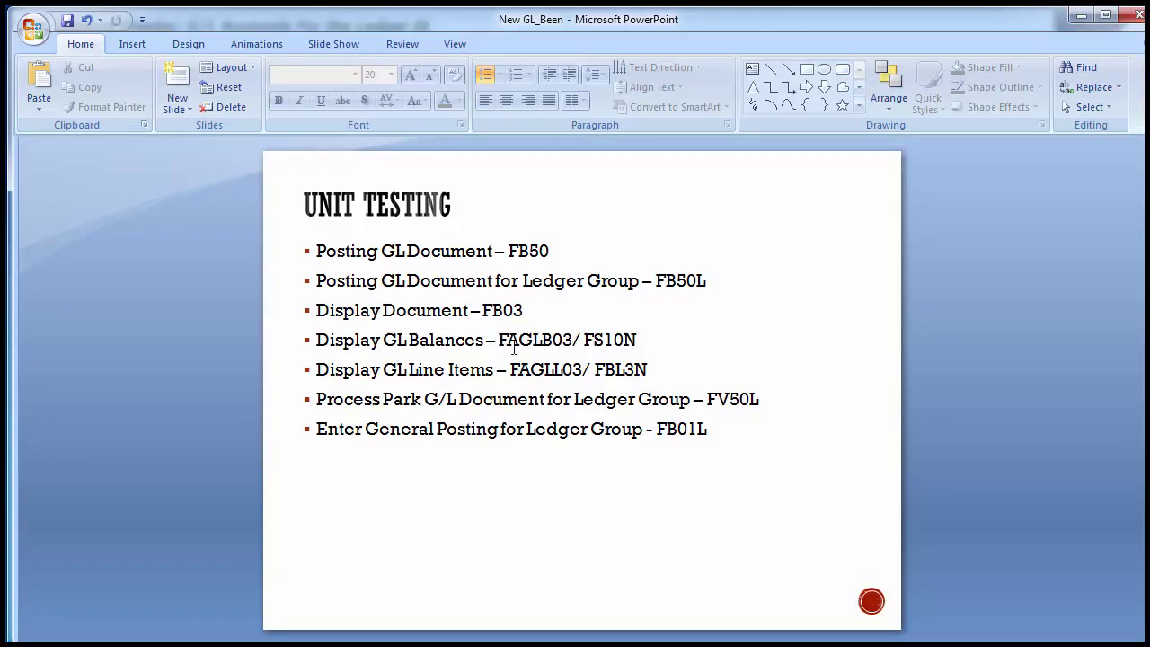
{"action": "key", "text": "alt+Tab"}
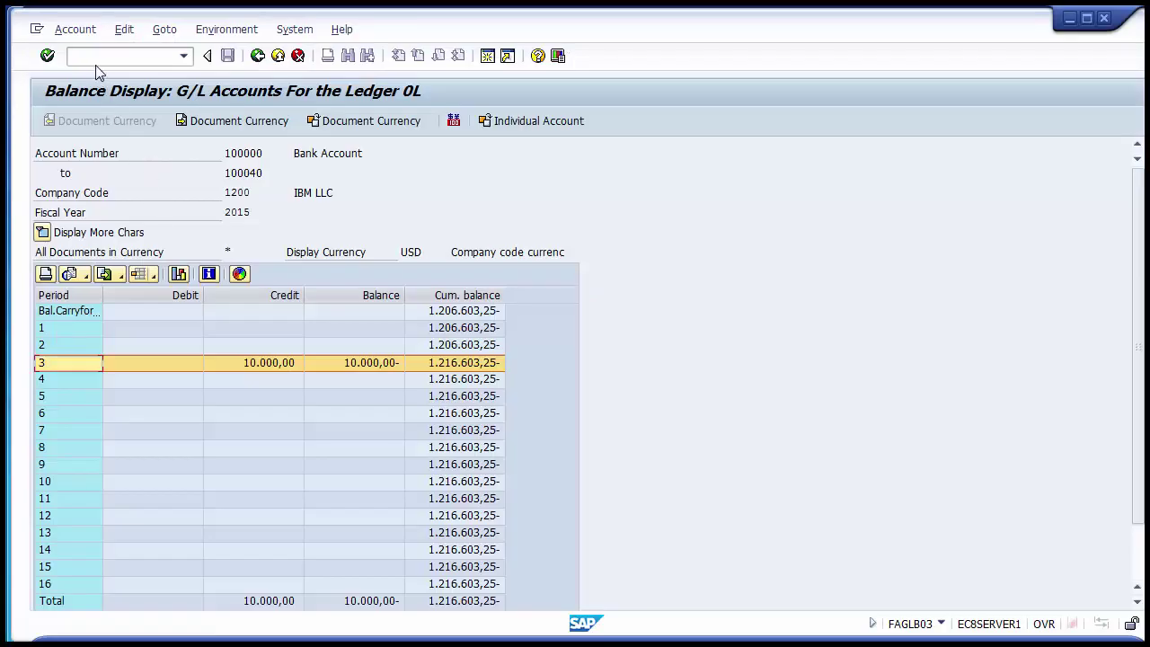
{"action": "type", "text": "/n"}
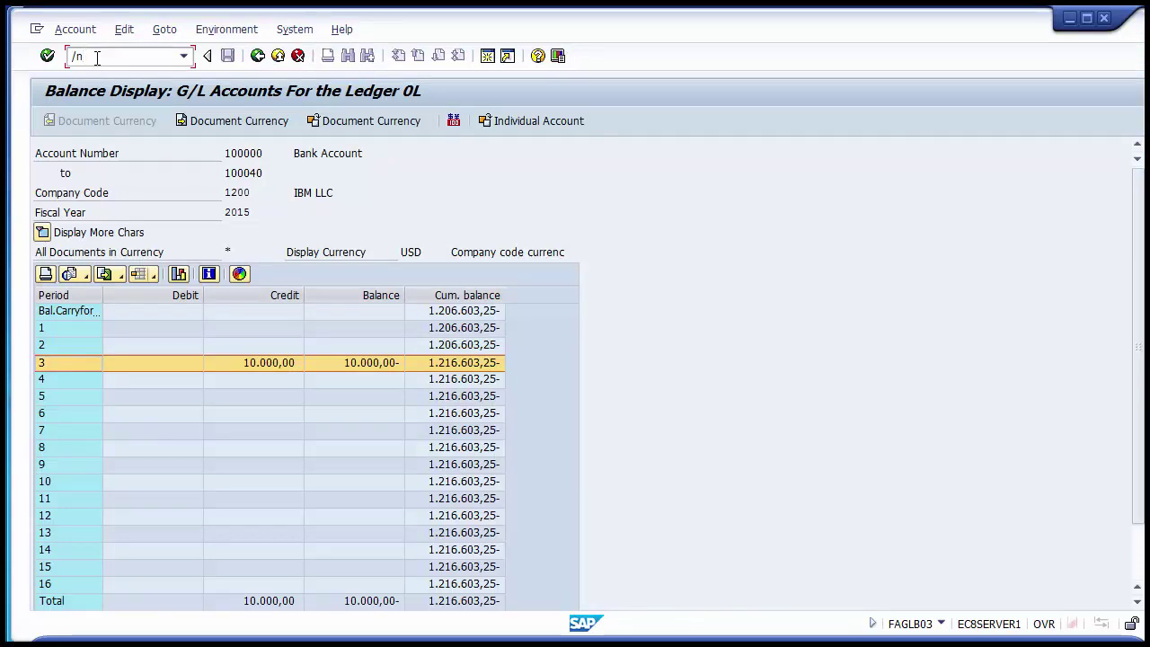
{"action": "type", "text": "FS10N"}
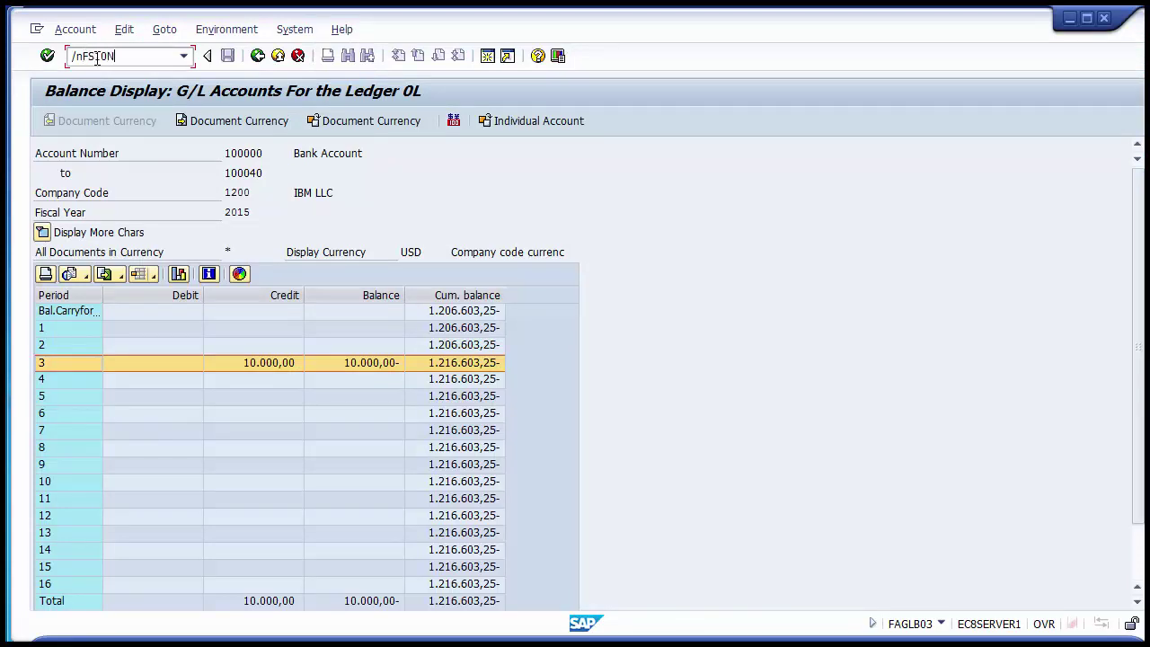
{"action": "key", "text": "Return"}
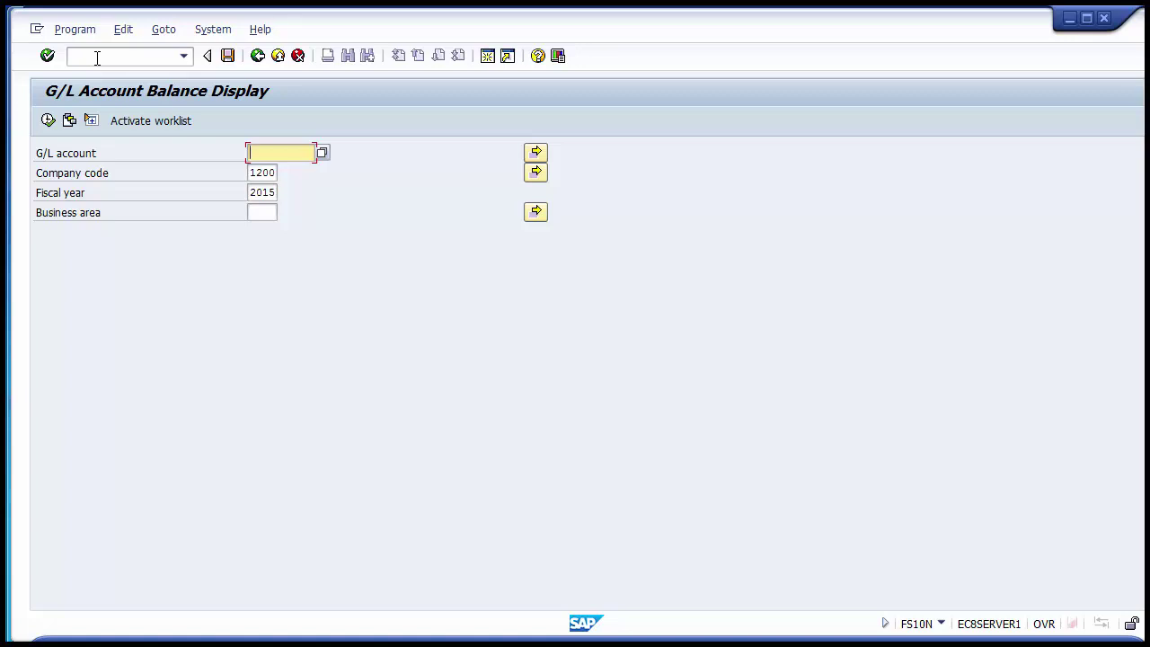
{"action": "left_click", "coordinate": [256, 58]}
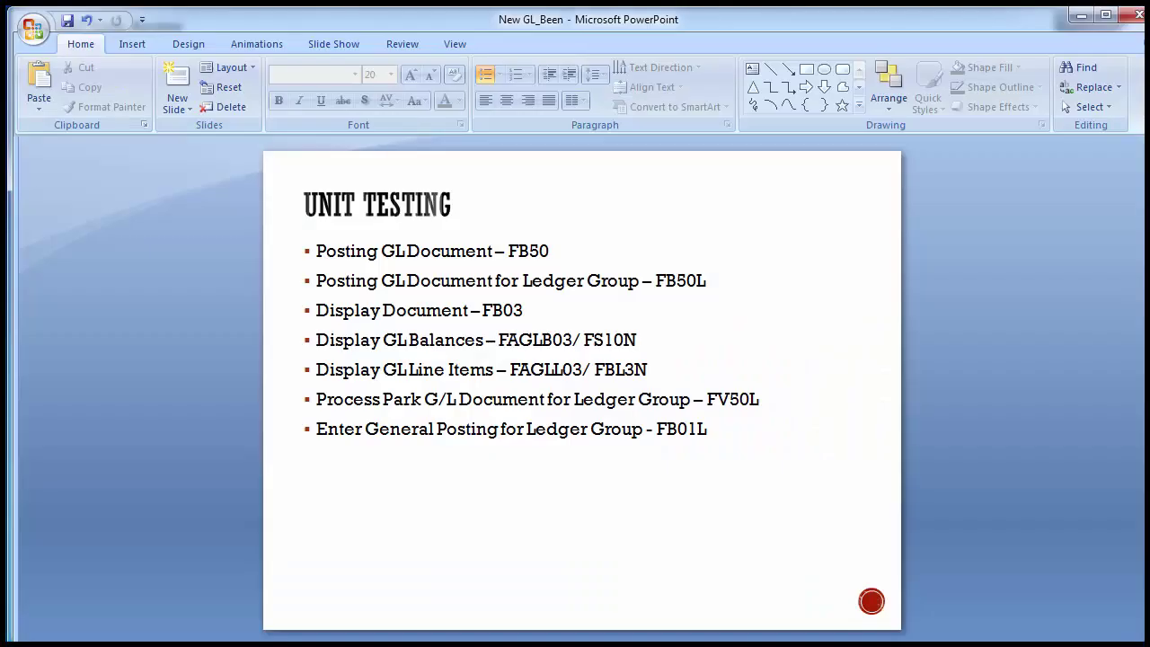
Review the GL balance codes FAGLB03 and FS10N and the line item codes FAGLL03 and FBL3N on the PowerPoint slide.
{"action": "left_click_drag", "start_coordinate": [501, 340], "coordinate": [576, 341]}
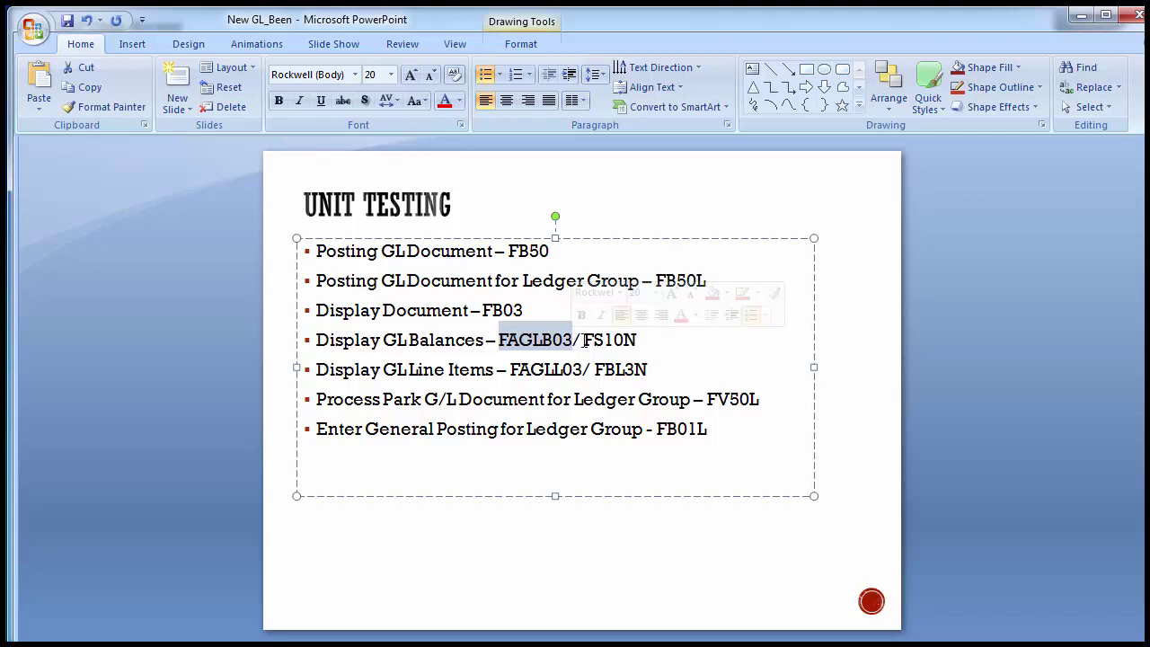
{"action": "left_click_drag", "start_coordinate": [573, 341], "coordinate": [620, 346]}
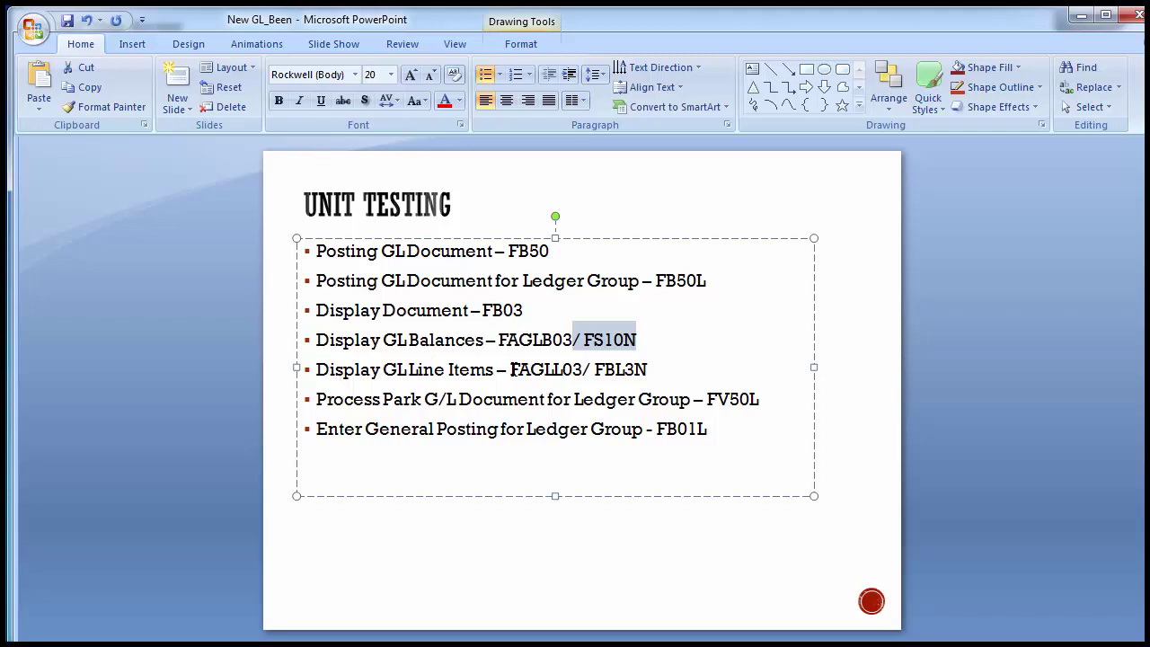
{"action": "left_click_drag", "start_coordinate": [511, 369], "coordinate": [640, 381]}
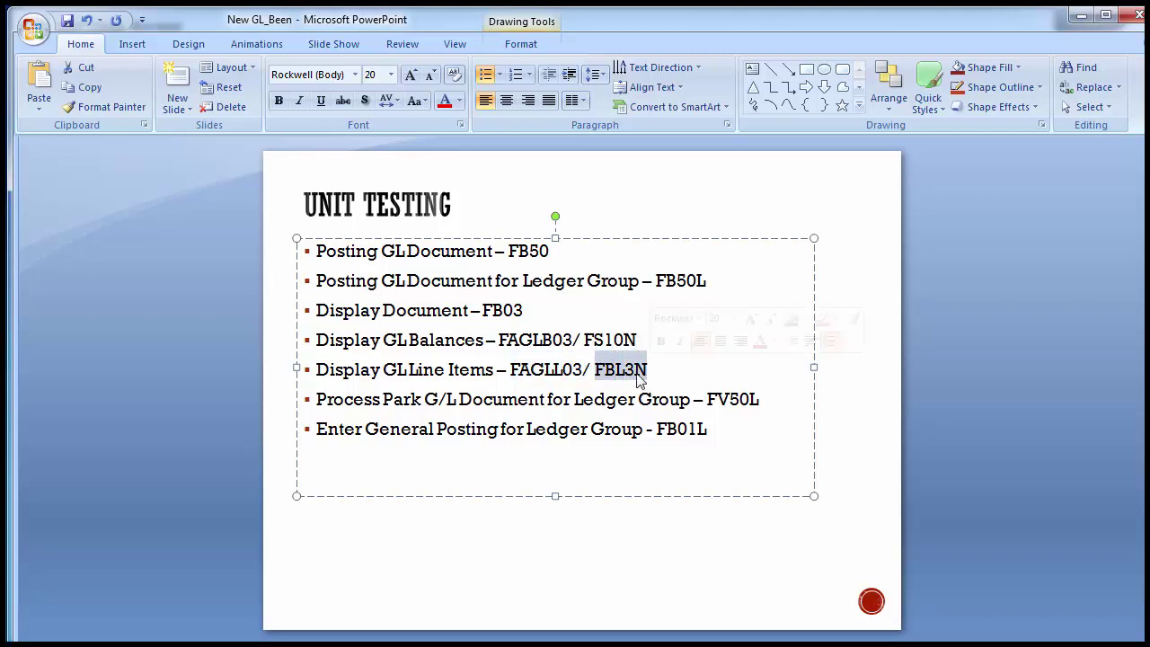
{"action": "left_click", "coordinate": [253, 374]}
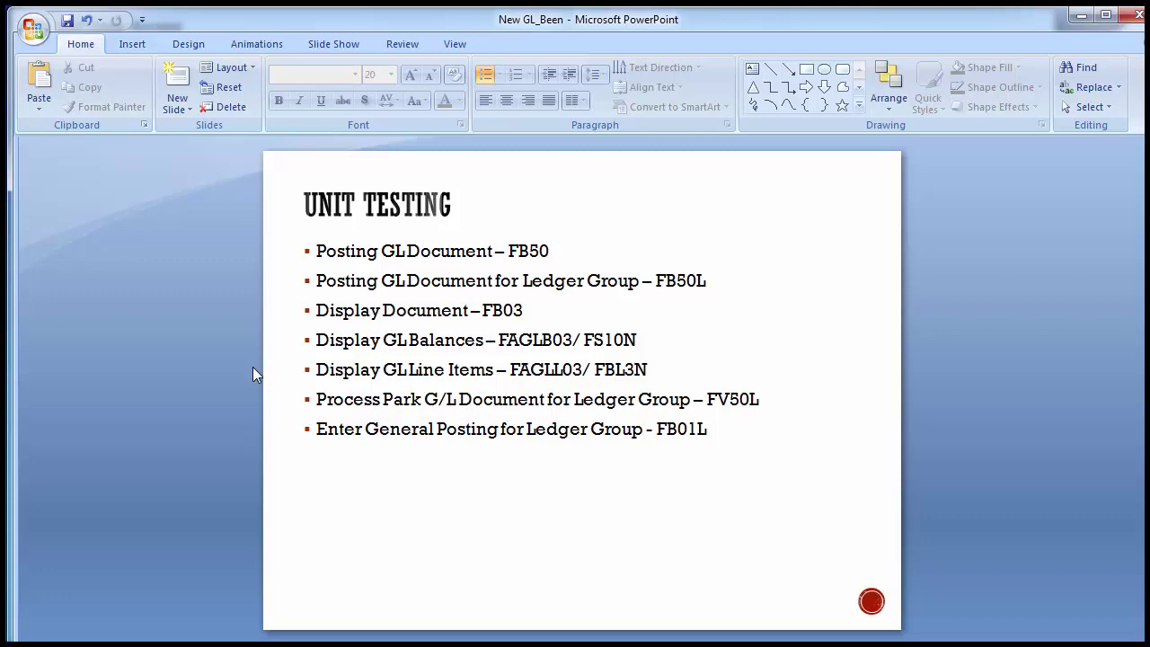
{"action": "left_click_drag", "start_coordinate": [510, 369], "coordinate": [647, 370]}
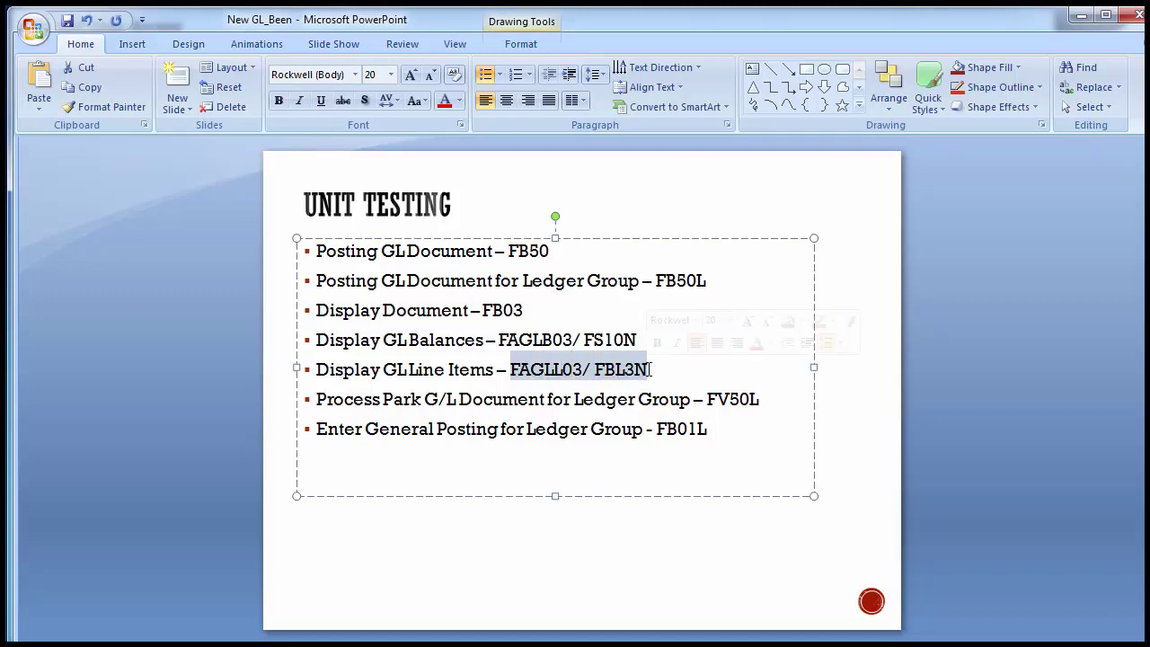
{"action": "left_click", "coordinate": [647, 371]}
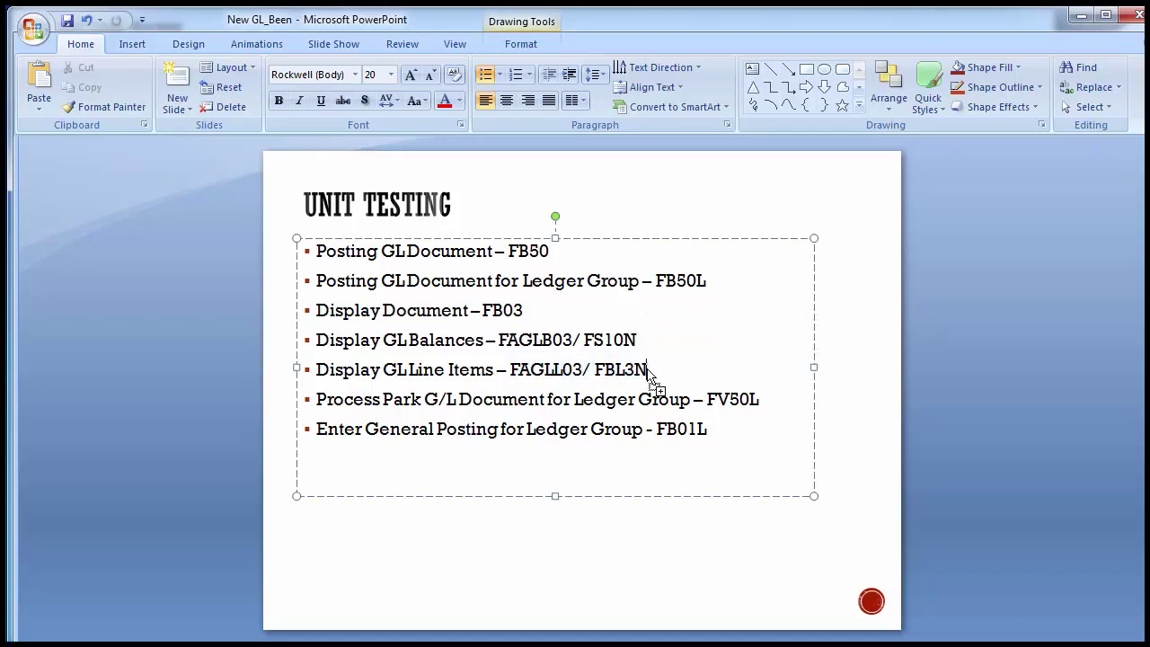
Copy the line item code FAGLL03 from the PowerPoint slide and open that transaction in SAP.
{"action": "left_click_drag", "start_coordinate": [593, 371], "coordinate": [649, 369]}
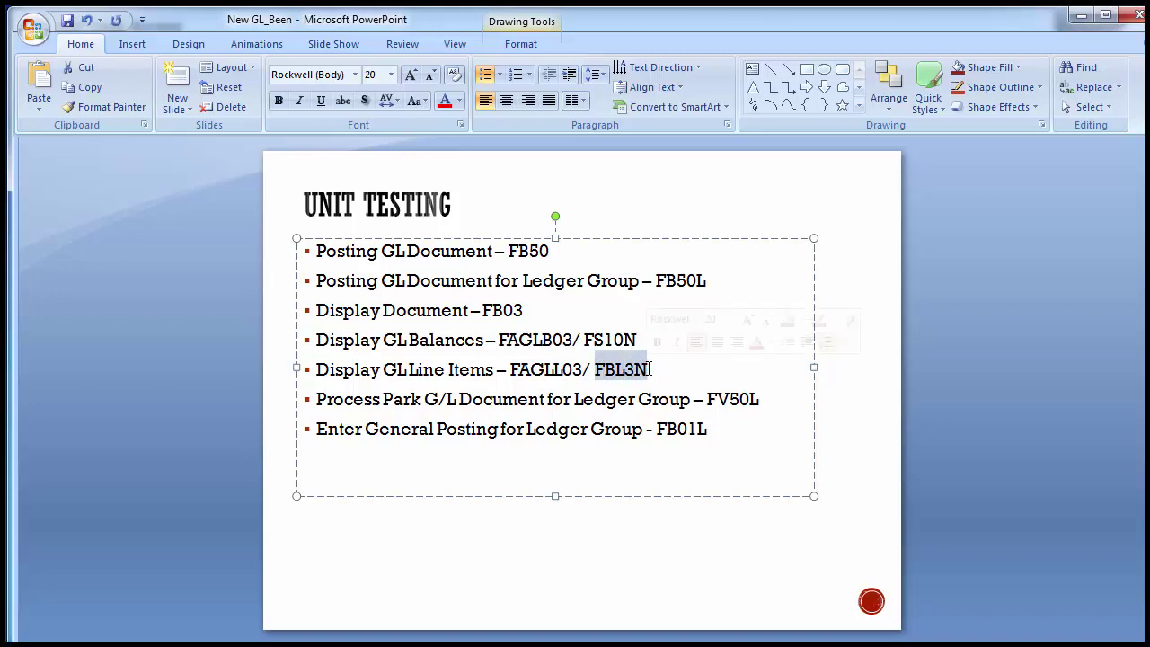
{"action": "left_click_drag", "start_coordinate": [510, 369], "coordinate": [583, 370]}
{"action": "key", "text": "ctrl+c"}
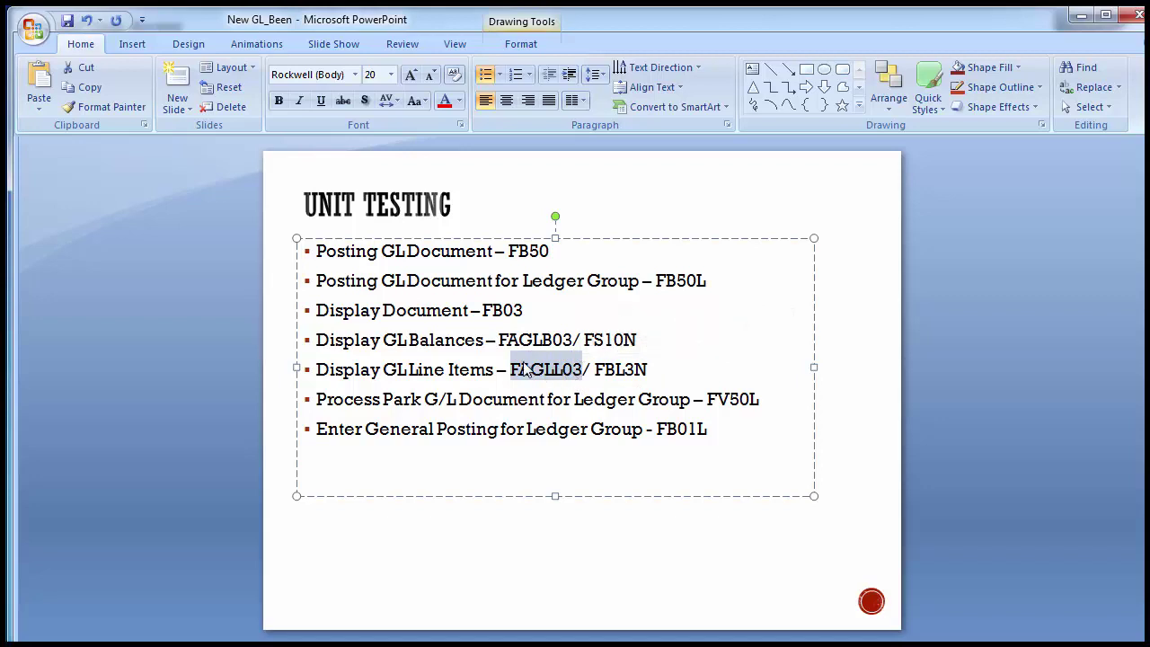
{"action": "key", "text": "alt+Tab"}
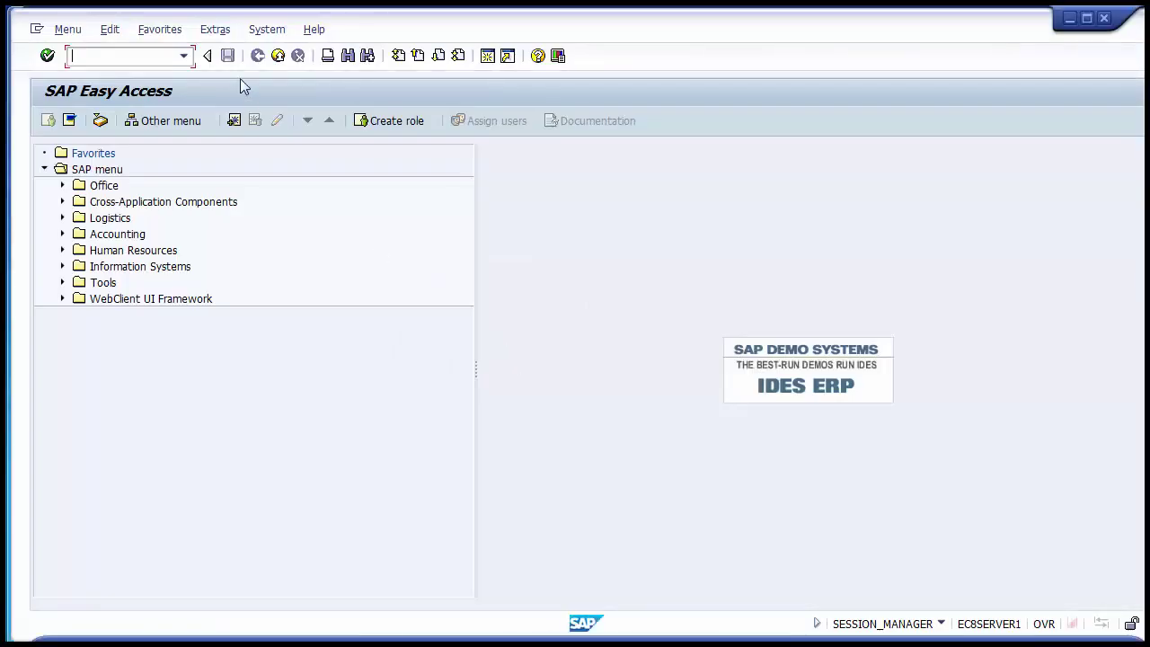
{"action": "key", "text": "ctrl+v"}
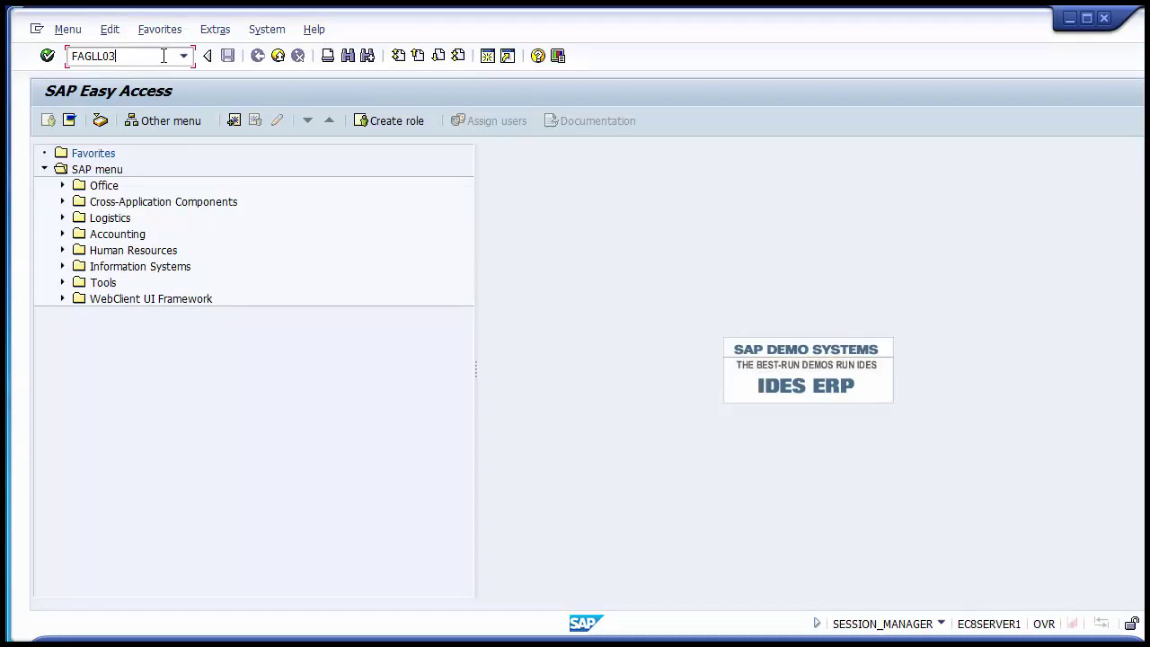
{"action": "key", "text": "Return"}
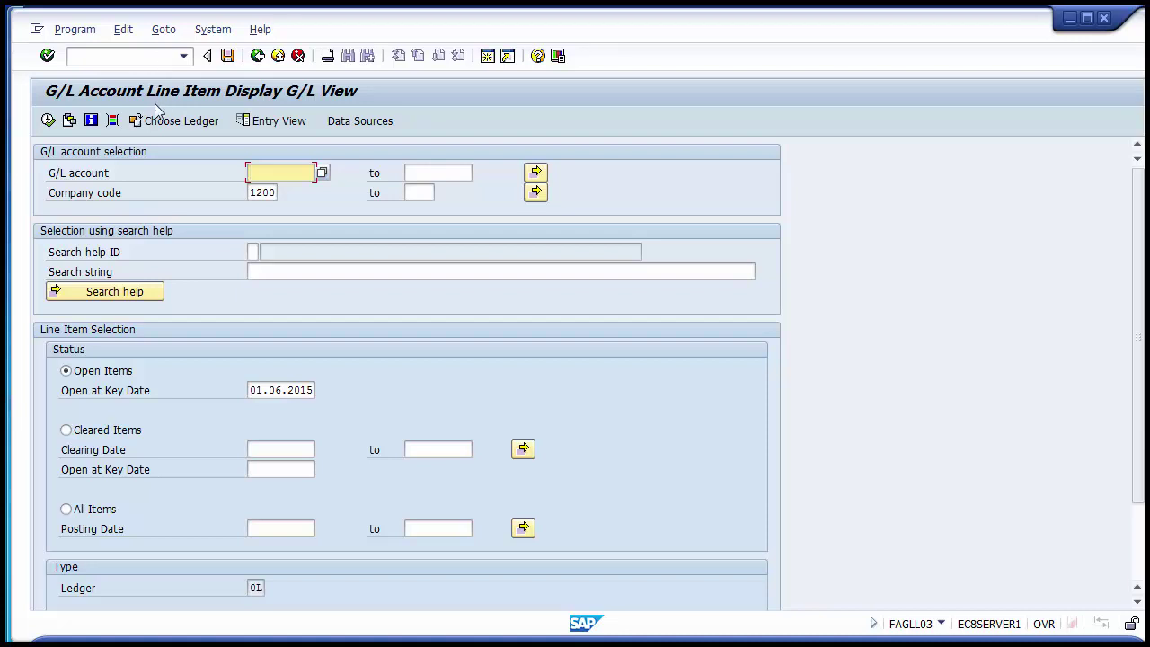
Display all line items for company code 1200 in ledger 0L and examine their statuses across the G/L accounts.
{"action": "left_click", "coordinate": [103, 372]}
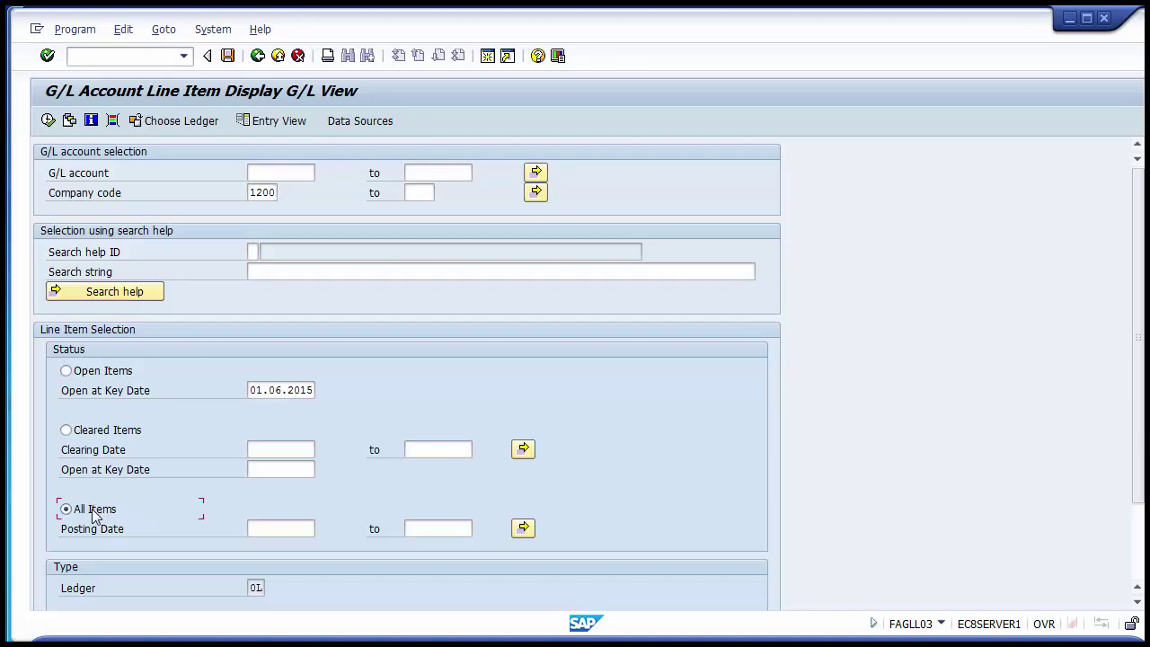
{"action": "left_click", "coordinate": [282, 527]}
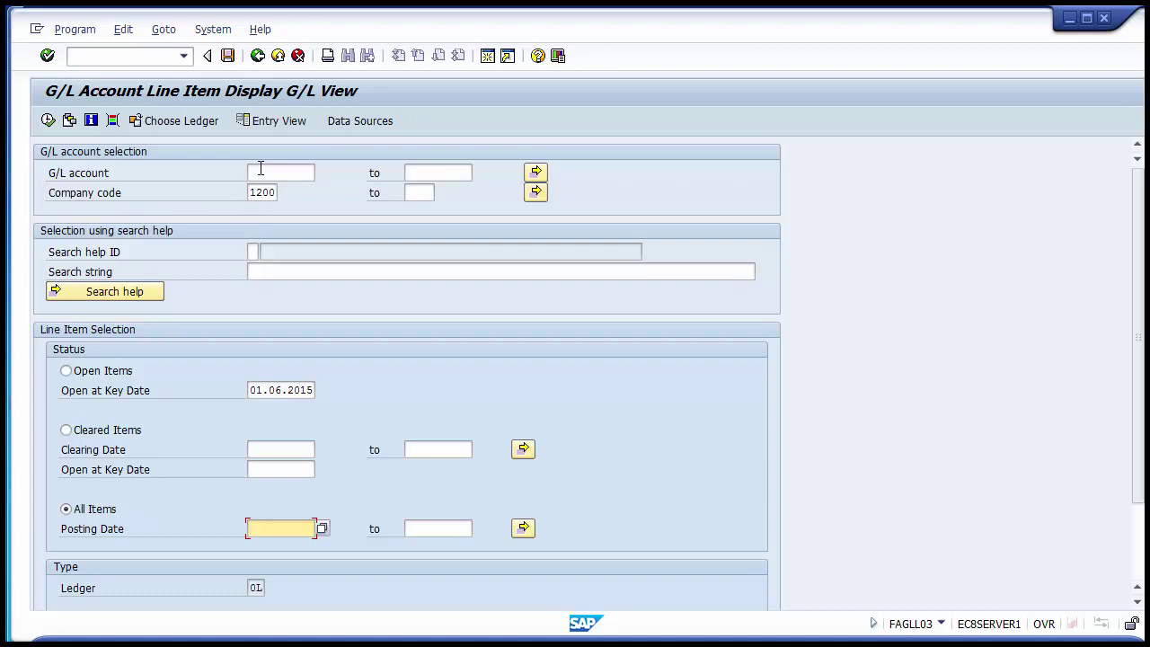
{"action": "left_click", "coordinate": [48, 121]}
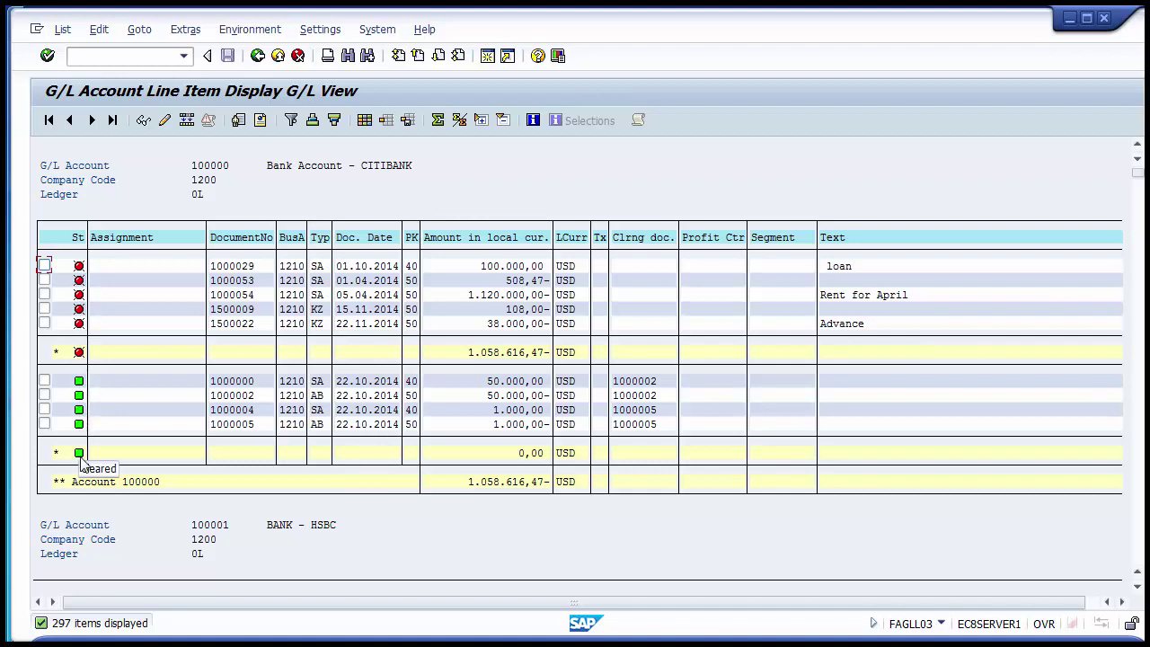
{"action": "scroll", "coordinate": [150, 267], "scroll_direction": "down", "scroll_amount": 5}
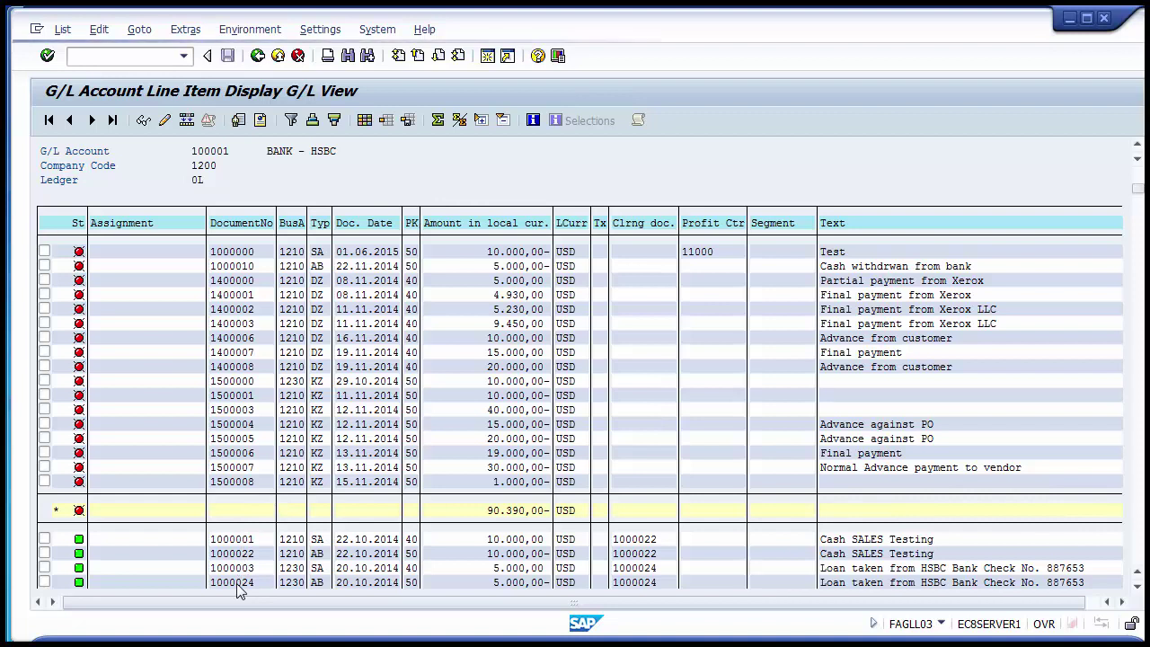
{"action": "key", "text": "Page_Down"}
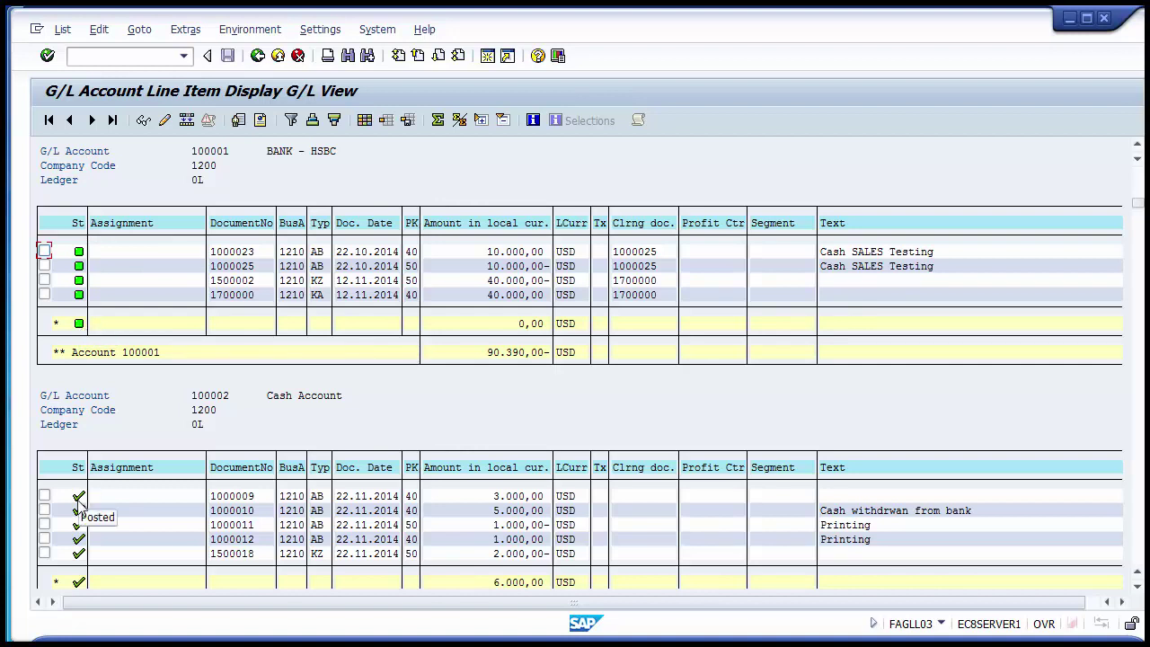
{"action": "scroll", "coordinate": [79, 503], "scroll_direction": "down", "scroll_amount": 5}
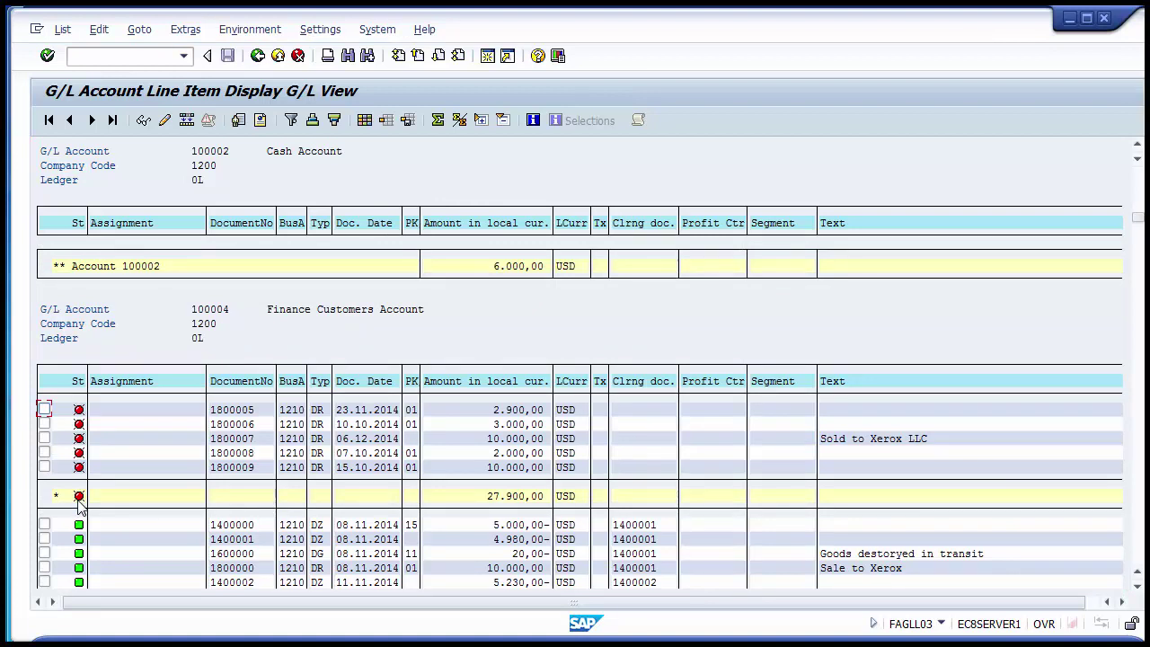
Open the G/L account line item display with /nFBL3N and run it for all items of company code 1200.
{"action": "left_click", "coordinate": [127, 52]}
{"action": "type", "text": "/nFBL3N"}
{"action": "key", "text": "Return"}
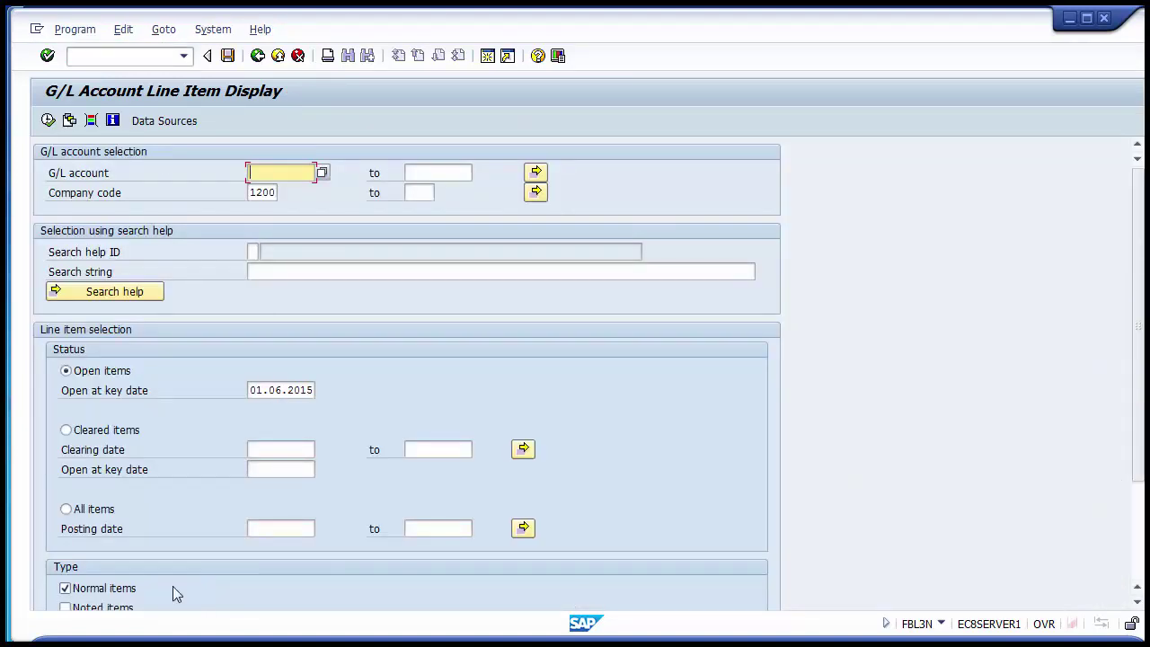
{"action": "left_click", "coordinate": [93, 511]}
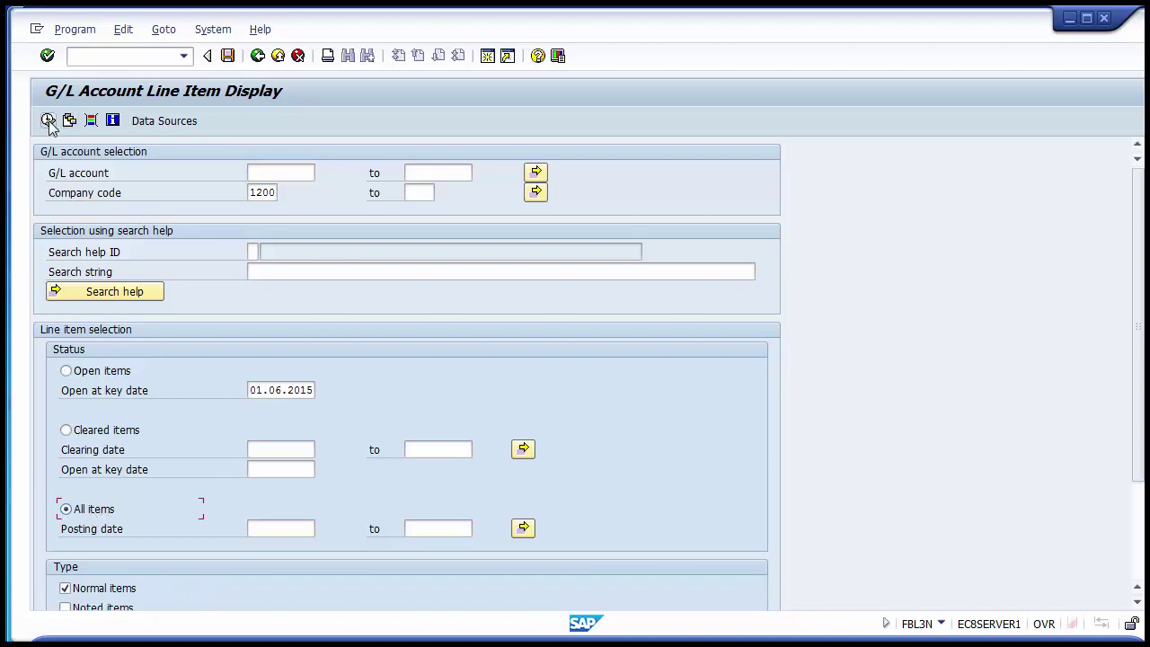
{"action": "left_click", "coordinate": [48, 120]}
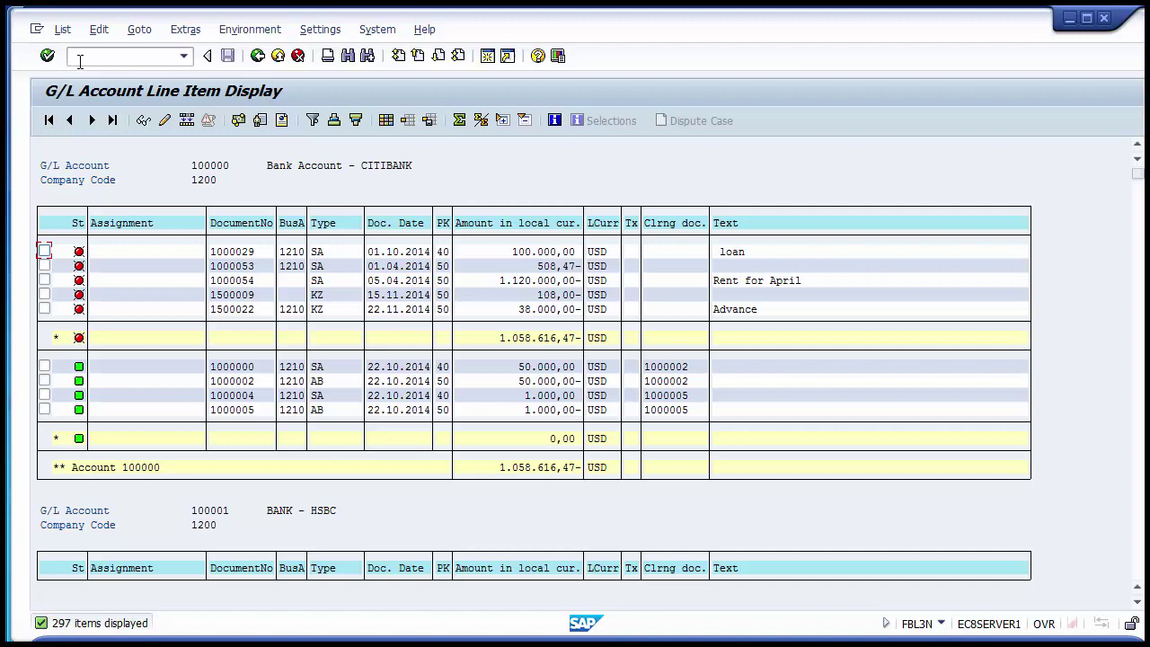
{"action": "left_click", "coordinate": [80, 61]}
{"action": "type", "text": "/n"}
{"action": "key", "text": "BackSpace"}
{"action": "key", "text": "BackSpace"}
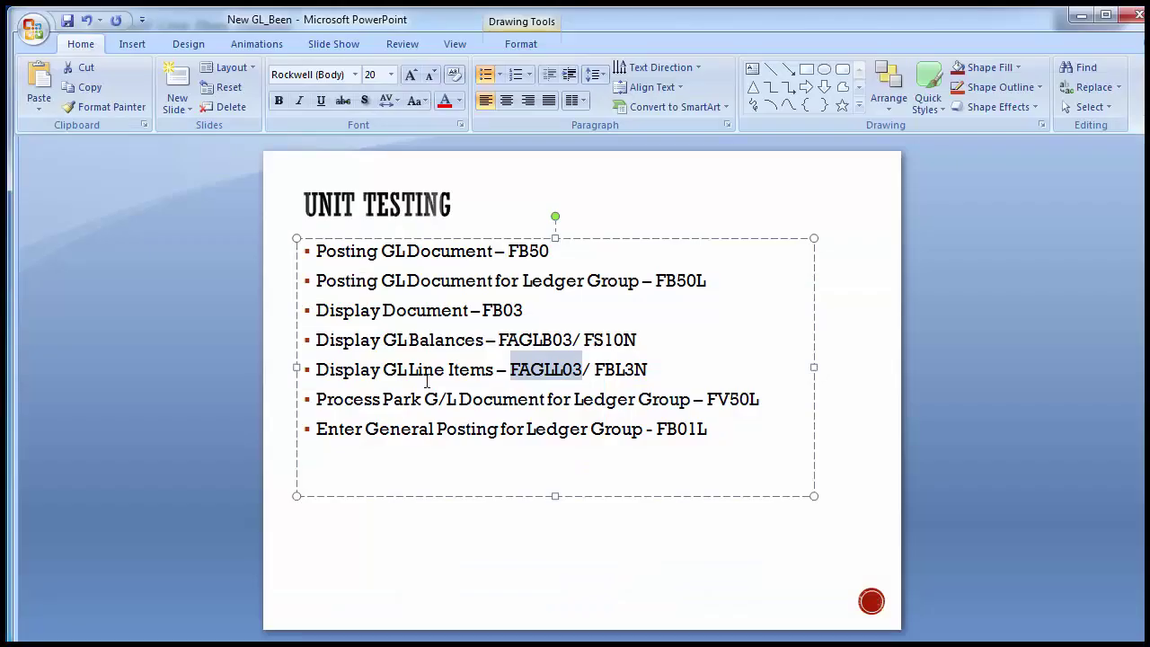
Compare the Display GL Balances and Display GL Line Items entries on the PowerPoint unit testing slide.
{"action": "left_click", "coordinate": [412, 356]}
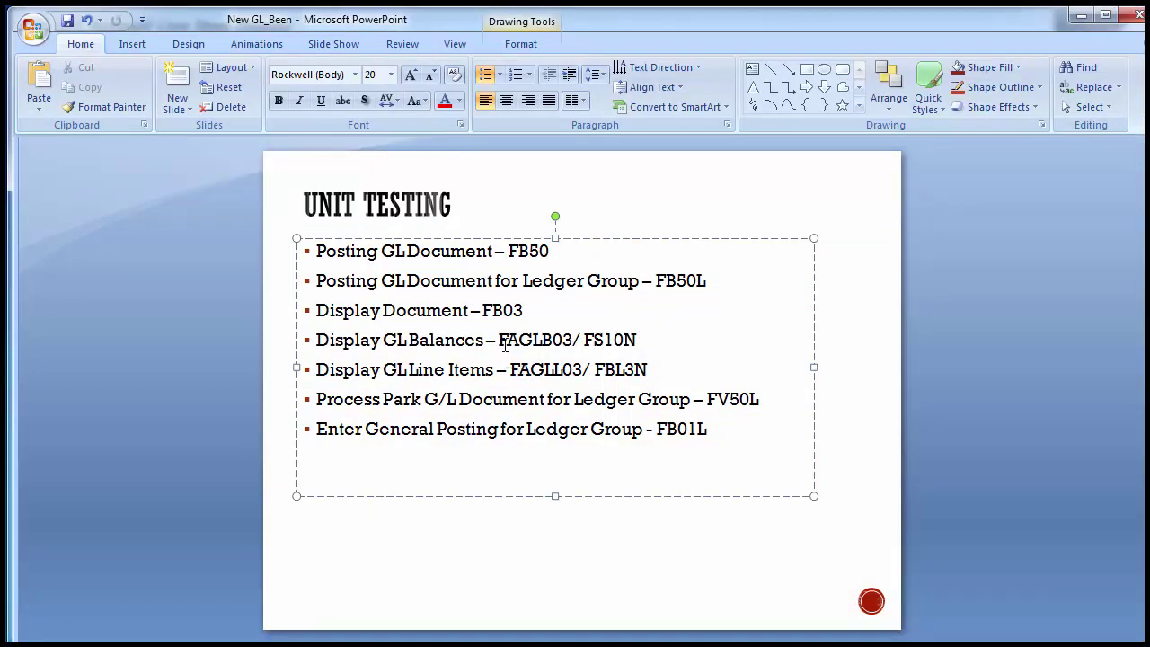
{"action": "left_click_drag", "start_coordinate": [504, 345], "coordinate": [629, 364]}
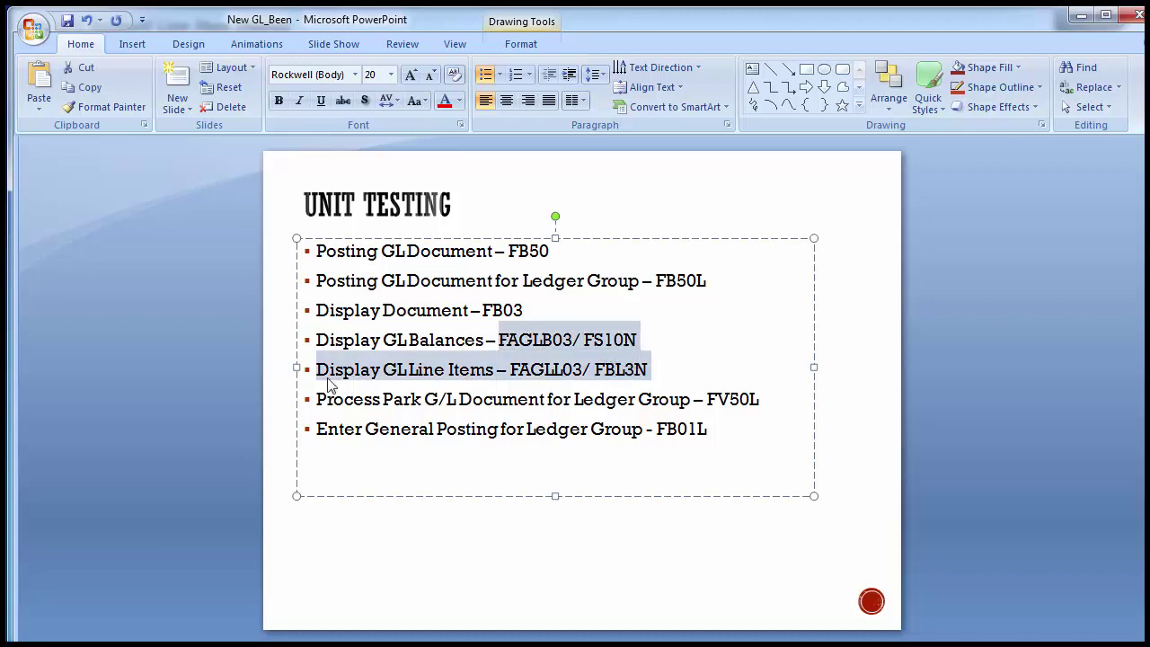
{"action": "left_click_drag", "start_coordinate": [316, 339], "coordinate": [638, 369]}
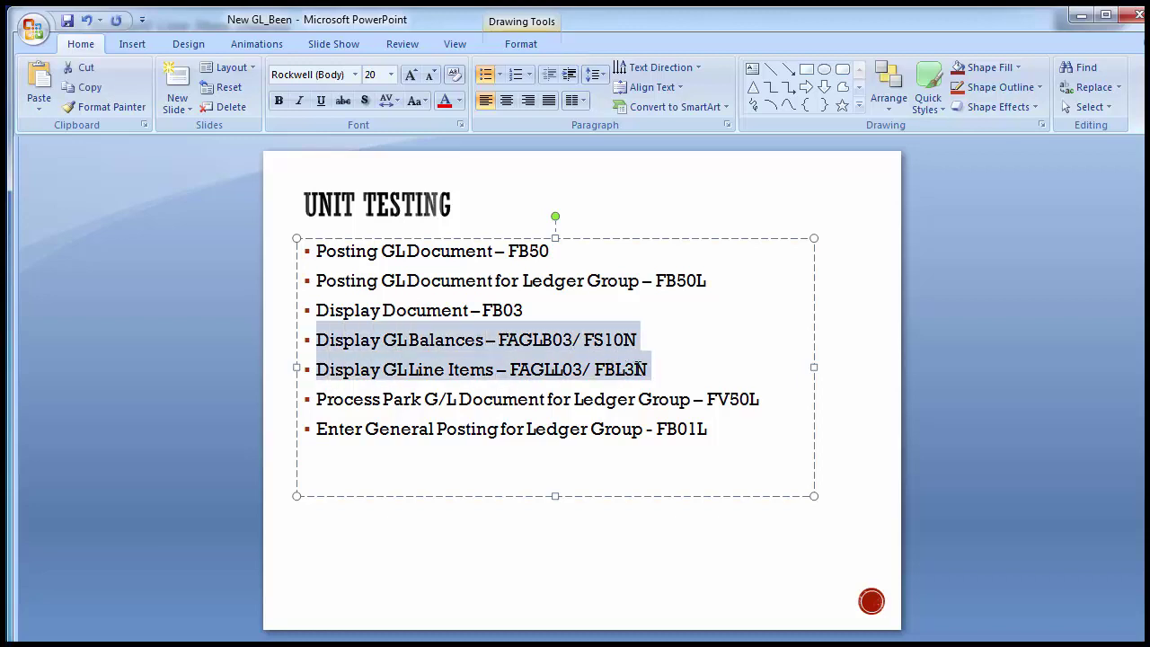
{"action": "left_click", "coordinate": [234, 366]}
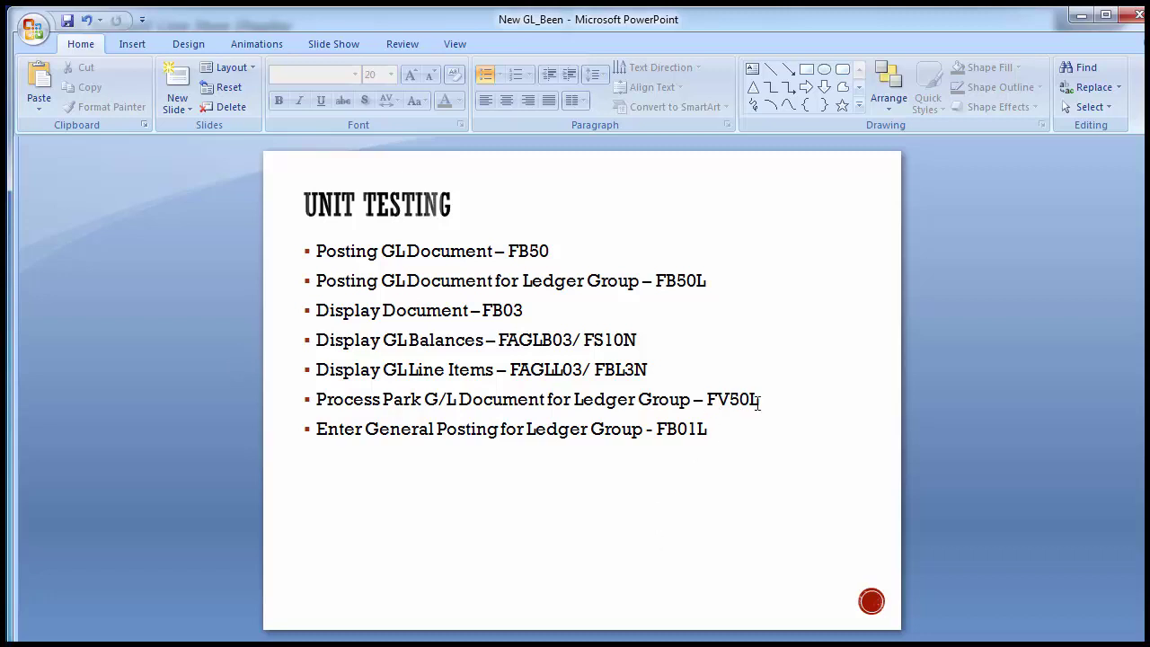
Look up the park document code FV50L on the slide and open it in SAP with /nFV50L.
{"action": "left_click_drag", "start_coordinate": [758, 403], "coordinate": [707, 401]}
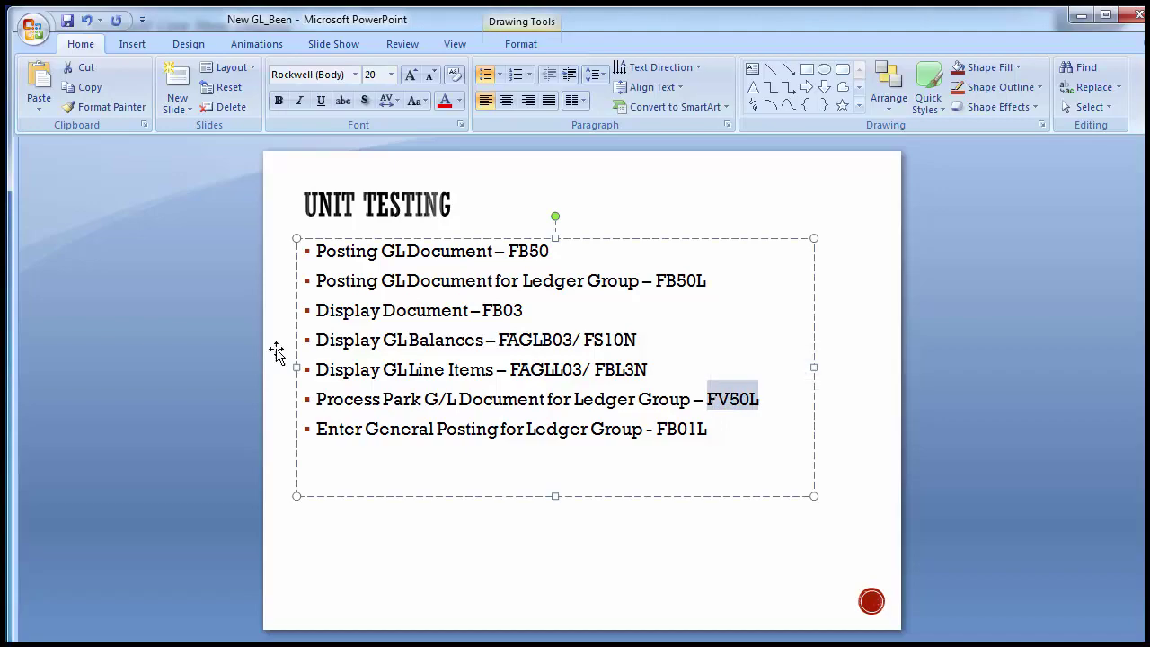
{"action": "left_click", "coordinate": [235, 359]}
{"action": "key", "text": "alt+Tab"}
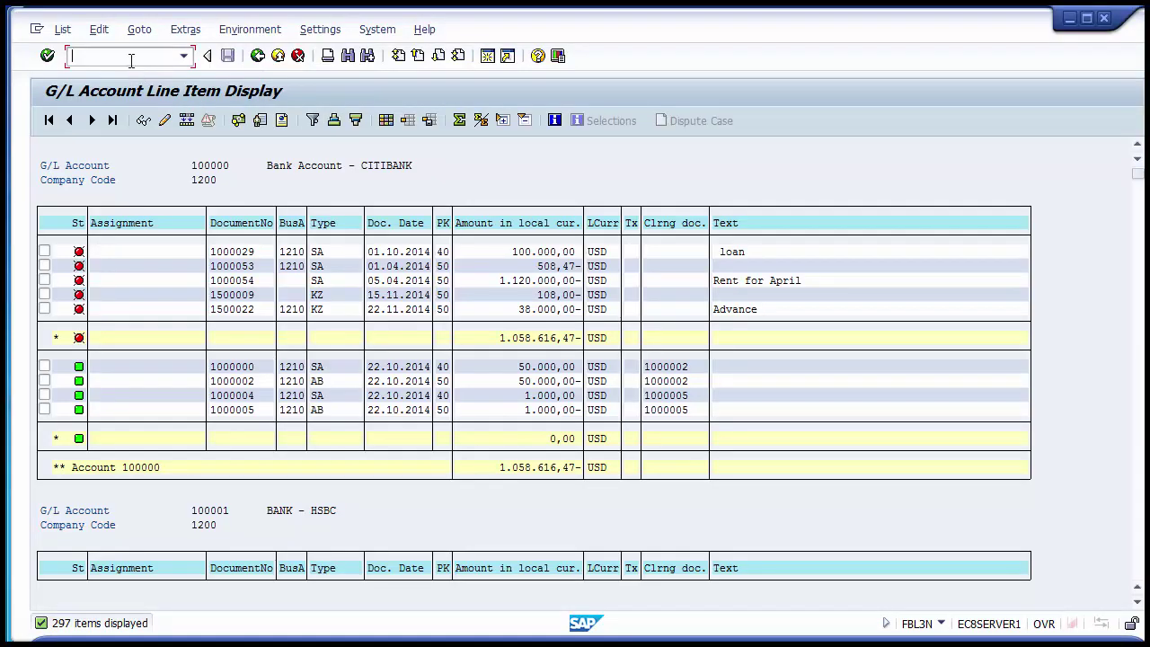
{"action": "type", "text": "/nFV50L"}
{"action": "key", "text": "Return"}
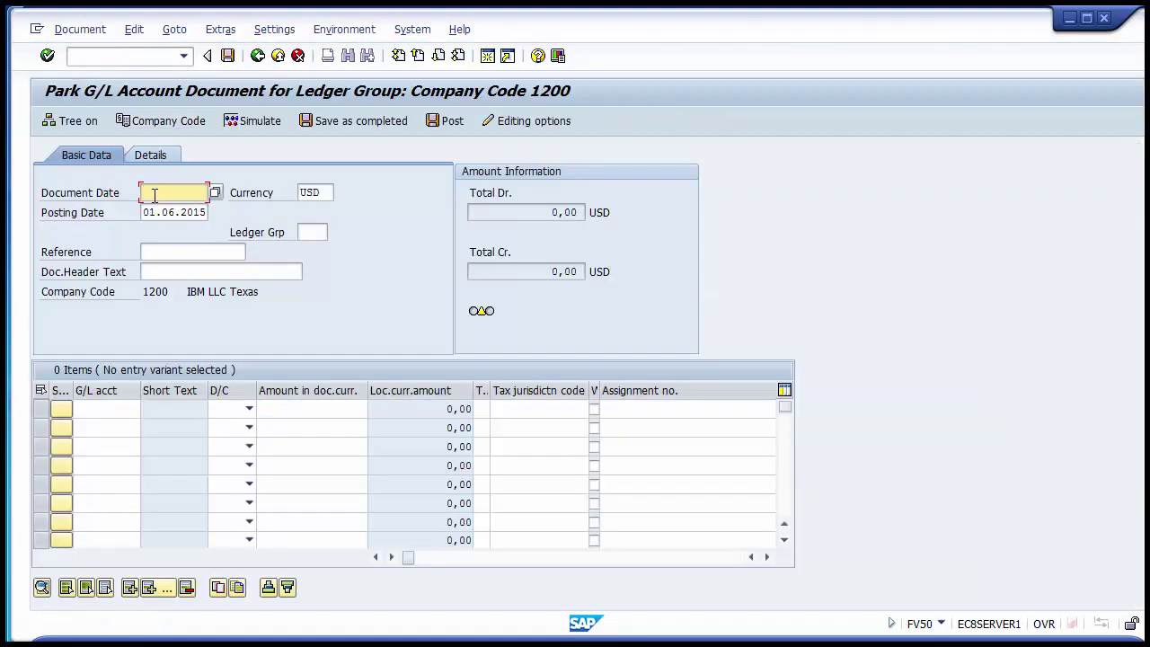
Fill the parked document's header with document date 01.06.2015, ledger group A1 and reference 324.
{"action": "left_click", "coordinate": [155, 195]}
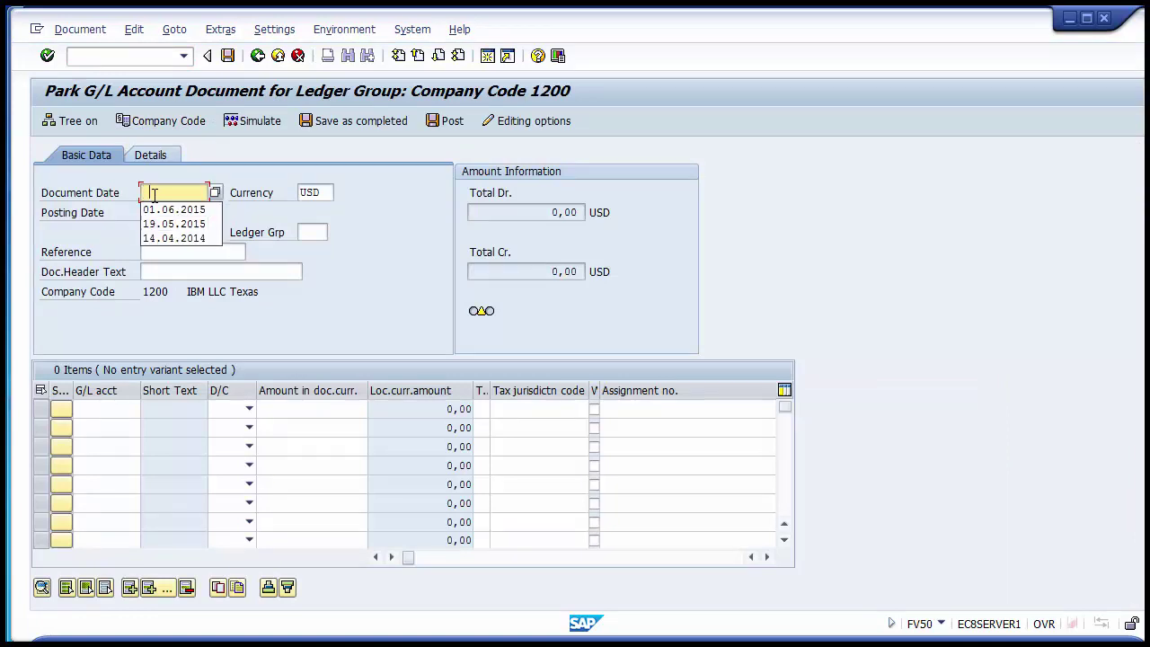
{"action": "left_click", "coordinate": [157, 207]}
{"action": "left_click", "coordinate": [311, 234]}
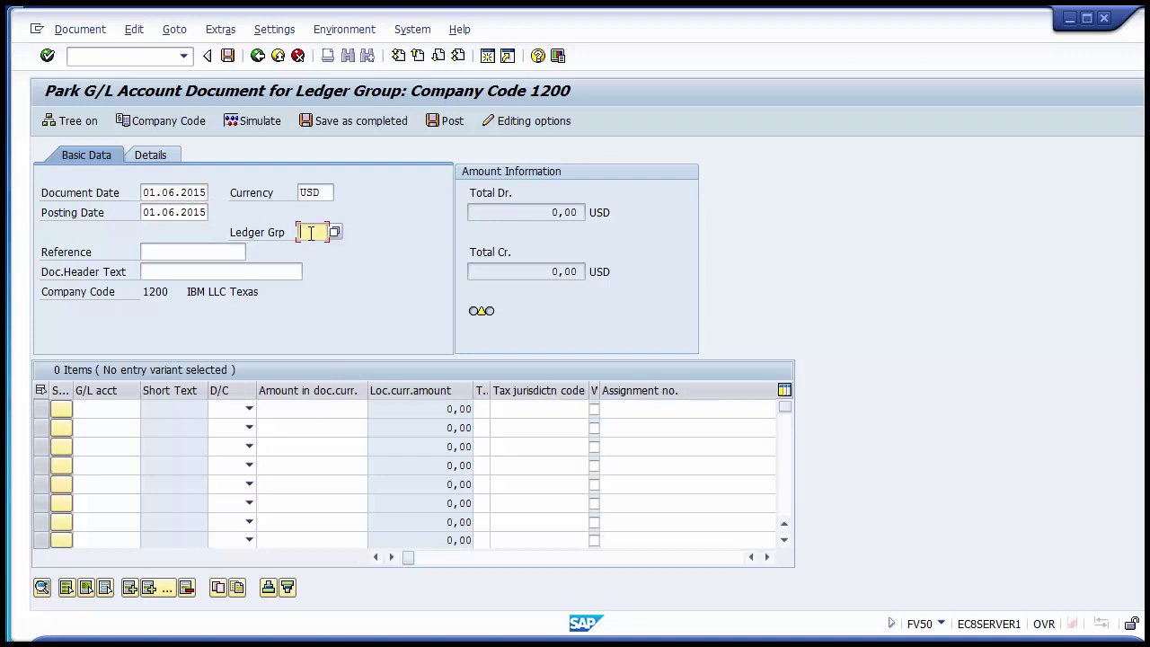
{"action": "type", "text": "A"}
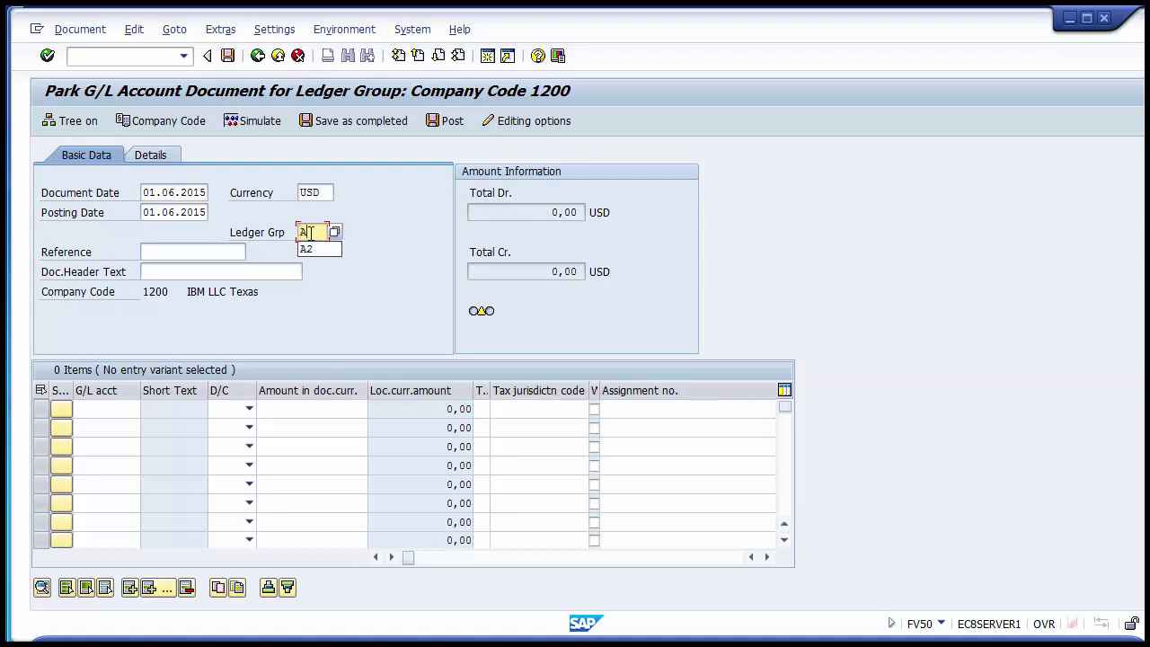
{"action": "type", "text": "1"}
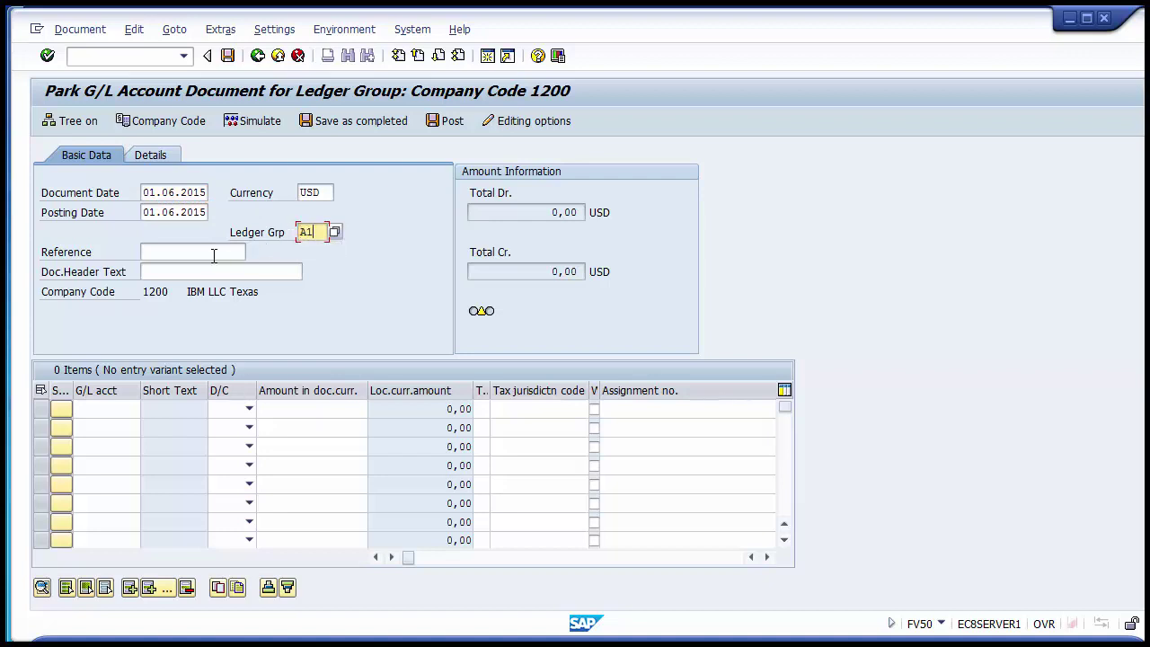
{"action": "left_click", "coordinate": [214, 256]}
{"action": "type", "text": "324"}
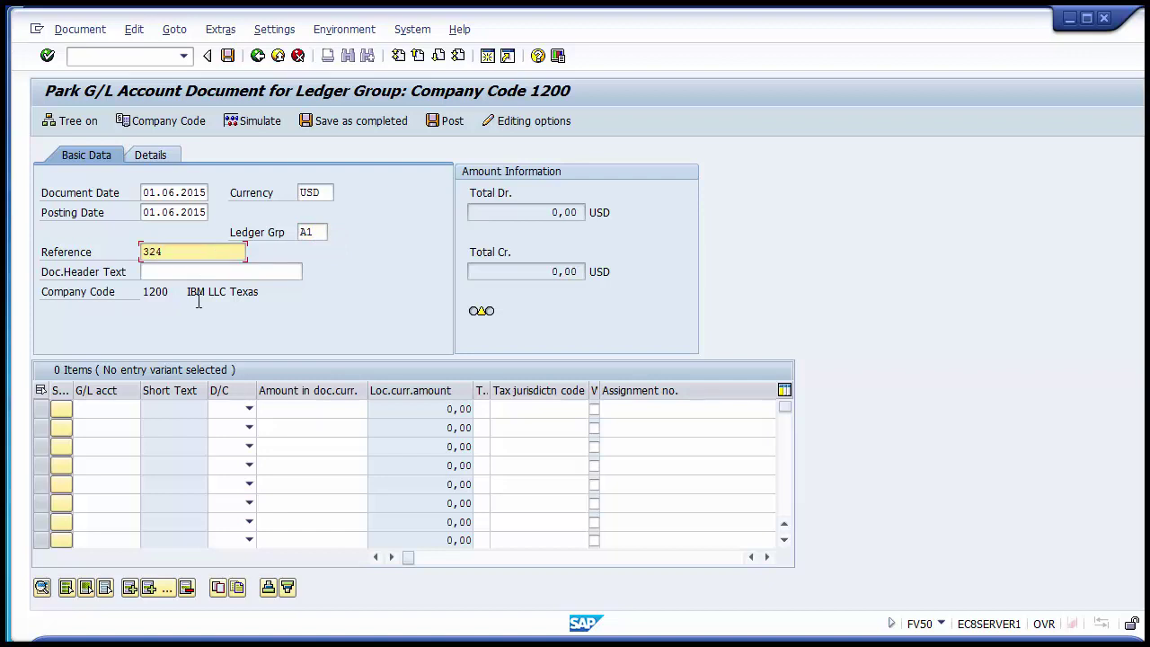
Enter G/L account 400002 as a debit line and G/L account 400004 as a credit line.
{"action": "left_click", "coordinate": [107, 407]}
{"action": "type", "text": "400002"}
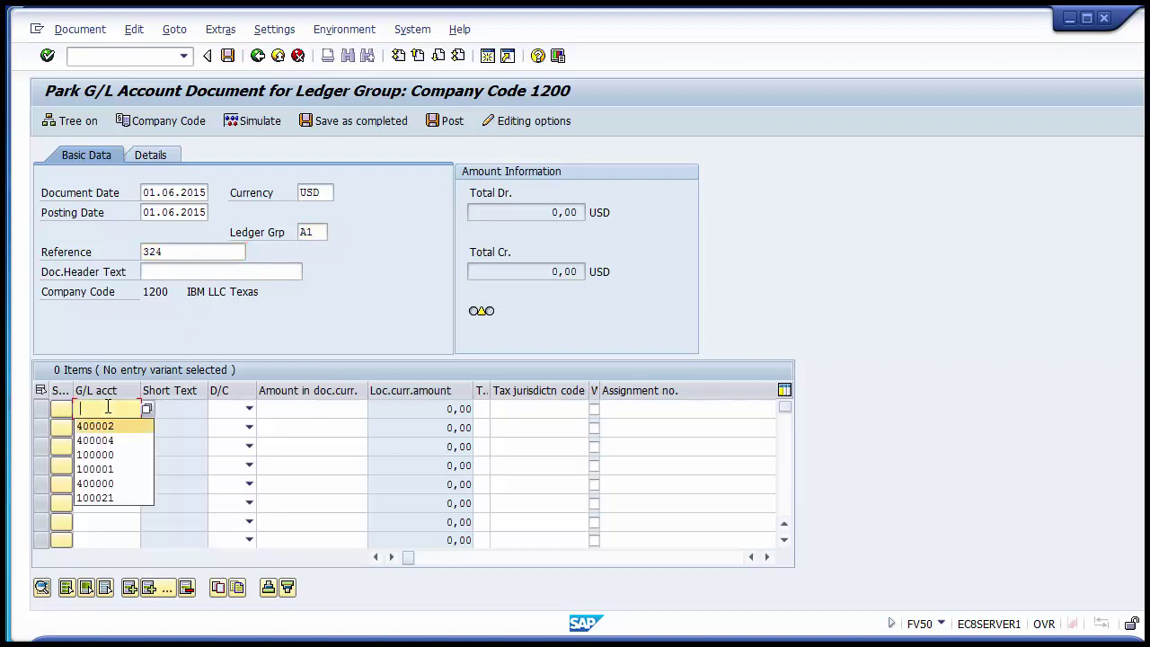
{"action": "key", "text": "Down"}
{"action": "type", "text": "400004"}
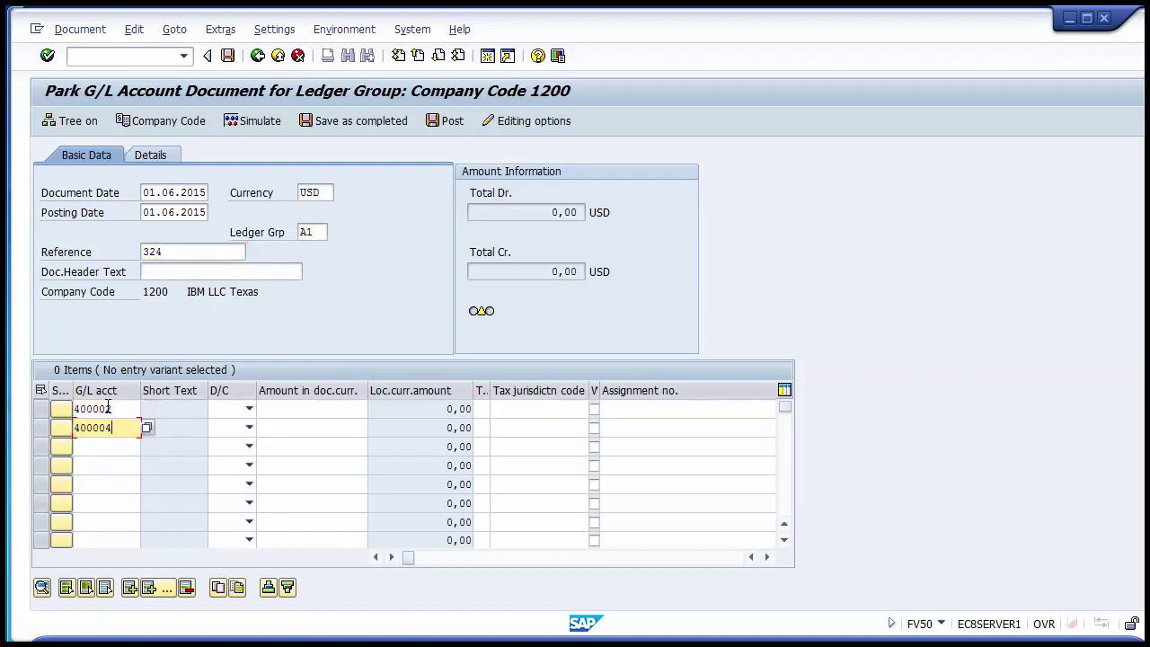
{"action": "key", "text": "Return"}
{"action": "left_click", "coordinate": [249, 409]}
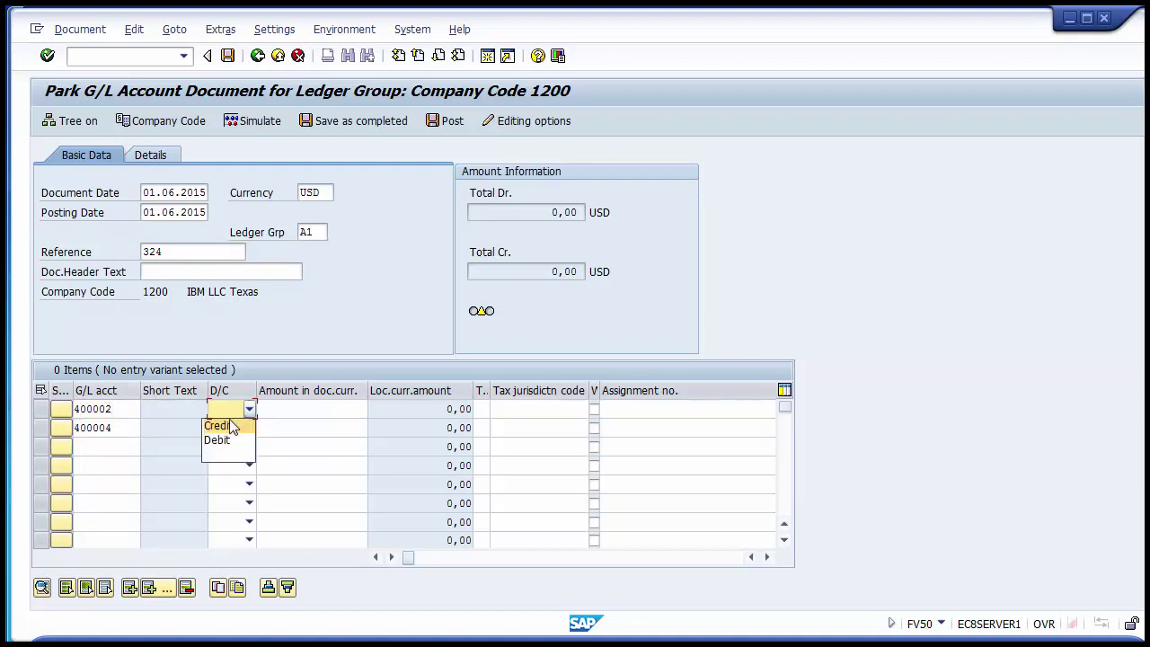
{"action": "left_click", "coordinate": [218, 441]}
{"action": "left_click", "coordinate": [249, 428]}
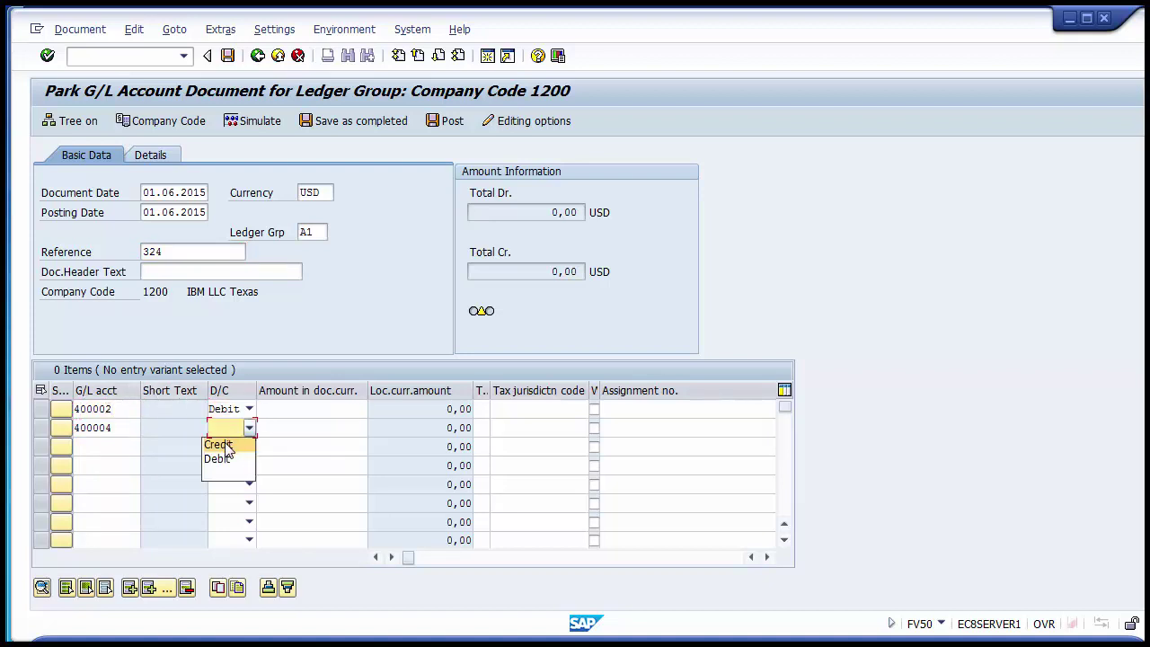
{"action": "left_click", "coordinate": [218, 441]}
Set the document currency amount to 6000 on both the debit and the credit line.
{"action": "left_click", "coordinate": [298, 410]}
{"action": "left_click", "coordinate": [298, 412]}
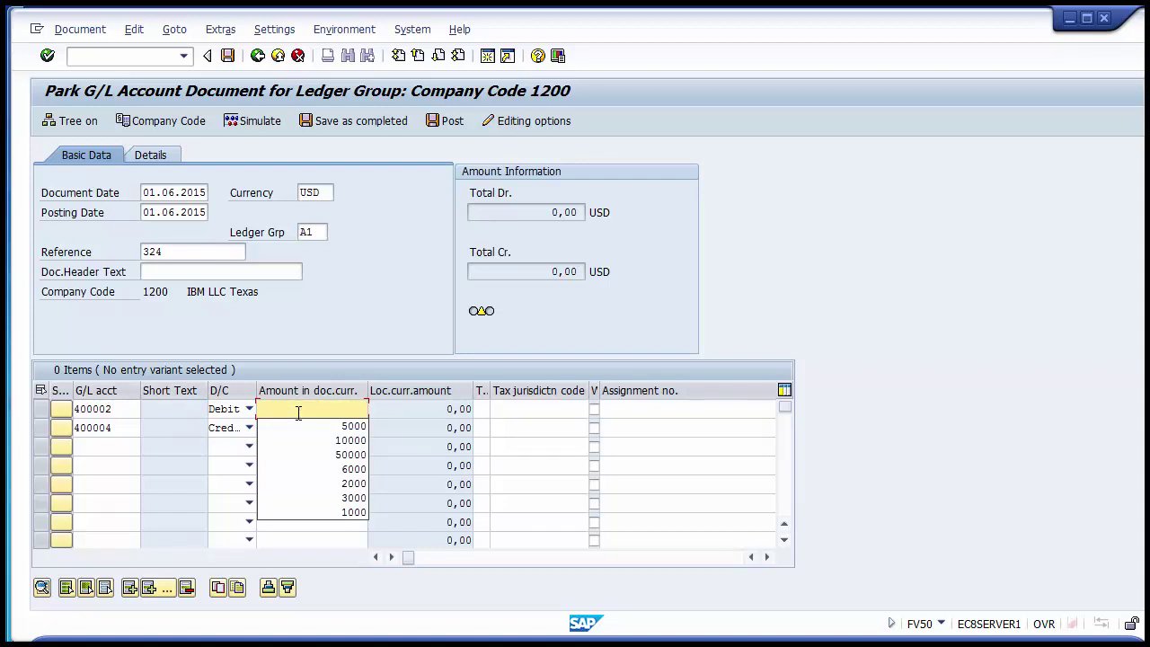
{"action": "key", "text": "Down"}
{"action": "key", "text": "Down"}
{"action": "key", "text": "Down"}
{"action": "key", "text": "Down"}
{"action": "key", "text": "Return"}
{"action": "key", "text": "Down"}
{"action": "key", "text": "Down"}
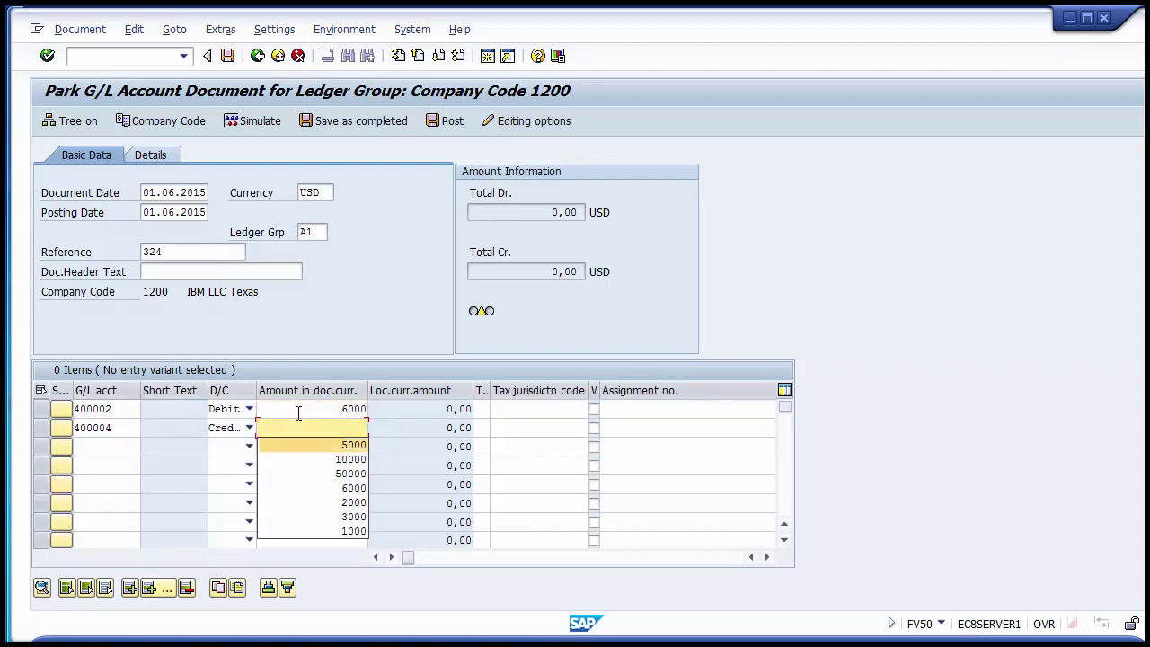
{"action": "key", "text": "Down"}
{"action": "key", "text": "Down"}
{"action": "key", "text": "Down"}
{"action": "key", "text": "Return"}
Assign cost center 110010 to both line items and simulate the document.
{"action": "key", "text": "Up"}
{"action": "key", "text": "Tab"}
{"action": "key", "text": "Tab"}
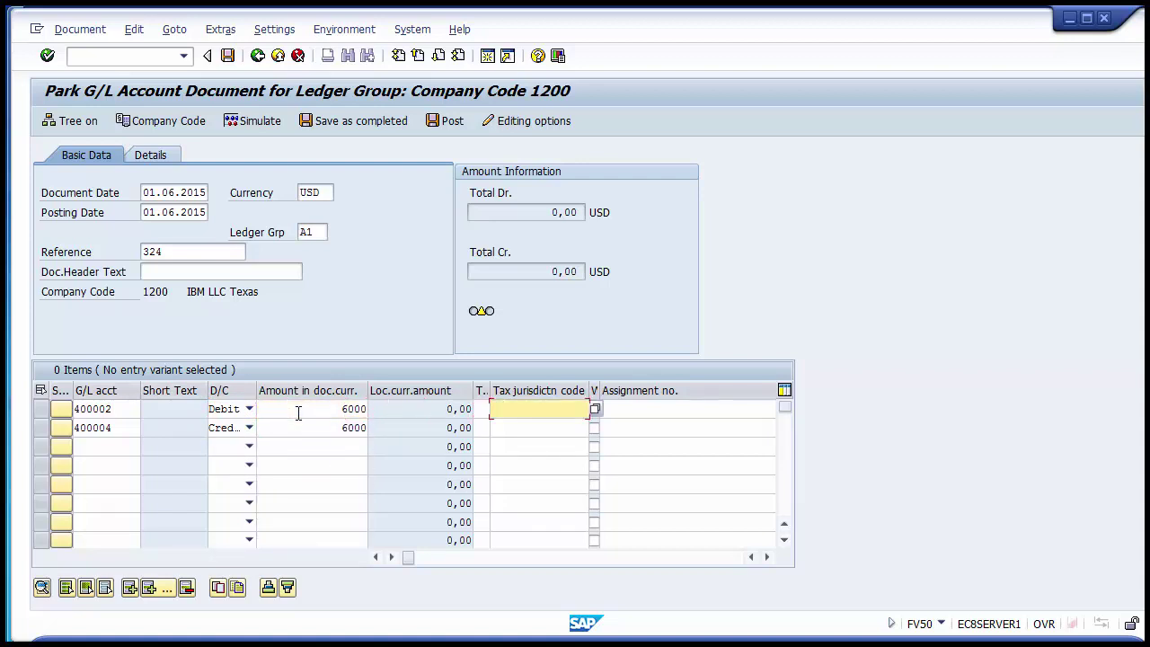
{"action": "key", "text": "Tab"}
{"action": "key", "text": "Tab"}
{"action": "key", "text": "Tab"}
{"action": "key", "text": "Tab"}
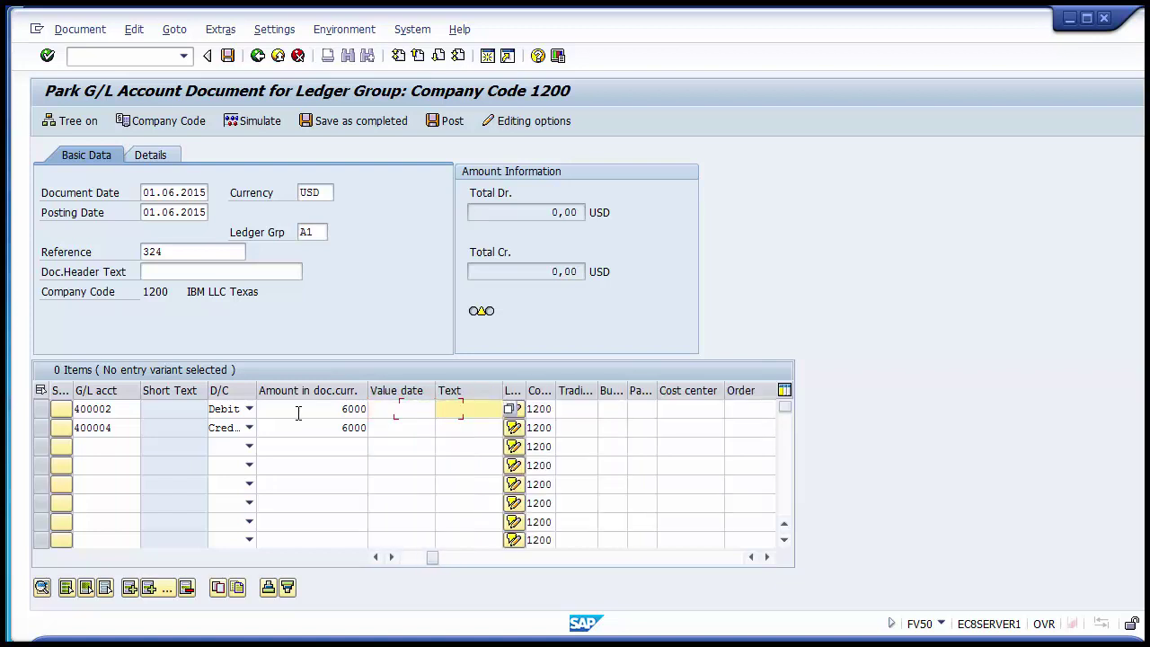
{"action": "key", "text": "Tab"}
{"action": "key", "text": "Tab"}
{"action": "key", "text": "Tab"}
{"action": "key", "text": "Tab"}
{"action": "key", "text": "Down"}
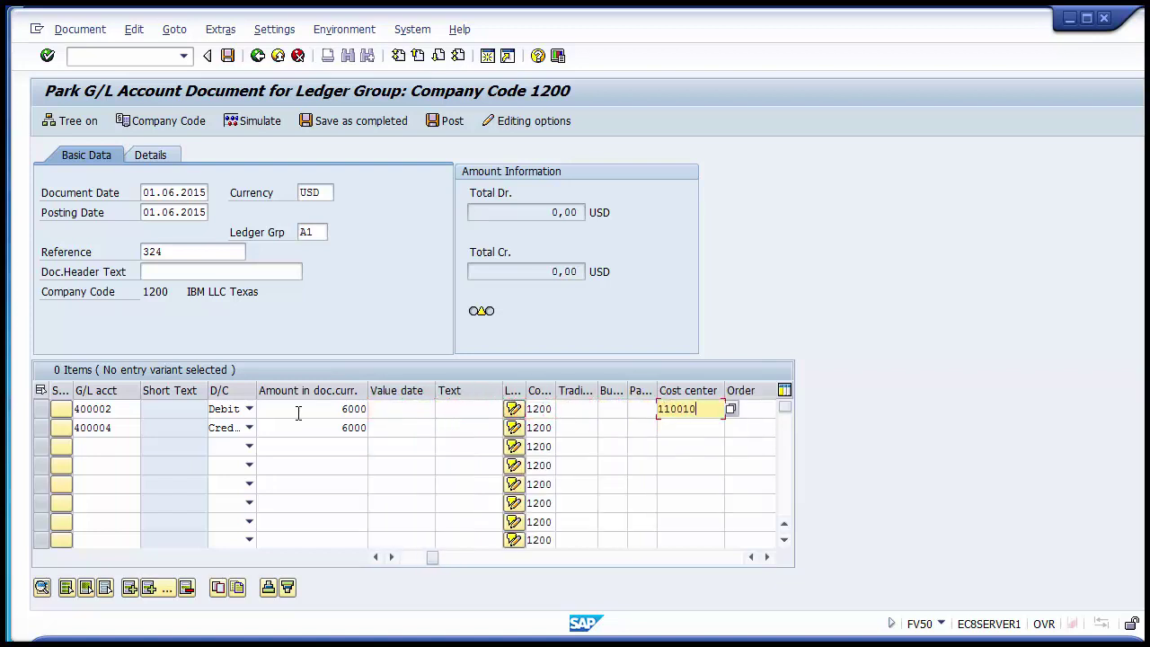
{"action": "key", "text": "Return"}
{"action": "key", "text": "Down"}
{"action": "key", "text": "Return"}
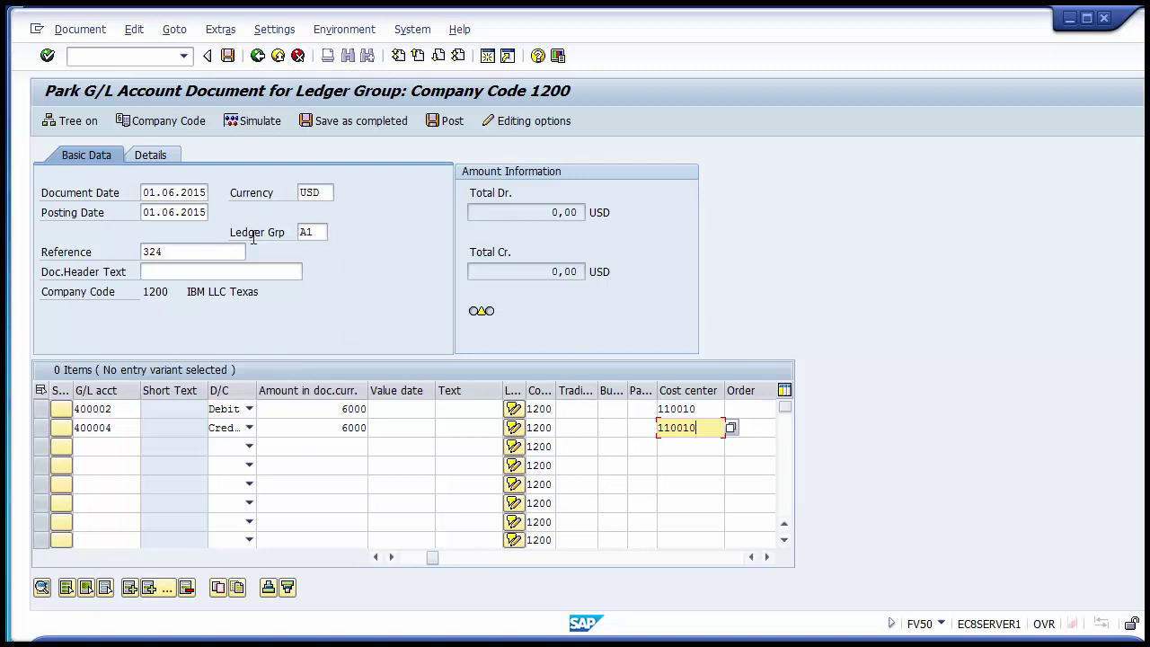
{"action": "left_click", "coordinate": [247, 126]}
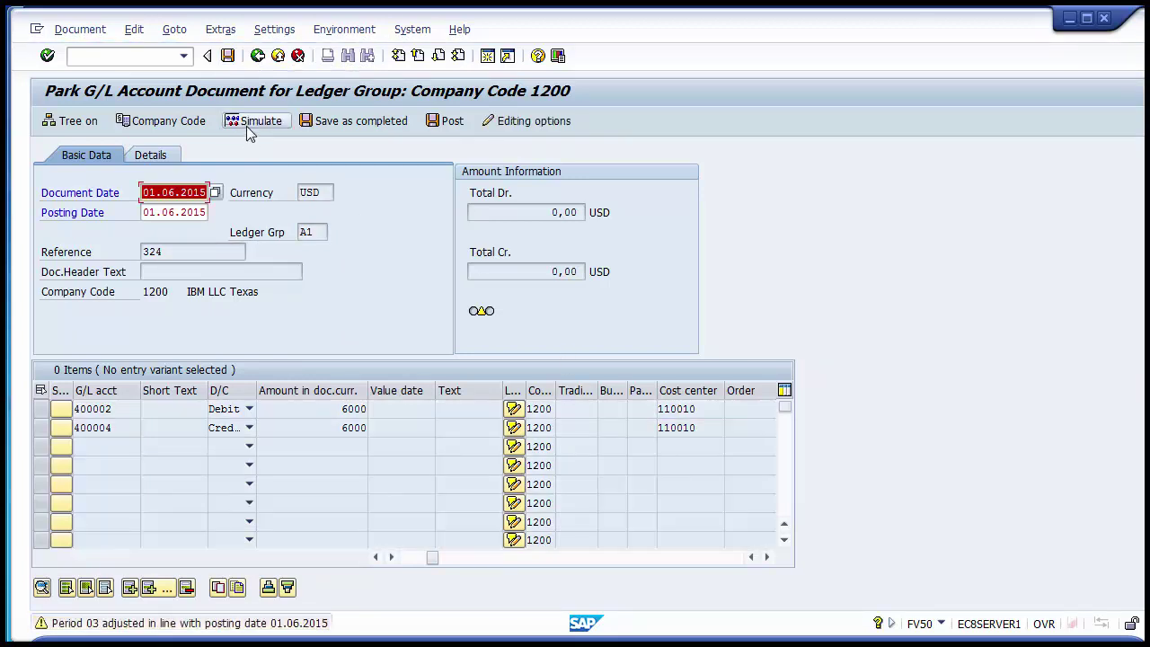
{"action": "left_click", "coordinate": [247, 125]}
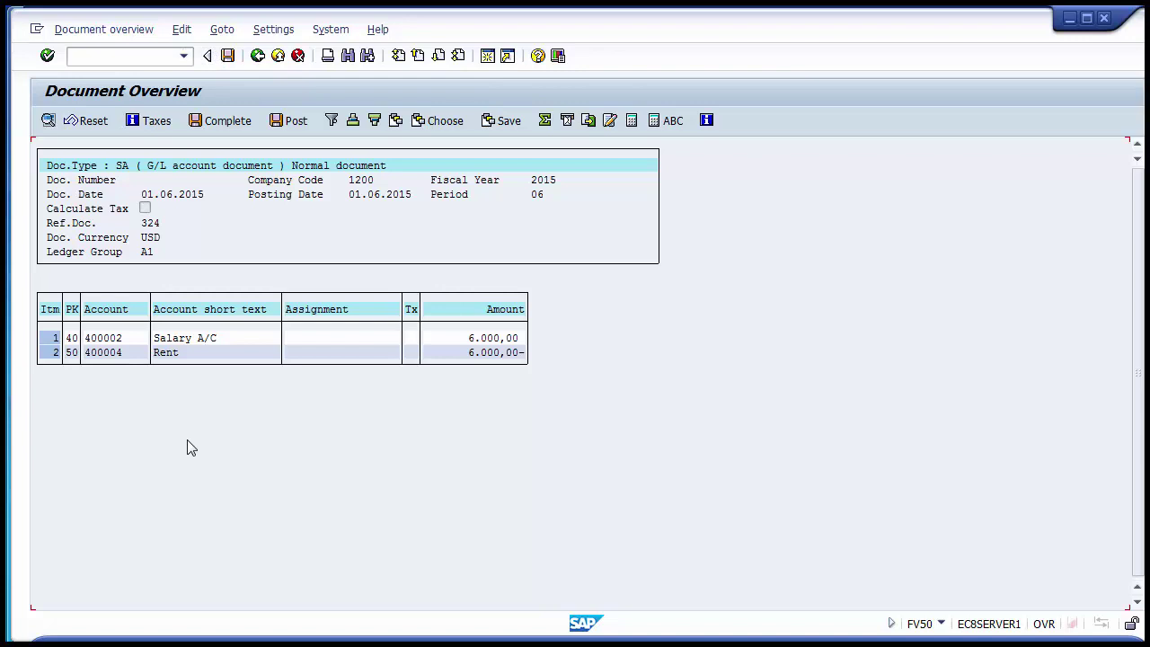
Park the simulated G/L document for ledger group A1 and display the parked document.
{"action": "left_click", "coordinate": [227, 56]}
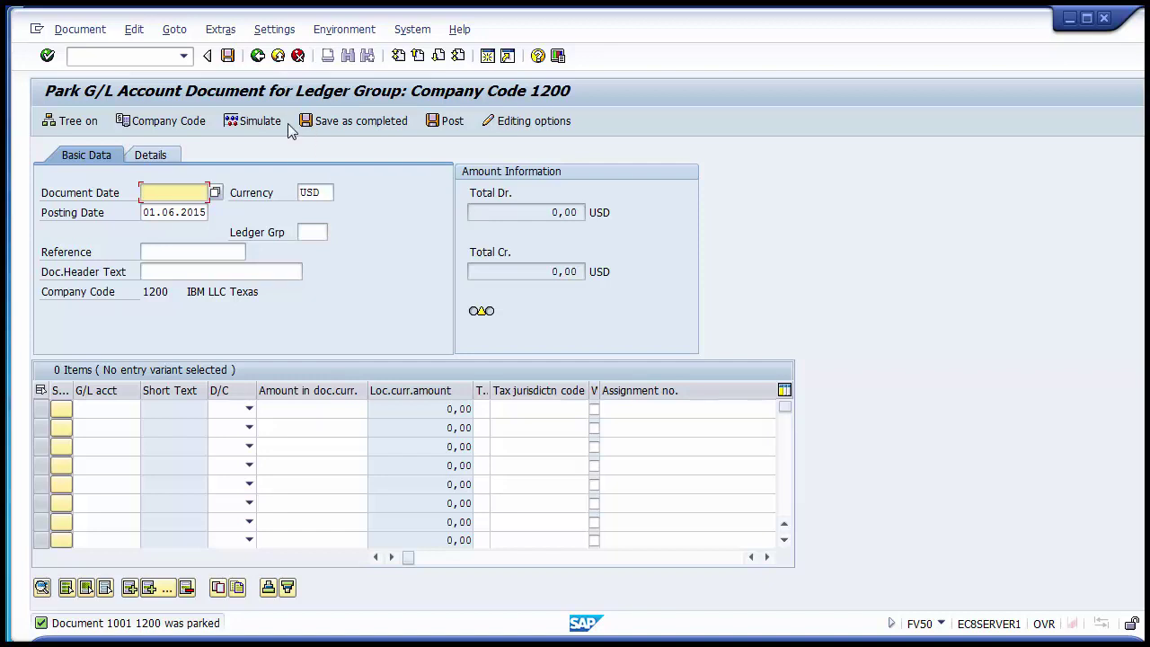
{"action": "left_click", "coordinate": [81, 29]}
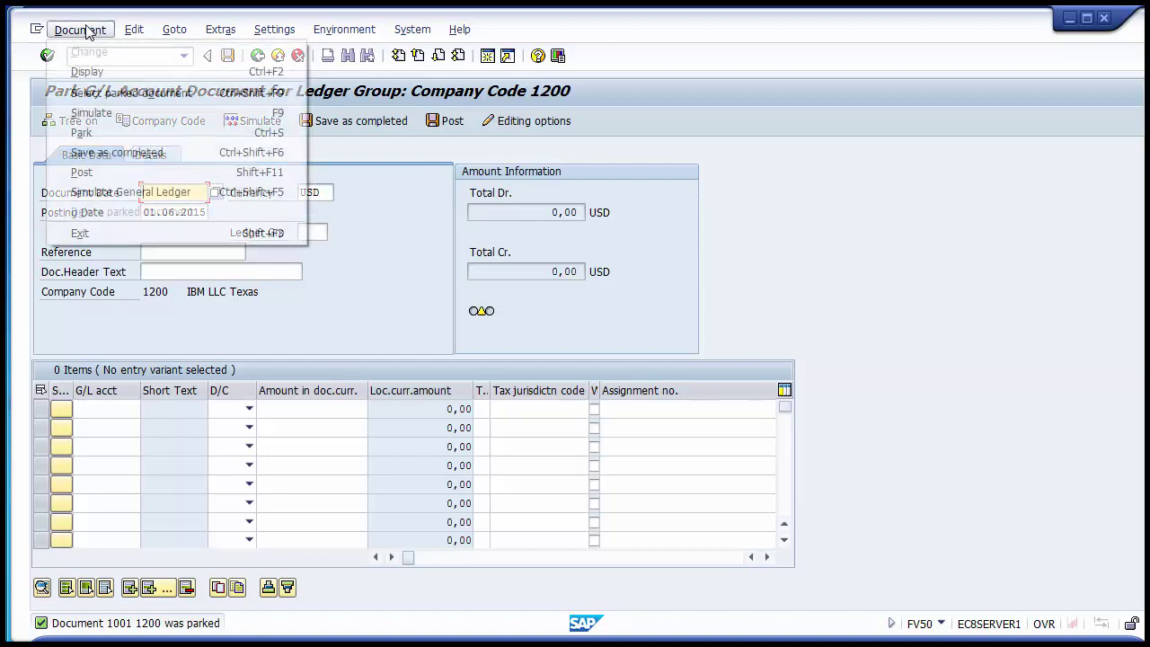
{"action": "left_click", "coordinate": [99, 78]}
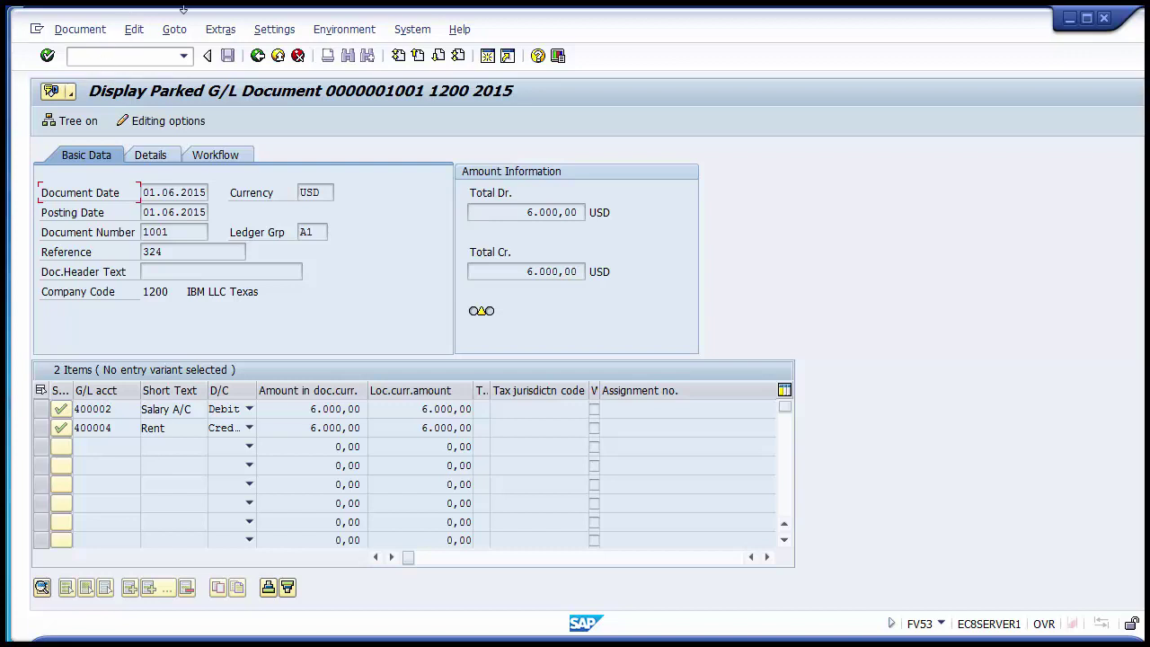
Check the ledger group of the parked document and exit the document parking transaction.
{"action": "left_click", "coordinate": [314, 232]}
{"action": "left_click_drag", "start_coordinate": [315, 231], "coordinate": [290, 235]}
{"action": "left_click", "coordinate": [277, 56]}
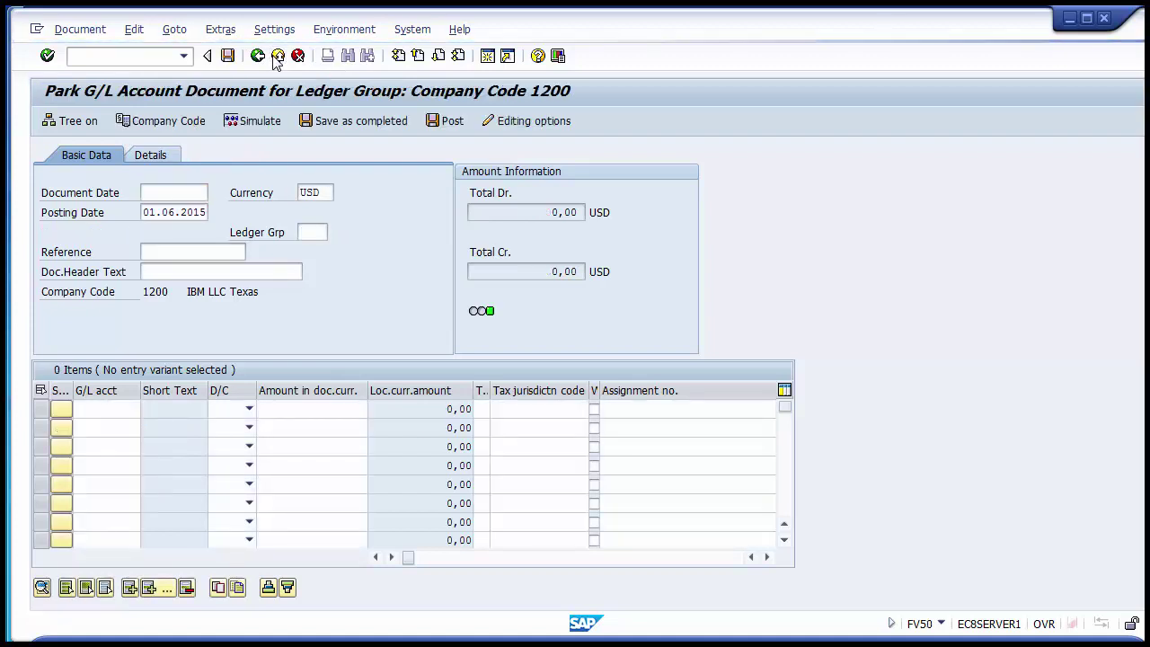
{"action": "left_click", "coordinate": [278, 56]}
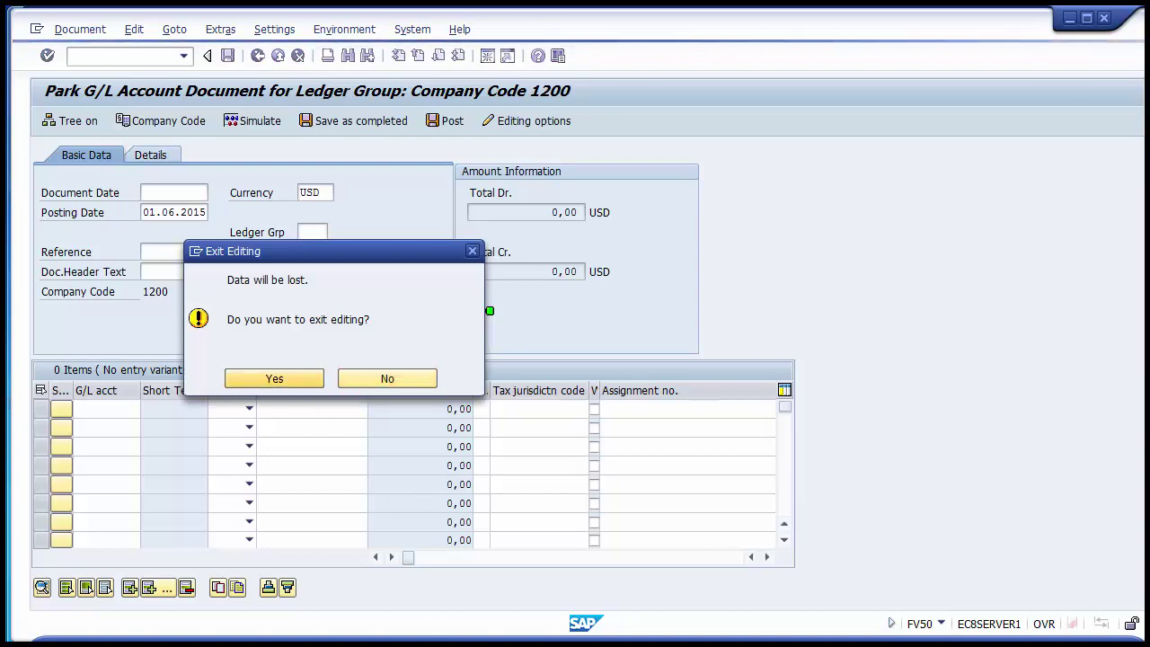
Switch to the PowerPoint Unit Testing slide and look up the transaction code for general posting for ledger group.
{"action": "mouse_move", "coordinate": [434, 639]}
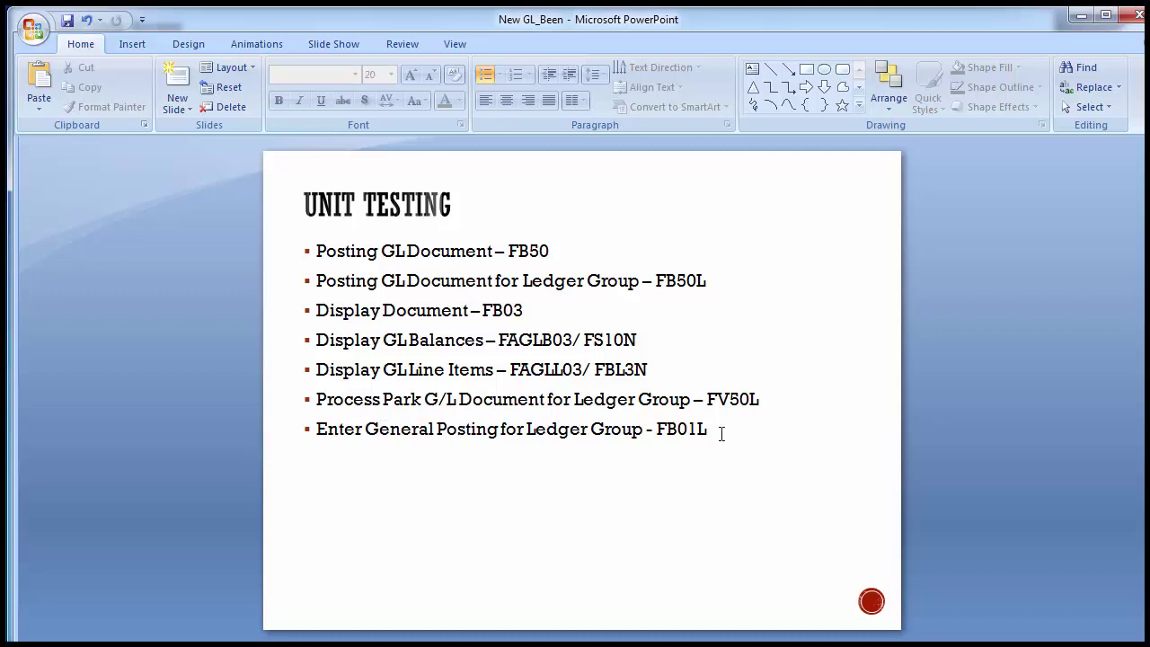
{"action": "left_click_drag", "start_coordinate": [722, 434], "coordinate": [654, 431]}
{"action": "left_click", "coordinate": [157, 372]}
Switch back to SAP and start transaction FB01 to post a document.
{"action": "mouse_move", "coordinate": [491, 642]}
{"action": "left_click", "coordinate": [584, 575]}
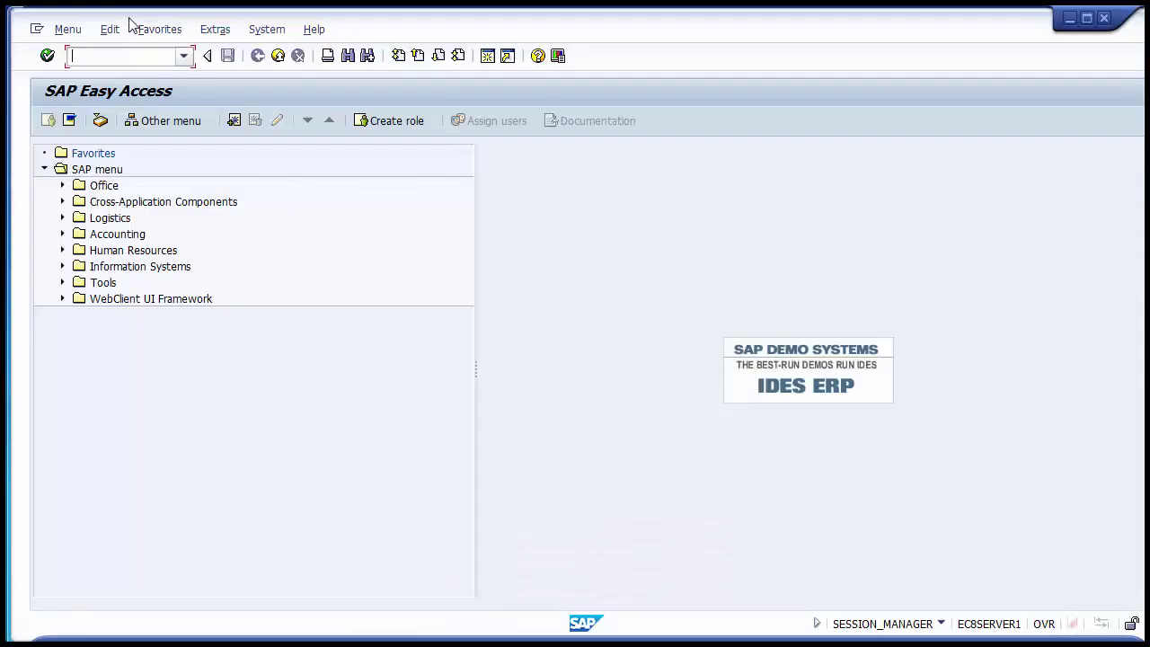
{"action": "type", "text": "FB"}
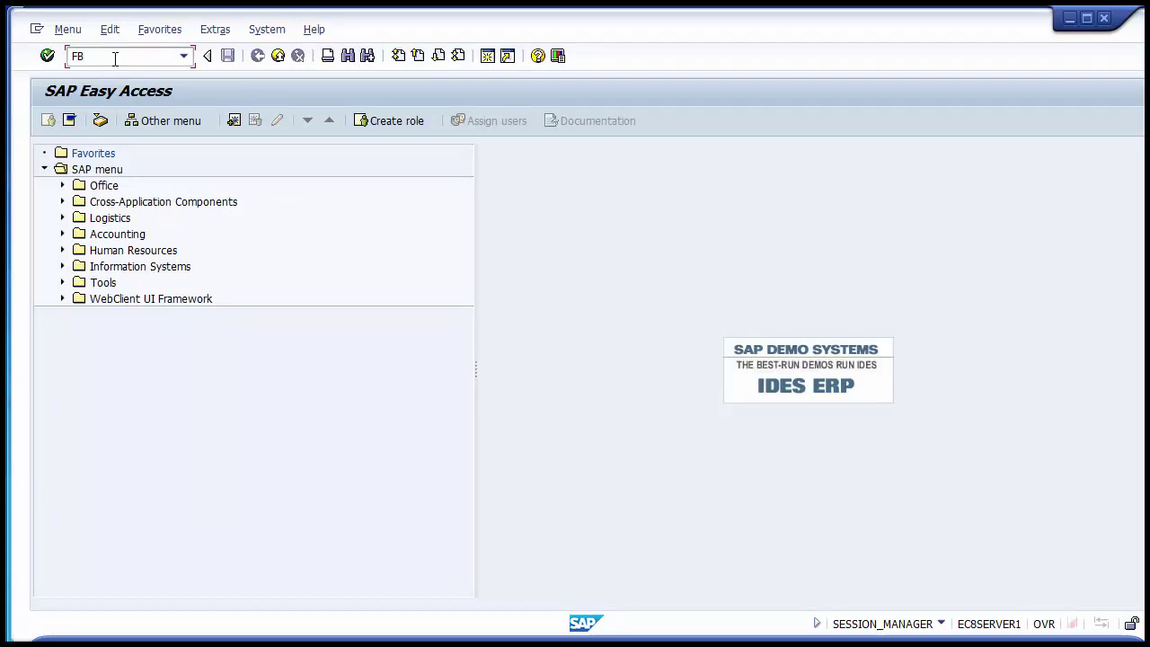
{"action": "type", "text": "01"}
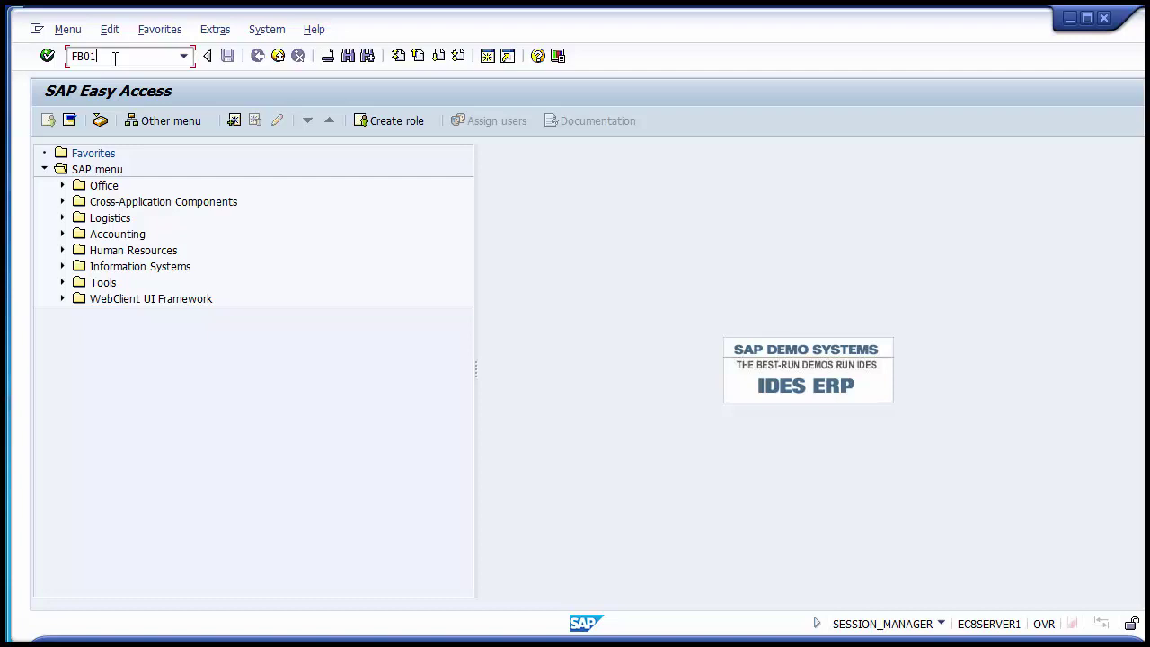
{"action": "key", "text": "Return"}
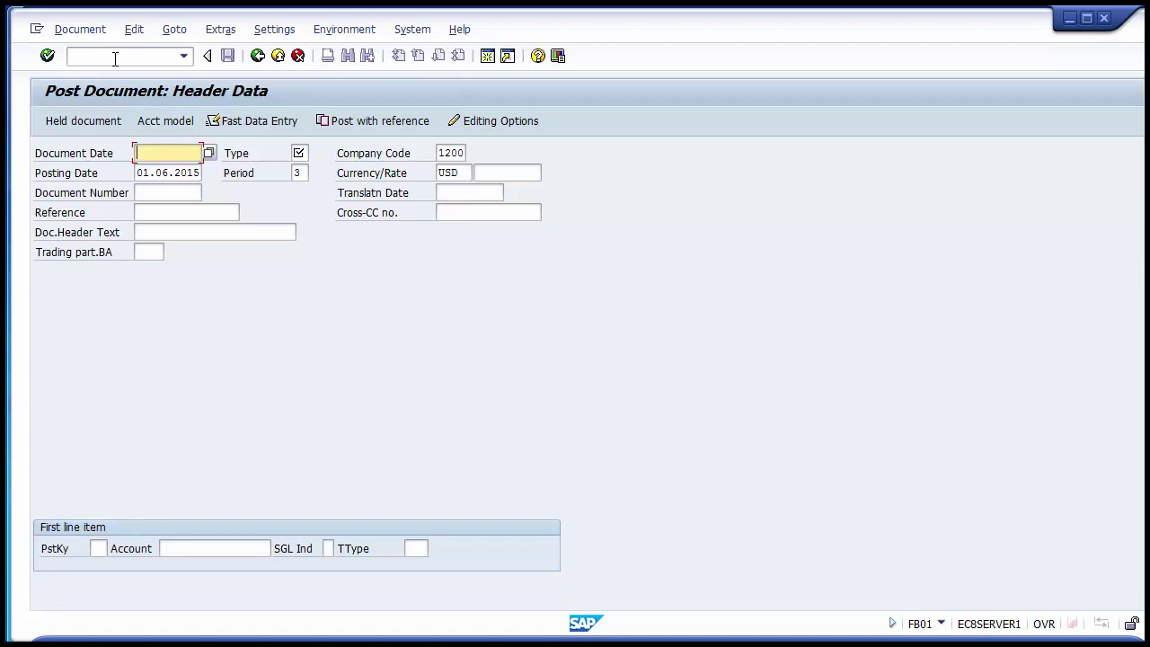
Replace the current transaction with FB01L and examine the Ledger Grp field in the posting header.
{"action": "left_click", "coordinate": [115, 57]}
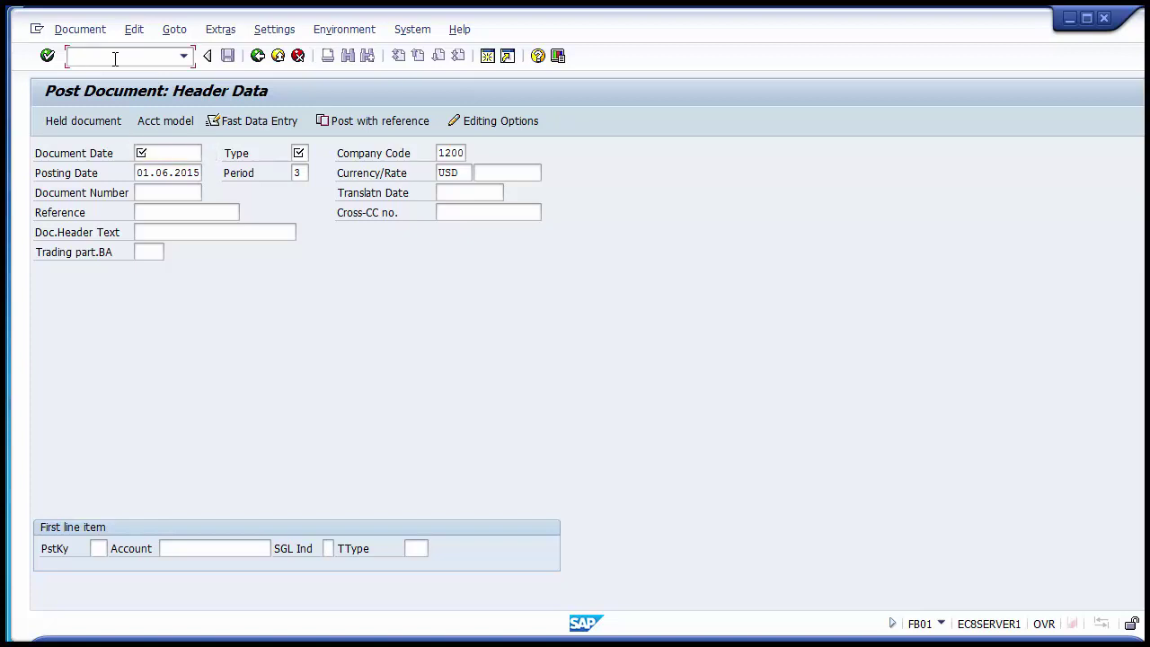
{"action": "type", "text": "/nfb01l"}
{"action": "key", "text": "Return"}
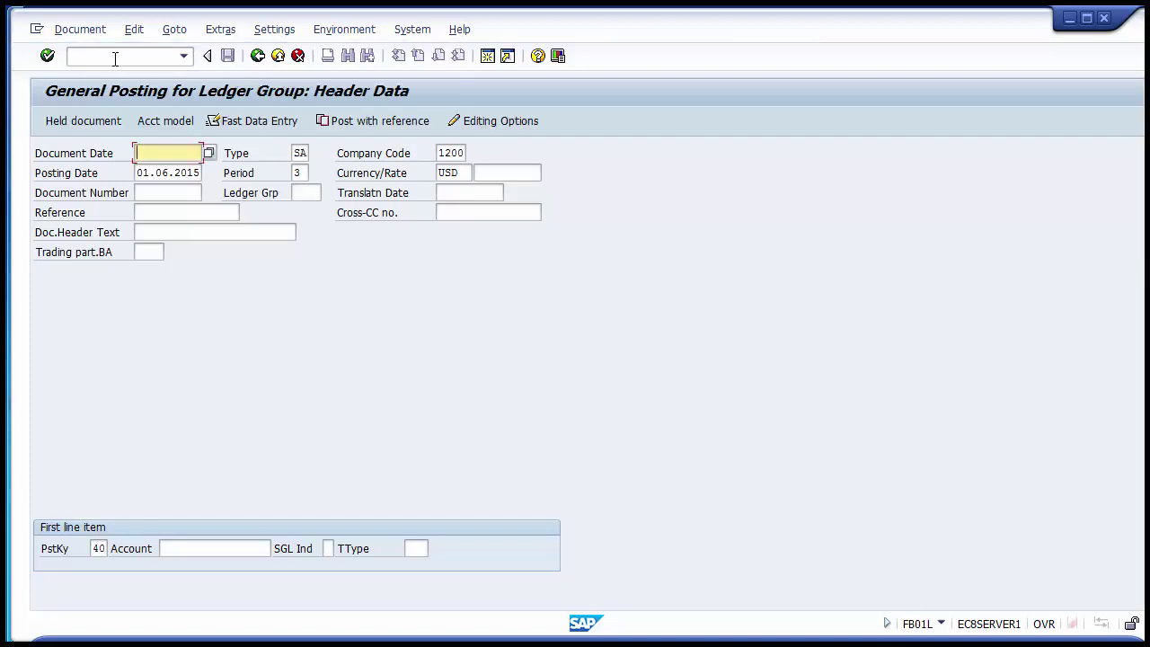
{"action": "left_click", "coordinate": [304, 194]}
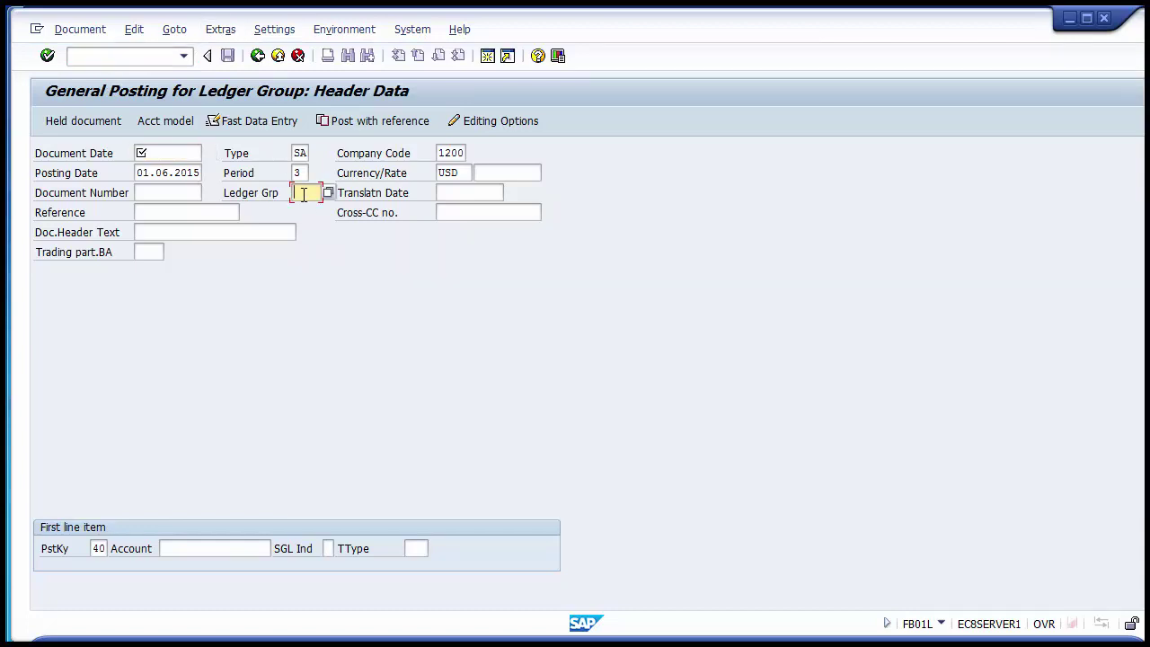
{"action": "left_click", "coordinate": [230, 196]}
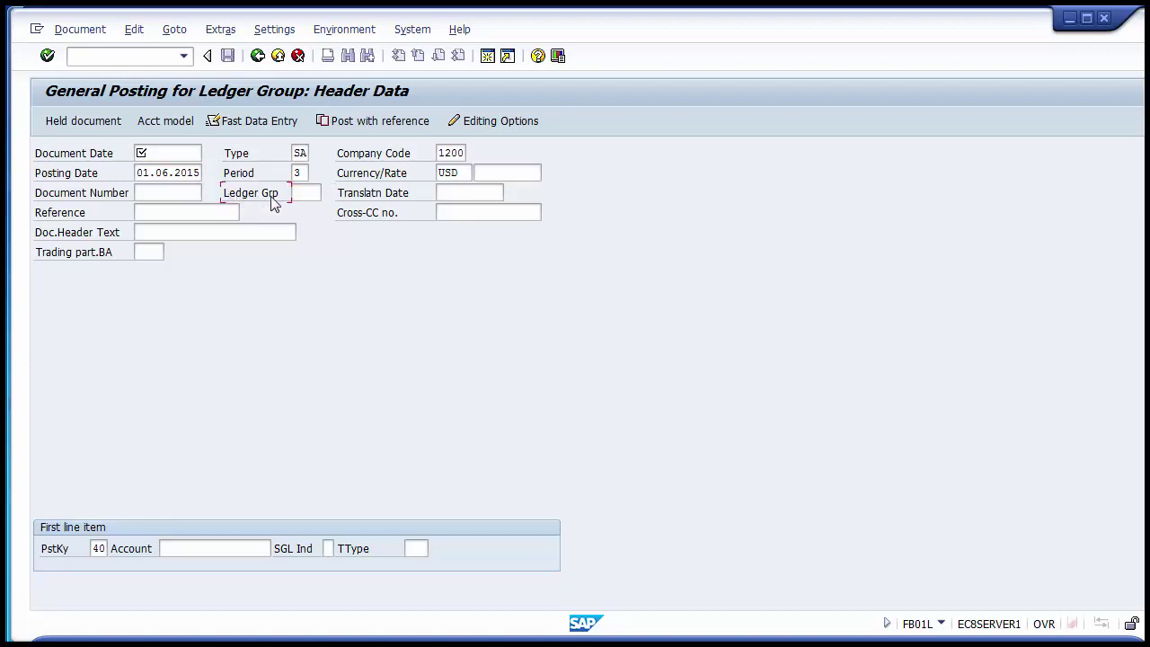
Check the active transaction code in the session details and open FB01 to compare its header fields.
{"action": "left_click", "coordinate": [120, 56]}
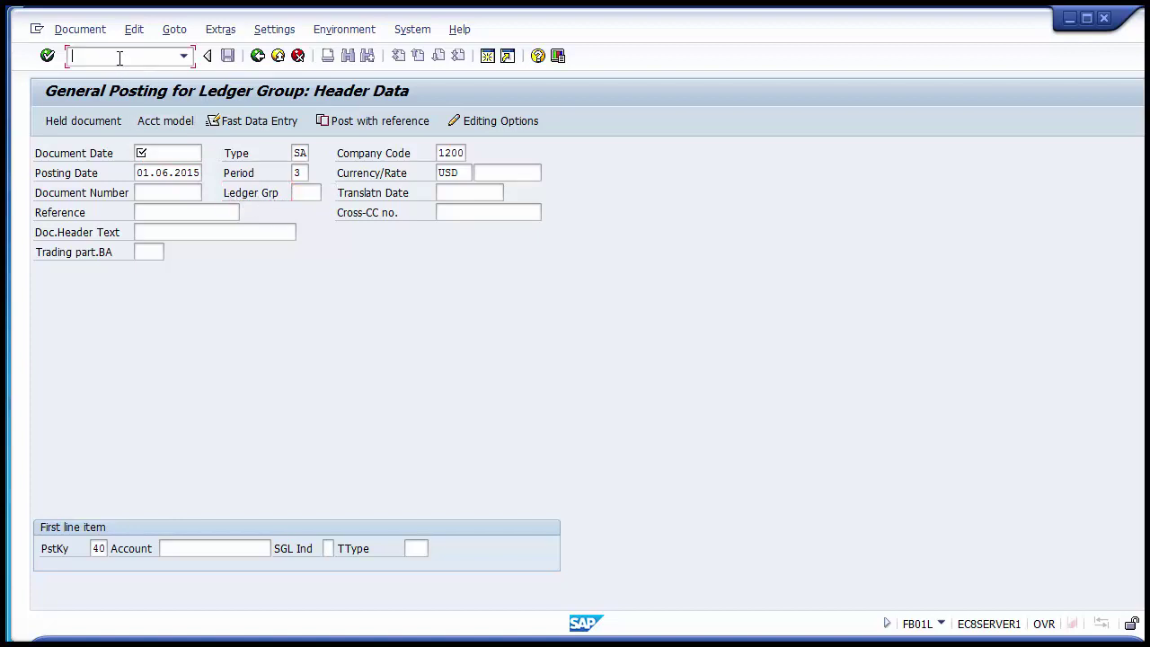
{"action": "left_click", "coordinate": [939, 624]}
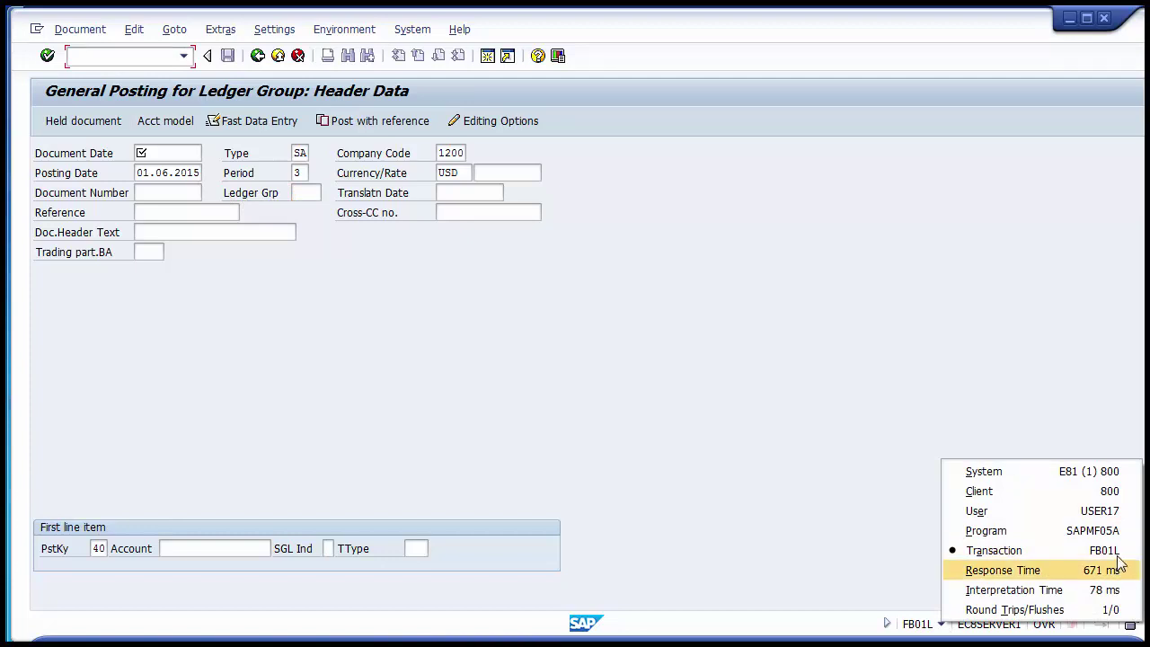
{"action": "left_click", "coordinate": [1115, 555]}
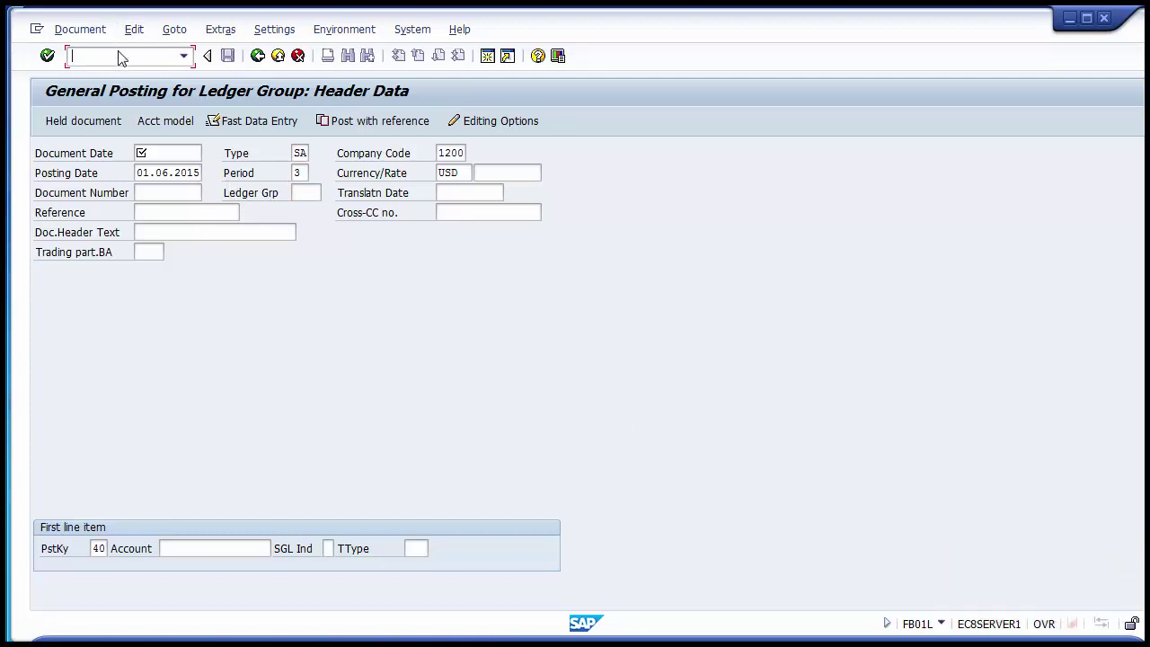
{"action": "type", "text": "/nfb01"}
{"action": "key", "text": "Return"}
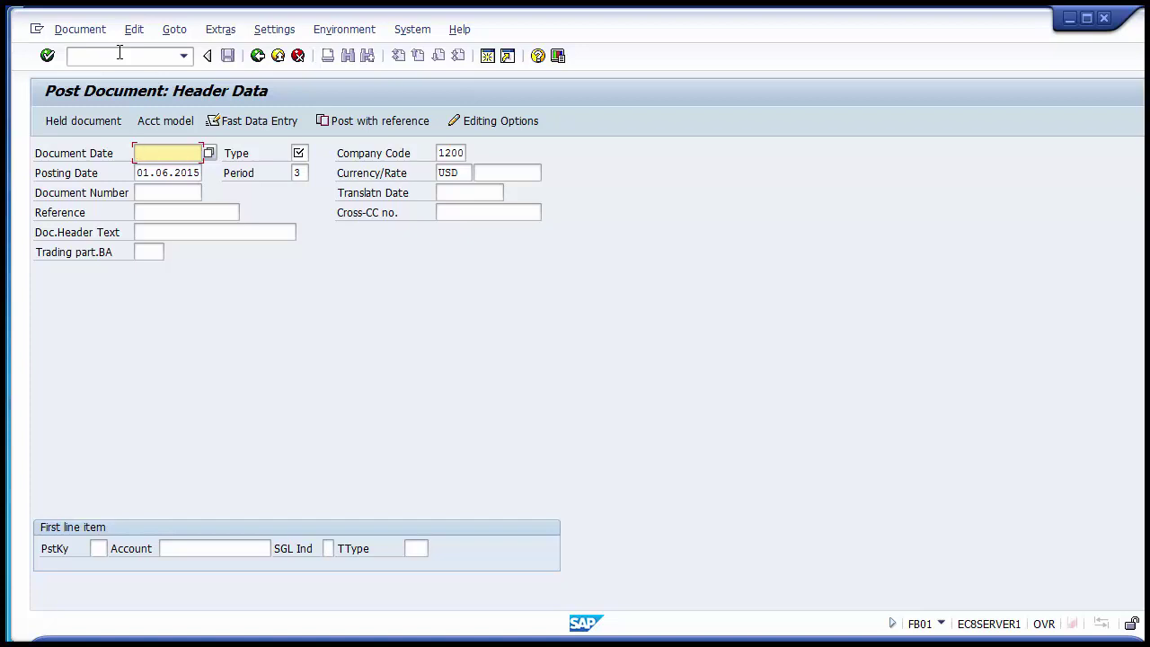
Reopen transaction FB01L from the command history and exit the general posting without entering data.
{"action": "left_click", "coordinate": [119, 52]}
{"action": "key", "text": "Down"}
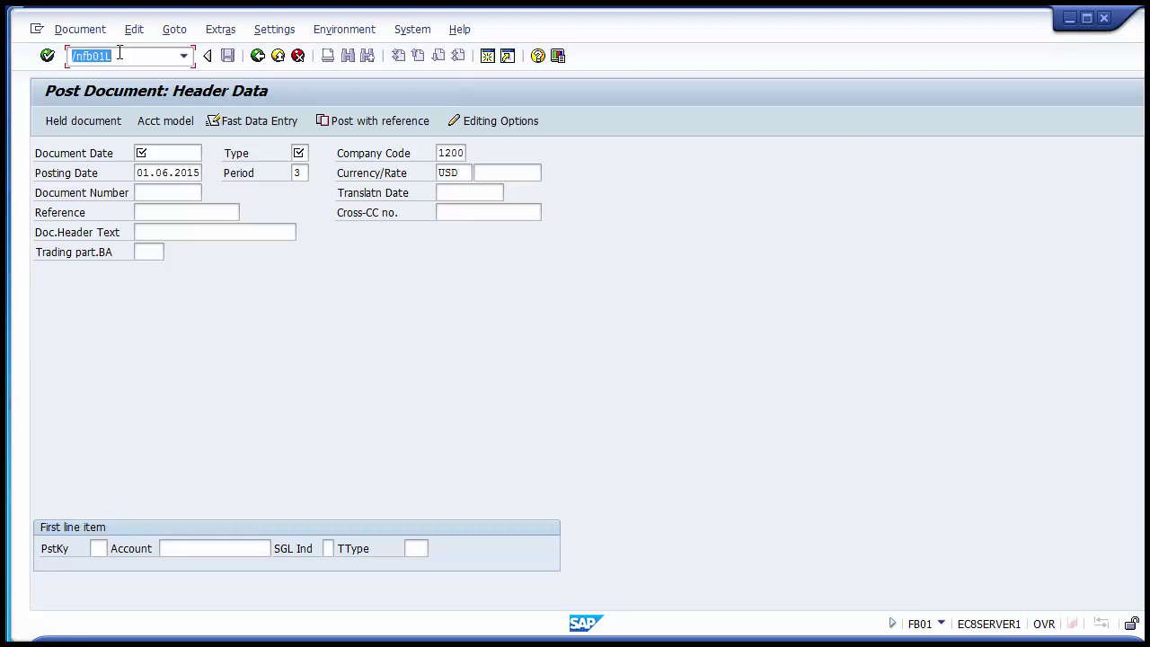
{"action": "key", "text": "Return"}
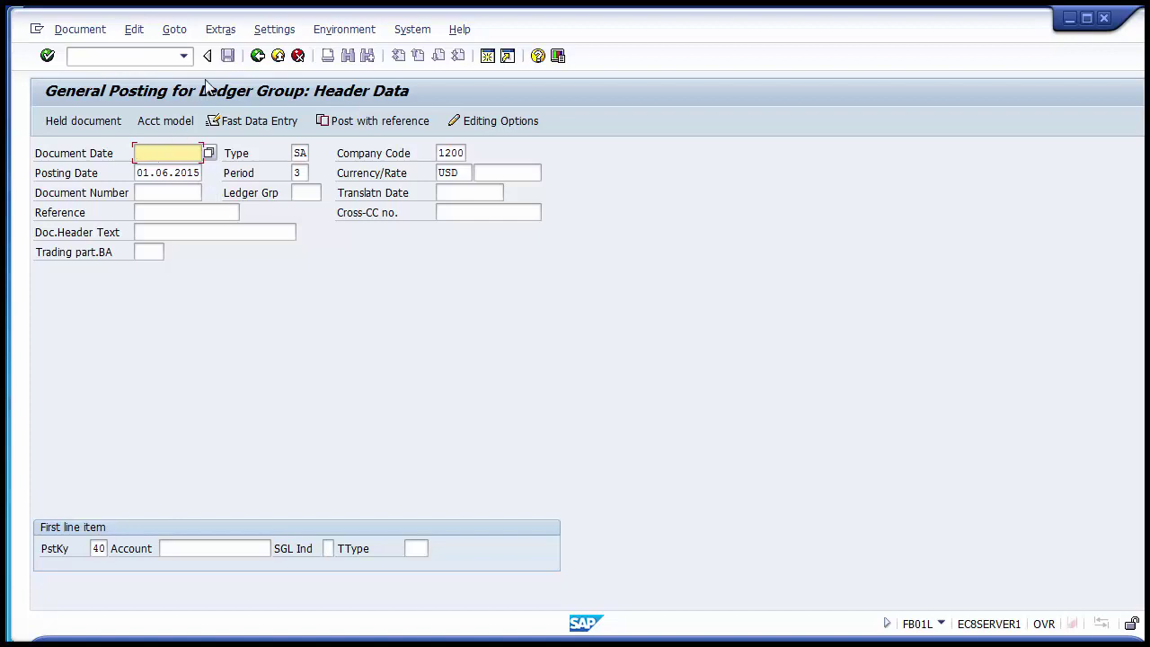
{"action": "left_click", "coordinate": [278, 55]}
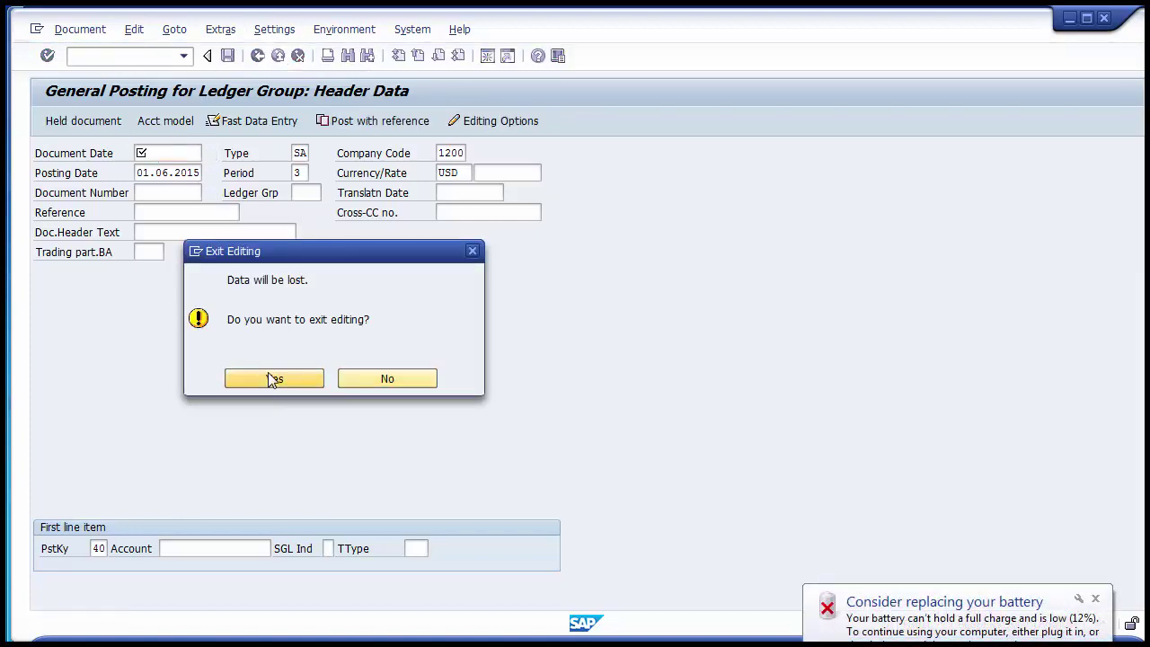
{"action": "key", "text": "Return"}
{"action": "left_click", "coordinate": [1095, 598]}
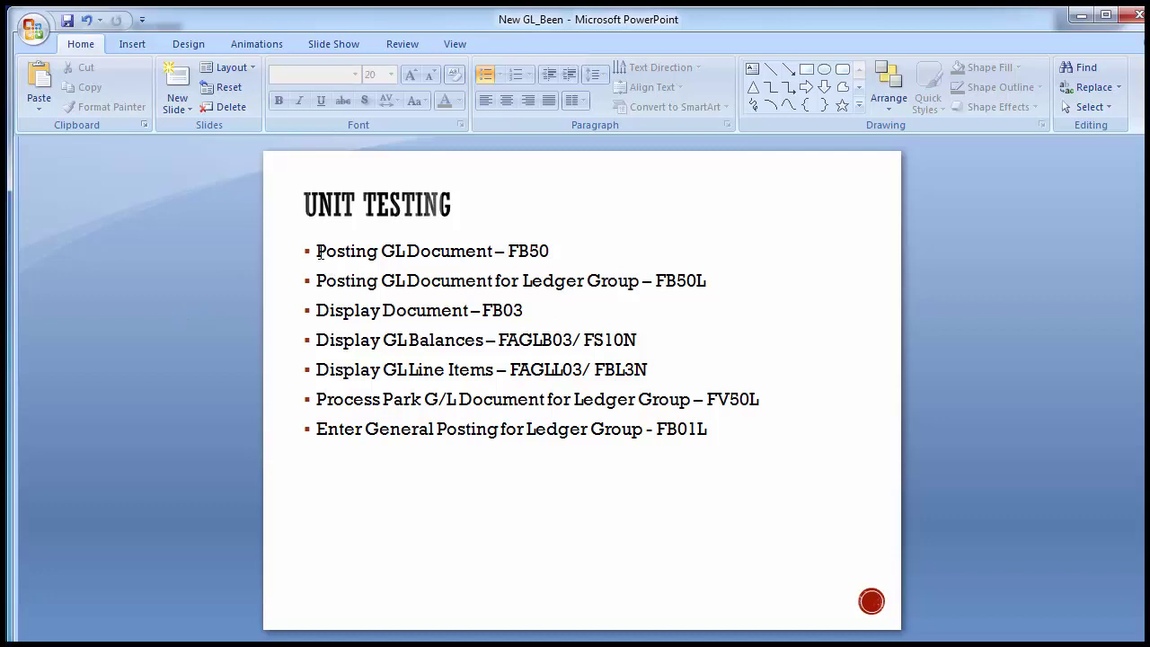
Review the transaction codes on the PowerPoint Unit Testing slide, highlighting the whole list, FB01L and FB50.
{"action": "mouse_move", "coordinate": [319, 252]}
{"action": "left_mouse_down"}
{"action": "mouse_move", "coordinate": [584, 281]}
{"action": "mouse_move", "coordinate": [721, 432]}
{"action": "mouse_move", "coordinate": [760, 418]}
{"action": "left_mouse_up"}
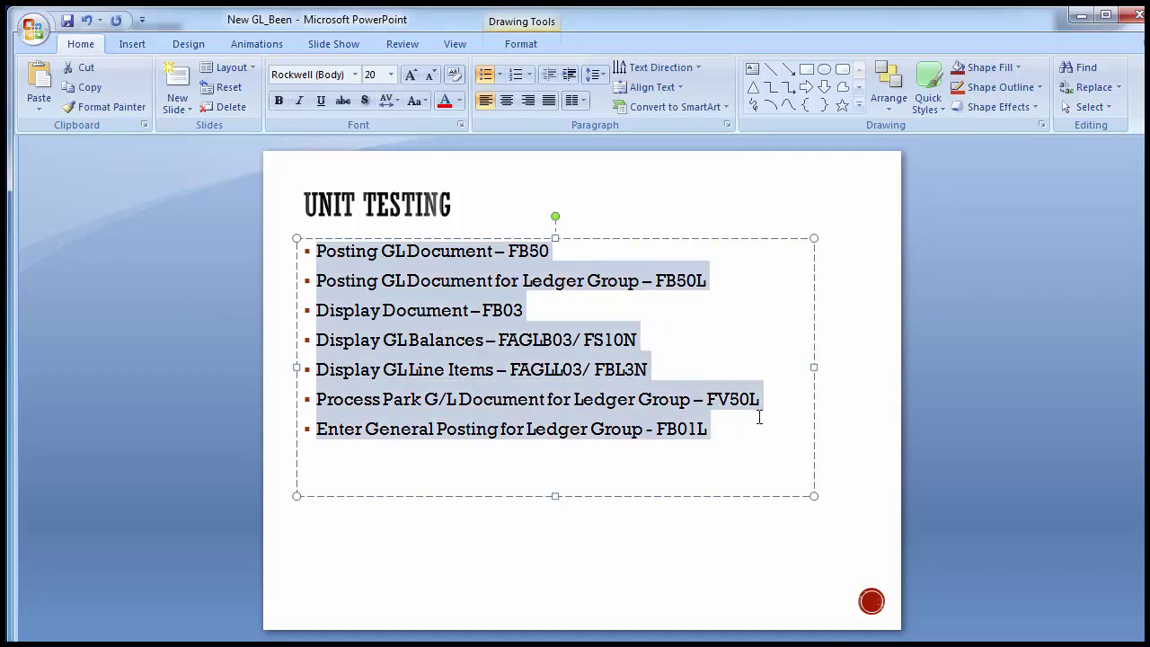
{"action": "left_click", "coordinate": [514, 437]}
{"action": "left_click_drag", "start_coordinate": [719, 427], "coordinate": [654, 437]}
{"action": "left_click_drag", "start_coordinate": [509, 252], "coordinate": [540, 252]}
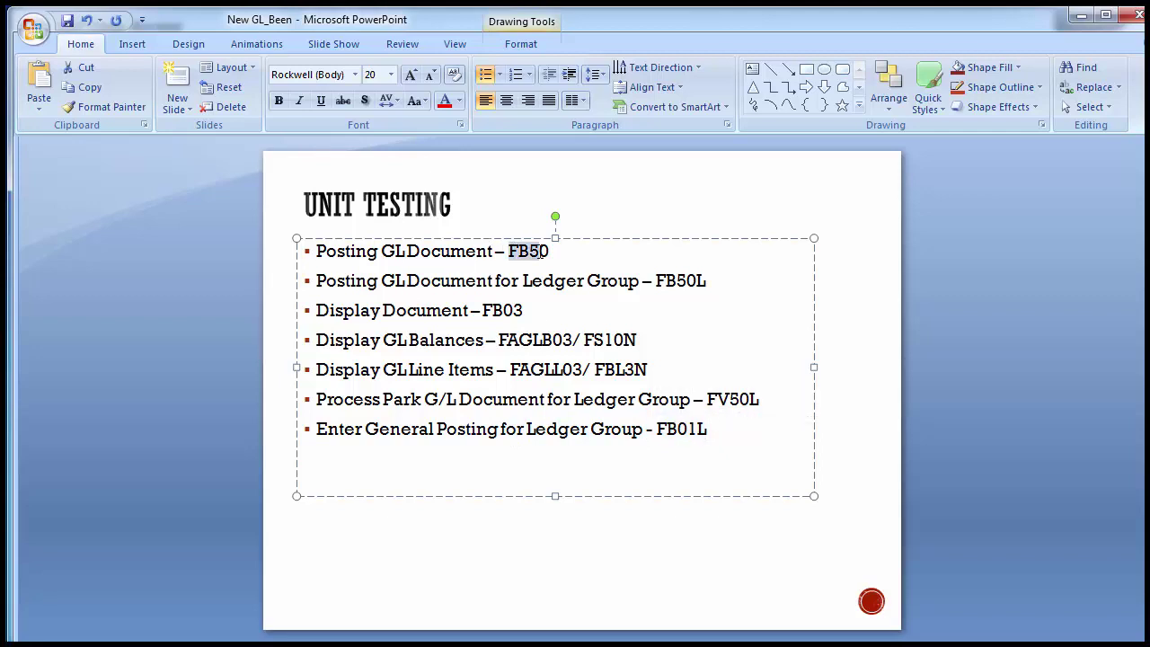
{"action": "left_click", "coordinate": [178, 303]}
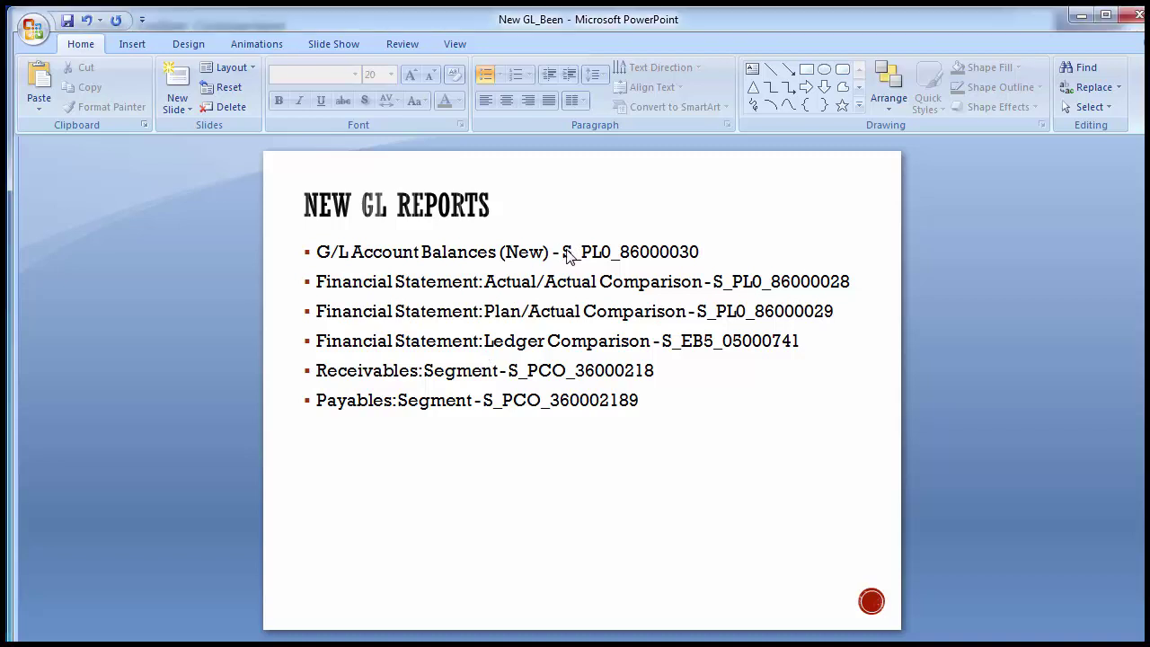
Copy the transaction code S_PL0_86000030 of the G/L Account Balances (New) report from the New GL Reports slide.
{"action": "left_click_drag", "start_coordinate": [566, 254], "coordinate": [706, 252]}
{"action": "key", "text": "ctrl+c"}
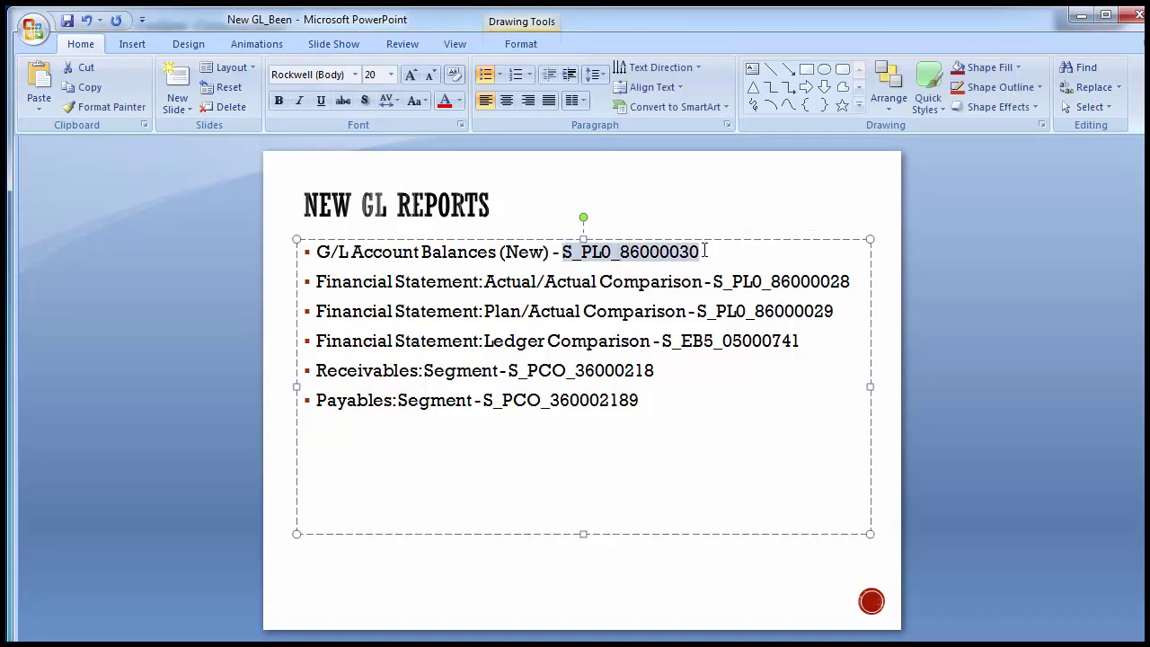
{"action": "left_click", "coordinate": [706, 252]}
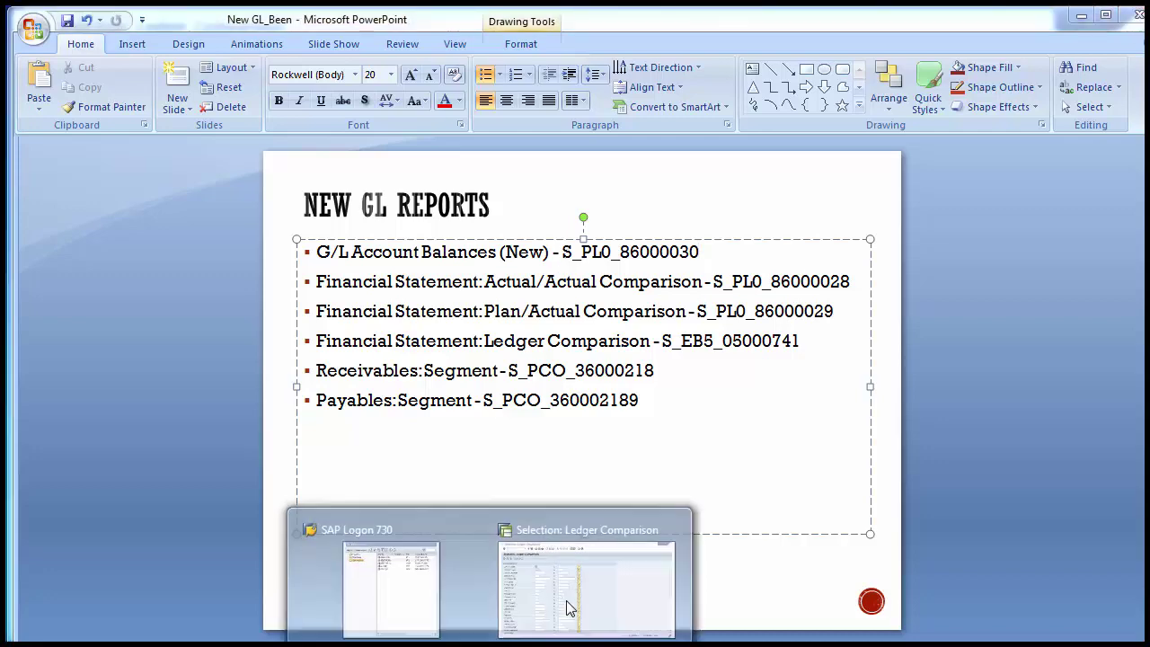
Switch to SAP, leave the Ledger Comparison selection and start transaction S_PL0_86000030 with the copied code.
{"action": "left_click", "coordinate": [570, 609]}
{"action": "left_click", "coordinate": [155, 57]}
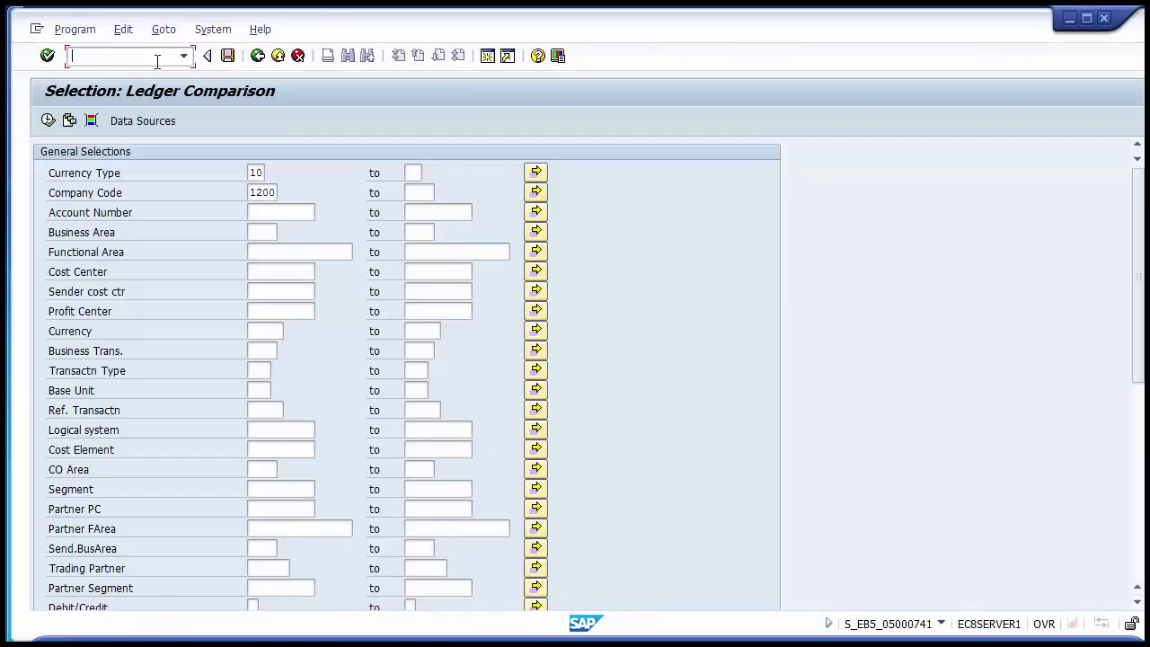
{"action": "type", "text": "/n"}
{"action": "key", "text": "Return"}
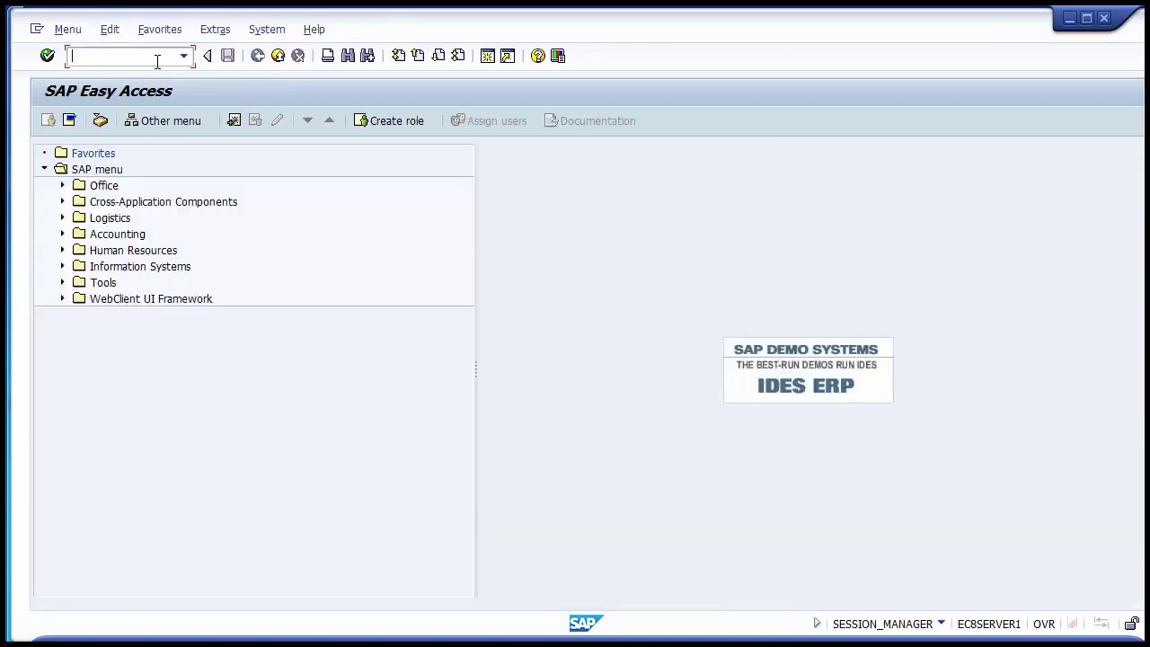
{"action": "key", "text": "ctrl+v"}
{"action": "key", "text": "Return"}
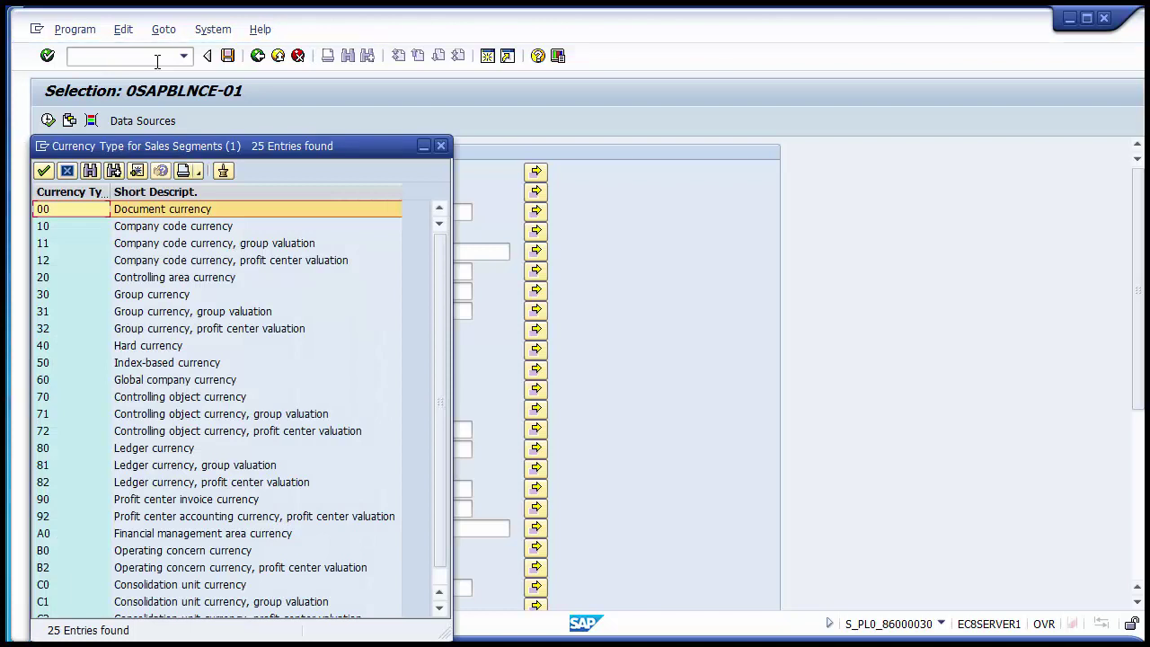
Browse the currency type value list and select type 10, Company code currency, for the report.
{"action": "key", "text": "Down"}
{"action": "key", "text": "Down"}
{"action": "key", "text": "Down"}
{"action": "key", "text": "Down"}
{"action": "key", "text": "Down"}
{"action": "key", "text": "Down"}
{"action": "key", "text": "Down"}
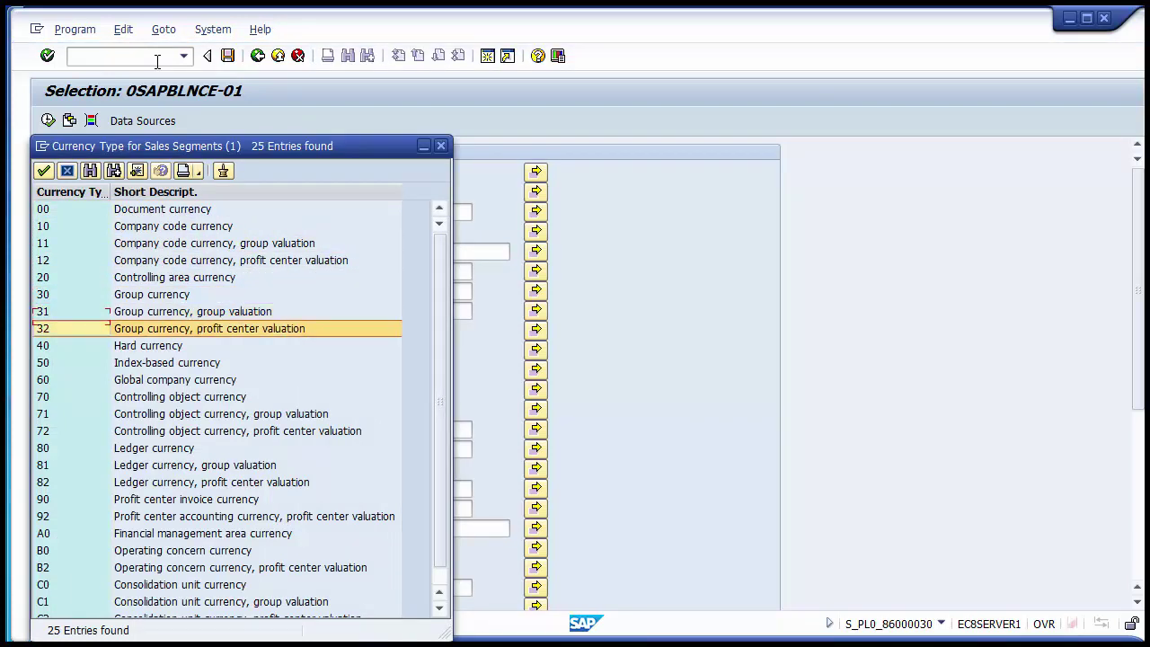
{"action": "key", "text": "Up"}
{"action": "key", "text": "Up"}
{"action": "key", "text": "Up"}
{"action": "key", "text": "Up"}
{"action": "key", "text": "Up"}
{"action": "key", "text": "Up"}
{"action": "key", "text": "Up"}
{"action": "key", "text": "Up"}
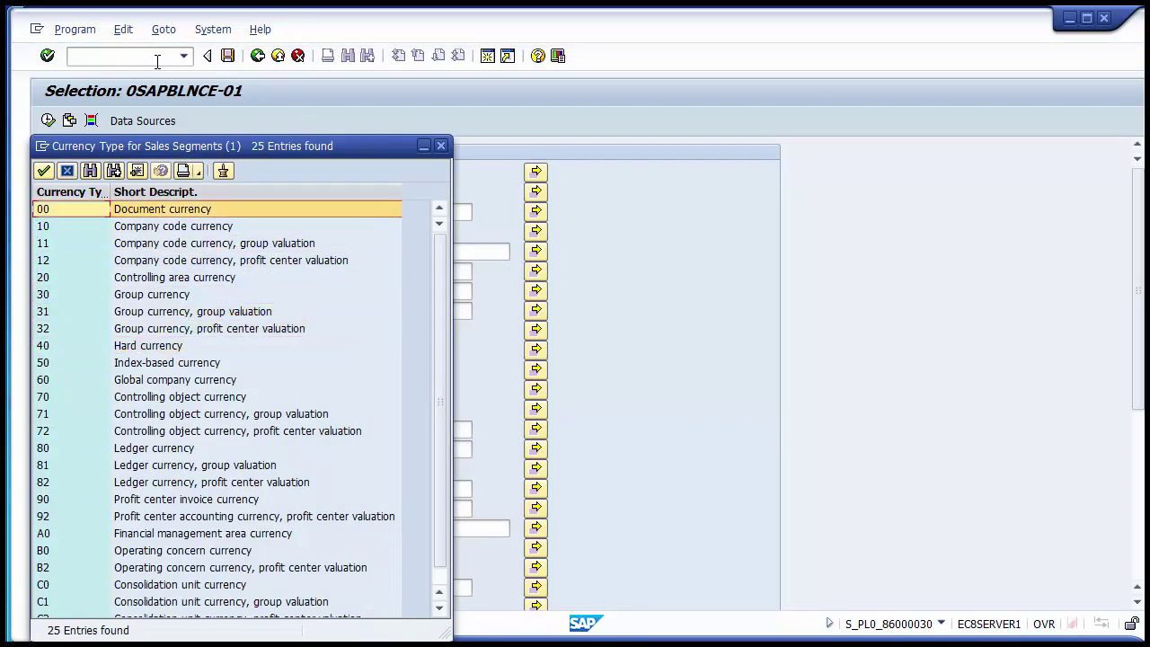
{"action": "key", "text": "Down"}
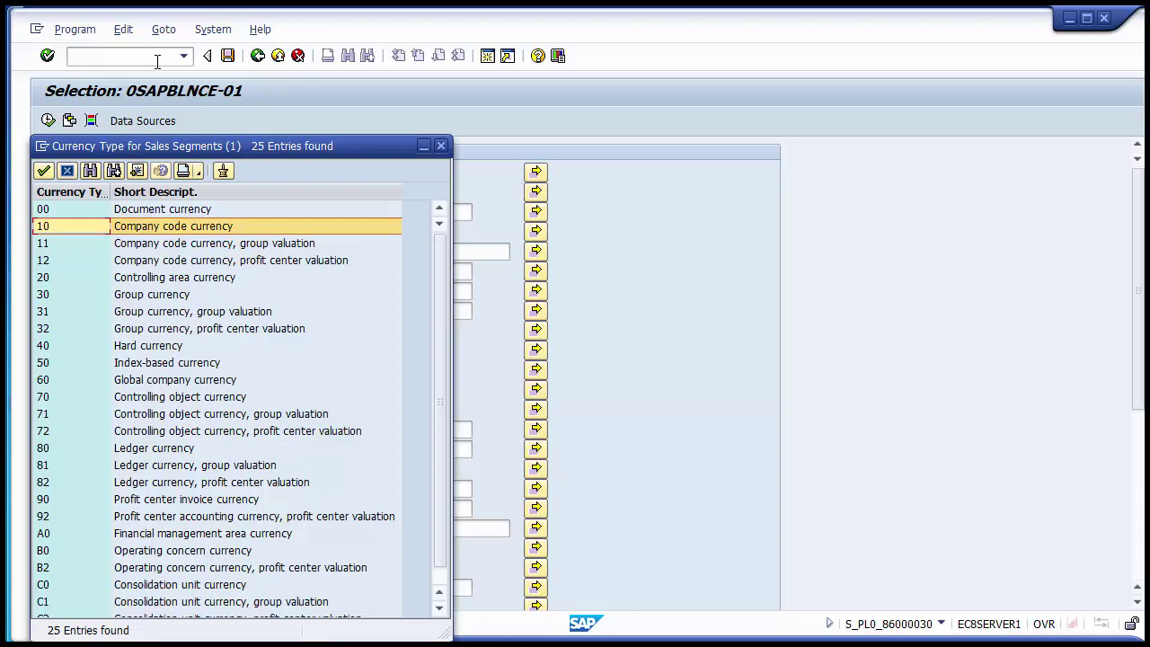
{"action": "key", "text": "Down"}
{"action": "key", "text": "Down"}
{"action": "key", "text": "Down"}
{"action": "key", "text": "Down"}
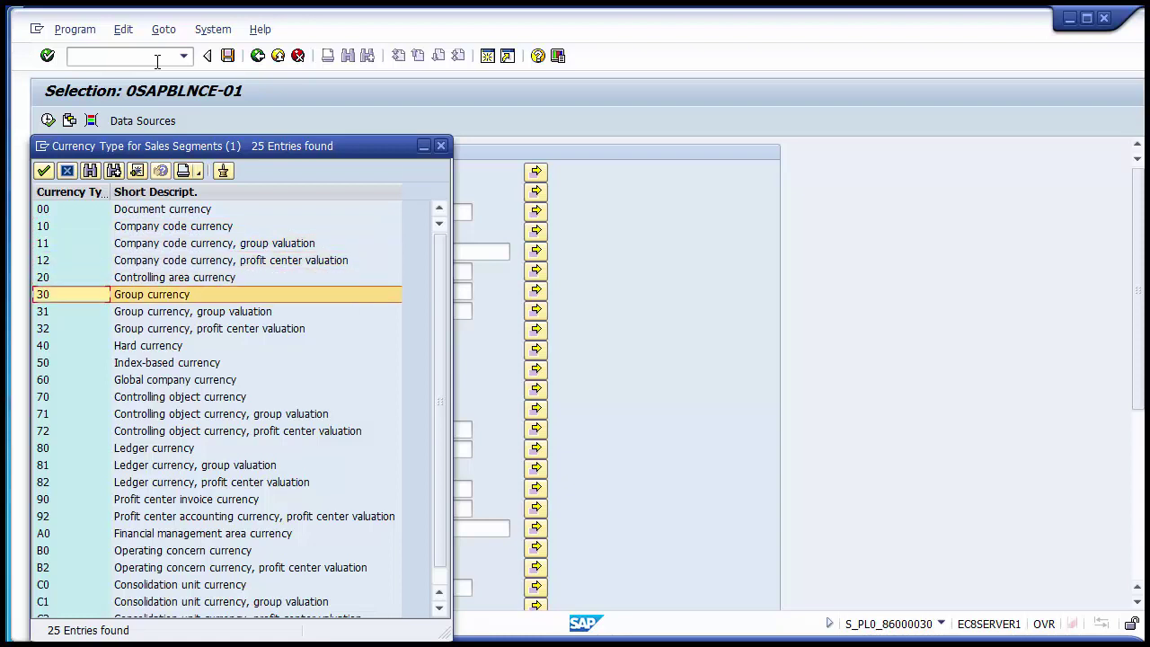
{"action": "key", "text": "Down"}
{"action": "key", "text": "Down"}
{"action": "key", "text": "Down"}
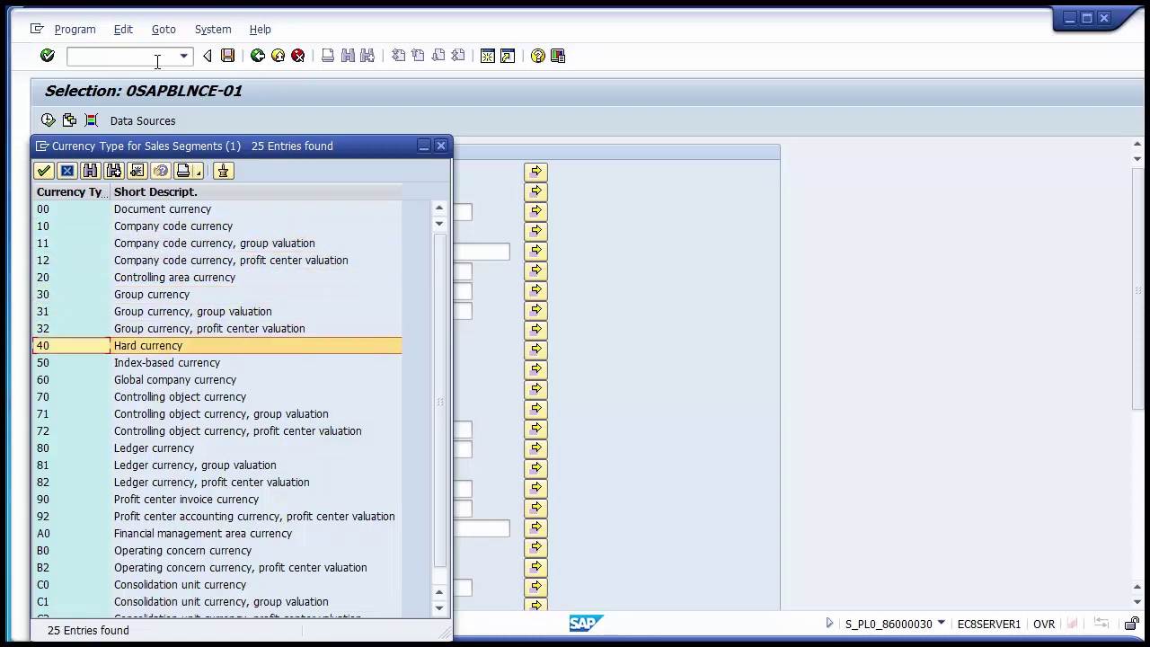
{"action": "key", "text": "Up"}
{"action": "key", "text": "Up"}
{"action": "key", "text": "Up"}
{"action": "key", "text": "Up"}
{"action": "key", "text": "Up"}
{"action": "key", "text": "Up"}
{"action": "key", "text": "Up"}
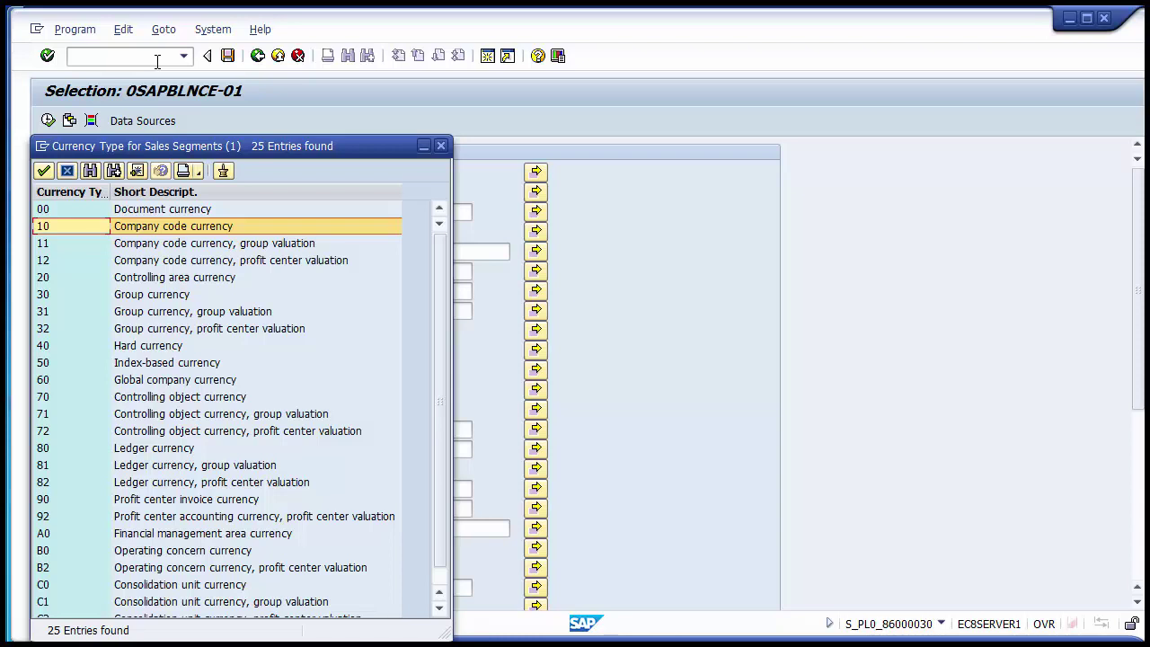
{"action": "left_click", "coordinate": [122, 229]}
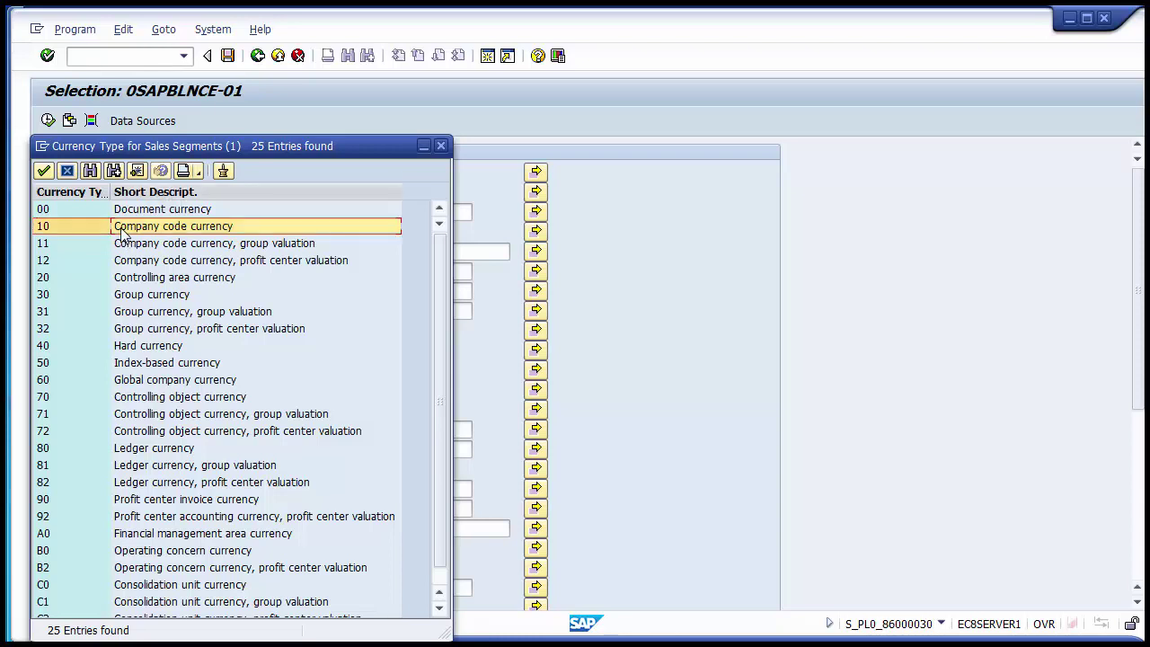
{"action": "double_click", "coordinate": [121, 227]}
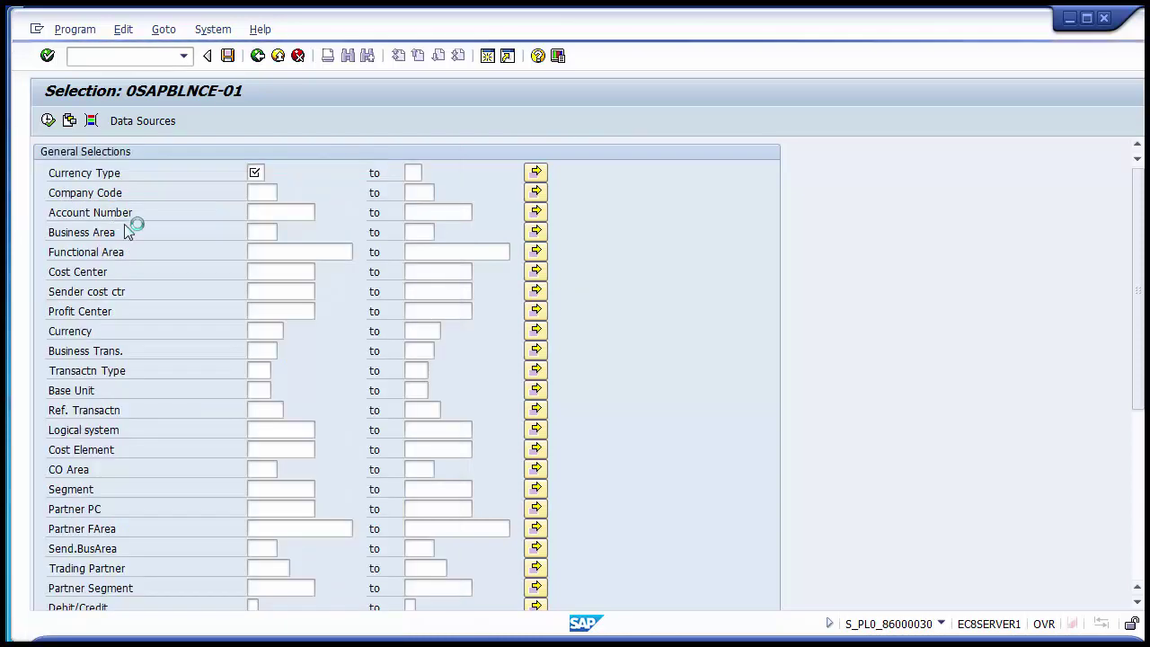
Enter company code 1200 in the general selections and leave the account number range blank.
{"action": "left_click", "coordinate": [257, 196]}
{"action": "type", "text": "1200"}
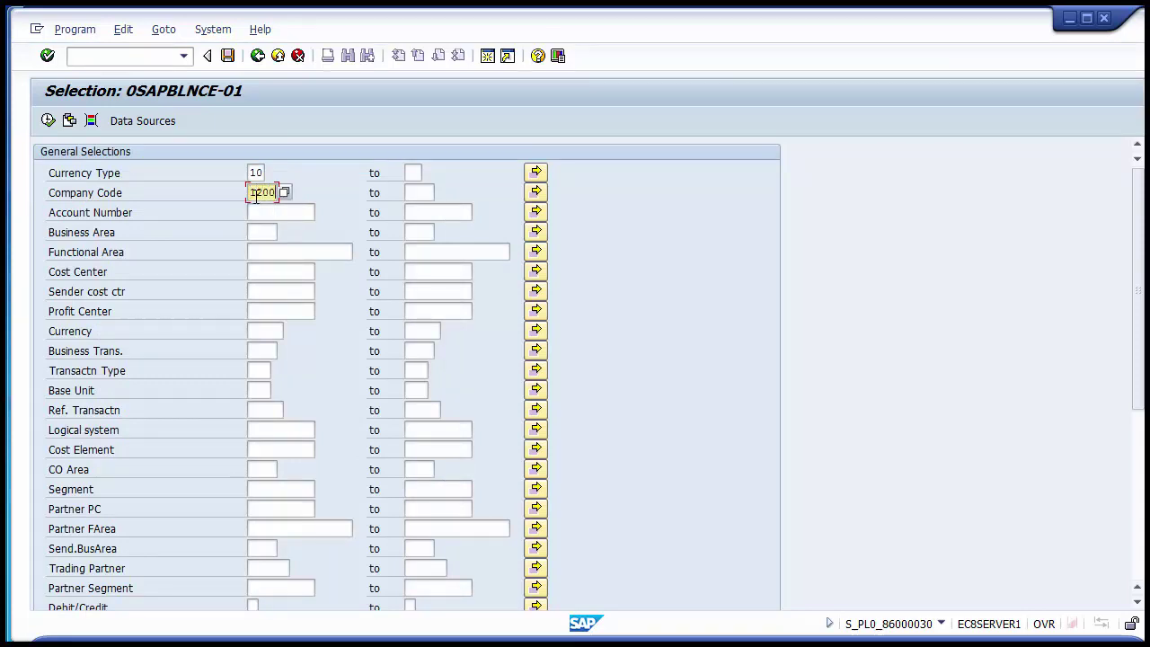
{"action": "left_click", "coordinate": [303, 212]}
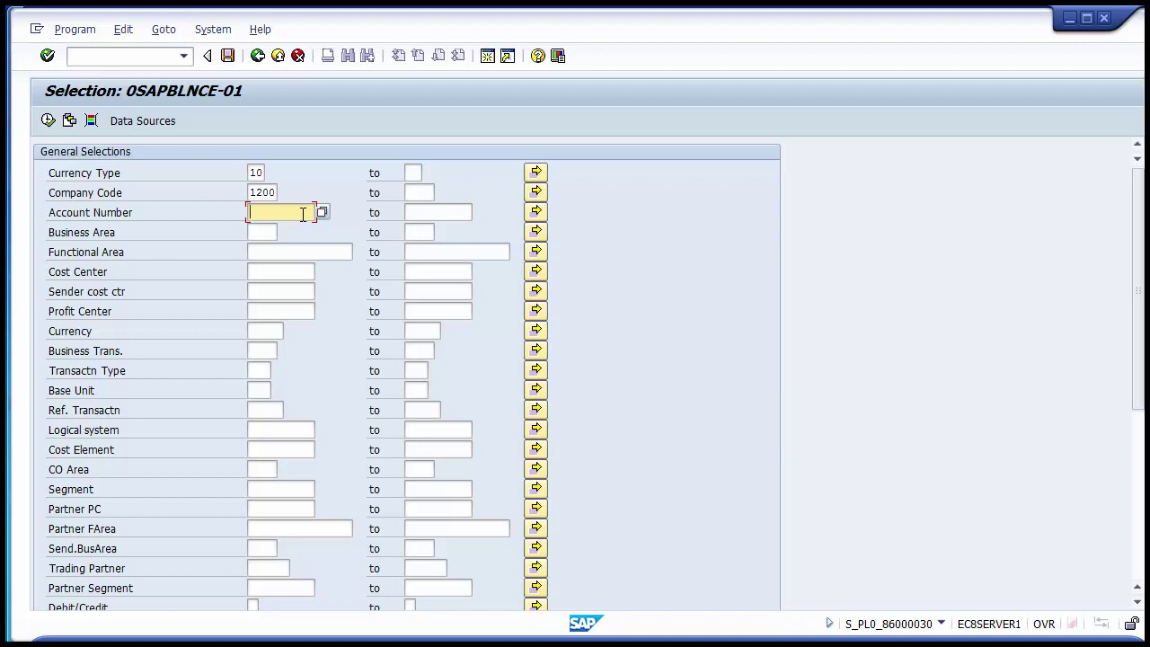
{"action": "left_click", "coordinate": [421, 213]}
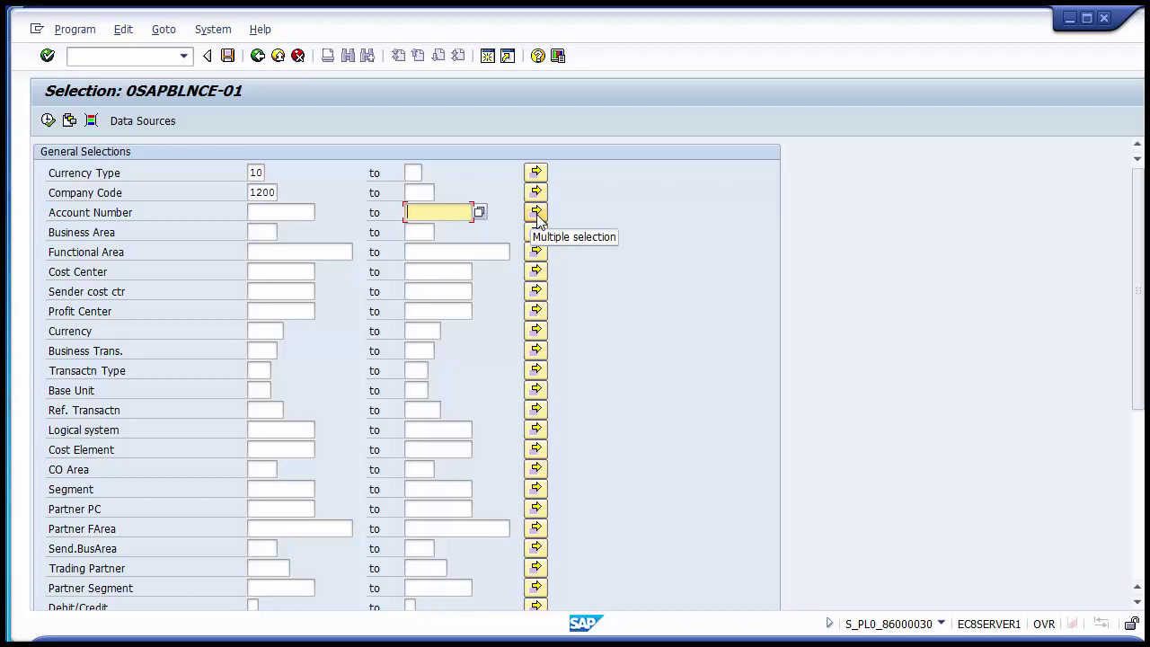
Browse the business area value list and set the business area to 1210, Product 1.
{"action": "left_click", "coordinate": [274, 233]}
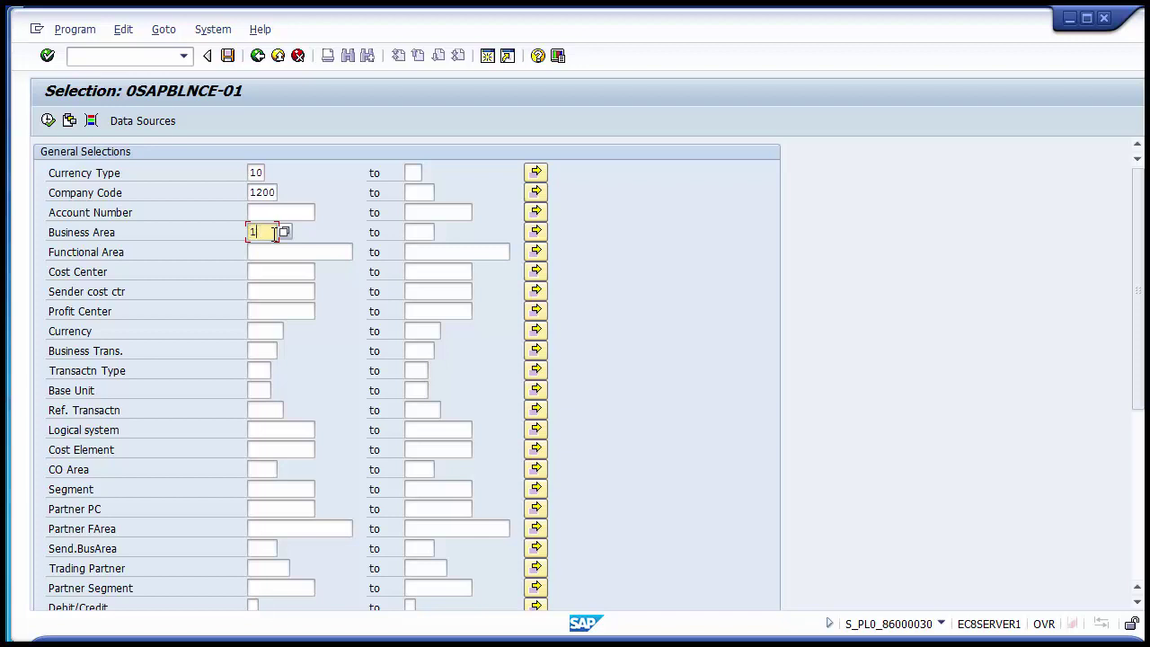
{"action": "left_click", "coordinate": [283, 233]}
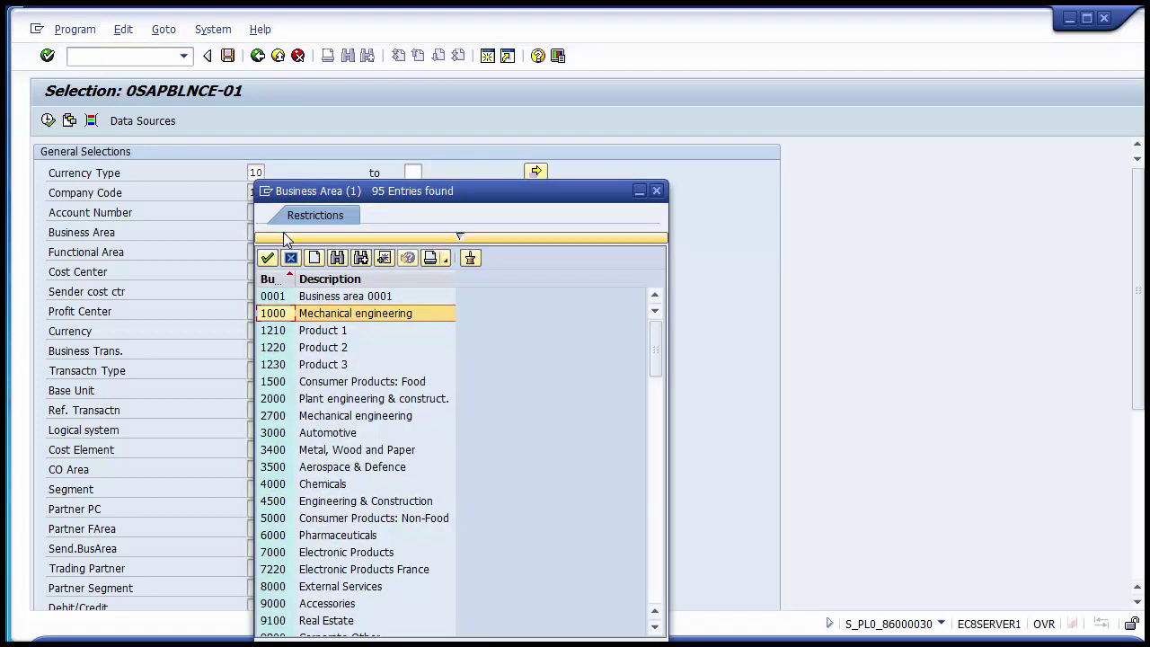
{"action": "key", "text": "Down"}
{"action": "key", "text": "Down"}
{"action": "key", "text": "Down"}
{"action": "key", "text": "Down"}
{"action": "key", "text": "Down"}
{"action": "key", "text": "Down"}
{"action": "key", "text": "Down"}
{"action": "key", "text": "Down"}
{"action": "key", "text": "Down"}
{"action": "key", "text": "Down"}
{"action": "key", "text": "Down"}
{"action": "key", "text": "Down"}
{"action": "key", "text": "Down"}
{"action": "key", "text": "Down"}
{"action": "key", "text": "Down"}
{"action": "key", "text": "Down"}
{"action": "key", "text": "Down"}
{"action": "key", "text": "Down"}
{"action": "key", "text": "Down"}
{"action": "key", "text": "Down"}
{"action": "key", "text": "Up"}
{"action": "key", "text": "Up"}
{"action": "key", "text": "Up"}
{"action": "key", "text": "Up"}
{"action": "key", "text": "Up"}
{"action": "key", "text": "Up"}
{"action": "key", "text": "Up"}
{"action": "key", "text": "Up"}
{"action": "key", "text": "Up"}
{"action": "key", "text": "Up"}
{"action": "key", "text": "Up"}
{"action": "key", "text": "Up"}
{"action": "key", "text": "Up"}
{"action": "key", "text": "Up"}
{"action": "key", "text": "Up"}
{"action": "key", "text": "Up"}
{"action": "key", "text": "Up"}
{"action": "key", "text": "Up"}
{"action": "key", "text": "Up"}
{"action": "key", "text": "Up"}
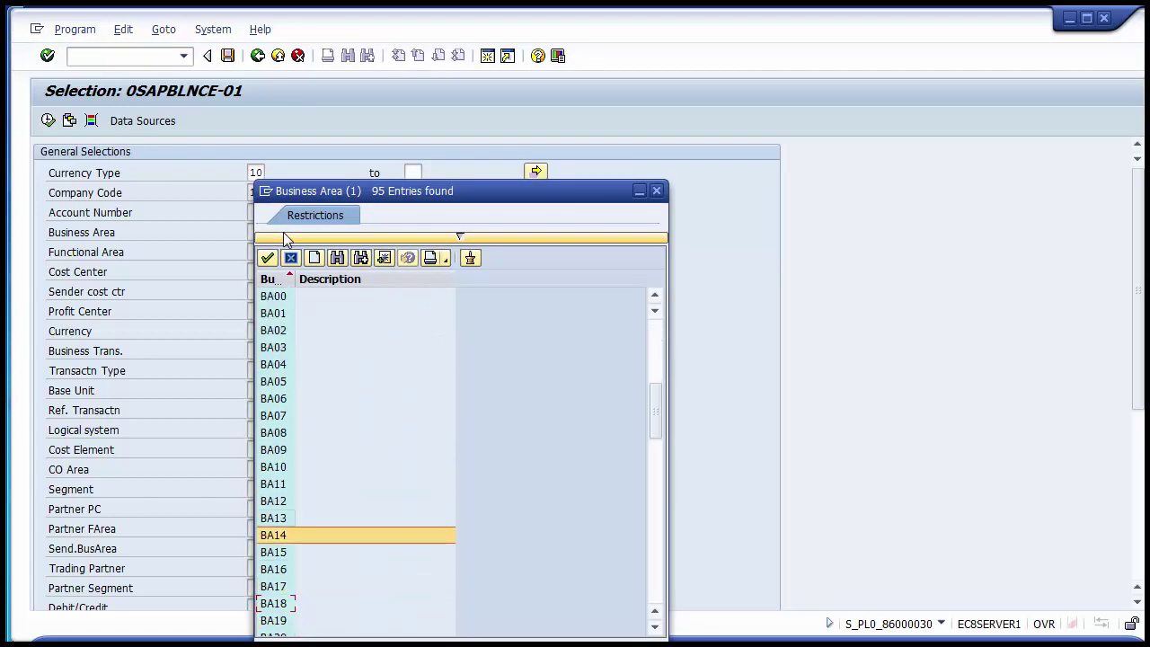
{"action": "key", "text": "Up"}
{"action": "key", "text": "Up"}
{"action": "key", "text": "Up"}
{"action": "key", "text": "Up"}
{"action": "key", "text": "Up"}
{"action": "key", "text": "Up"}
{"action": "key", "text": "Up"}
{"action": "key", "text": "Up"}
{"action": "key", "text": "Up"}
{"action": "key", "text": "Up"}
{"action": "key", "text": "Up"}
{"action": "key", "text": "Up"}
{"action": "key", "text": "Up"}
{"action": "key", "text": "Up"}
{"action": "key", "text": "Up"}
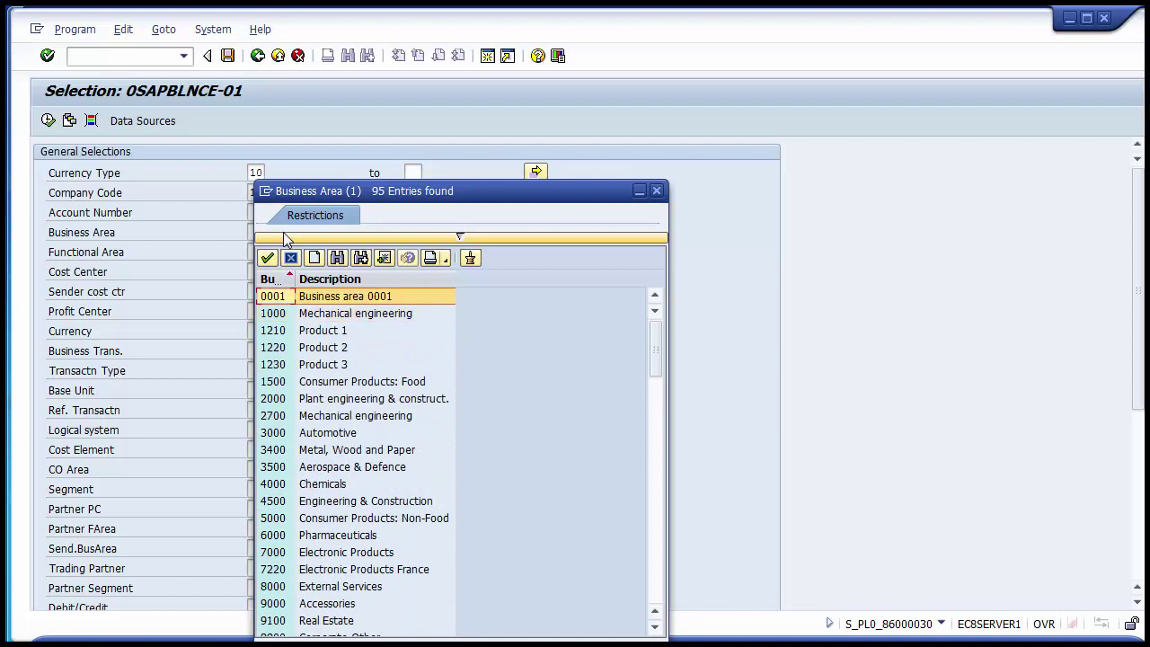
{"action": "key", "text": "Down"}
{"action": "key", "text": "Down"}
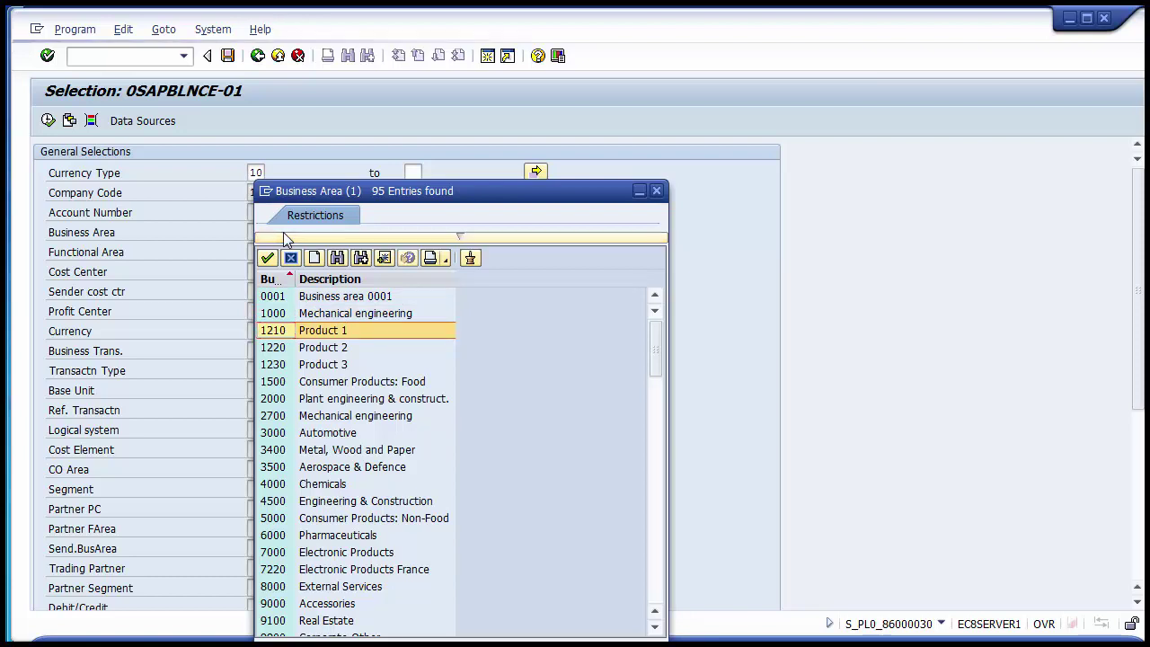
{"action": "key", "text": "Escape"}
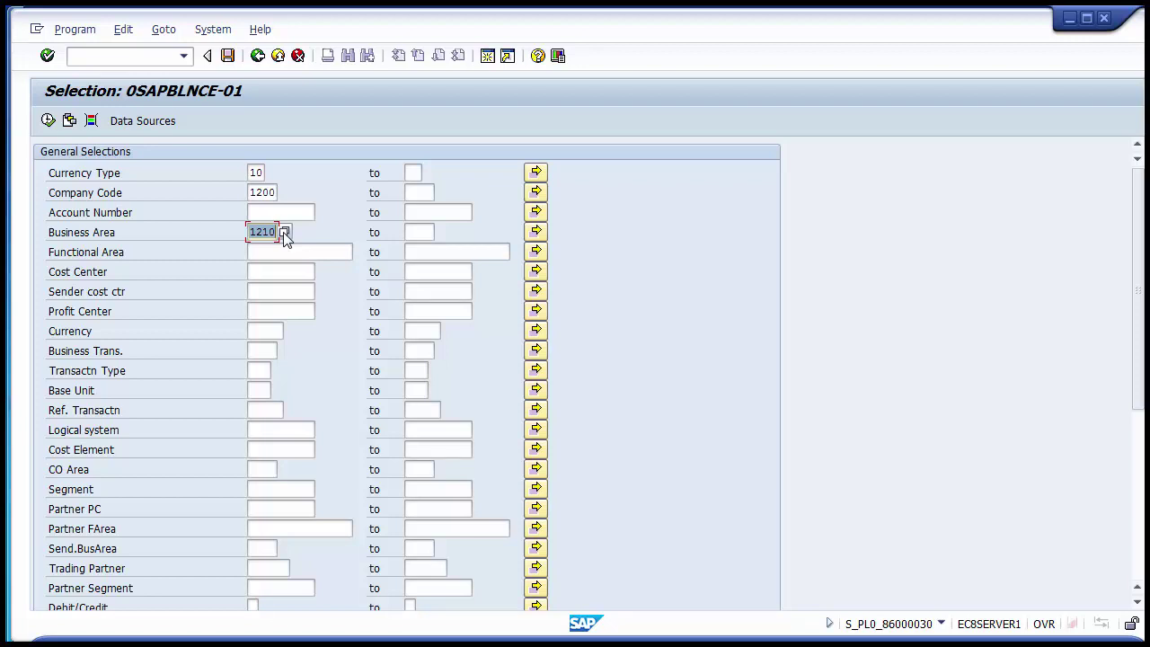
Review the functional area, cost center, profit center, business area and segment selection fields without entering values.
{"action": "left_click", "coordinate": [285, 251]}
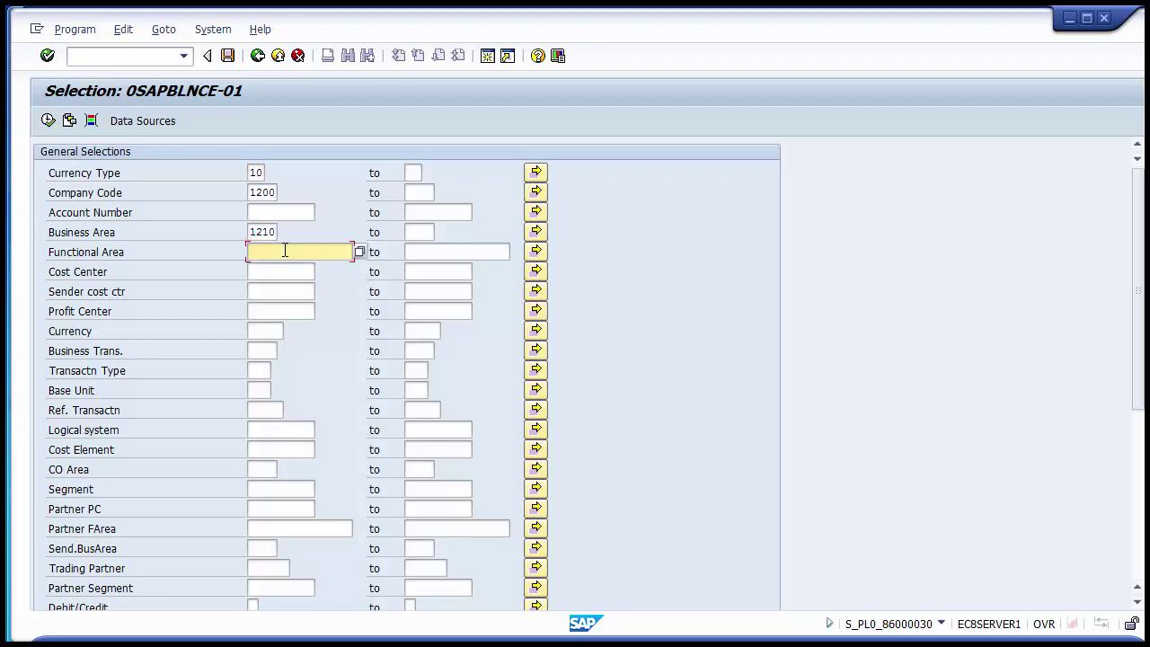
{"action": "left_click", "coordinate": [281, 272]}
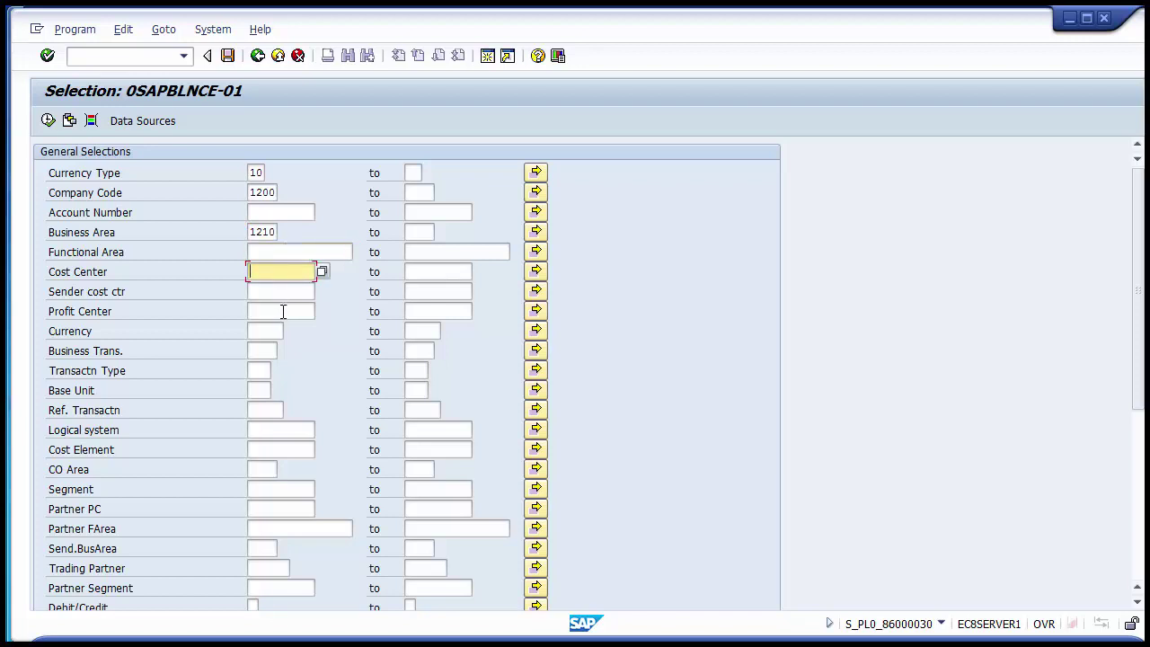
{"action": "left_click", "coordinate": [283, 311]}
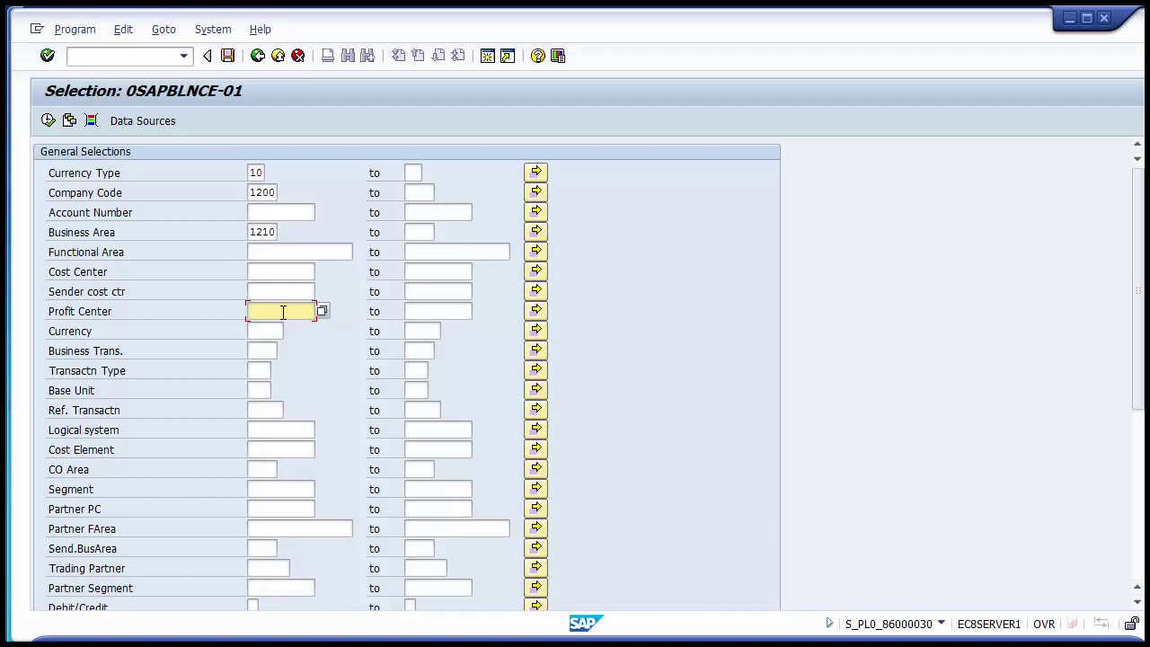
{"action": "left_click", "coordinate": [276, 234]}
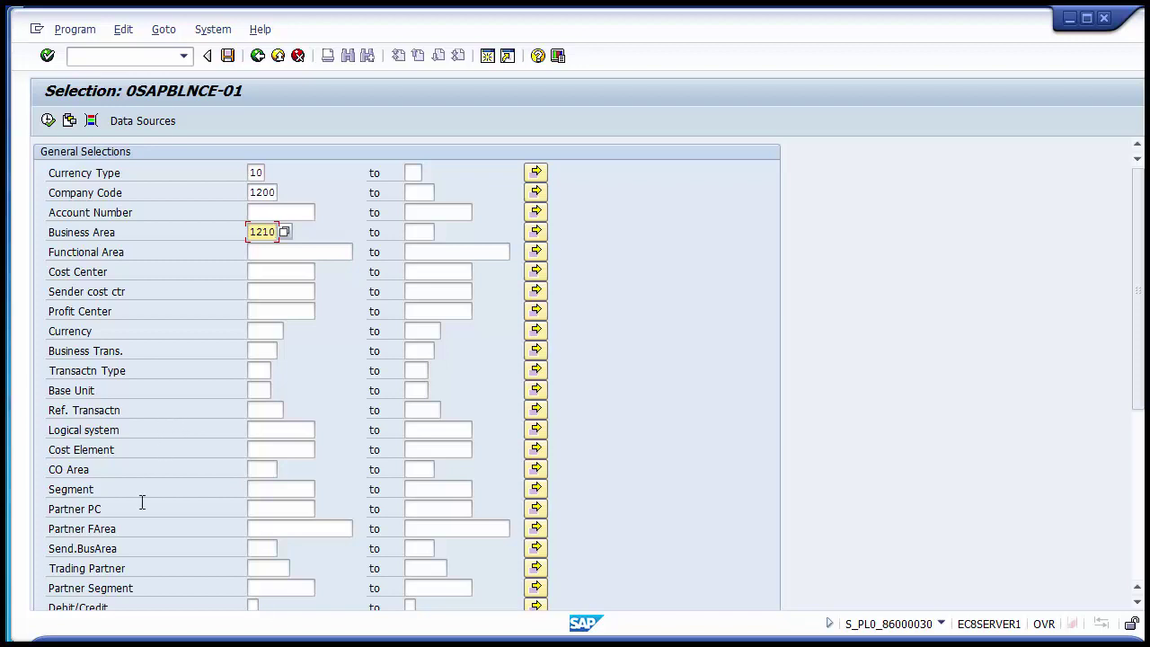
{"action": "left_click", "coordinate": [252, 491]}
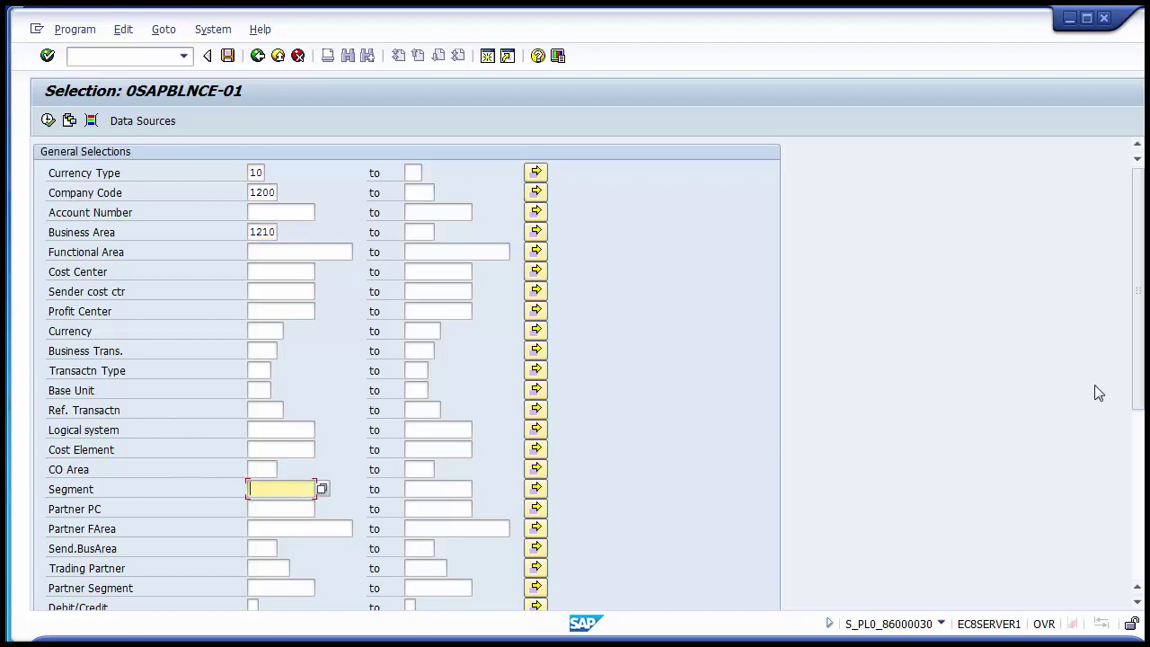
Replace the ledger in the report selections with 0L, Leading Ledger, after comparing it with the GAAP and IFRS ledgers.
{"action": "left_click_drag", "start_coordinate": [1139, 384], "coordinate": [1137, 575]}
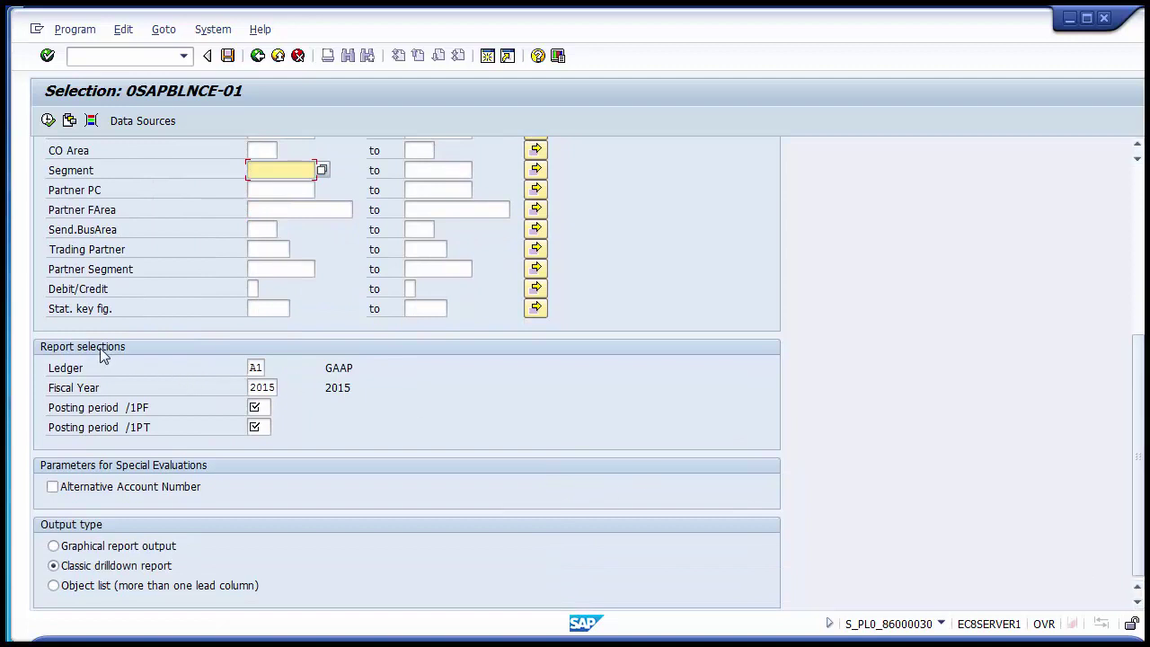
{"action": "left_click_drag", "start_coordinate": [86, 369], "coordinate": [46, 369]}
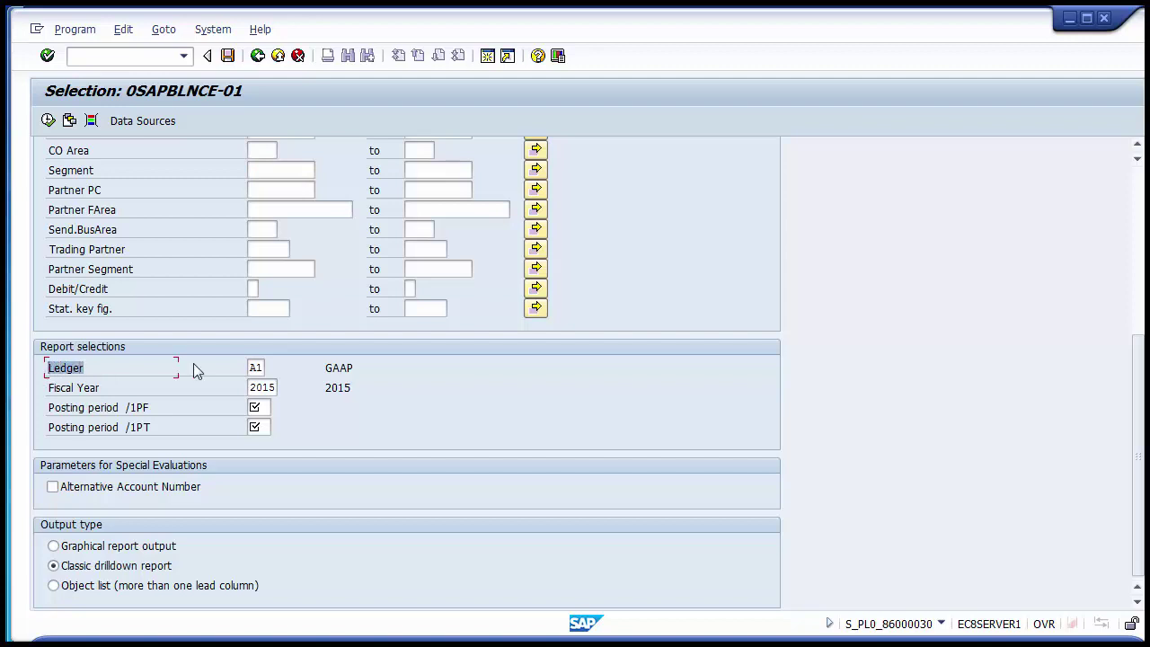
{"action": "left_click", "coordinate": [253, 370]}
{"action": "key", "text": "Delete"}
{"action": "key", "text": "Delete"}
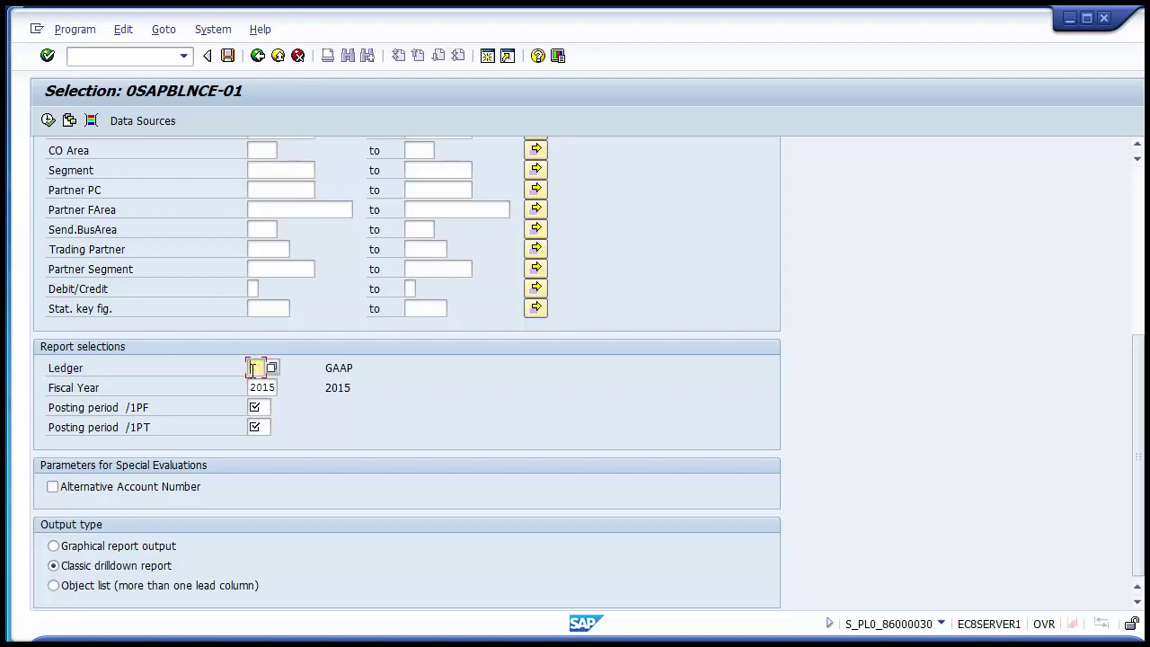
{"action": "key", "text": "Return"}
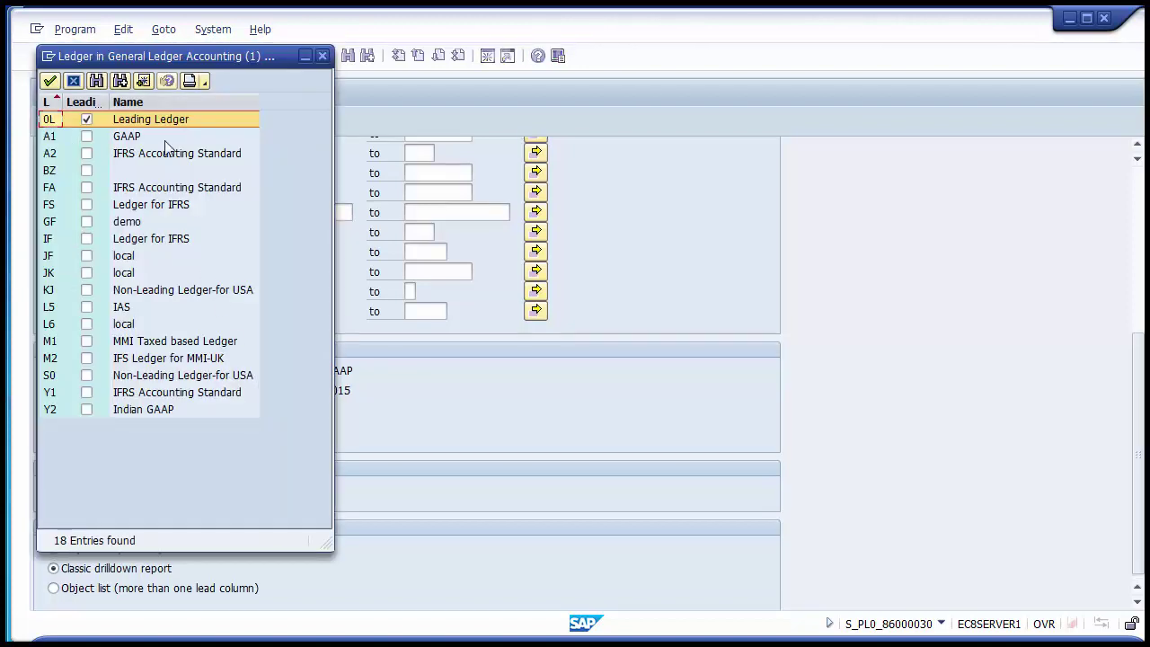
{"action": "left_click", "coordinate": [165, 119]}
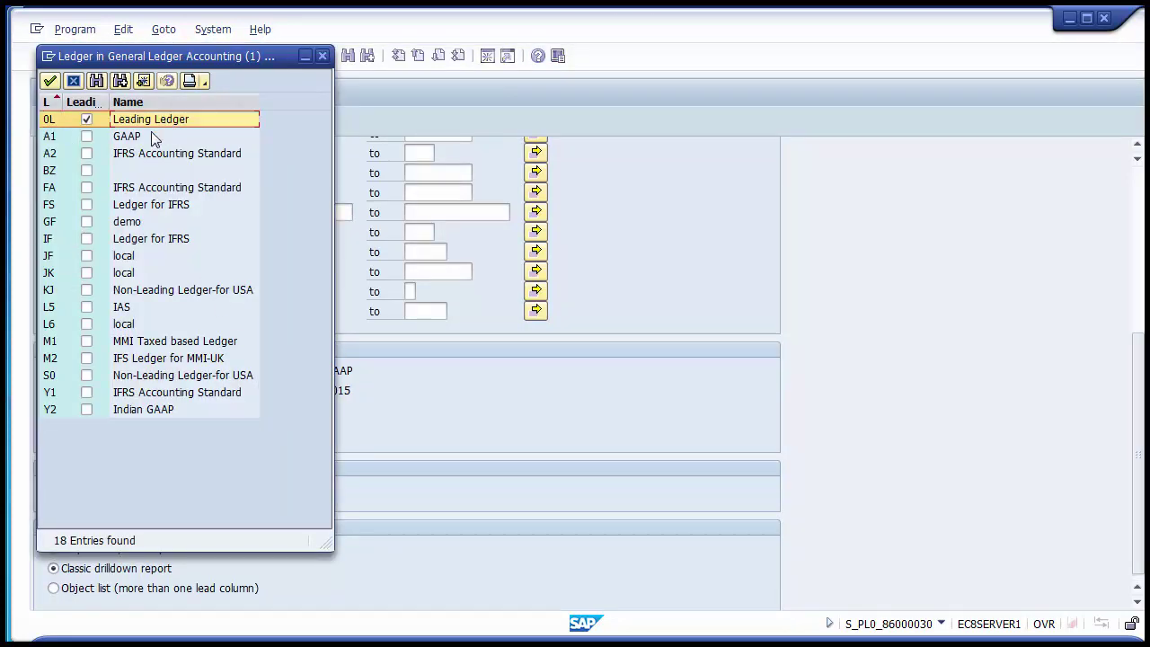
{"action": "left_click", "coordinate": [141, 140]}
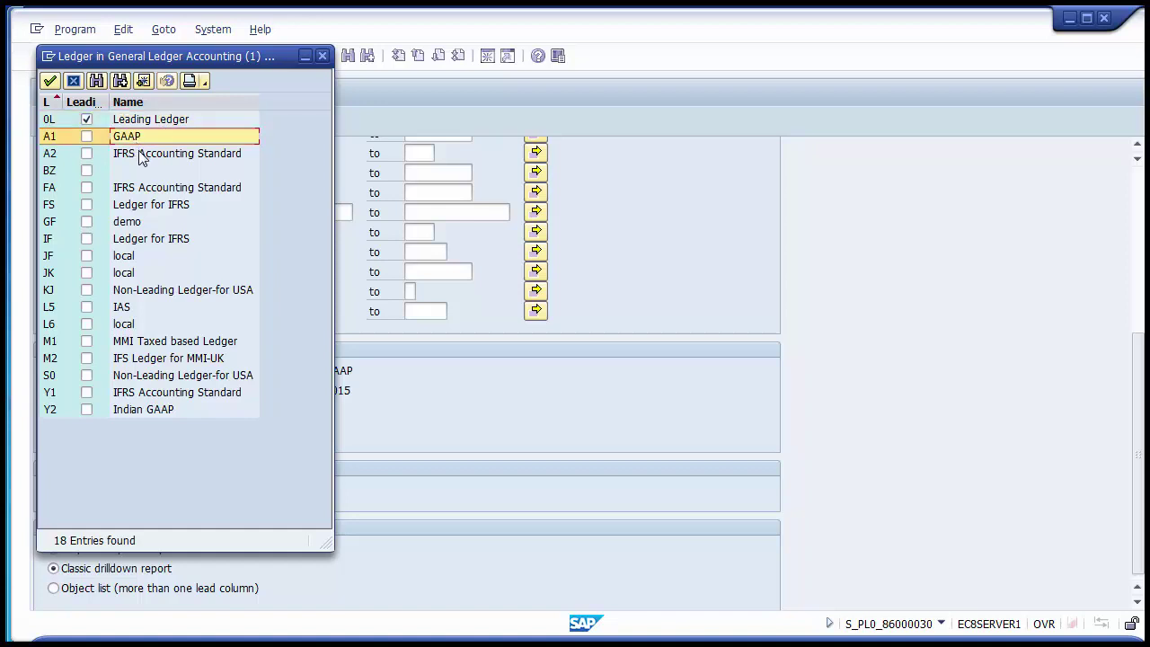
{"action": "left_click", "coordinate": [141, 154]}
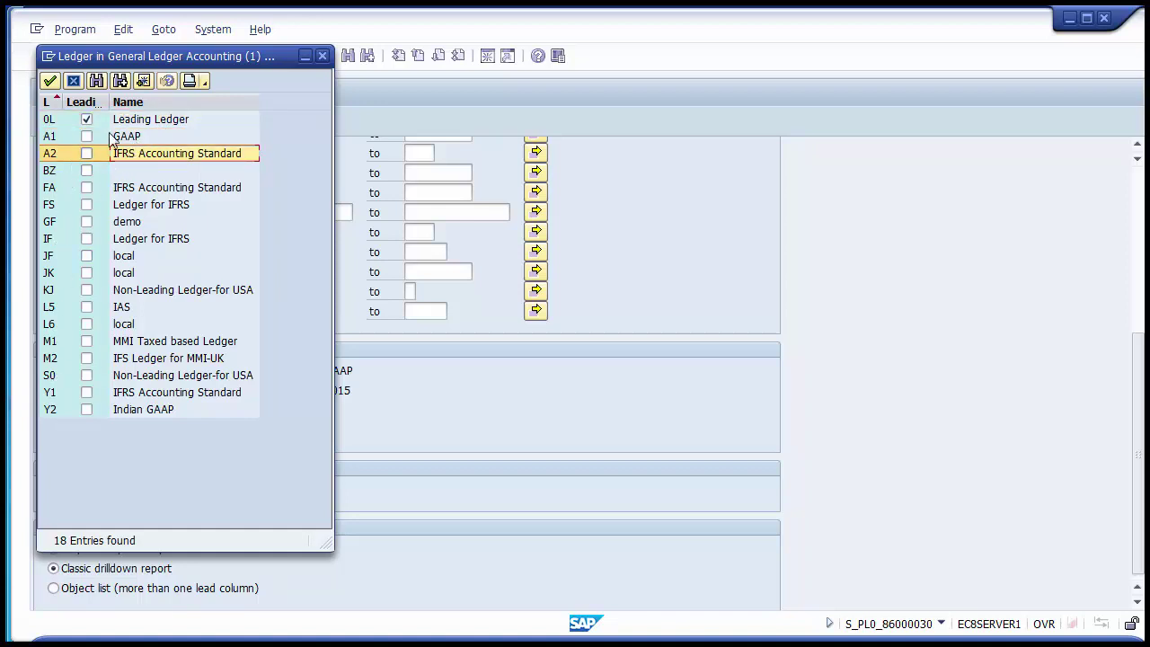
{"action": "left_click", "coordinate": [166, 126]}
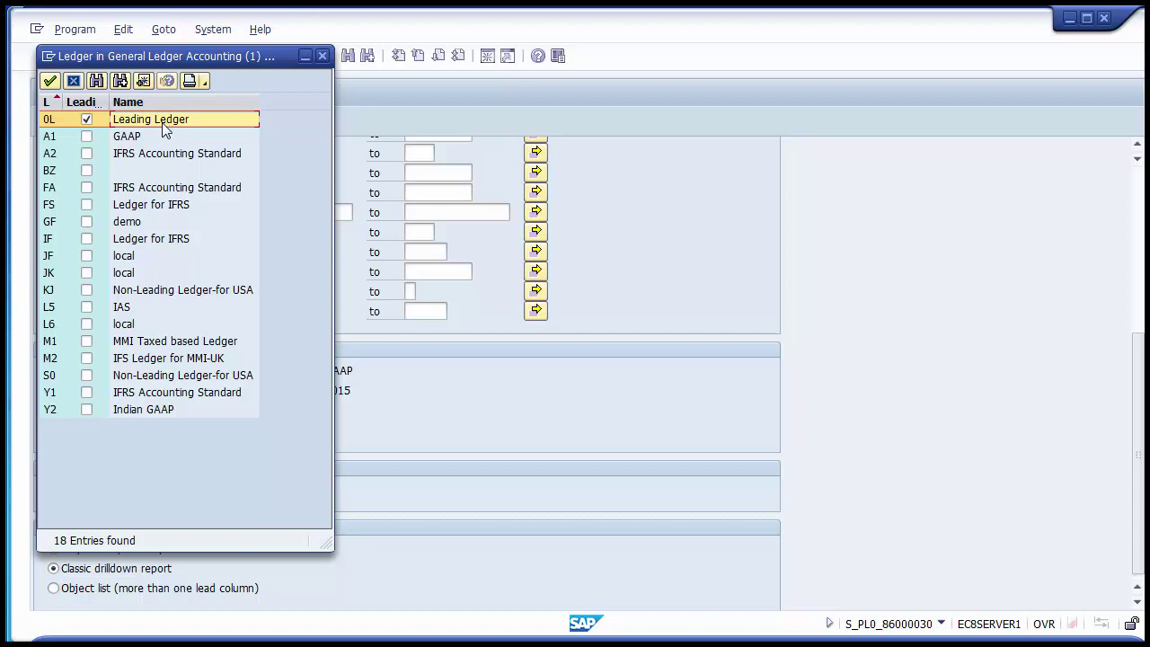
{"action": "left_click", "coordinate": [171, 138]}
{"action": "left_click", "coordinate": [176, 157]}
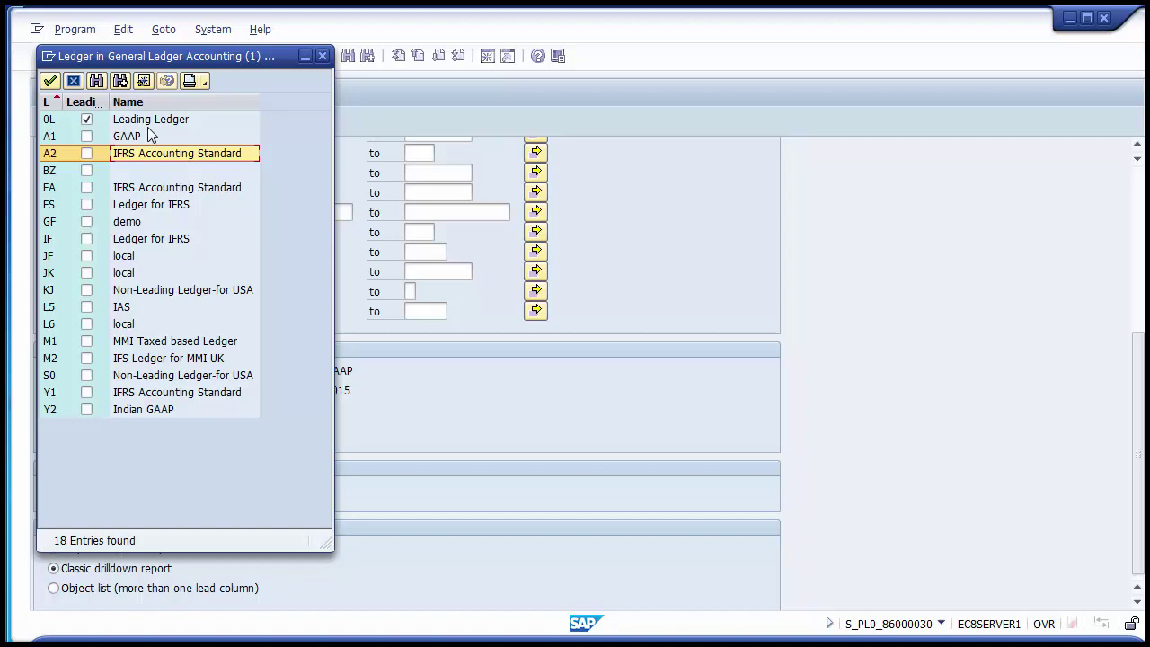
{"action": "left_click", "coordinate": [140, 125]}
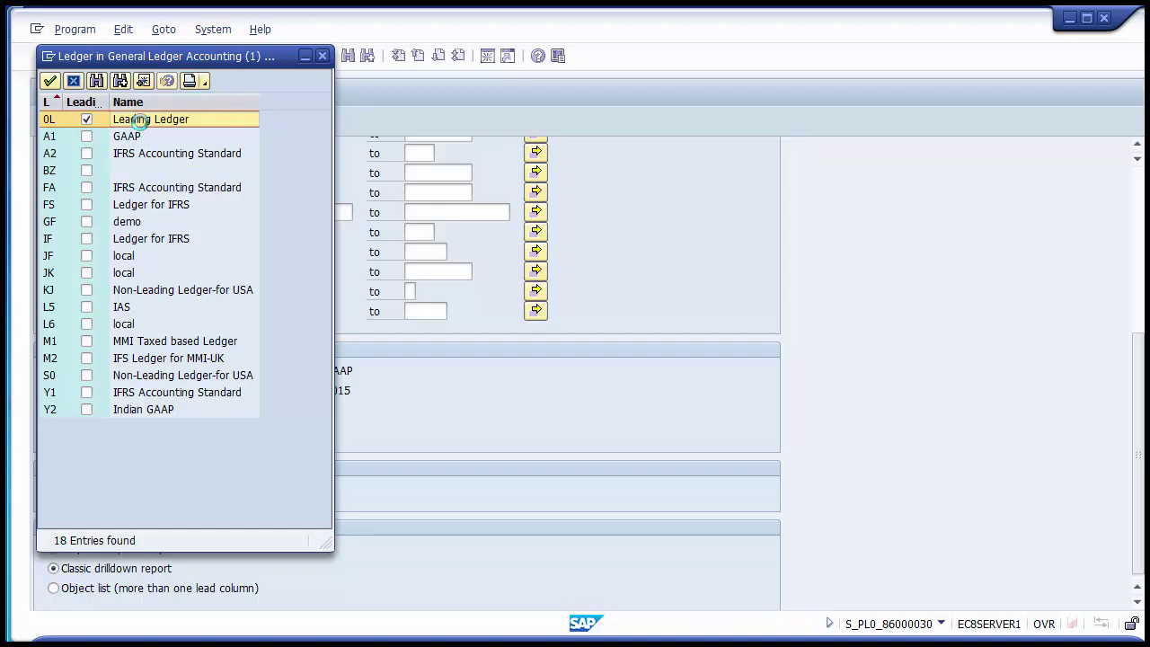
{"action": "double_click", "coordinate": [128, 118]}
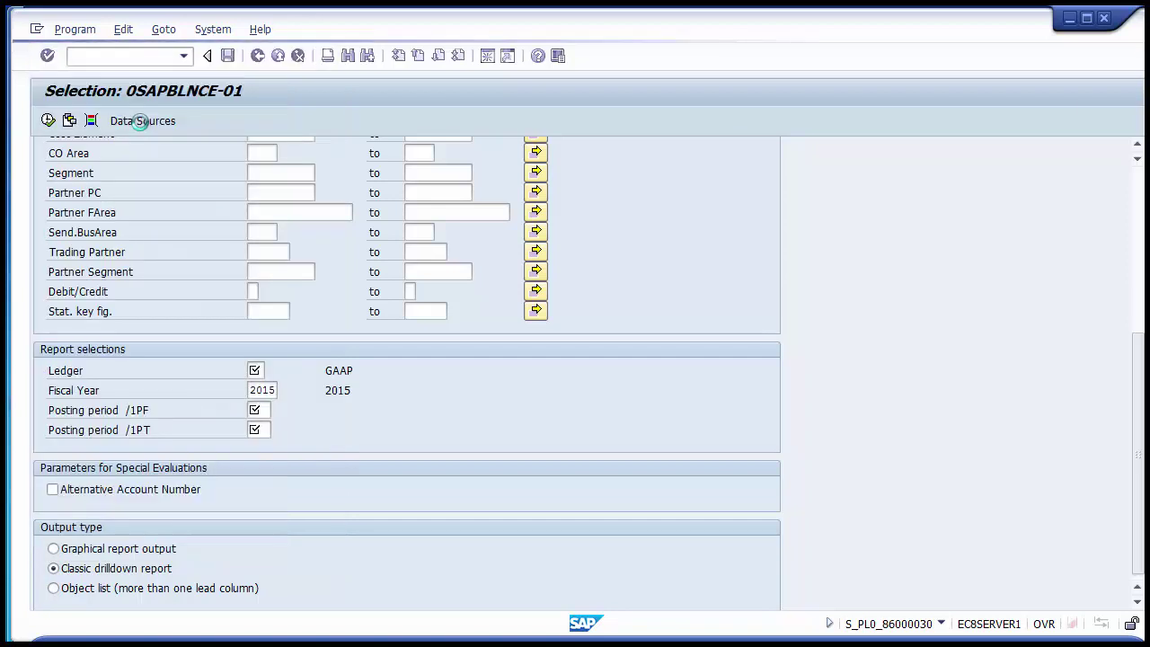
Set the posting period range from 1 to 12 in the report selections and keep Classic drilldown report as output type.
{"action": "left_click", "coordinate": [270, 393]}
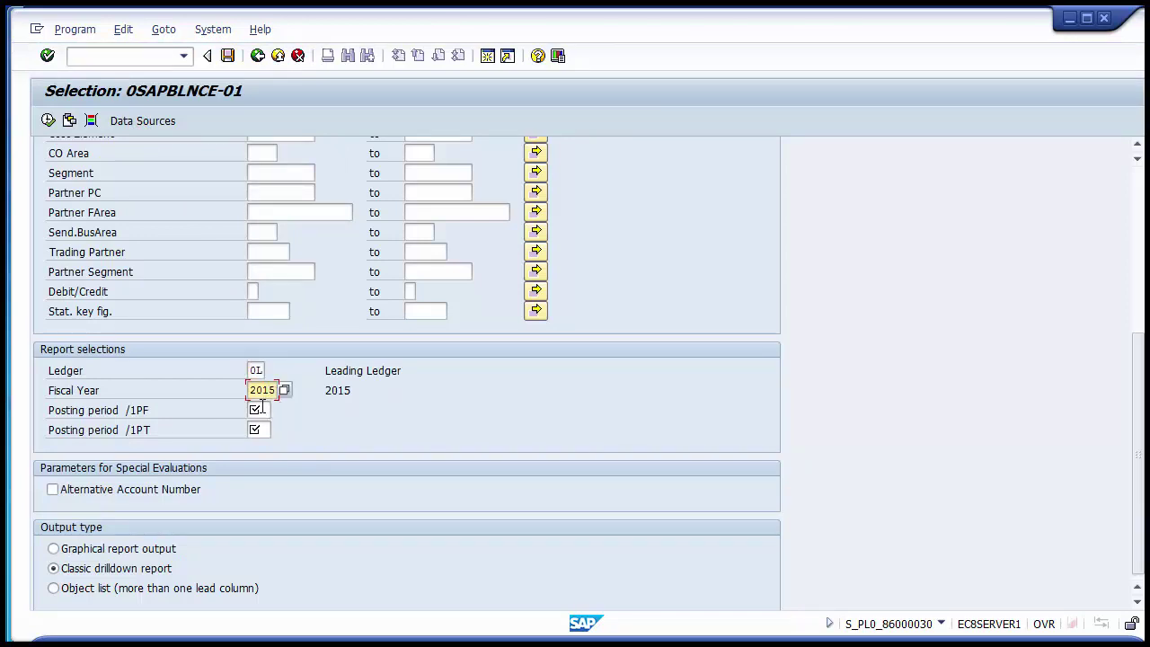
{"action": "left_click", "coordinate": [259, 410]}
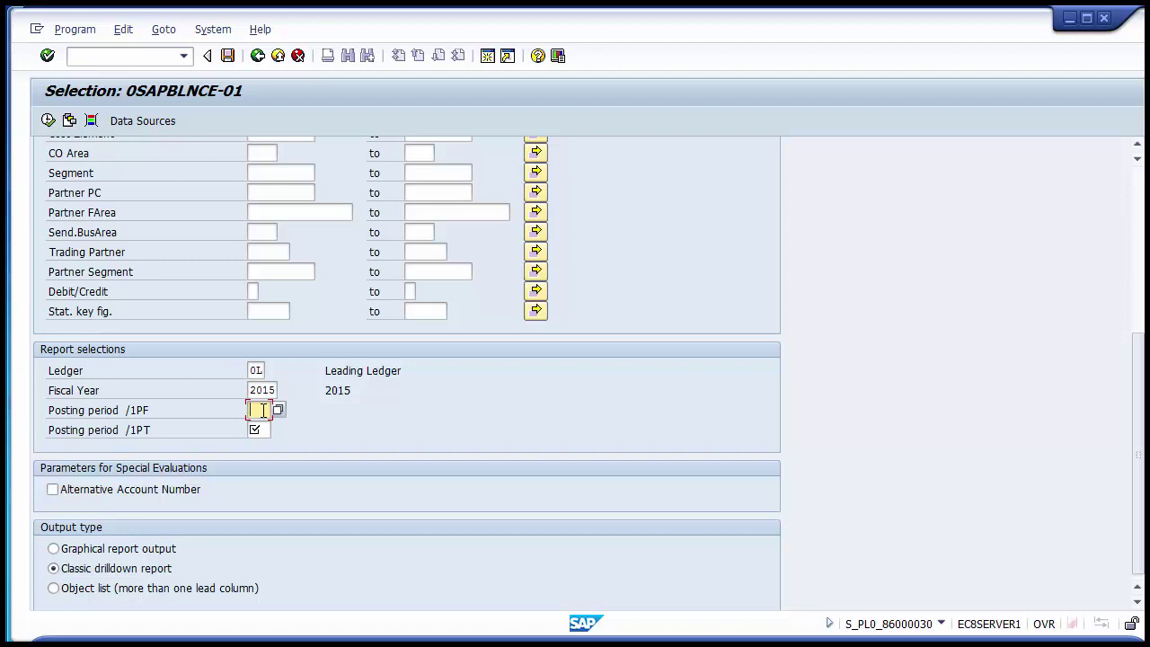
{"action": "type", "text": "1"}
{"action": "key", "text": "BackSpace"}
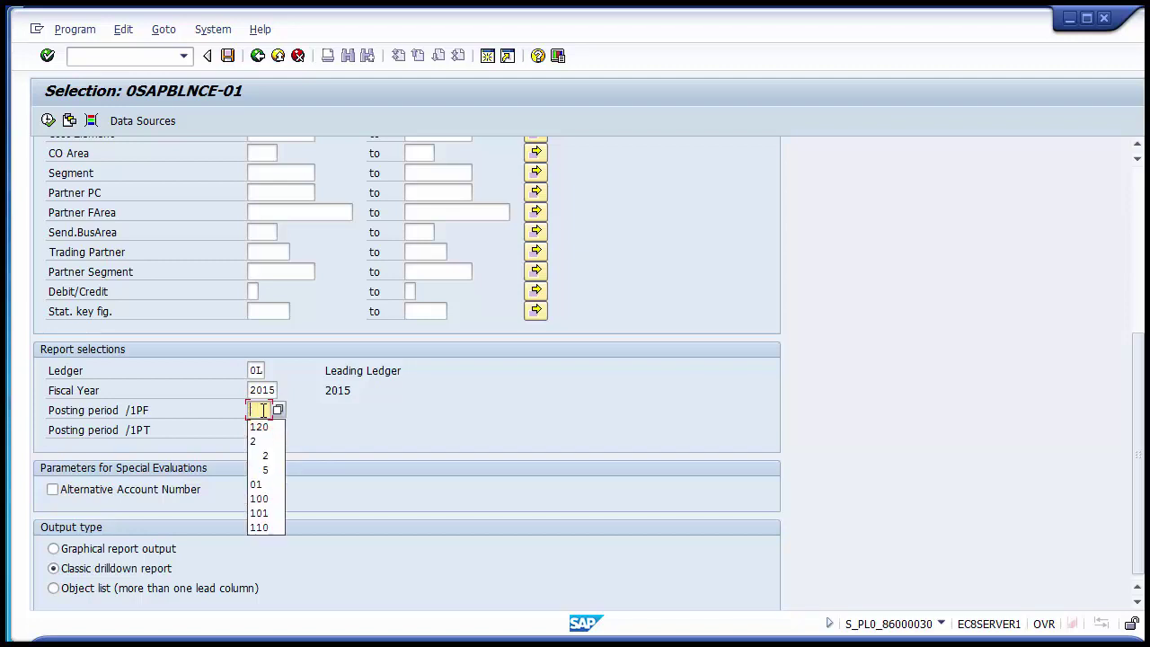
{"action": "key", "text": "Escape"}
{"action": "type", "text": "1"}
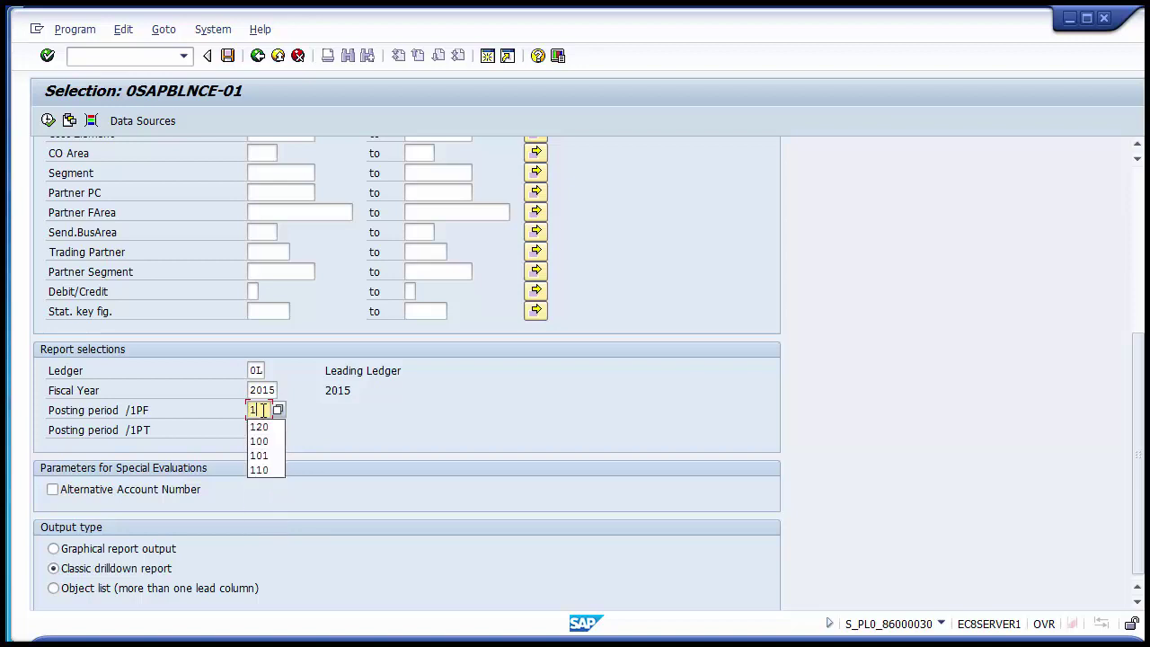
{"action": "key", "text": "Escape"}
{"action": "left_click", "coordinate": [268, 427]}
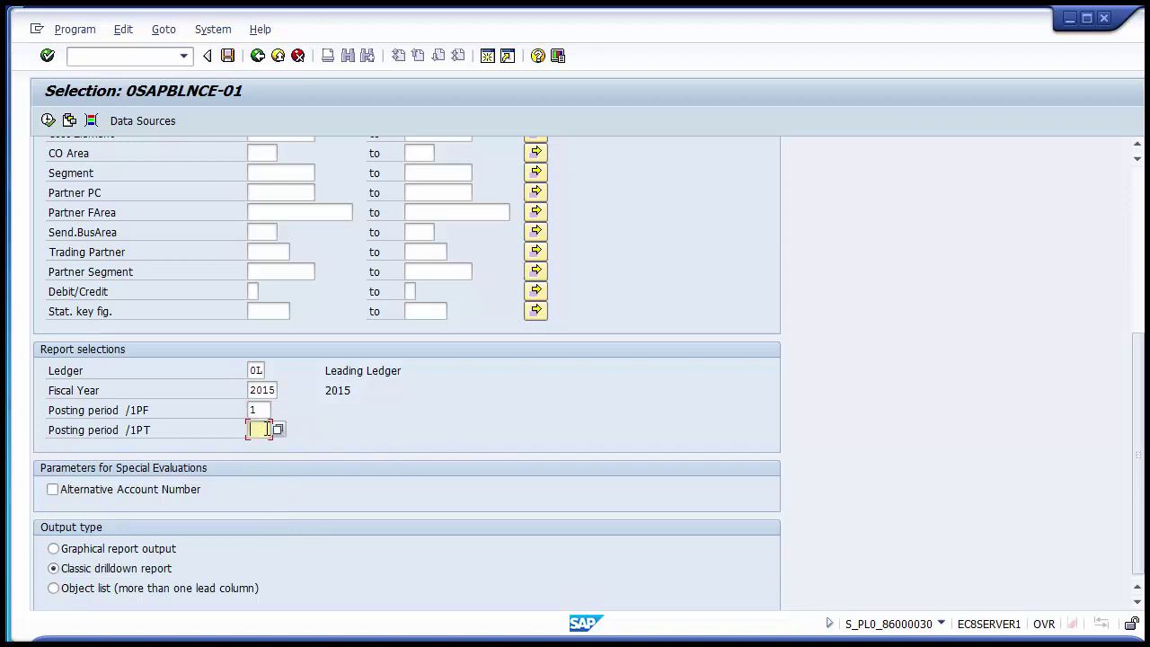
{"action": "type", "text": "12"}
{"action": "left_click", "coordinate": [122, 571]}
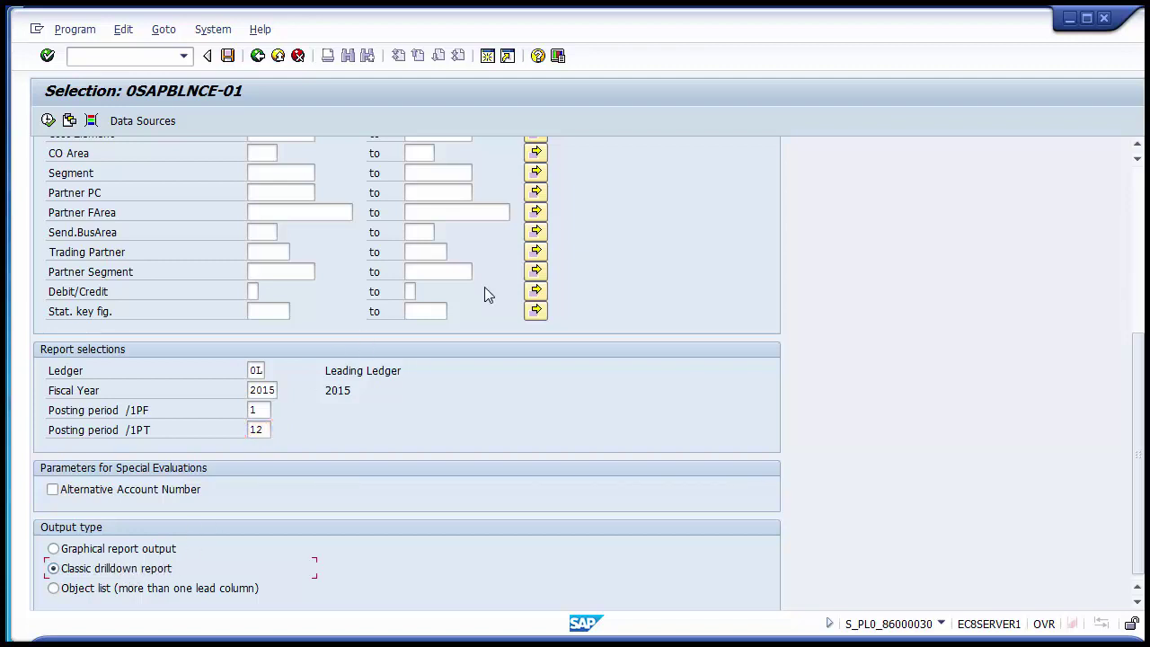
Run the G/L account balances report and look through the account list down to the result line.
{"action": "scroll", "coordinate": [1138, 377], "scroll_direction": "up", "scroll_amount": 1}
{"action": "scroll", "coordinate": [1138, 377], "scroll_direction": "down", "scroll_amount": 1}
{"action": "scroll", "coordinate": [590, 203], "scroll_direction": "up", "scroll_amount": 5}
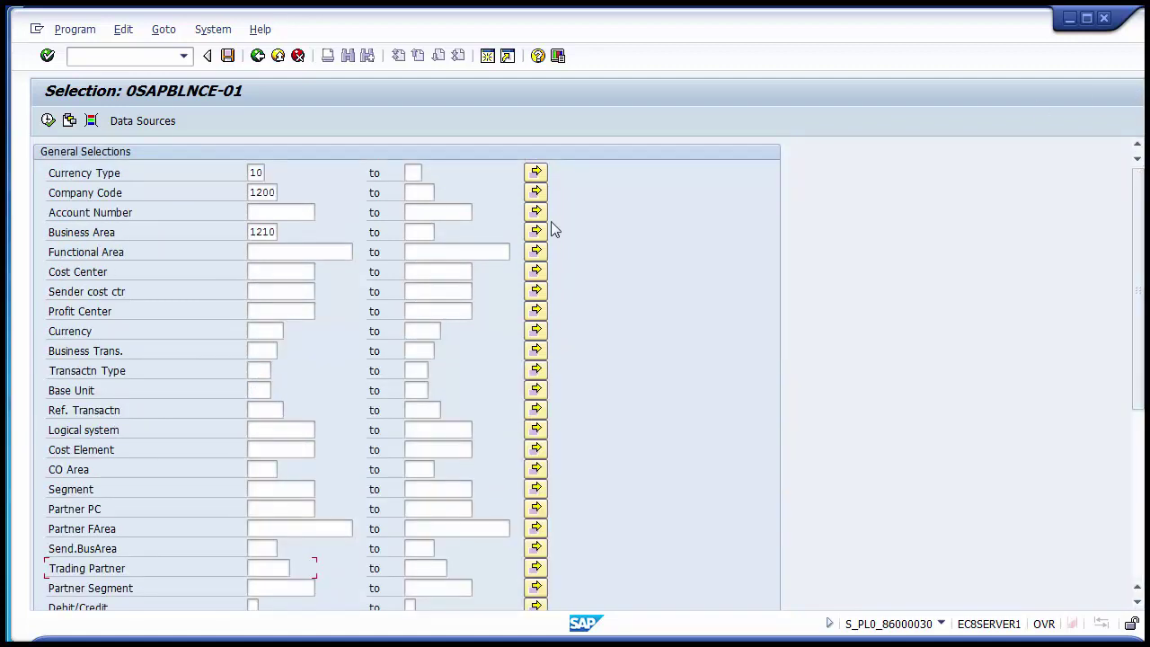
{"action": "left_click", "coordinate": [48, 120]}
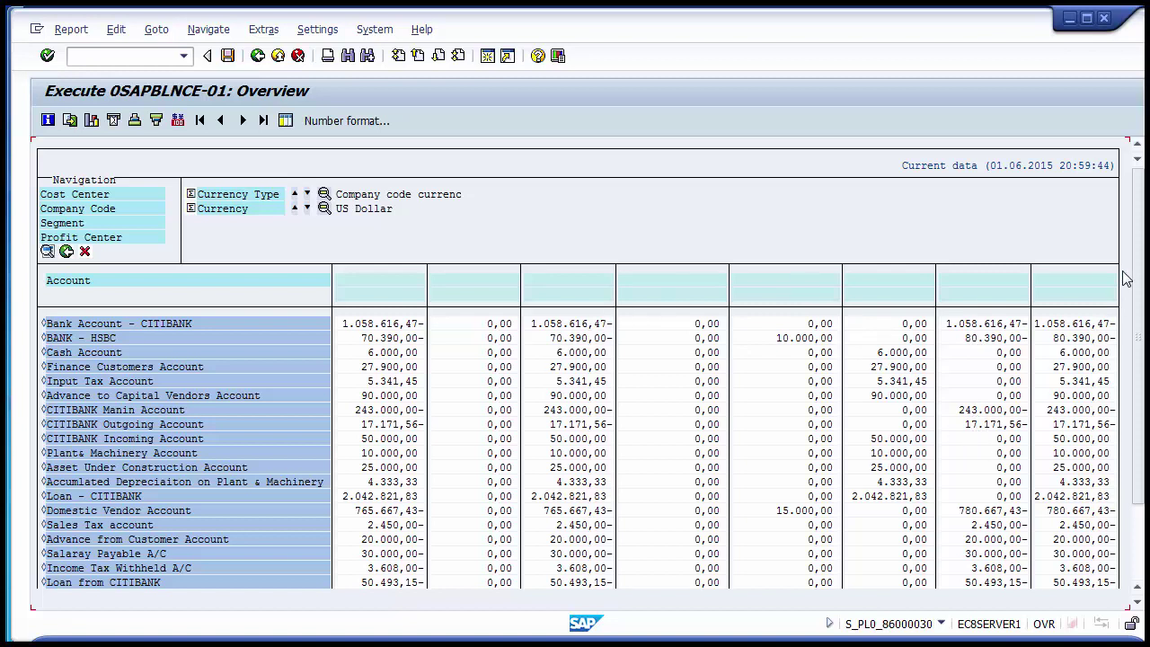
{"action": "left_click", "coordinate": [1139, 544]}
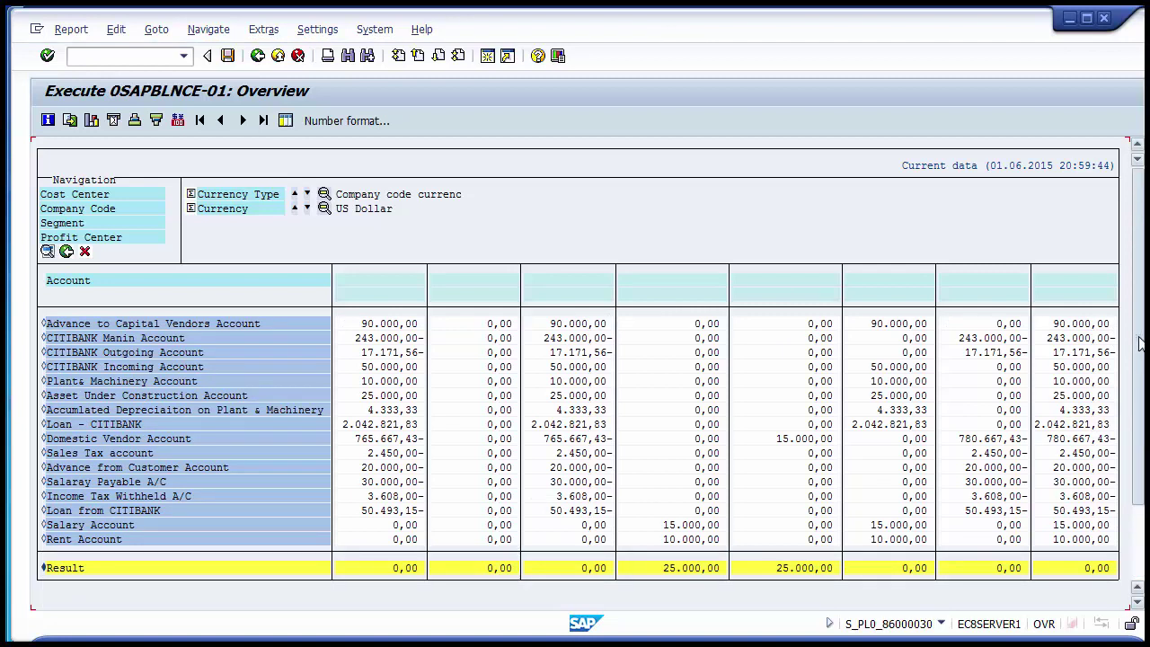
{"action": "scroll", "coordinate": [555, 205], "scroll_direction": "up", "scroll_amount": 2}
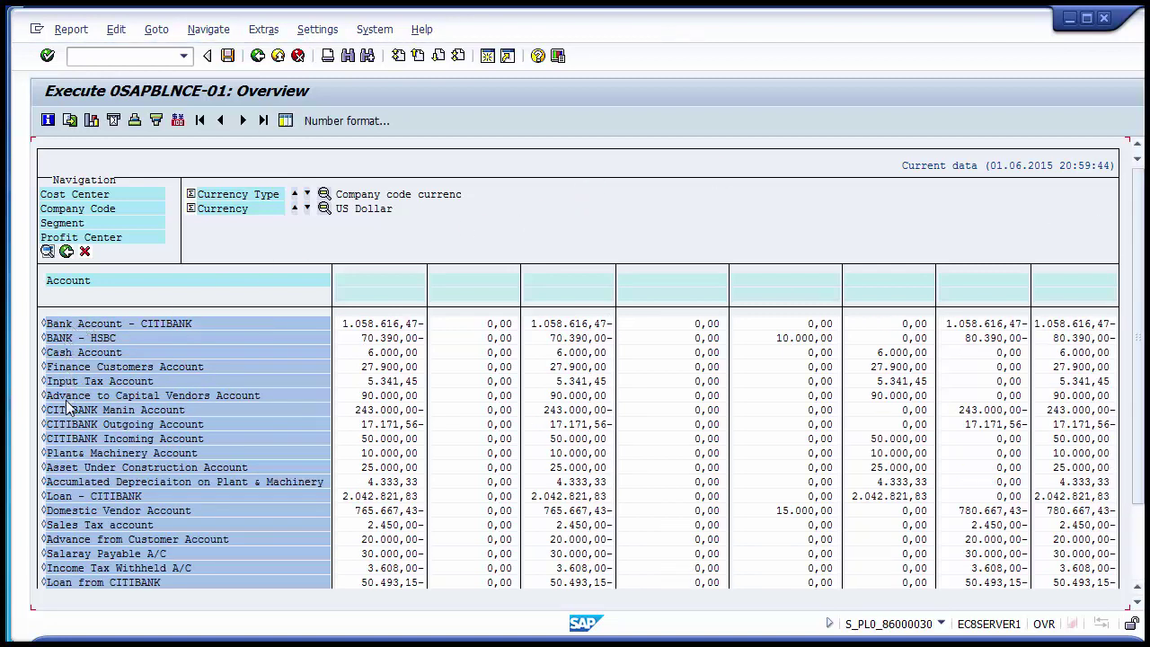
Break down the Bank Account - CITIBANK line by profit center, dismissing the hotspot documentation.
{"action": "left_click", "coordinate": [56, 329]}
{"action": "left_click", "coordinate": [50, 325]}
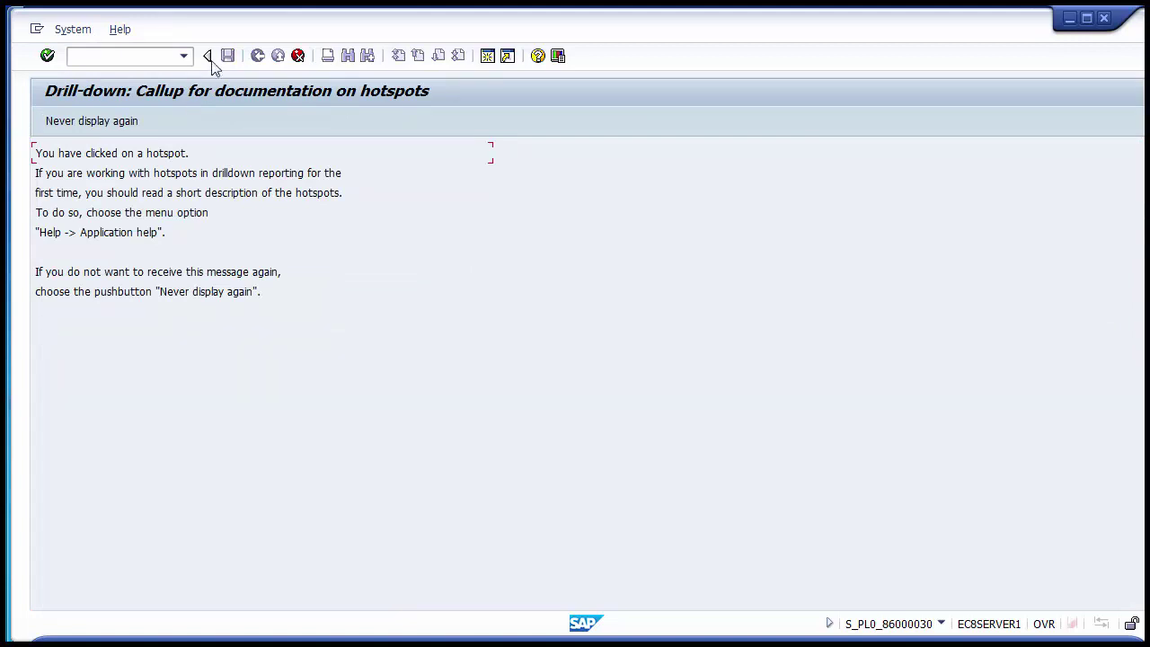
{"action": "left_click", "coordinate": [291, 60]}
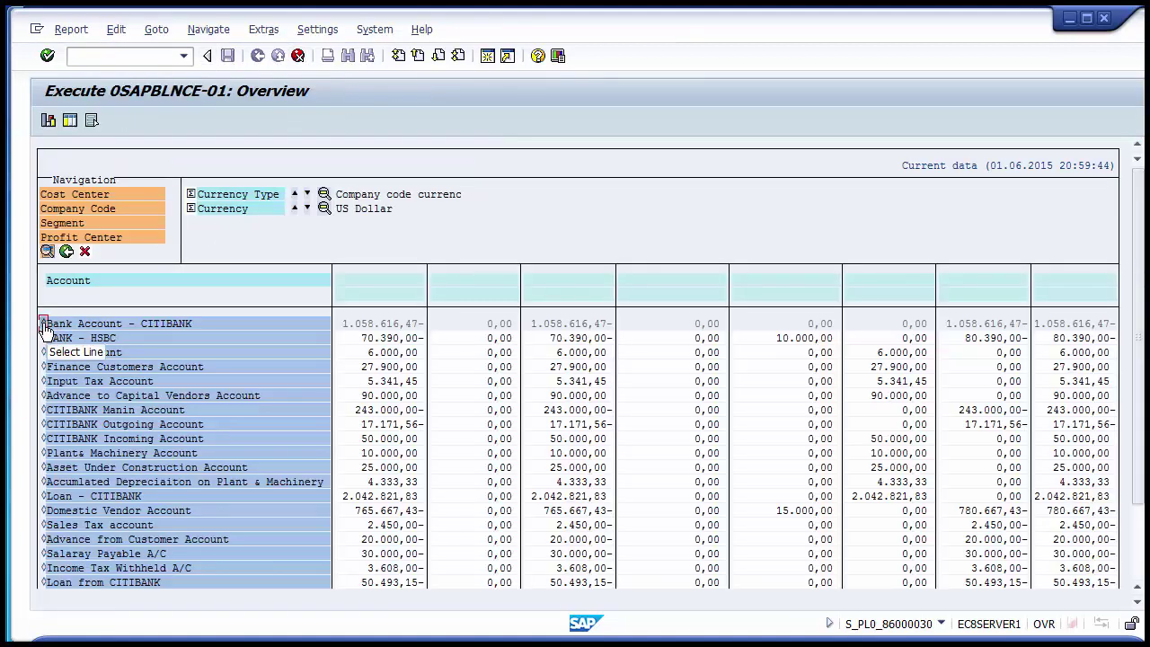
{"action": "left_click", "coordinate": [45, 326]}
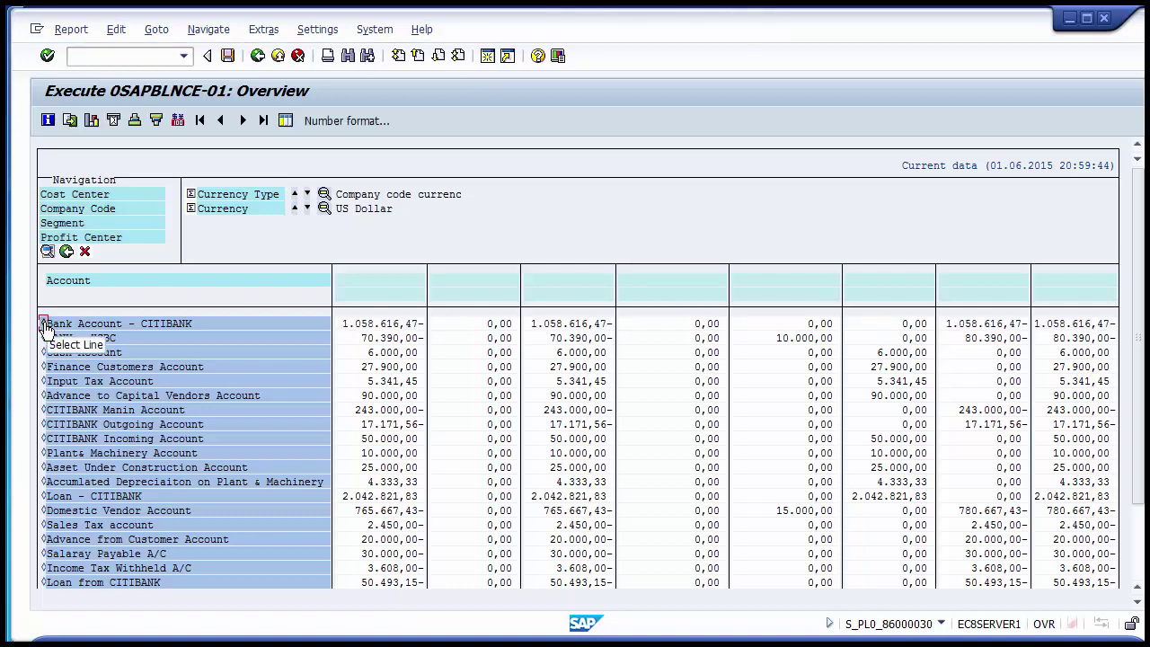
{"action": "left_click", "coordinate": [45, 327]}
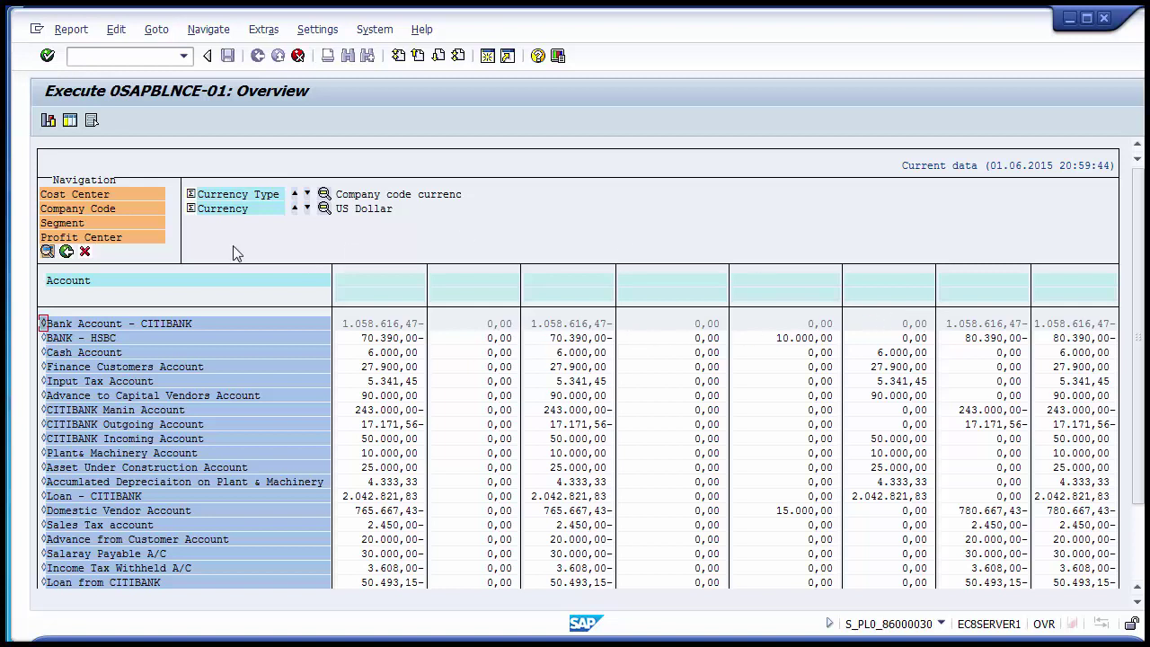
{"action": "left_click", "coordinate": [105, 239]}
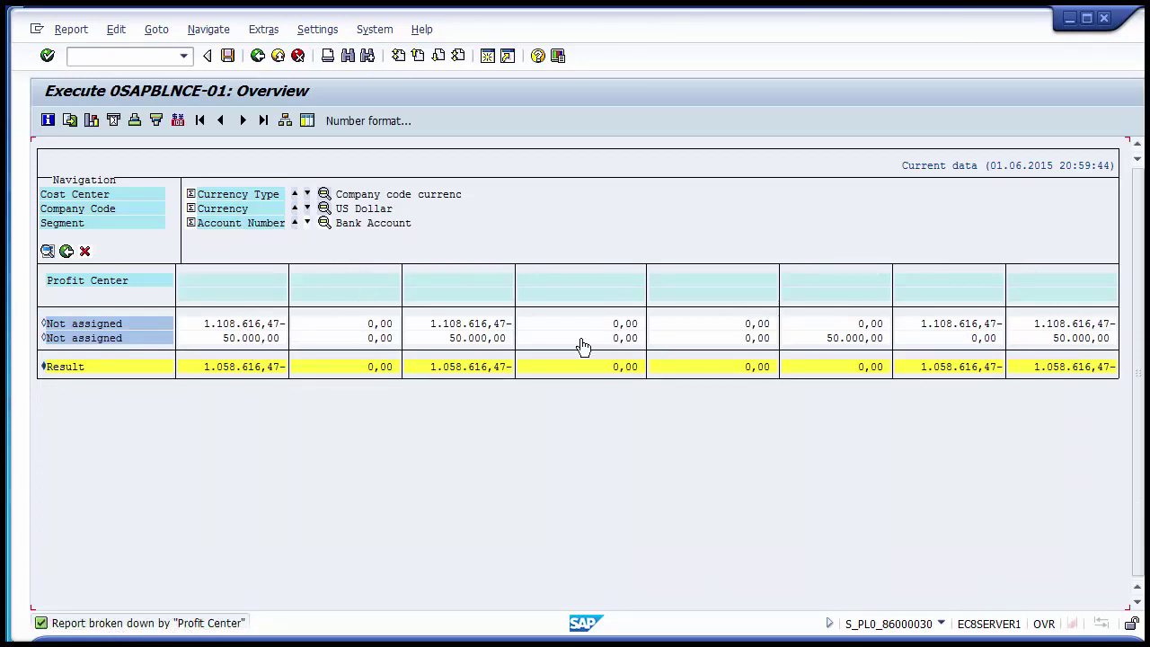
Return from the profit center breakdown to the account list and exit the report without saving the data.
{"action": "left_click", "coordinate": [241, 223]}
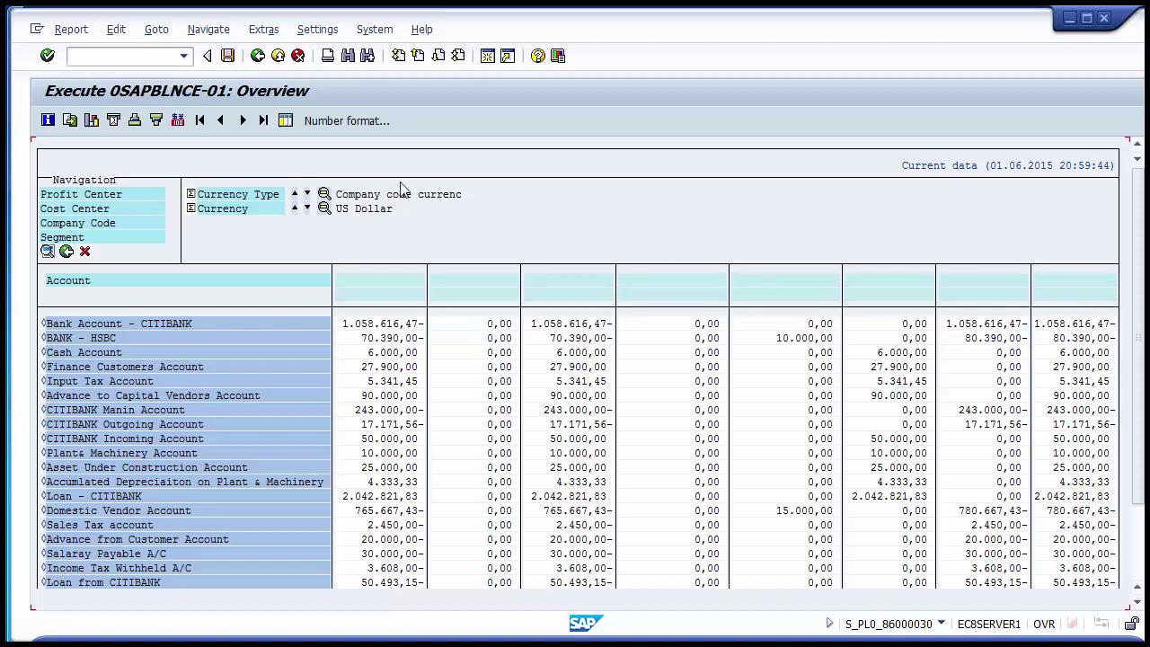
{"action": "left_click", "coordinate": [257, 58]}
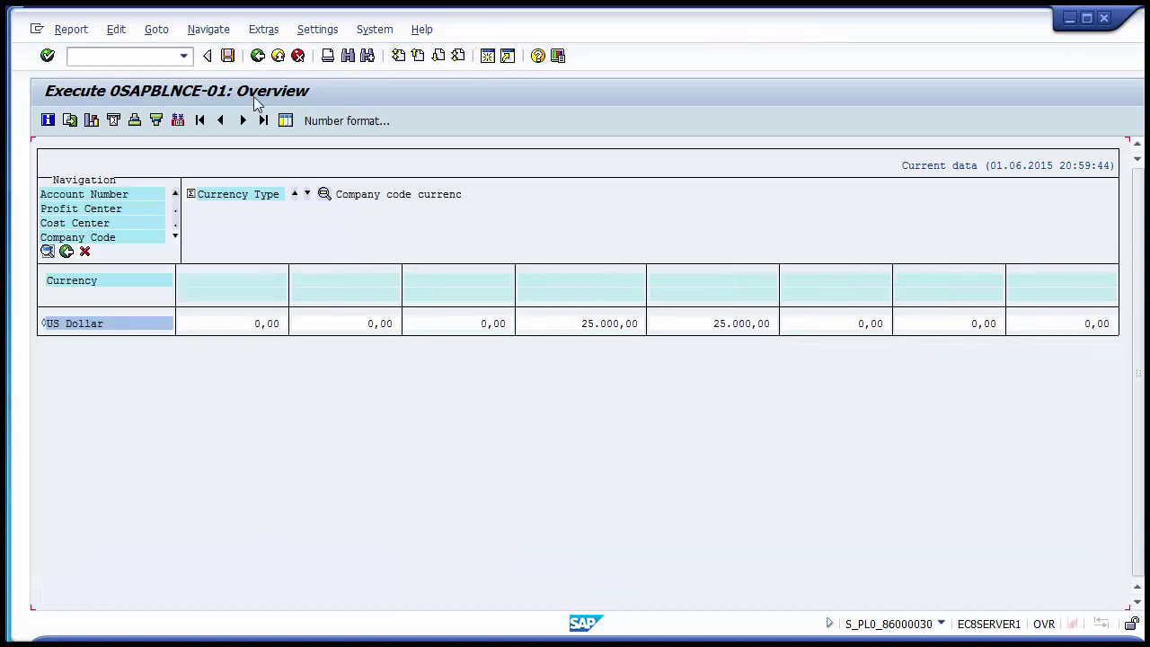
{"action": "left_click", "coordinate": [279, 55]}
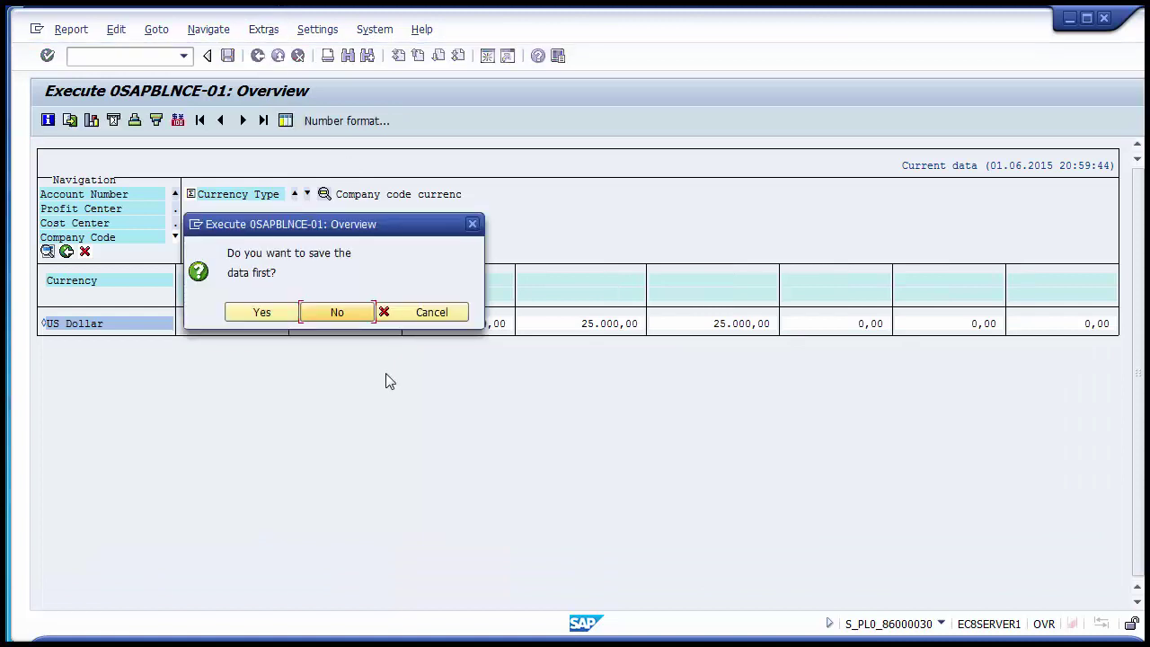
{"action": "left_click", "coordinate": [329, 315]}
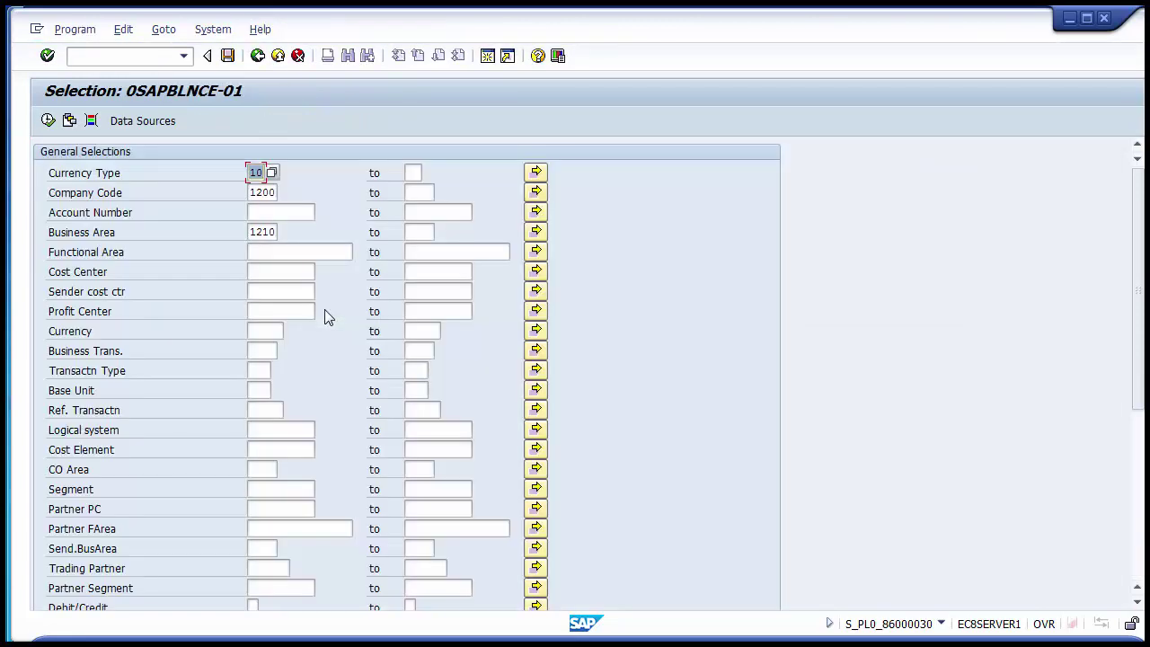
Review the business area and segment selection fields and consult the New GL Reports slide in PowerPoint for the following report's transaction code.
{"action": "left_click", "coordinate": [275, 232]}
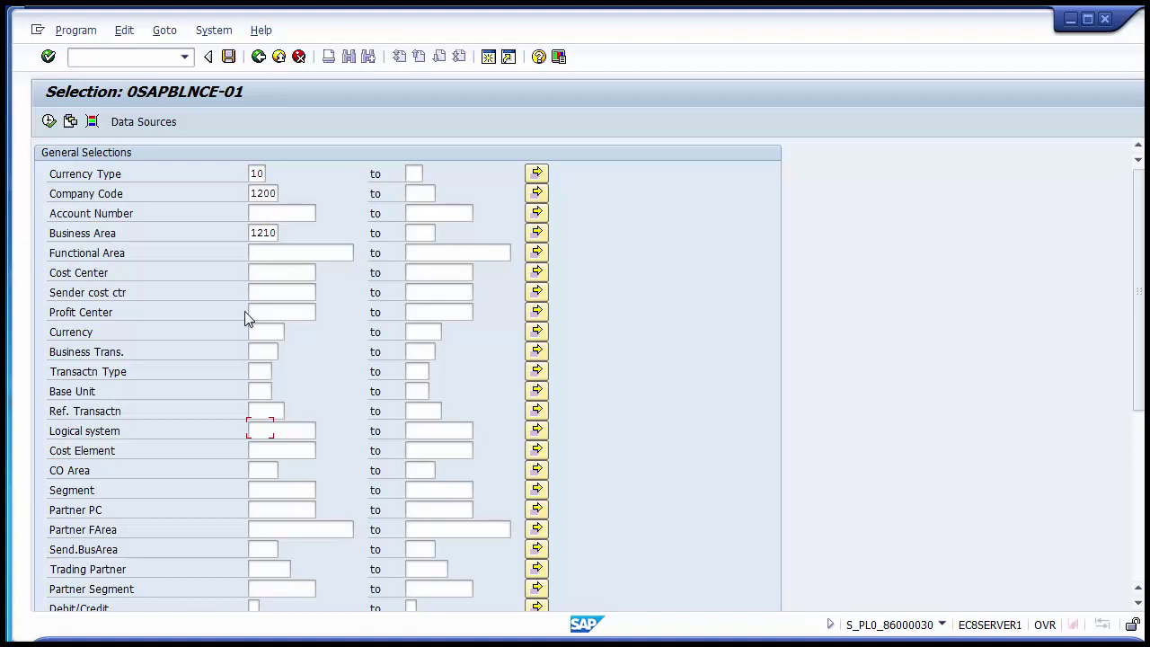
{"action": "left_click", "coordinate": [270, 492]}
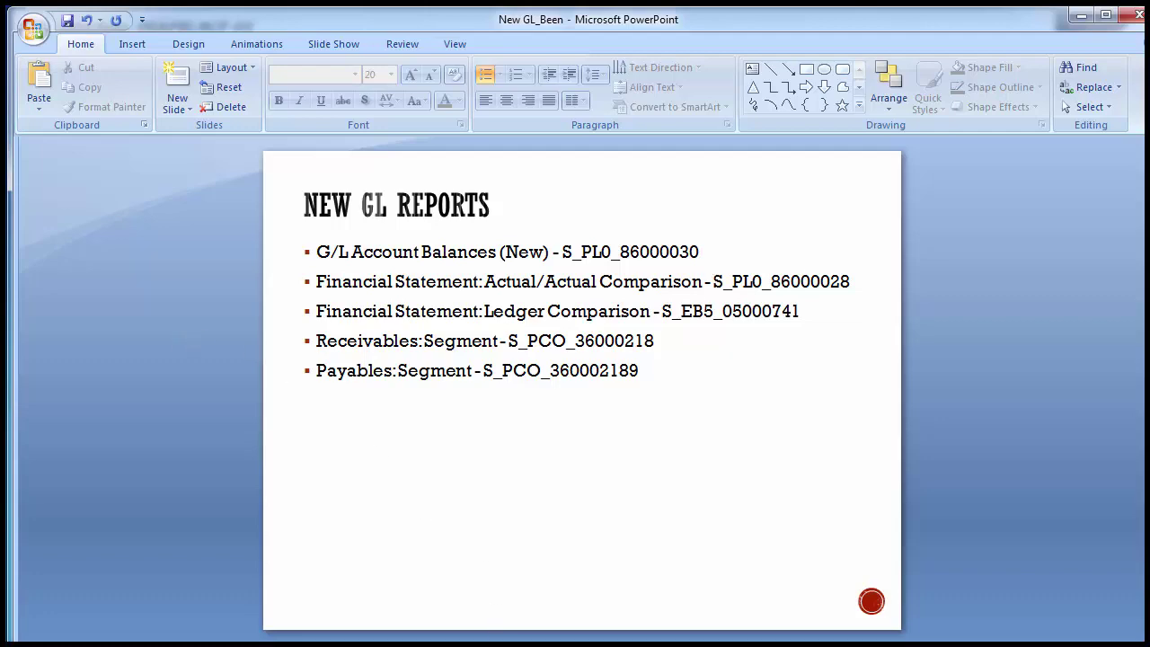
{"action": "left_click", "coordinate": [591, 570]}
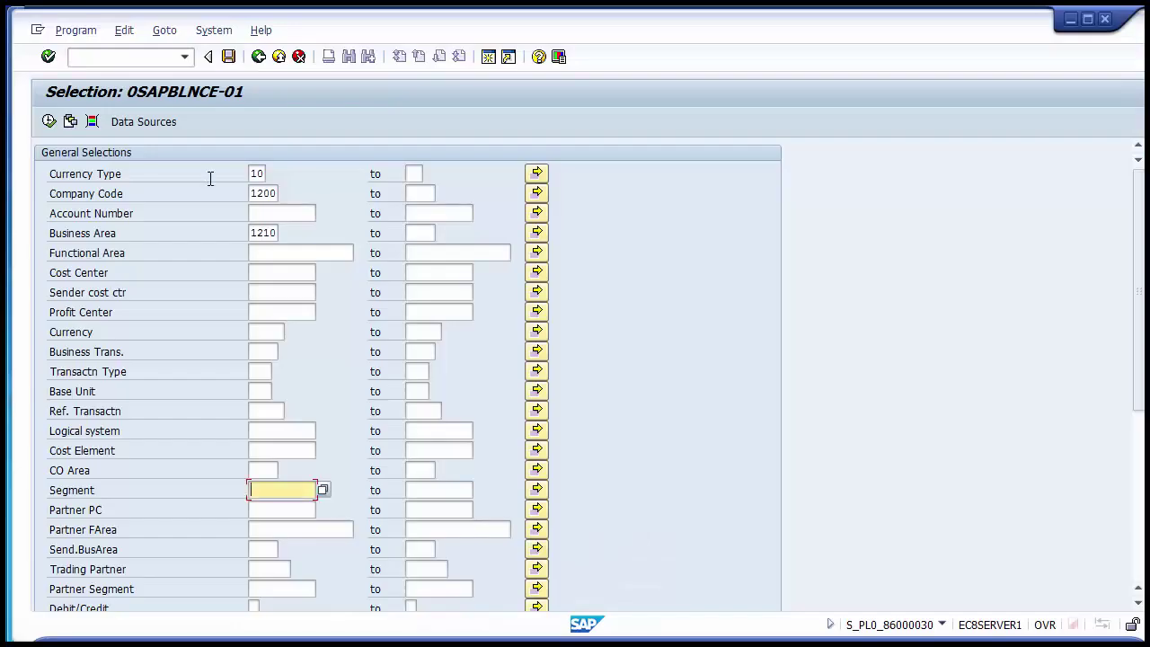
Start the Financial Statement: Actual/Actual Comparison report in SAP with the command /nS_PL0_86000028.
{"action": "left_click", "coordinate": [123, 57]}
{"action": "type", "text": "/nS_PL0_86000030"}
{"action": "key", "text": "Down"}
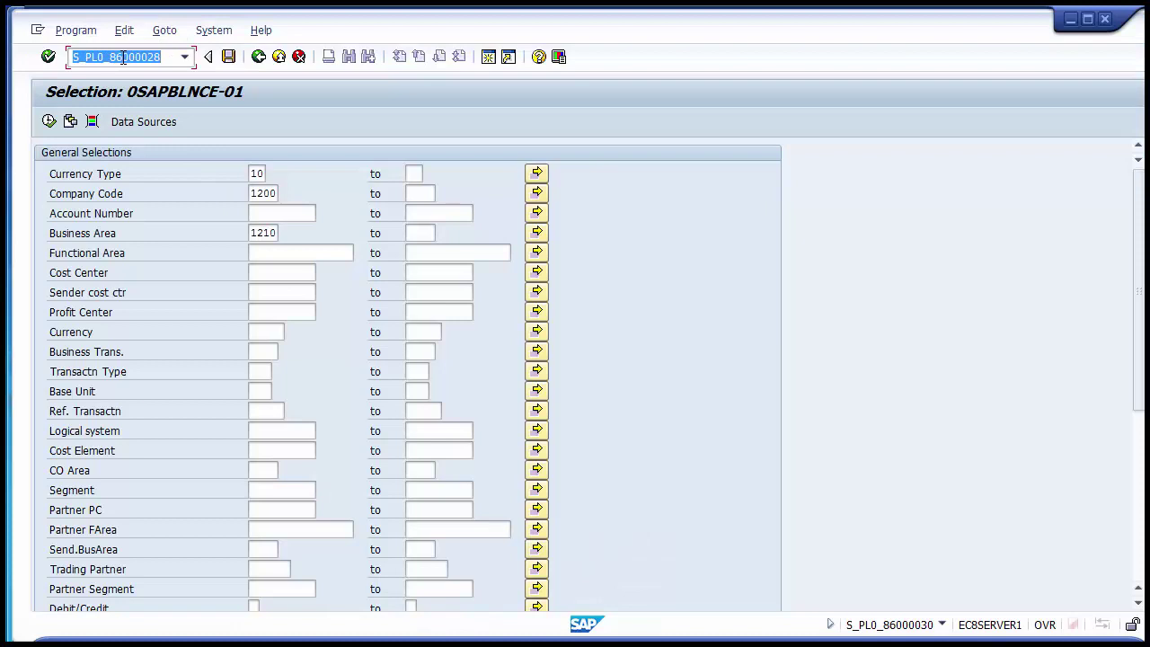
{"action": "left_click", "coordinate": [123, 56]}
{"action": "type", "text": "/n"}
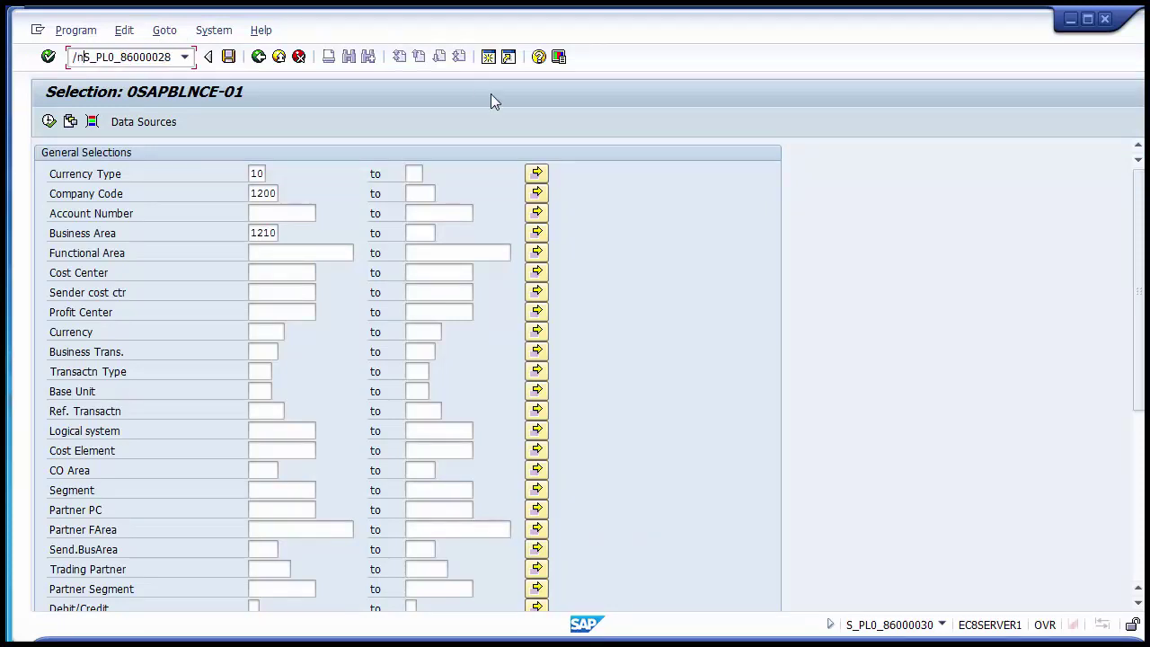
{"action": "key", "text": "Return"}
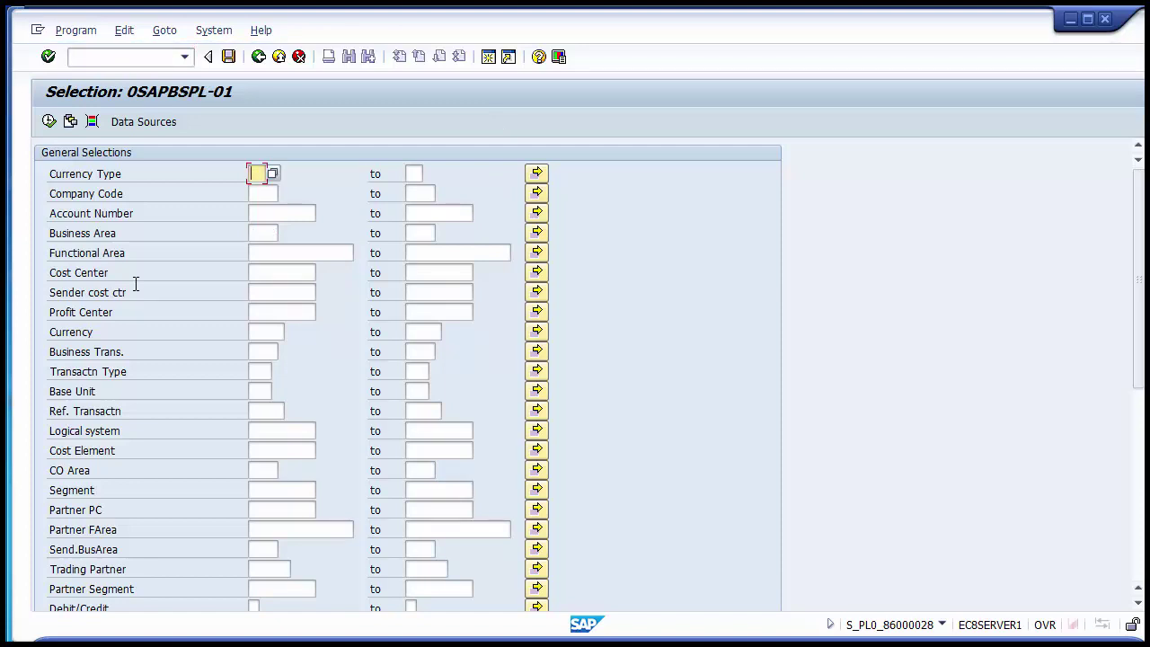
Set the currency type to 10 and the company code to 1200, leaving the account number blank.
{"action": "type", "text": "10"}
{"action": "key", "text": "Tab"}
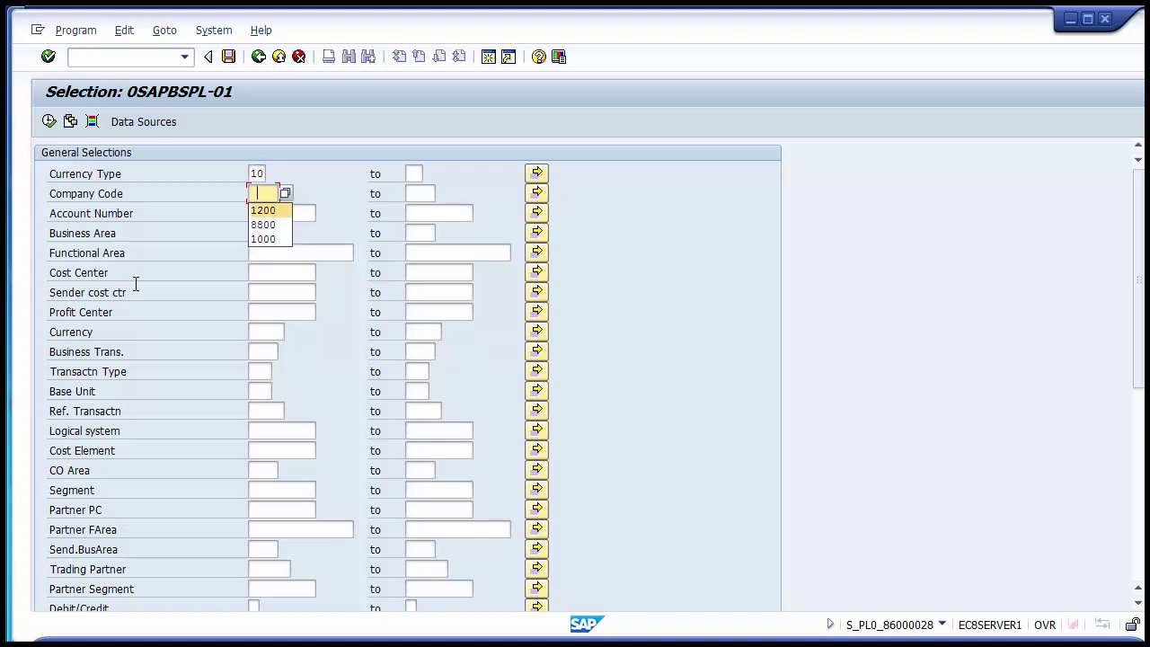
{"action": "key", "text": "Return"}
{"action": "key", "text": "Down"}
{"action": "key", "text": "Down"}
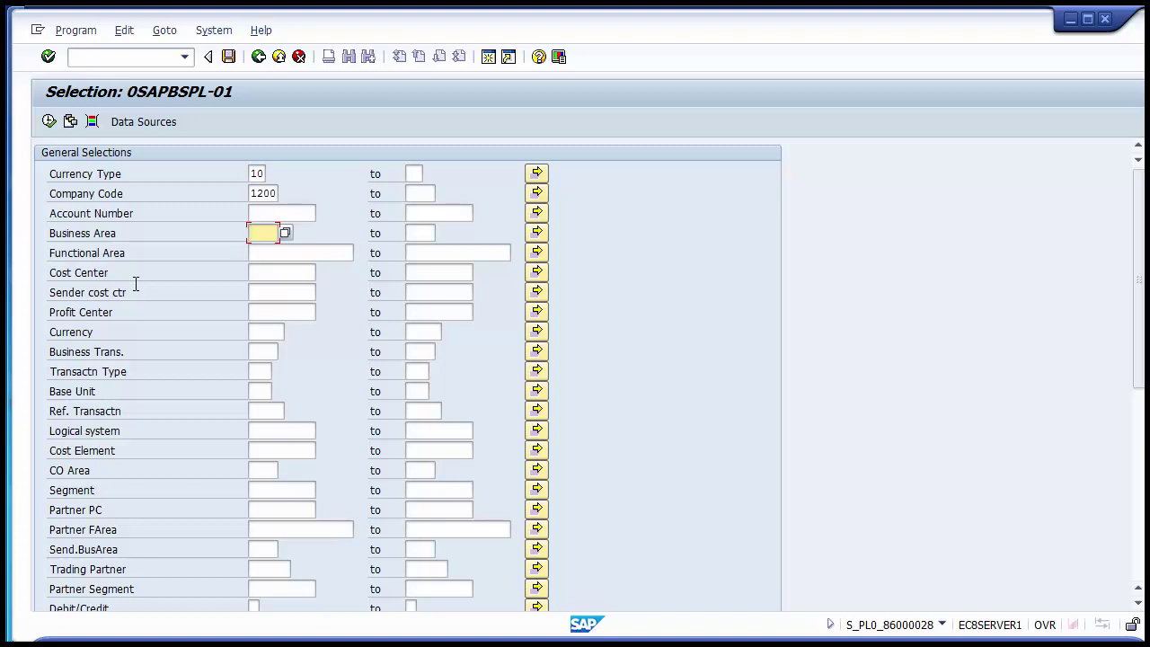
Go through the selection fields from business area down to logical system without entering values.
{"action": "key", "text": "Down"}
{"action": "key", "text": "Down"}
{"action": "key", "text": "Down"}
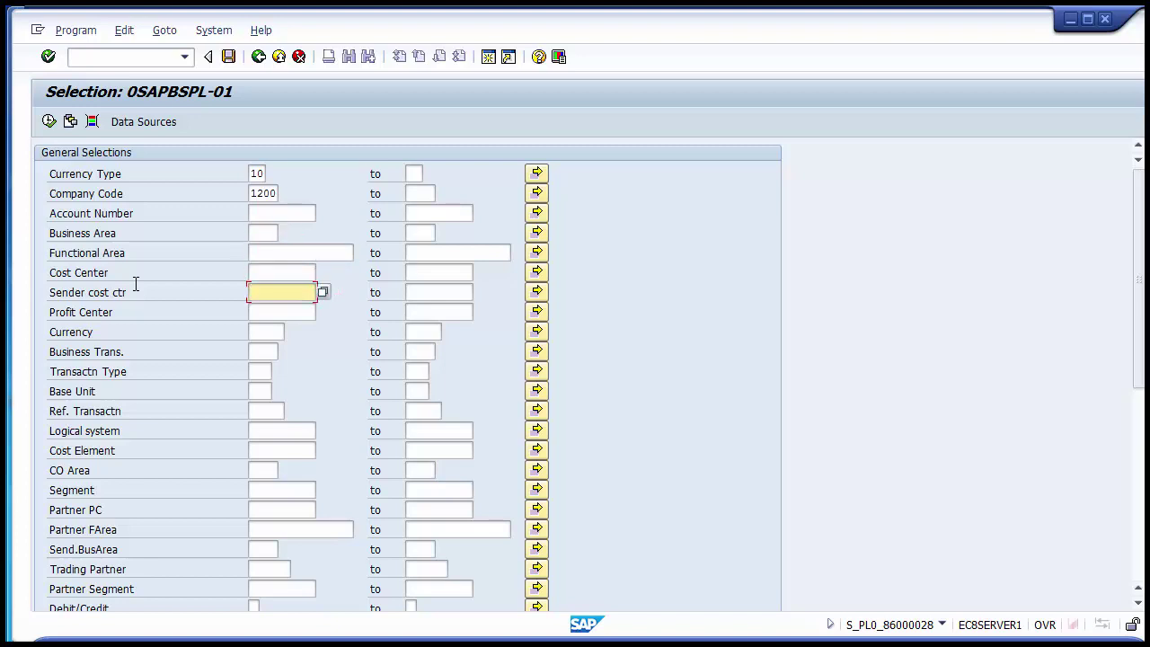
{"action": "key", "text": "Down"}
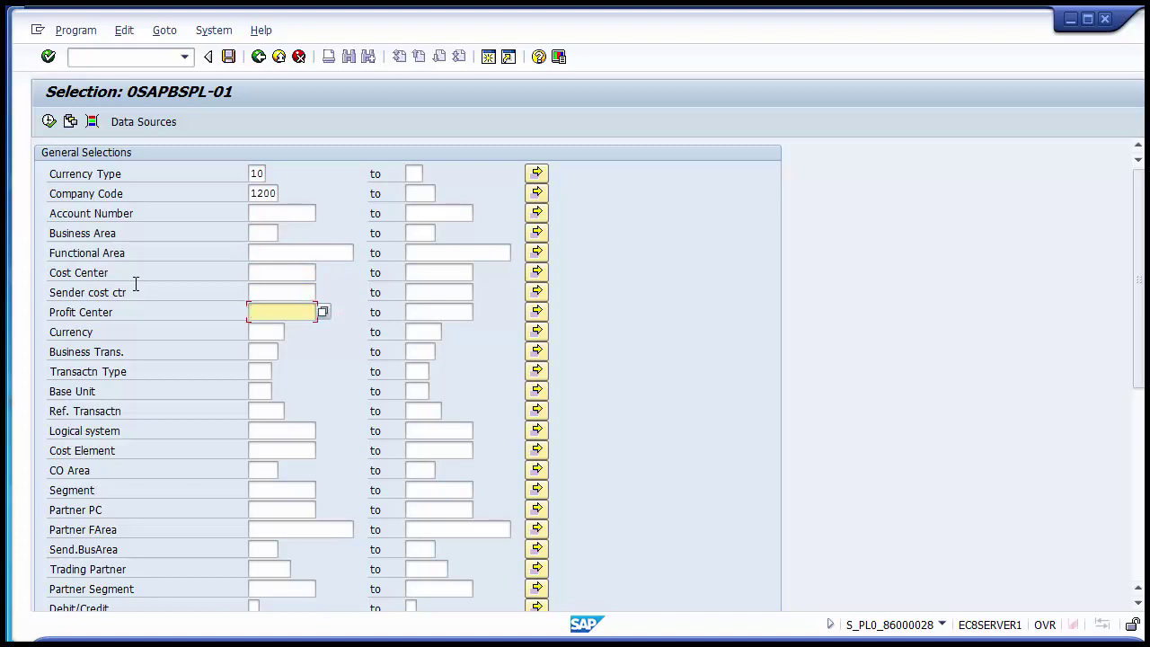
{"action": "key", "text": "Down"}
{"action": "key", "text": "Down"}
{"action": "key", "text": "Down"}
{"action": "key", "text": "Down"}
{"action": "key", "text": "Down"}
{"action": "key", "text": "Down"}
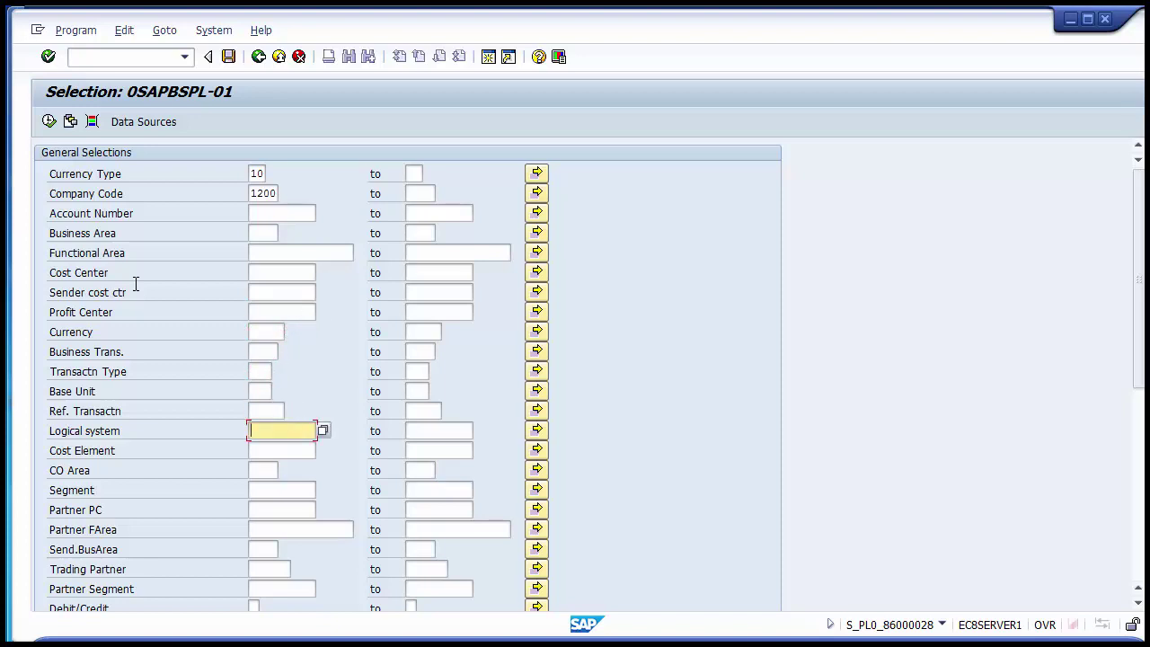
Enter the business area range 1210 to 1230 in the general selections.
{"action": "left_click", "coordinate": [260, 233]}
{"action": "type", "text": "1210"}
{"action": "key", "text": "Tab"}
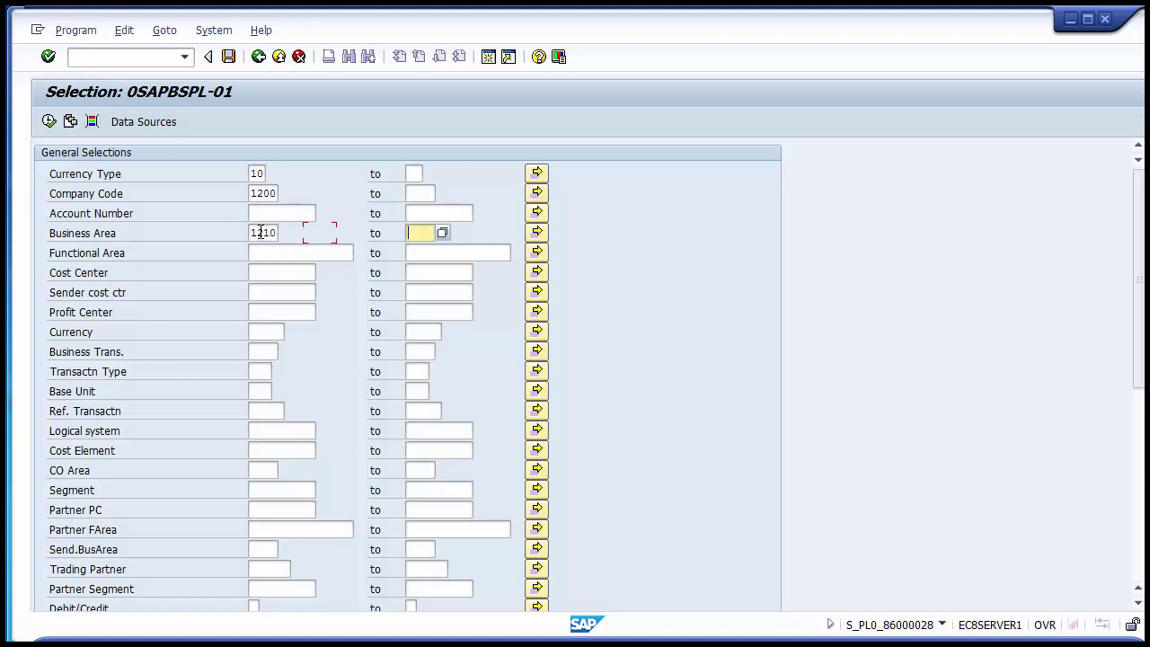
{"action": "type", "text": "1230"}
{"action": "left_click", "coordinate": [276, 233]}
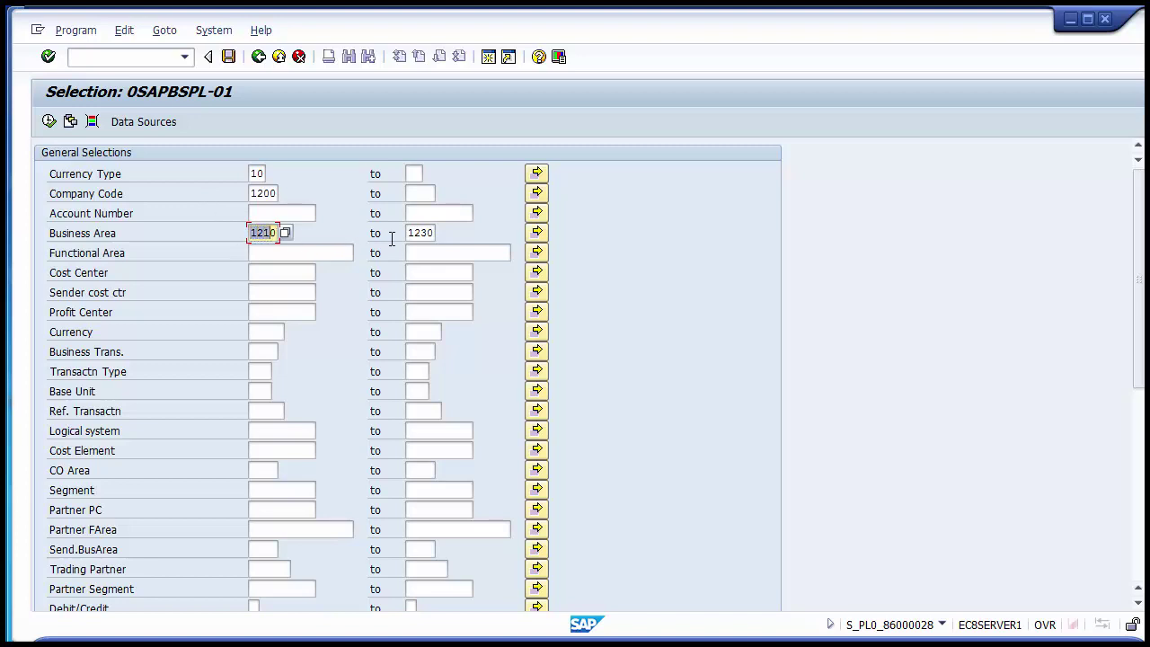
{"action": "left_click_drag", "start_coordinate": [409, 234], "coordinate": [443, 237]}
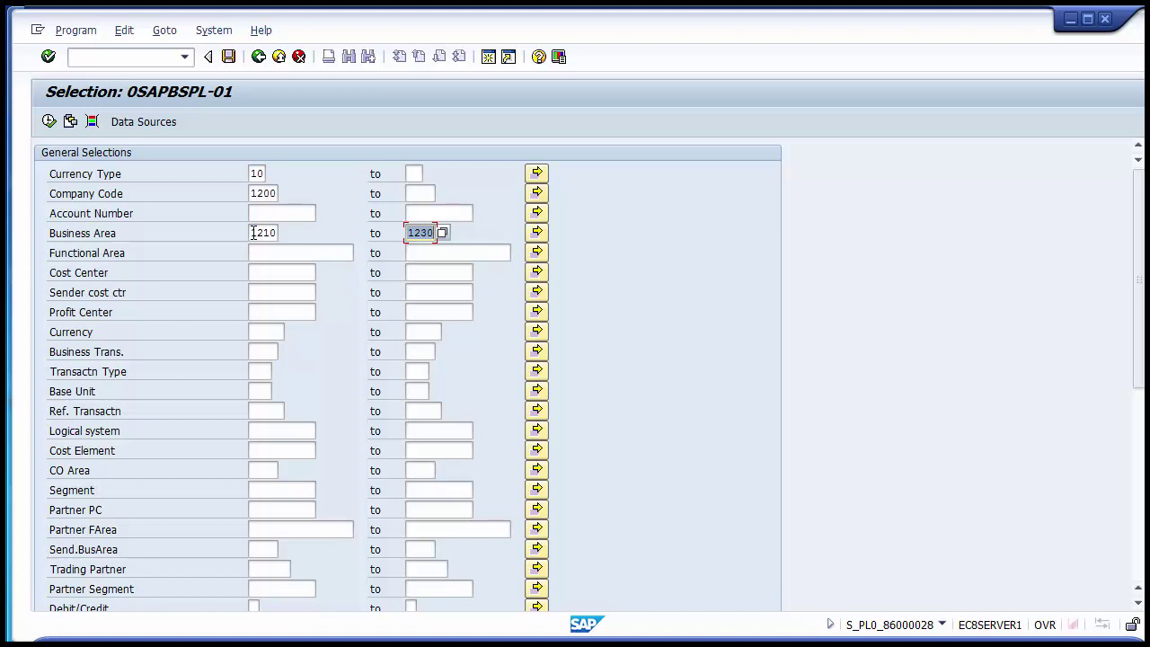
Keep ledger 0L in the report selections and set the FIS annual report structure to 1200.
{"action": "scroll", "coordinate": [270, 400], "scroll_direction": "down", "scroll_amount": 5}
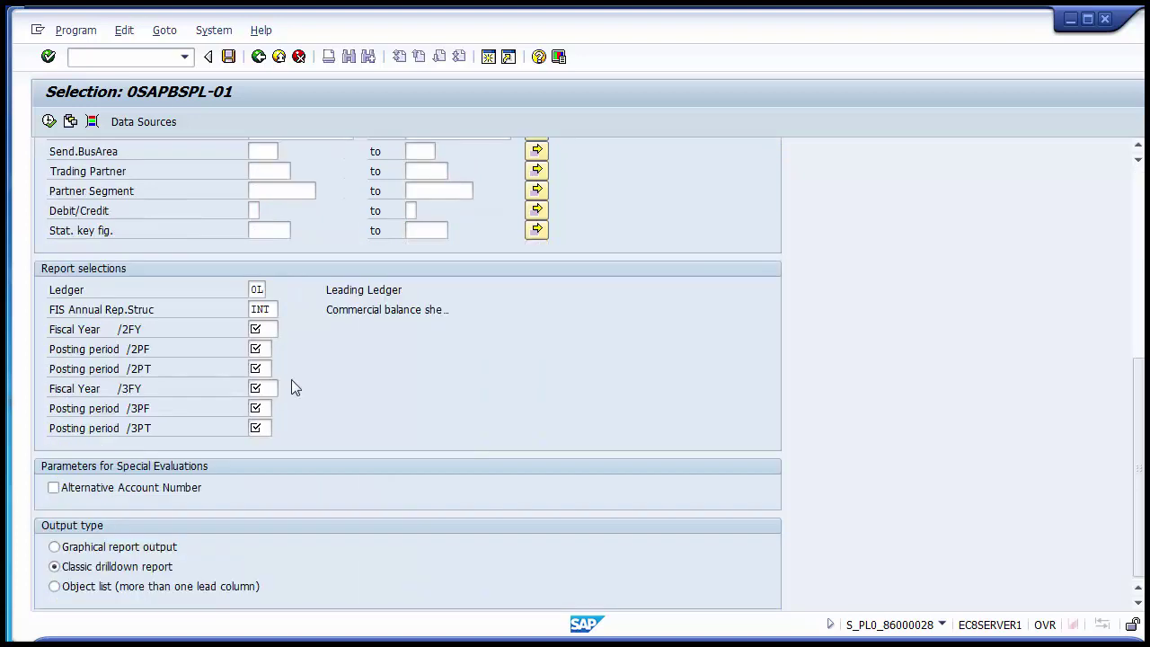
{"action": "left_click", "coordinate": [262, 290]}
{"action": "left_click", "coordinate": [269, 311]}
{"action": "key", "text": "BackSpace"}
{"action": "key", "text": "BackSpace"}
{"action": "key", "text": "BackSpace"}
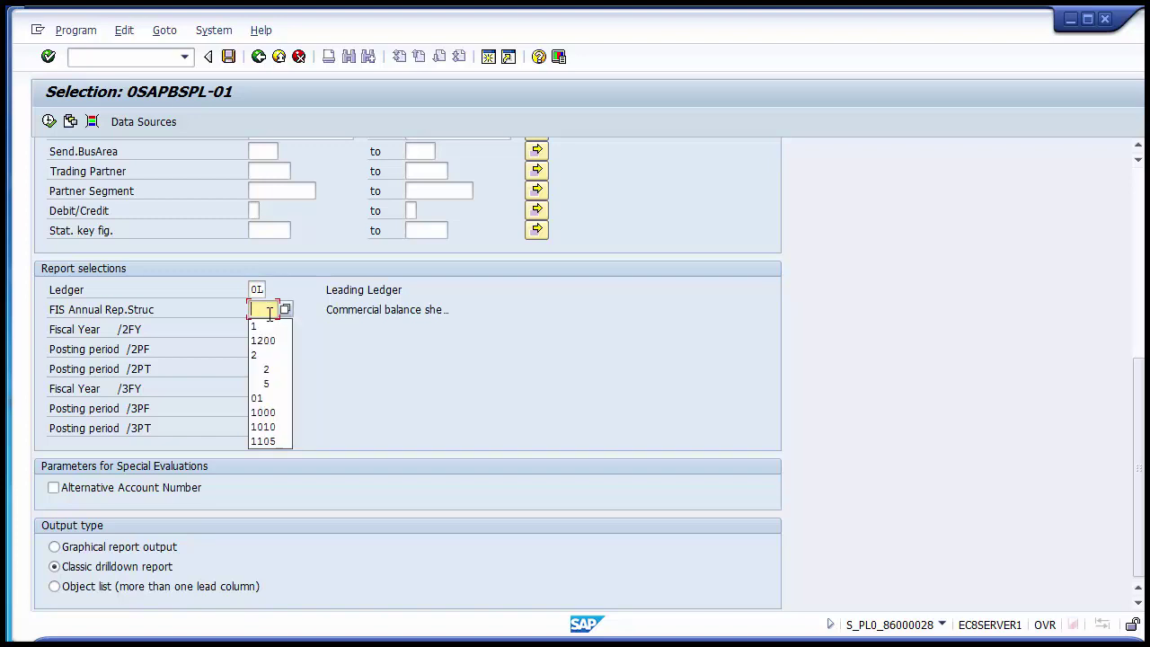
{"action": "key", "text": "Down"}
{"action": "key", "text": "Down"}
{"action": "key", "text": "Return"}
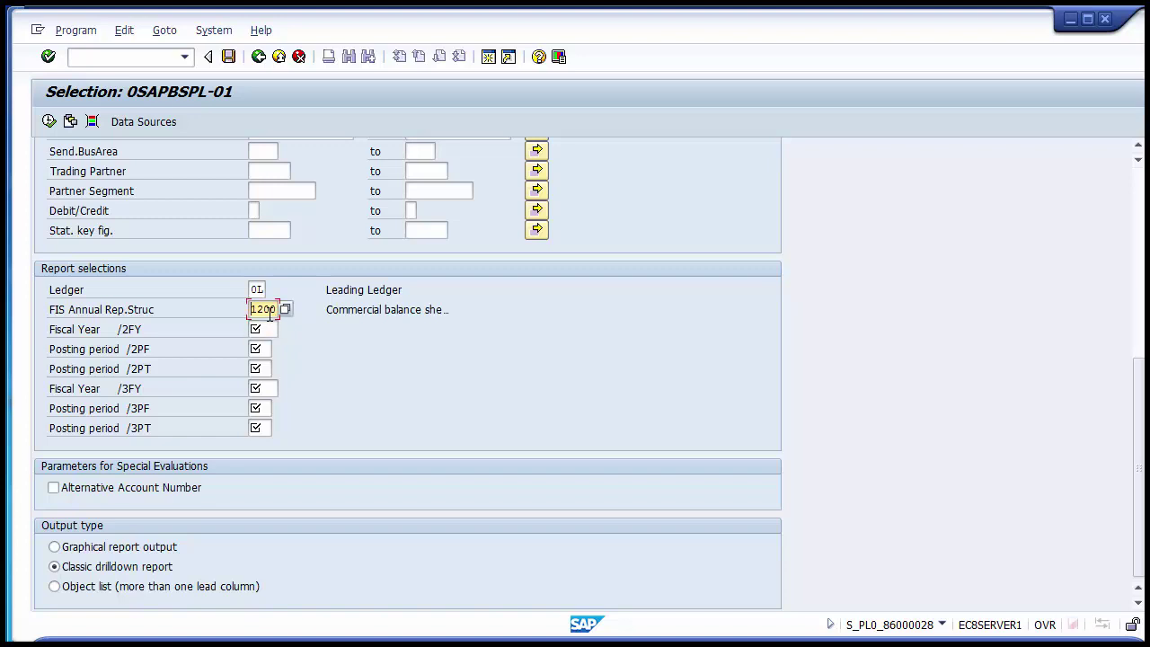
{"action": "key", "text": "Tab"}
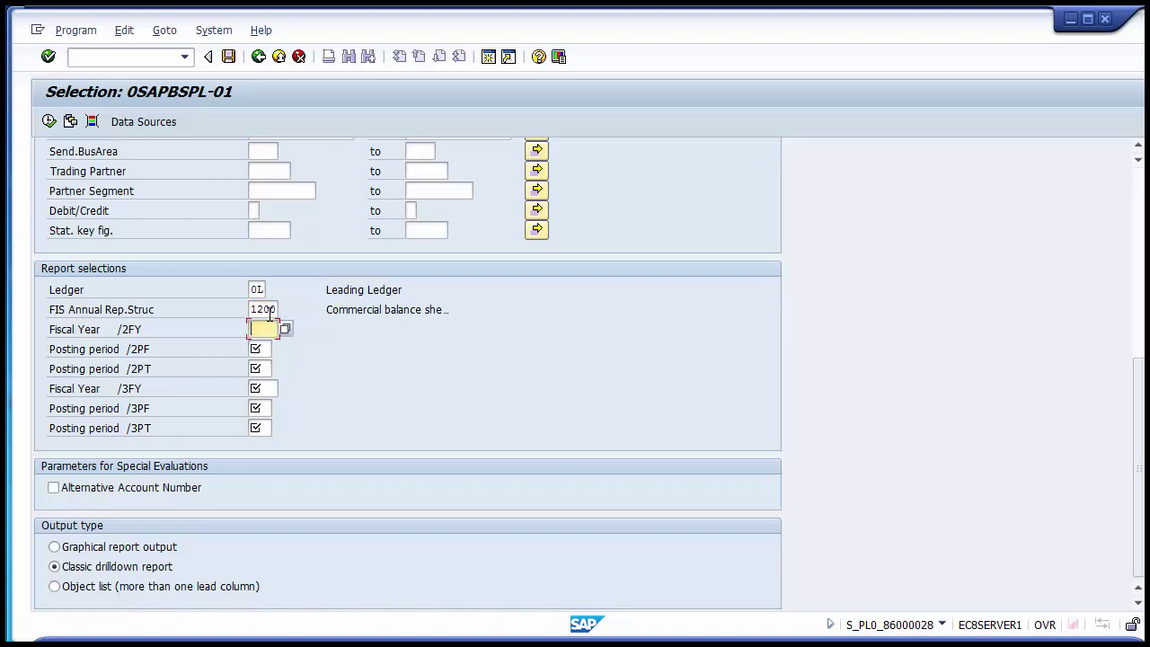
Set the first comparison period to fiscal year 2015, posting periods 1 to 12.
{"action": "type", "text": "2"}
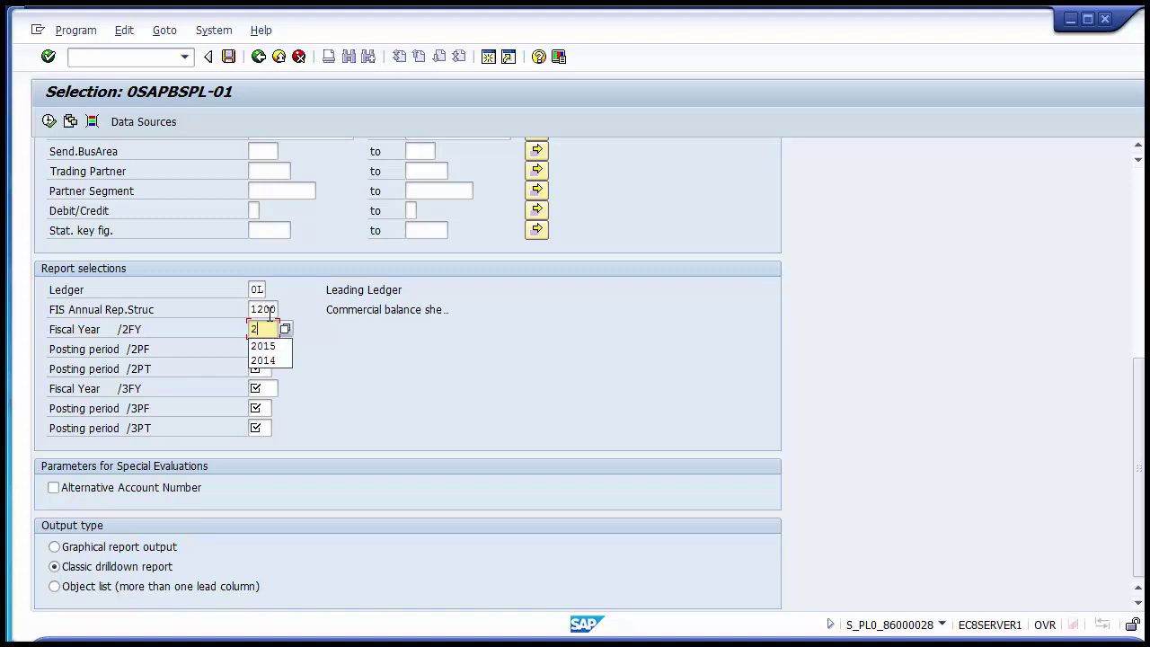
{"action": "type", "text": "015"}
{"action": "key", "text": "Tab"}
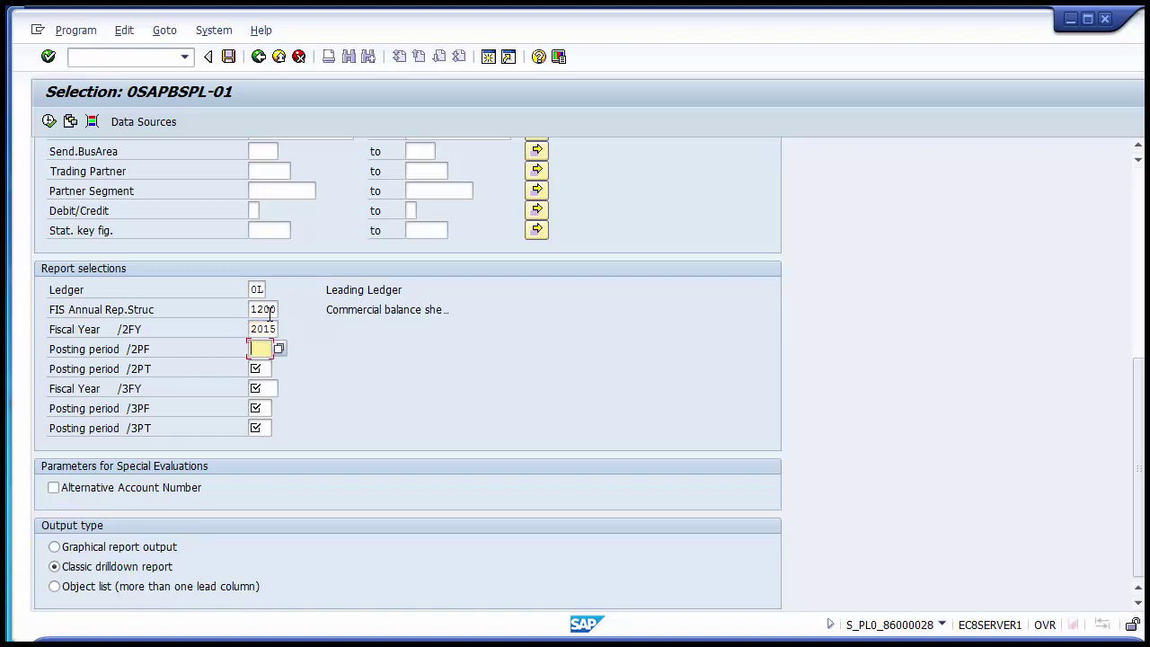
{"action": "type", "text": "1"}
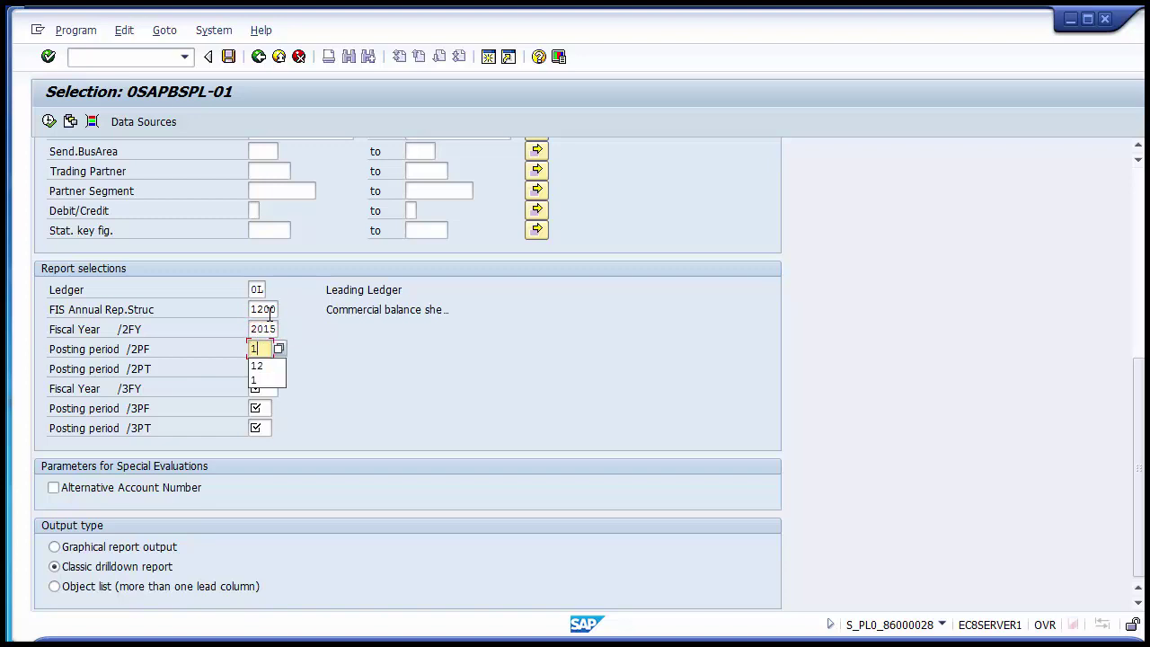
{"action": "key", "text": "Tab"}
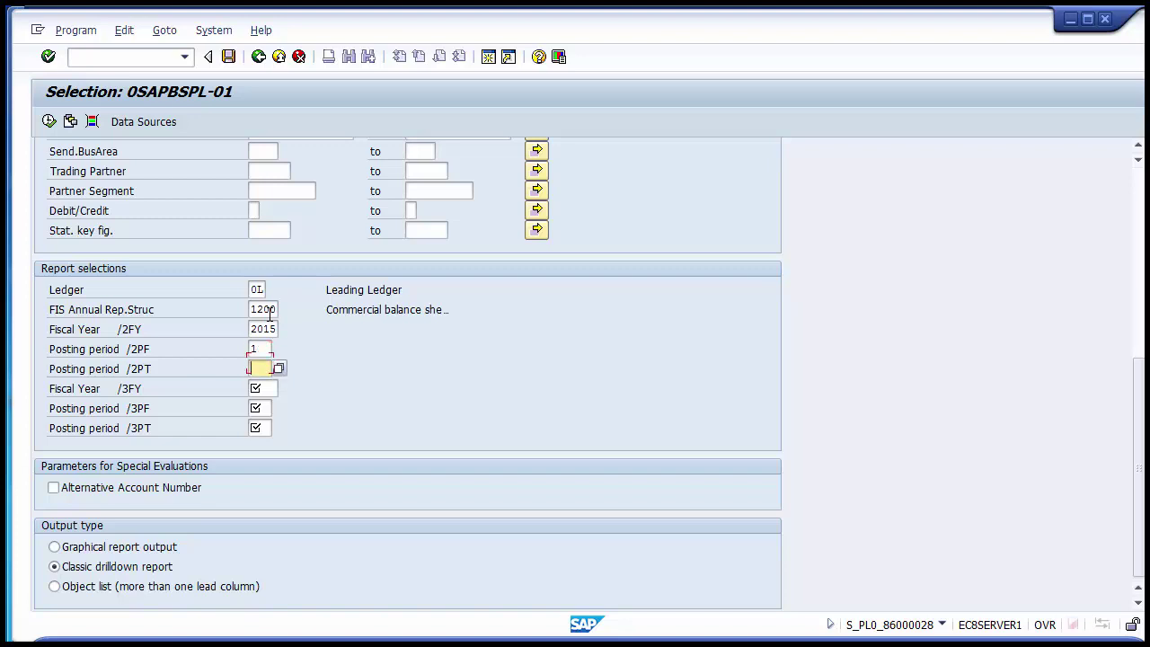
{"action": "type", "text": "12"}
{"action": "key", "text": "Tab"}
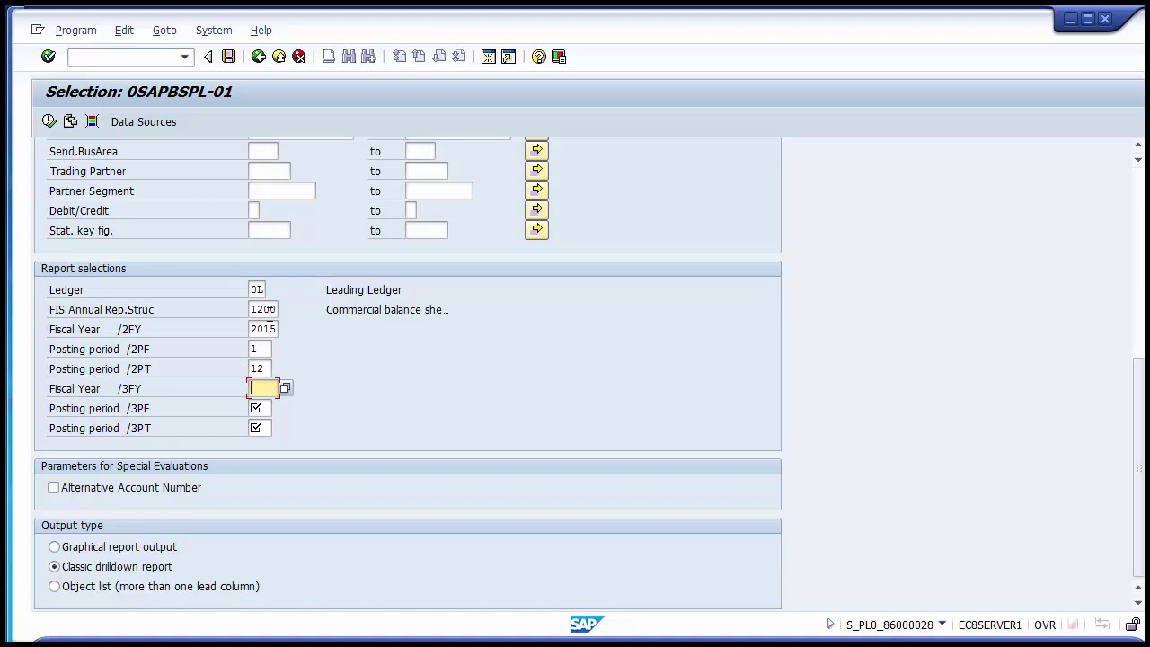
Set the second comparison period to fiscal year 2014, posting periods 1 to 12.
{"action": "type", "text": "2014"}
{"action": "key", "text": "Tab"}
{"action": "type", "text": "1"}
{"action": "key", "text": "Tab"}
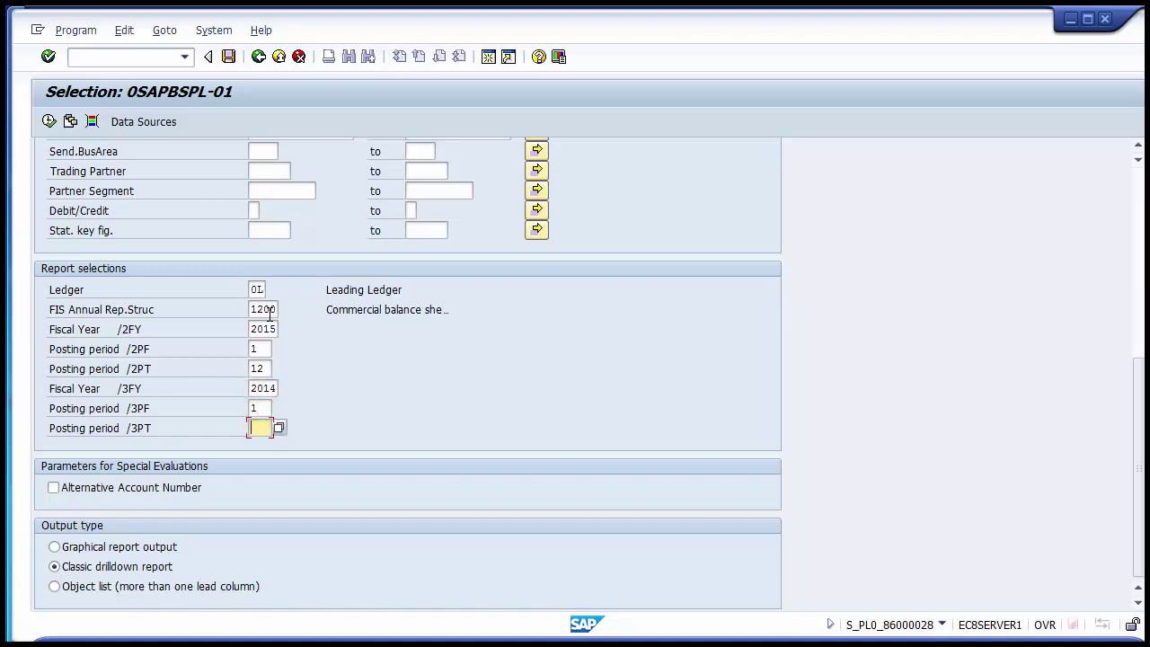
{"action": "type", "text": "12"}
Change the ending posting period to 3 for both fiscal years, 2015 and 2014.
{"action": "key", "text": "shift+Tab"}
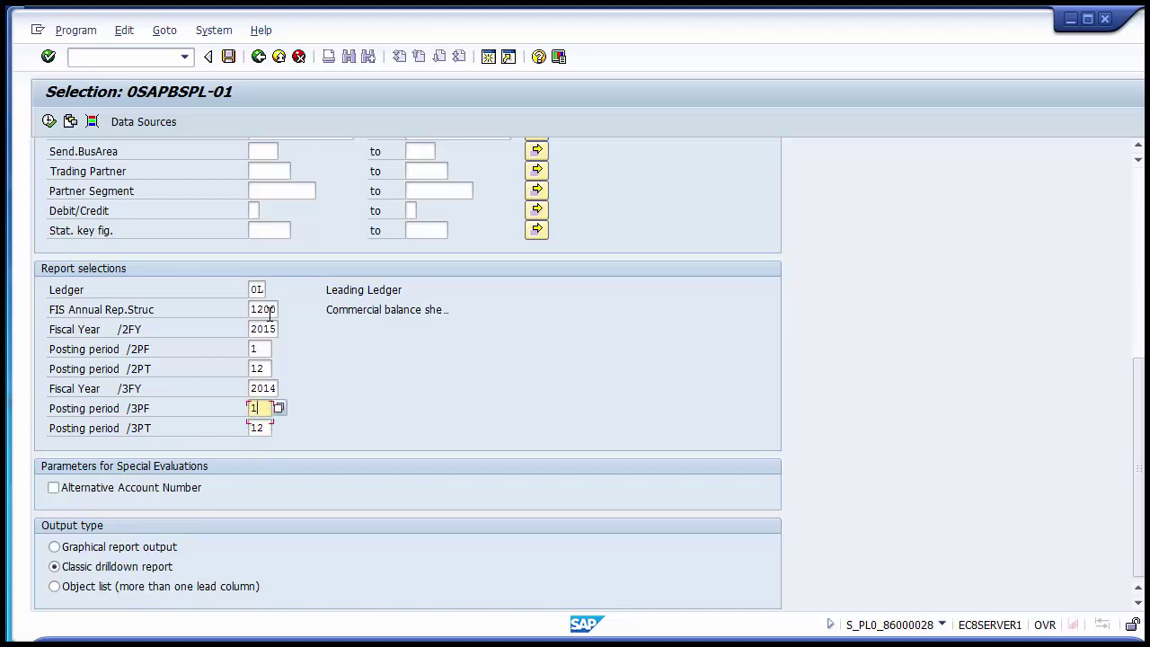
{"action": "key", "text": "shift+Tab"}
{"action": "key", "text": "shift+Tab"}
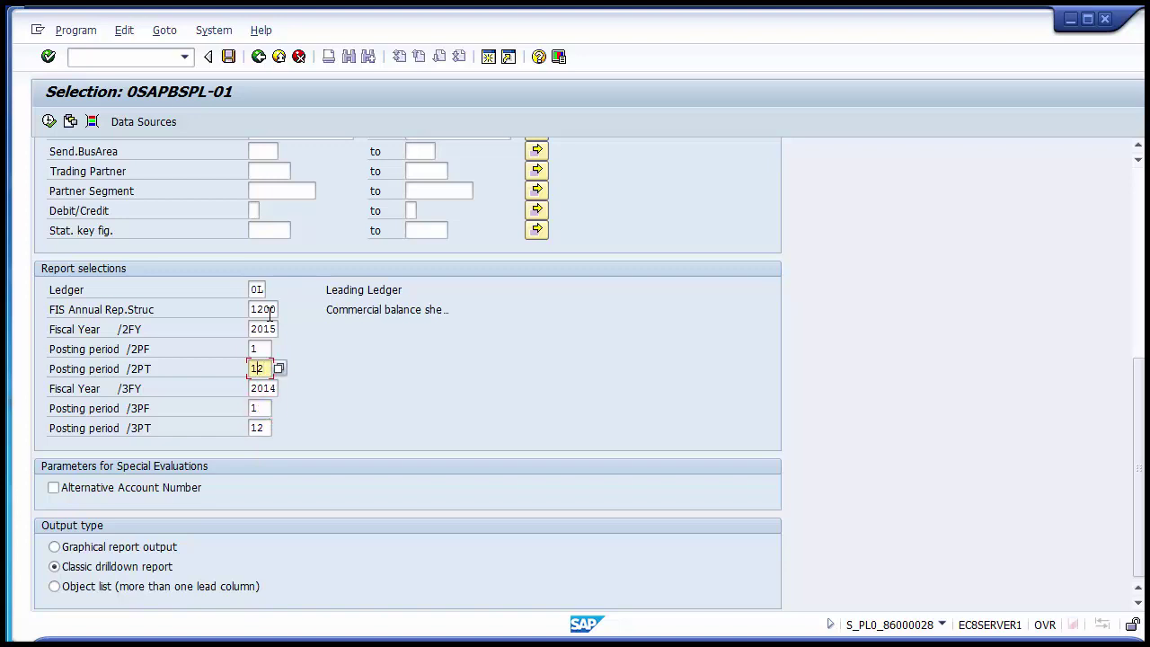
{"action": "key", "text": "BackSpace"}
{"action": "key", "text": "BackSpace"}
{"action": "type", "text": "3"}
{"action": "key", "text": "Tab"}
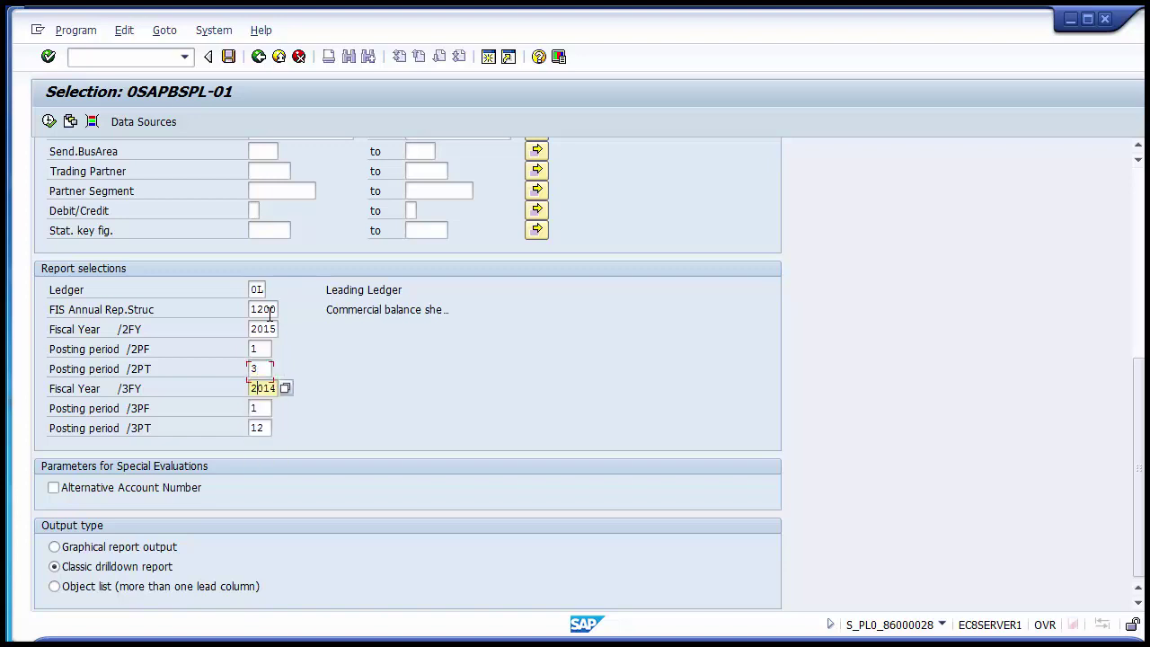
{"action": "key", "text": "Tab"}
{"action": "key", "text": "Tab"}
{"action": "key", "text": "BackSpace"}
{"action": "key", "text": "BackSpace"}
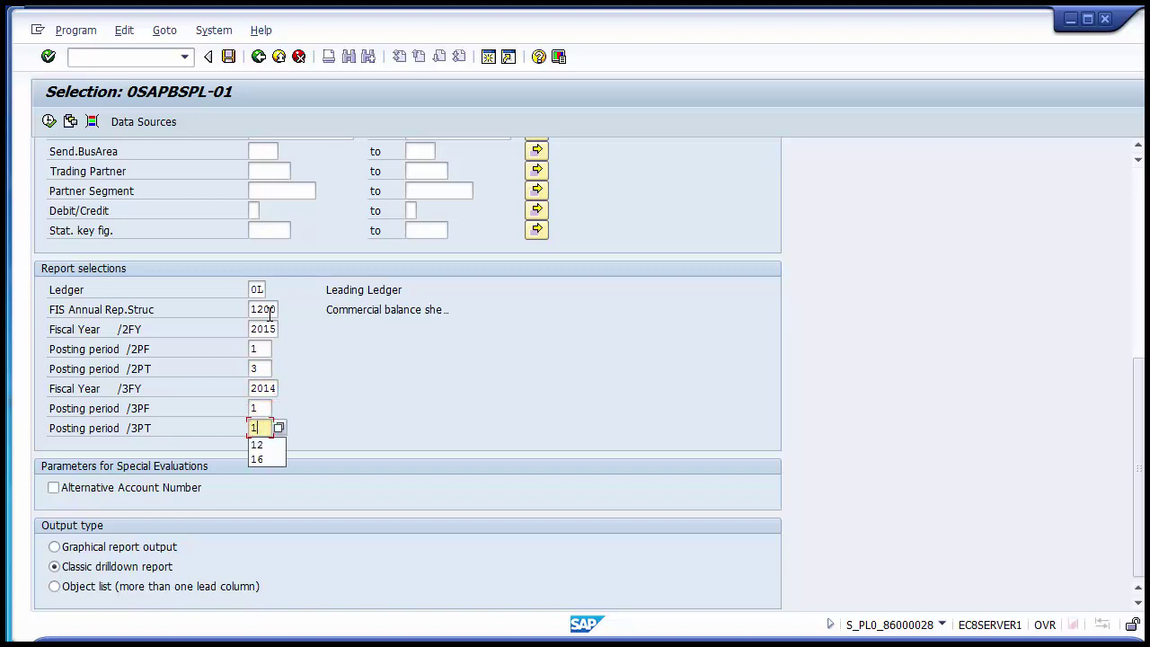
{"action": "type", "text": "3"}
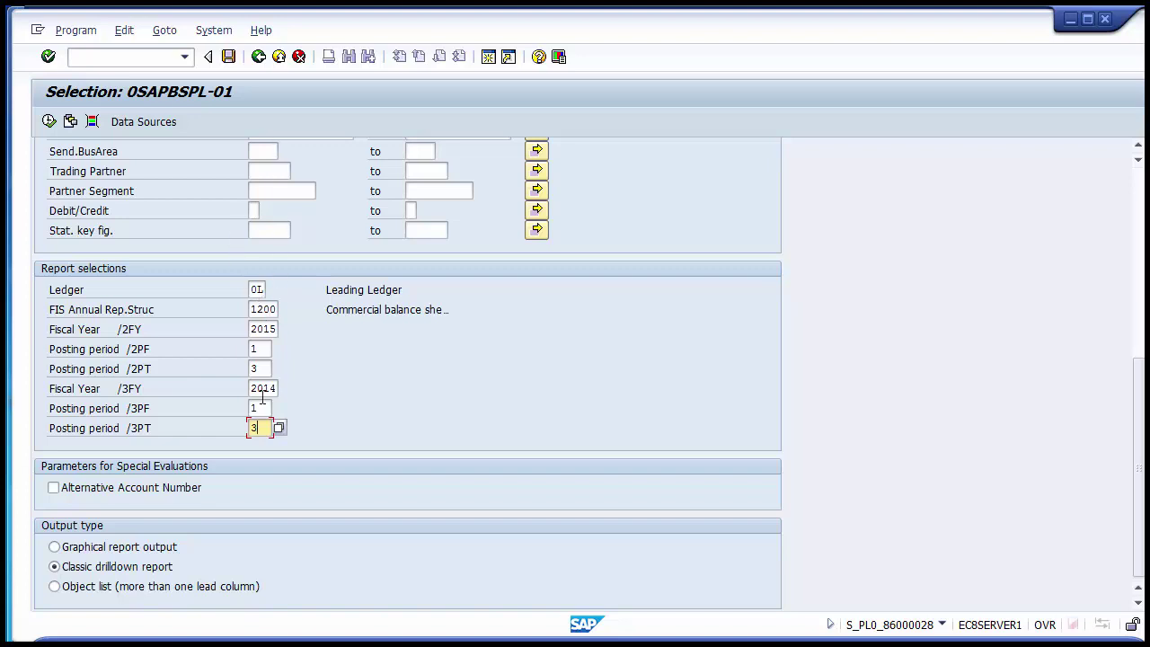
Execute the financial statement comparison and expand the Balance Sheet node in the resulting overview.
{"action": "left_click", "coordinate": [48, 123]}
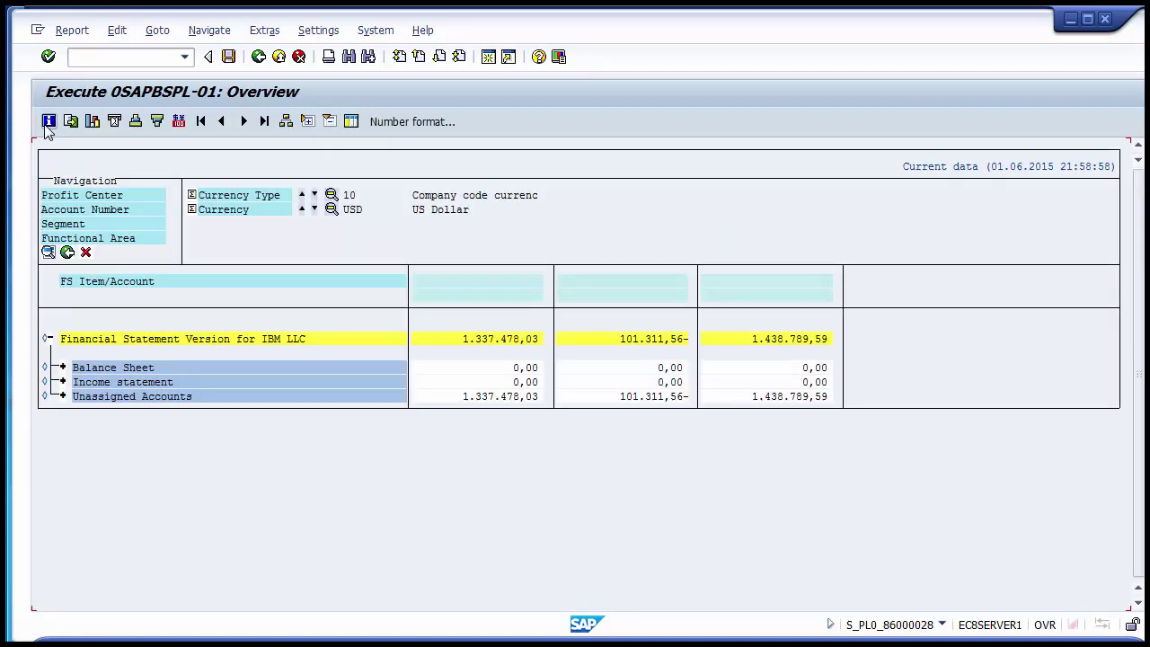
{"action": "left_click", "coordinate": [104, 369]}
{"action": "left_click", "coordinate": [104, 385]}
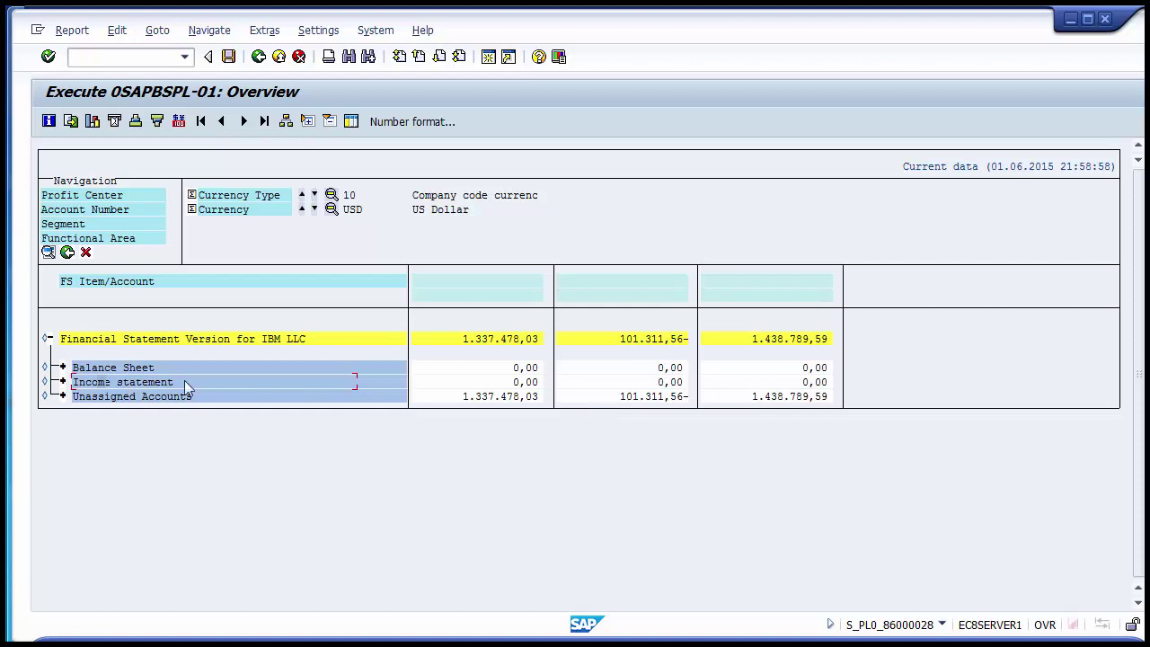
{"action": "left_click", "coordinate": [65, 369]}
{"action": "left_click", "coordinate": [63, 370]}
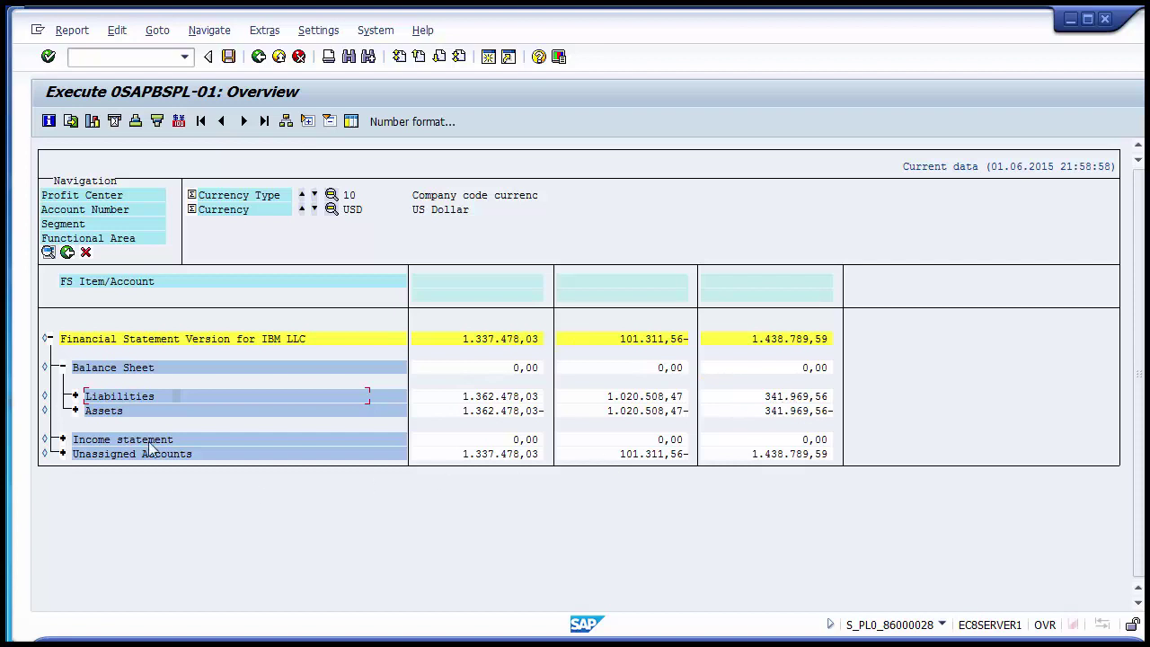
Expand Liabilities, Assets and Current Assets under the Balance Sheet to view their sub-items.
{"action": "left_click", "coordinate": [76, 398]}
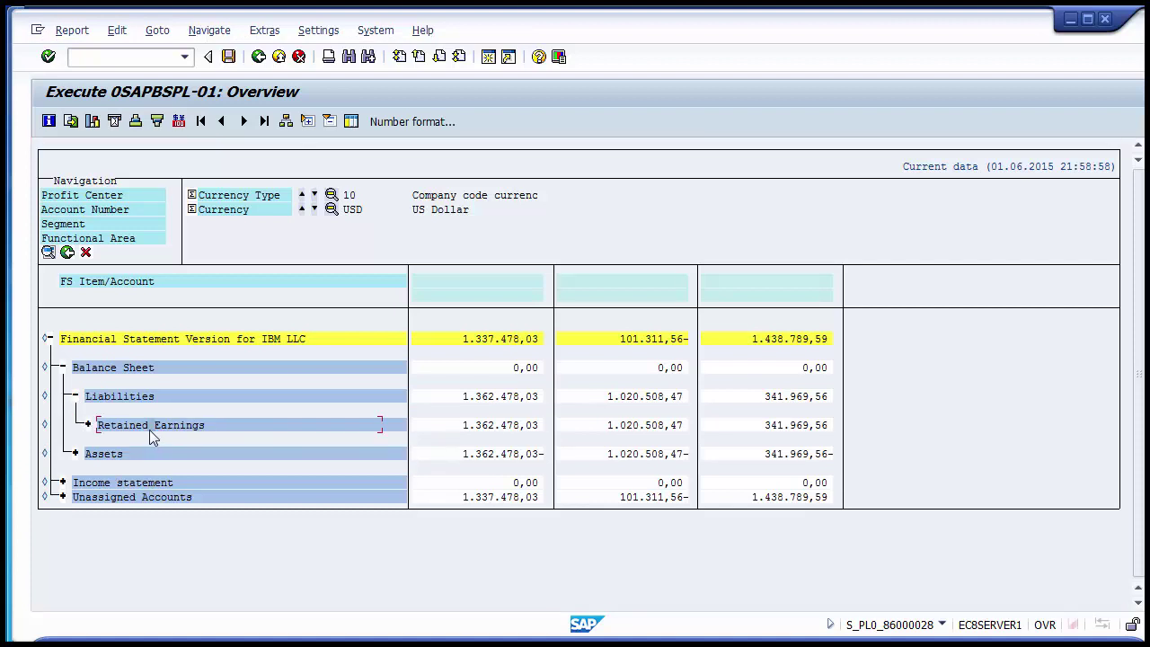
{"action": "left_click", "coordinate": [76, 454]}
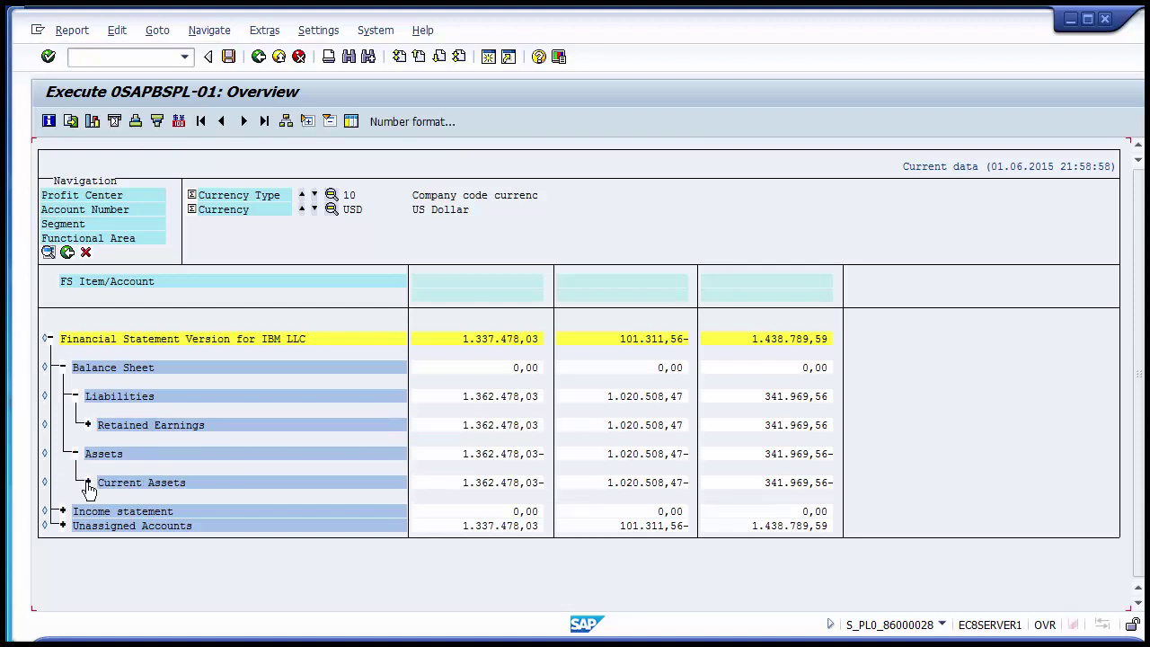
{"action": "left_click", "coordinate": [87, 484]}
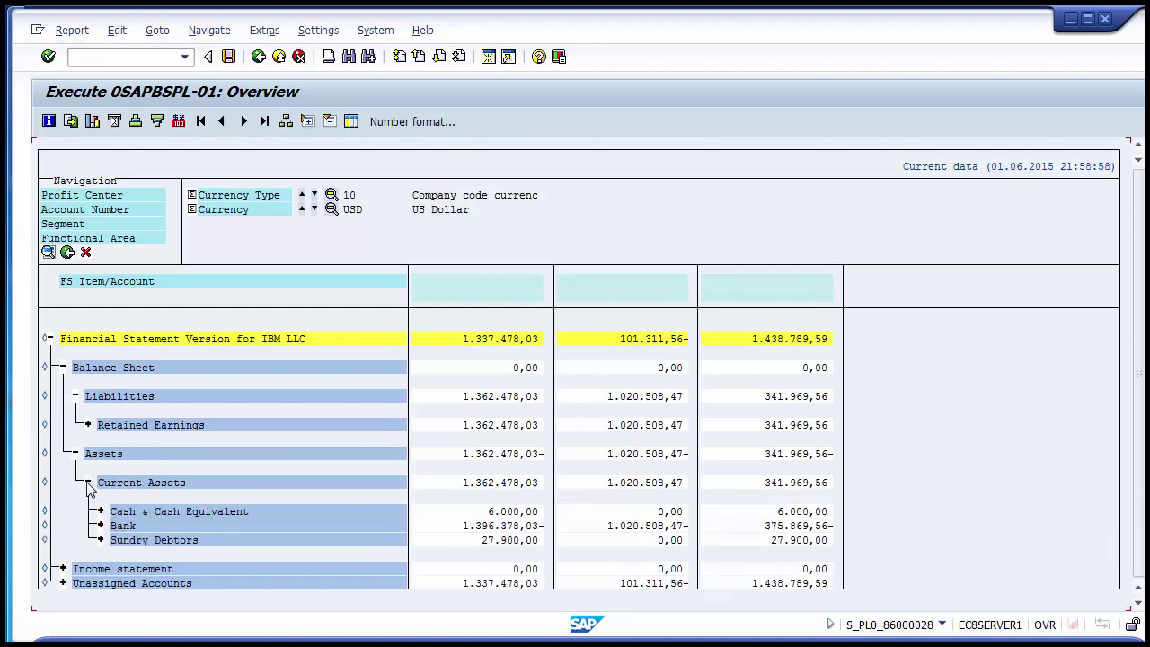
Expand the Bank item under Current Assets to examine the individual bank account balances.
{"action": "left_click", "coordinate": [123, 525]}
{"action": "left_click", "coordinate": [125, 512]}
{"action": "left_click", "coordinate": [100, 527]}
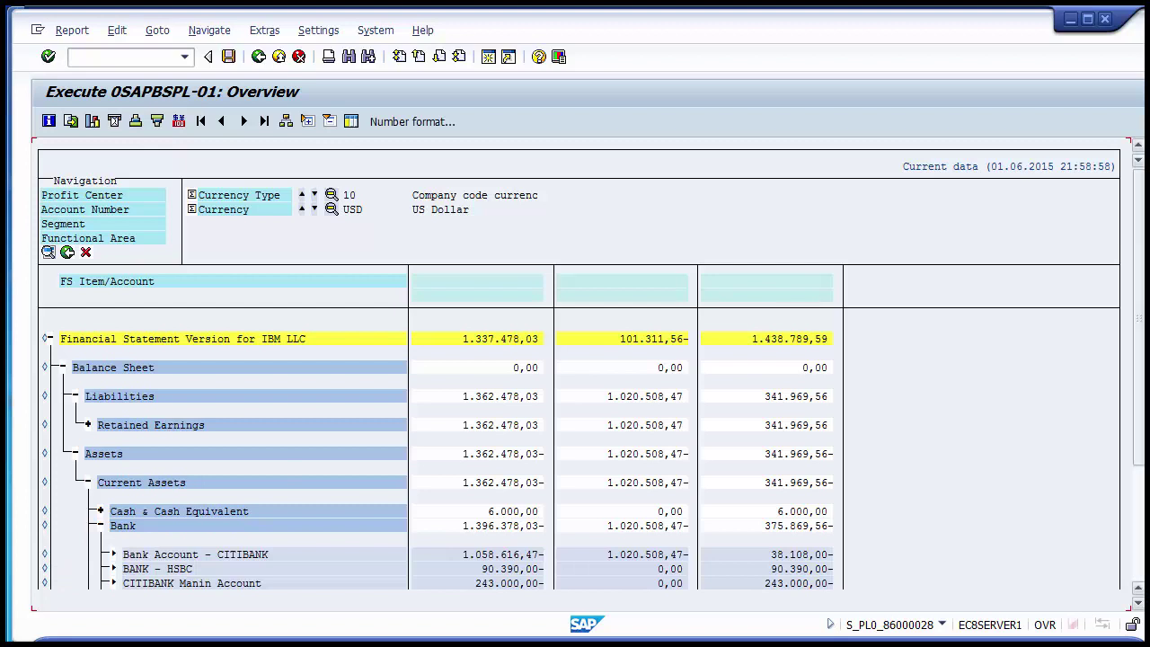
{"action": "left_click_drag", "start_coordinate": [1143, 306], "coordinate": [1115, 386]}
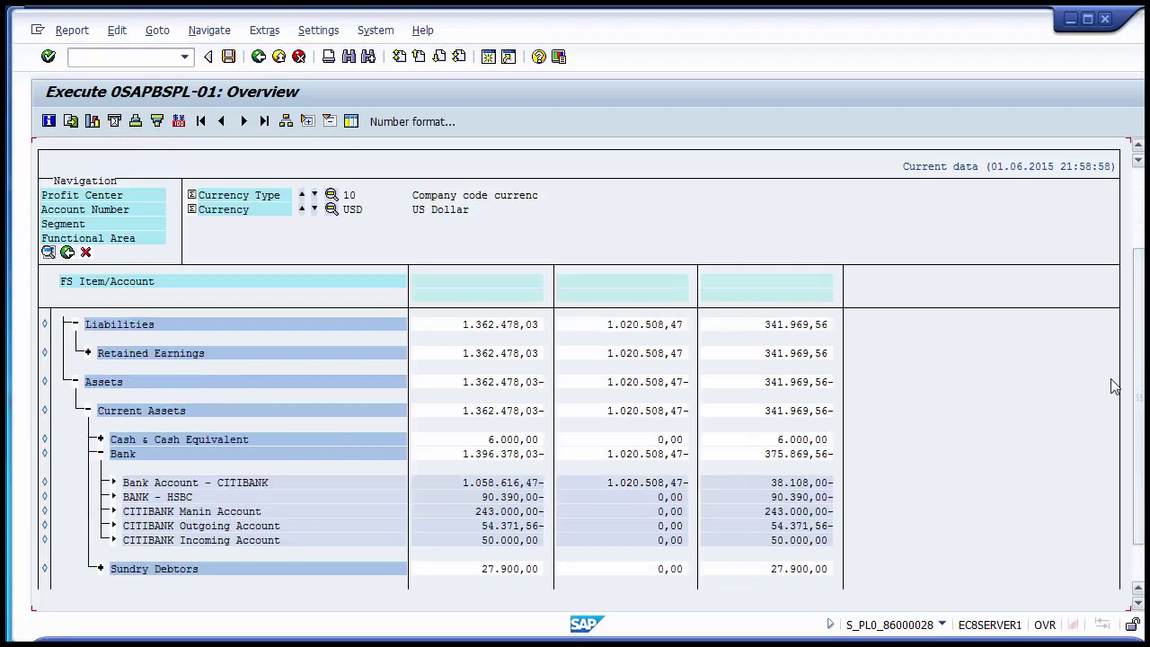
{"action": "left_click", "coordinate": [499, 463]}
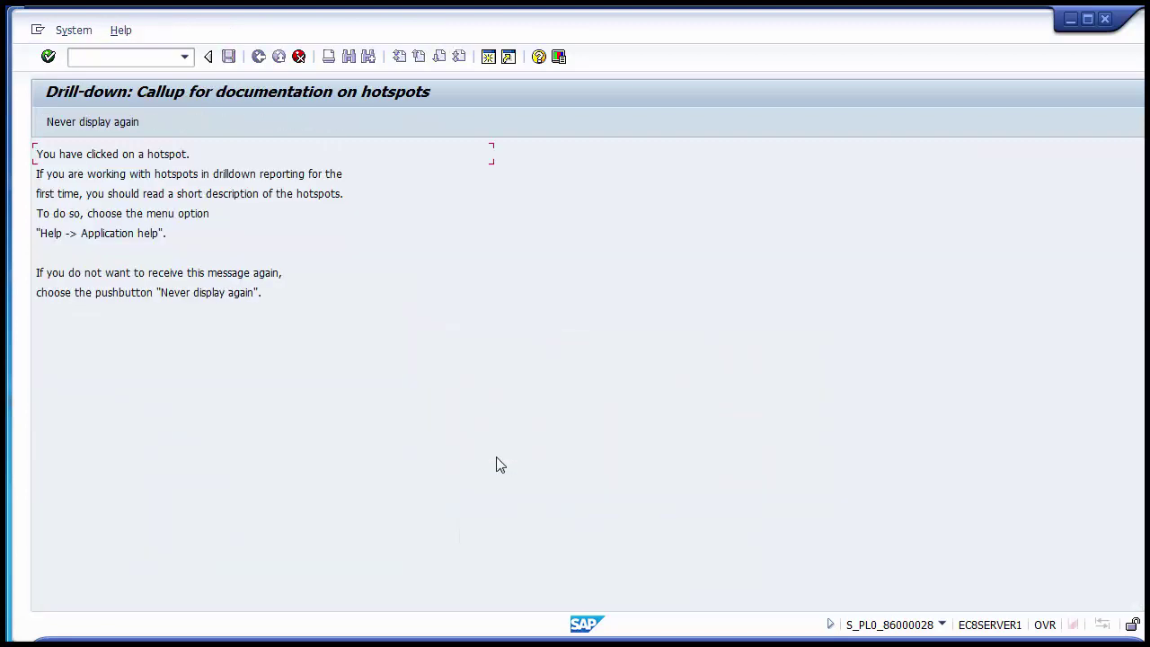
{"action": "left_click", "coordinate": [299, 58]}
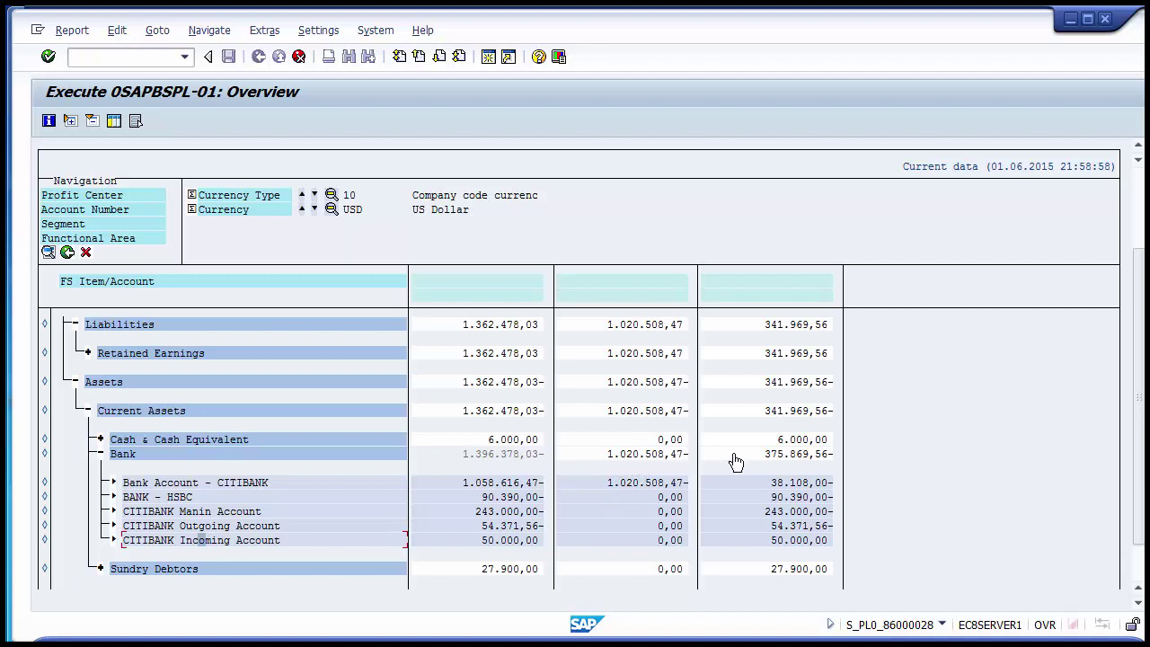
Collapse the Bank, Assets and Liabilities nodes of the Balance Sheet.
{"action": "left_click", "coordinate": [101, 456]}
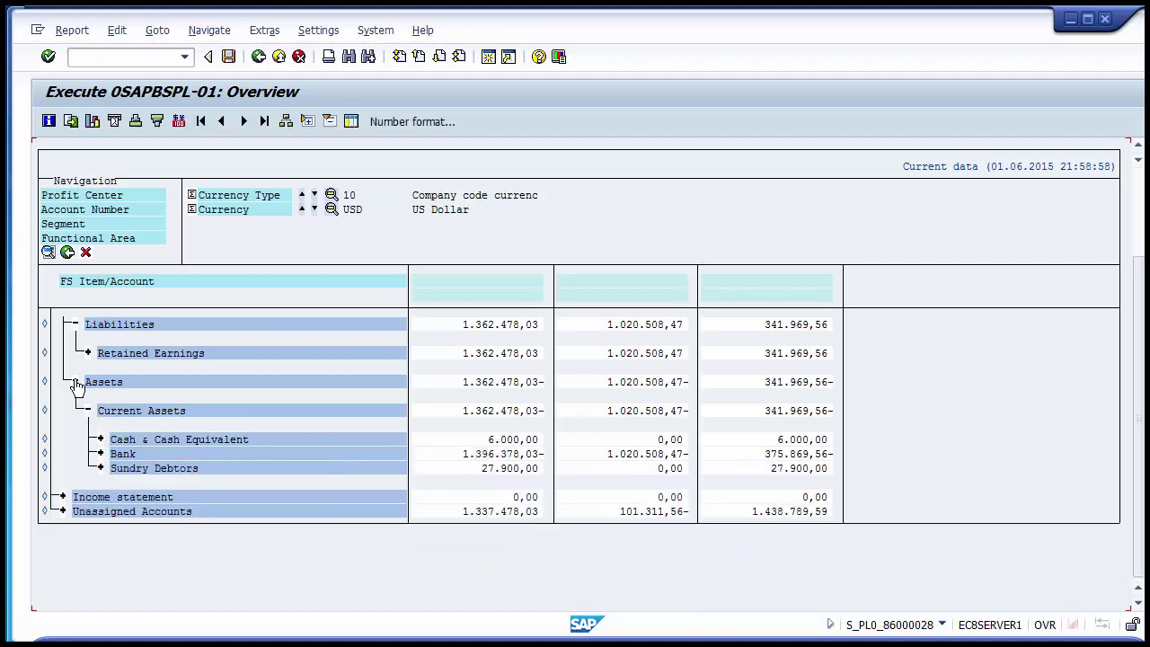
{"action": "left_click", "coordinate": [75, 382]}
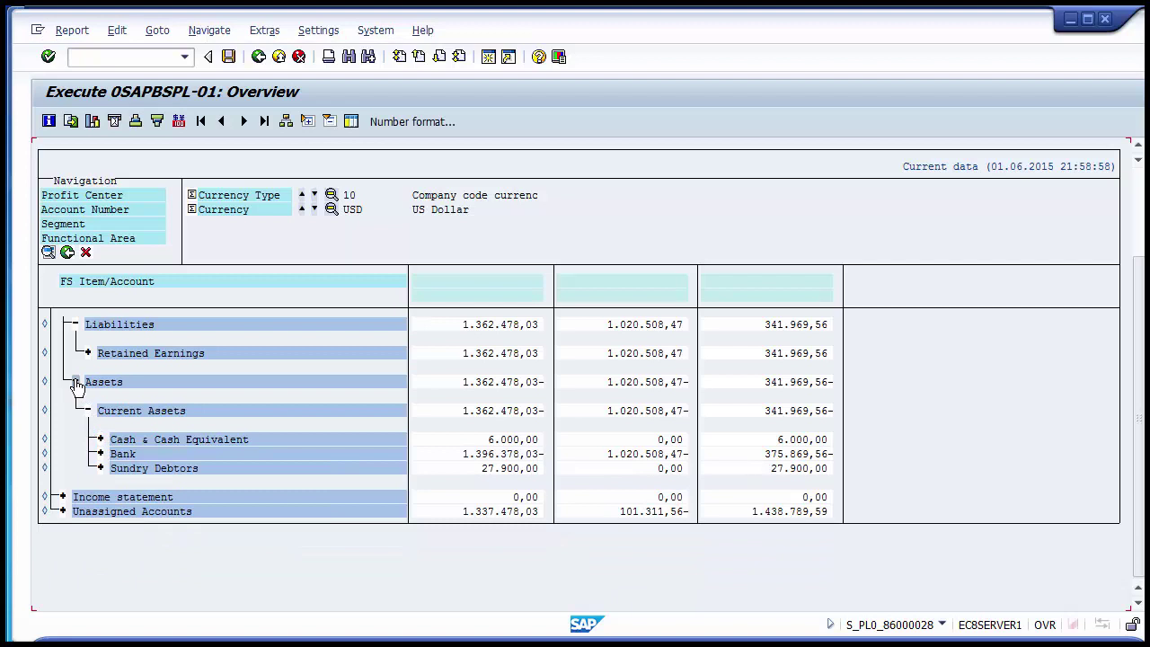
{"action": "left_click", "coordinate": [77, 327]}
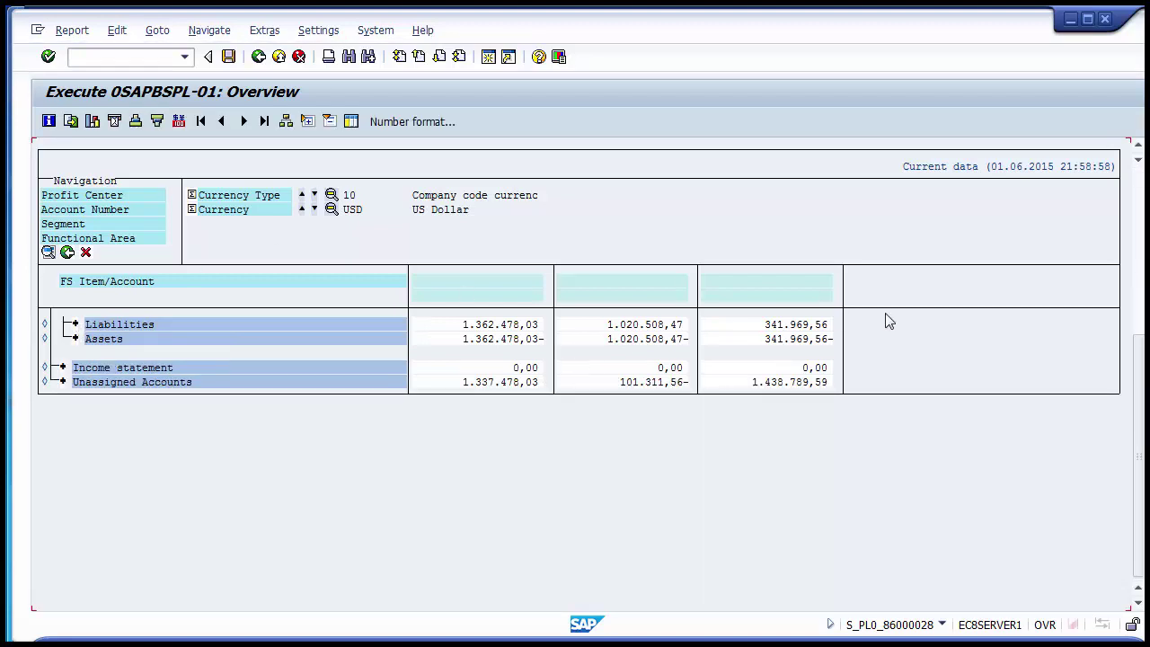
{"action": "scroll", "coordinate": [1134, 355], "scroll_direction": "up", "scroll_amount": 1}
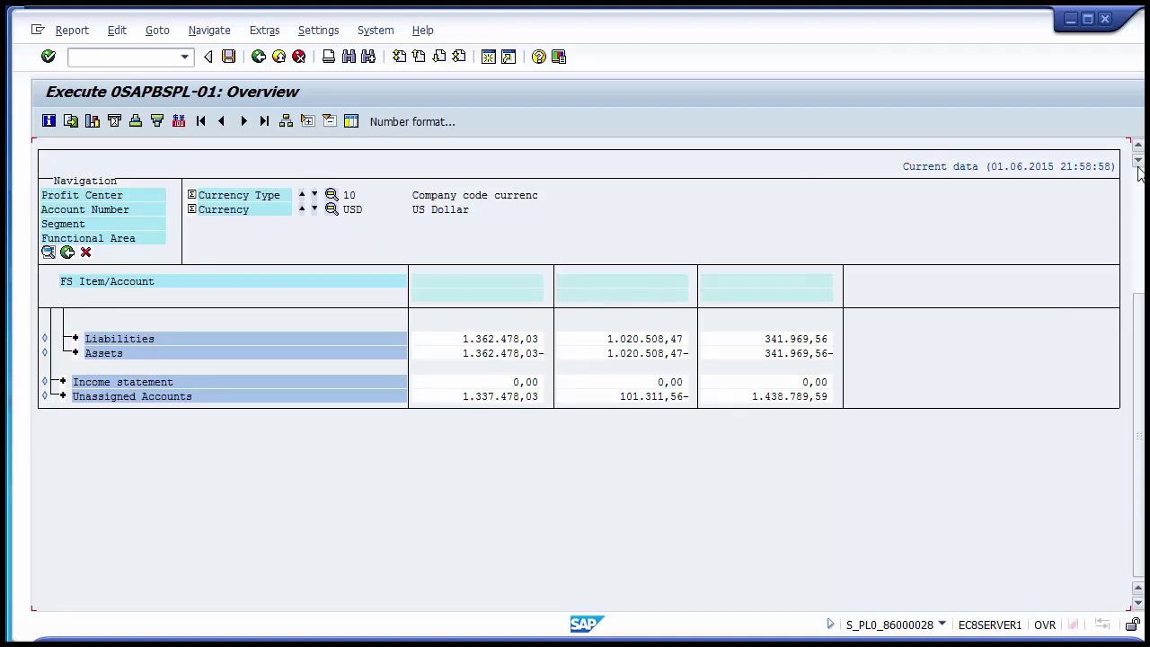
{"action": "scroll", "coordinate": [1139, 207], "scroll_direction": "up", "scroll_amount": 2}
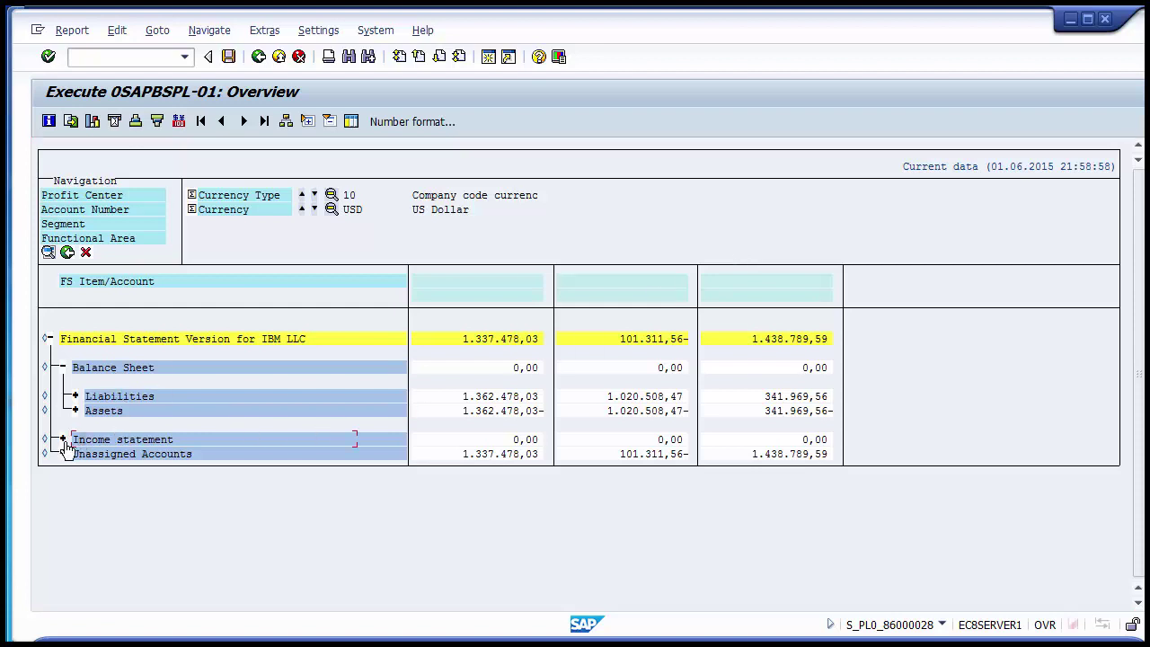
Expand the Income statement and its Expenses node to compare the expense accounts between the two years.
{"action": "left_click", "coordinate": [62, 439]}
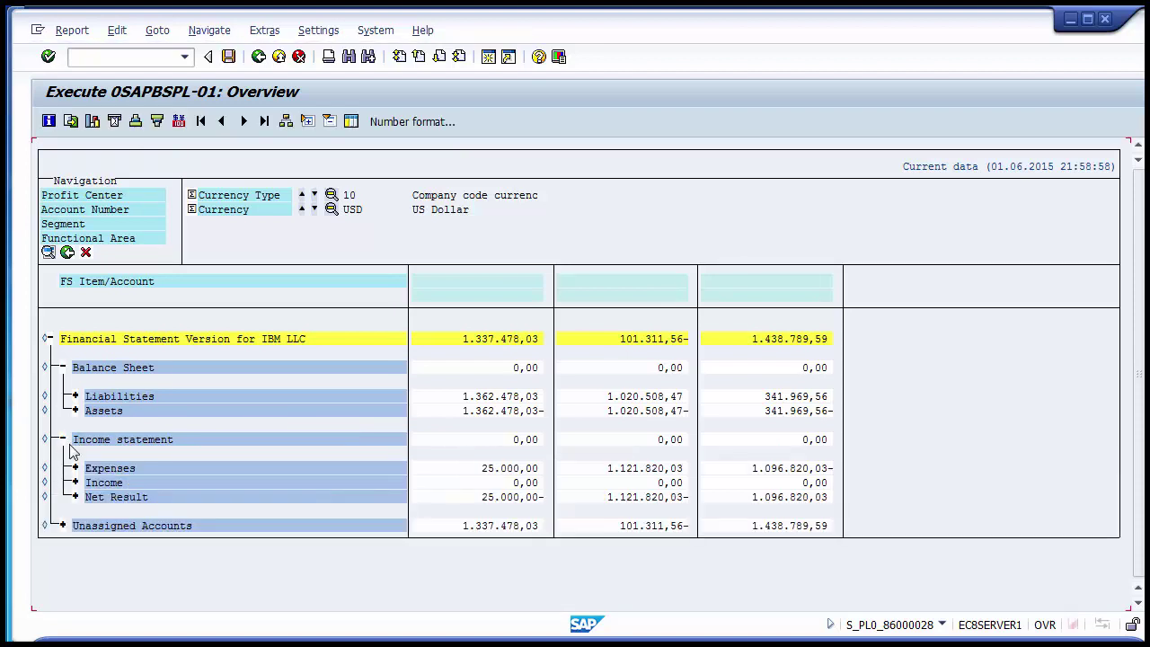
{"action": "left_click", "coordinate": [106, 468]}
{"action": "left_click", "coordinate": [76, 469]}
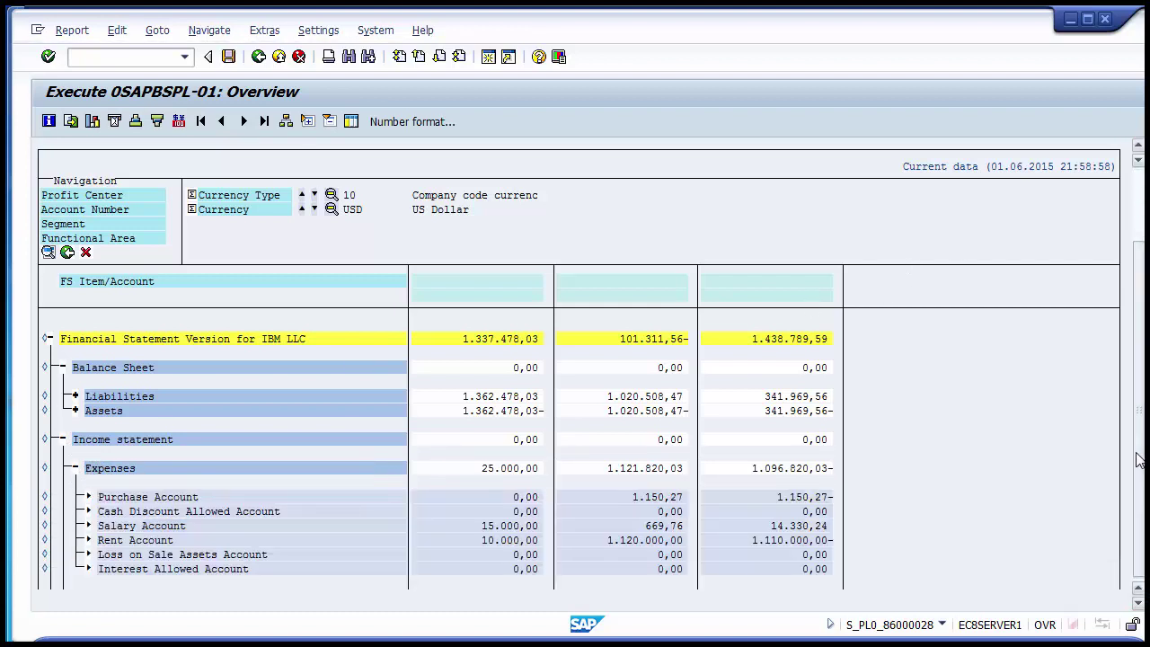
{"action": "scroll", "coordinate": [641, 472], "scroll_direction": "down", "scroll_amount": 3}
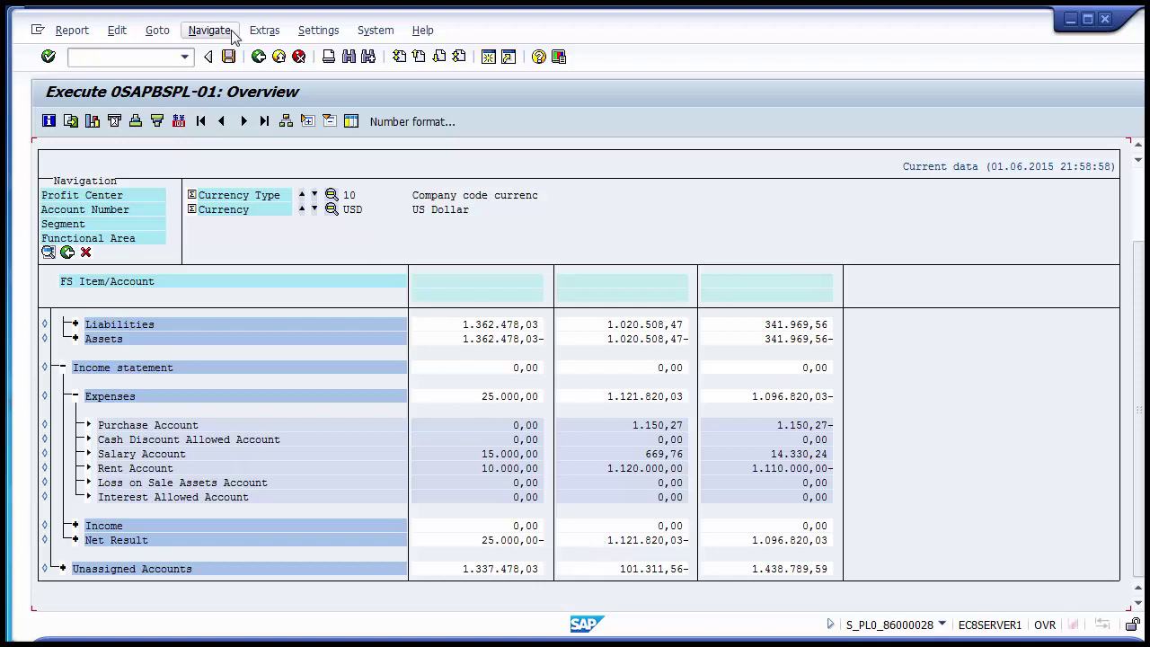
Exit the report overview without saving the data.
{"action": "left_click", "coordinate": [279, 56]}
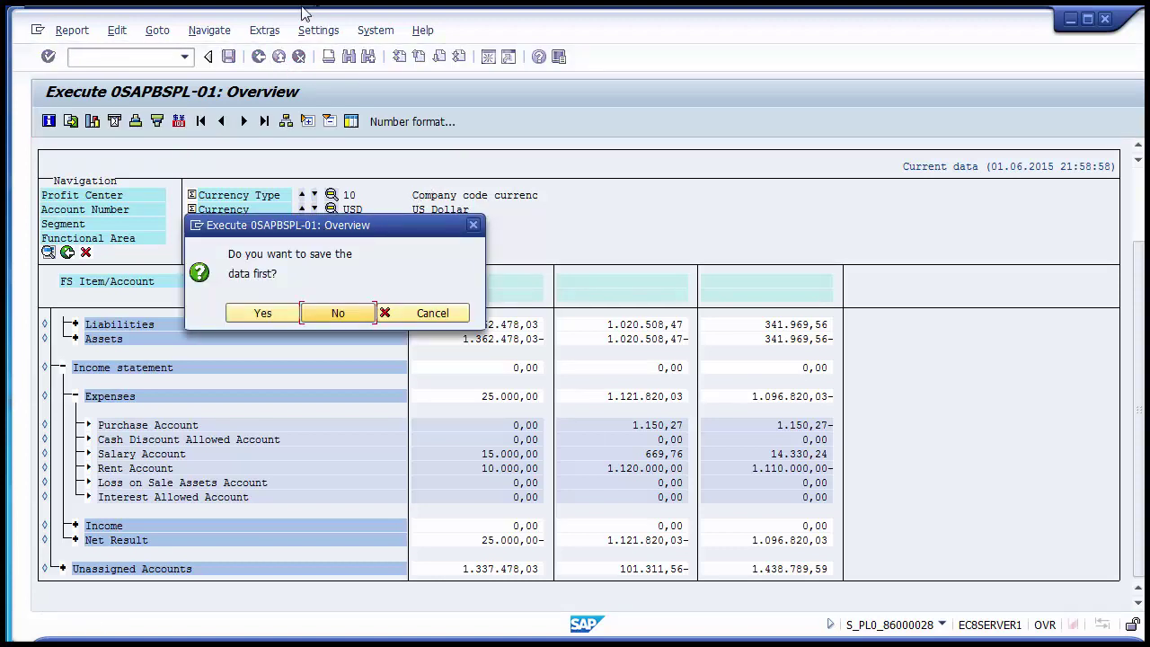
{"action": "left_click", "coordinate": [335, 312]}
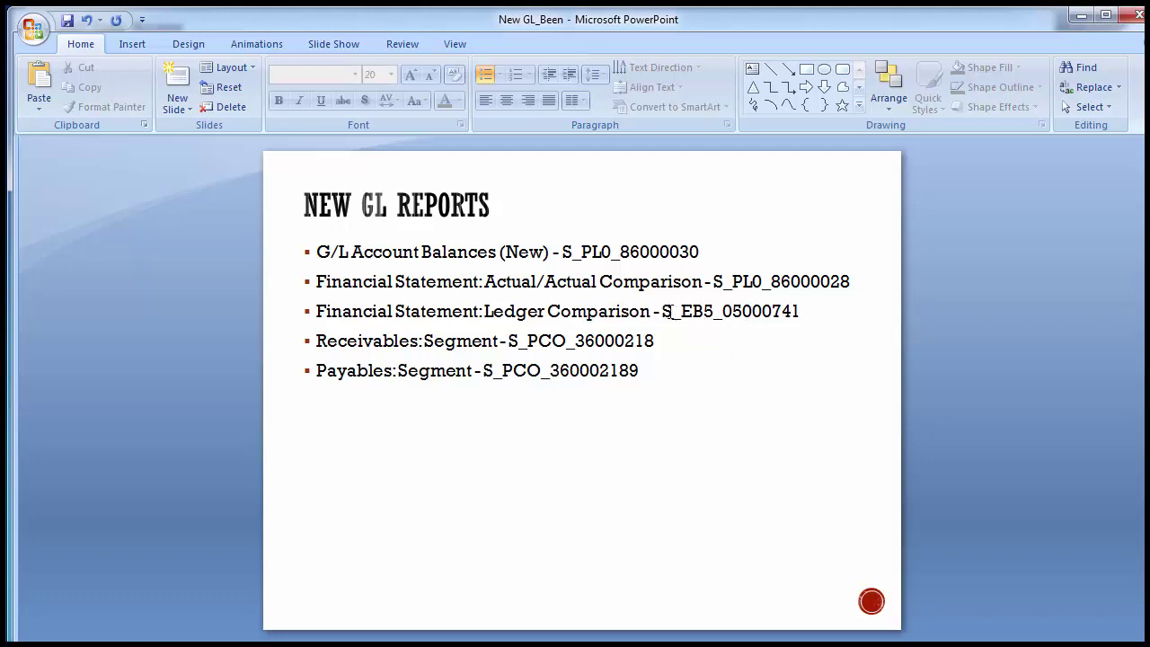
Copy the transaction code S_EB5_05000741 from the PowerPoint slide and run it in SAP Easy Access to open the Ledger Comparison.
{"action": "left_click_drag", "start_coordinate": [665, 312], "coordinate": [797, 313]}
{"action": "key", "text": "ctrl+c"}
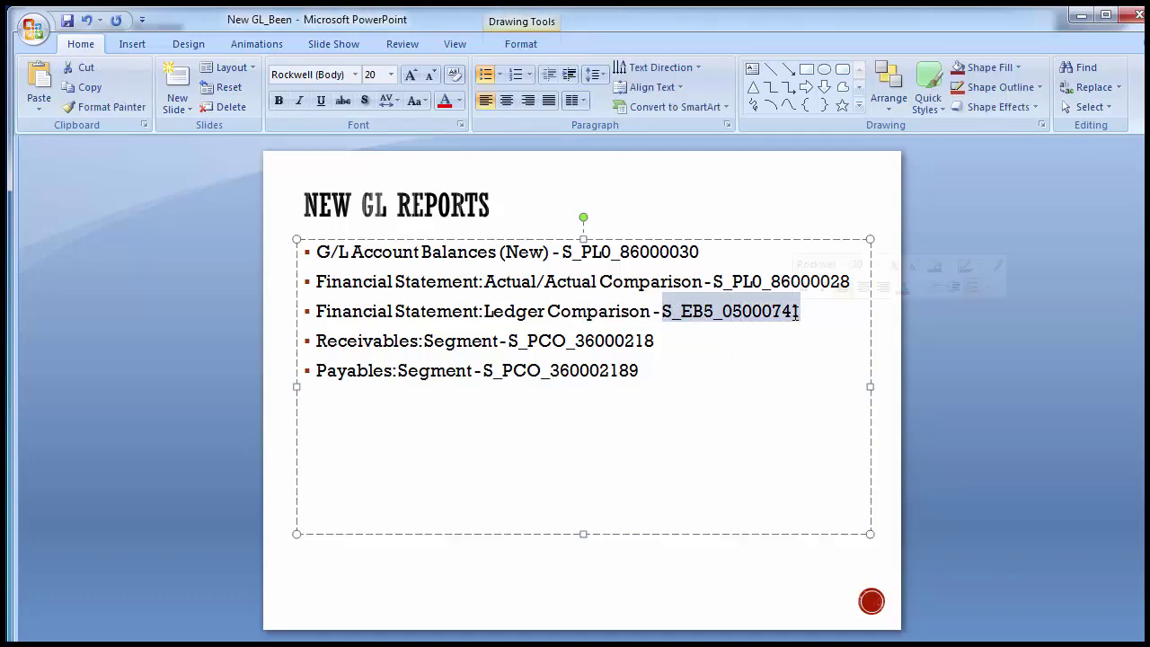
{"action": "left_click", "coordinate": [190, 439]}
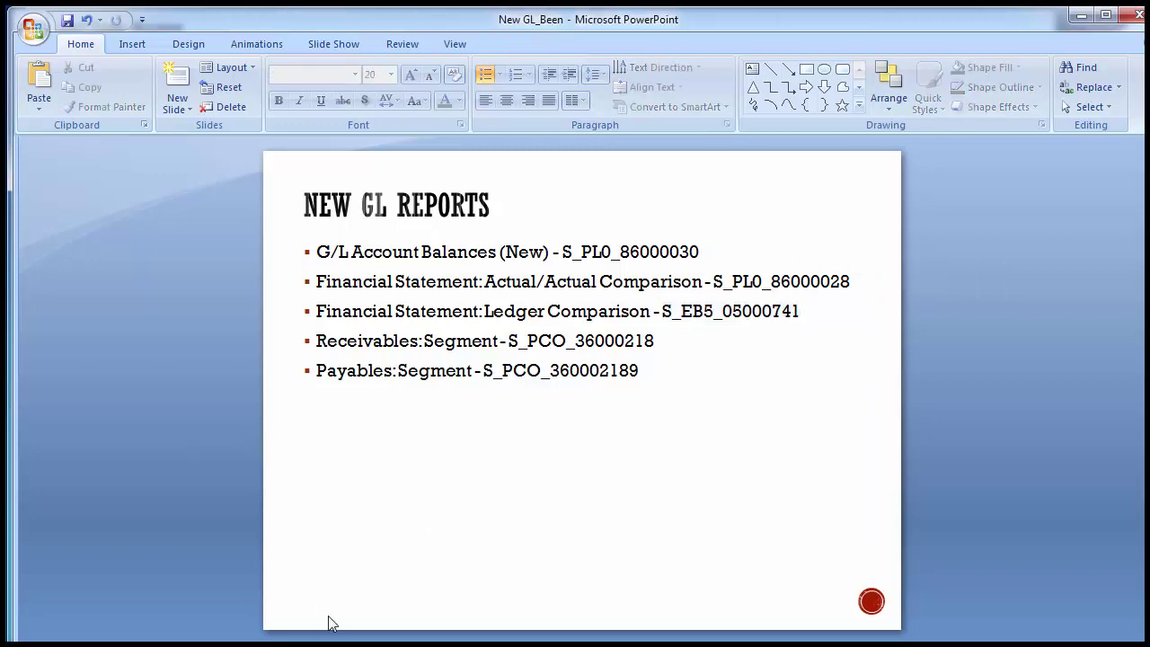
{"action": "left_click", "coordinate": [570, 595]}
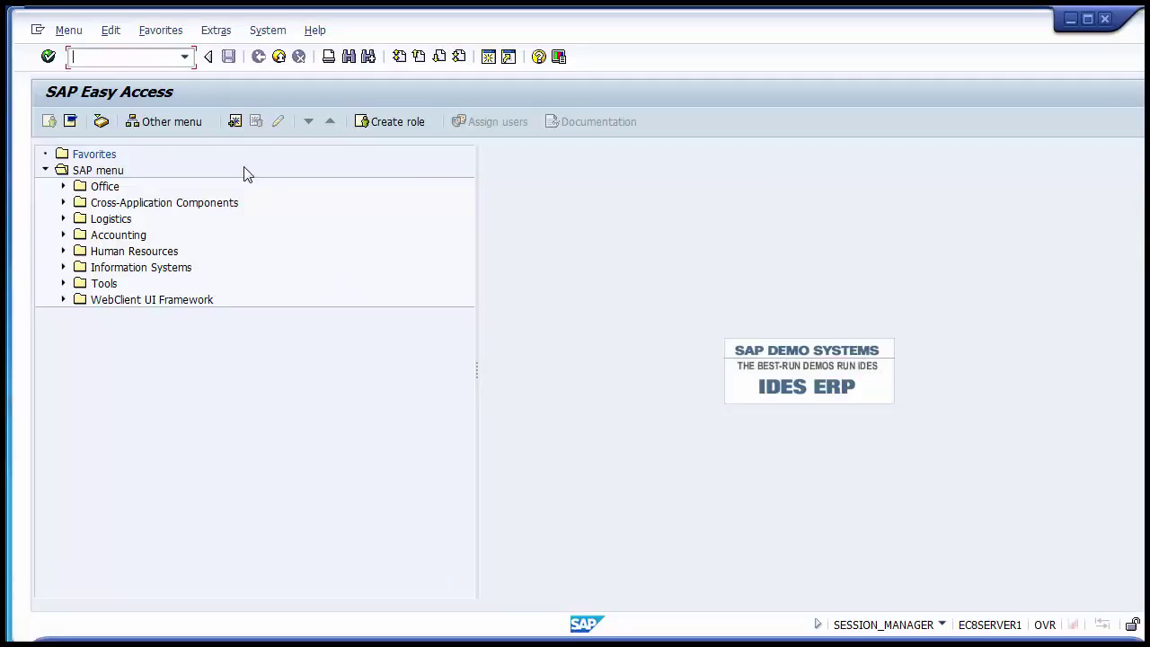
{"action": "key", "text": "ctrl+v"}
{"action": "key", "text": "Return"}
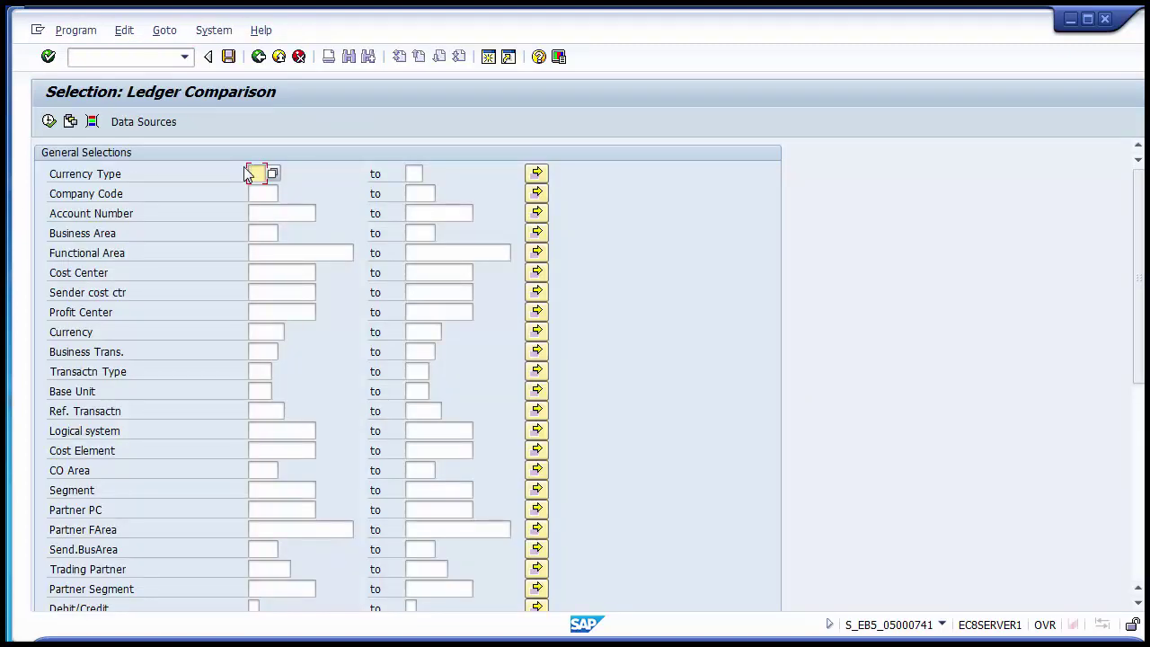
Set the currency type to 10 and the company code to 1200 in the general selections.
{"action": "key", "text": "Down"}
{"action": "key", "text": "Tab"}
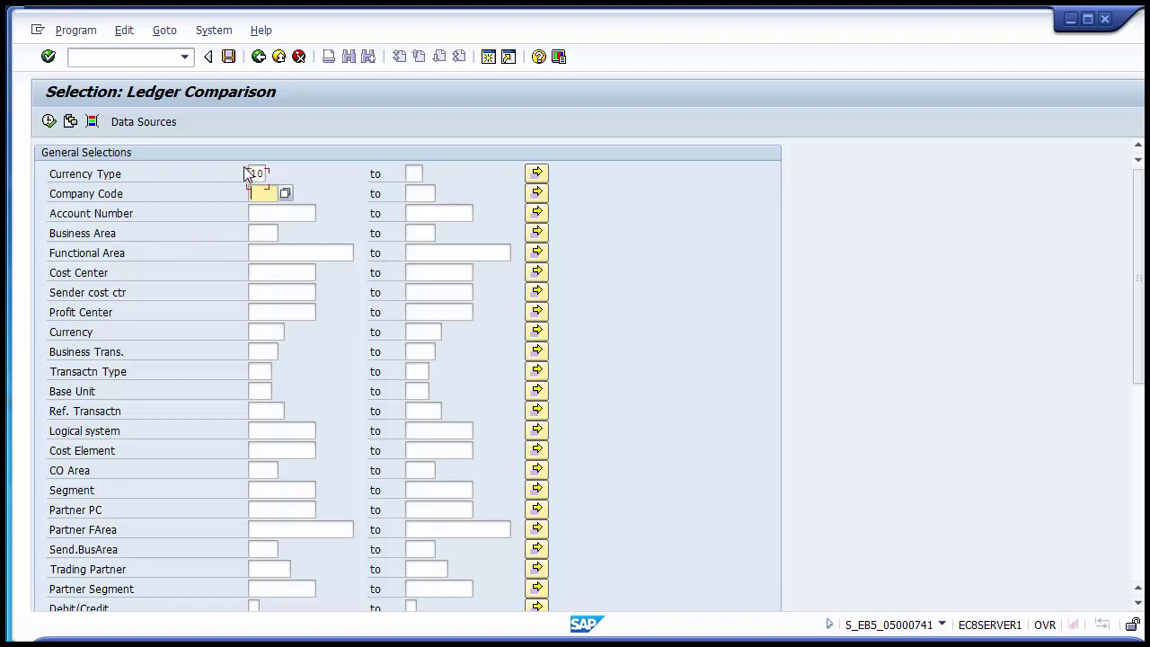
{"action": "key", "text": "Down"}
{"action": "key", "text": "Return"}
{"action": "key", "text": "Tab"}
{"action": "key", "text": "Tab"}
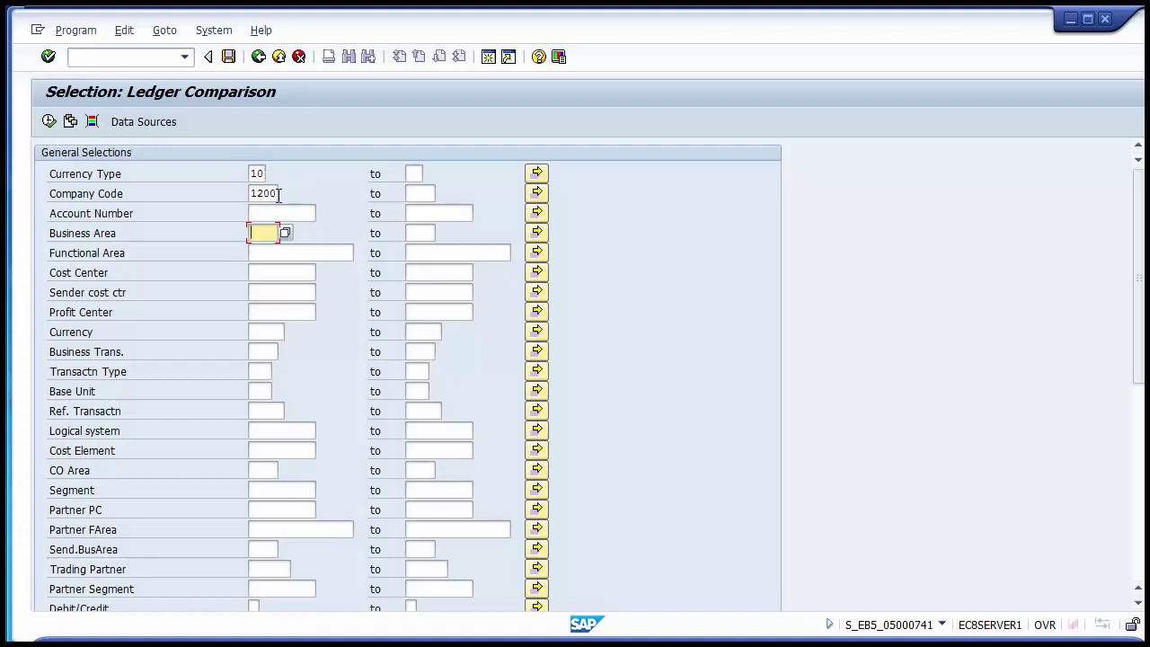
{"action": "key", "text": "Down"}
{"action": "key", "text": "Down"}
{"action": "key", "text": "Down"}
{"action": "key", "text": "Down"}
{"action": "key", "text": "Down"}
{"action": "key", "text": "Up"}
{"action": "key", "text": "Up"}
{"action": "key", "text": "Up"}
{"action": "key", "text": "Up"}
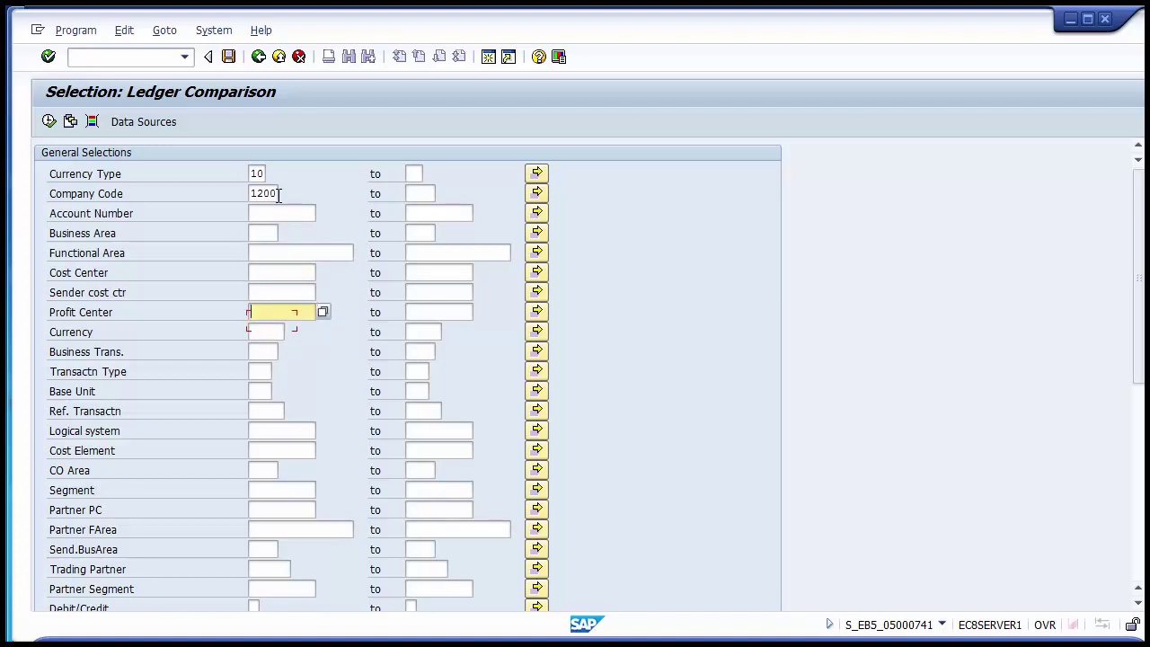
{"action": "key", "text": "Up"}
Replace the FIS annual report structure in the report selections with 1200.
{"action": "scroll", "coordinate": [279, 196], "scroll_direction": "down", "scroll_amount": 7}
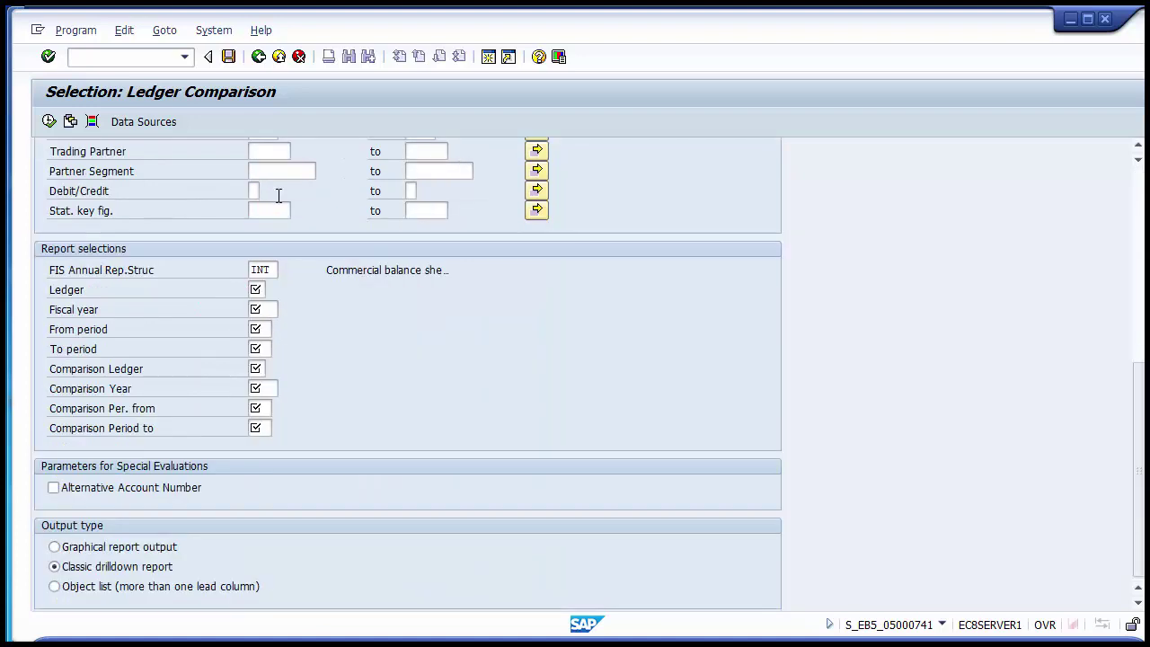
{"action": "left_click", "coordinate": [277, 270]}
{"action": "key", "text": "BackSpace"}
{"action": "key", "text": "BackSpace"}
{"action": "key", "text": "BackSpace"}
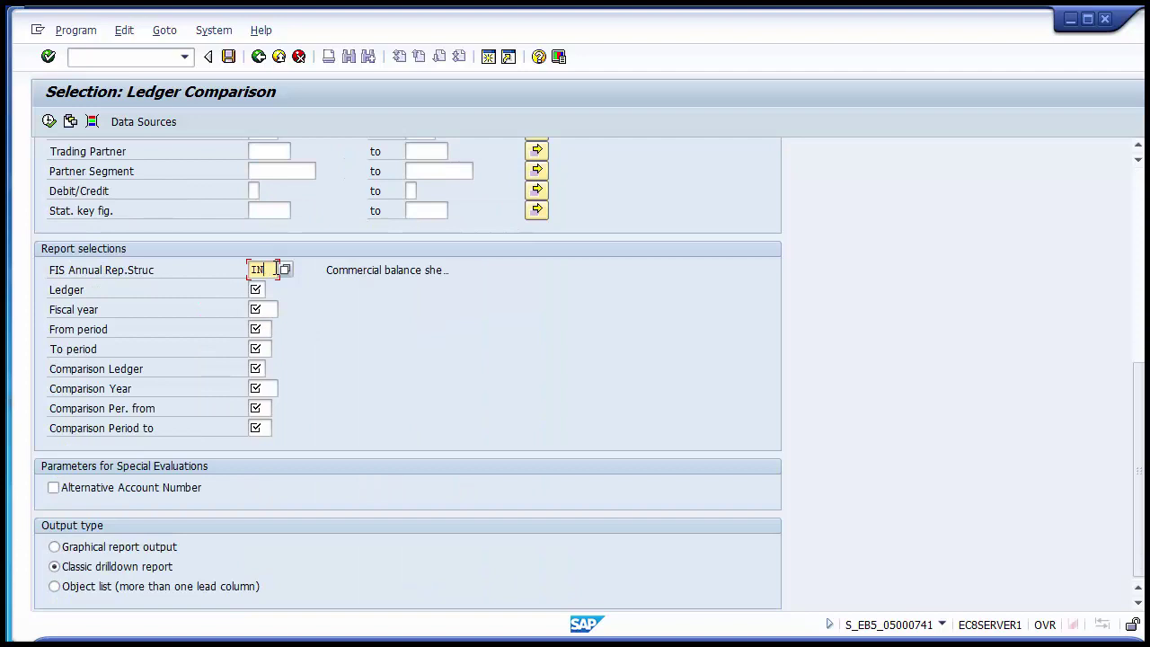
{"action": "key", "text": "Down"}
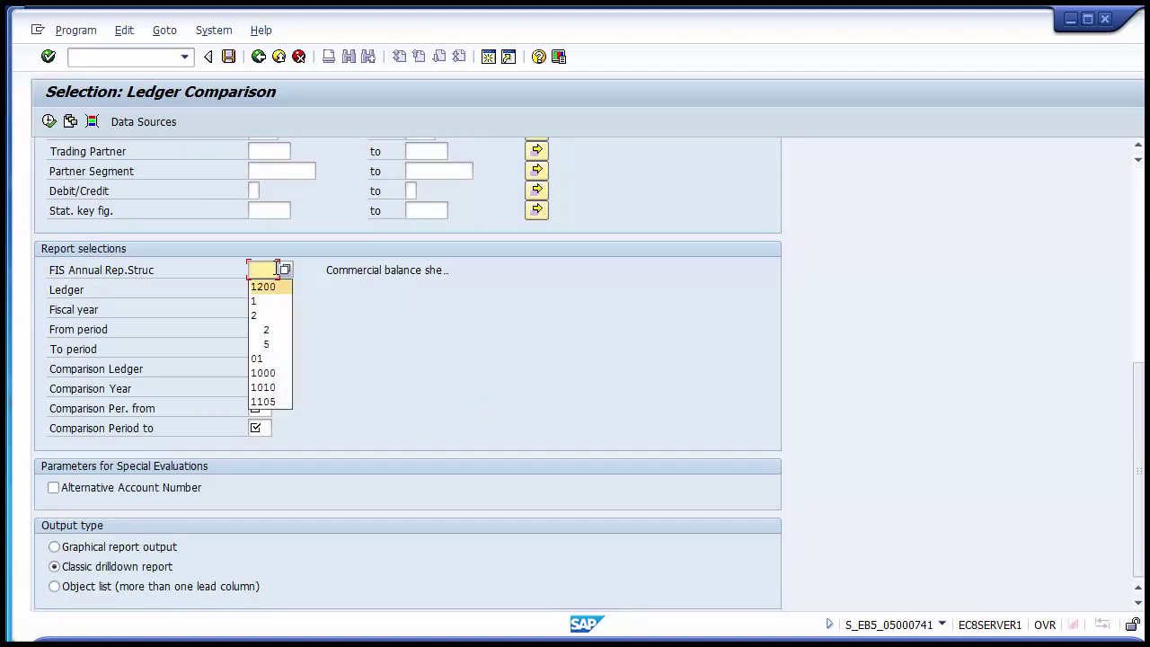
{"action": "key", "text": "Return"}
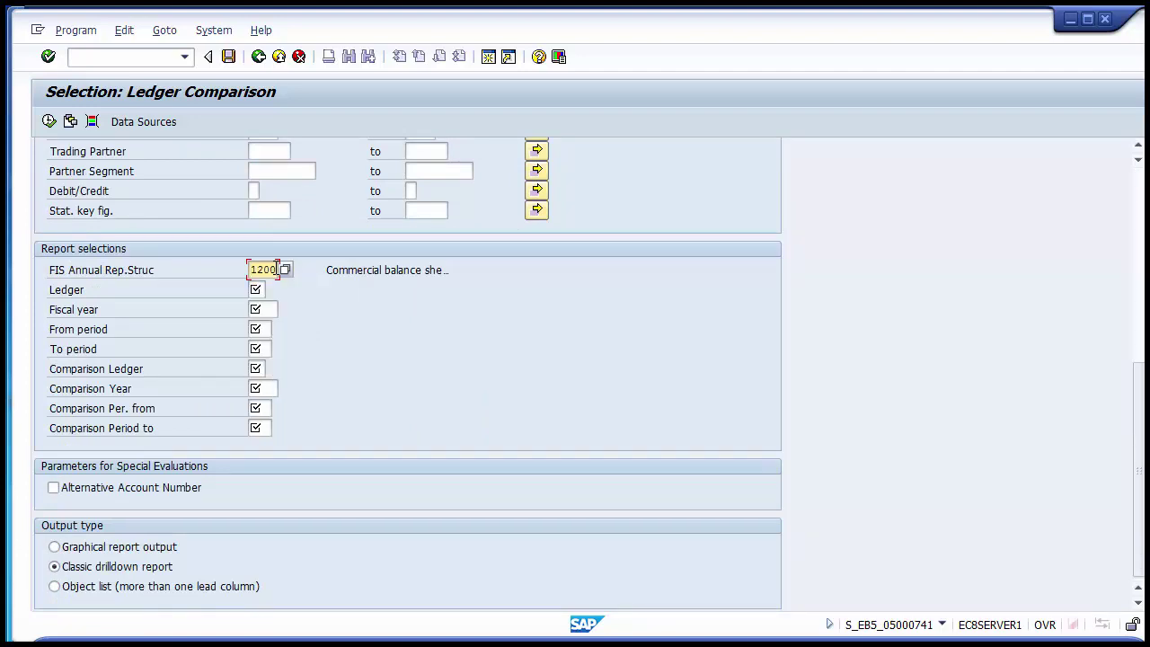
{"action": "key", "text": "Tab"}
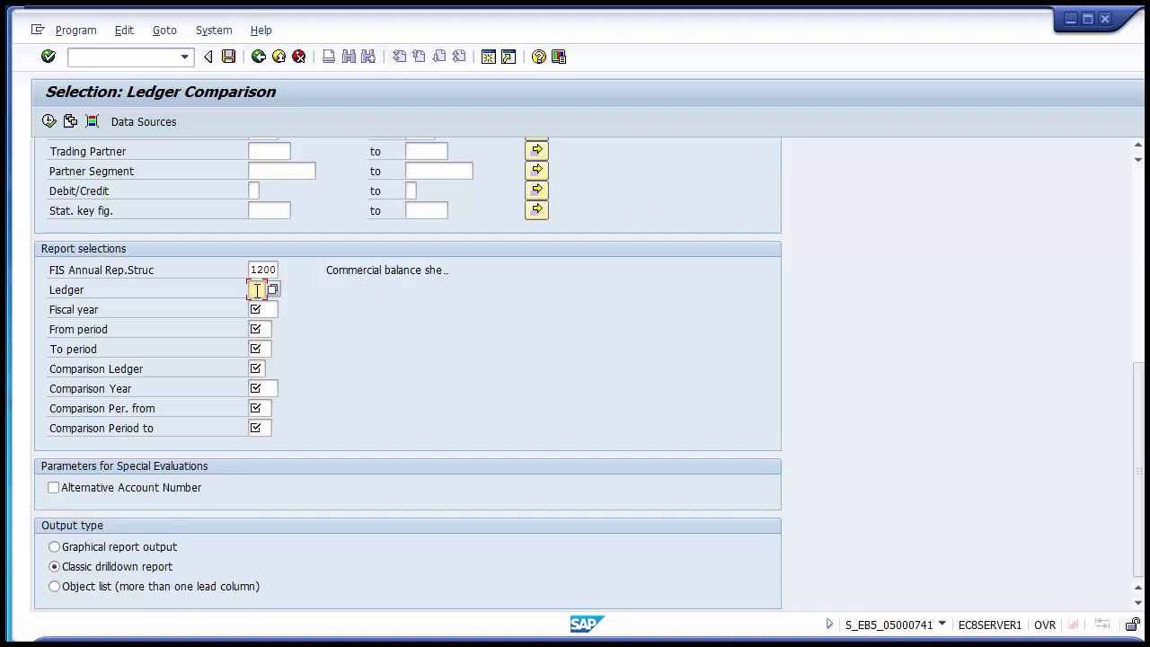
Set the ledger to 0L, the fiscal year to 2015 and the period range from 1 to 12.
{"action": "left_click", "coordinate": [256, 290]}
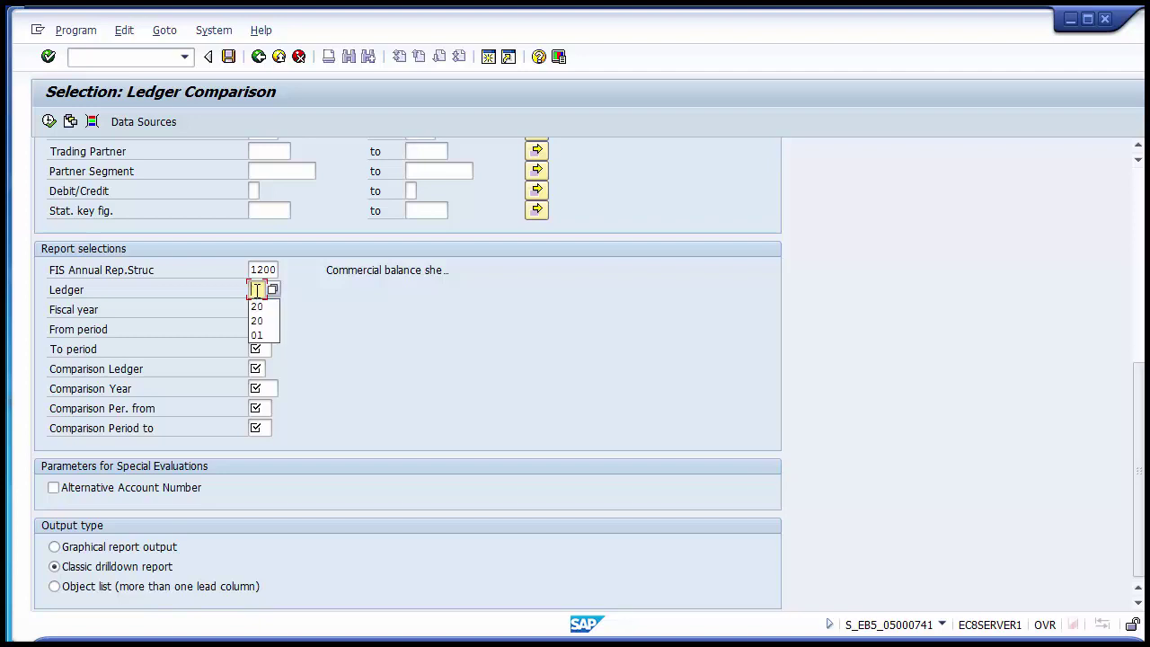
{"action": "type", "text": "0L"}
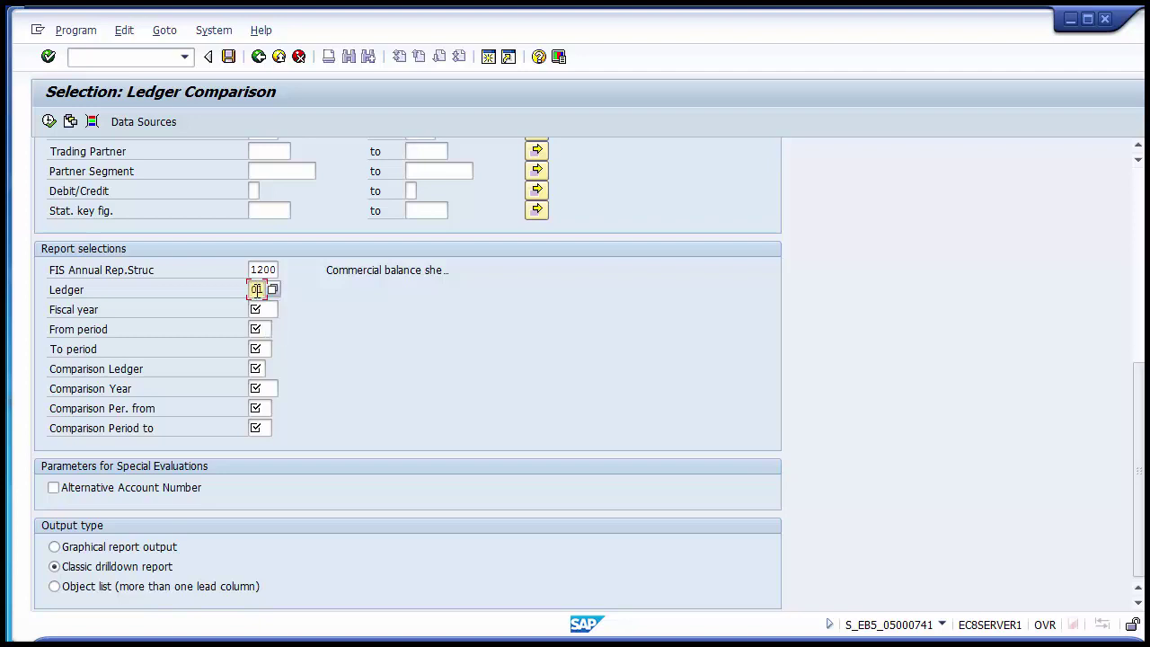
{"action": "key", "text": "Tab"}
{"action": "type", "text": "201"}
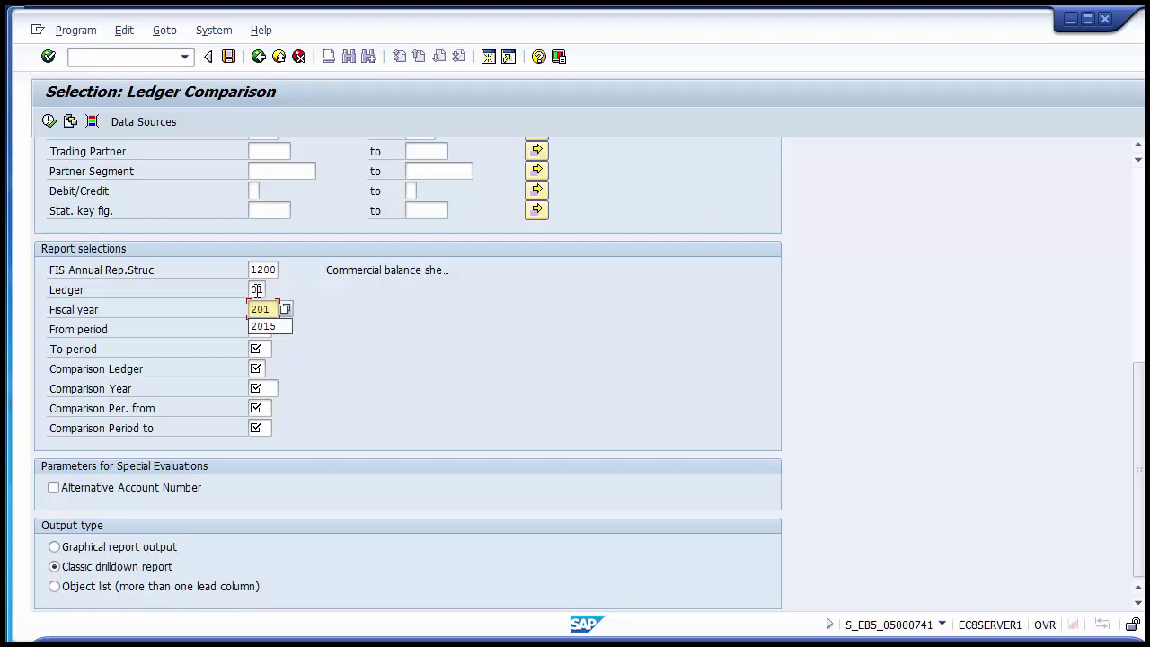
{"action": "type", "text": "4"}
{"action": "key", "text": "Tab"}
{"action": "type", "text": "1"}
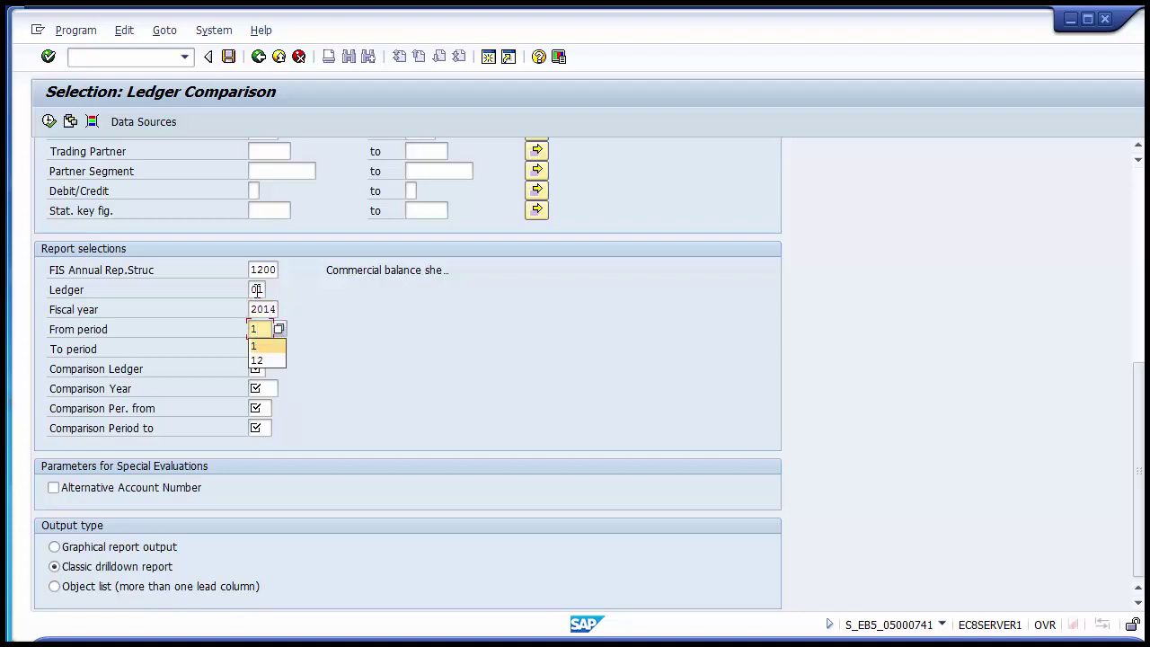
{"action": "key", "text": "Escape"}
{"action": "key", "text": "Up"}
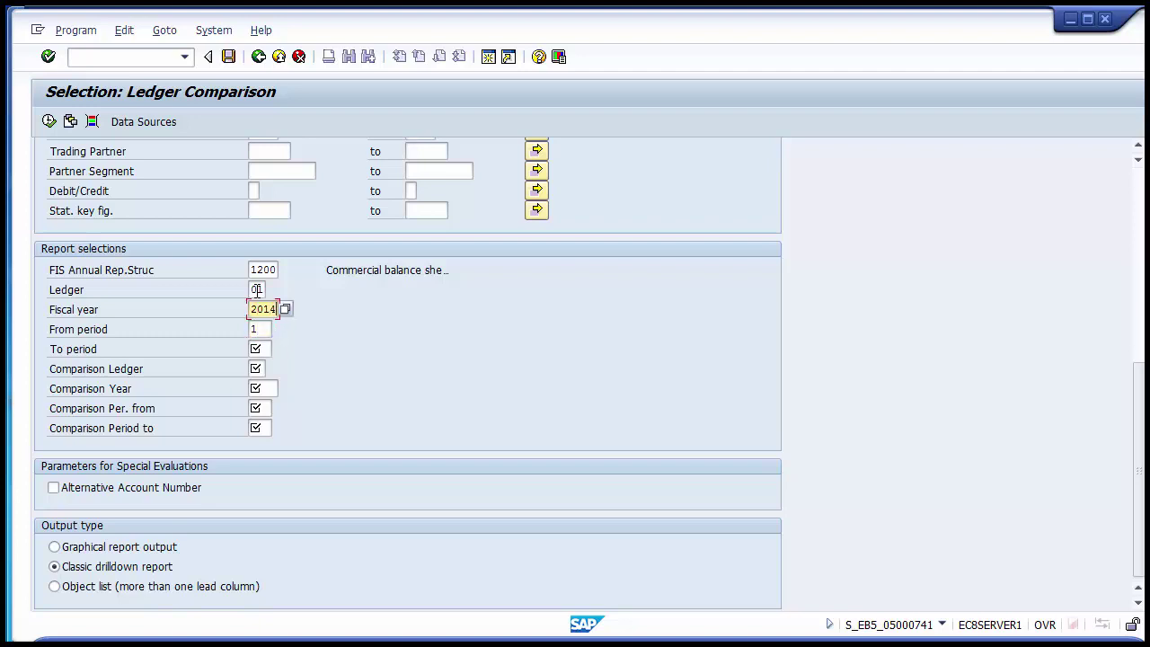
{"action": "type", "text": "5"}
{"action": "key", "text": "Tab"}
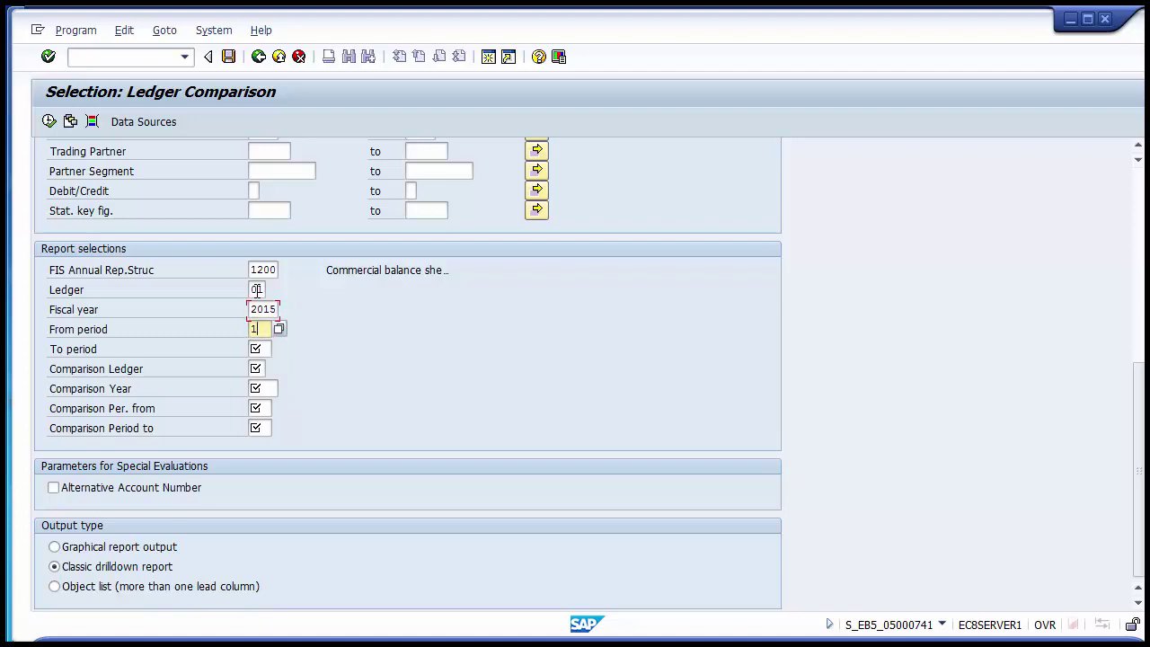
{"action": "key", "text": "Tab"}
{"action": "type", "text": "12"}
{"action": "key", "text": "Tab"}
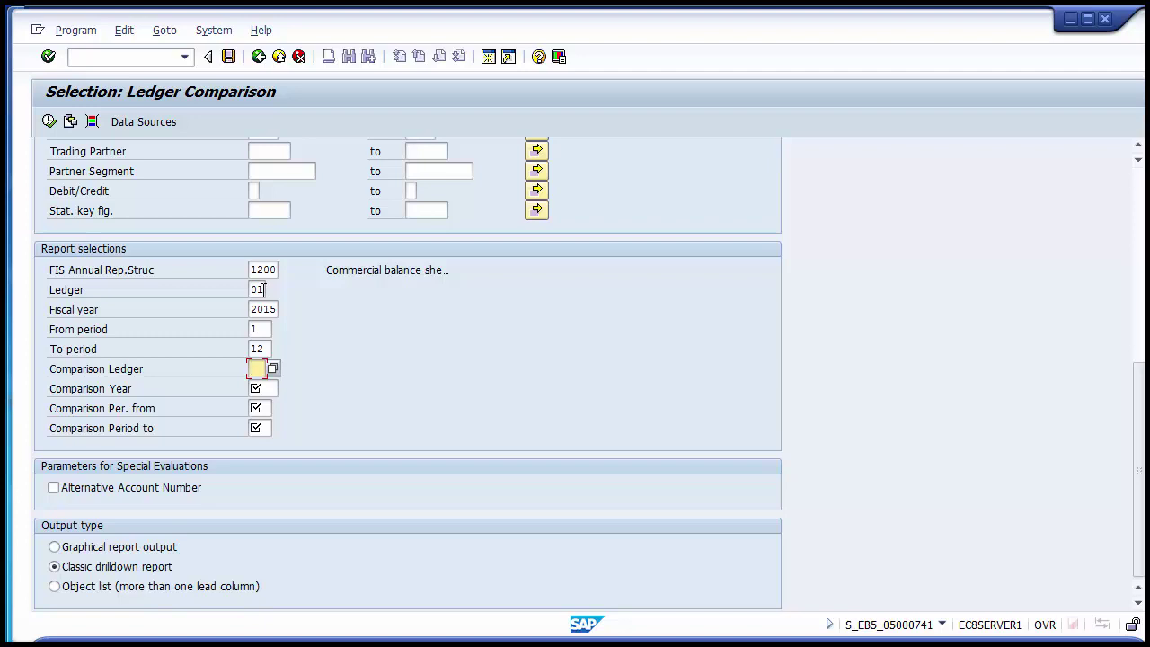
Set the comparison ledger to A1, the comparison year to 2015 and the comparison periods from 1 to 12, and execute the report.
{"action": "type", "text": "A1"}
{"action": "key", "text": "Tab"}
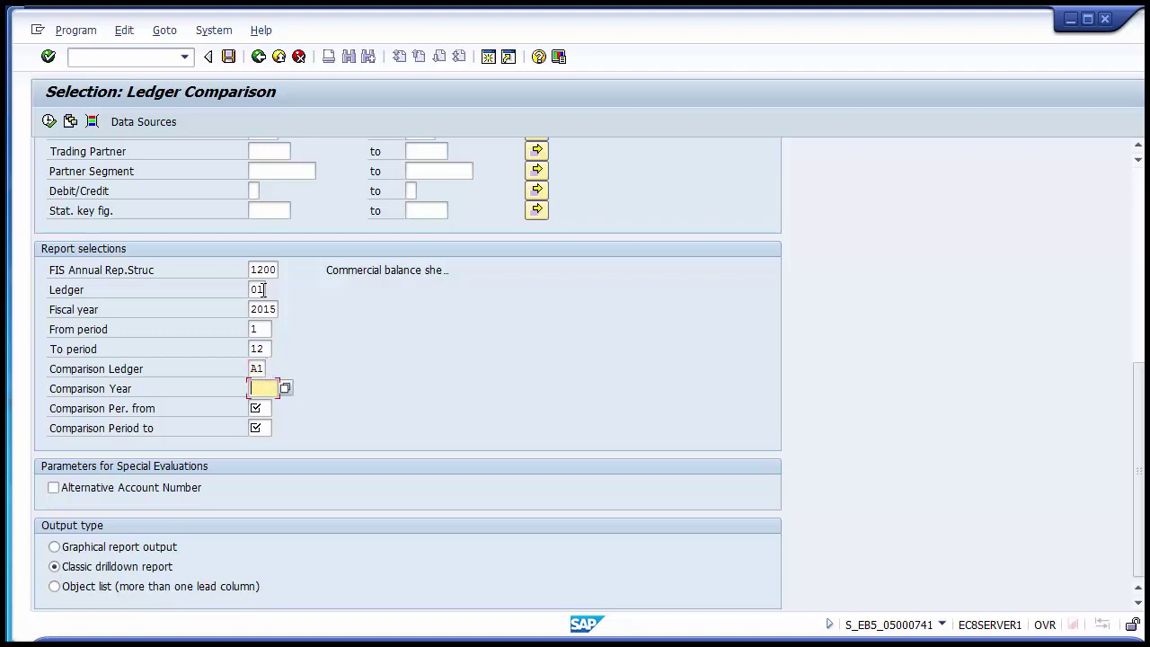
{"action": "type", "text": "2015"}
{"action": "key", "text": "Tab"}
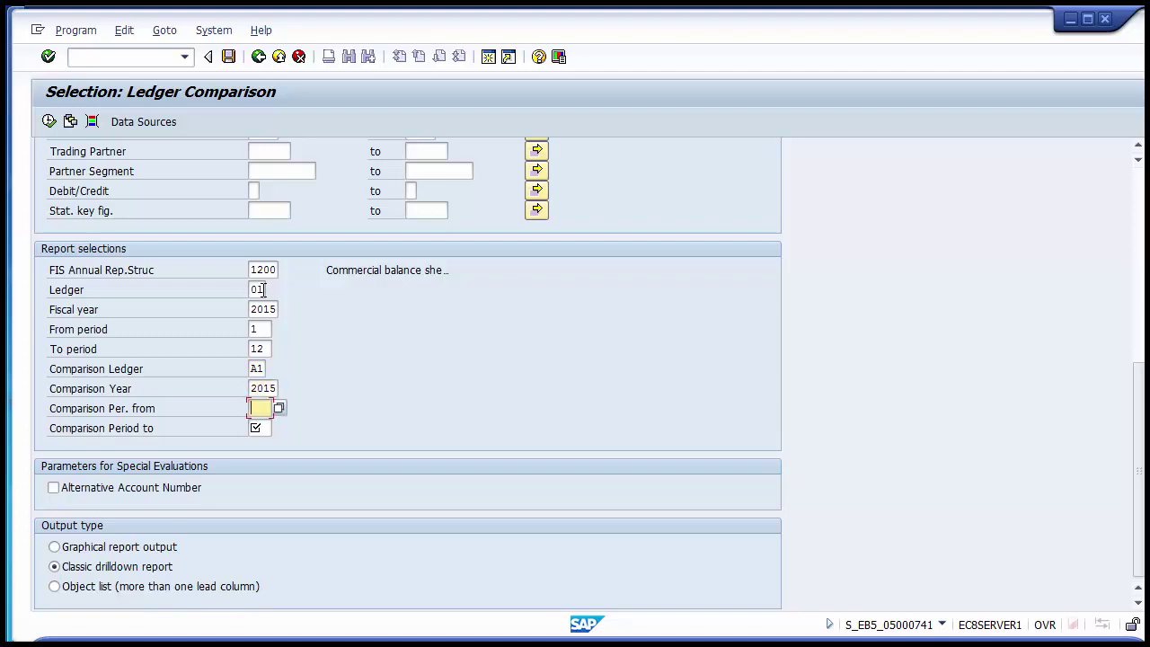
{"action": "type", "text": "1"}
{"action": "key", "text": "Tab"}
{"action": "type", "text": "12"}
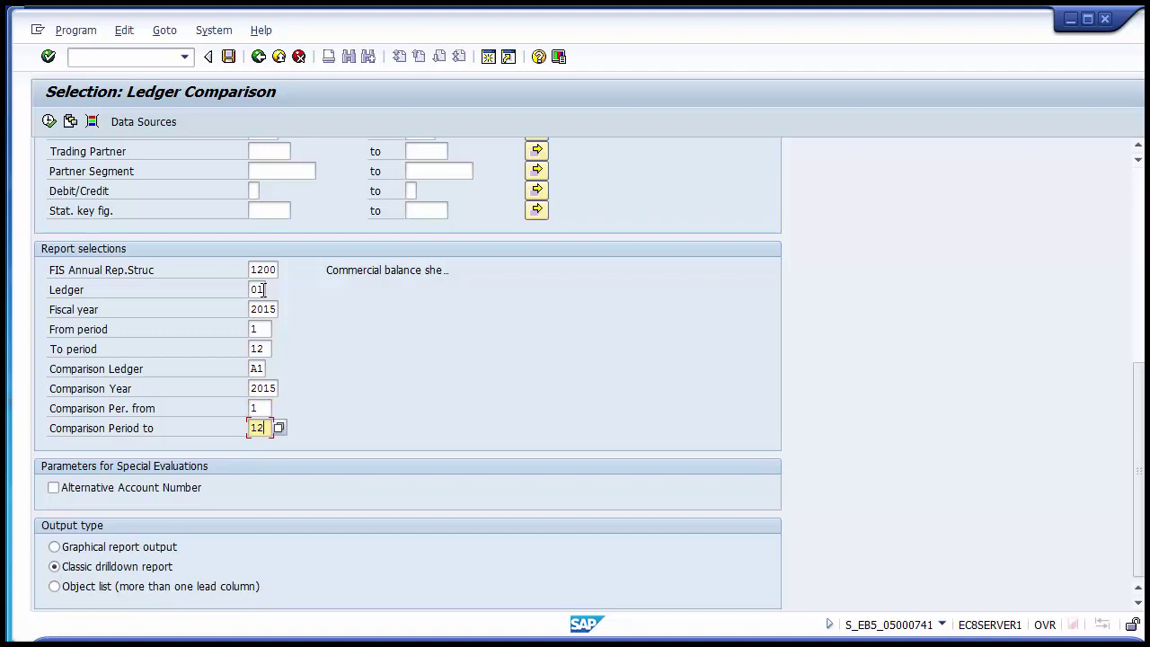
{"action": "left_click", "coordinate": [48, 121]}
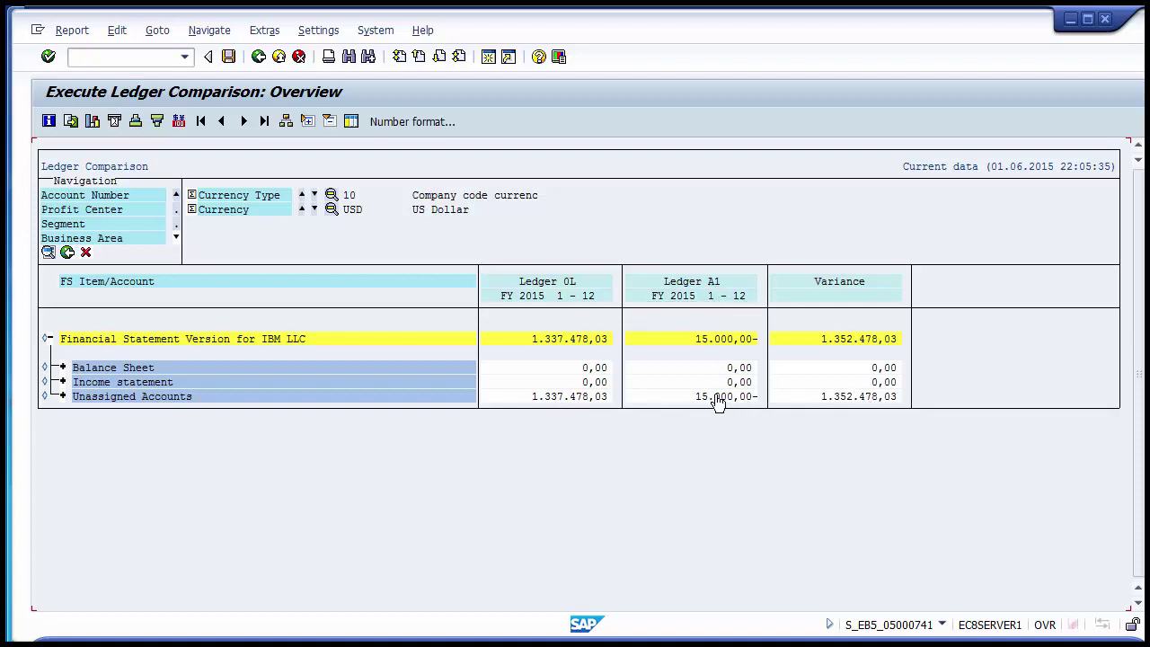
Expand the Balance Sheet node to compare liabilities and assets between the two ledgers, and exit the report without saving the data.
{"action": "left_click", "coordinate": [62, 368]}
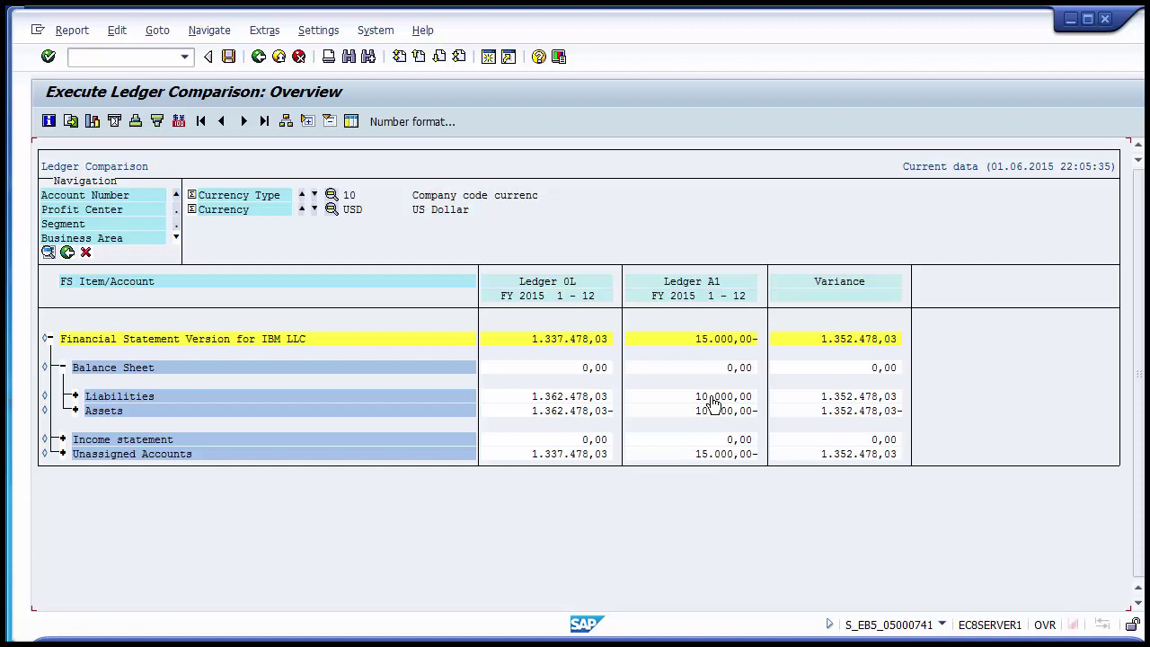
{"action": "left_click", "coordinate": [256, 56]}
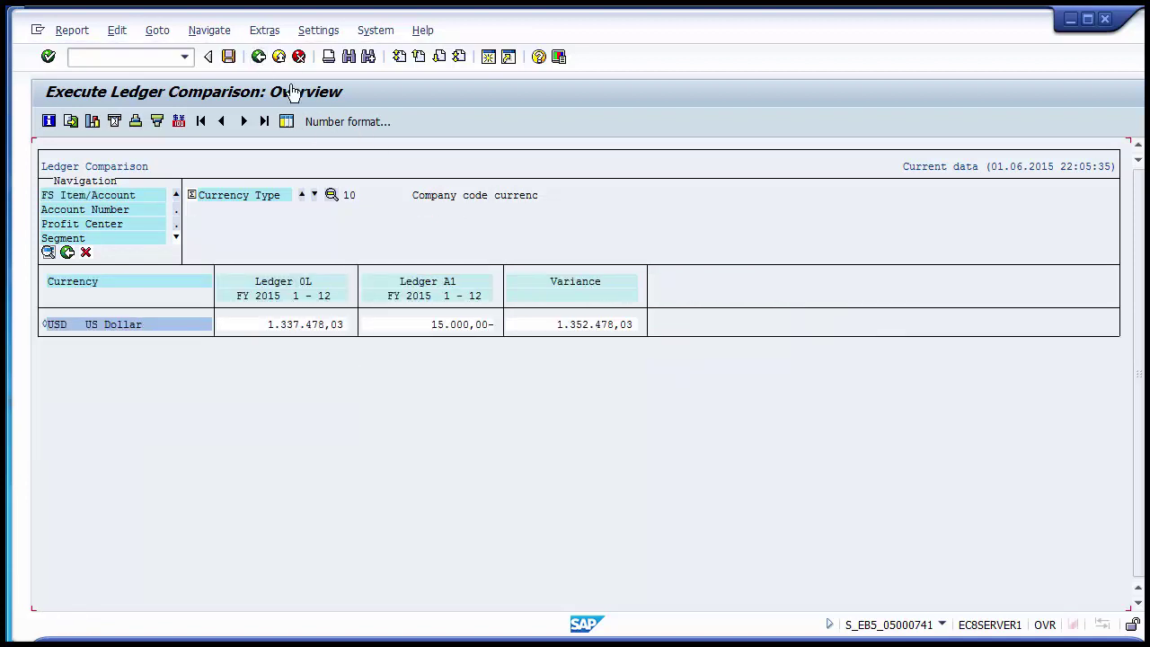
{"action": "left_click", "coordinate": [257, 56]}
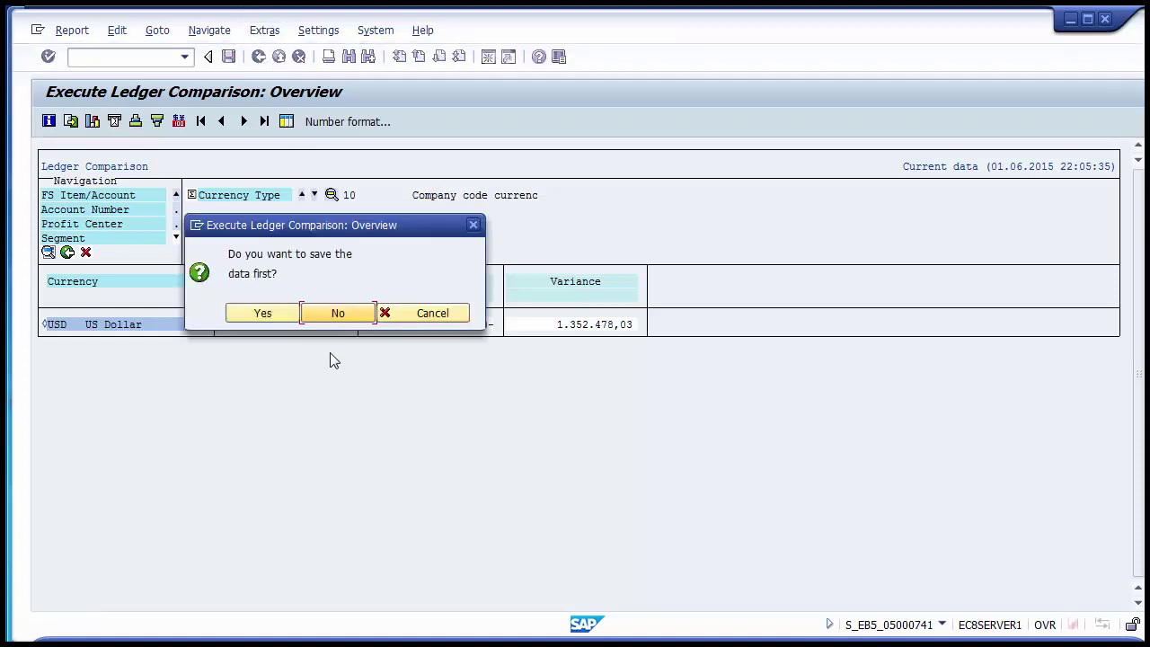
{"action": "left_click", "coordinate": [329, 327]}
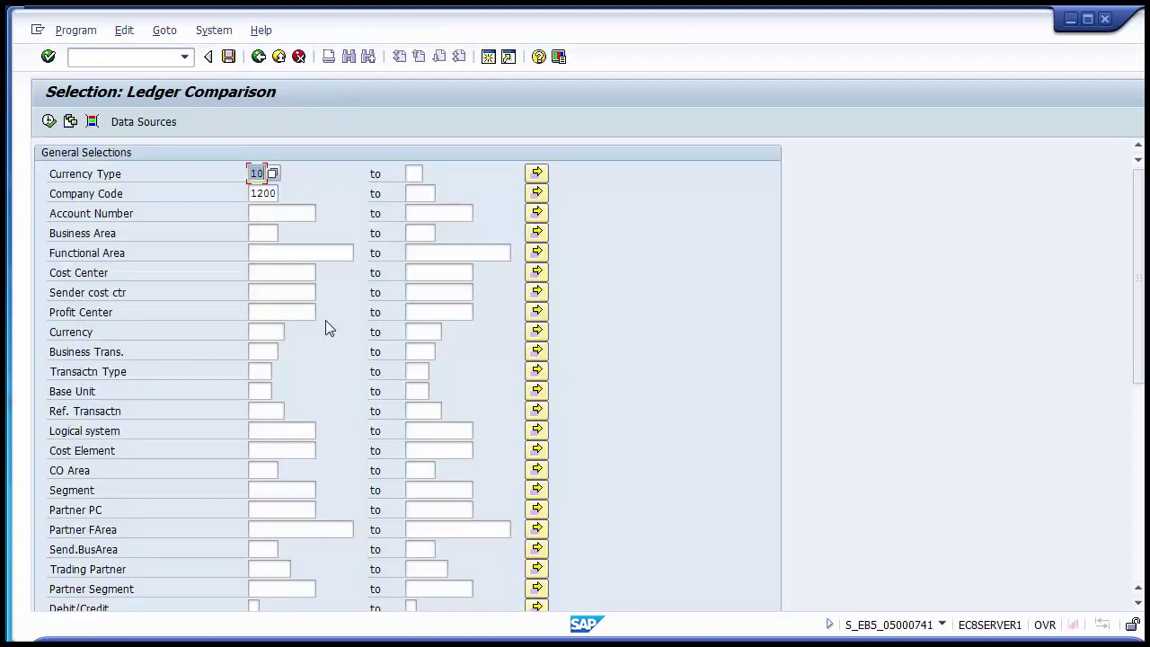
Set both the end period and the comparison end period to 3 and execute the report again.
{"action": "scroll", "coordinate": [325, 320], "scroll_direction": "down", "scroll_amount": 5}
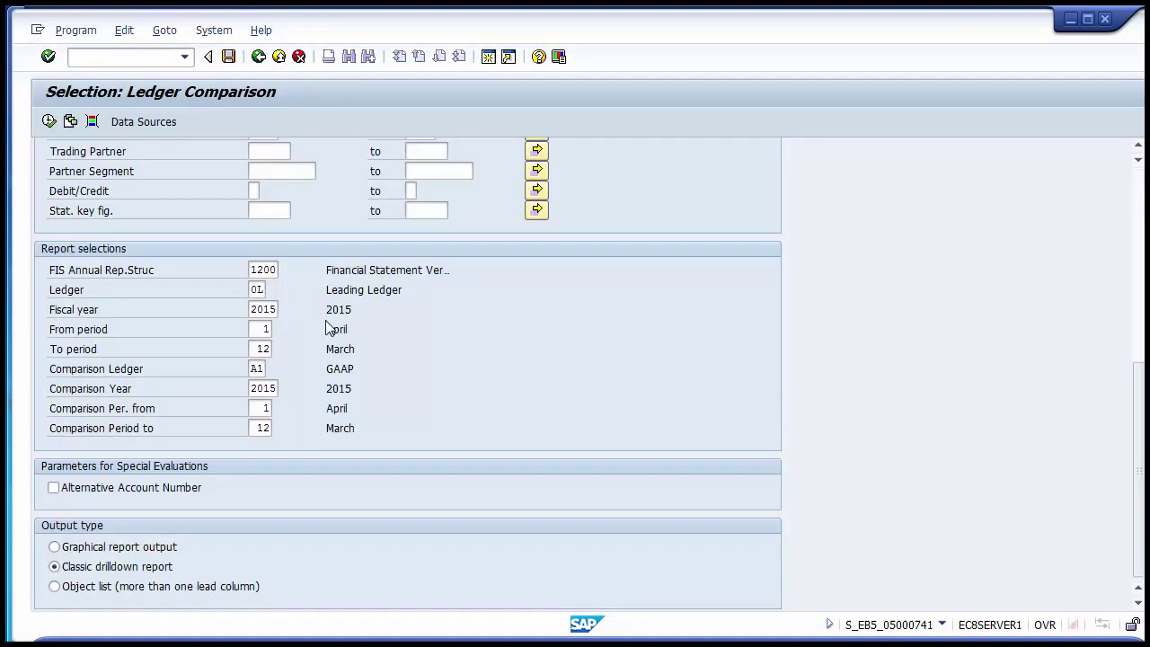
{"action": "left_click", "coordinate": [264, 350]}
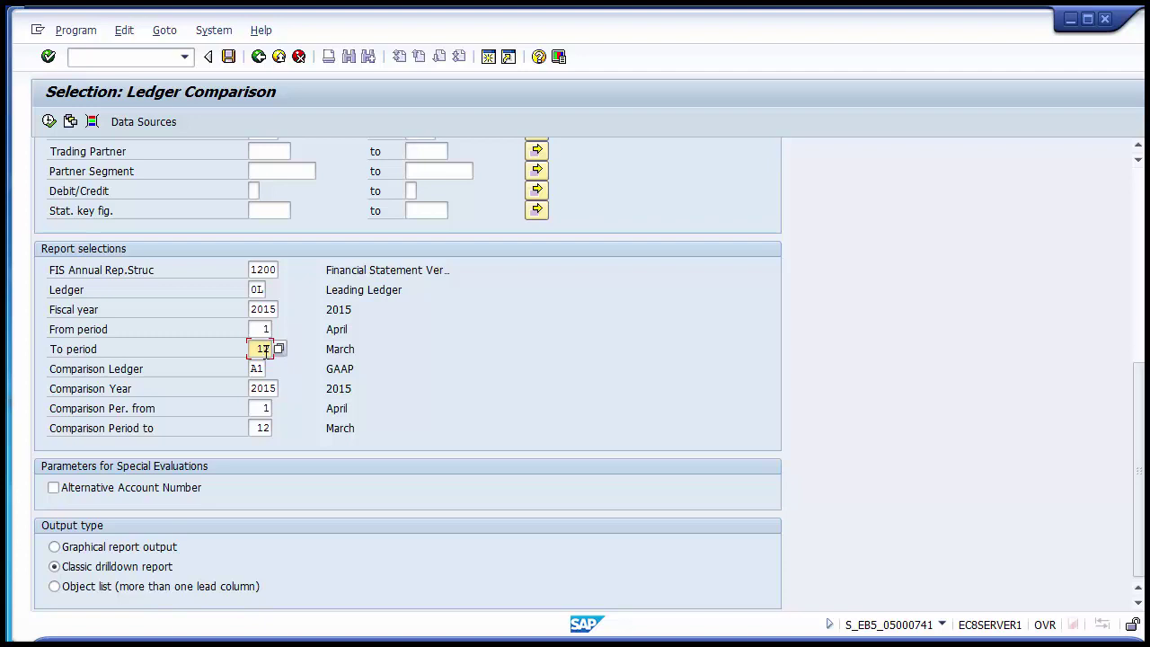
{"action": "key", "text": "BackSpace"}
{"action": "key", "text": "BackSpace"}
{"action": "left_click", "coordinate": [265, 349]}
{"action": "type", "text": "3"}
{"action": "key", "text": "Tab"}
{"action": "key", "text": "Tab"}
{"action": "key", "text": "Tab"}
{"action": "key", "text": "Tab"}
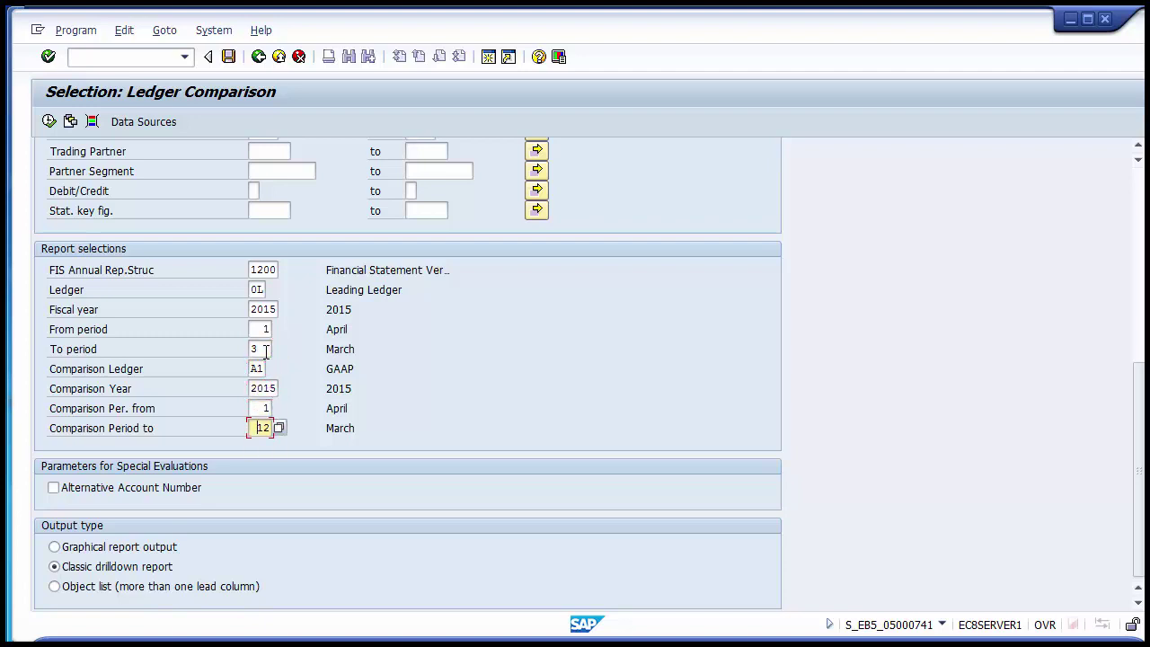
{"action": "key", "text": "Delete"}
{"action": "type", "text": "3"}
{"action": "key", "text": "Return"}
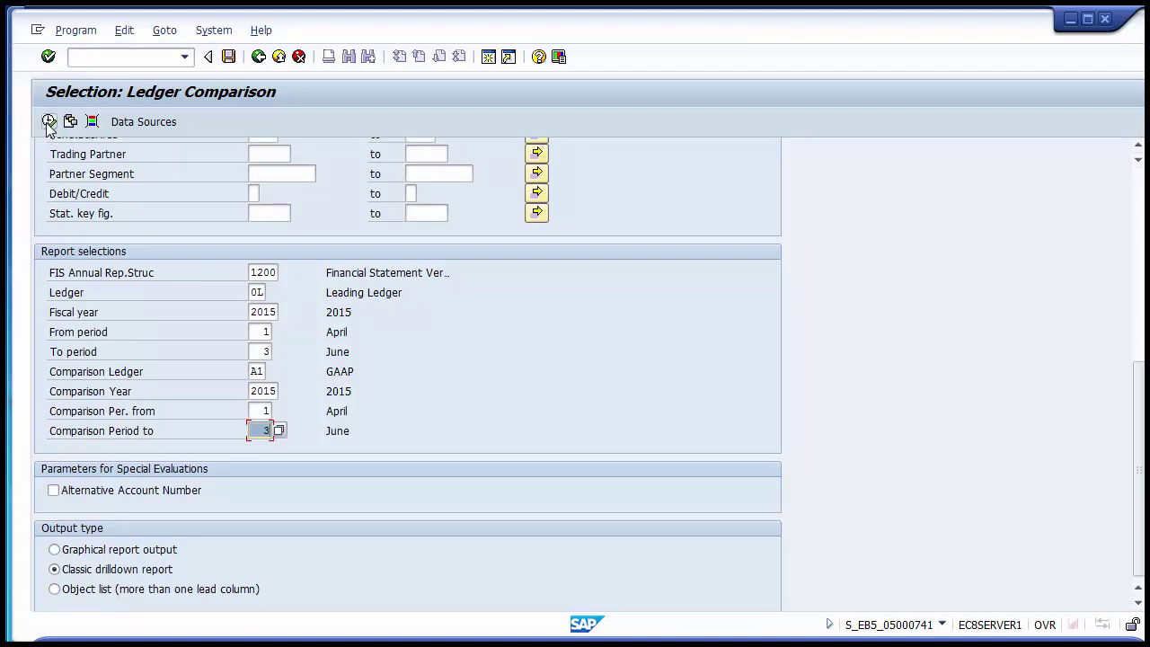
{"action": "left_click", "coordinate": [49, 121]}
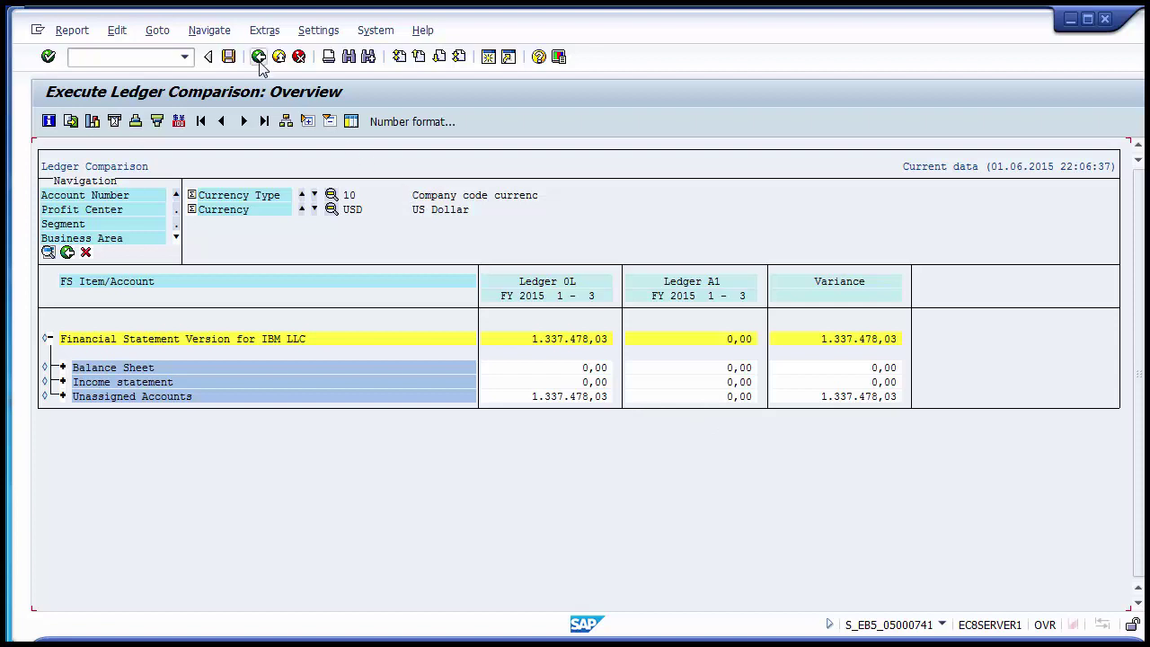
Expand the Balance Sheet node to compare the ledgers for periods 1 to 3, and leave the overview without saving the data.
{"action": "left_click", "coordinate": [62, 367]}
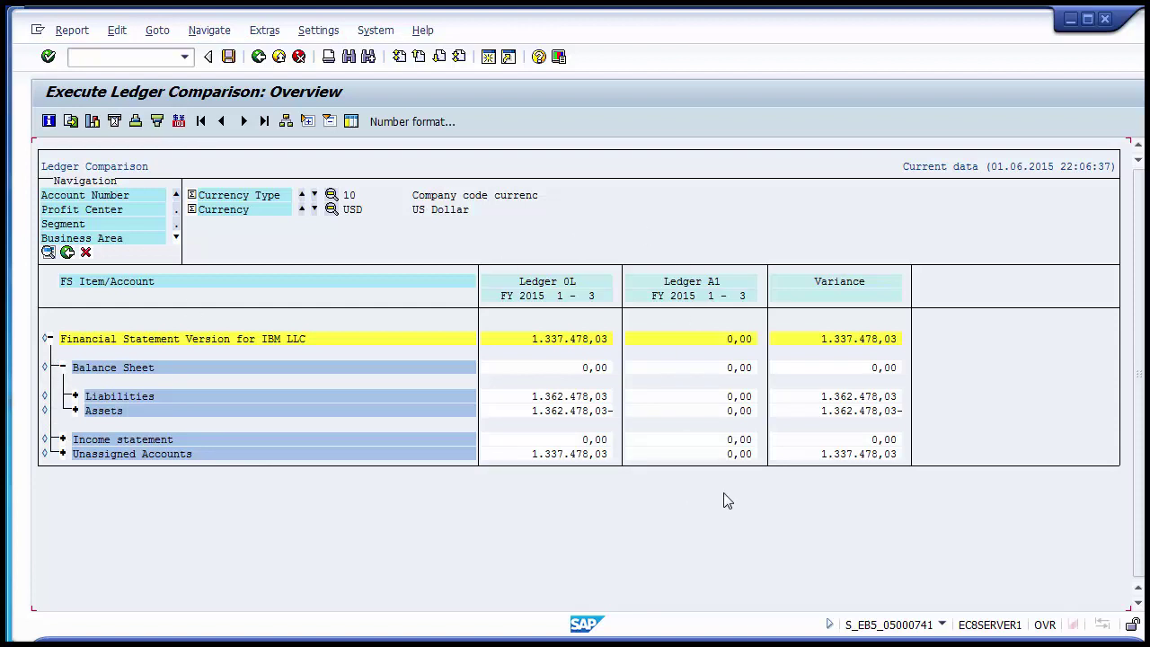
{"action": "left_click", "coordinate": [257, 59]}
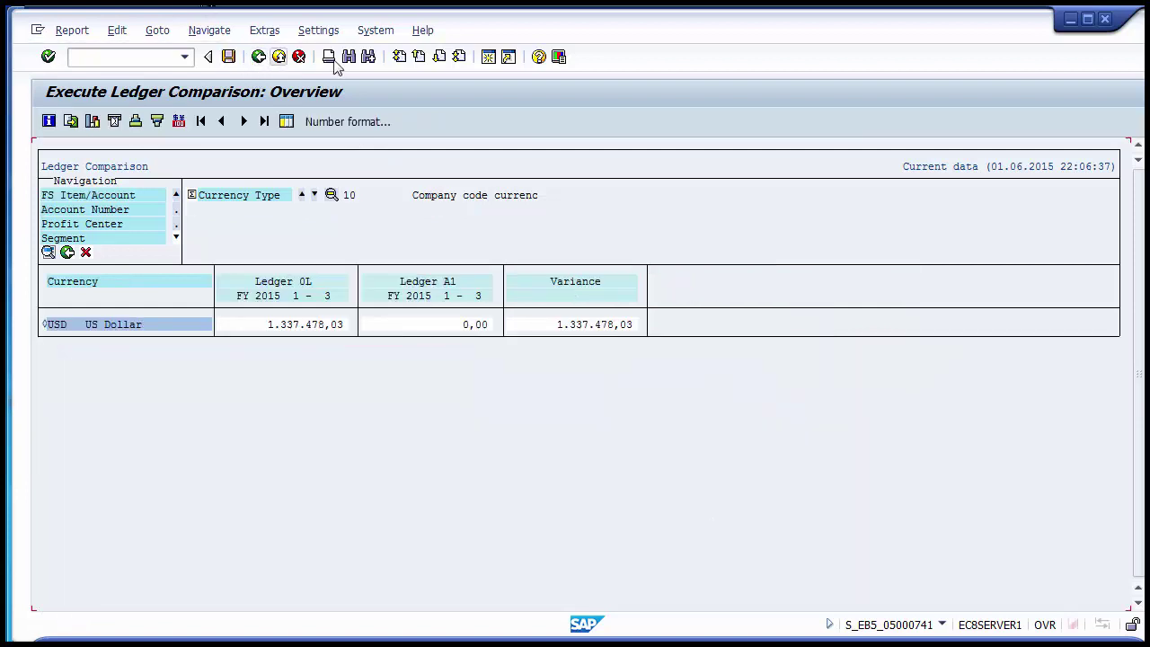
{"action": "left_click", "coordinate": [258, 58]}
{"action": "left_click", "coordinate": [330, 310]}
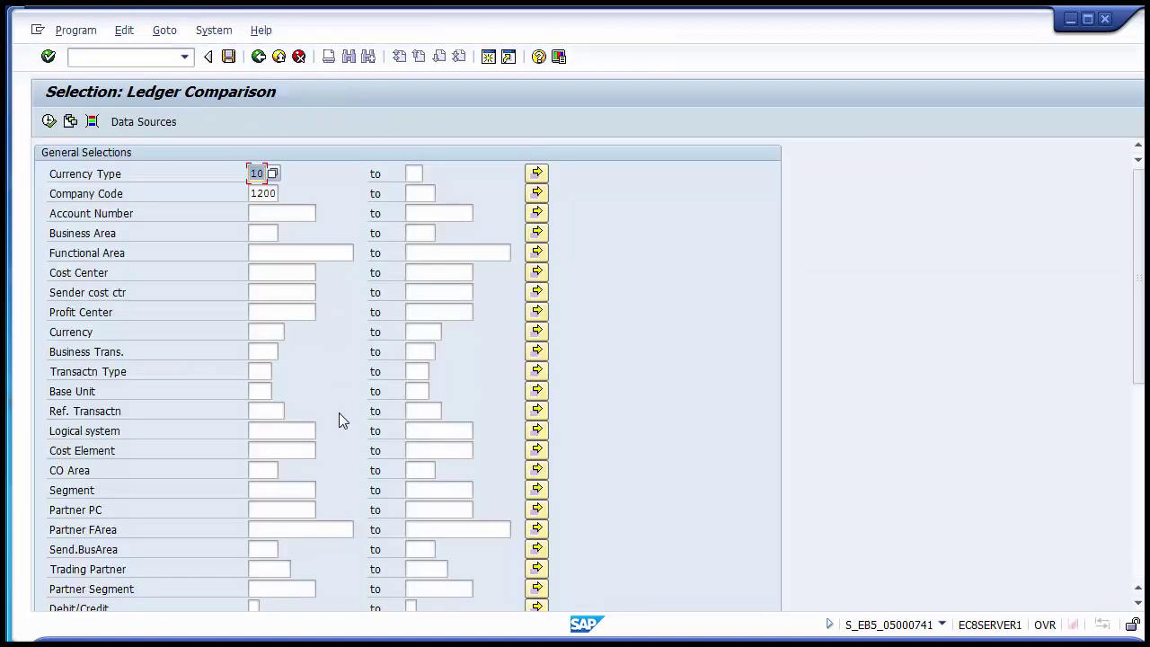
Set both the end period and the comparison end period to 12 in the report selections.
{"action": "scroll", "coordinate": [337, 406], "scroll_direction": "down", "scroll_amount": 7}
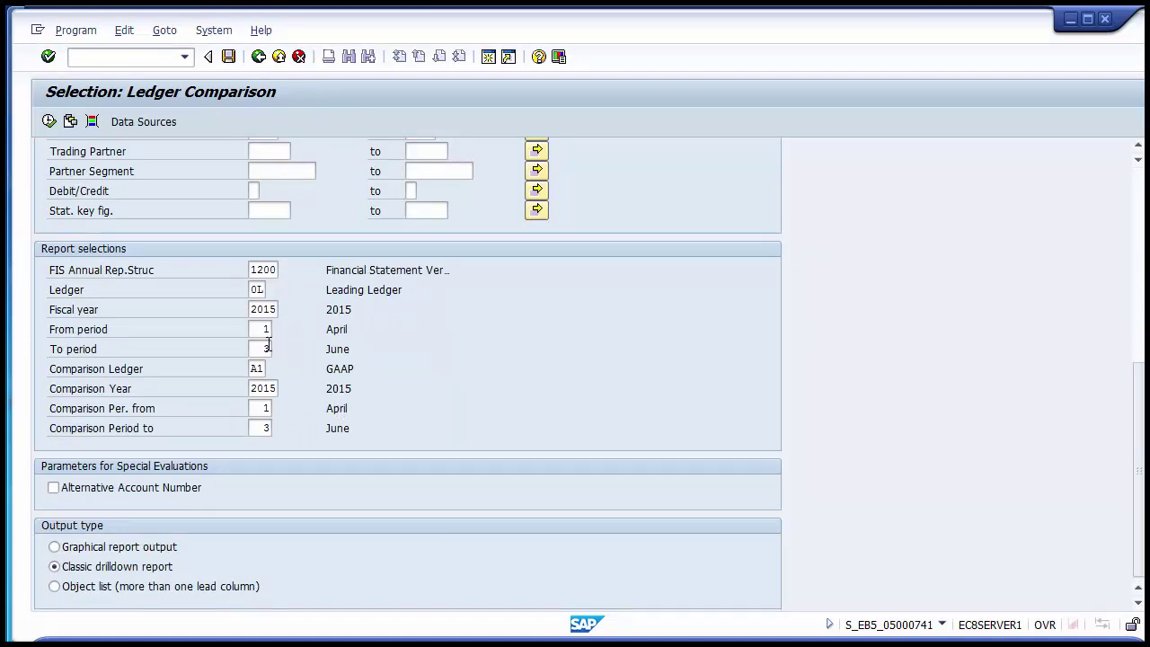
{"action": "left_click", "coordinate": [268, 347]}
{"action": "type", "text": "12"}
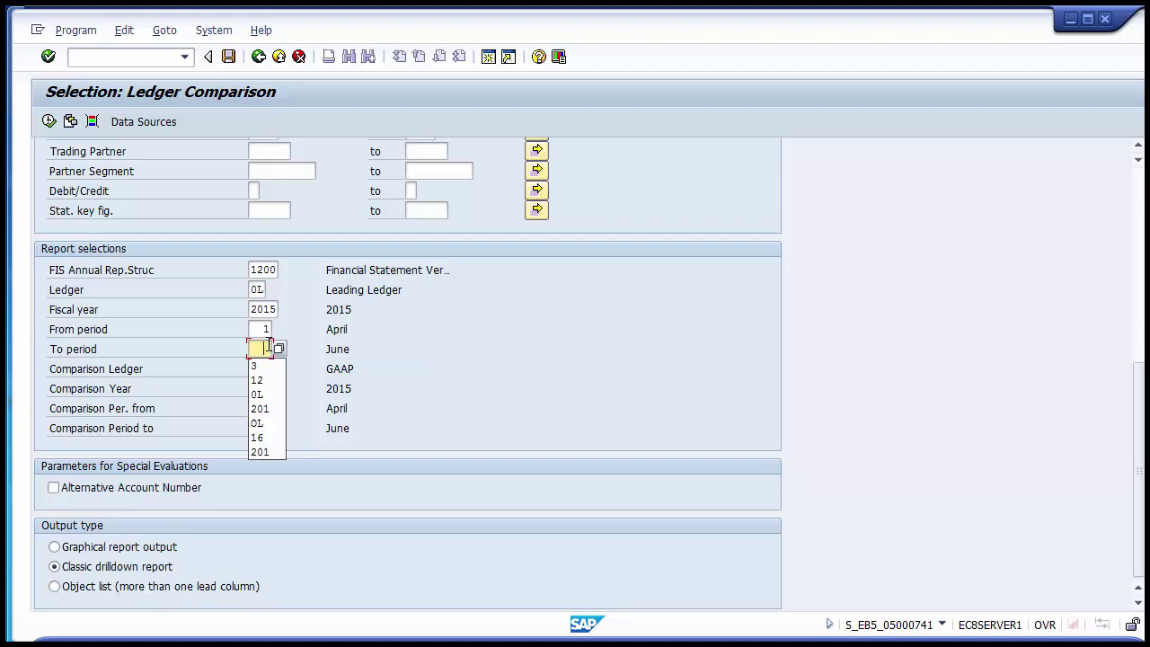
{"action": "key", "text": "Tab"}
{"action": "key", "text": "Tab"}
{"action": "key", "text": "Tab"}
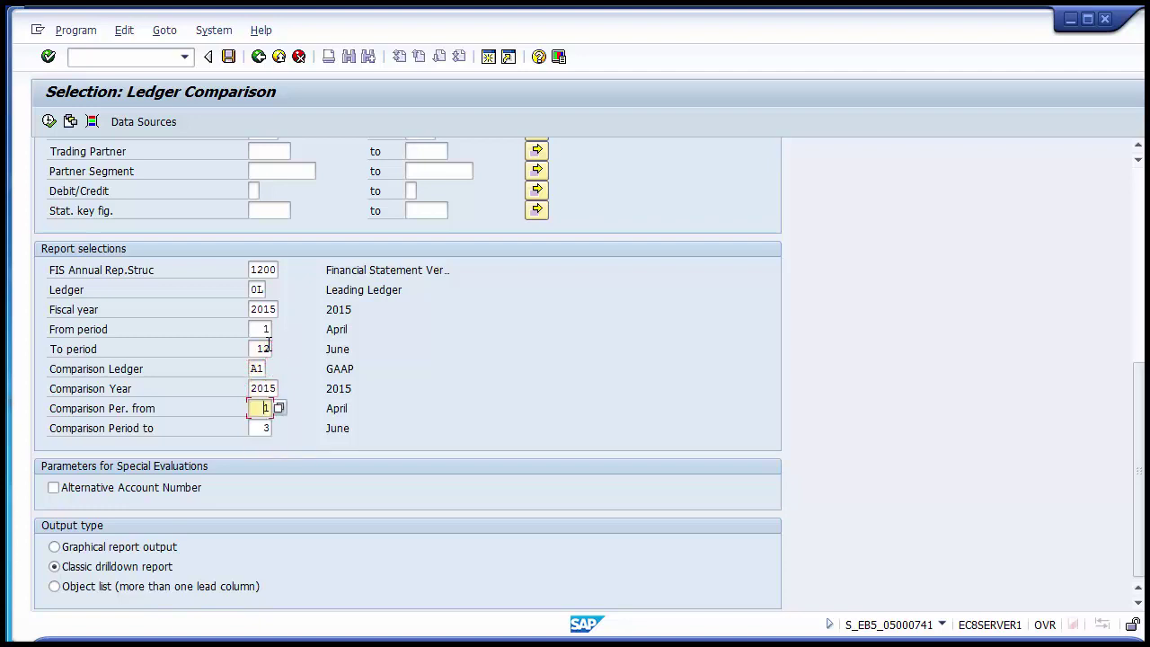
{"action": "key", "text": "Tab"}
{"action": "key", "text": "Delete"}
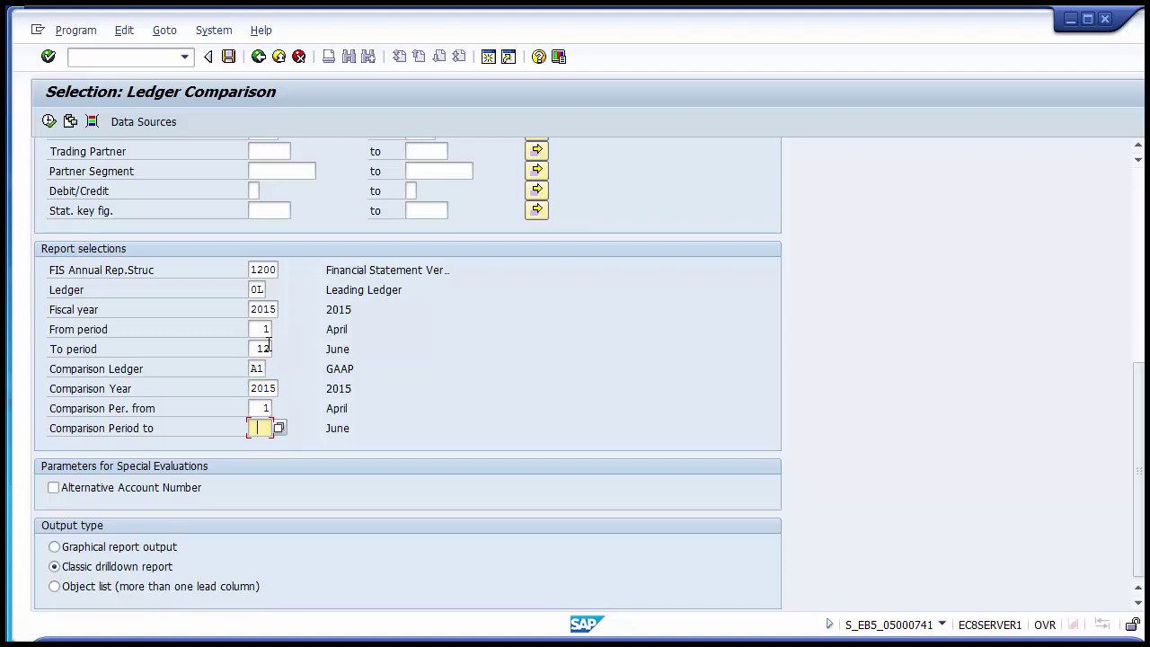
{"action": "type", "text": "12"}
{"action": "key", "text": "Return"}
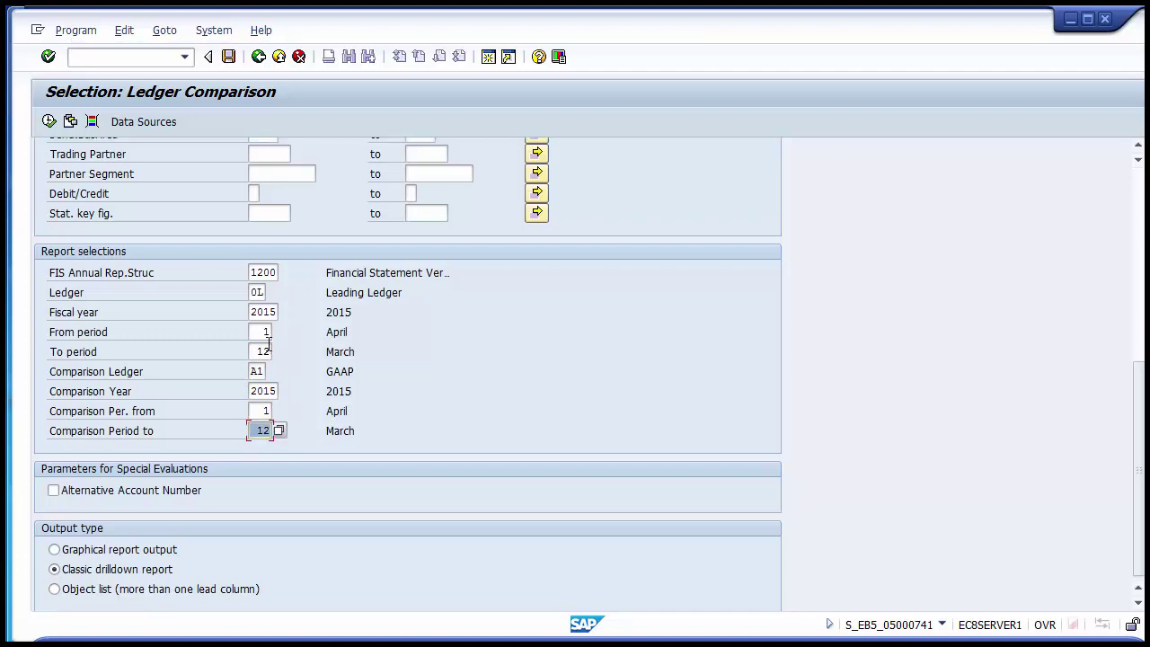
Change the comparison ledger to A2, the IFRS Accounting Standard ledger, and execute the report.
{"action": "left_click", "coordinate": [257, 371]}
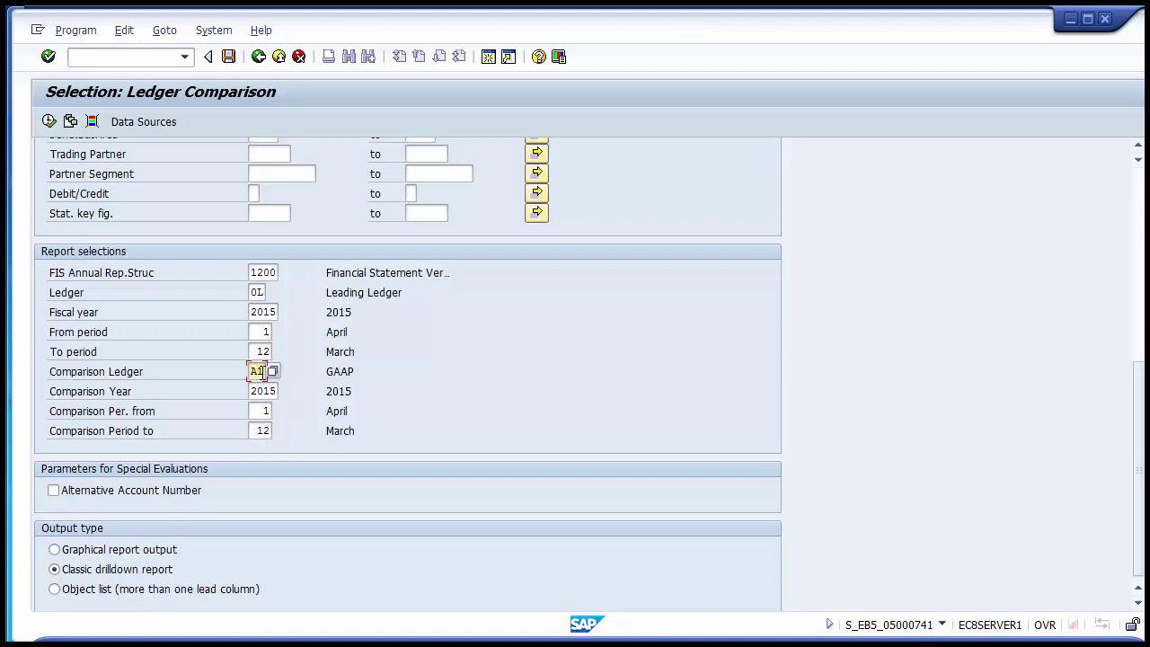
{"action": "type", "text": "2"}
{"action": "key", "text": "Return"}
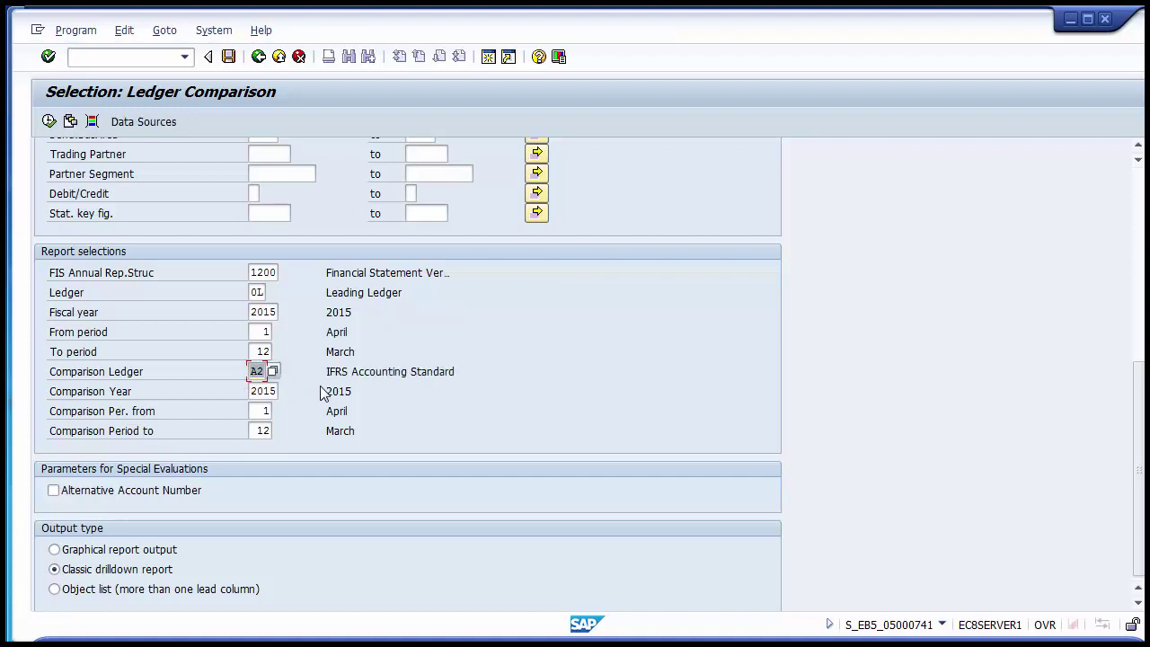
{"action": "left_click_drag", "start_coordinate": [328, 369], "coordinate": [452, 378]}
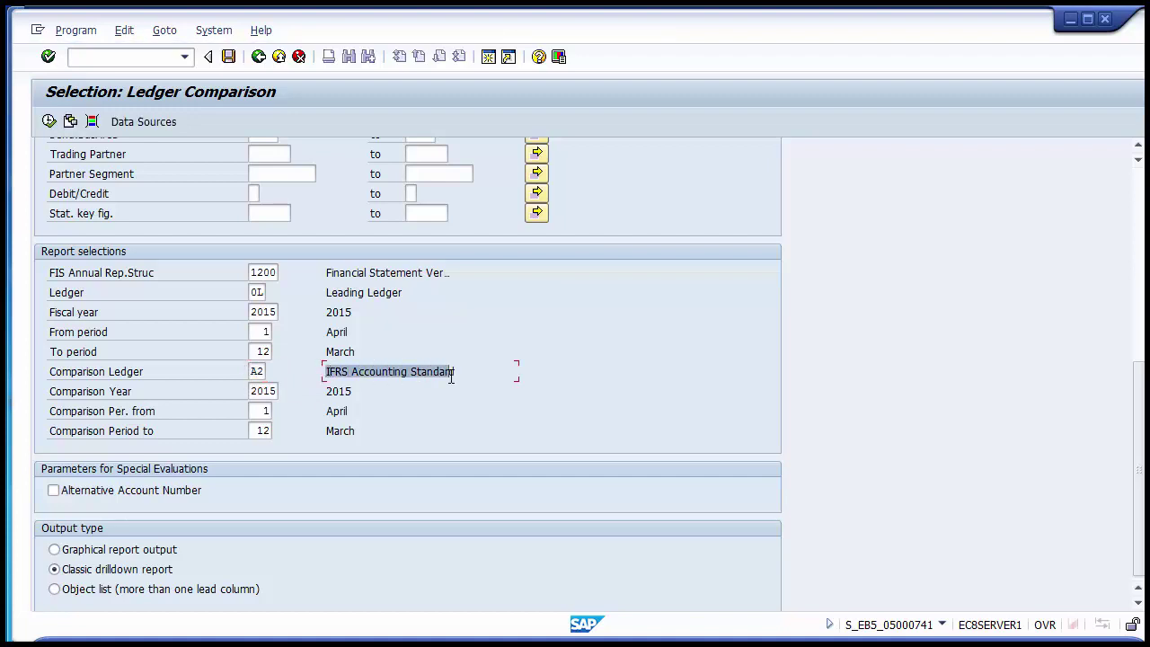
{"action": "left_click", "coordinate": [366, 329]}
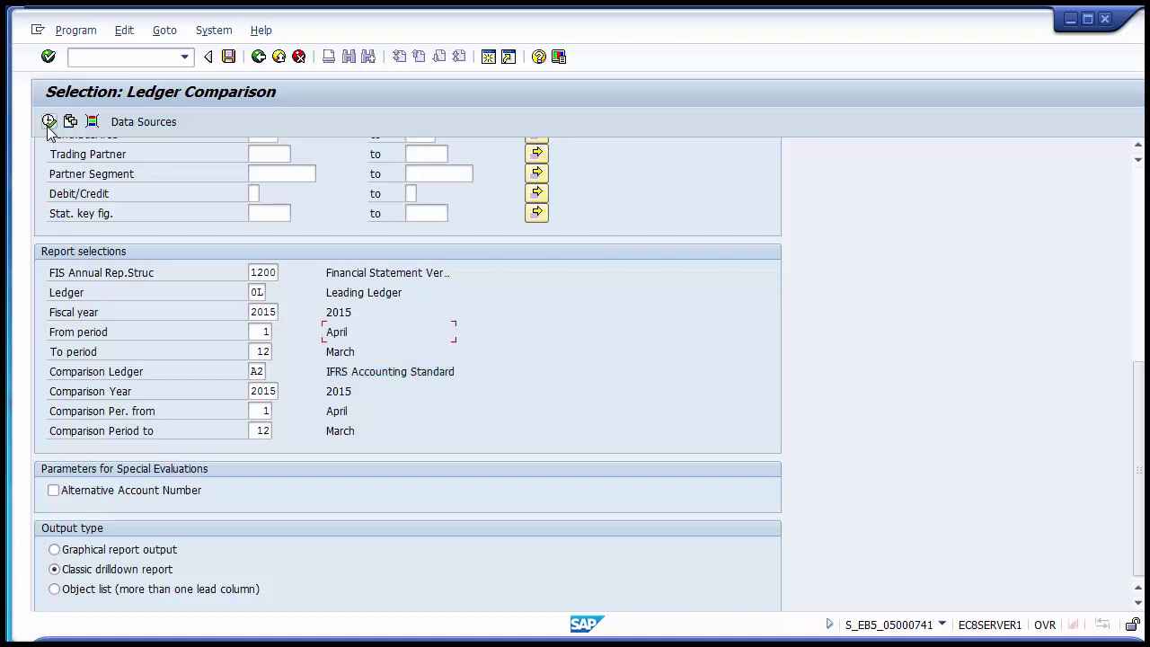
{"action": "left_click", "coordinate": [48, 123]}
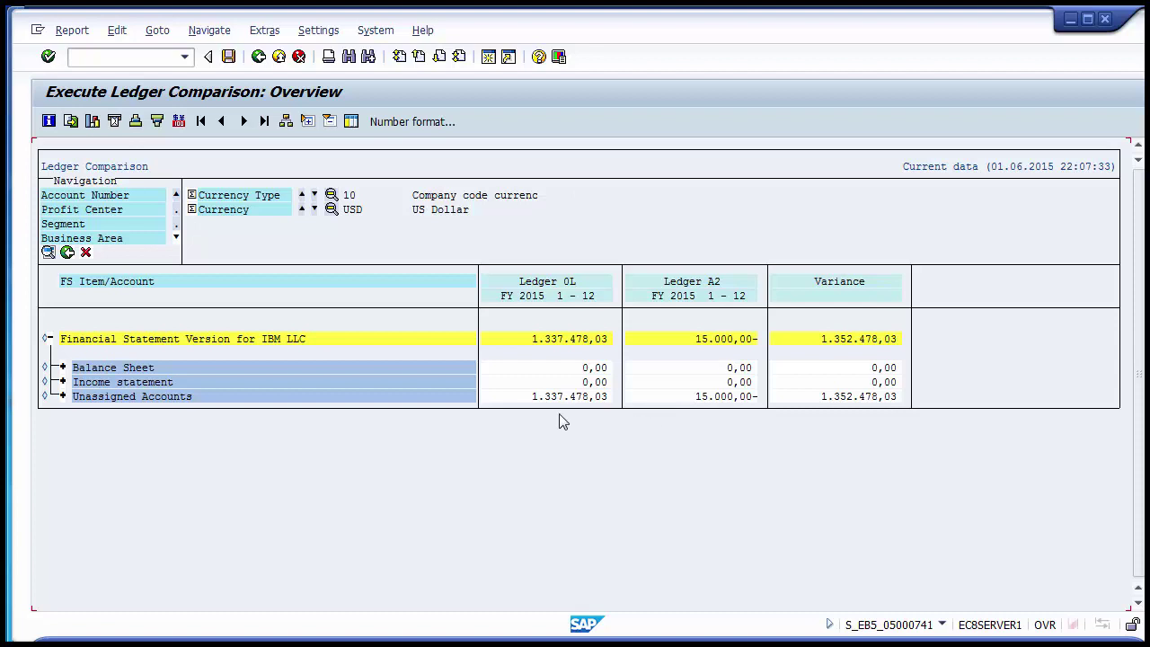
Expand the Balance Sheet and Income statement nodes to compare ledgers 0L and A2, and exit the report to SAP Easy Access.
{"action": "left_click", "coordinate": [62, 368]}
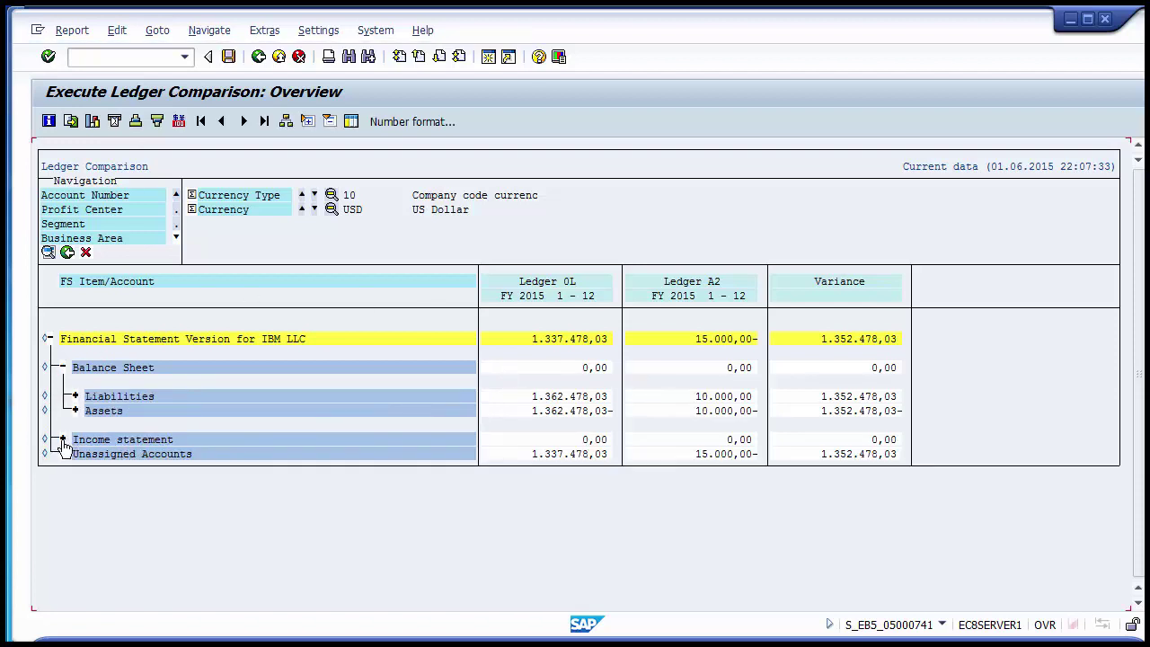
{"action": "left_click", "coordinate": [62, 440]}
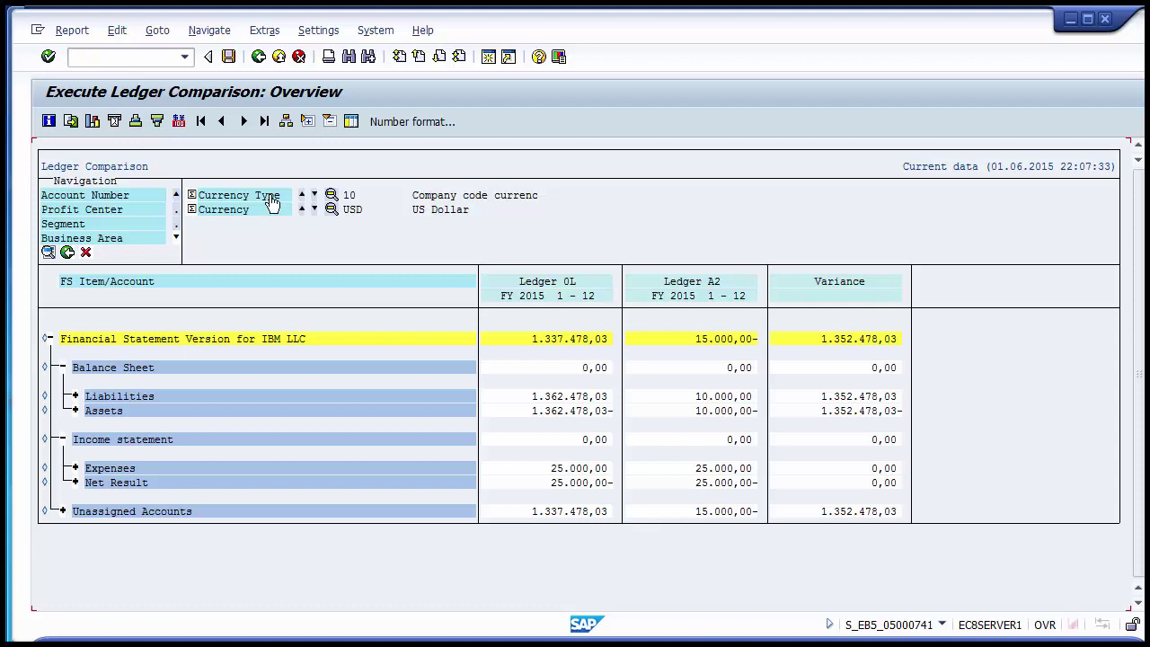
{"action": "left_click", "coordinate": [273, 56]}
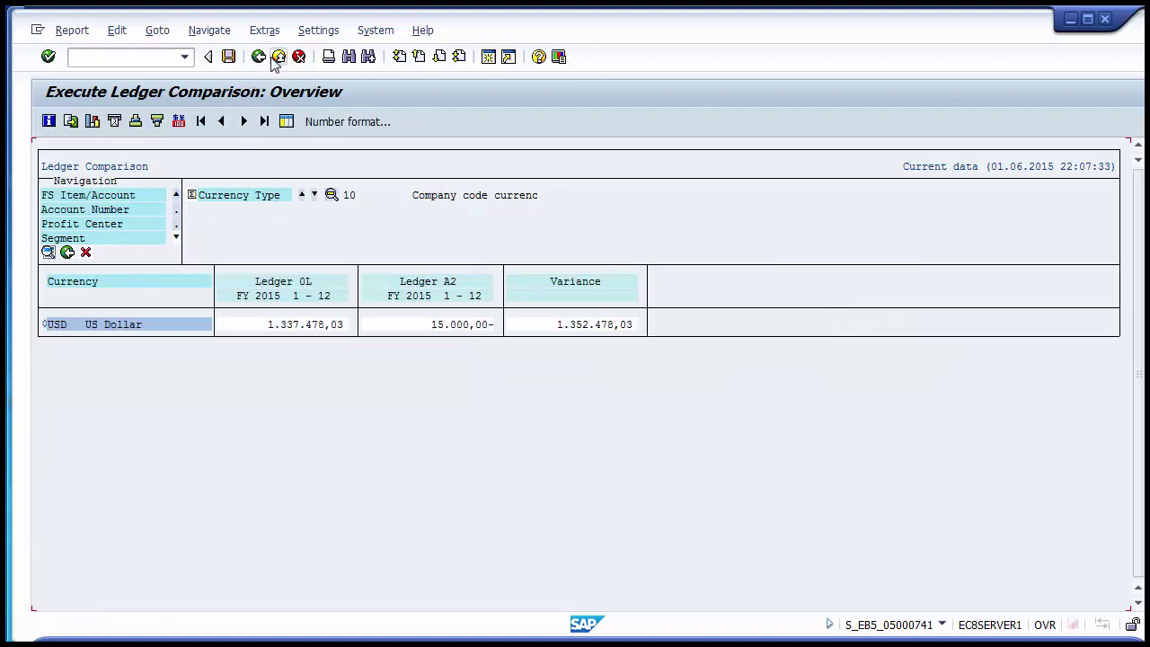
{"action": "left_click", "coordinate": [275, 57]}
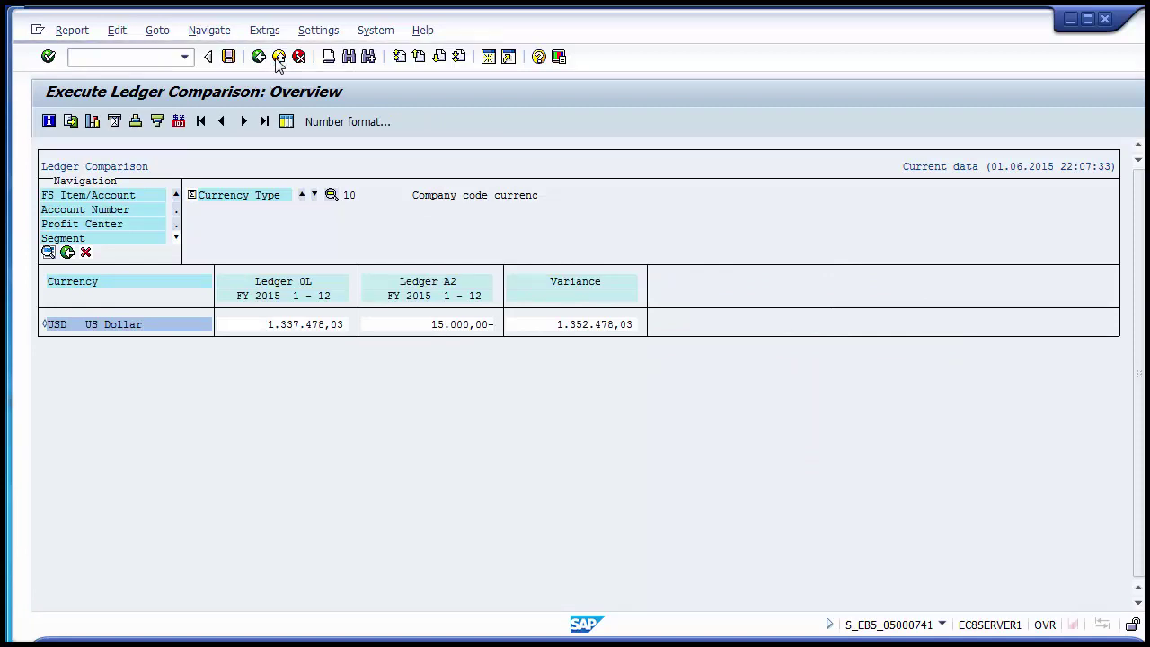
{"action": "left_click", "coordinate": [337, 326]}
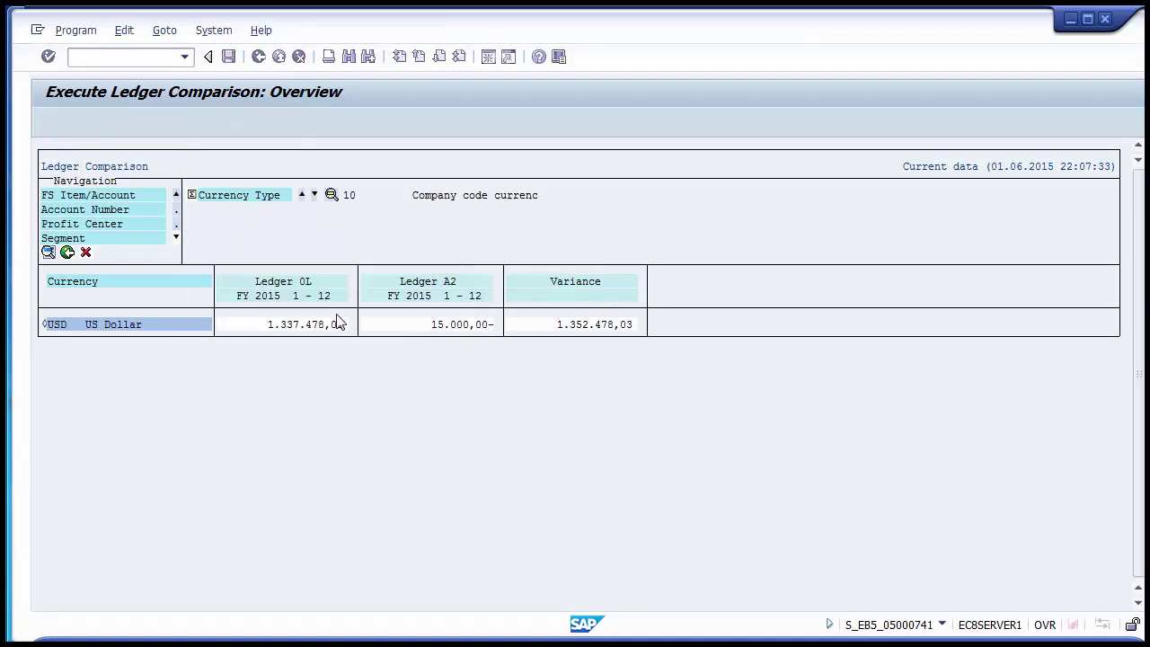
{"action": "left_click", "coordinate": [279, 56]}
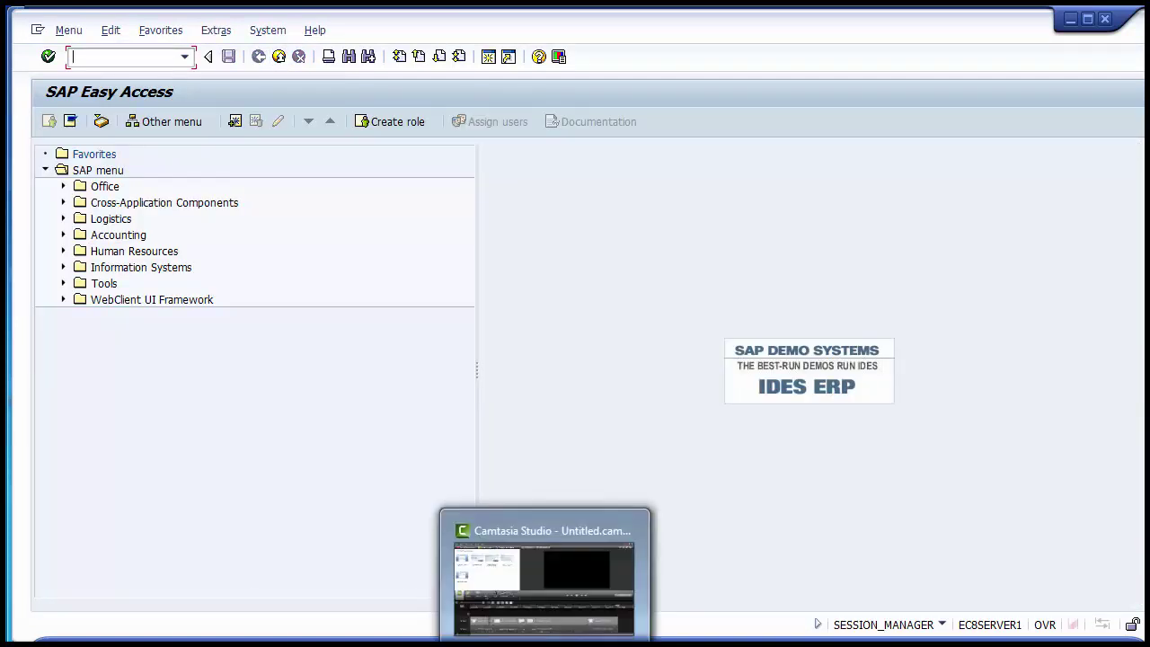
Switch to the New GL Reports slide in PowerPoint and copy the Receivables: Segment transaction code S_PCO_36000218.
{"action": "left_click", "coordinate": [273, 470]}
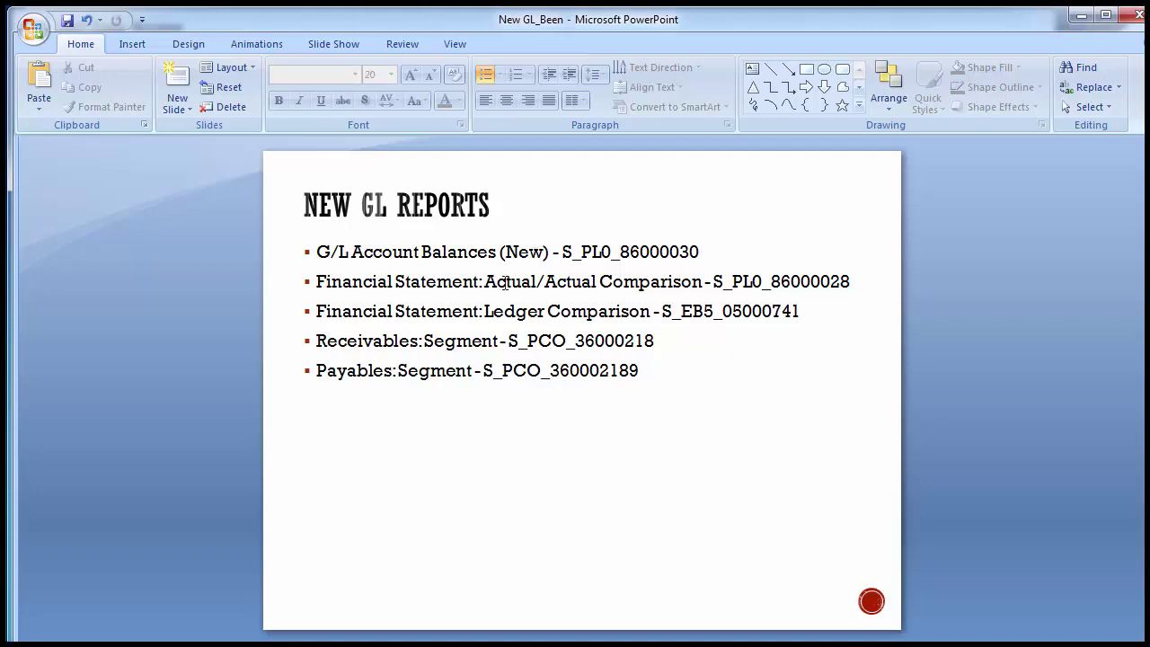
{"action": "double_click", "coordinate": [508, 341]}
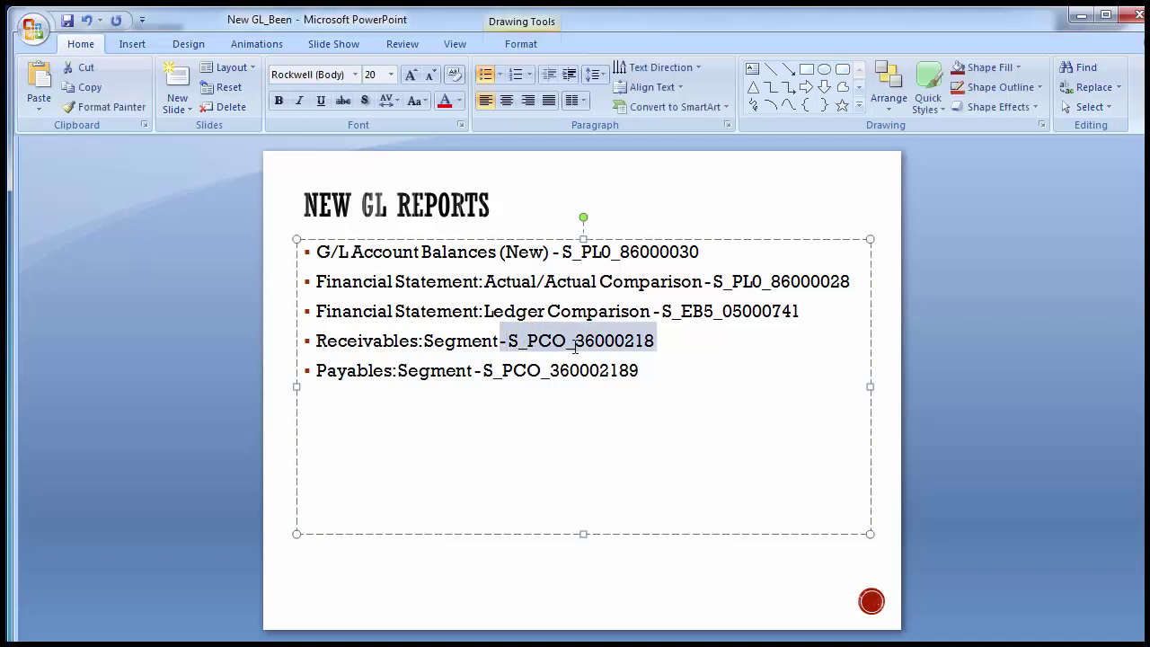
{"action": "left_click", "coordinate": [567, 349]}
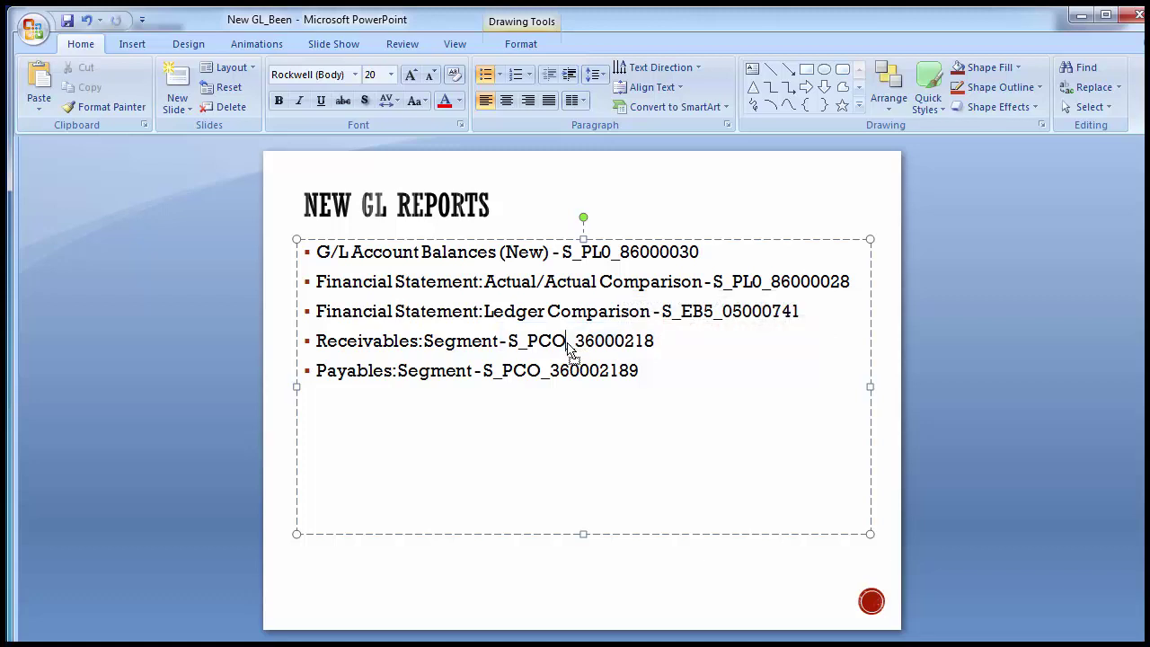
{"action": "left_click", "coordinate": [512, 349]}
{"action": "left_click_drag", "start_coordinate": [511, 349], "coordinate": [654, 352]}
{"action": "key", "text": "ctrl+c"}
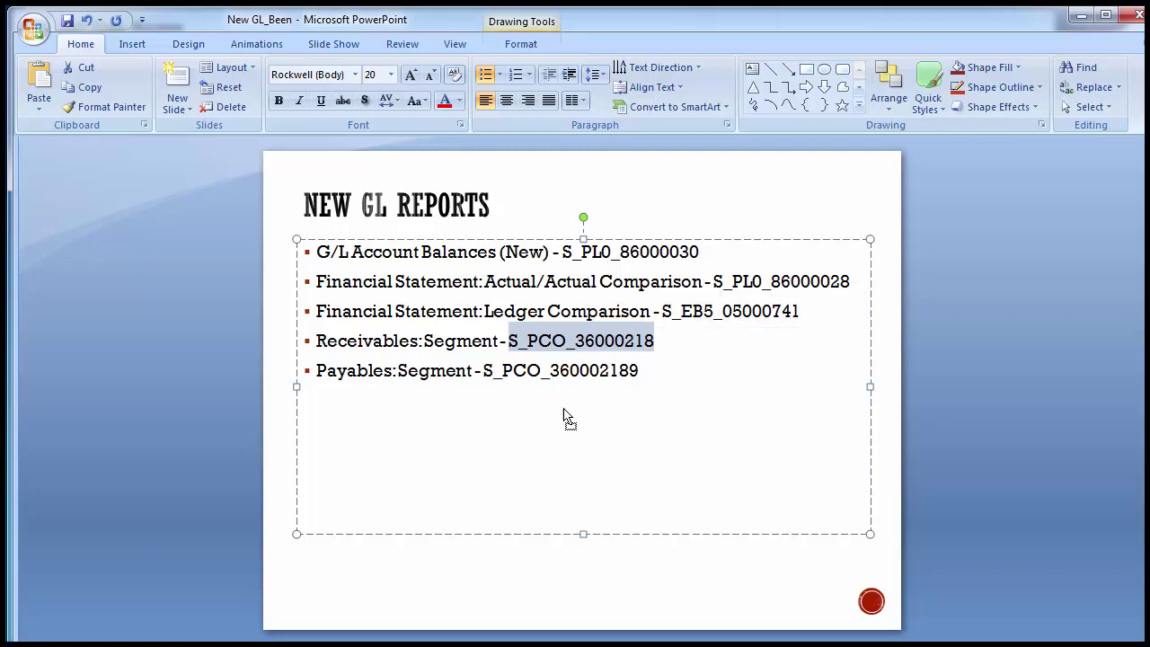
{"action": "left_click", "coordinate": [439, 399]}
{"action": "left_click", "coordinate": [232, 332]}
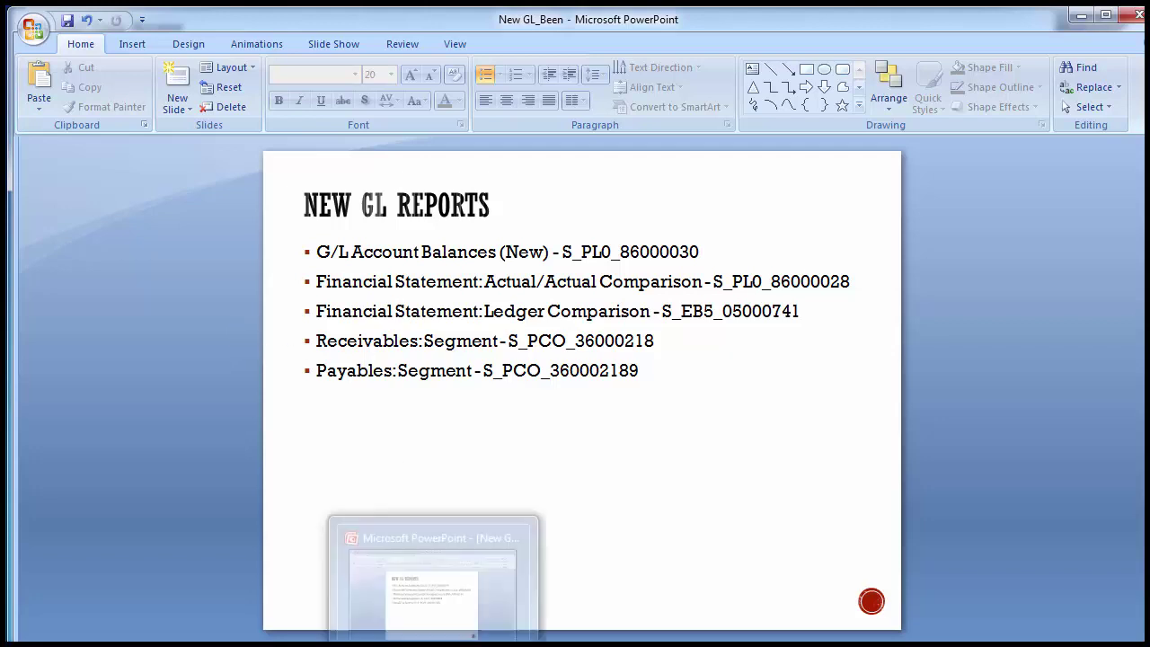
Switch back to SAP, run transaction S_PCO_36000218 from the clipboard and import the report definition from client 000.
{"action": "left_click", "coordinate": [571, 593]}
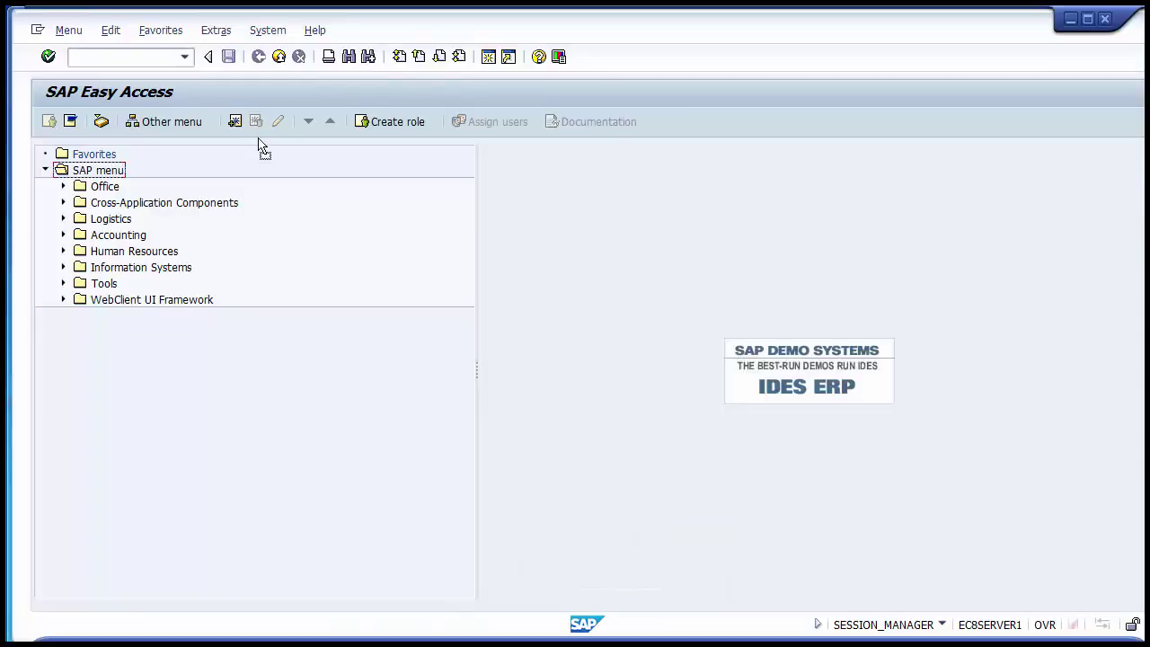
{"action": "left_click", "coordinate": [140, 59]}
{"action": "key", "text": "ctrl+v"}
{"action": "key", "text": "Return"}
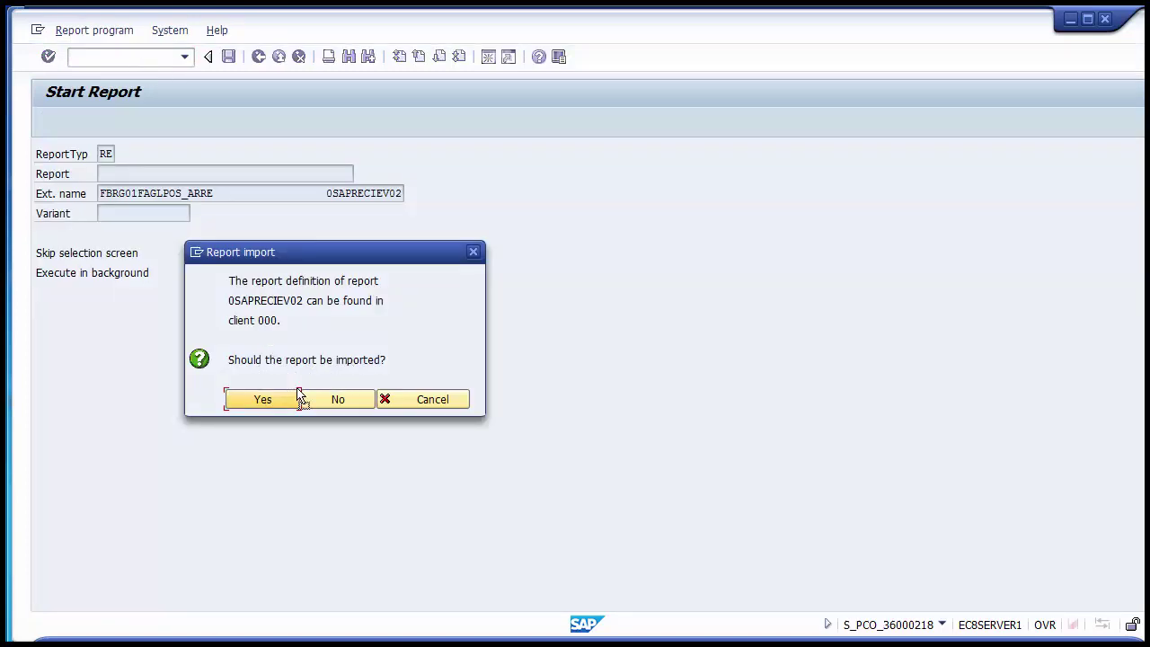
{"action": "left_click", "coordinate": [265, 399]}
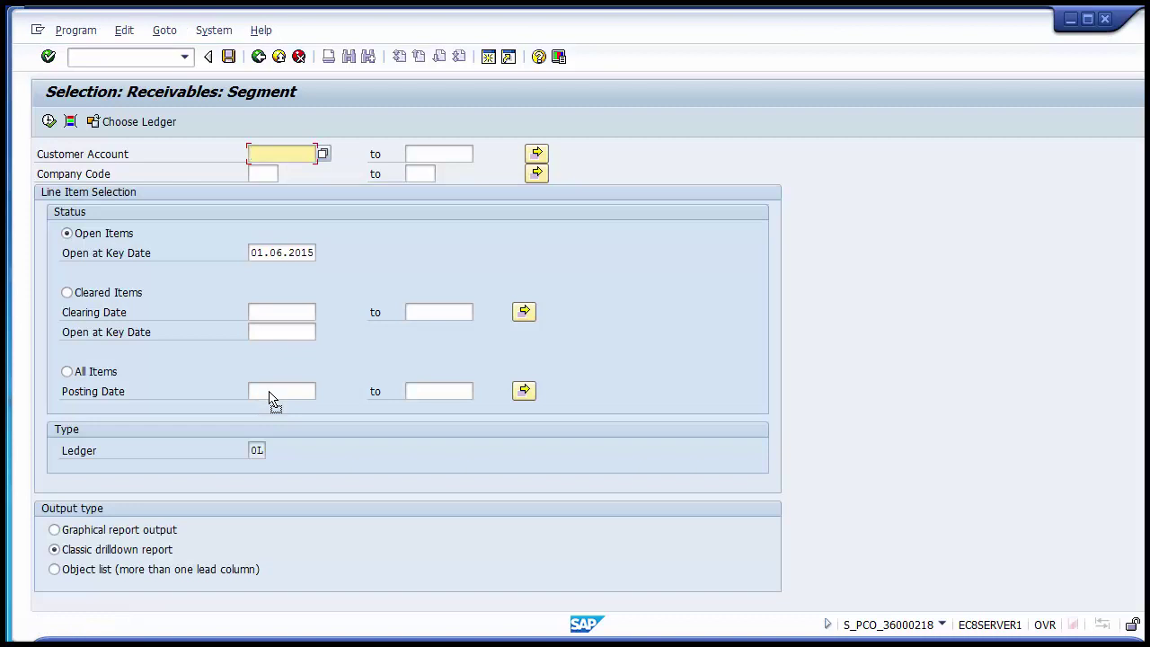
Enter company code 1200 for the Receivables: Segment report and confirm 0L as its ledger.
{"action": "left_click", "coordinate": [263, 178]}
{"action": "type", "text": "1200"}
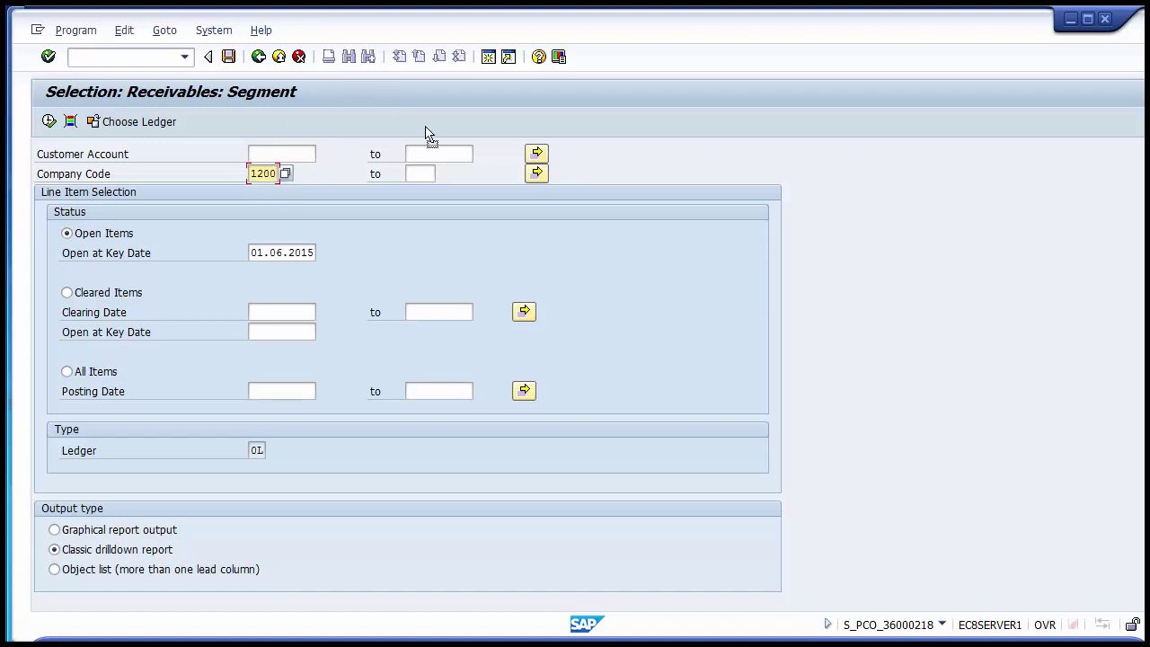
{"action": "left_click", "coordinate": [114, 130]}
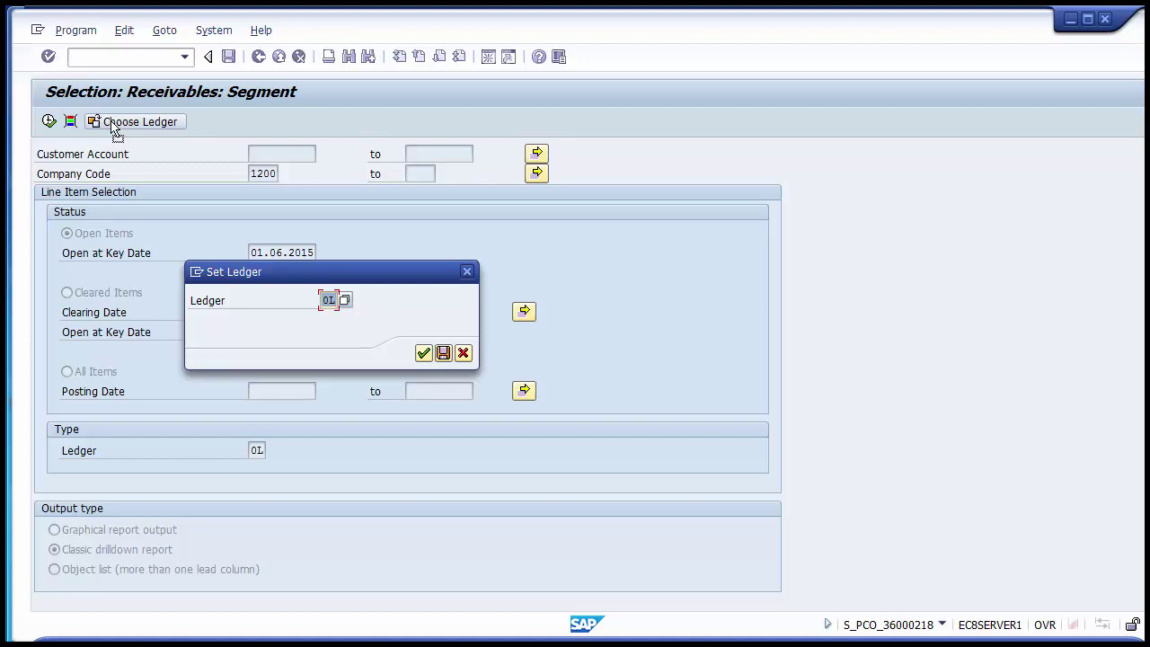
{"action": "left_click", "coordinate": [421, 358]}
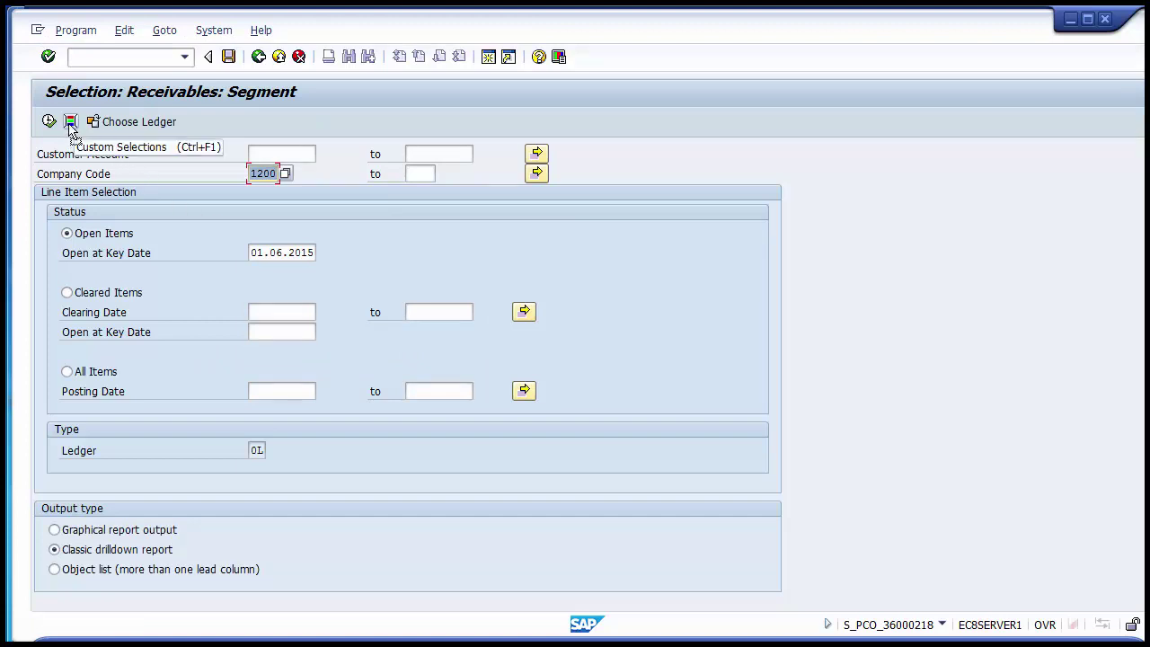
Add Profit Center from the General Ledger Line Items to the custom selections, set it to 11000 and save the selection.
{"action": "left_click", "coordinate": [71, 124]}
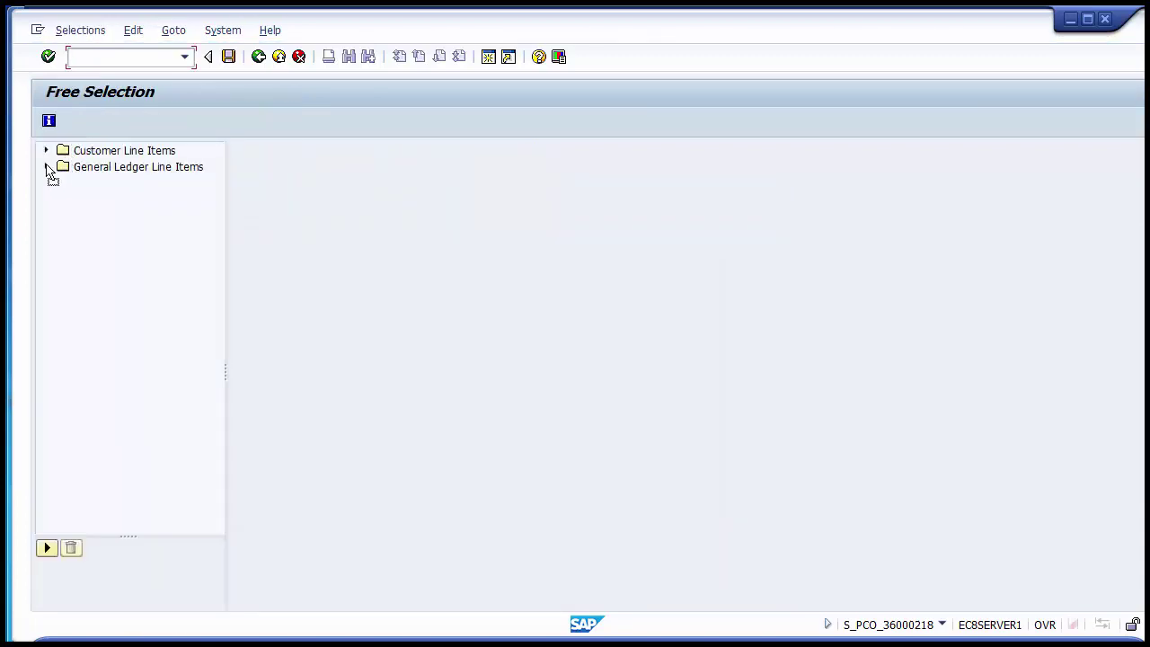
{"action": "left_click", "coordinate": [47, 167]}
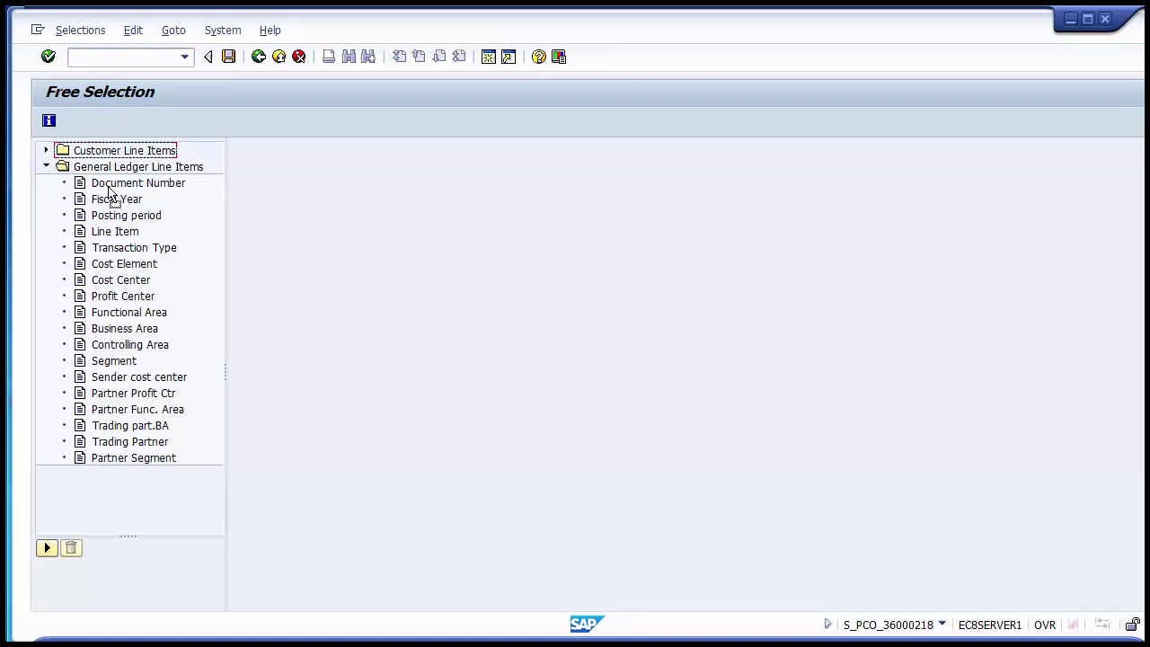
{"action": "left_click", "coordinate": [120, 297]}
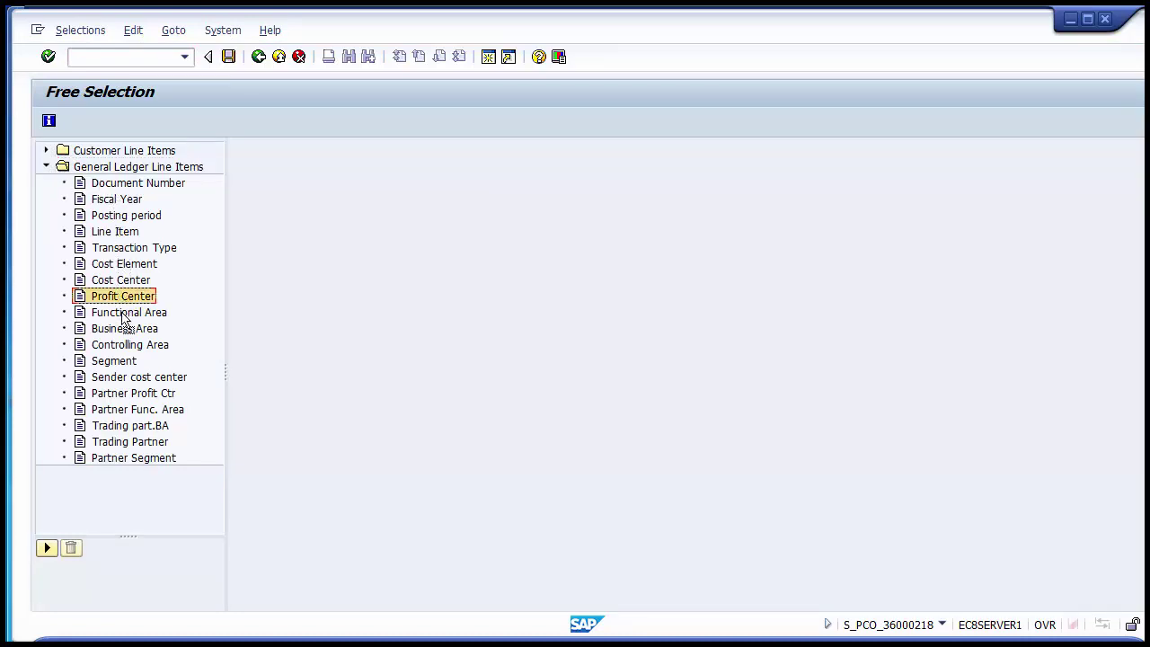
{"action": "left_click", "coordinate": [125, 331]}
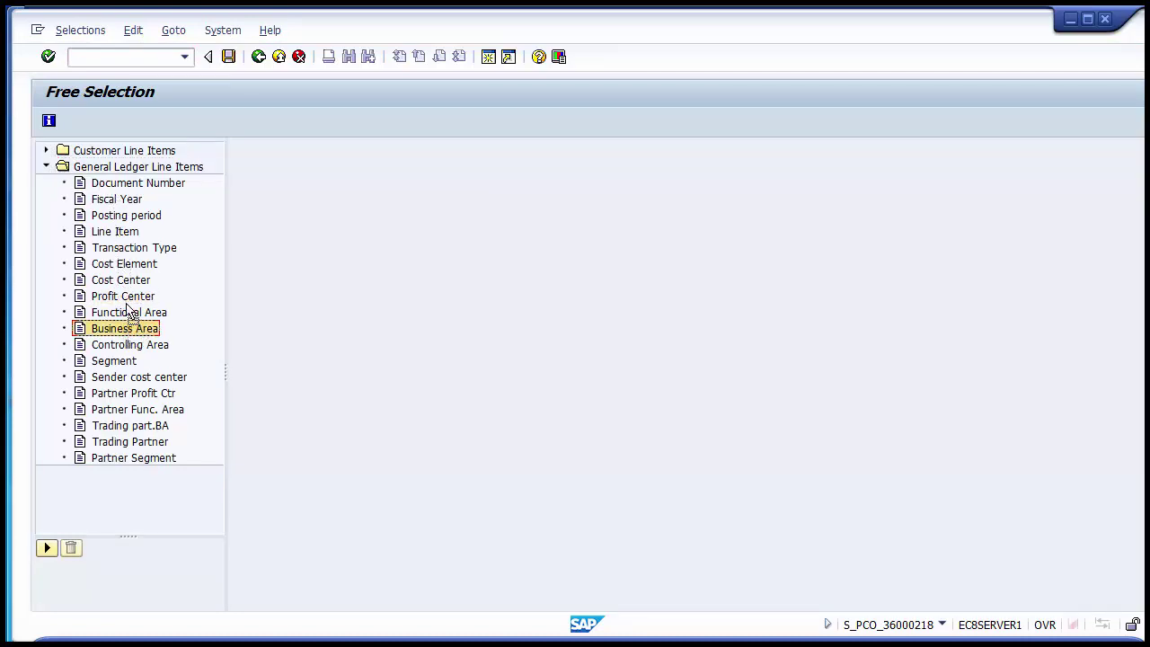
{"action": "left_click", "coordinate": [122, 300]}
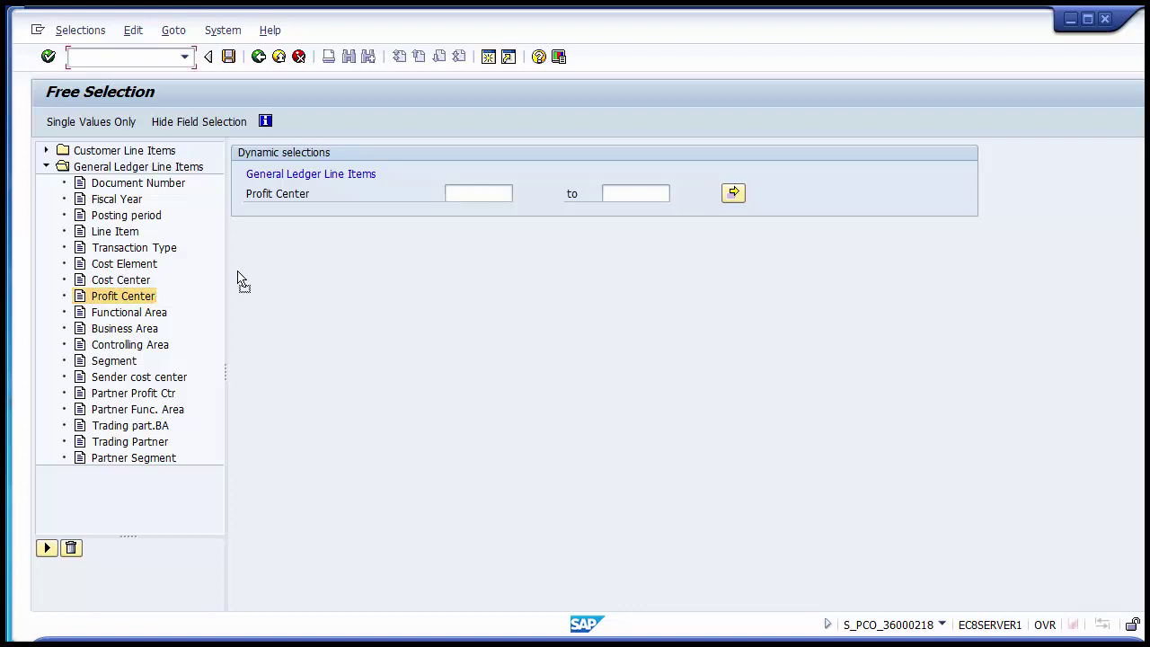
{"action": "left_click", "coordinate": [500, 197]}
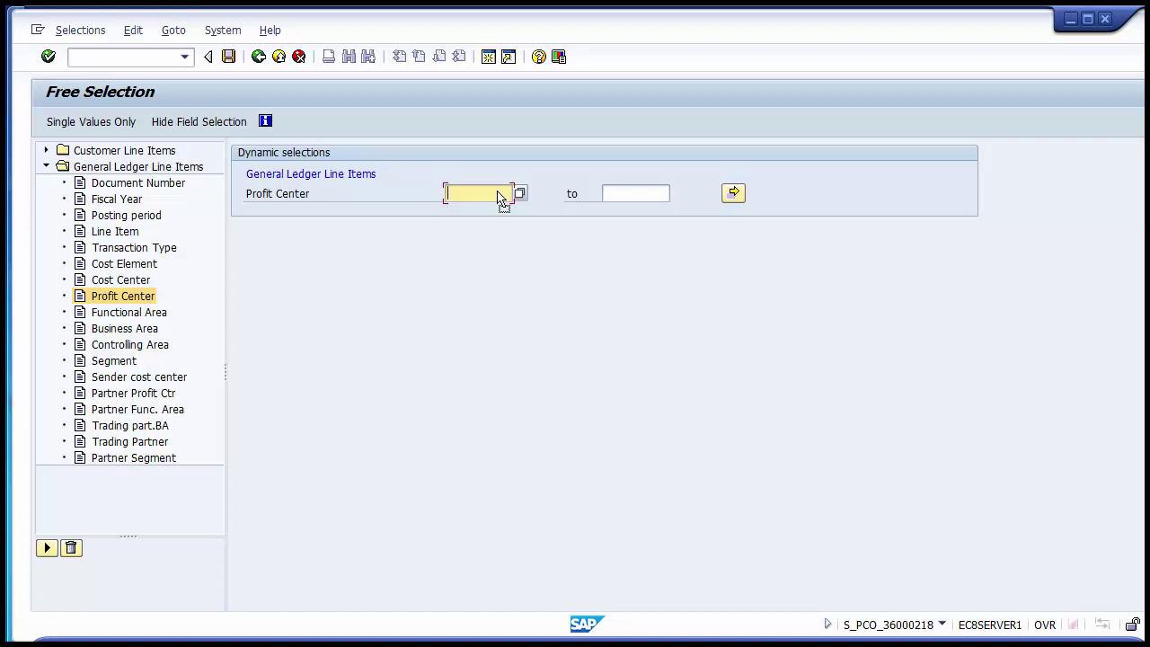
{"action": "type", "text": "11000"}
{"action": "left_click", "coordinate": [229, 59]}
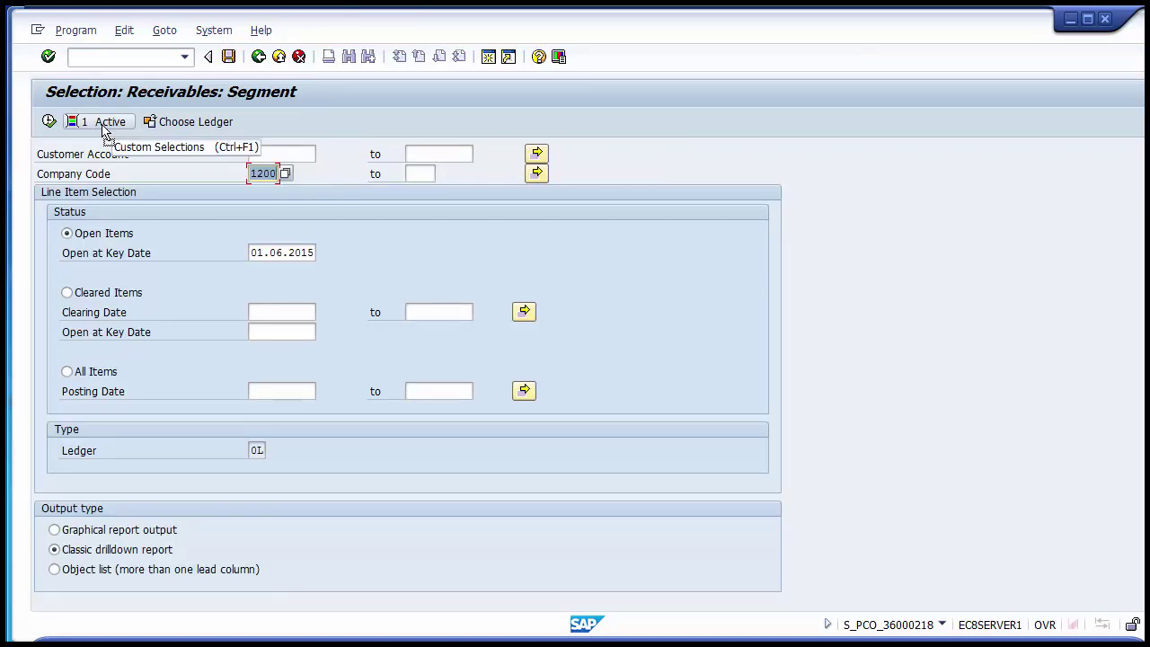
{"action": "left_click", "coordinate": [274, 159]}
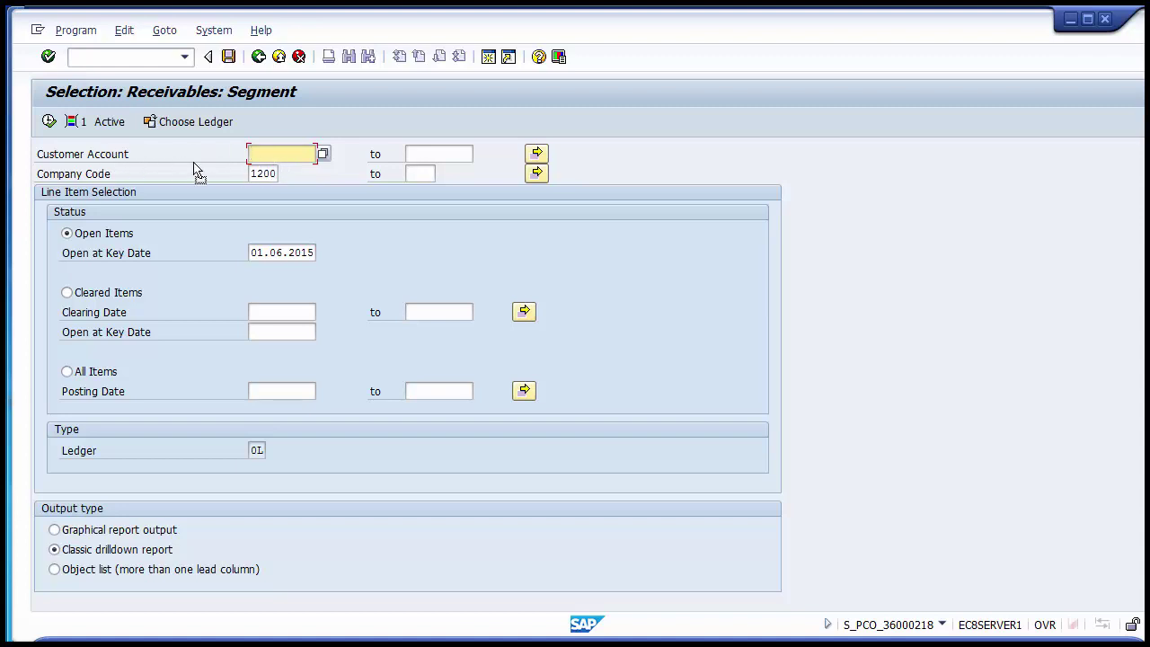
Try to run the Receivables: Segment report with the saved selection, dismiss the message and end the session's transaction with /n.
{"action": "left_click", "coordinate": [50, 123]}
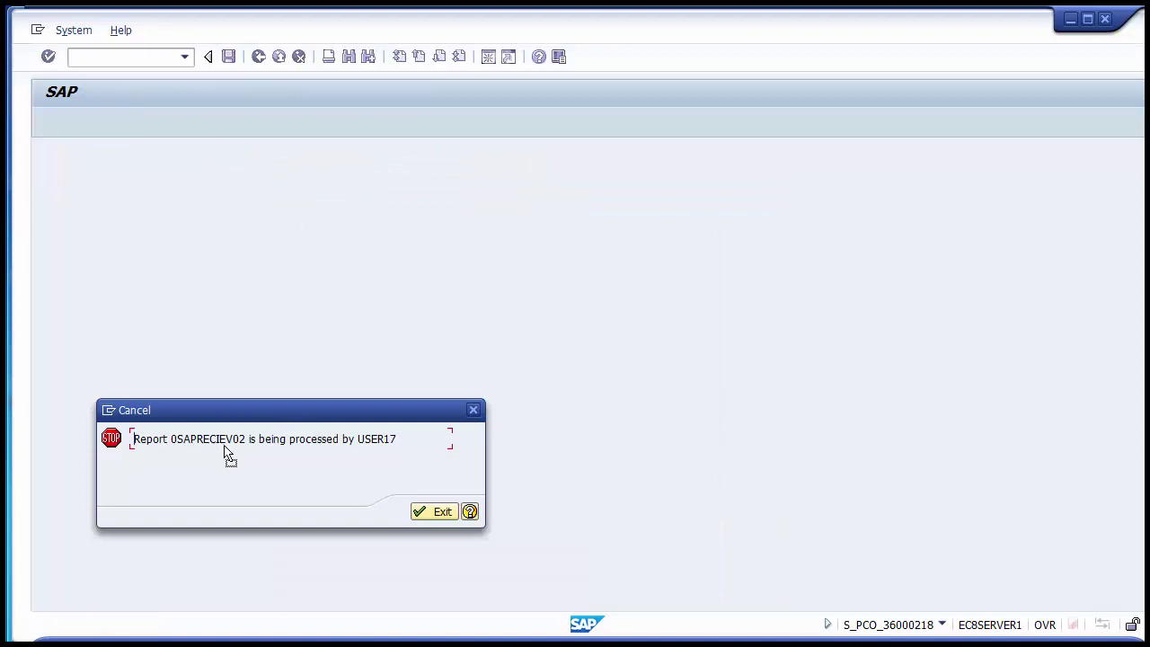
{"action": "left_click", "coordinate": [435, 515]}
{"action": "left_click", "coordinate": [157, 60]}
{"action": "type", "text": "/n"}
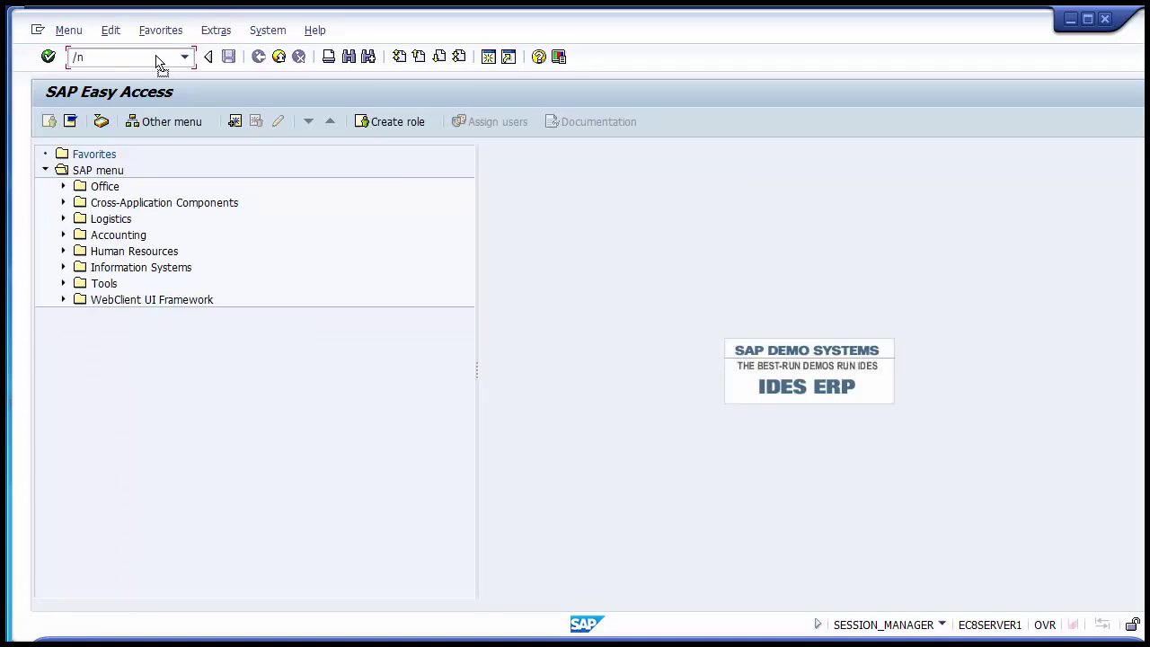
{"action": "key", "text": "Return"}
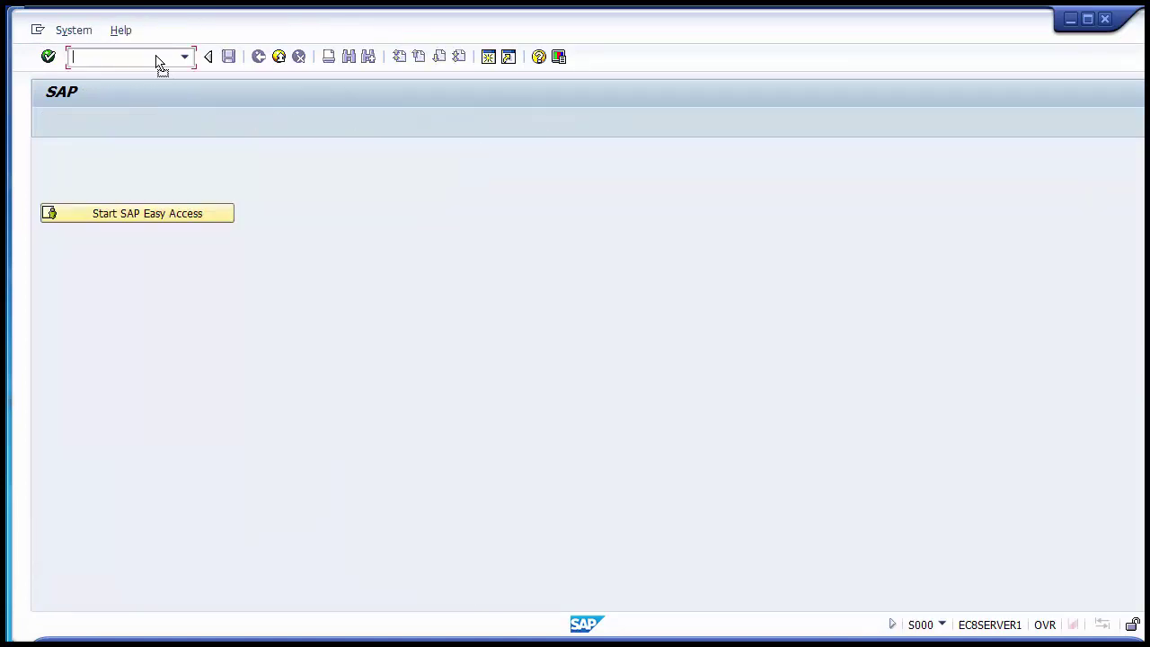
Start transaction S_PCO_36000218 and run the Receivables: Segment report for company code 1200.
{"action": "type", "text": "S_PCO_36000219"}
{"action": "key", "text": "Return"}
{"action": "key", "text": "Tab"}
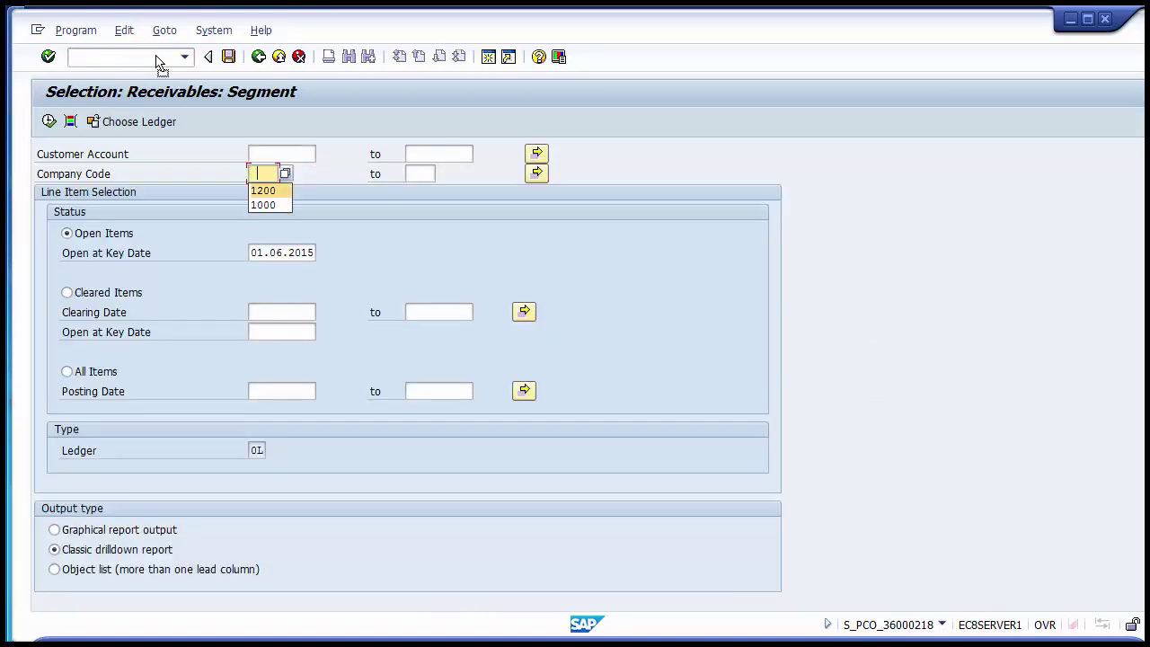
{"action": "key", "text": "Return"}
{"action": "left_click", "coordinate": [48, 121]}
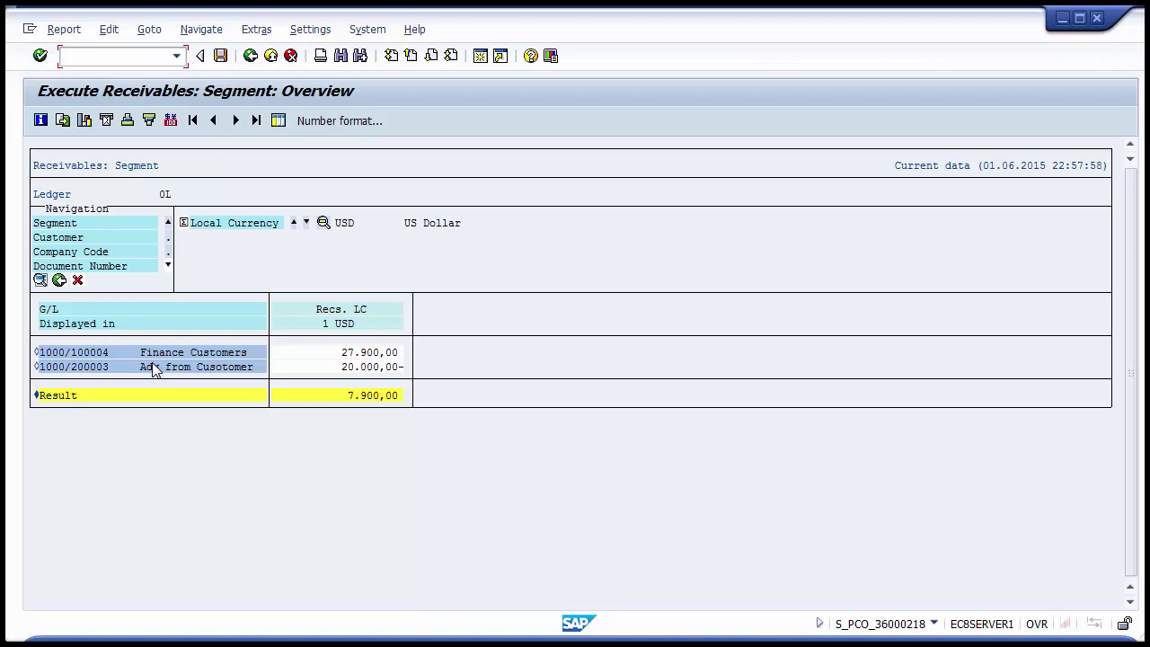
Break down G/L account 1000/100004 Finance Customers by Customer, leaving the hotspot help notice on the way.
{"action": "left_click", "coordinate": [39, 358]}
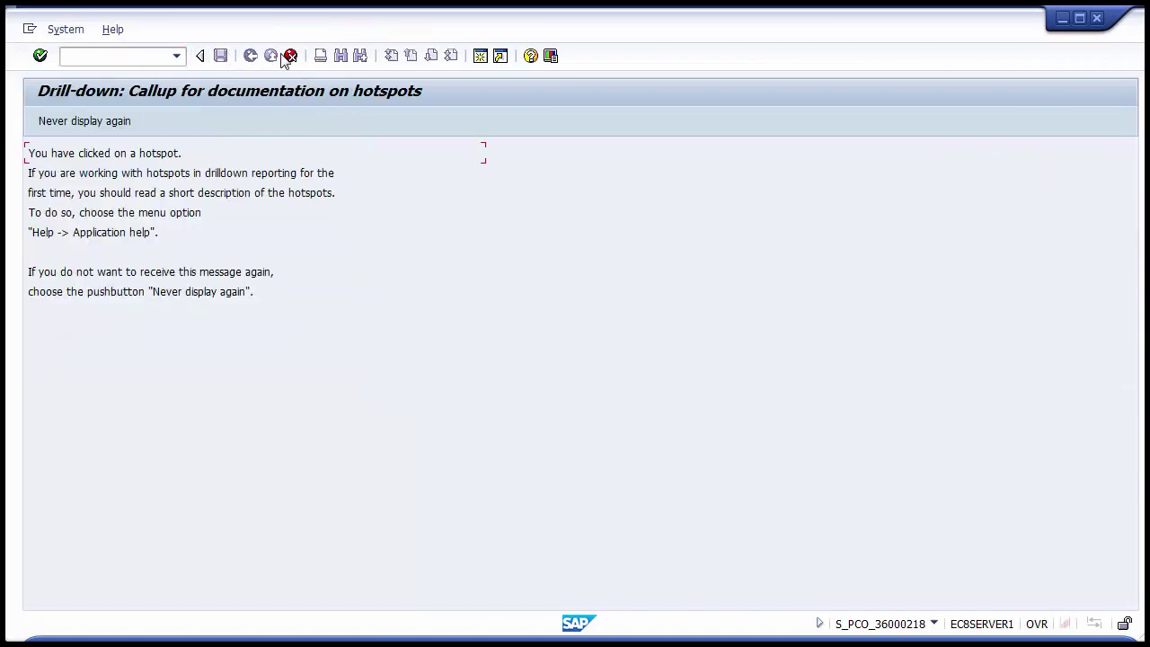
{"action": "left_click", "coordinate": [289, 57]}
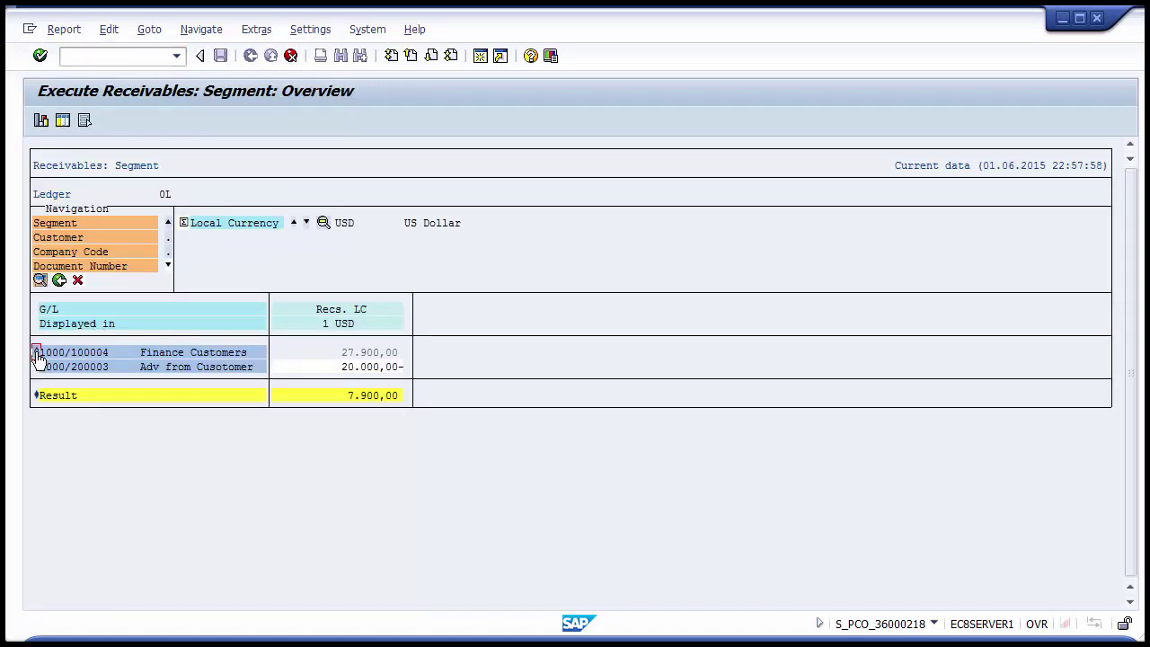
{"action": "left_click", "coordinate": [38, 358]}
{"action": "left_click", "coordinate": [42, 239]}
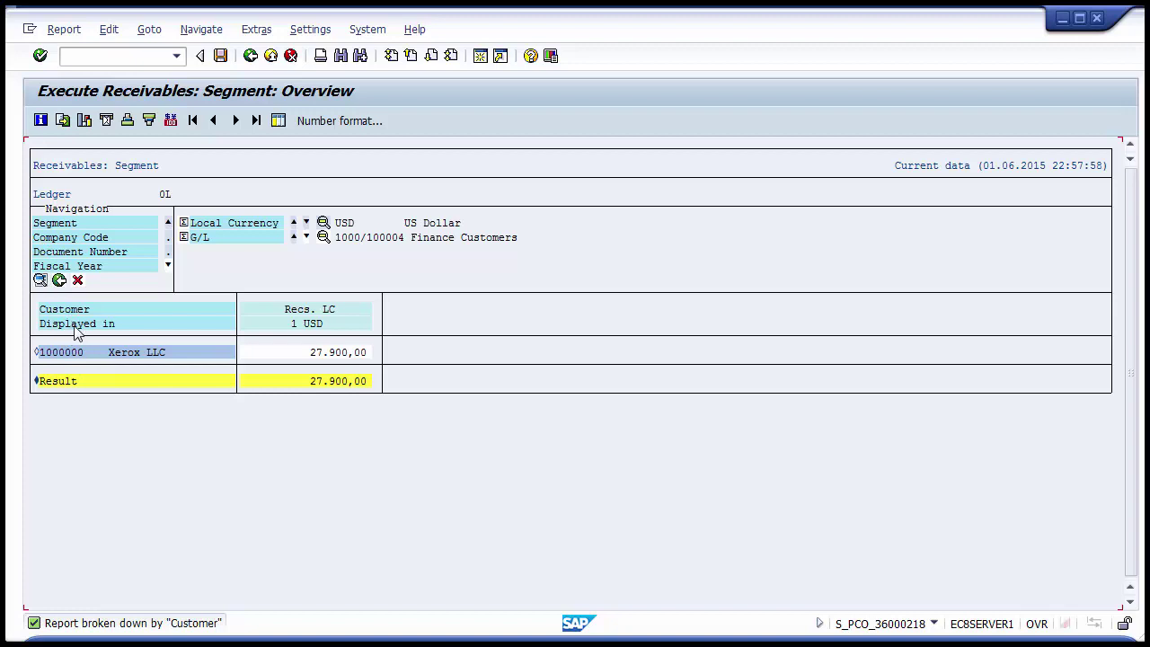
Keep the current Windows color scheme without showing the message again and return to the report's G/L account overview.
{"action": "left_click", "coordinate": [369, 241]}
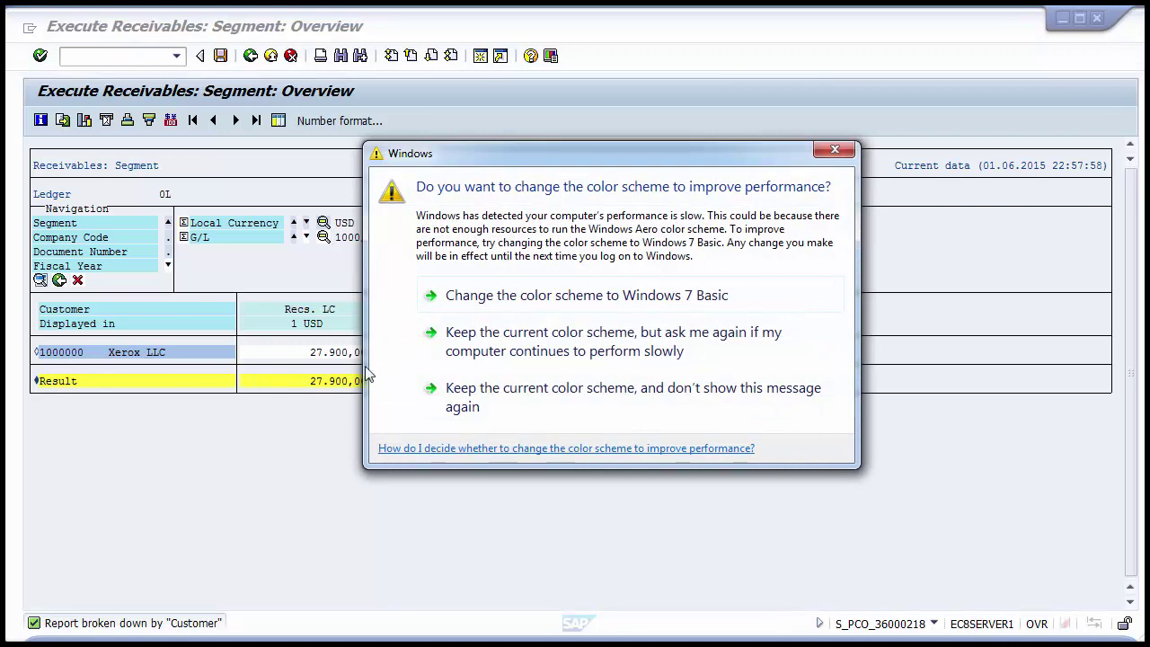
{"action": "left_click", "coordinate": [465, 416]}
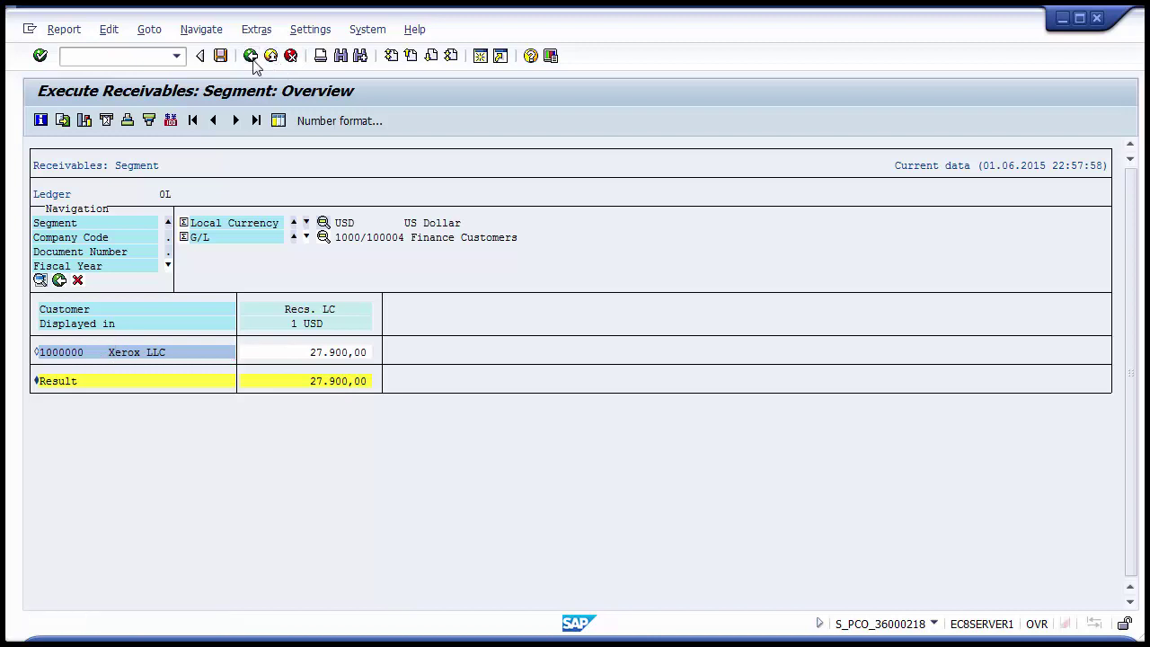
{"action": "left_click_drag", "start_coordinate": [236, 238], "coordinate": [231, 309]}
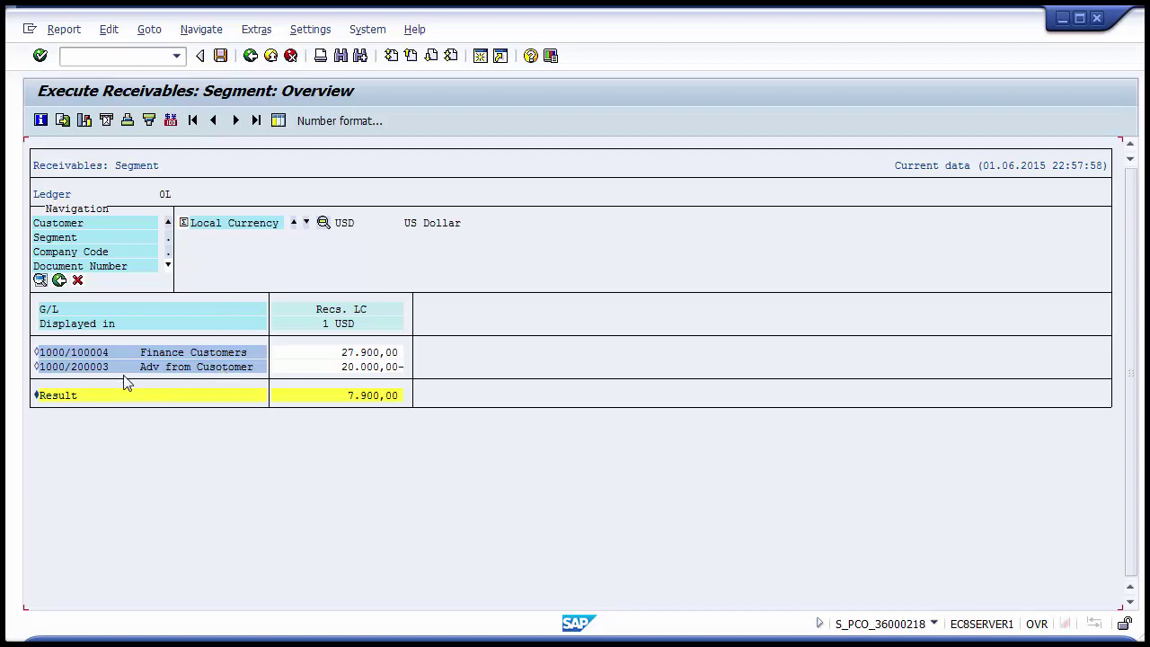
Break down G/L account 1000/200003, the customer advances, by Customer and return to the G/L account overview.
{"action": "left_click", "coordinate": [37, 368]}
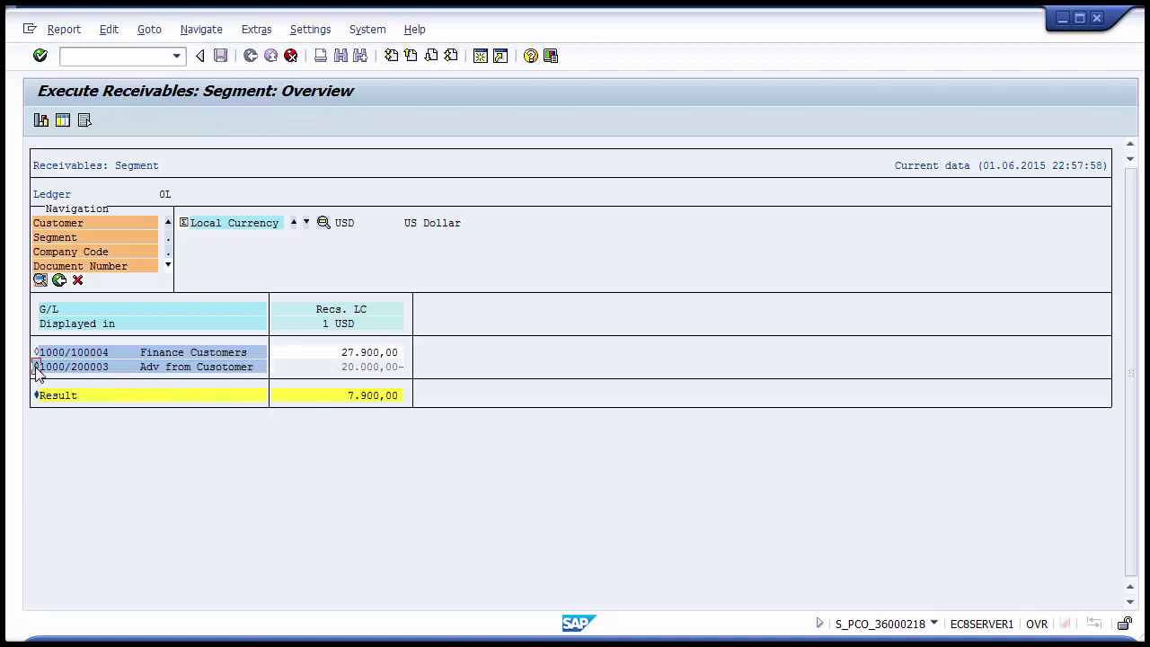
{"action": "left_click", "coordinate": [47, 228]}
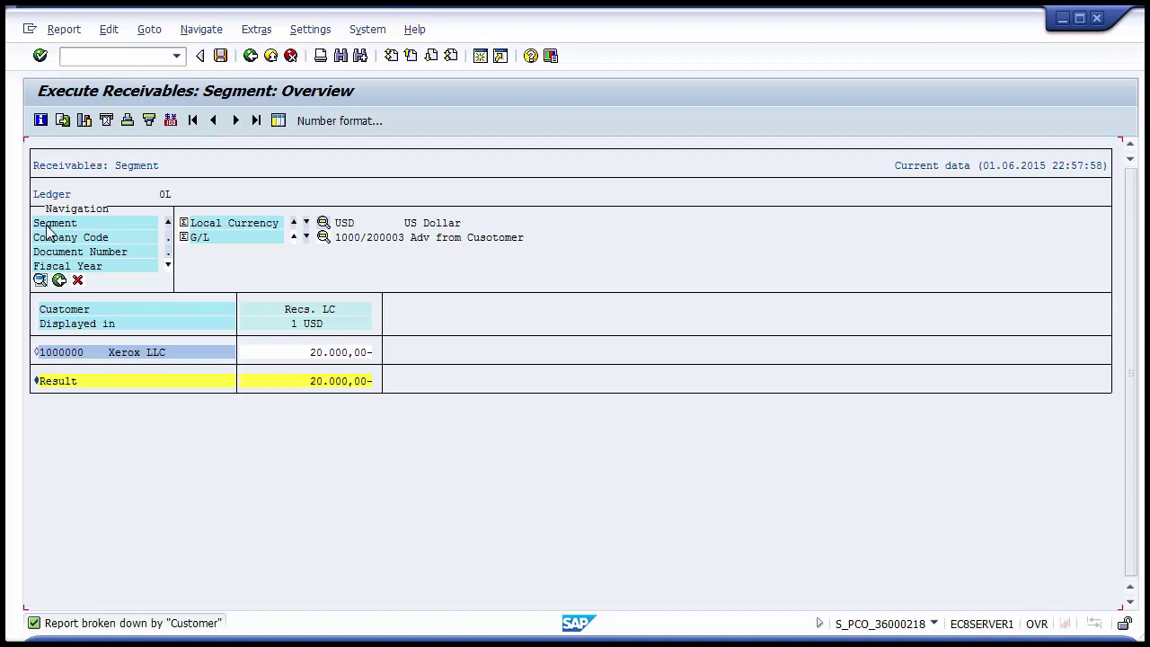
{"action": "left_click", "coordinate": [251, 58]}
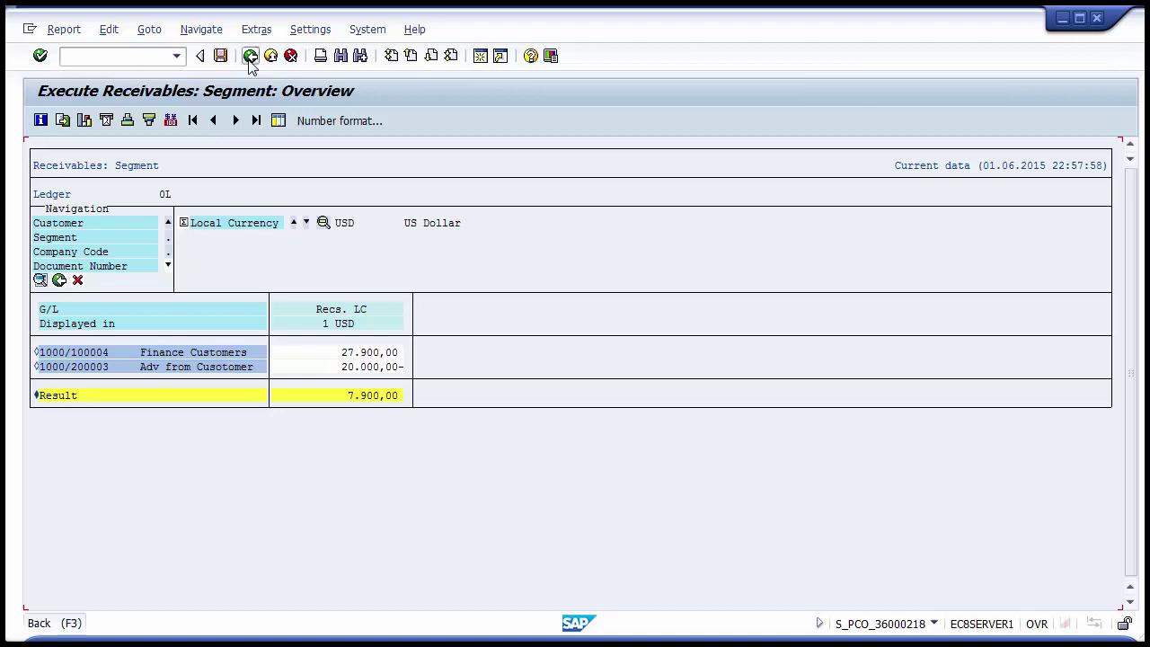
Leave the Receivables: Segment report without saving the data and return to SAP Easy Access.
{"action": "left_click", "coordinate": [250, 57]}
{"action": "left_click", "coordinate": [271, 56]}
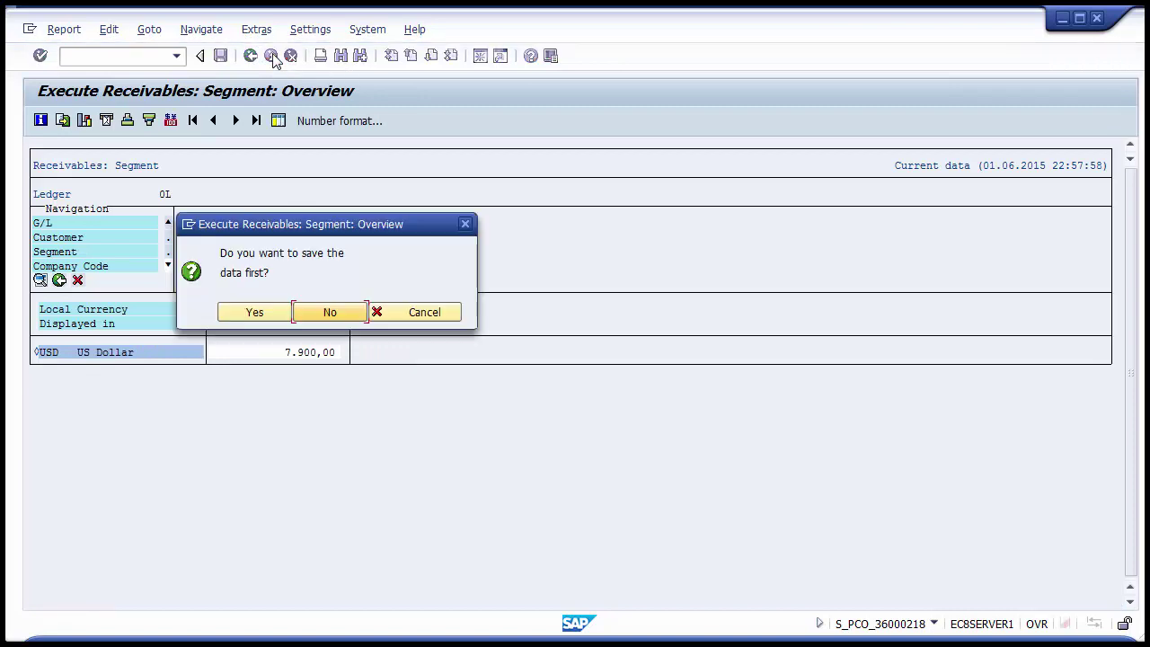
{"action": "left_click", "coordinate": [327, 312]}
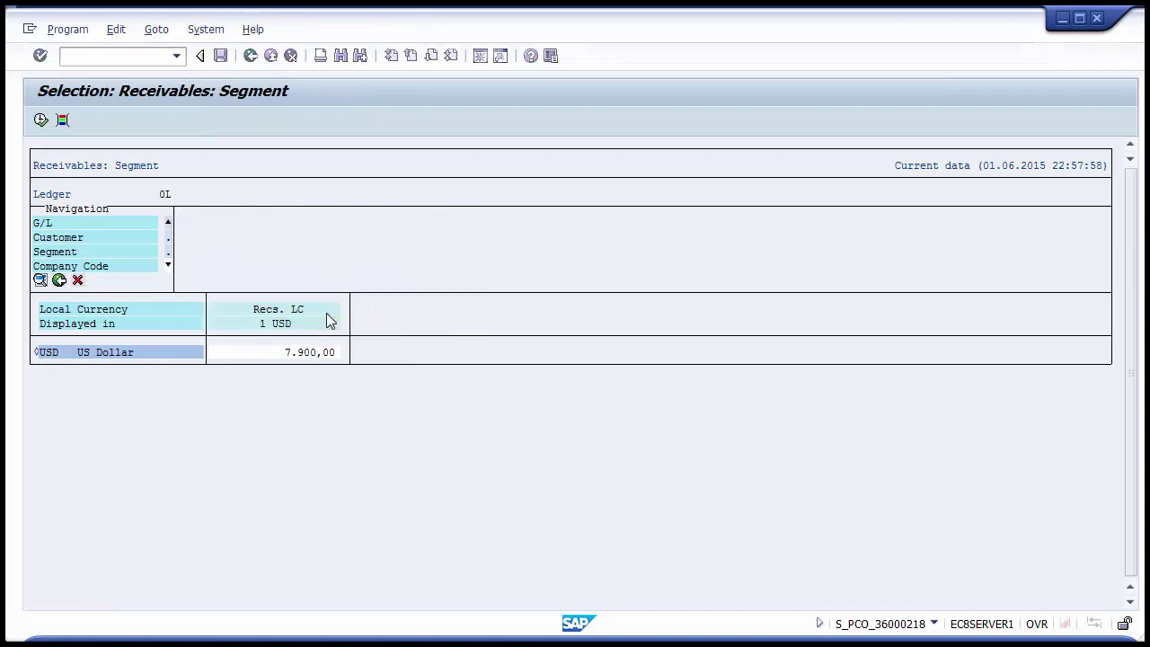
{"action": "left_click", "coordinate": [270, 56]}
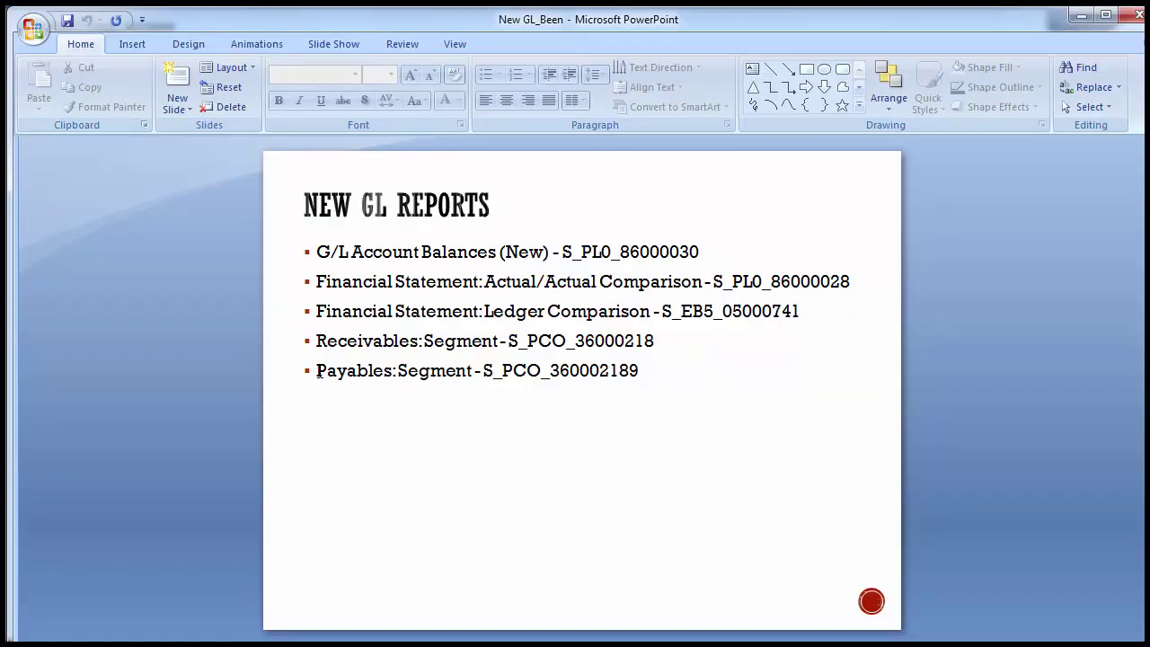
Copy the Payables: Segment transaction code S_PCO_360002189 from the slide, switch to SAP and try to run it.
{"action": "left_click_drag", "start_coordinate": [484, 372], "coordinate": [637, 378]}
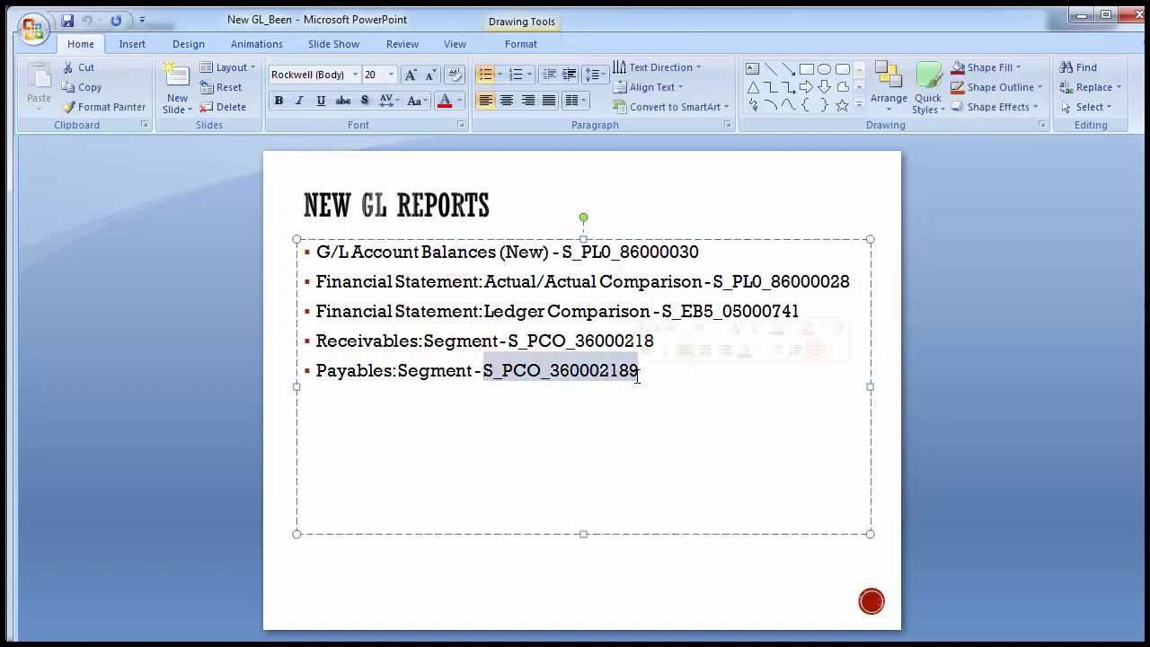
{"action": "key", "text": "ctrl+c"}
{"action": "key", "text": "alt+Tab"}
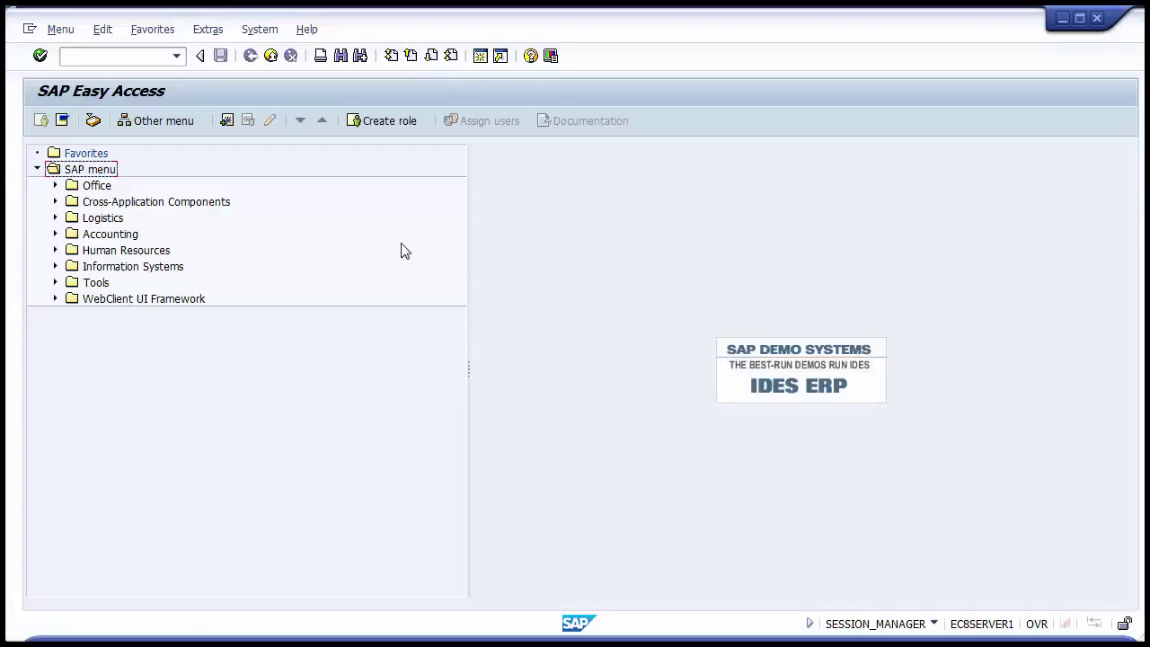
{"action": "left_click", "coordinate": [152, 56]}
{"action": "key", "text": "ctrl+v"}
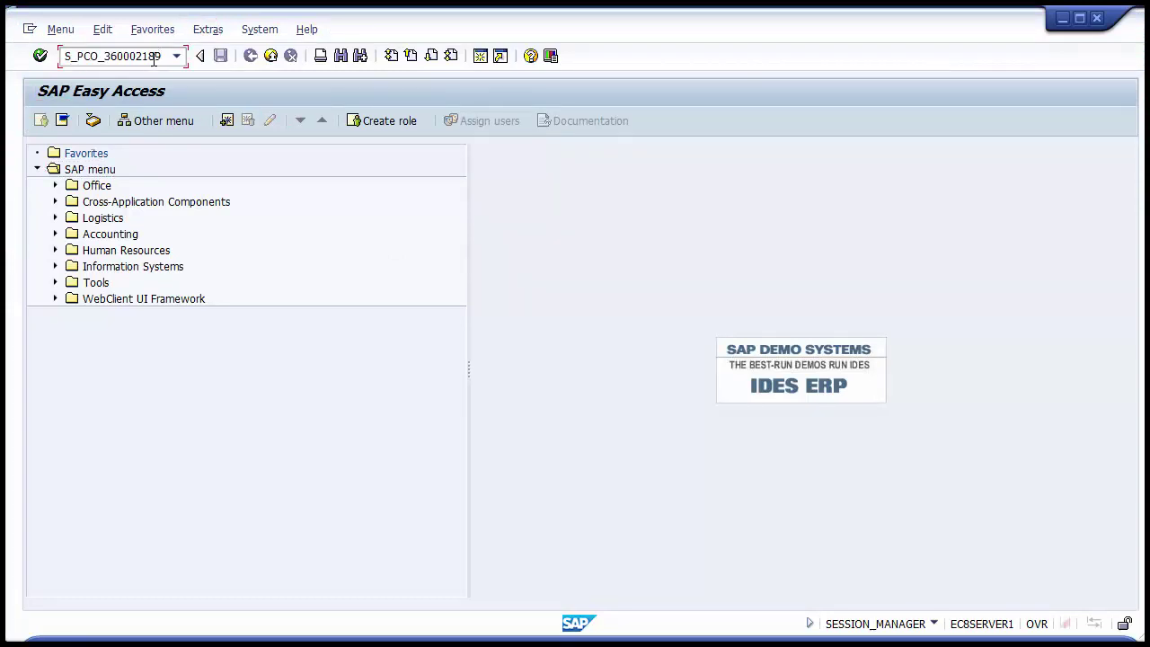
{"action": "key", "text": "Return"}
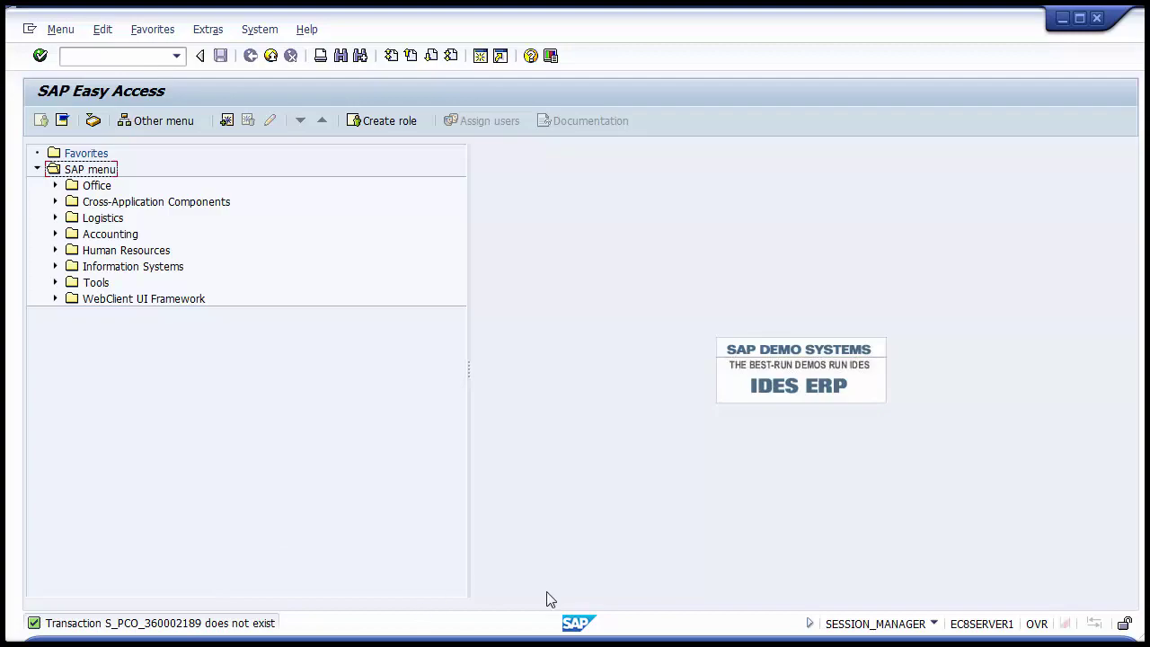
Switch to PowerPoint and delete the Payables: Segment line from the New GL Reports slide.
{"action": "left_click", "coordinate": [584, 634]}
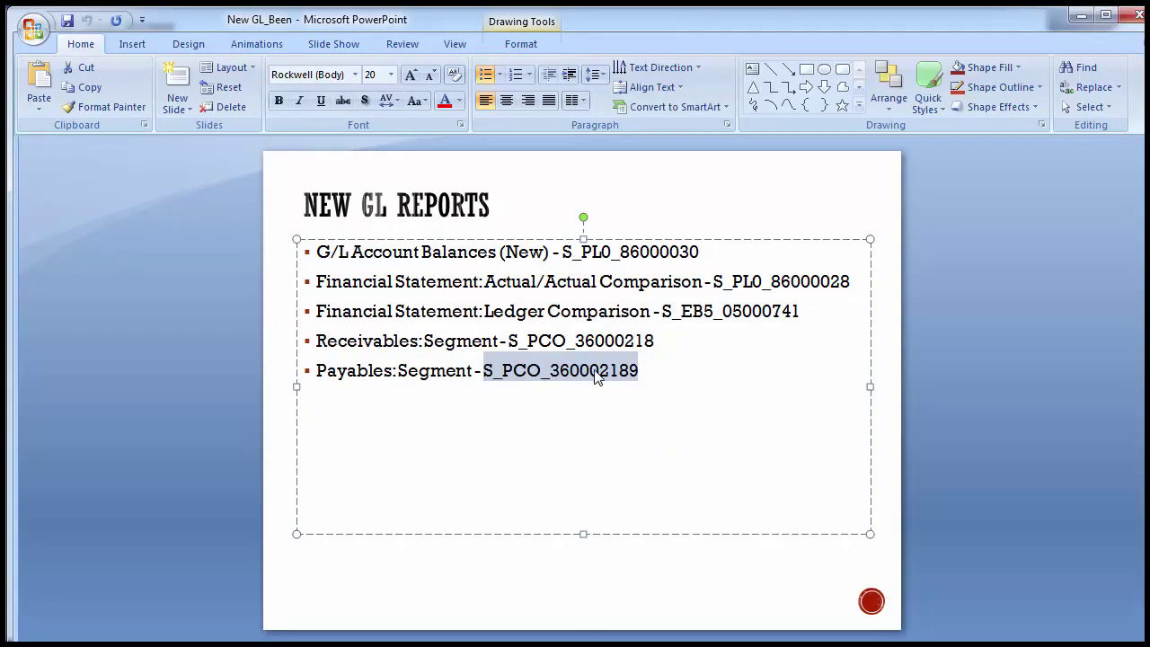
{"action": "left_click", "coordinate": [650, 372]}
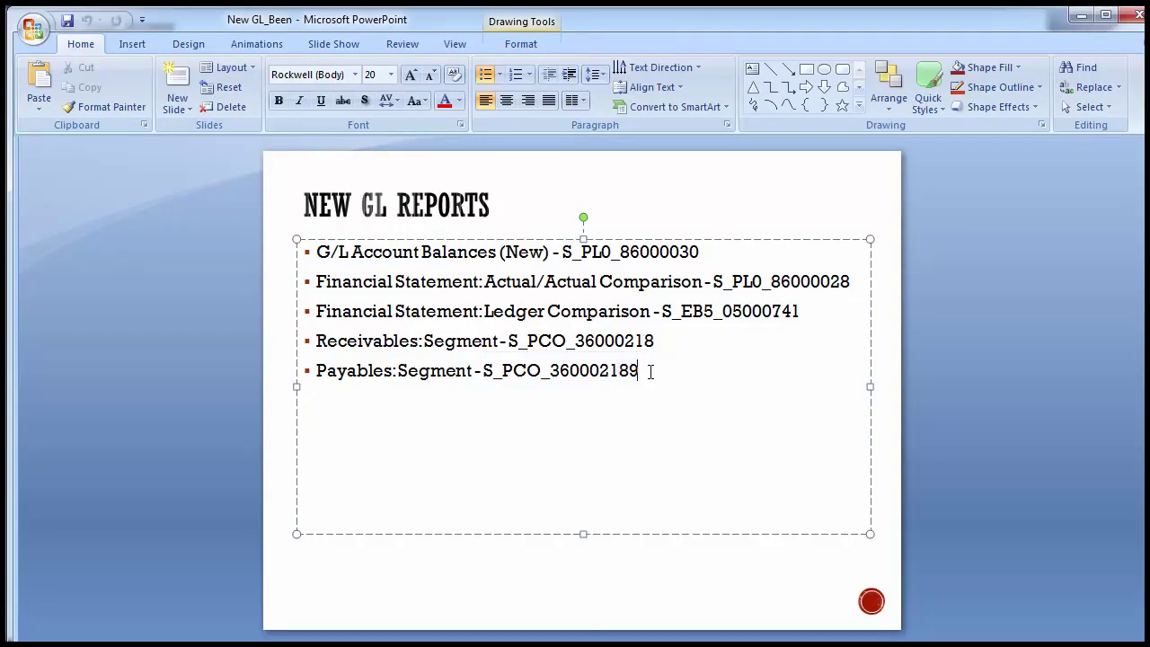
{"action": "left_click_drag", "start_coordinate": [650, 372], "coordinate": [321, 393]}
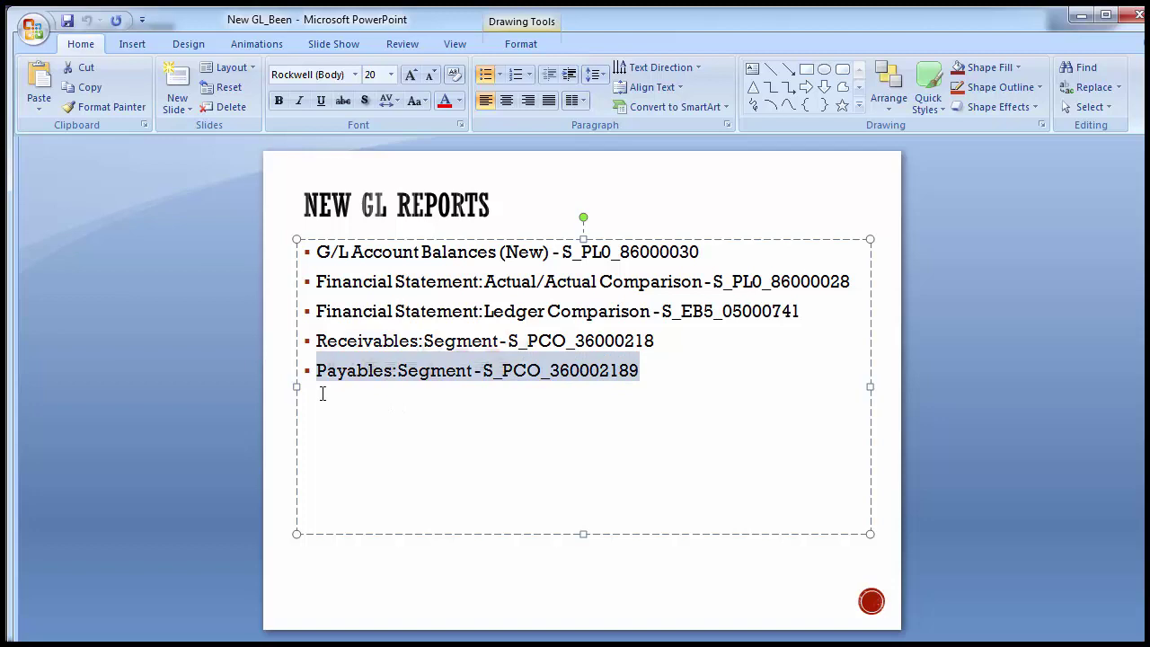
{"action": "key", "text": "BackSpace"}
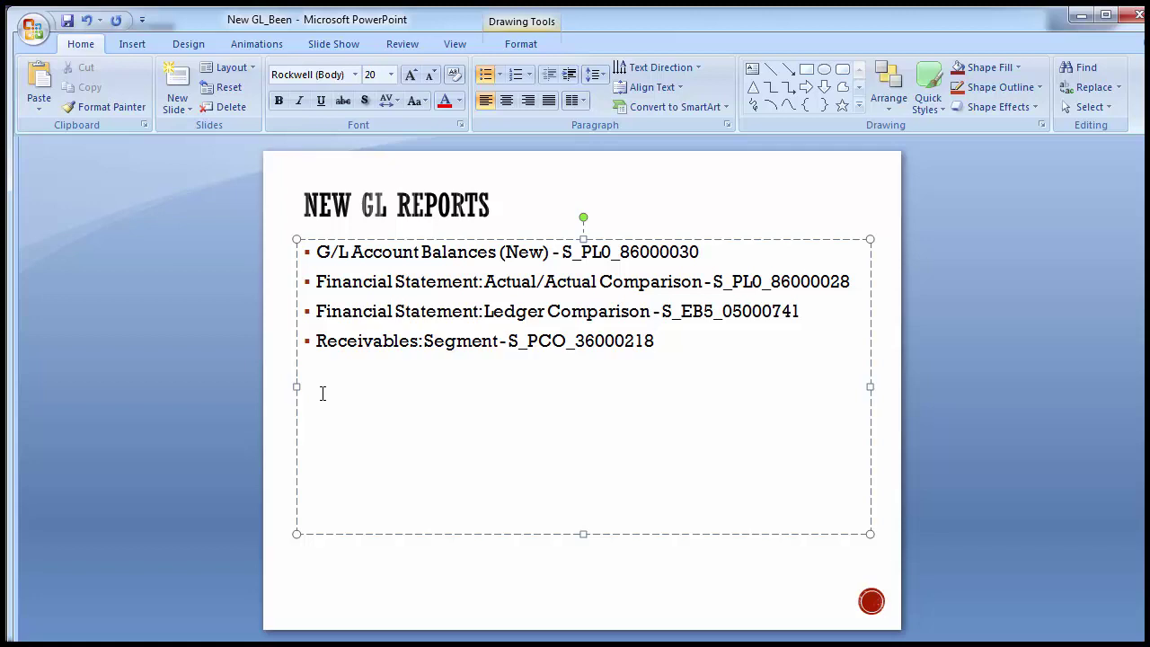
{"action": "key", "text": "Return"}
{"action": "left_click", "coordinate": [56, 330]}
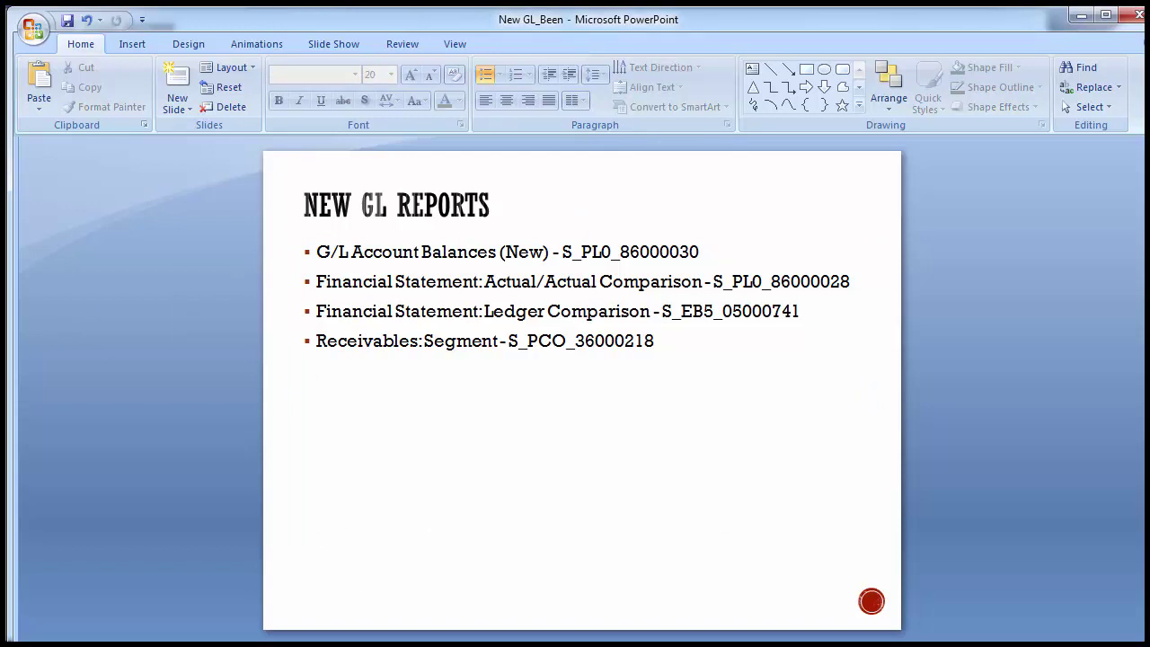
{"action": "left_click", "coordinate": [602, 575]}
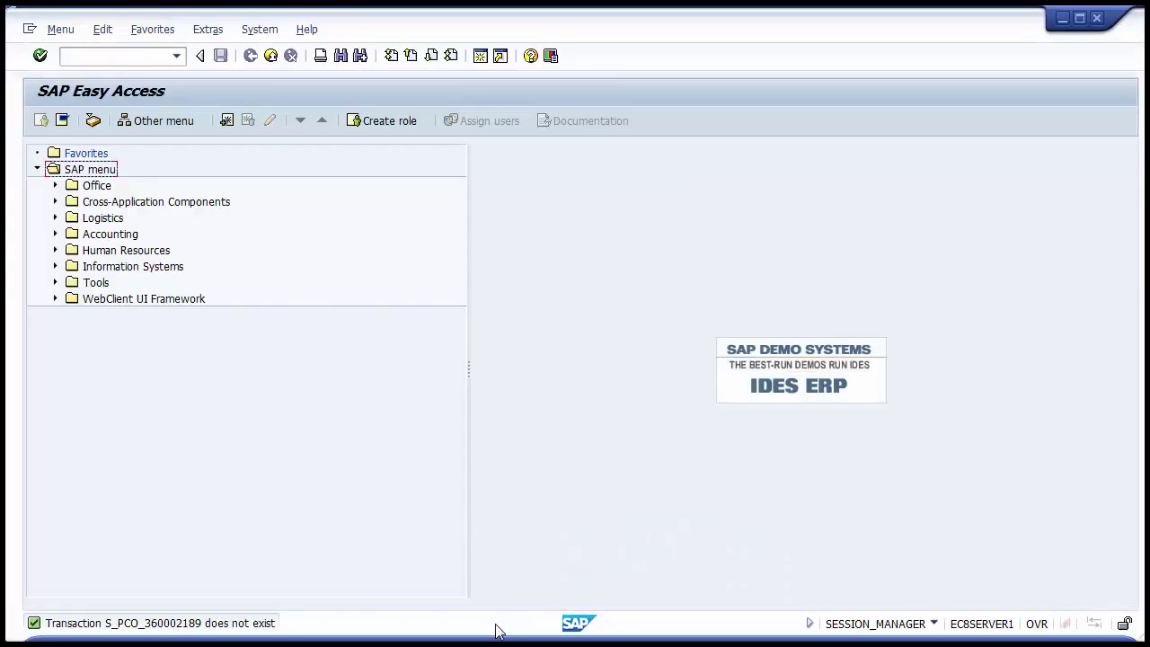
{"action": "left_click", "coordinate": [629, 639]}
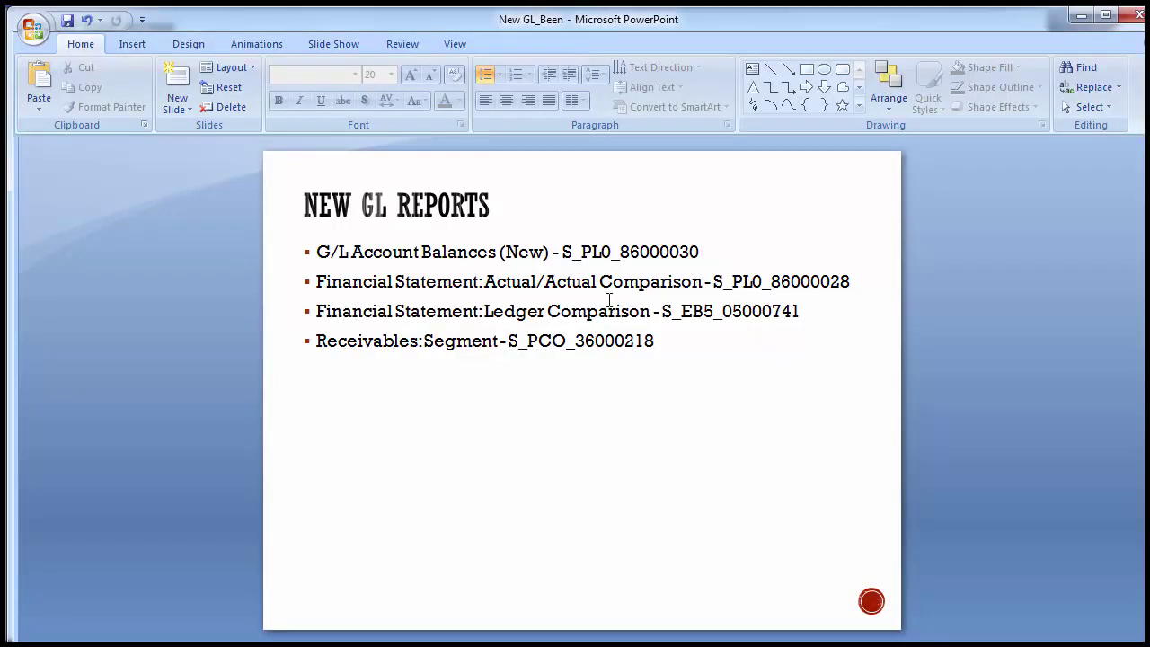
{"action": "left_click_drag", "start_coordinate": [563, 252], "coordinate": [698, 255]}
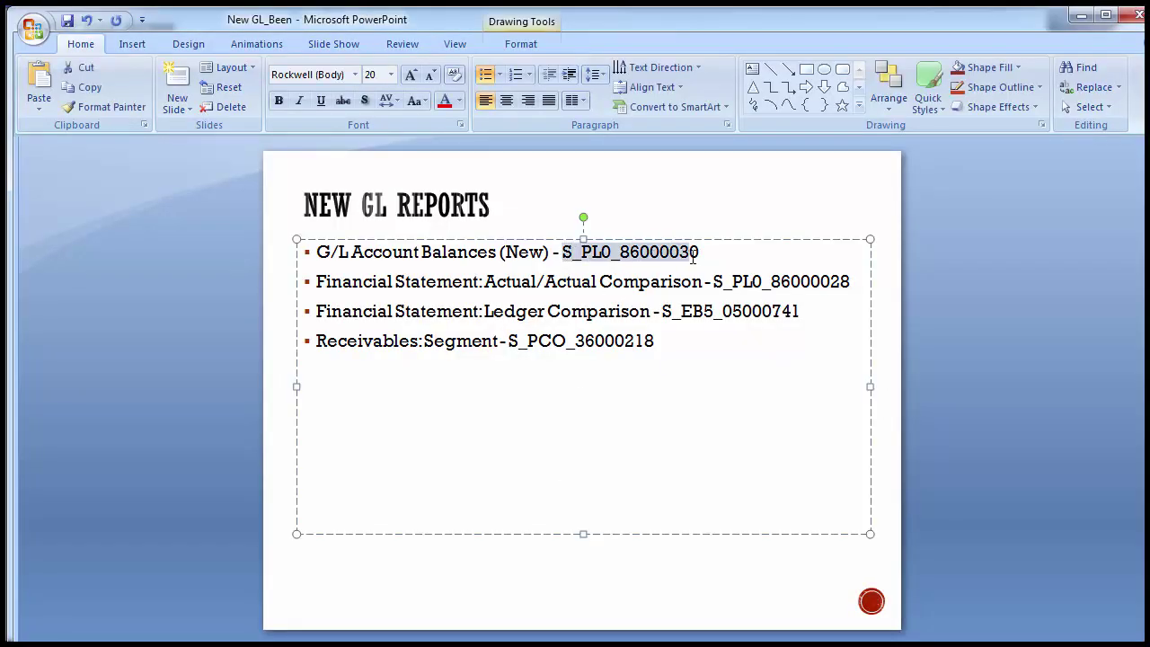
{"action": "left_click", "coordinate": [216, 438]}
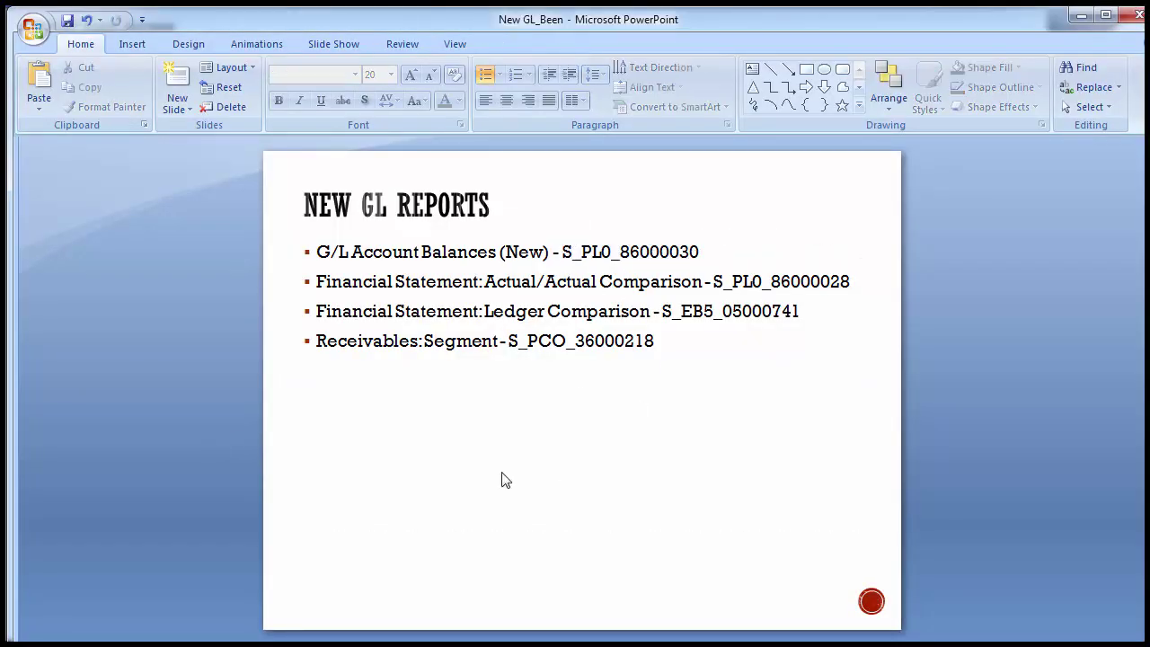
Switch back to SAP, end the current transaction with /n and start SAP Easy Access.
{"action": "left_click", "coordinate": [601, 580]}
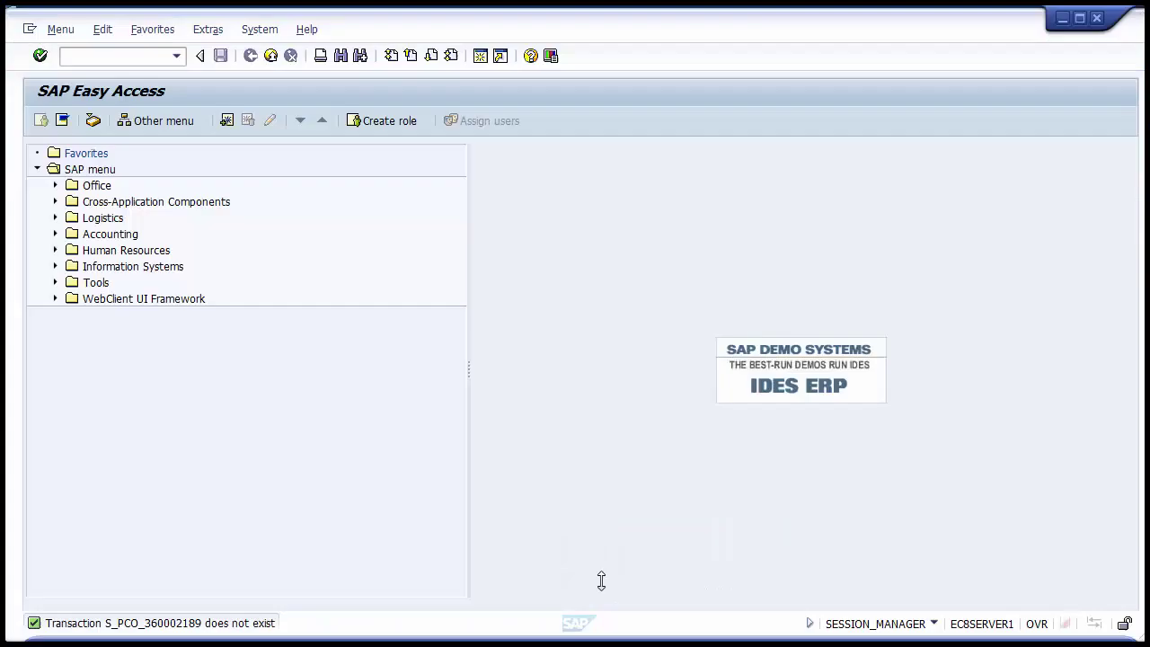
{"action": "left_click", "coordinate": [118, 55]}
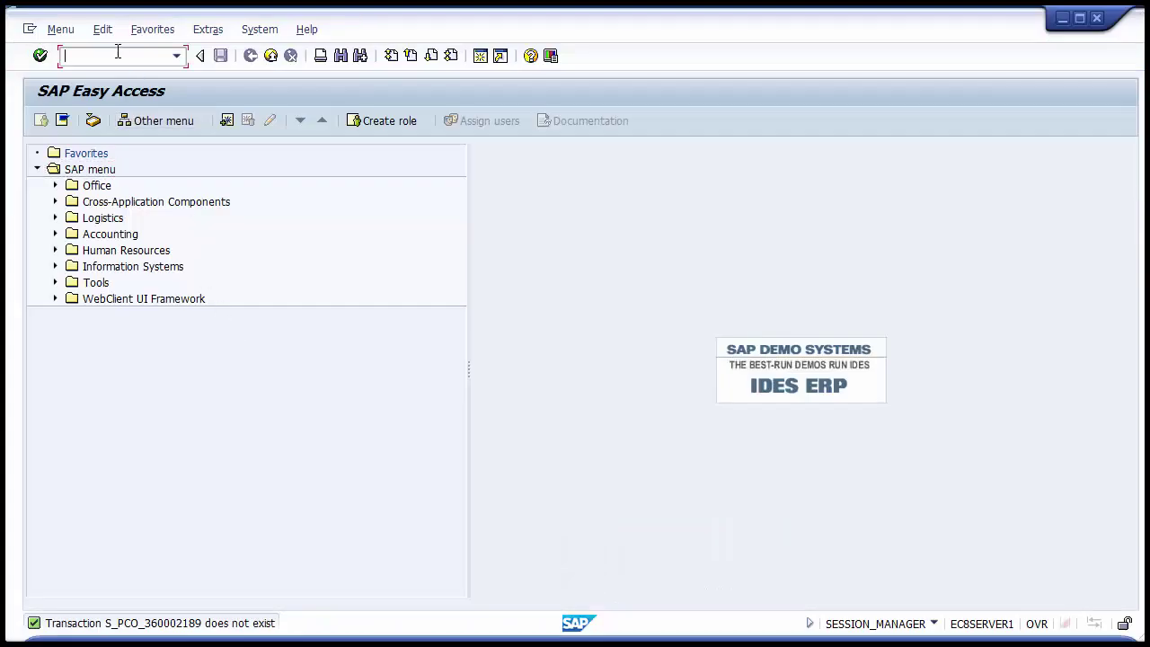
{"action": "type", "text": "/n"}
{"action": "key", "text": "Return"}
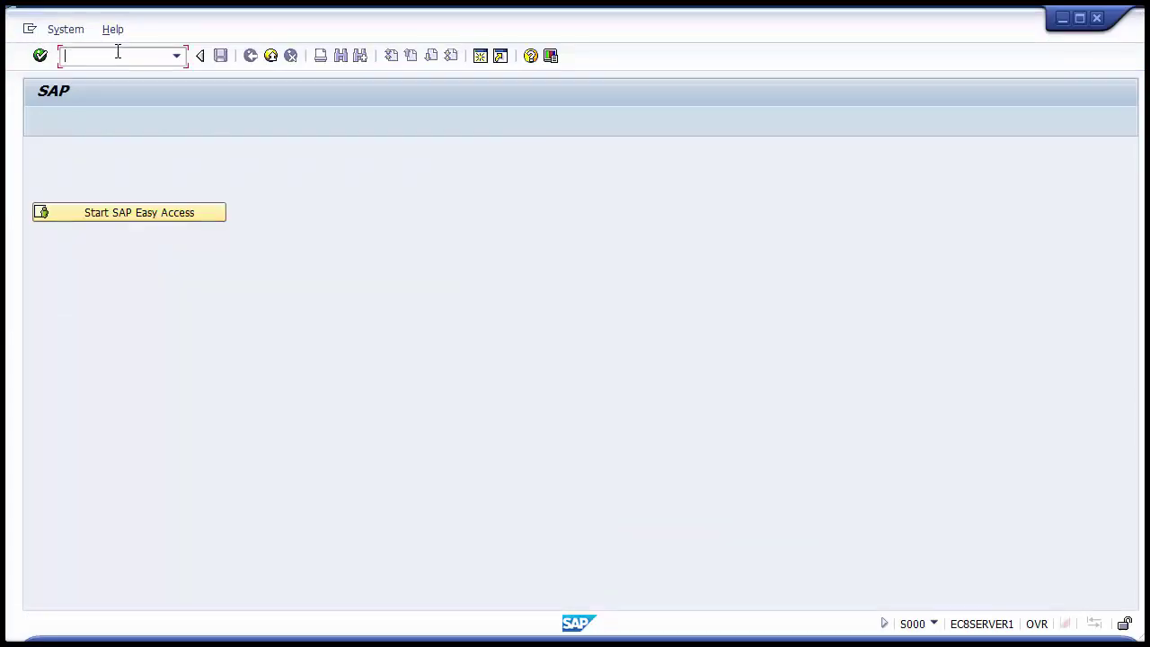
{"action": "left_click", "coordinate": [131, 216]}
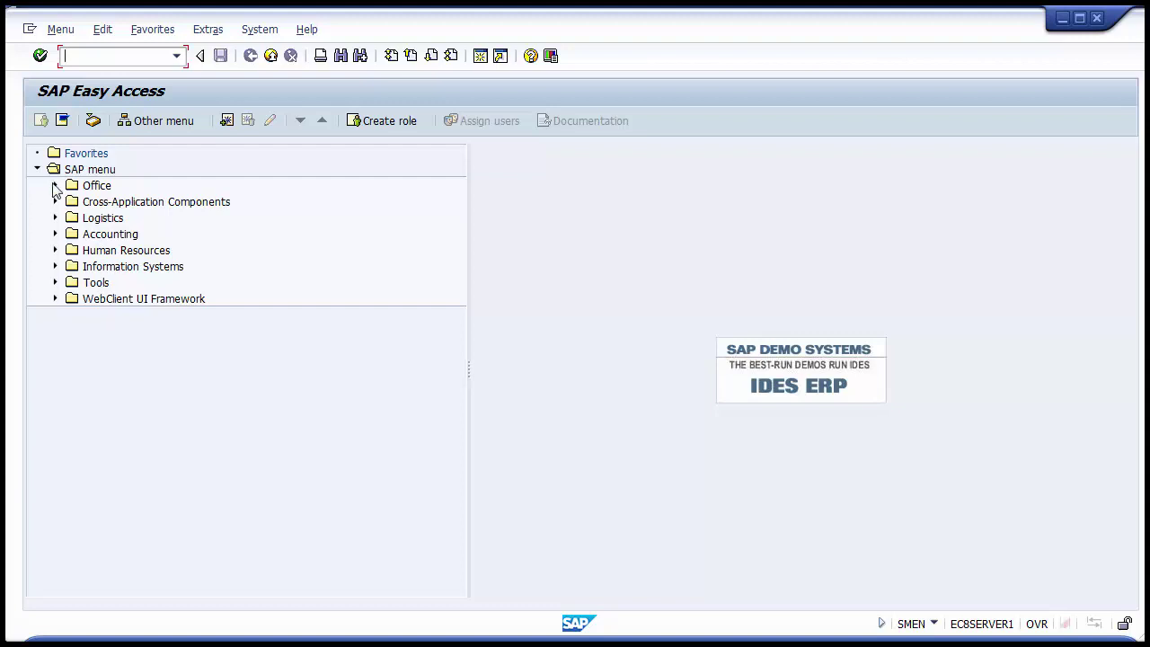
Expand Information Systems > Accounting > Financial Accounting > General Ledger in the SAP menu tree.
{"action": "left_click", "coordinate": [98, 268]}
{"action": "left_click", "coordinate": [55, 267]}
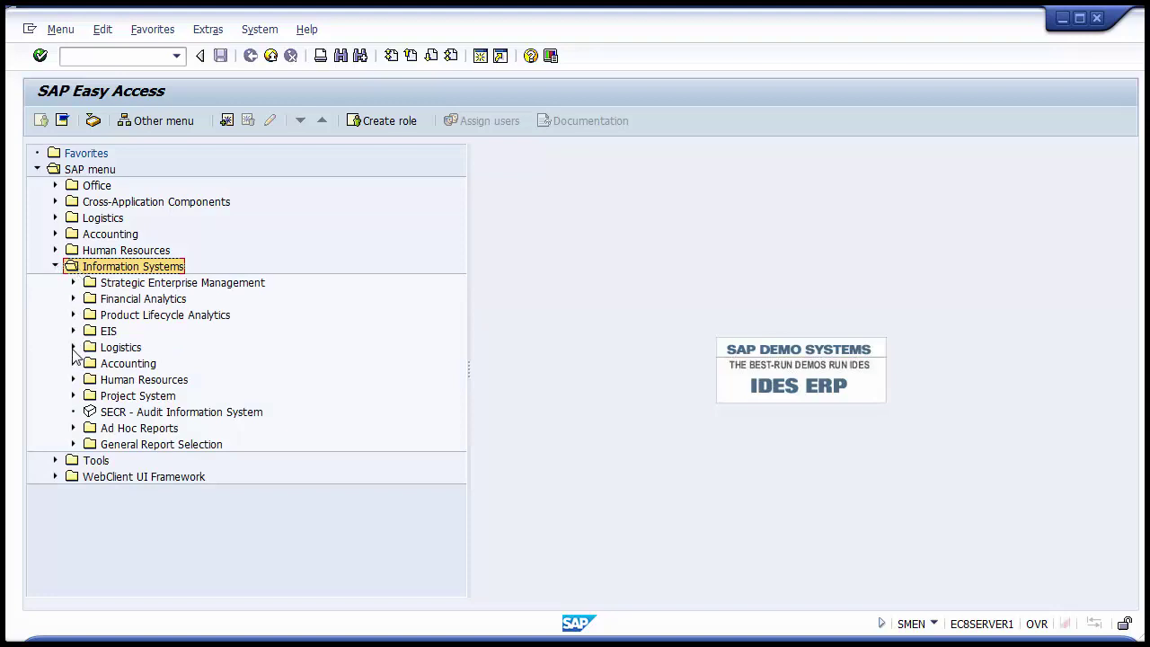
{"action": "left_click", "coordinate": [98, 364]}
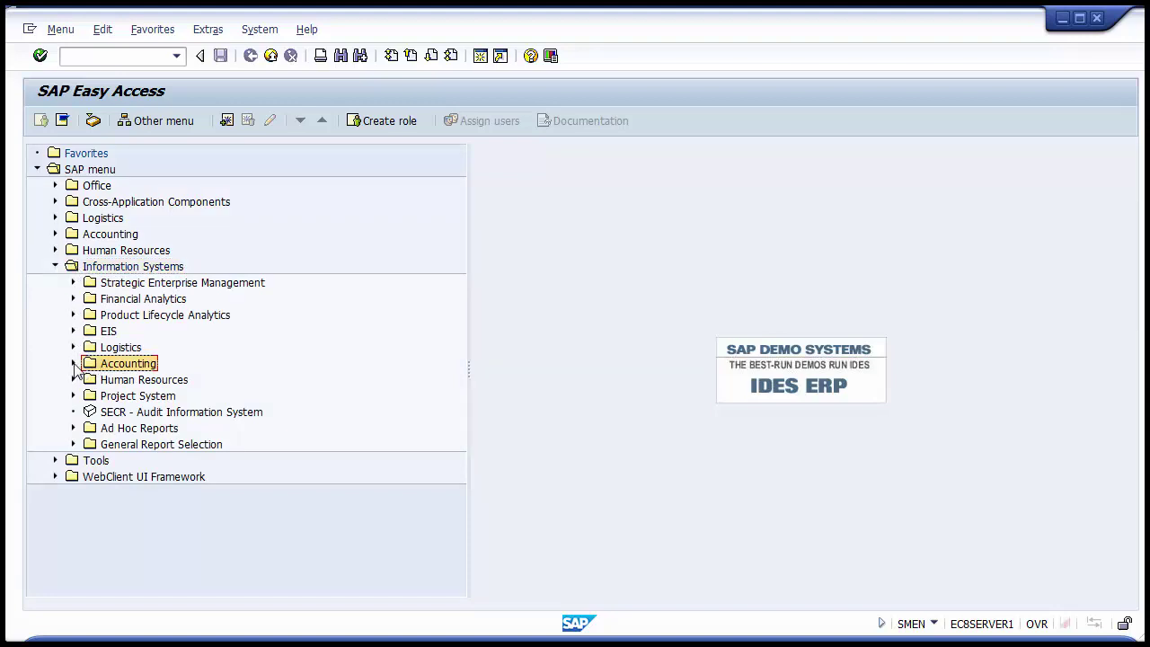
{"action": "left_click", "coordinate": [73, 363]}
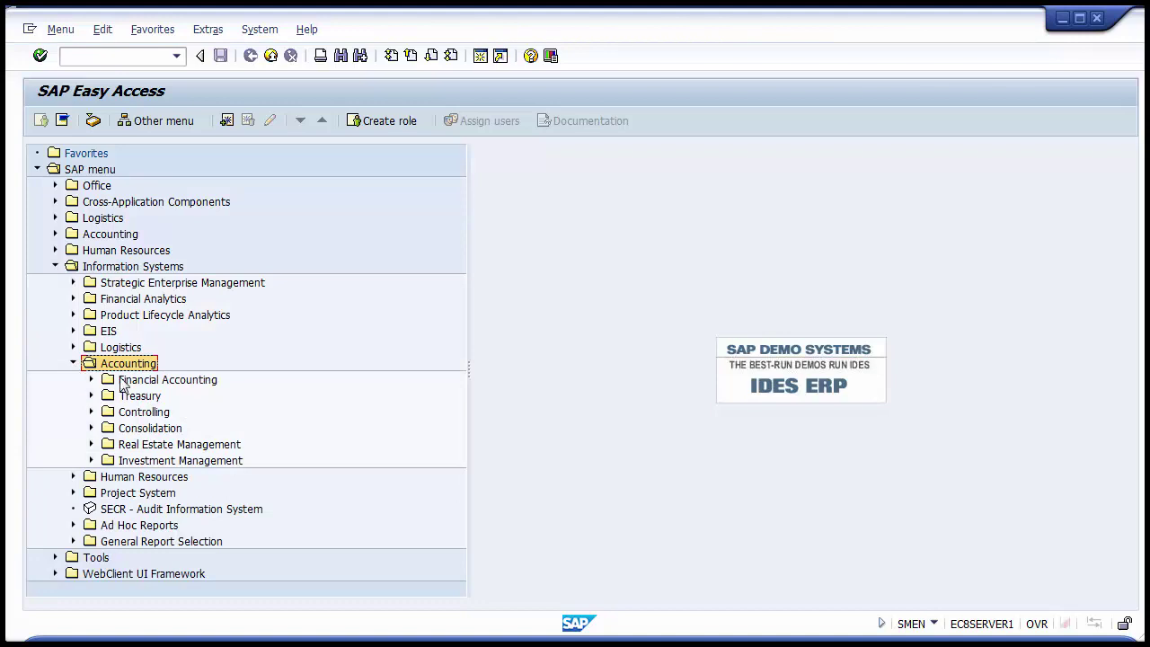
{"action": "left_click", "coordinate": [124, 381]}
{"action": "left_click", "coordinate": [91, 380]}
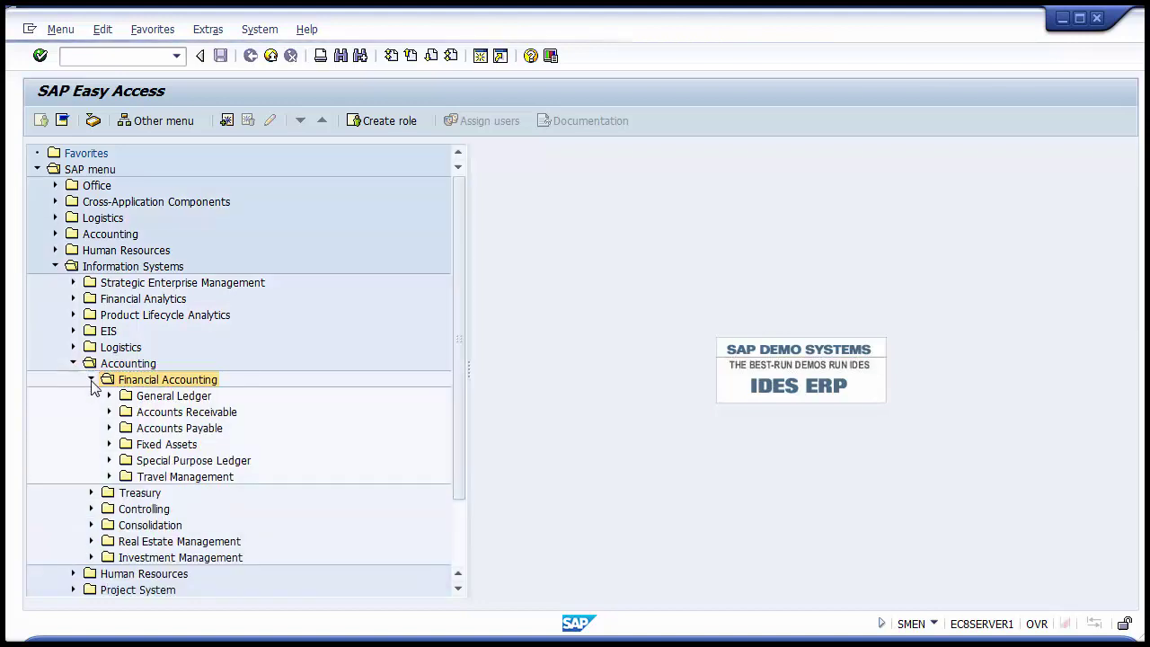
{"action": "left_click", "coordinate": [128, 397]}
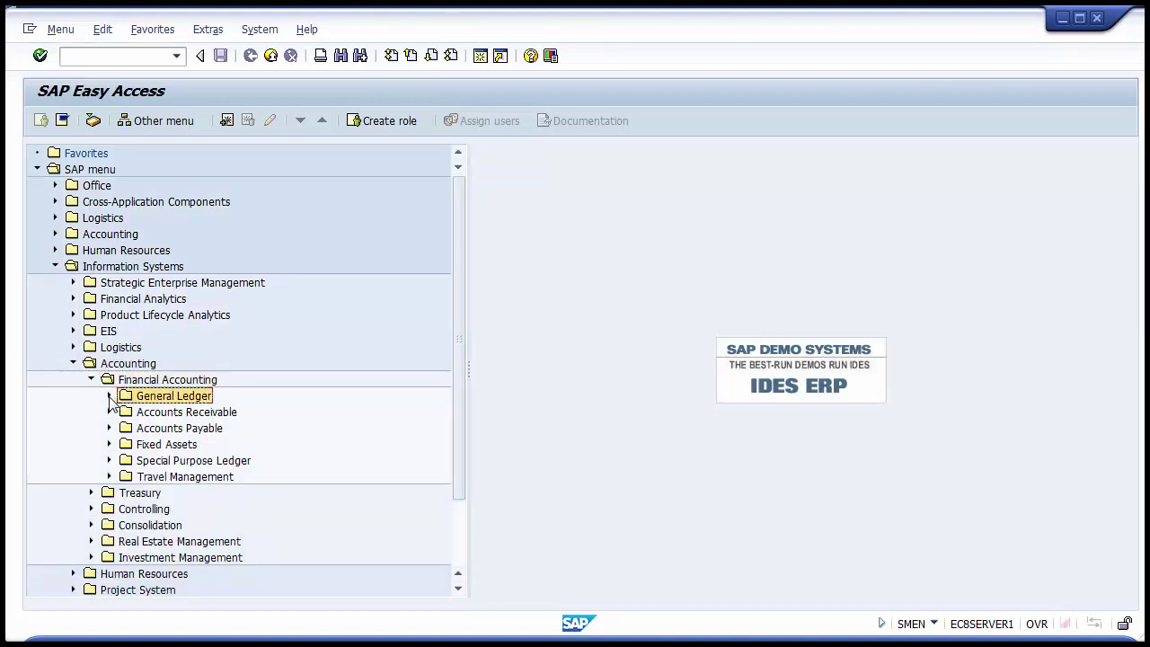
{"action": "left_click", "coordinate": [109, 396]}
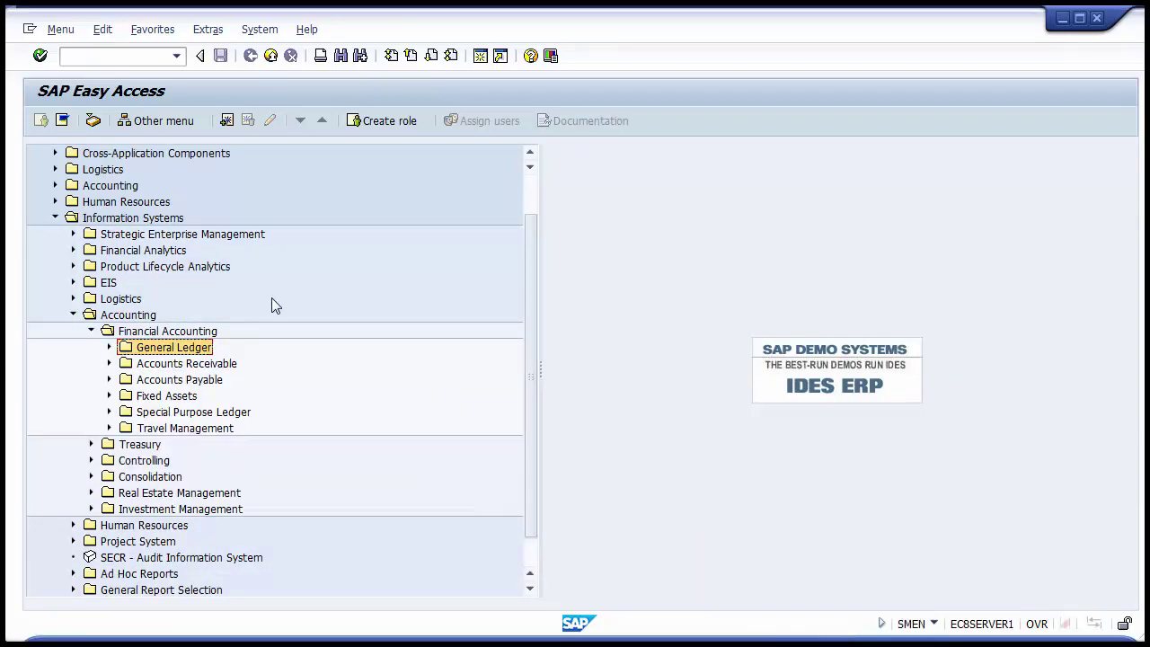
{"action": "left_click", "coordinate": [109, 348]}
Expand Information System (New) under General Ledger and look over its report folders, including Account Balances and Line Items.
{"action": "left_click", "coordinate": [191, 363]}
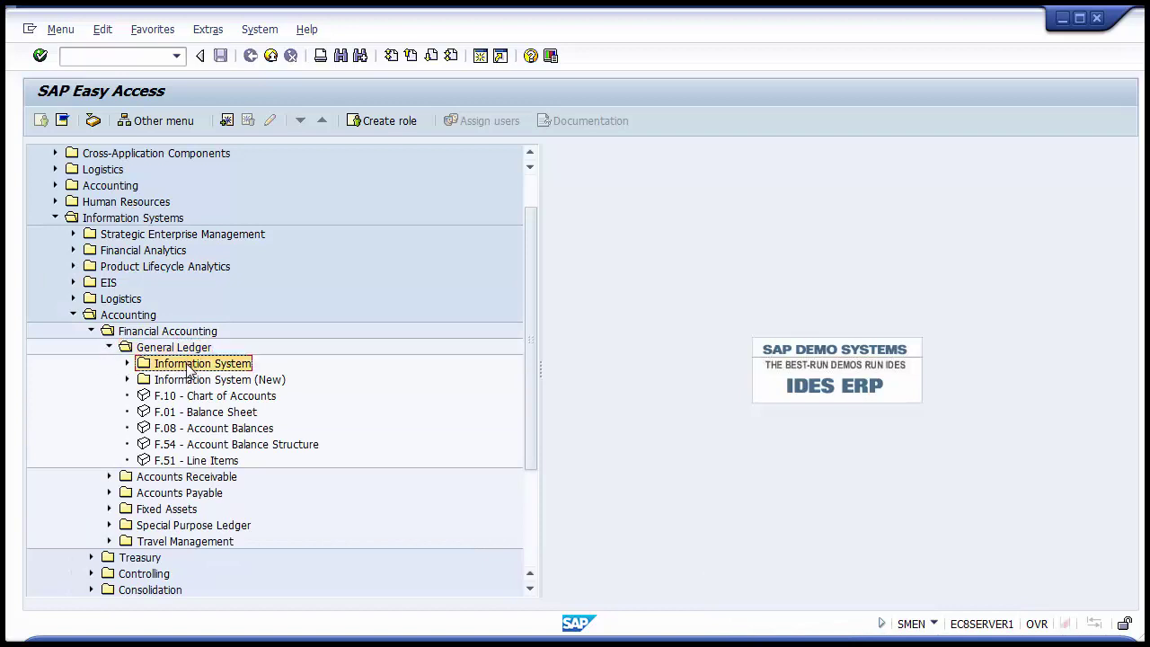
{"action": "left_click", "coordinate": [190, 381]}
{"action": "left_click", "coordinate": [188, 368]}
{"action": "left_click", "coordinate": [200, 383]}
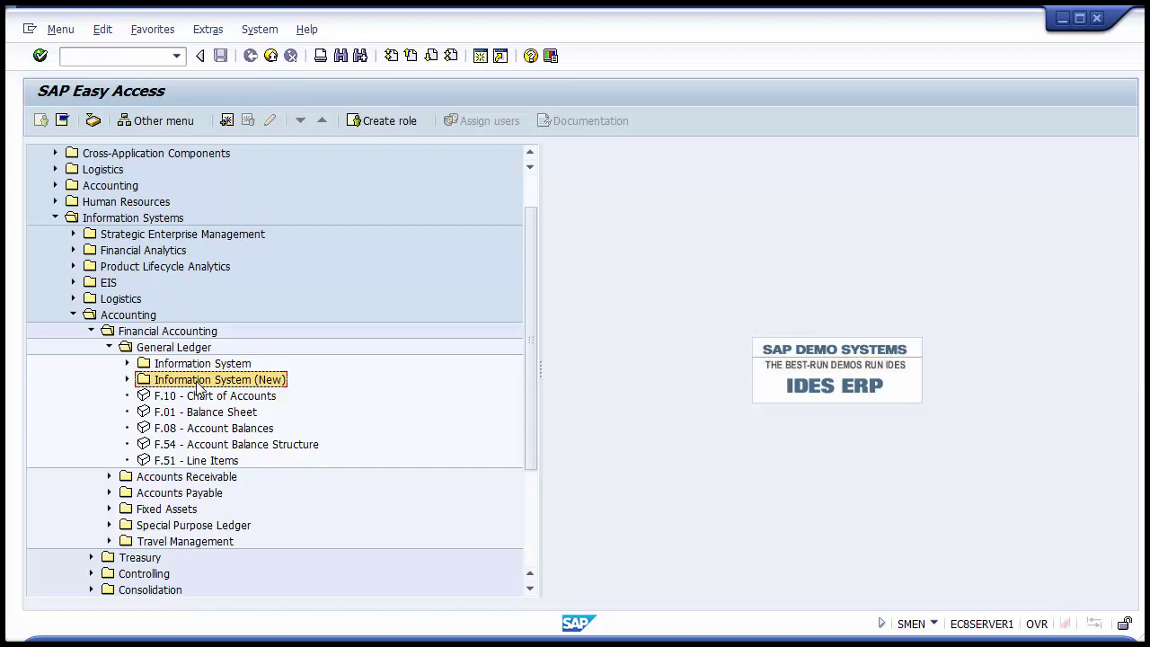
{"action": "left_click", "coordinate": [128, 380]}
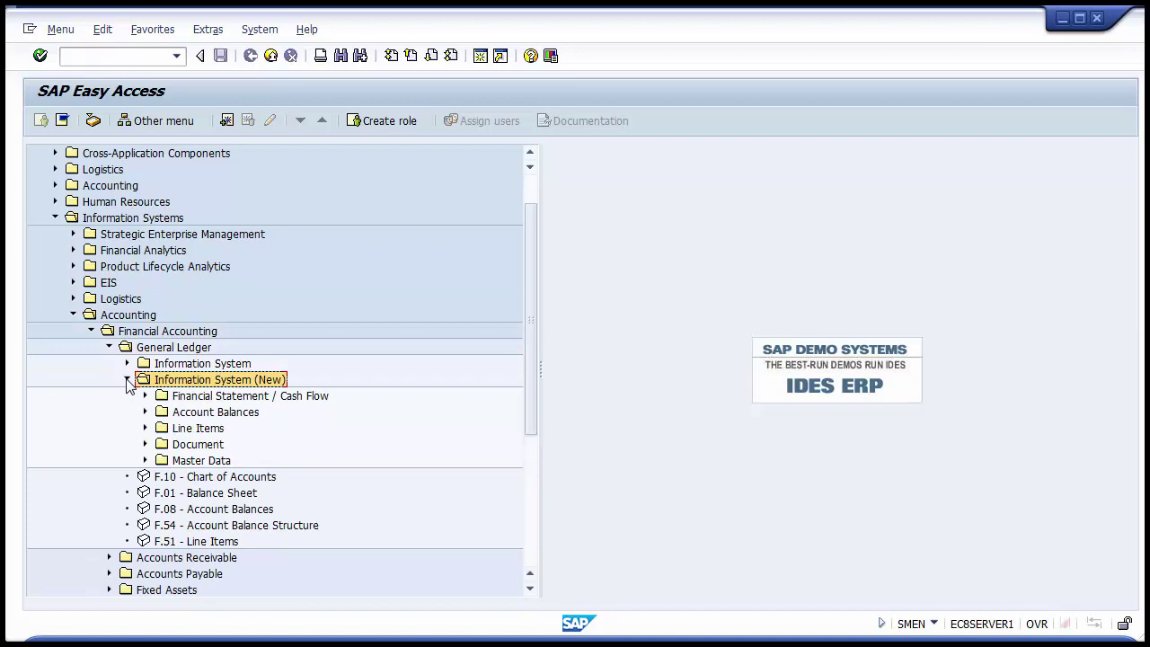
{"action": "left_click", "coordinate": [184, 413]}
{"action": "left_click", "coordinate": [184, 430]}
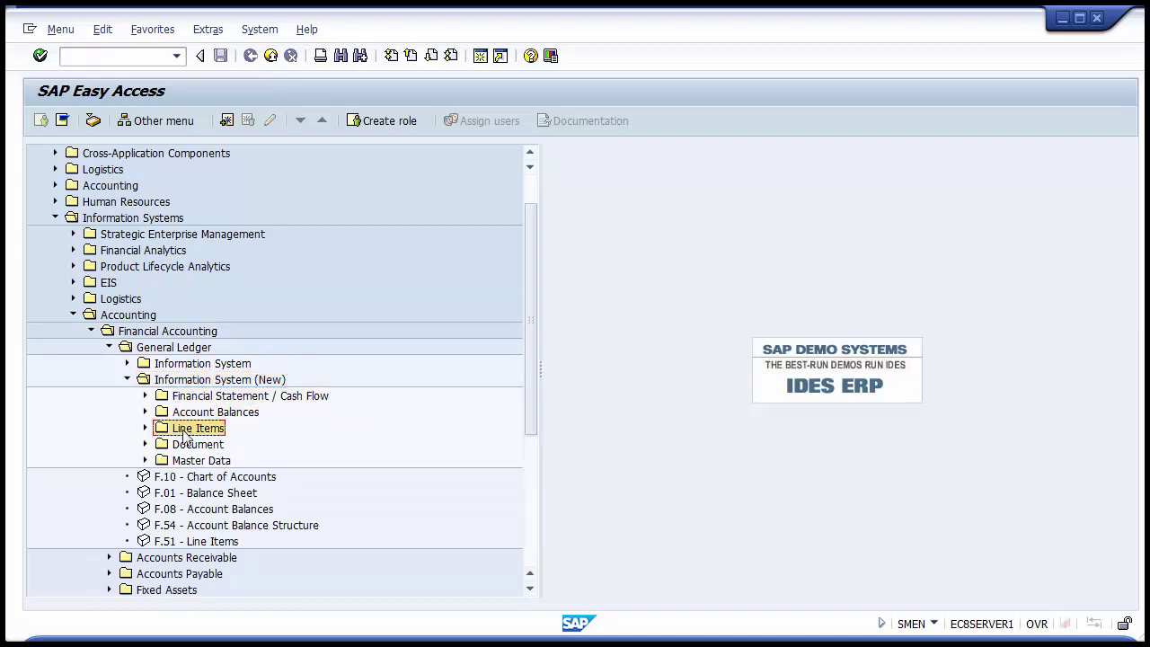
Expand Financial Statement / Cash Flow and look through its country-specific folders.
{"action": "left_click", "coordinate": [221, 398]}
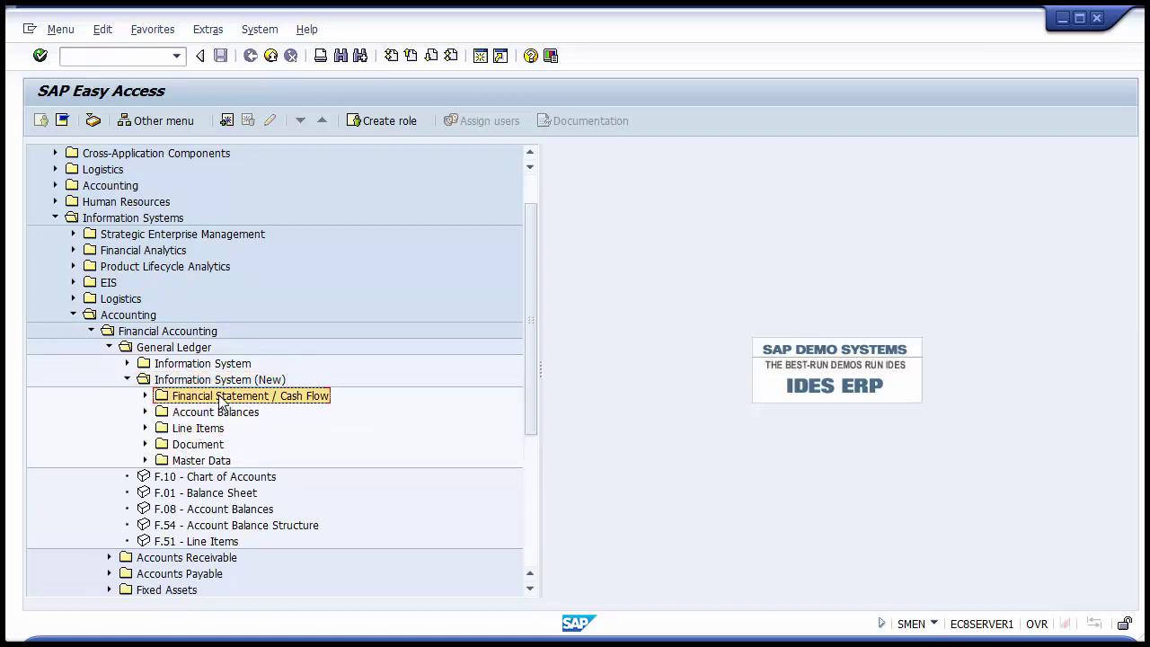
{"action": "left_click", "coordinate": [145, 397]}
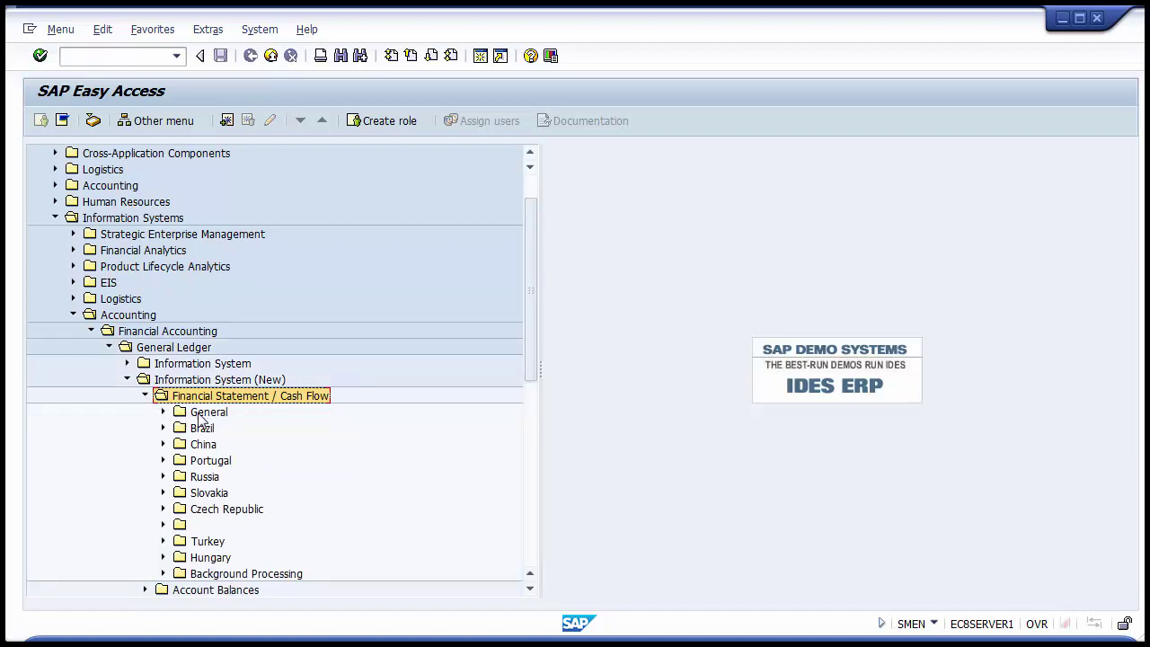
{"action": "left_click", "coordinate": [206, 459]}
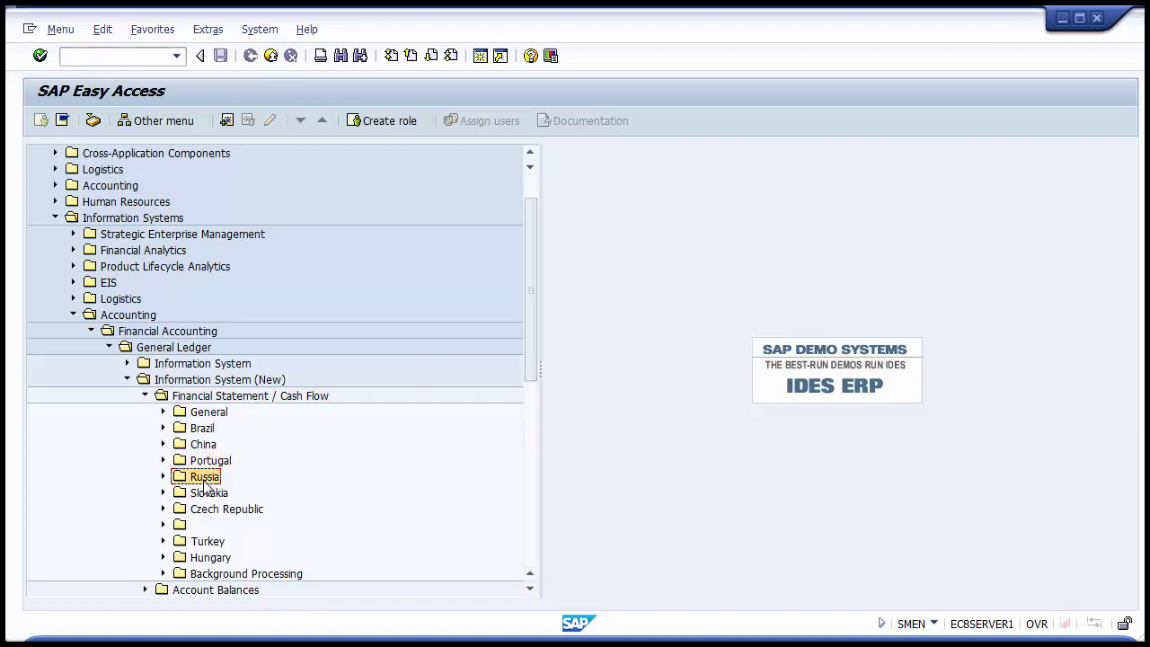
{"action": "left_click", "coordinate": [205, 508]}
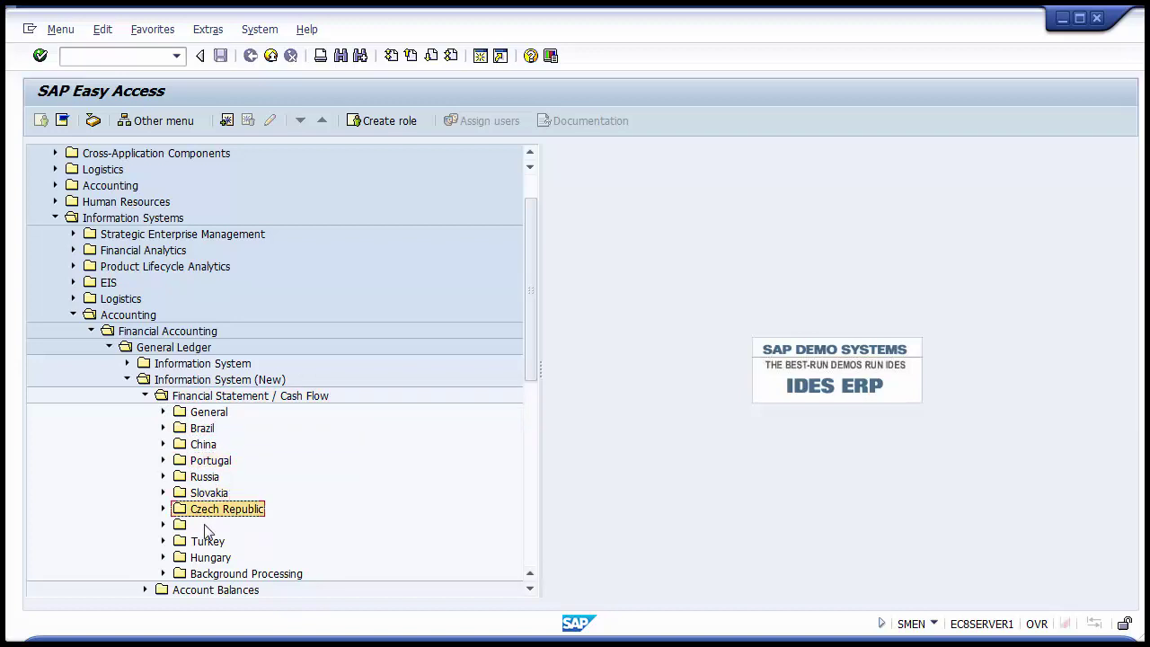
Expand General > Actual/Actual Comparisons, examine its financial statement reports and widen the menu tree to fit their names.
{"action": "left_click", "coordinate": [204, 413]}
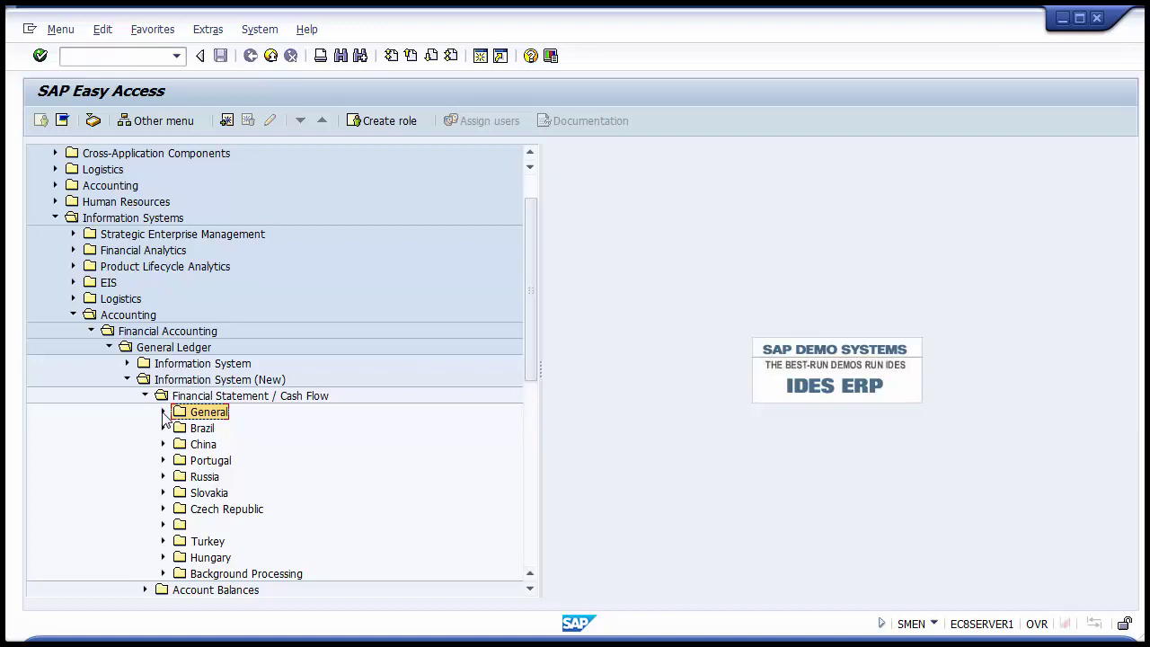
{"action": "left_click", "coordinate": [164, 414]}
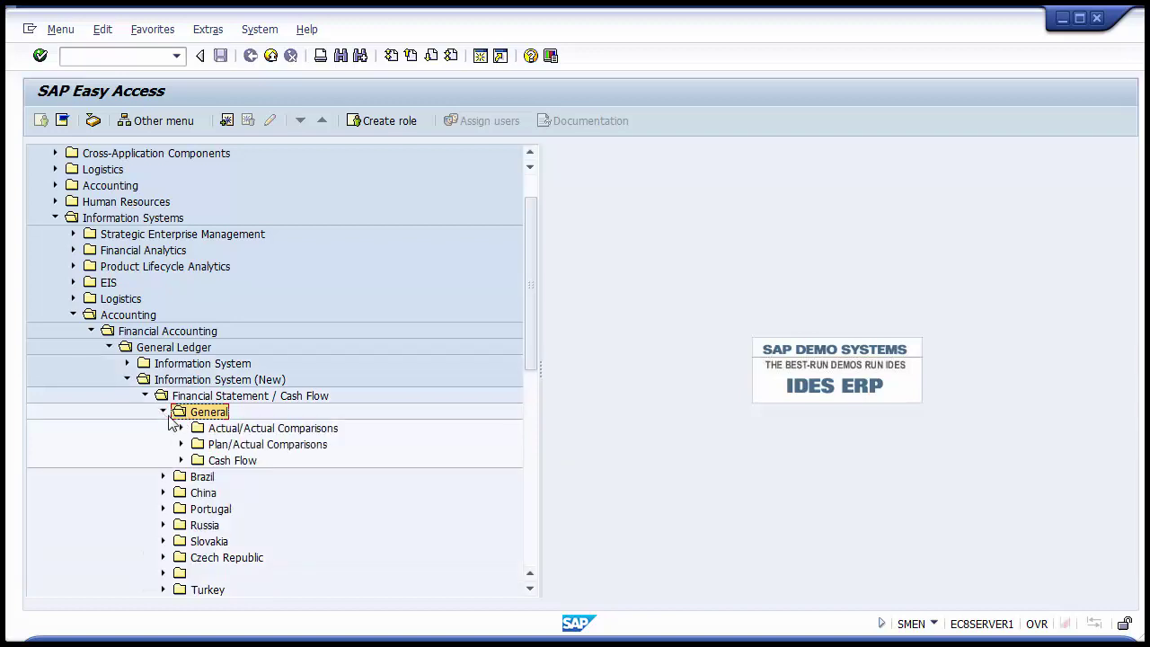
{"action": "key", "text": "Down"}
{"action": "key", "text": "Down"}
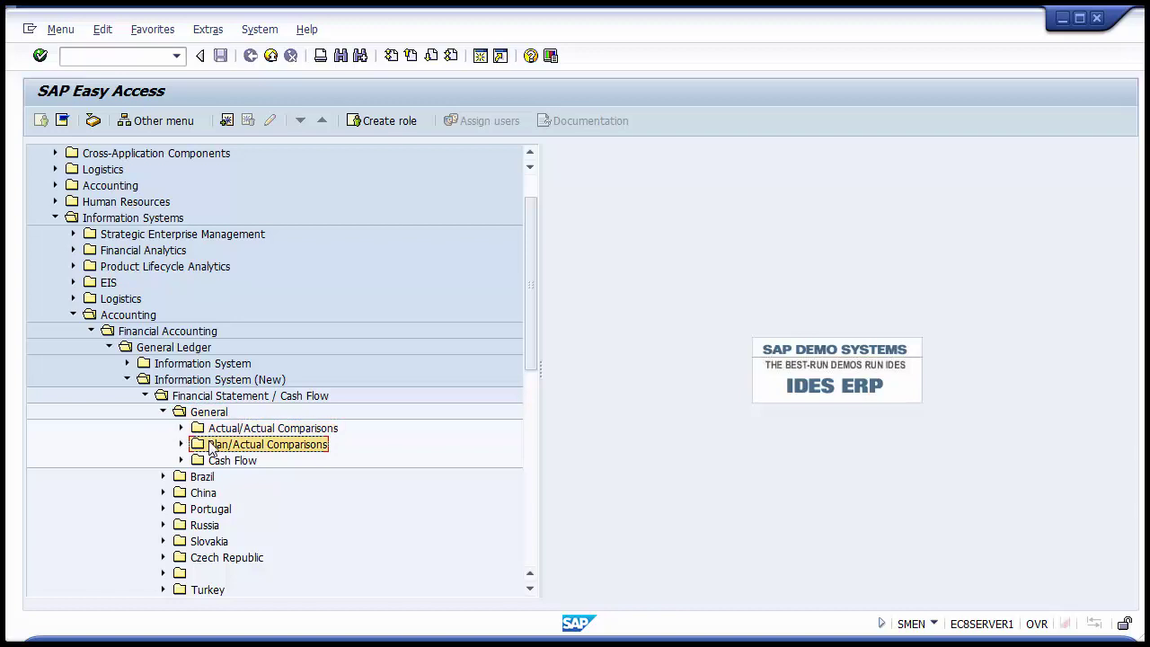
{"action": "left_click", "coordinate": [181, 429]}
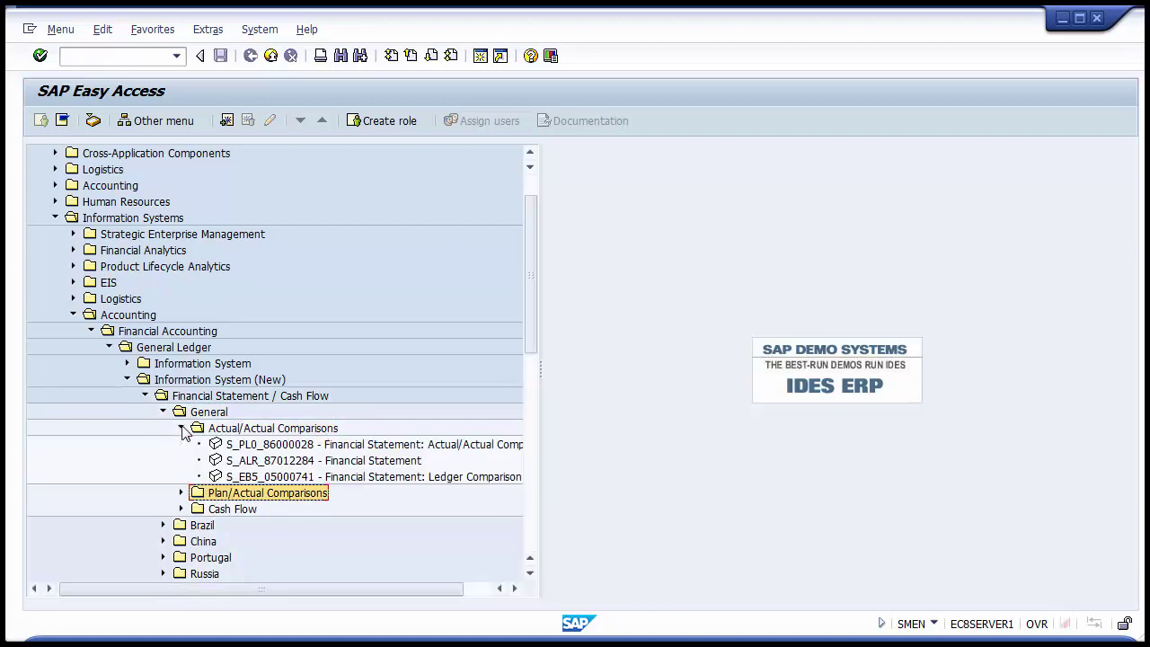
{"action": "left_click", "coordinate": [274, 446]}
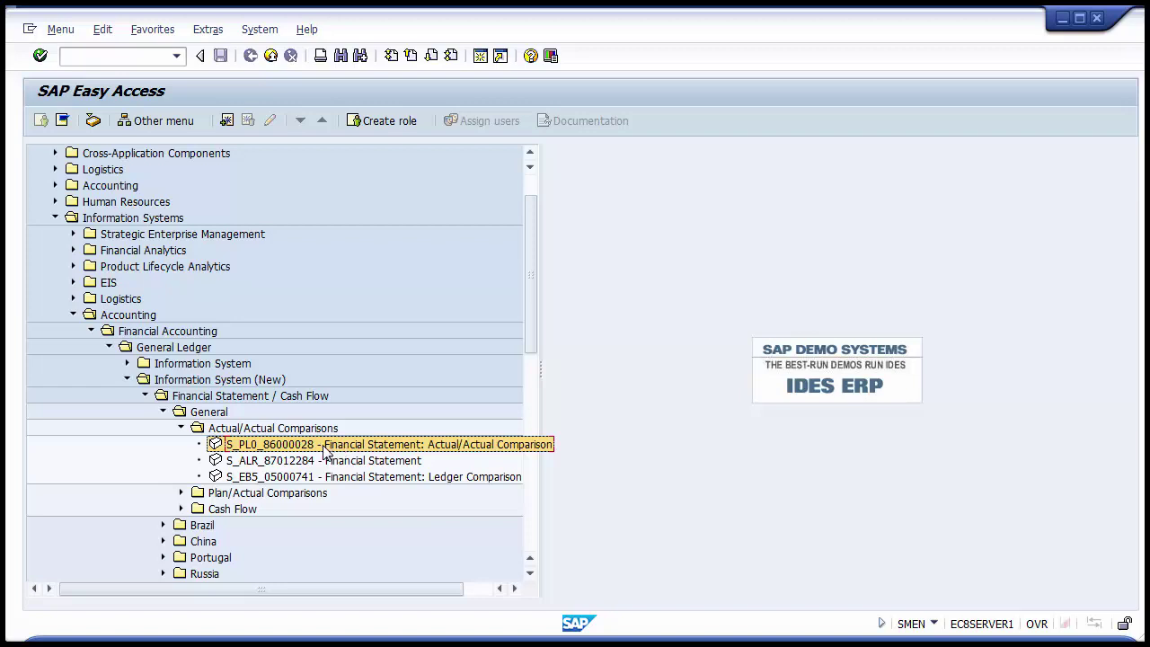
{"action": "left_click", "coordinate": [315, 478]}
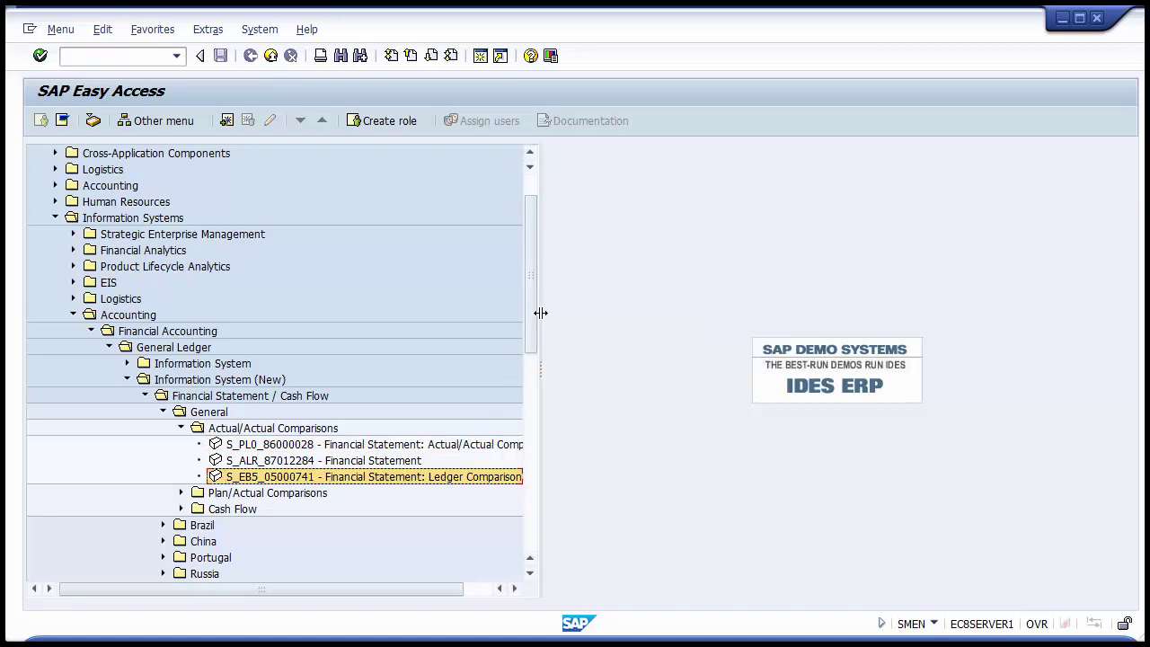
{"action": "left_click_drag", "start_coordinate": [540, 315], "coordinate": [596, 328]}
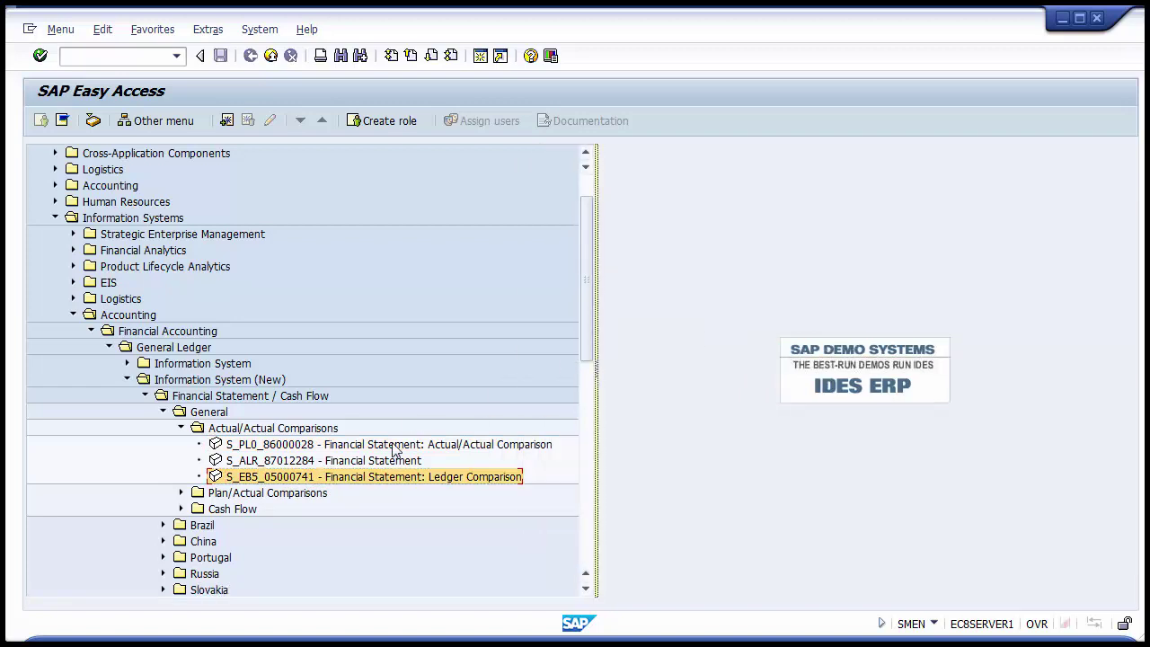
Expand Plan/Actual Comparisons and Cash Flow under General to examine the reports they contain.
{"action": "left_click", "coordinate": [232, 494]}
{"action": "left_click", "coordinate": [181, 494]}
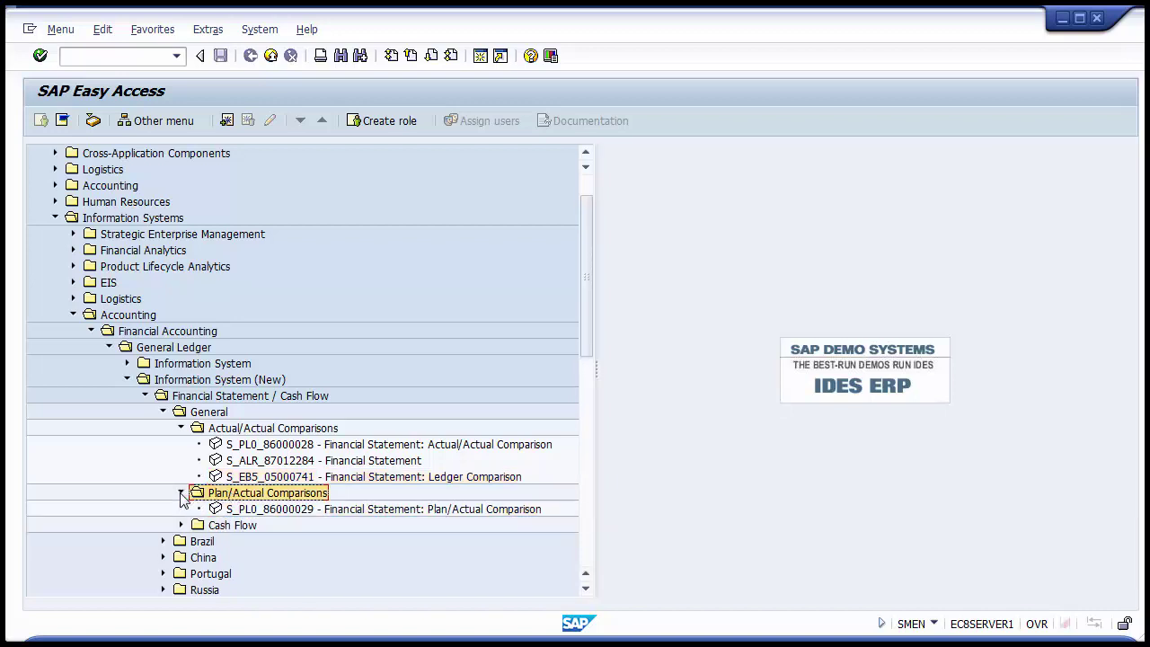
{"action": "left_click", "coordinate": [250, 510]}
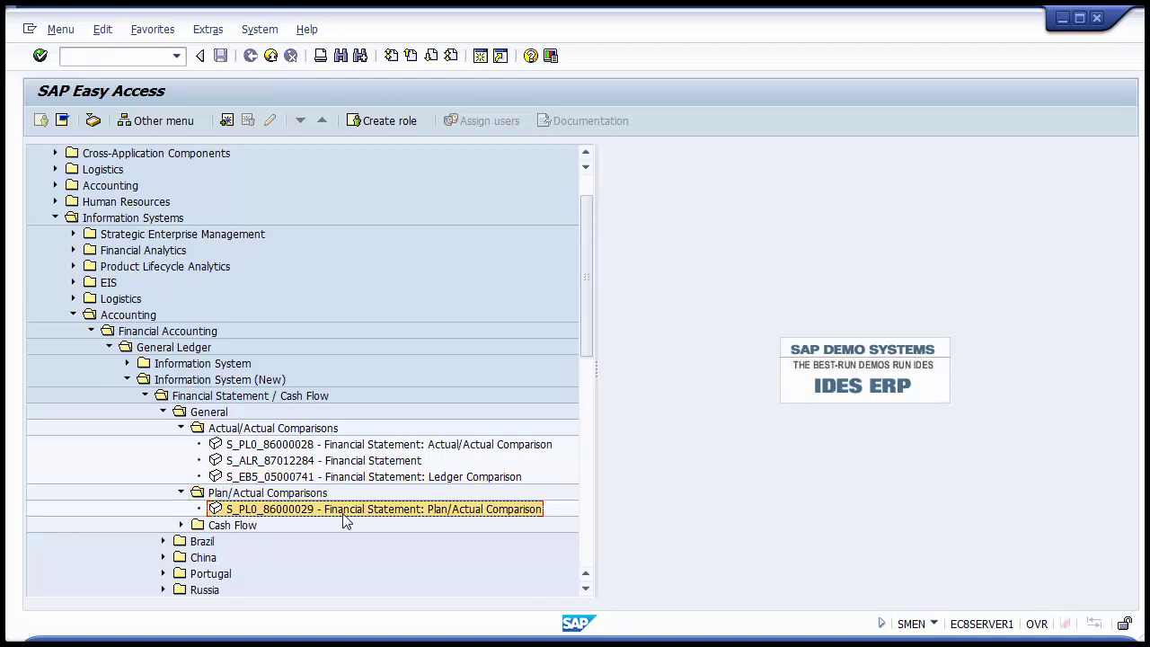
{"action": "left_click", "coordinate": [181, 524]}
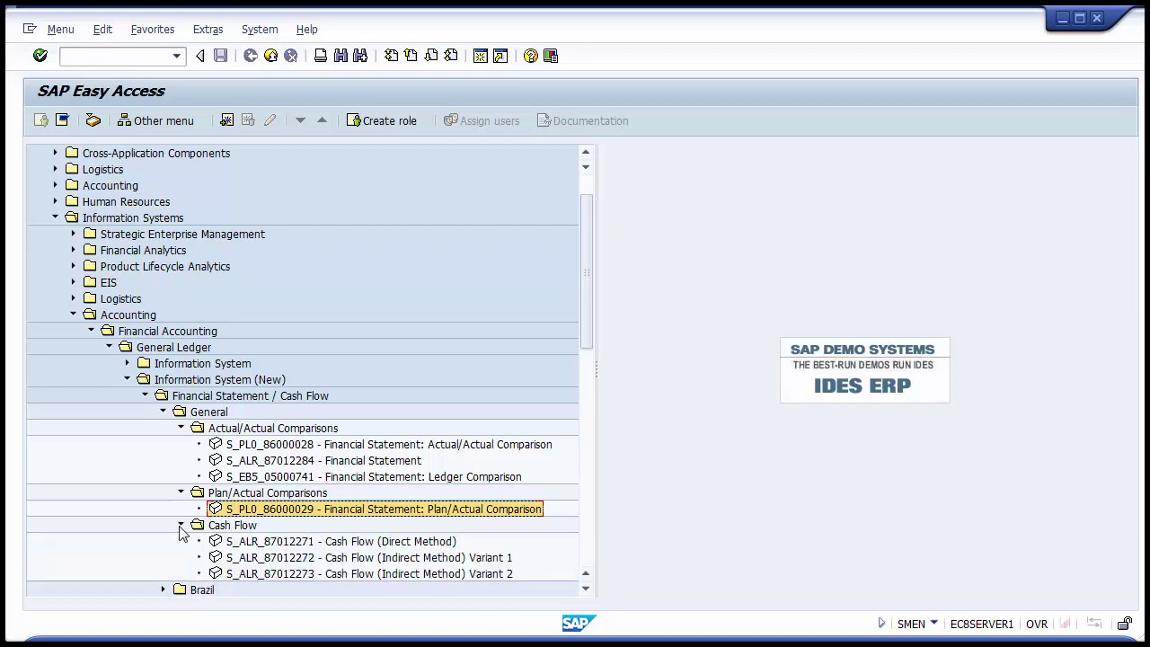
Collapse the Cash Flow, Plan/Actual, Actual/Actual and General folders along with their parent Financial Statement / Cash Flow.
{"action": "left_click_drag", "start_coordinate": [583, 299], "coordinate": [583, 332]}
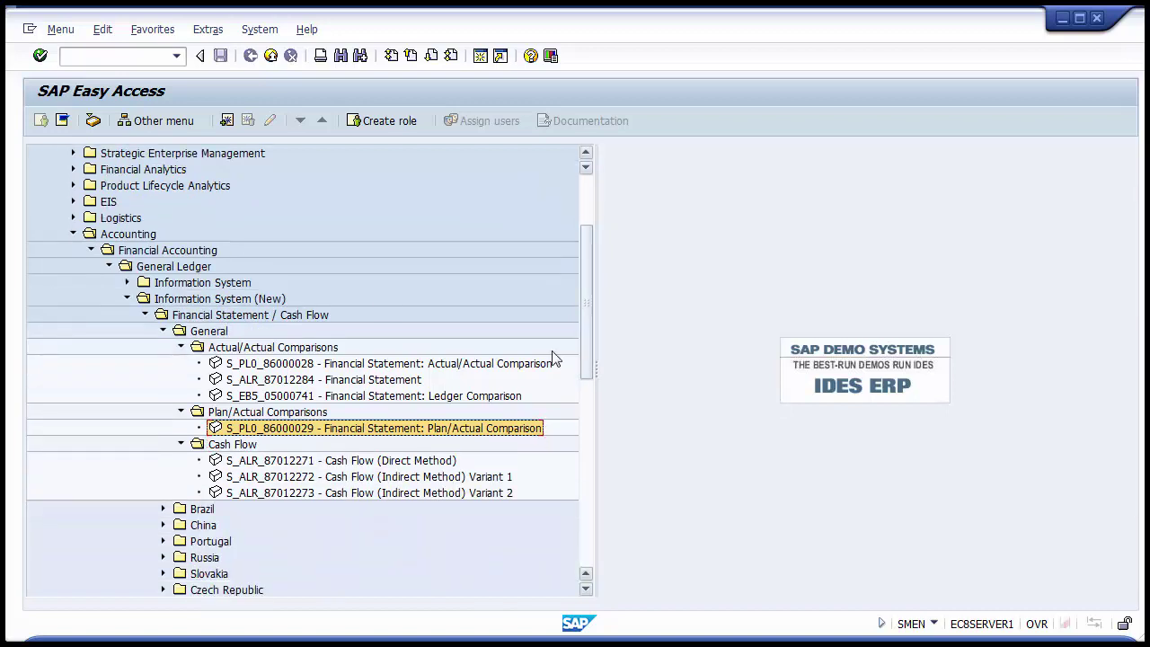
{"action": "left_click", "coordinate": [182, 444]}
{"action": "left_click", "coordinate": [180, 411]}
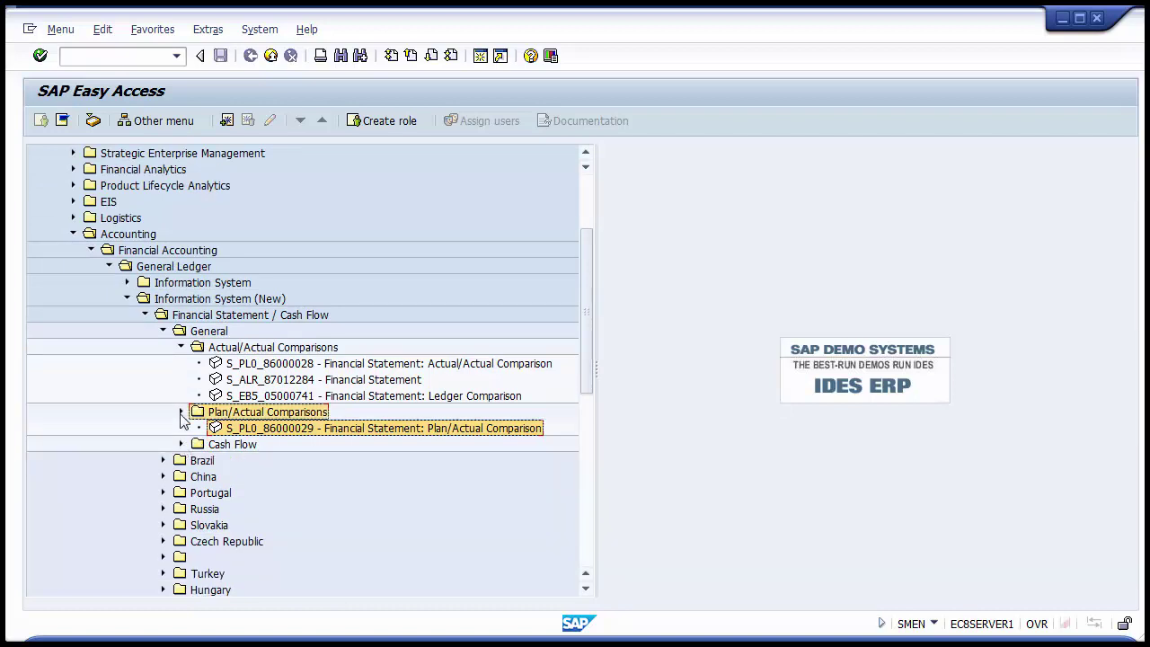
{"action": "left_click", "coordinate": [181, 347]}
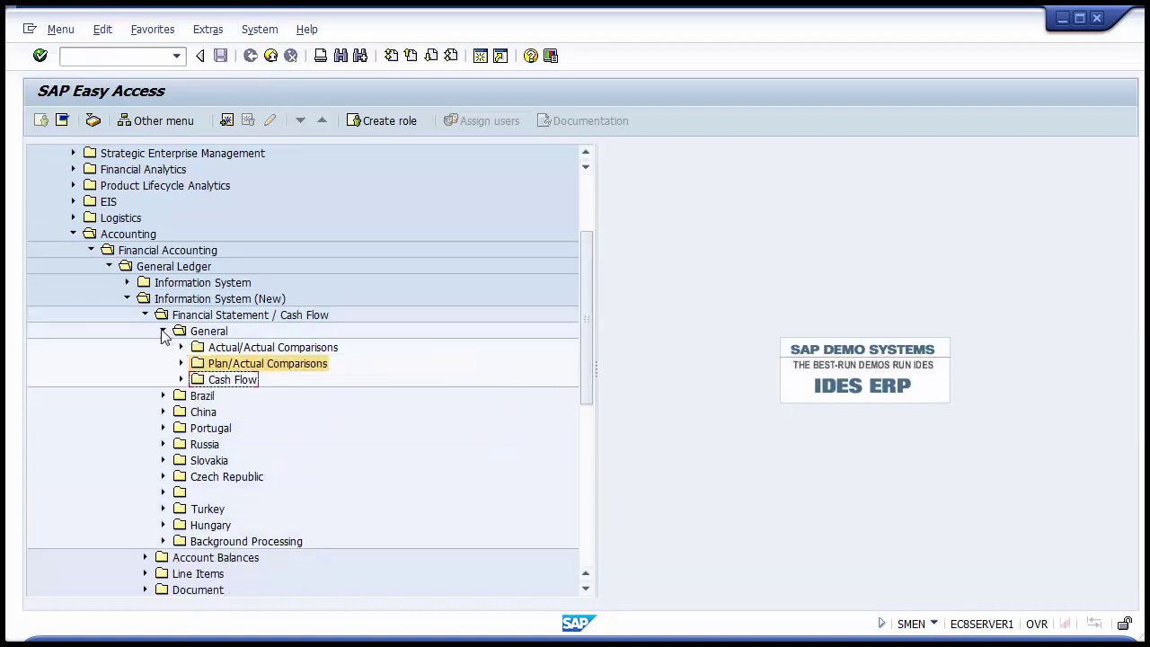
{"action": "left_click", "coordinate": [164, 333]}
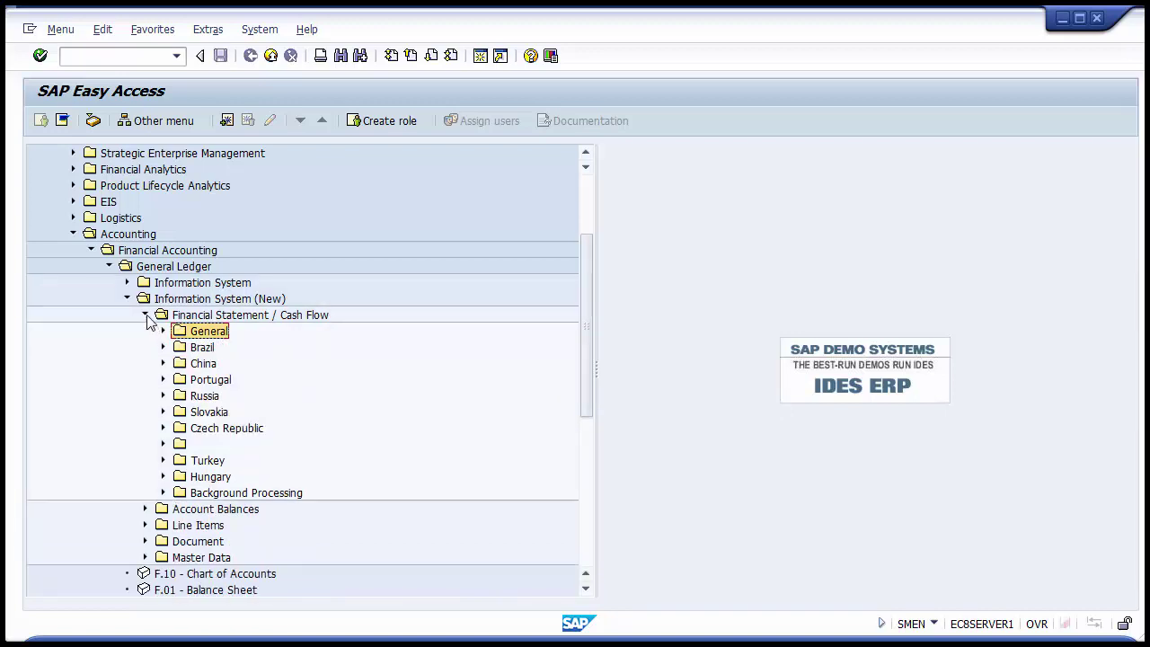
{"action": "left_click", "coordinate": [146, 316]}
Expand Account Balances > General > G/L Account Balances and examine the reports S_PL0_86000030 and S_PL0_86000031.
{"action": "left_click", "coordinate": [180, 335]}
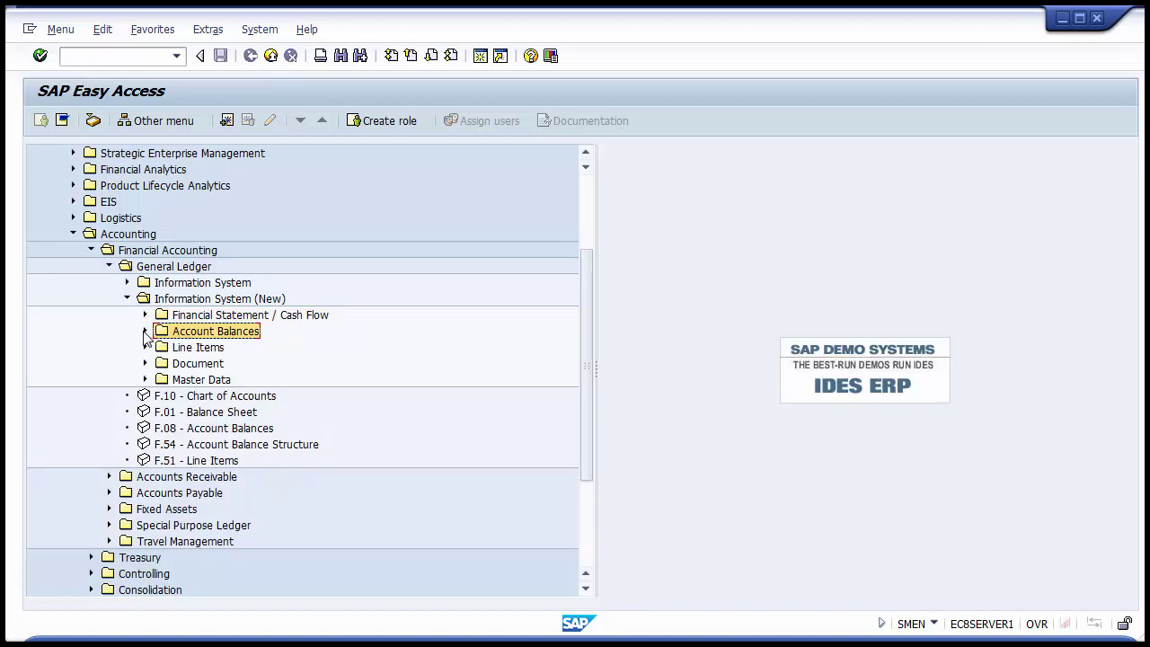
{"action": "left_click", "coordinate": [144, 331]}
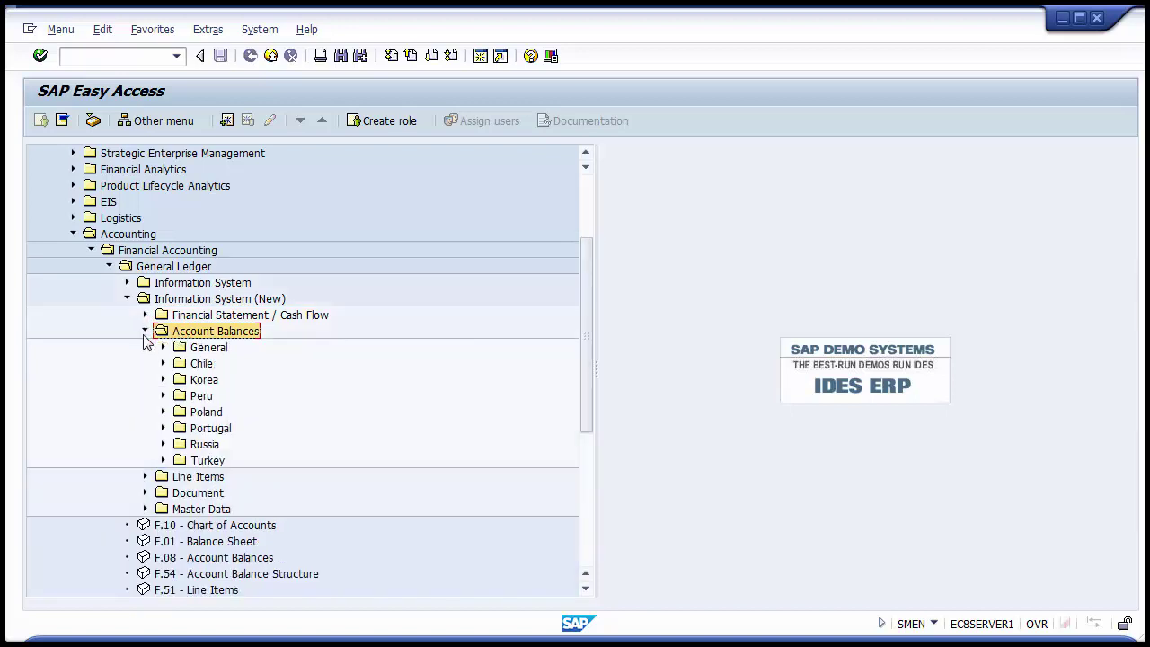
{"action": "left_click", "coordinate": [180, 349]}
{"action": "left_click", "coordinate": [163, 348]}
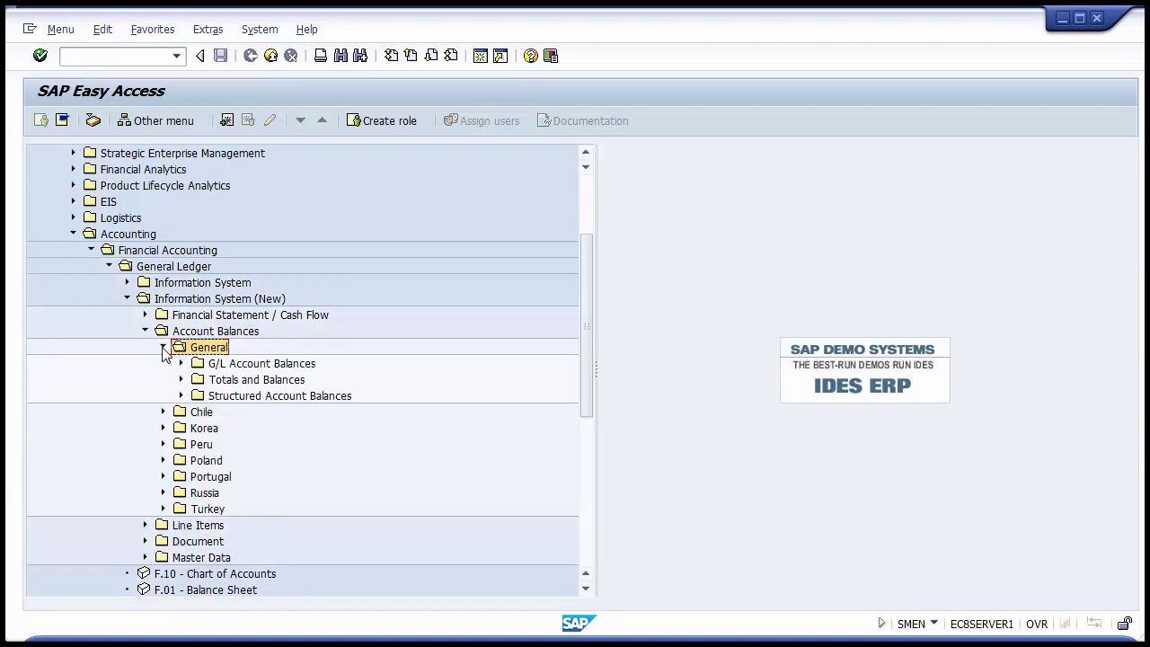
{"action": "left_click", "coordinate": [203, 363]}
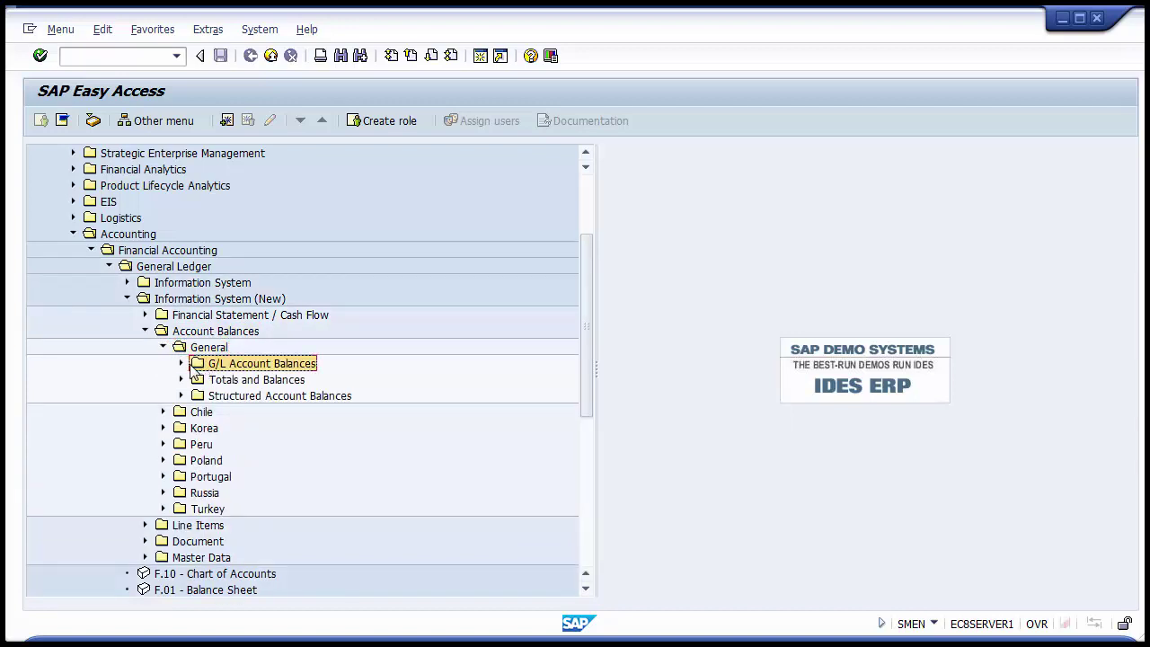
{"action": "left_click", "coordinate": [180, 363]}
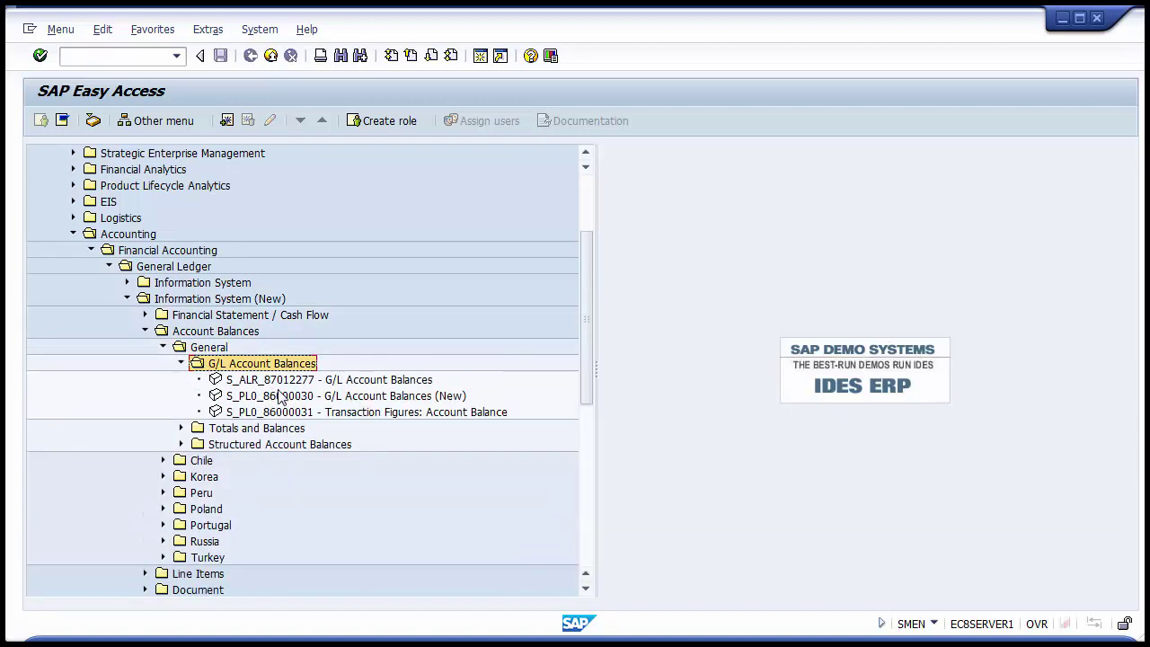
{"action": "left_click", "coordinate": [359, 397]}
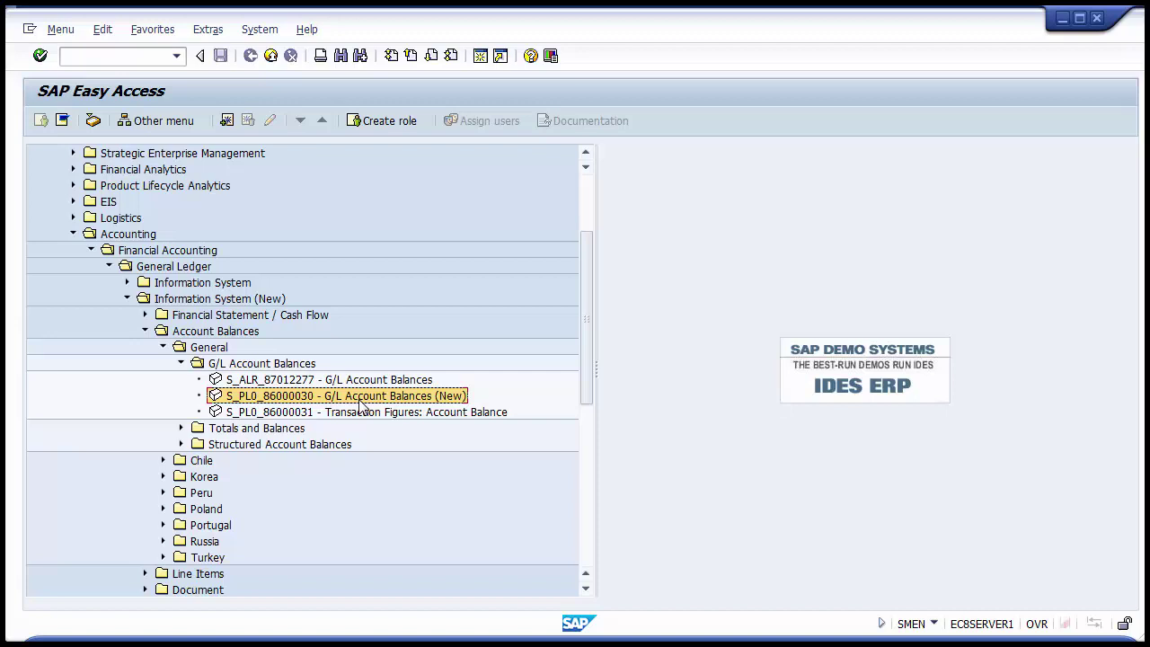
{"action": "left_click", "coordinate": [285, 412]}
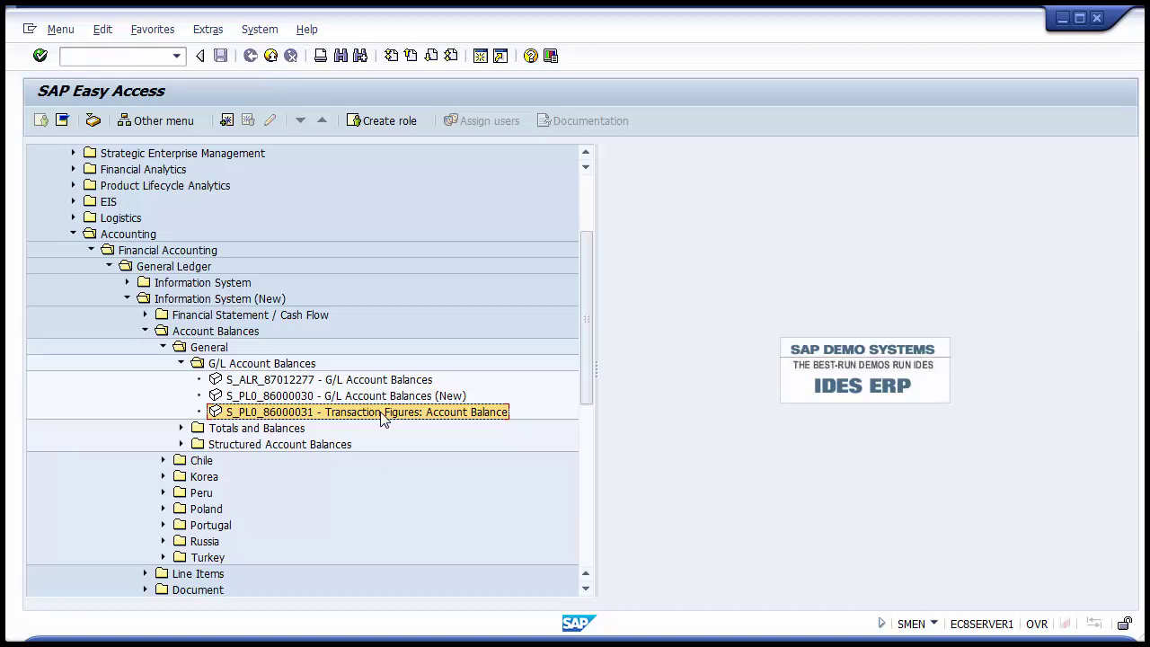
Expand Totals and Balances and Structured Account Balances under General to examine their reports, including S_PL0_86000032.
{"action": "left_click", "coordinate": [275, 429]}
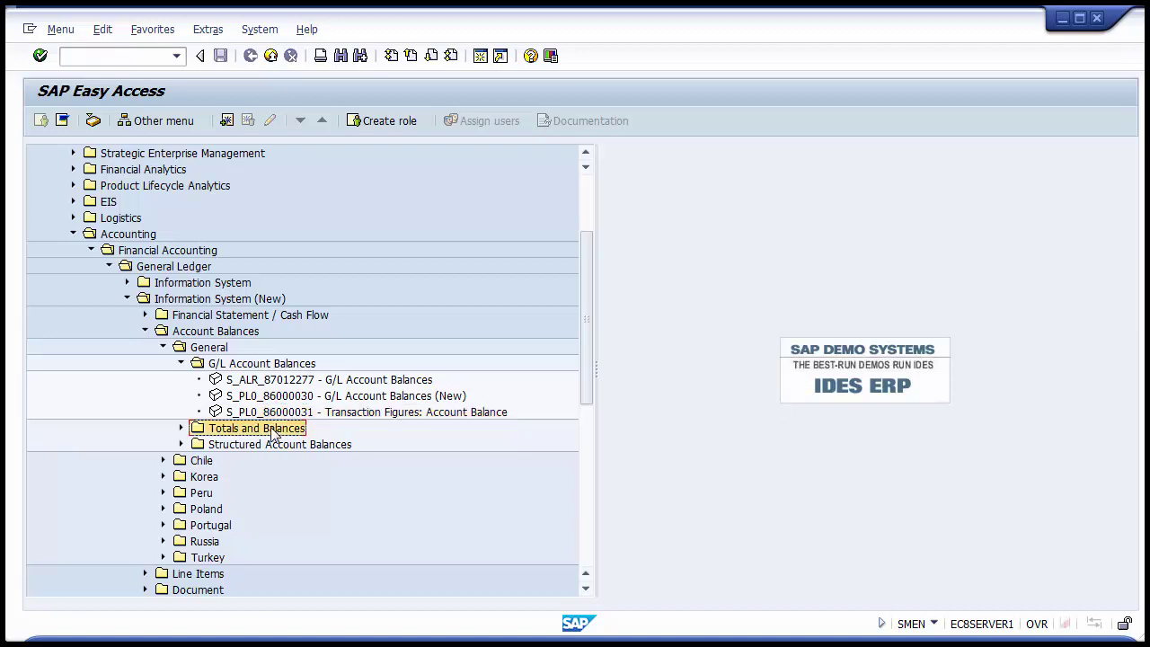
{"action": "left_click", "coordinate": [182, 428]}
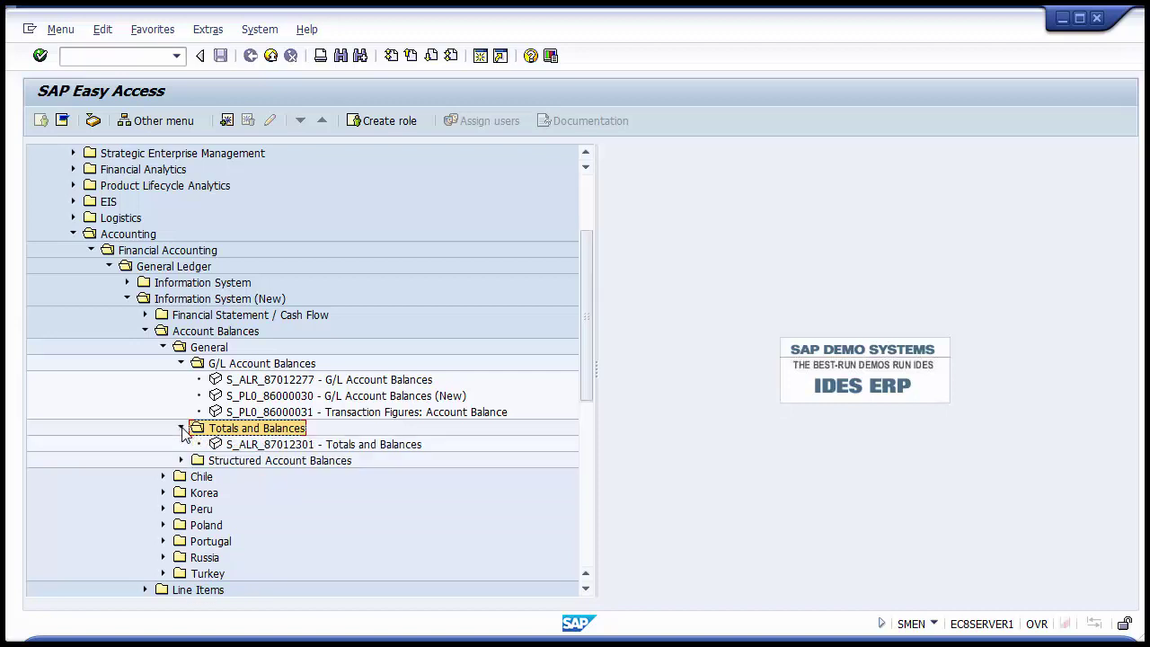
{"action": "left_click", "coordinate": [181, 428]}
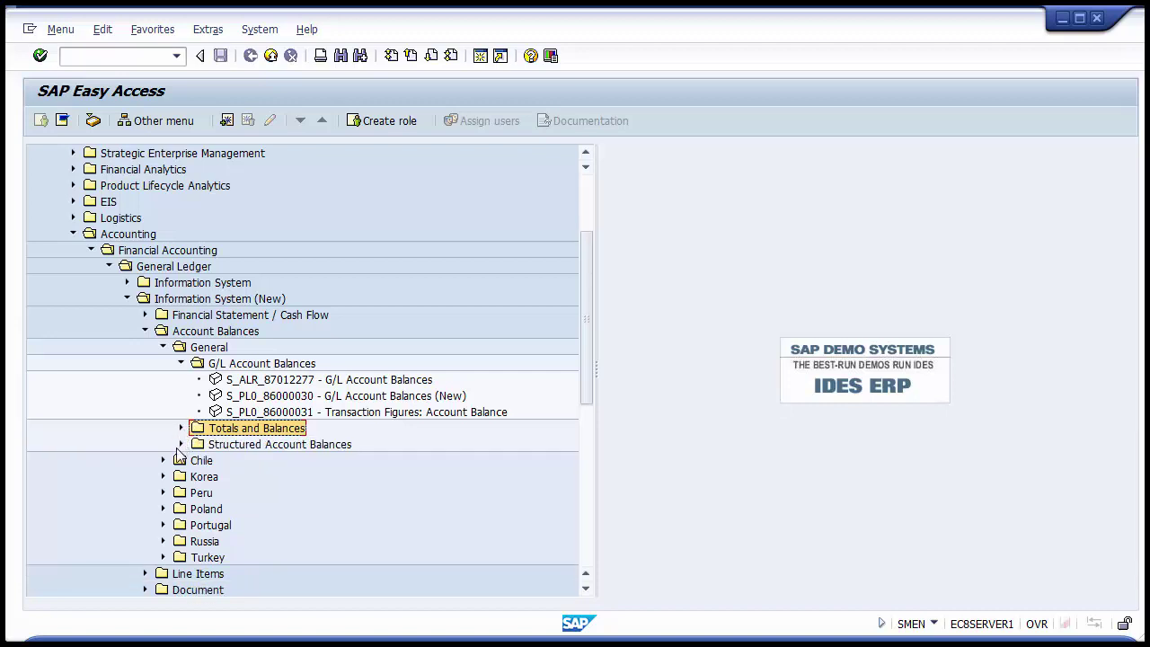
{"action": "left_click", "coordinate": [181, 444]}
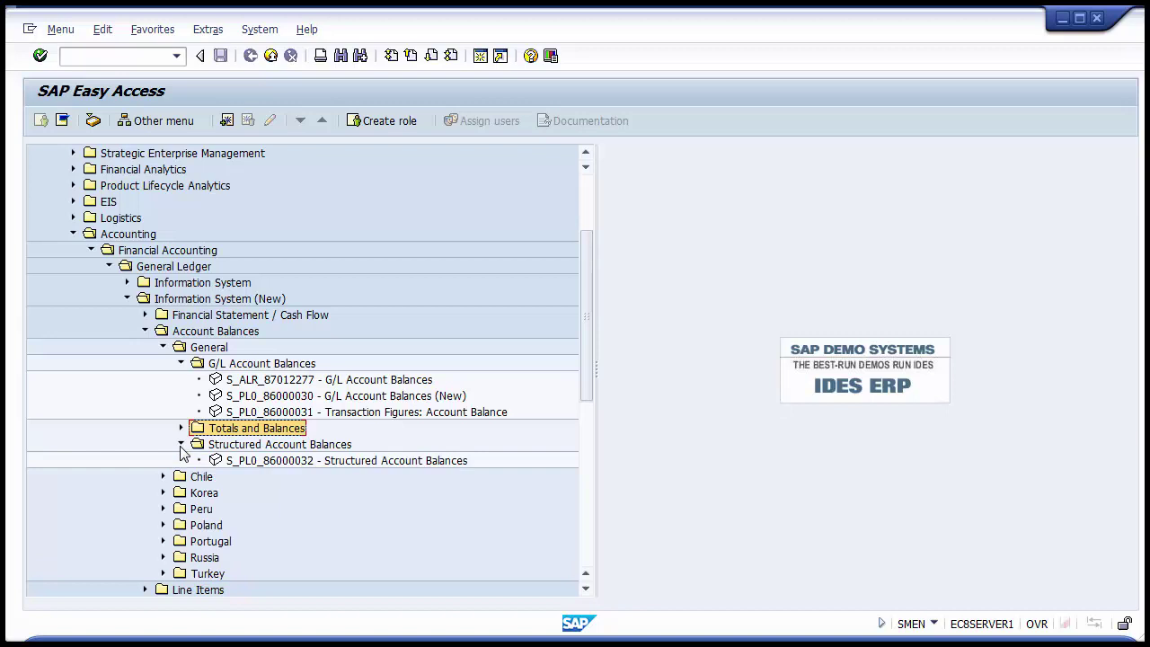
{"action": "left_click", "coordinate": [254, 461]}
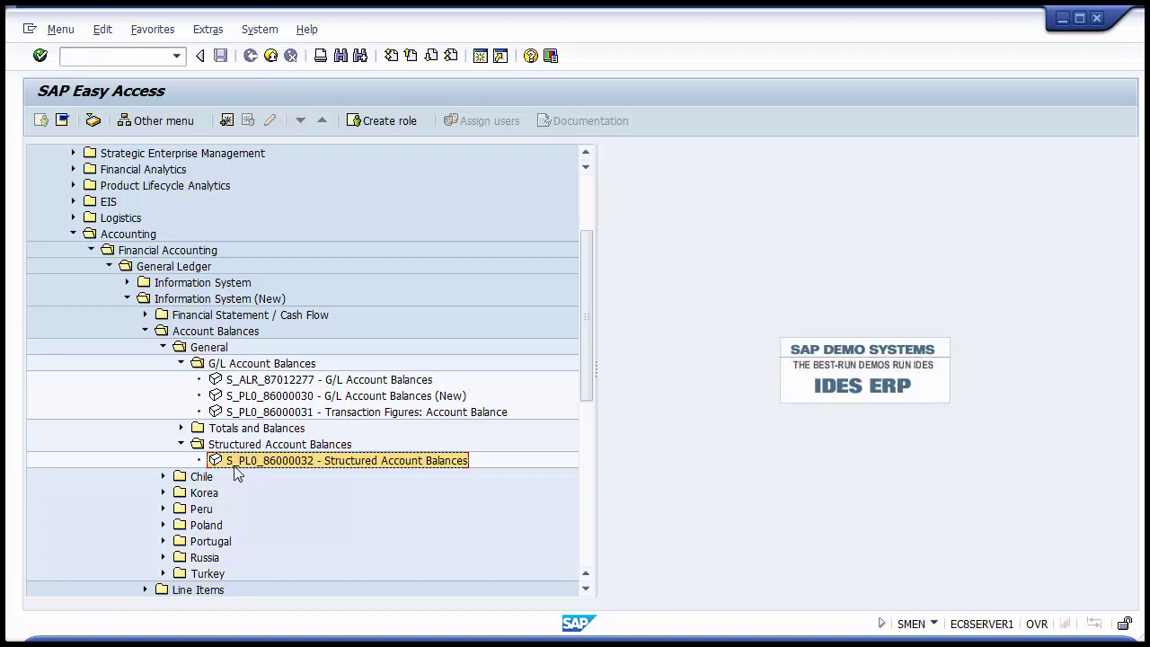
Collapse Structured Account Balances and G/L Account Balances along with the parent Account Balances folder.
{"action": "left_click", "coordinate": [182, 444]}
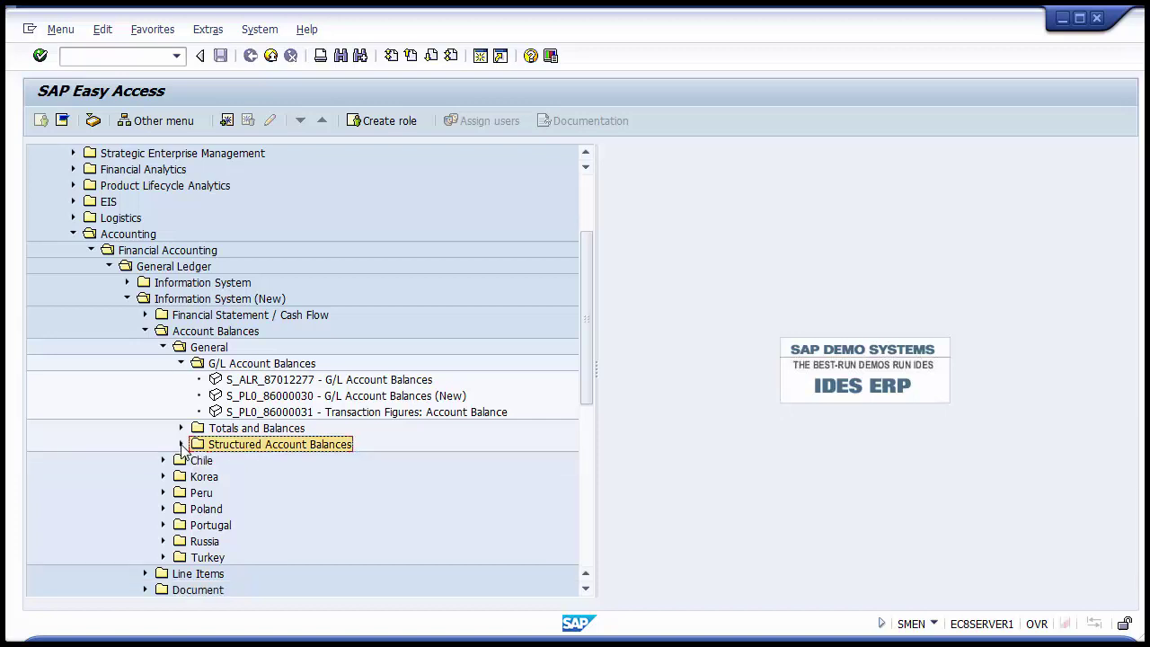
{"action": "left_click", "coordinate": [181, 363]}
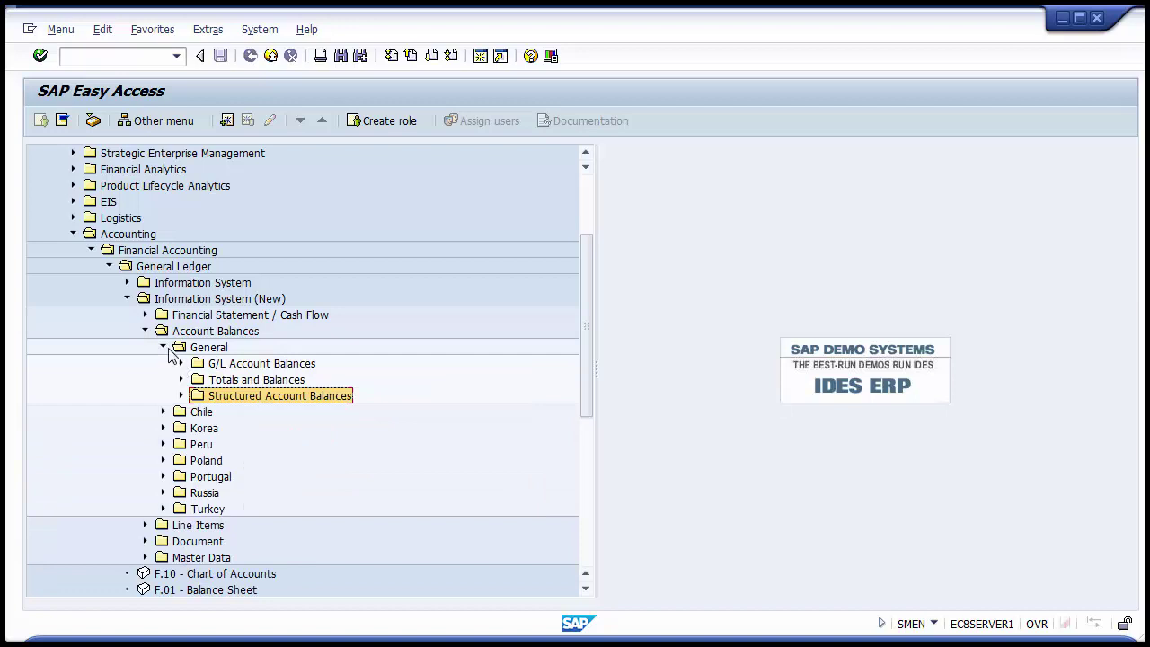
{"action": "left_click", "coordinate": [163, 331]}
{"action": "left_click", "coordinate": [145, 332]}
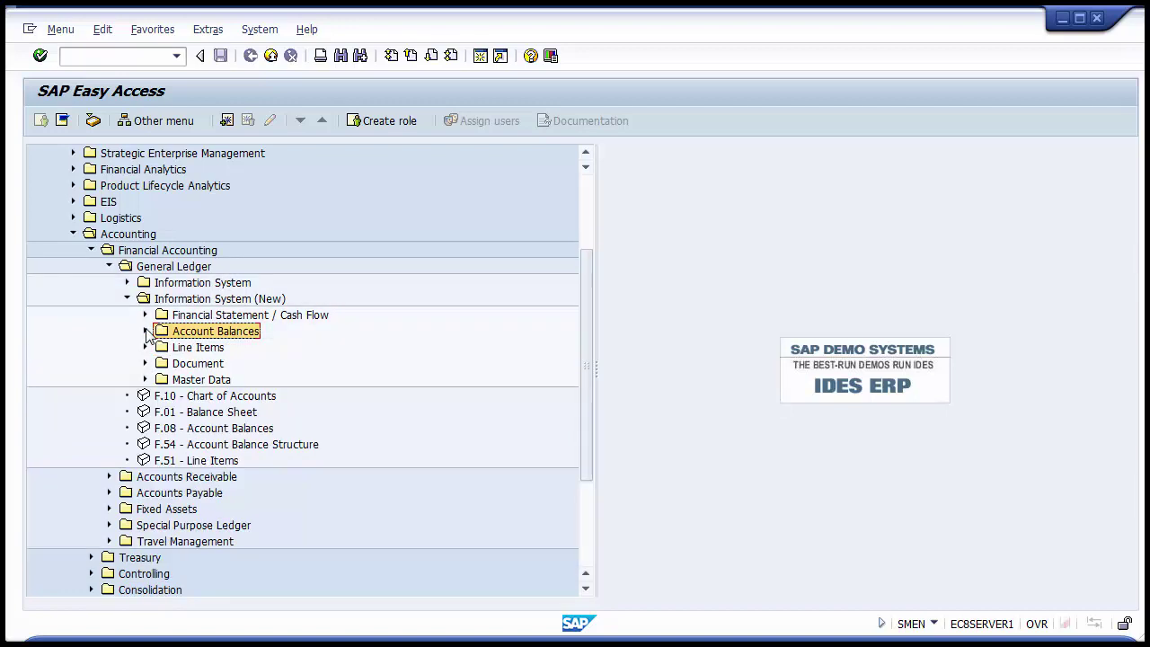
Expand Line Items > Open Items and examine the segment reports S_PCO_36000218 for receivables and S_PCO_36000219 for payables.
{"action": "left_click", "coordinate": [145, 348]}
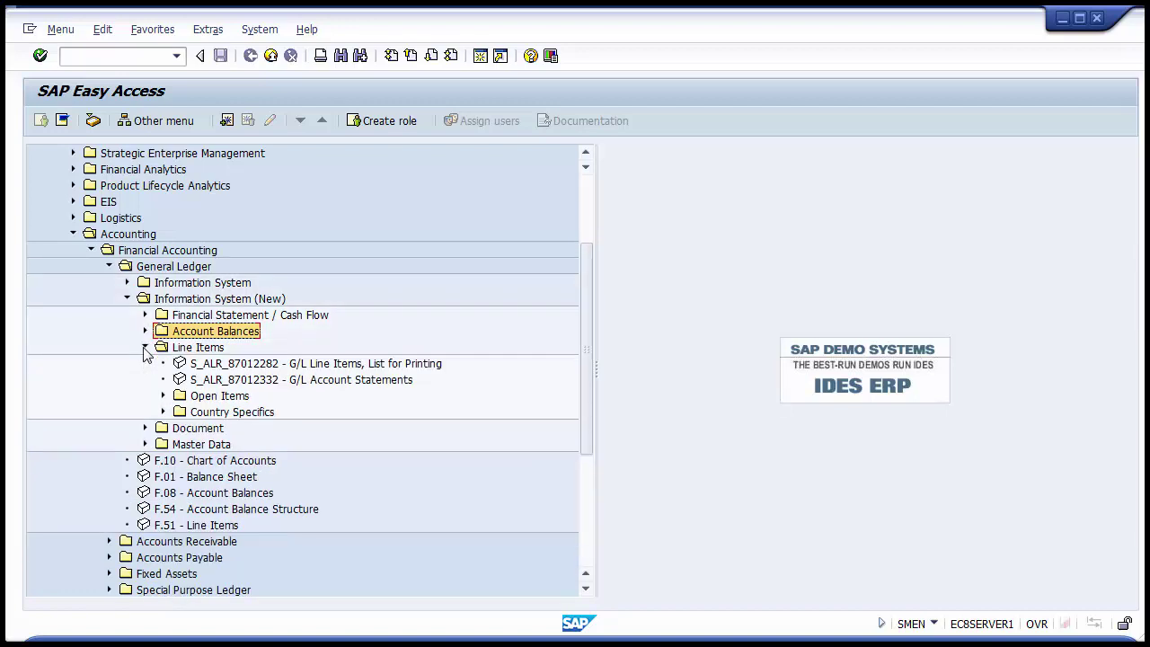
{"action": "left_click", "coordinate": [163, 395]}
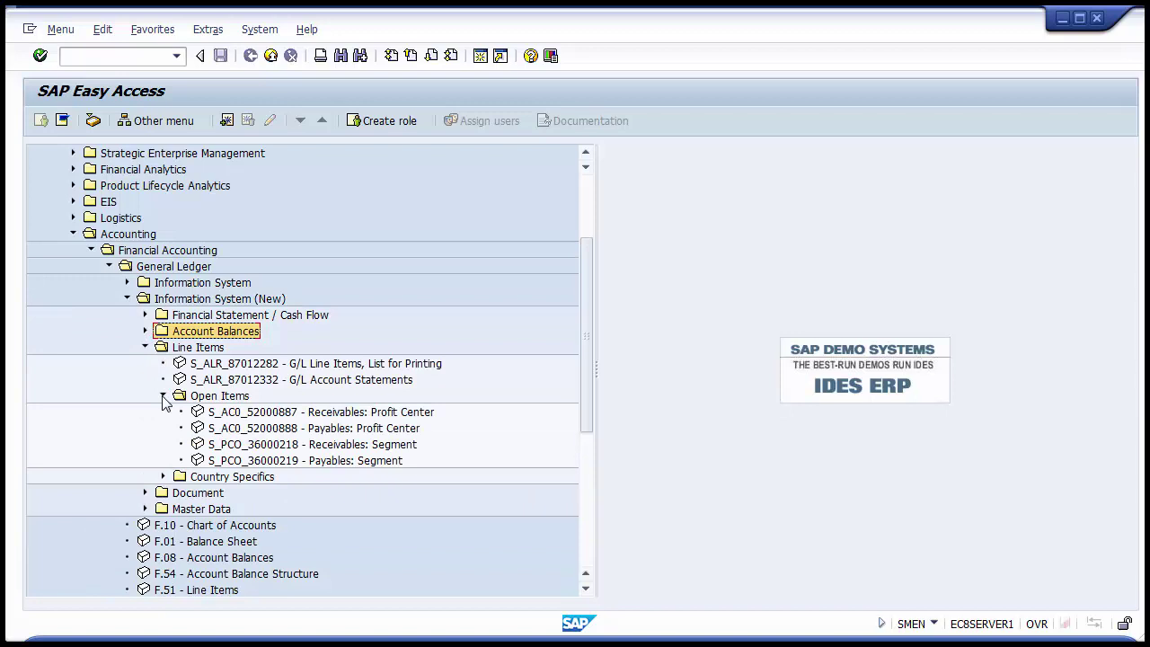
{"action": "left_click", "coordinate": [255, 445]}
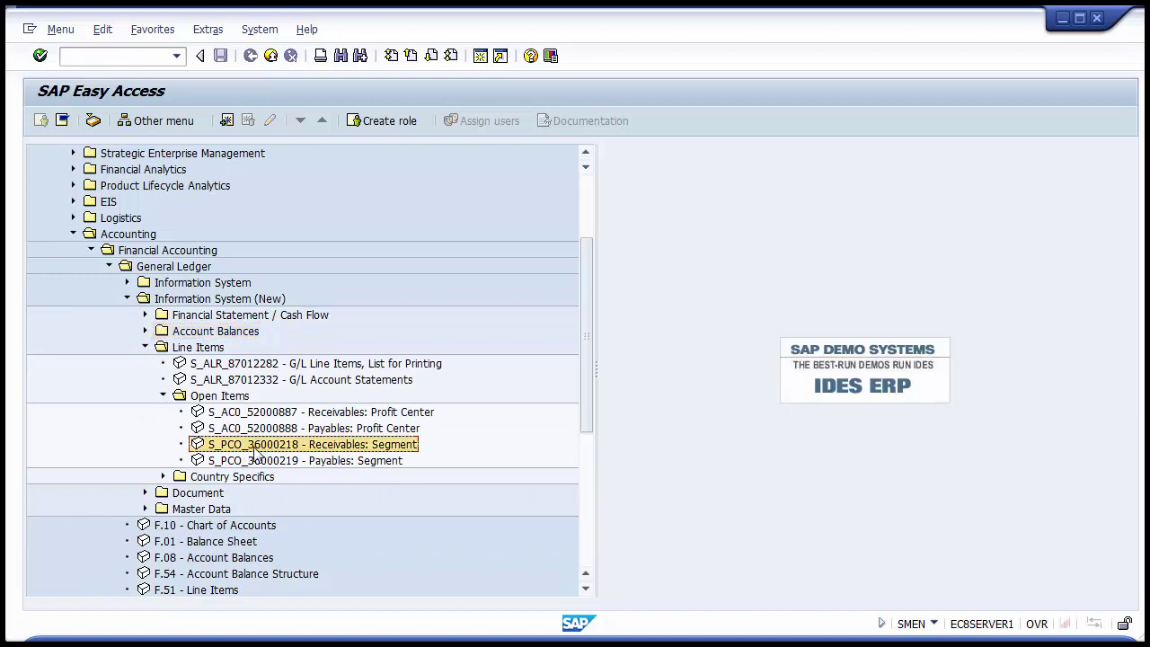
{"action": "left_click", "coordinate": [329, 463]}
{"action": "left_click", "coordinate": [312, 446]}
{"action": "left_click", "coordinate": [311, 462]}
{"action": "left_click", "coordinate": [306, 449]}
{"action": "left_click", "coordinate": [333, 464]}
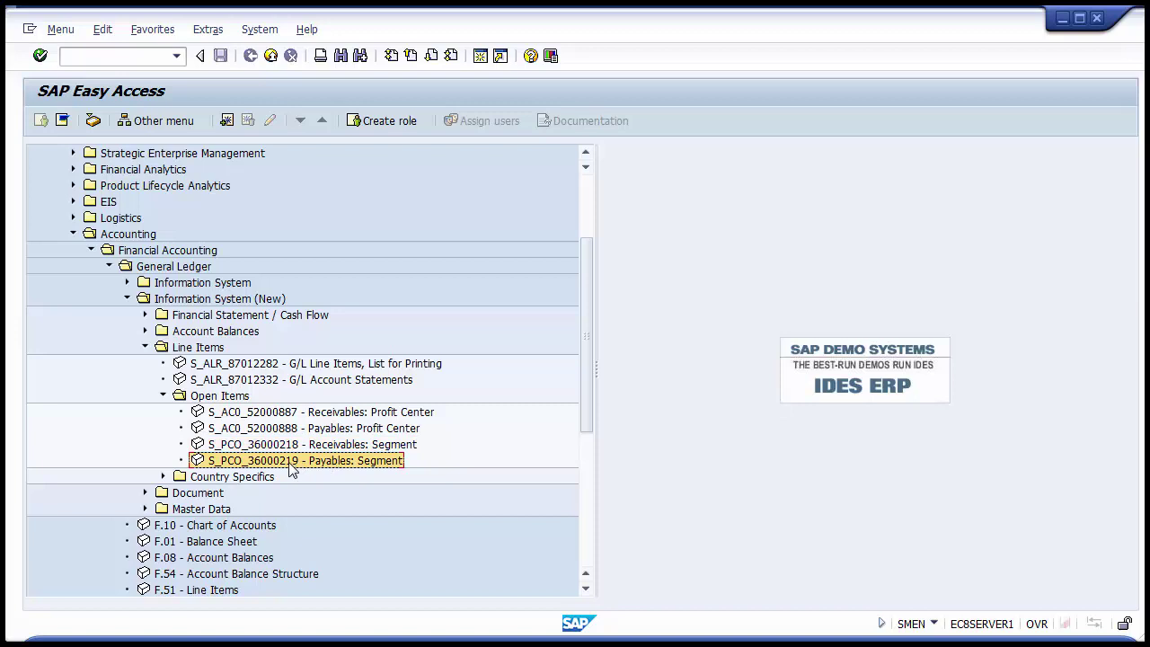
Open the report S_PCO_36000219 - Payables: Segment and highlight its transaction code on the New GL Reports slide in PowerPoint.
{"action": "double_click", "coordinate": [289, 461]}
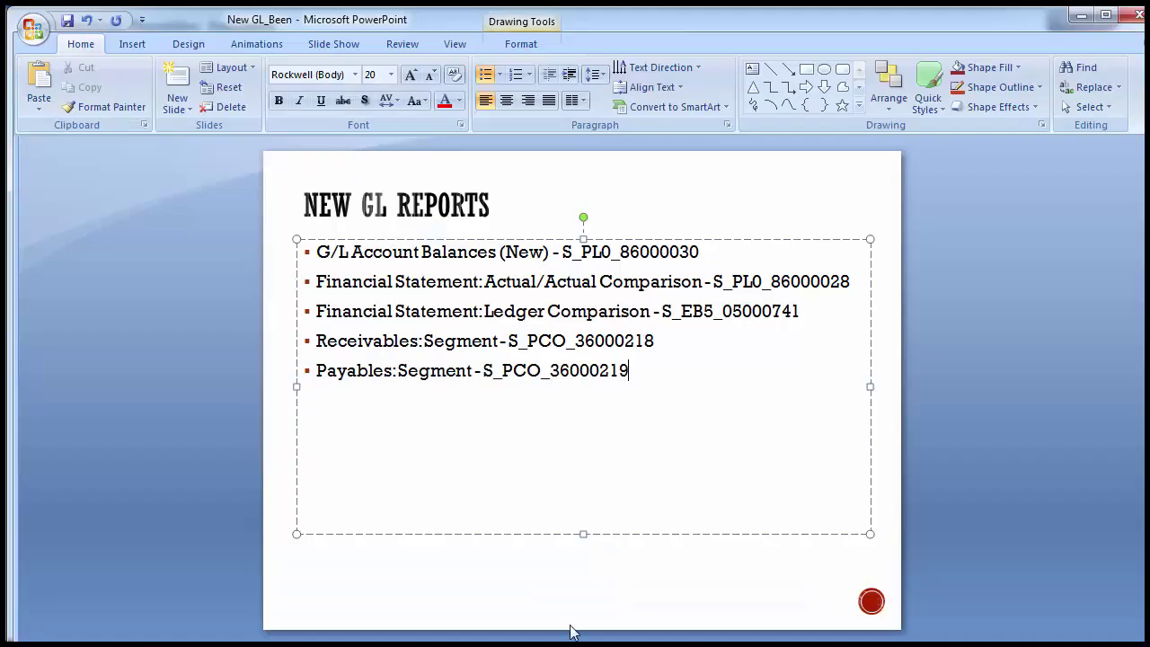
{"action": "left_click", "coordinate": [485, 370]}
{"action": "left_click_drag", "start_coordinate": [504, 374], "coordinate": [622, 375]}
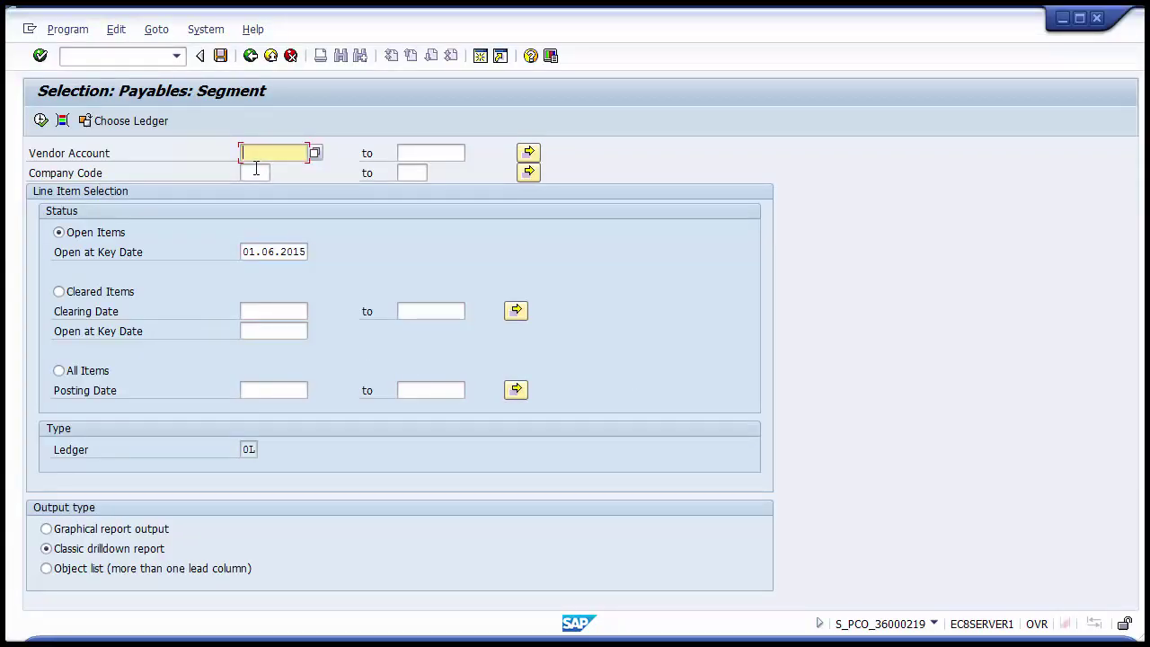
In SAP, set the company code to 1200 and review the General Ledger Line Items fields available as custom selections.
{"action": "left_click", "coordinate": [255, 172]}
{"action": "left_click", "coordinate": [254, 189]}
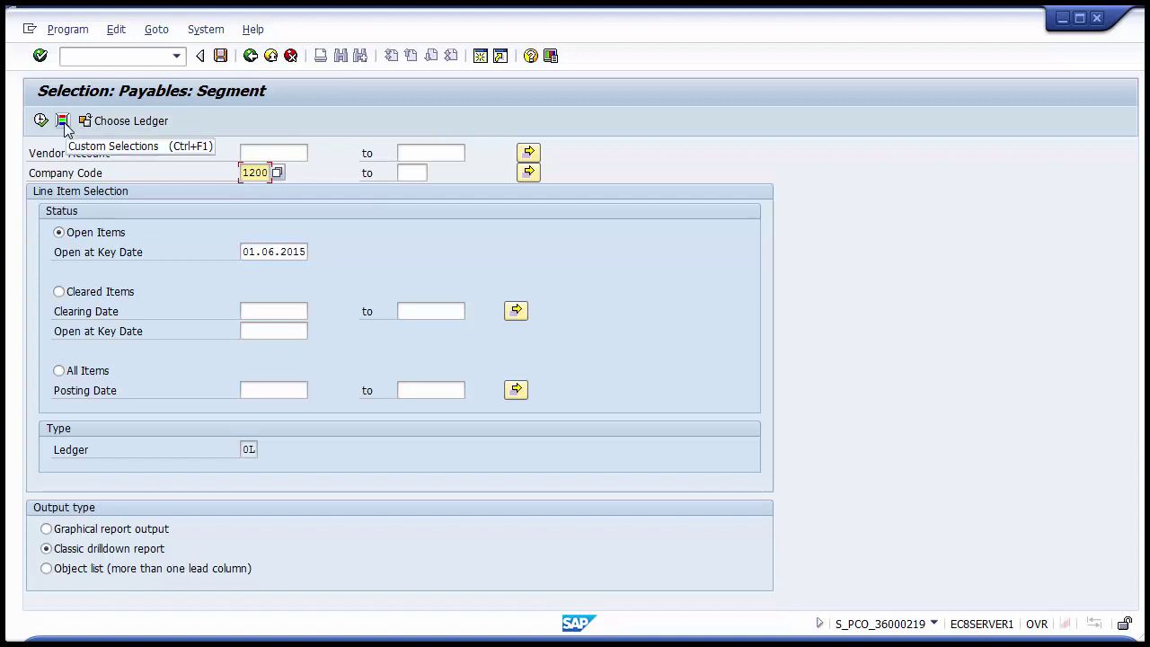
{"action": "left_click", "coordinate": [63, 121]}
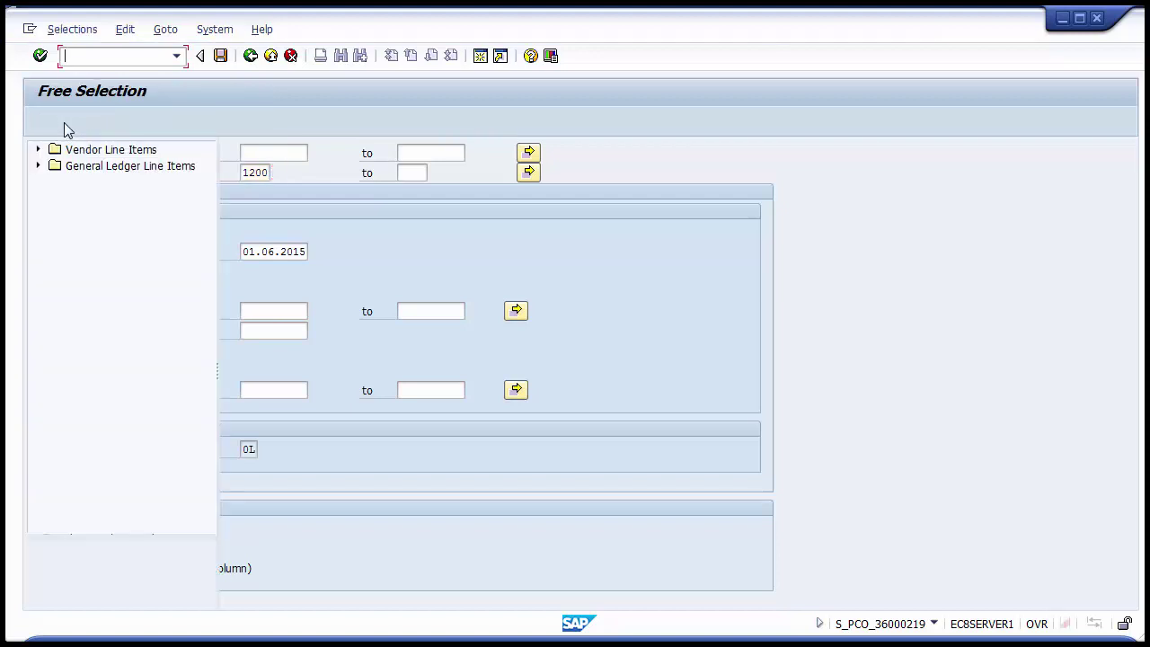
{"action": "left_click", "coordinate": [38, 166]}
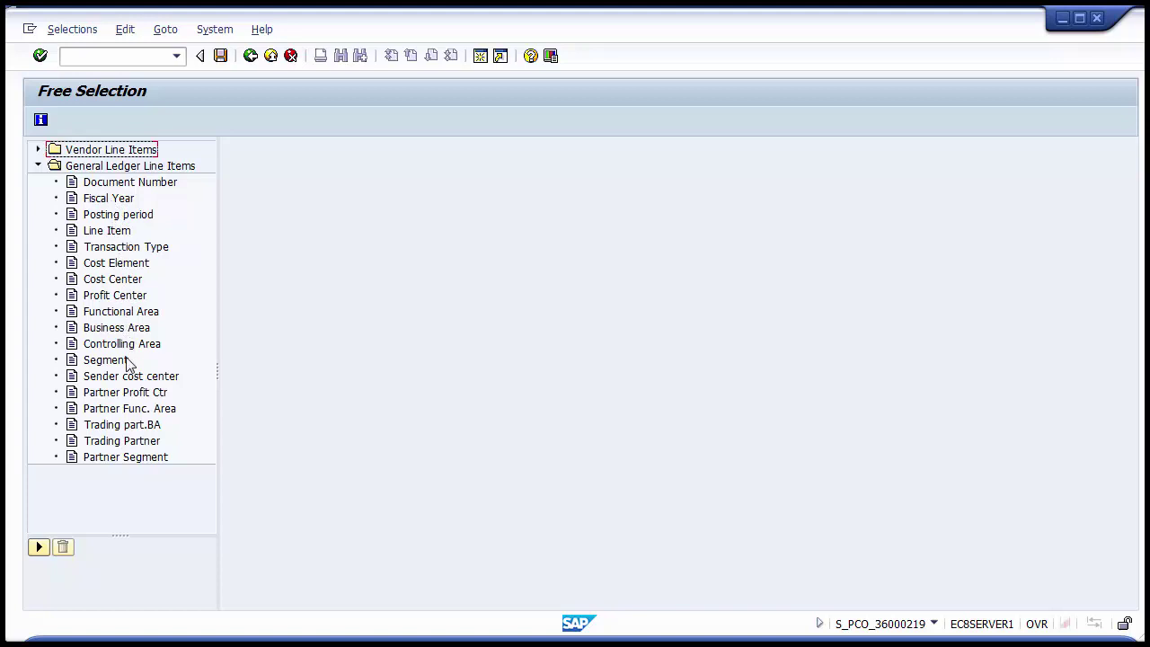
{"action": "left_click", "coordinate": [251, 57]}
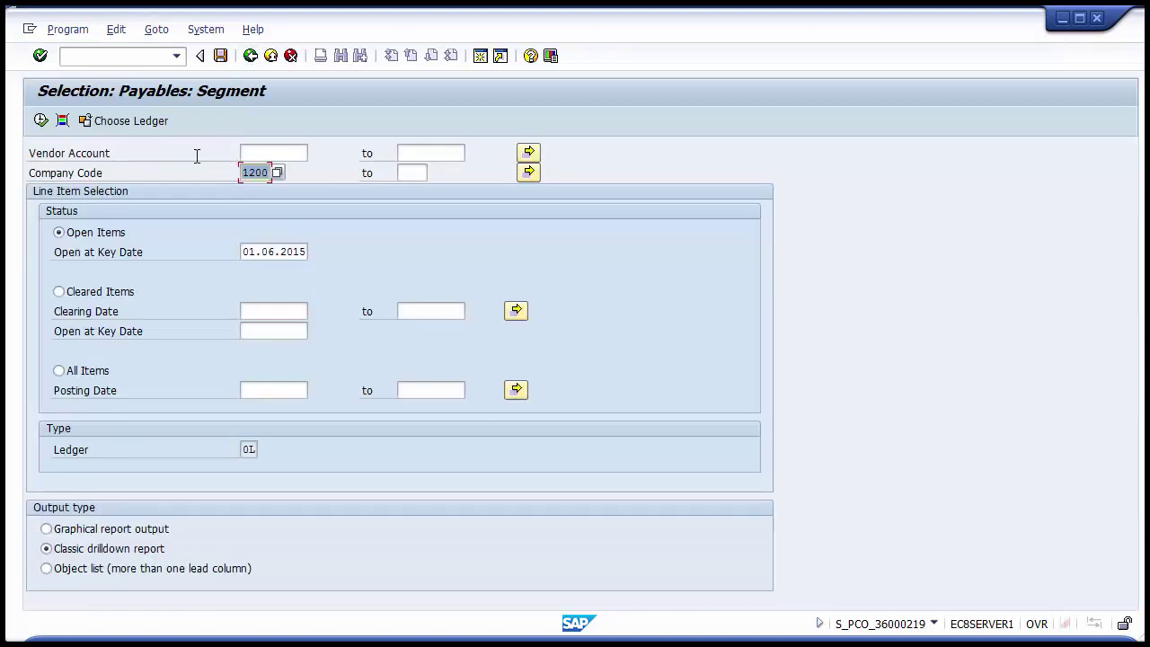
Execute the Payables: Segment report and break down the Domestic Vendor G/L account by vendor.
{"action": "left_click", "coordinate": [40, 122]}
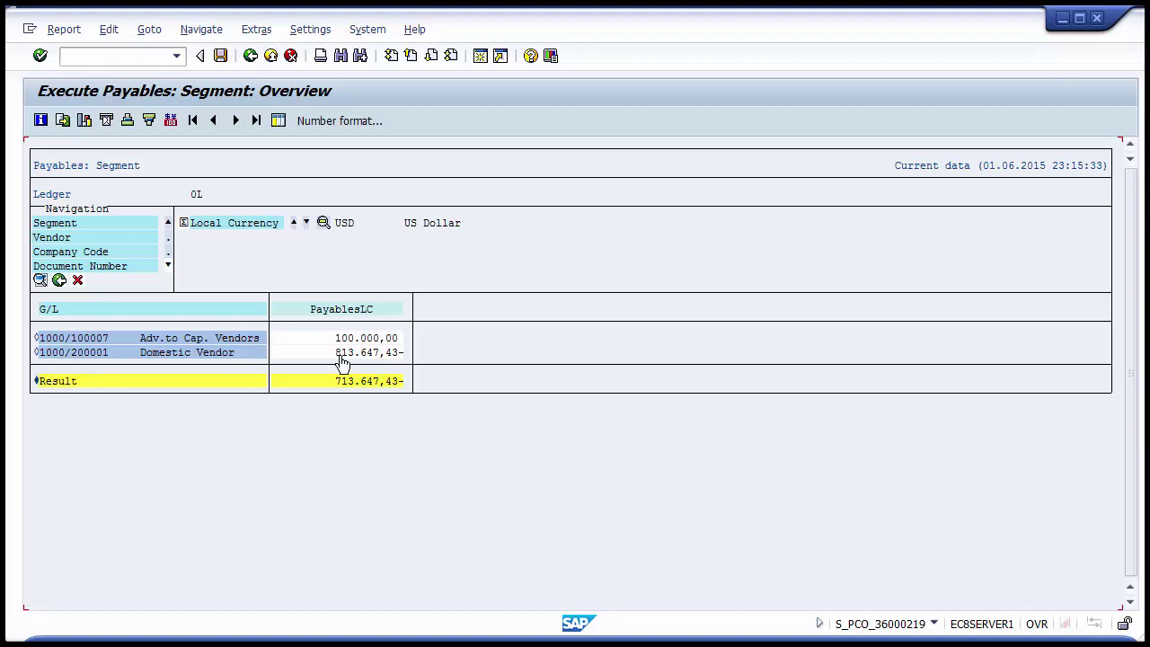
{"action": "left_click", "coordinate": [37, 356]}
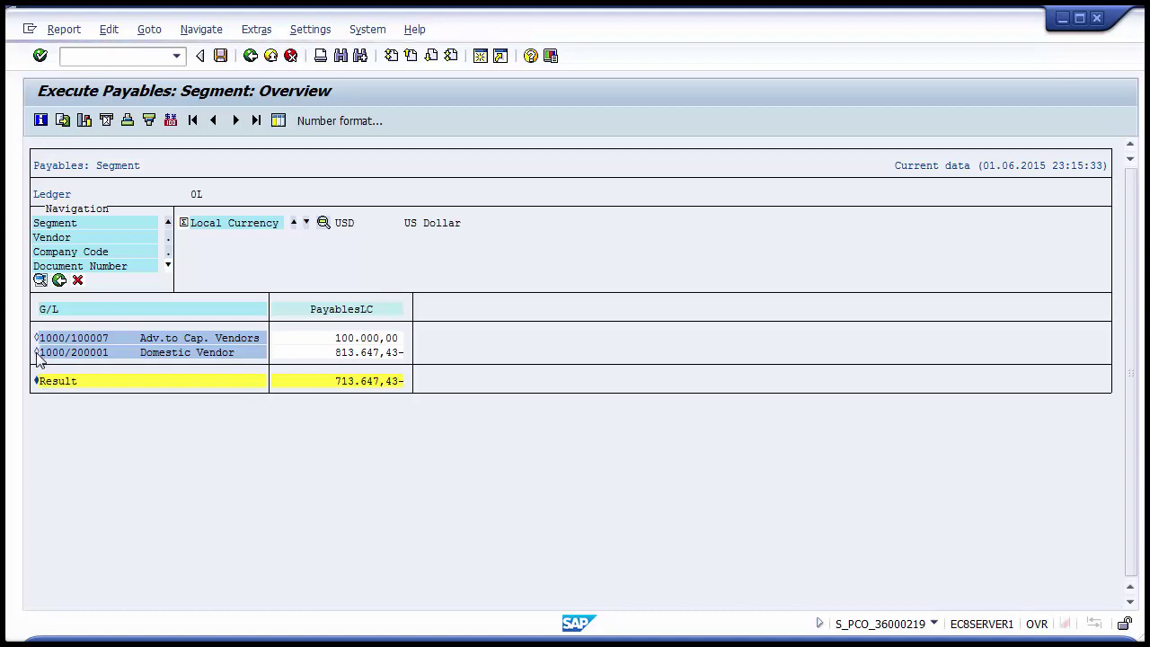
{"action": "left_click", "coordinate": [290, 57]}
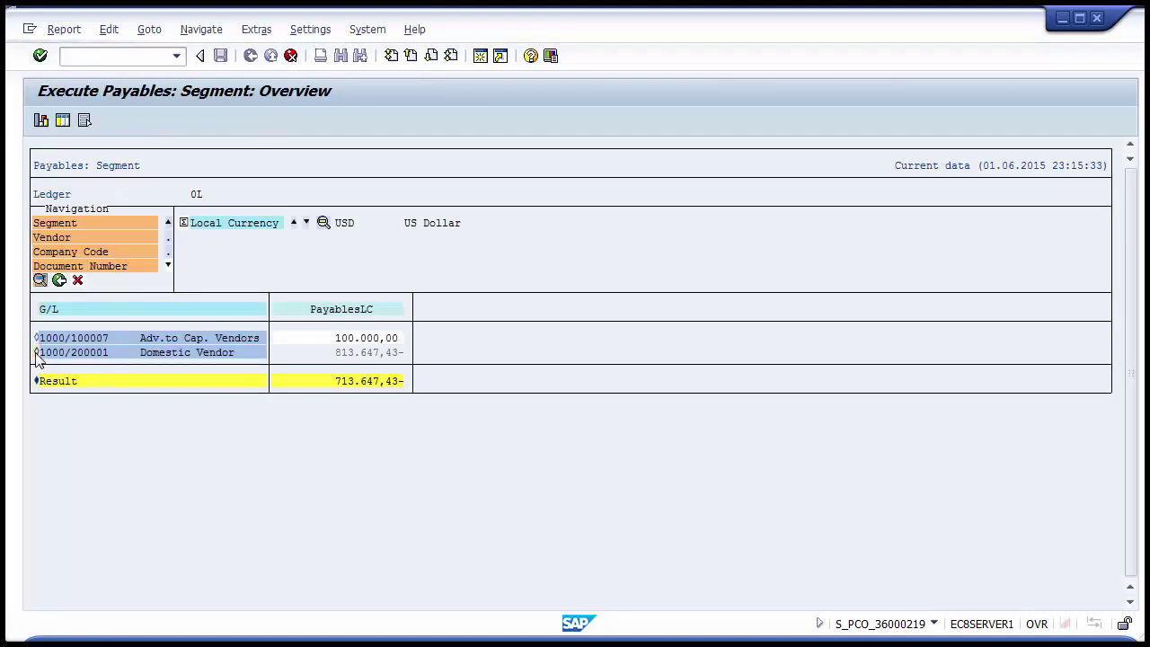
{"action": "left_click", "coordinate": [36, 353]}
{"action": "left_click", "coordinate": [52, 238]}
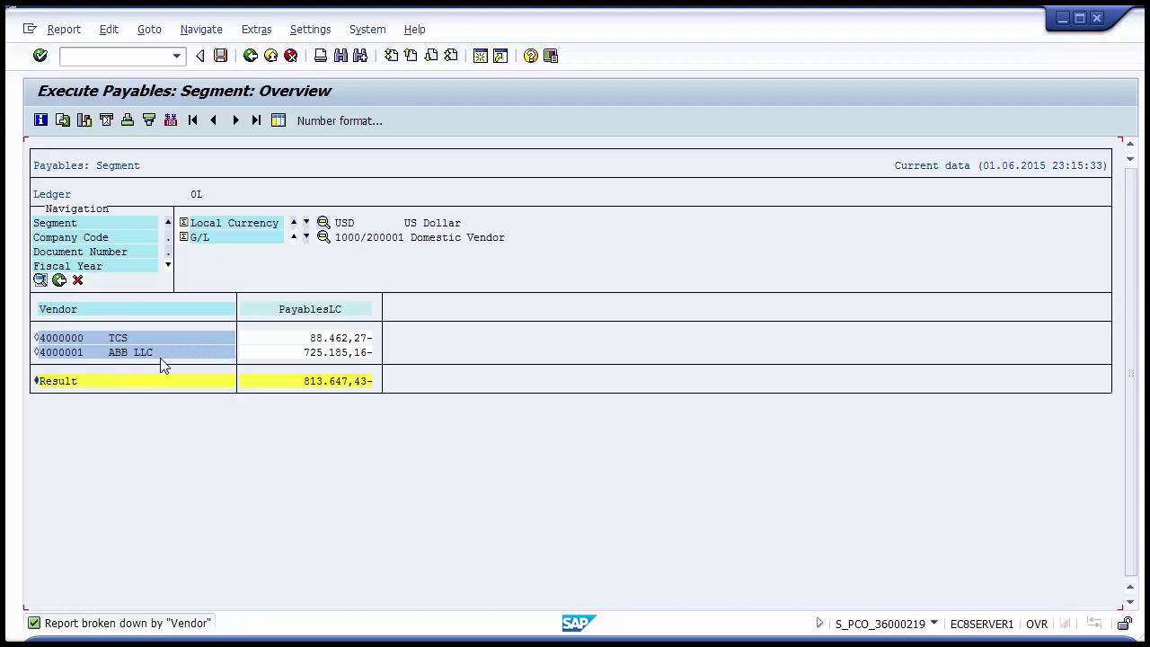
Examine the G/L account selected for the vendor breakdown and go back through the drilldown to the Local Currency level.
{"action": "left_click", "coordinate": [364, 239]}
{"action": "left_click", "coordinate": [452, 240]}
{"action": "left_click", "coordinate": [251, 56]}
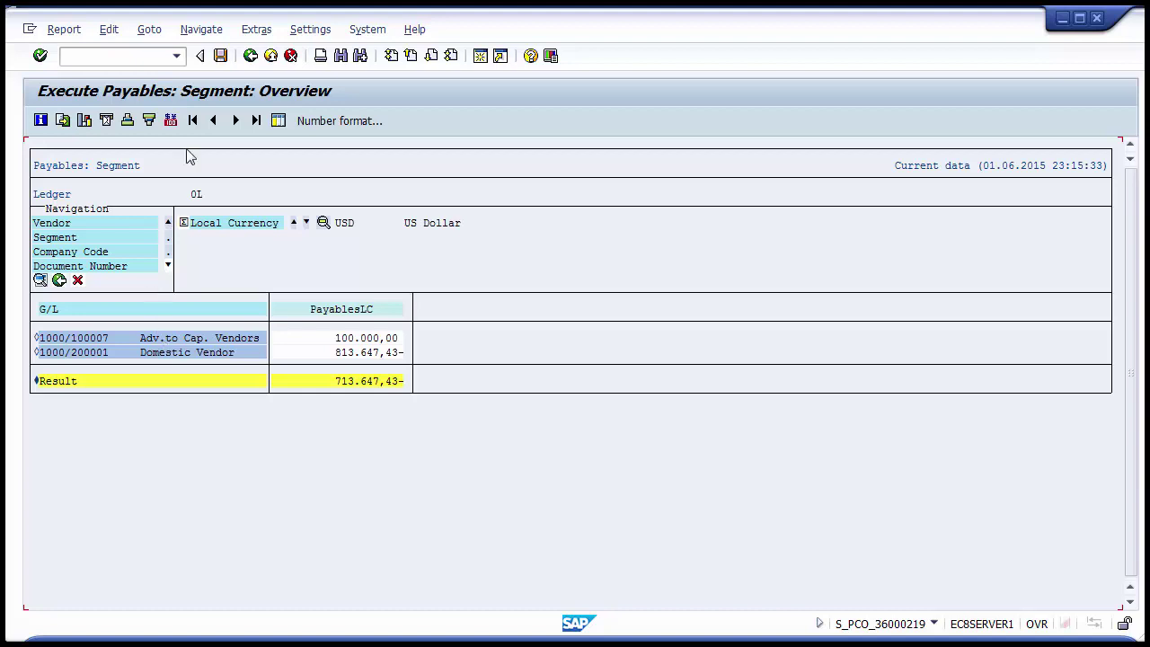
{"action": "left_click", "coordinate": [251, 55]}
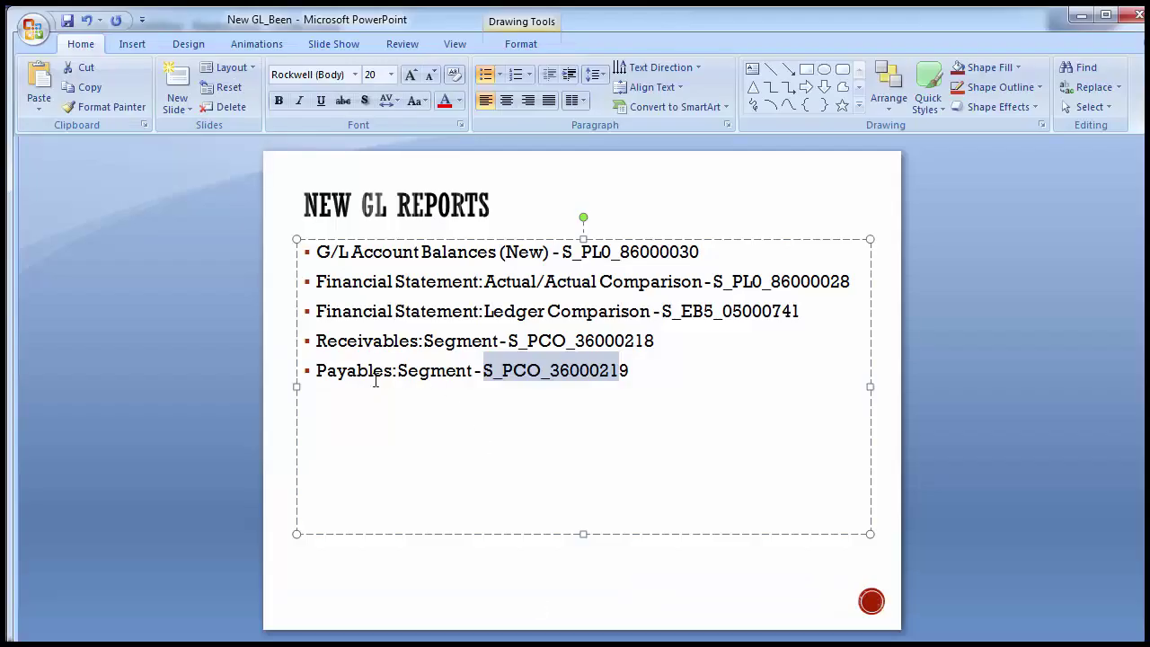
Highlight the Payables:Segment bullet on the New GL Reports slide in PowerPoint and return to SAP.
{"action": "left_click", "coordinate": [340, 373]}
{"action": "left_click_drag", "start_coordinate": [316, 370], "coordinate": [618, 387]}
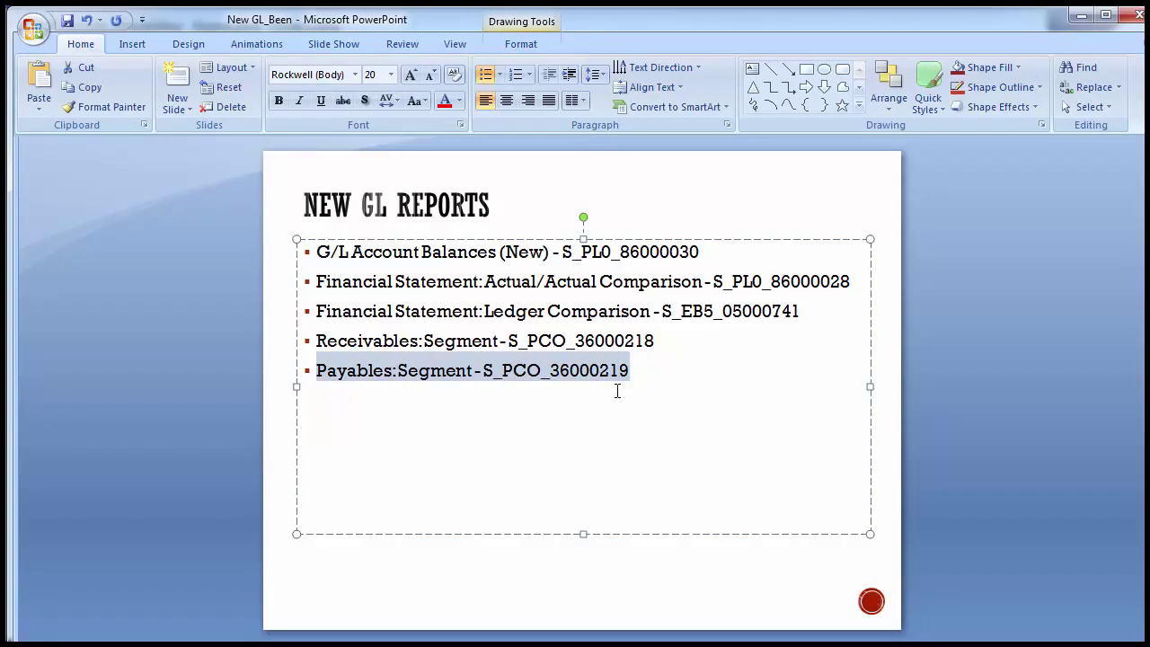
{"action": "left_click", "coordinate": [225, 351]}
{"action": "key", "text": "alt+Tab"}
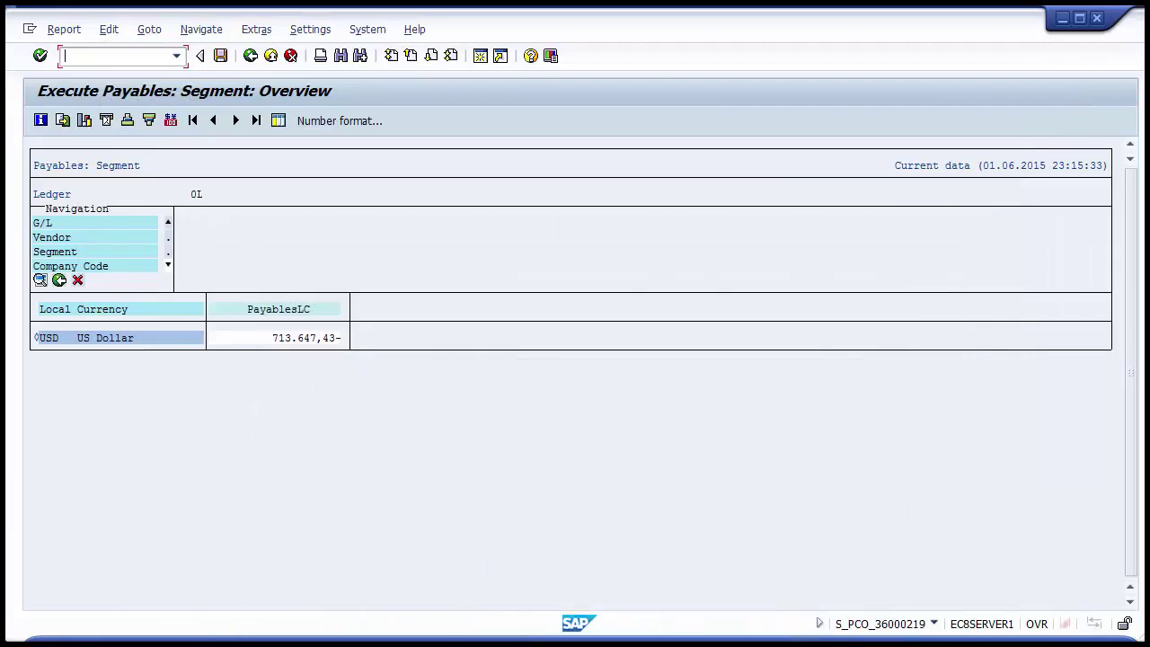
Exit the Payables: Segment report without saving its data and return to the SAP Easy Access menu.
{"action": "left_click", "coordinate": [250, 56]}
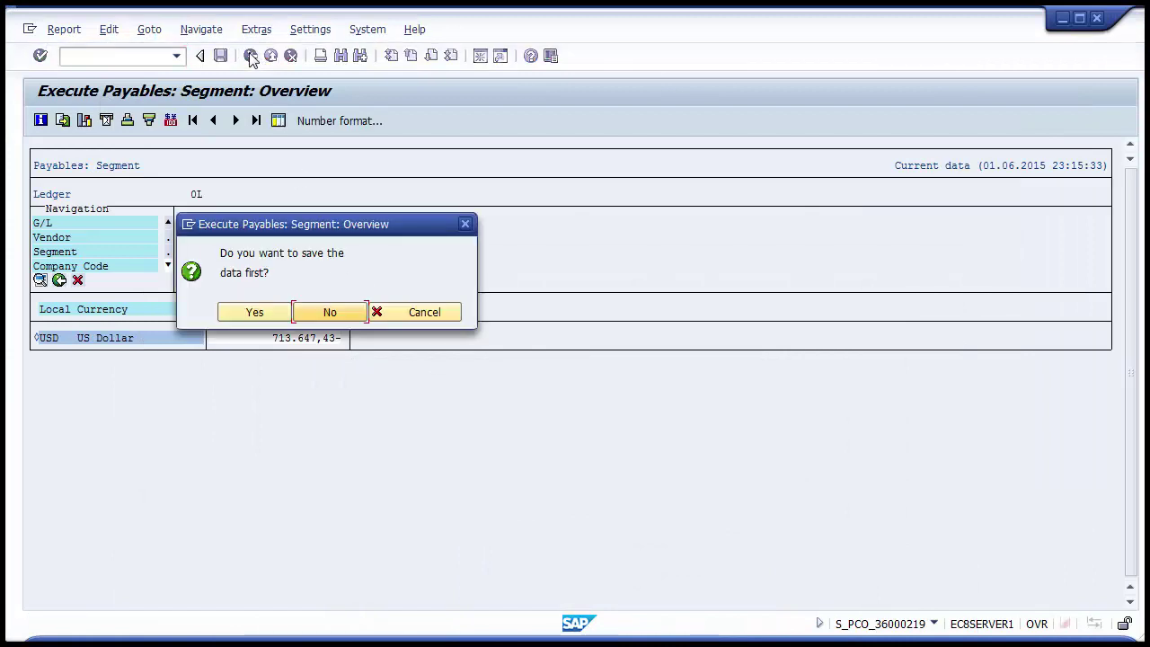
{"action": "left_click", "coordinate": [303, 311]}
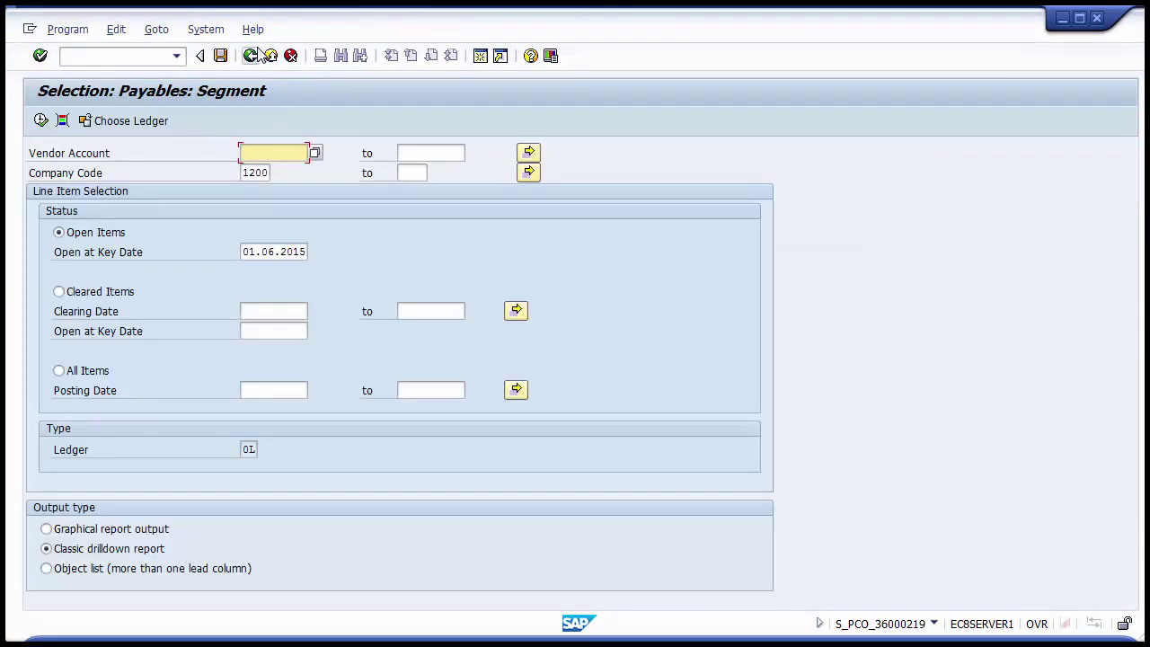
{"action": "left_click", "coordinate": [250, 56]}
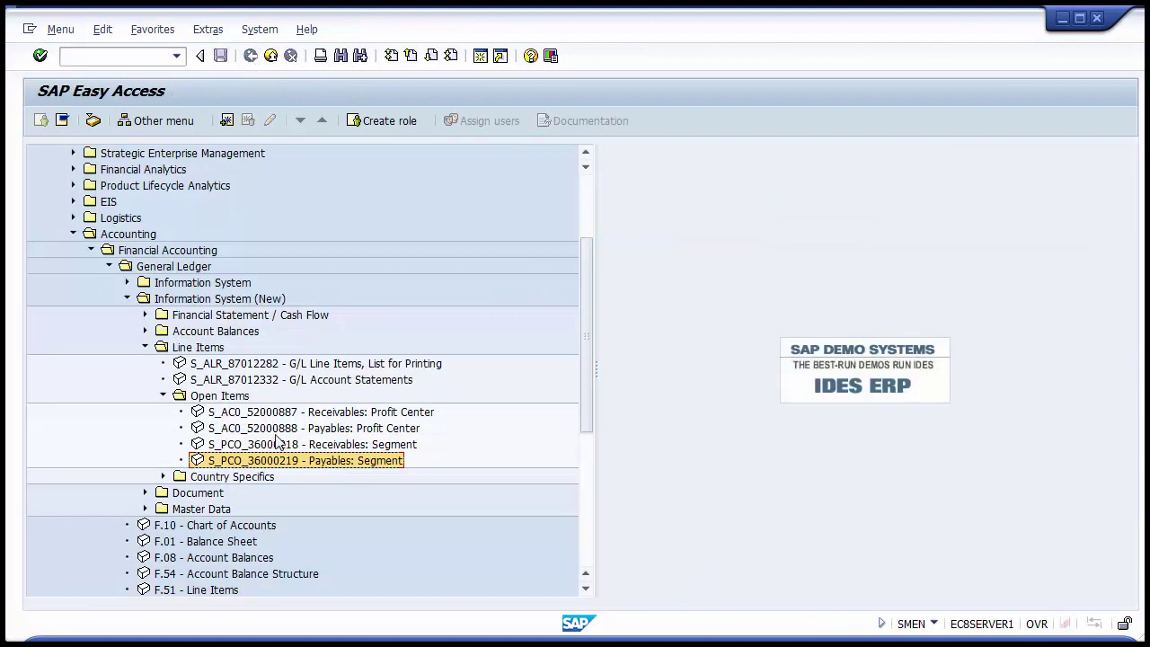
Examine the receivables and payables reports under Open Items, comparing the profit center versions with the segment versions.
{"action": "left_click", "coordinate": [274, 444]}
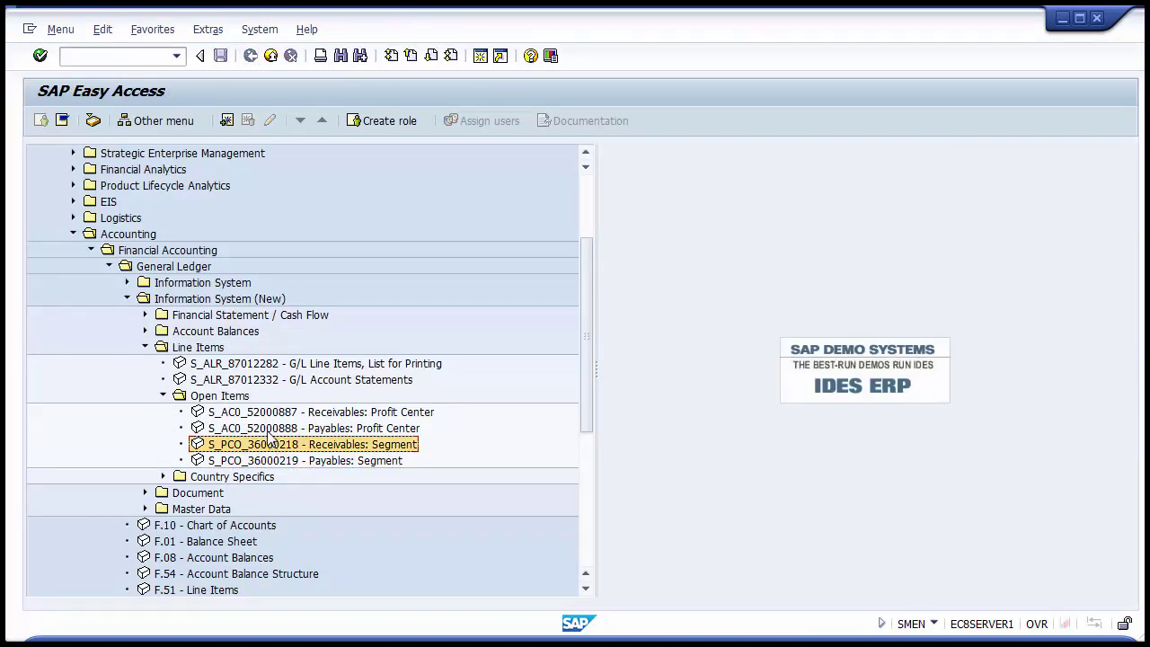
{"action": "left_click", "coordinate": [232, 413]}
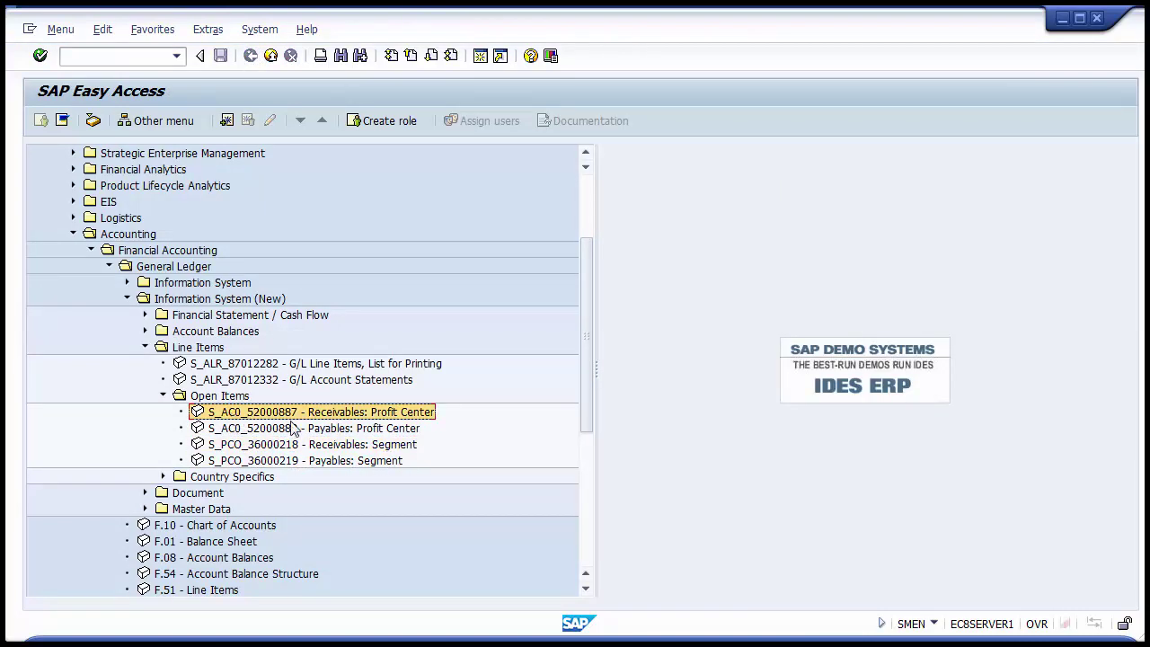
{"action": "left_click", "coordinate": [388, 429]}
{"action": "left_click", "coordinate": [382, 417]}
{"action": "left_click", "coordinate": [372, 426]}
{"action": "left_click", "coordinate": [368, 419]}
{"action": "key", "text": "Down"}
{"action": "key", "text": "Down"}
{"action": "key", "text": "Down"}
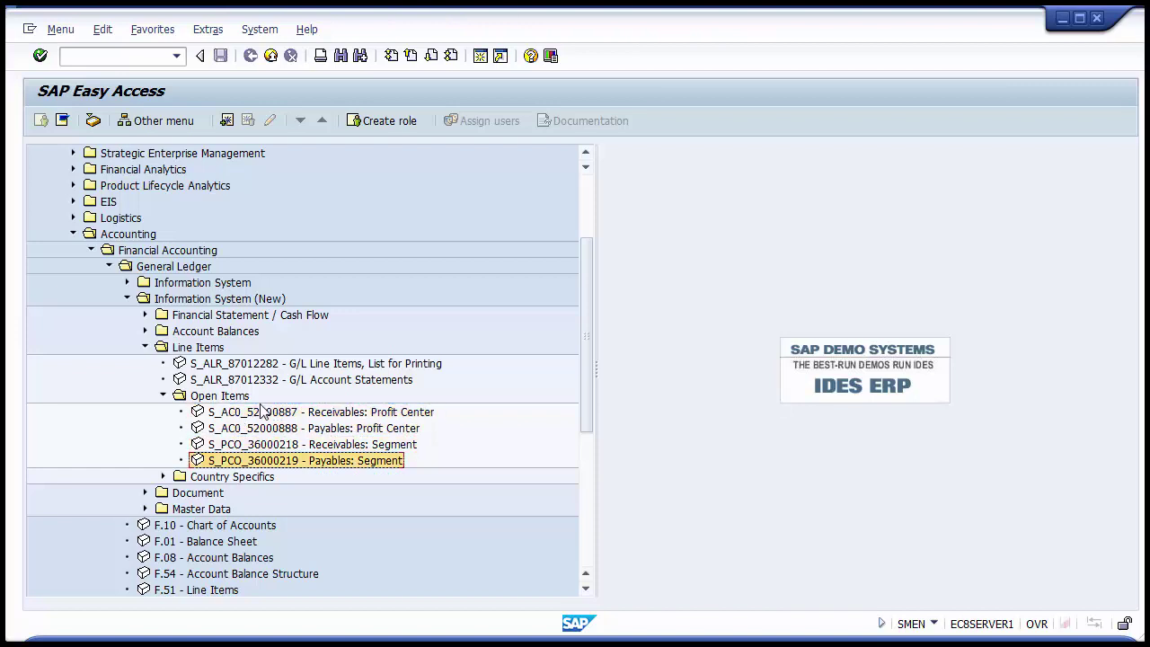
Collapse Open Items and Line Items, and expand Document > General to examine its reports.
{"action": "left_click", "coordinate": [165, 396]}
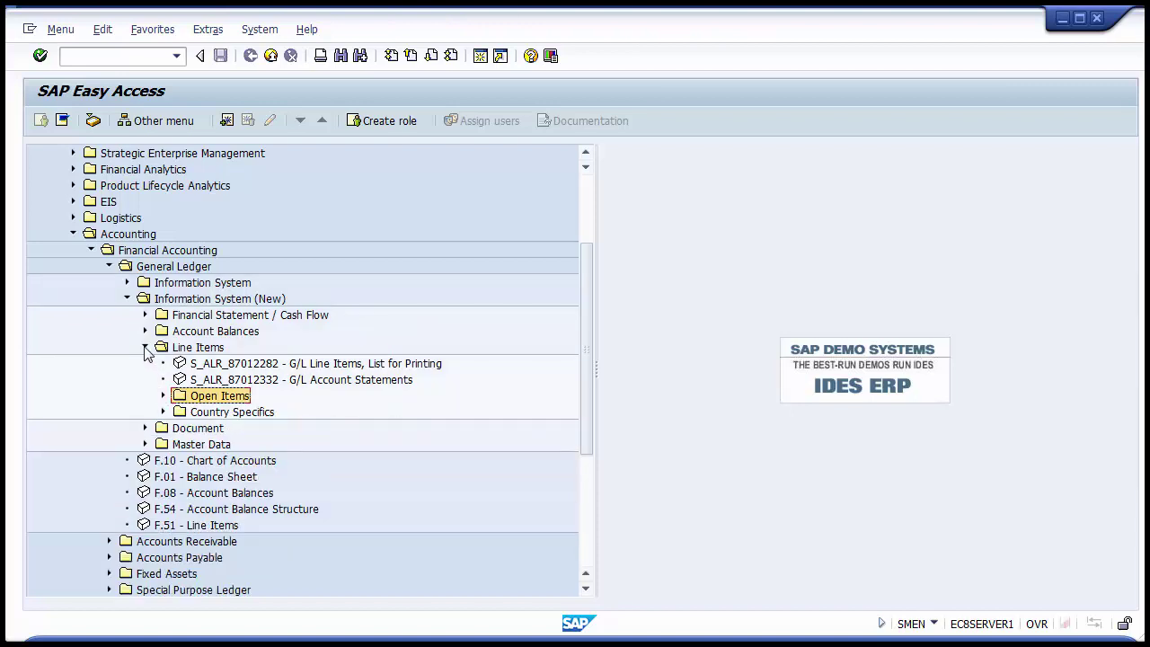
{"action": "left_click", "coordinate": [146, 349]}
{"action": "left_click", "coordinate": [146, 364]}
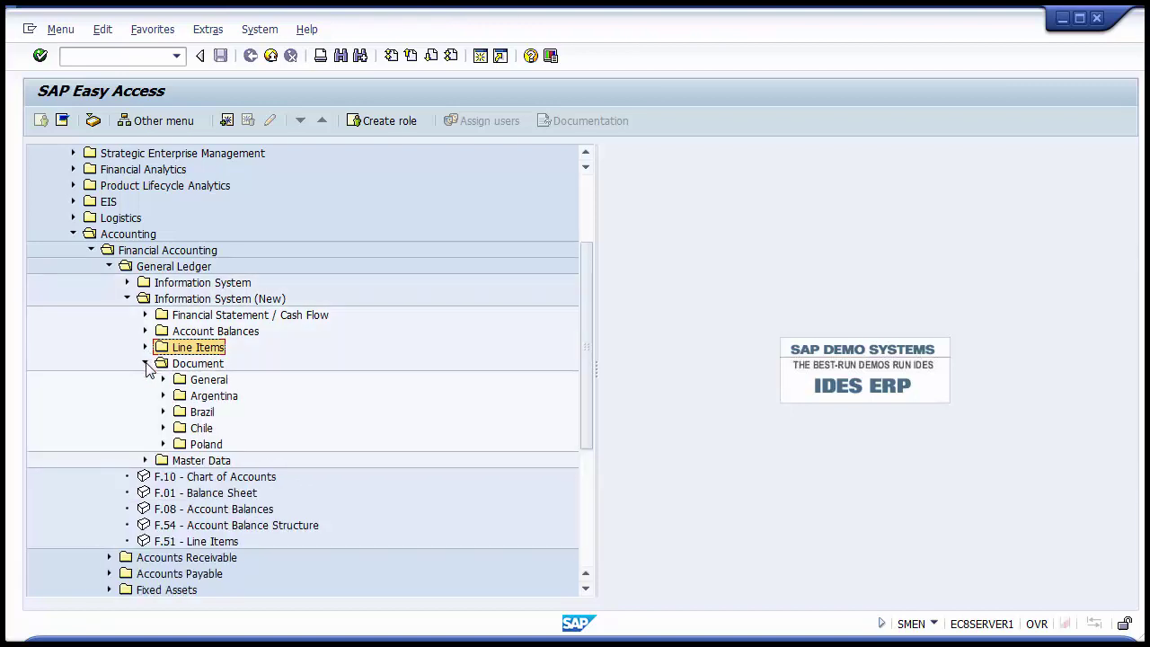
{"action": "left_click", "coordinate": [162, 379]}
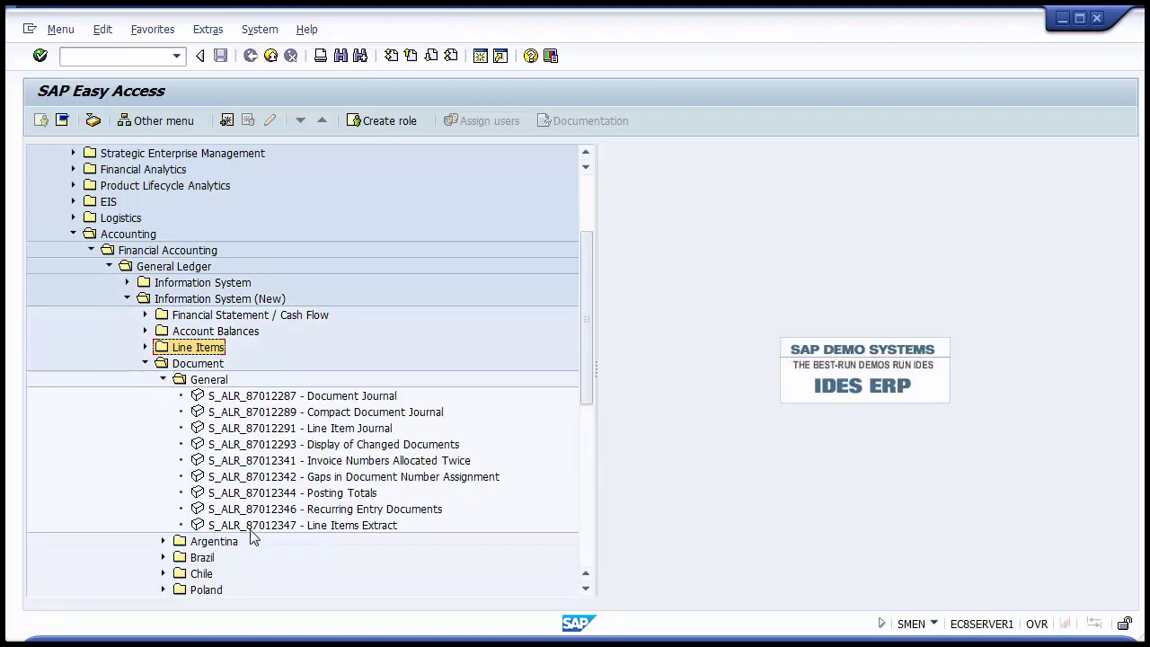
Point out the general document reports one by one, from Document Journal to Gaps in Document Number Assignment.
{"action": "left_click", "coordinate": [322, 396]}
{"action": "left_click", "coordinate": [321, 412]}
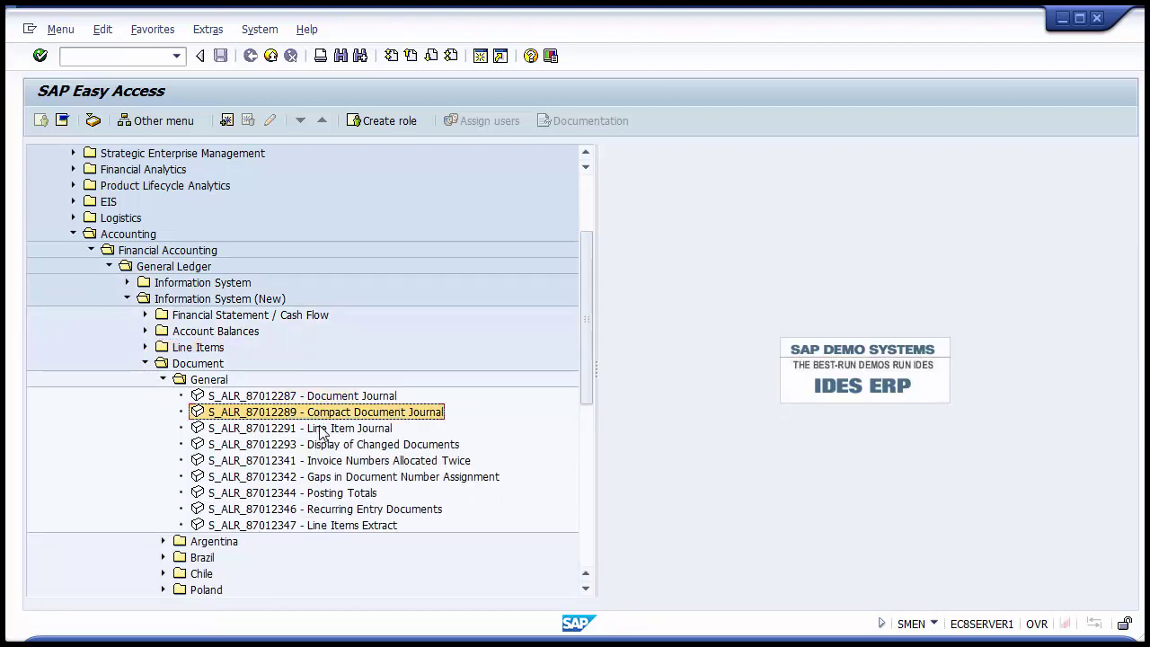
{"action": "left_click", "coordinate": [321, 428]}
{"action": "left_click", "coordinate": [320, 446]}
{"action": "left_click", "coordinate": [320, 476]}
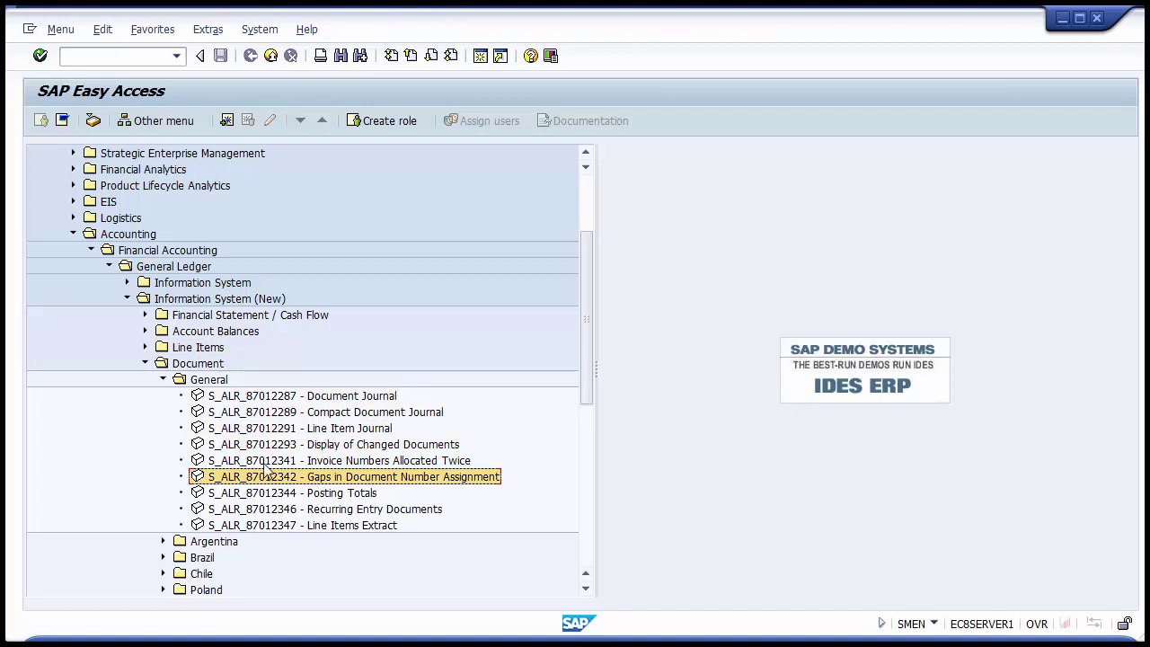
Collapse the menu tree from Document up to Information Systems, and switch to the New GL Reports slide in PowerPoint.
{"action": "left_click", "coordinate": [145, 364]}
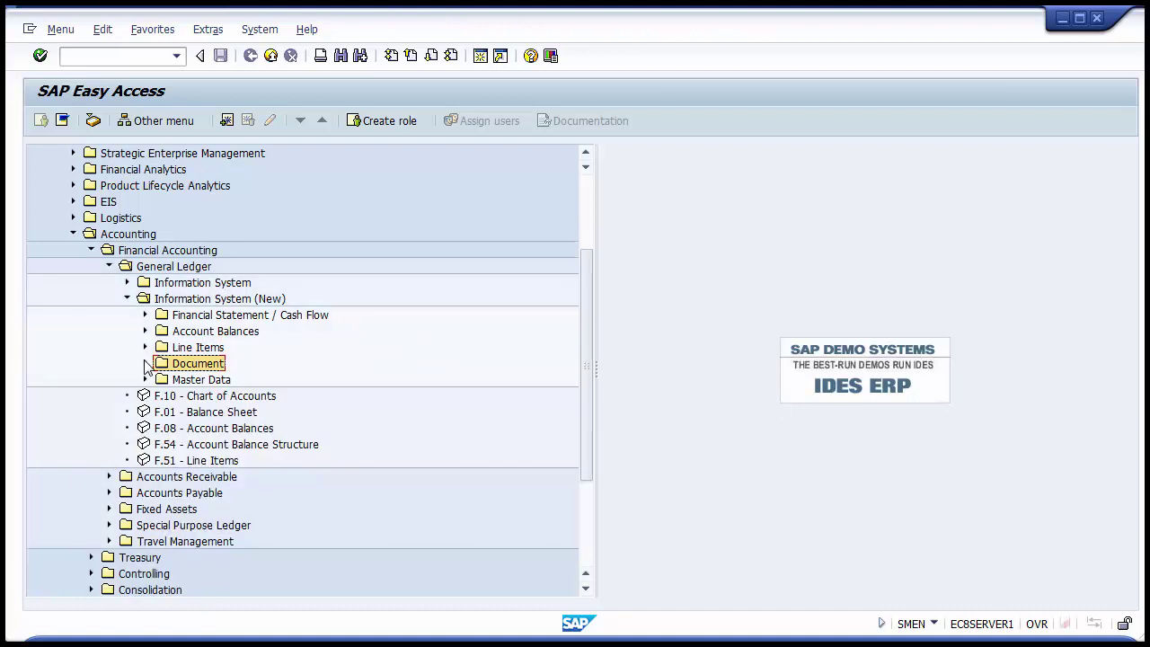
{"action": "left_click", "coordinate": [127, 299]}
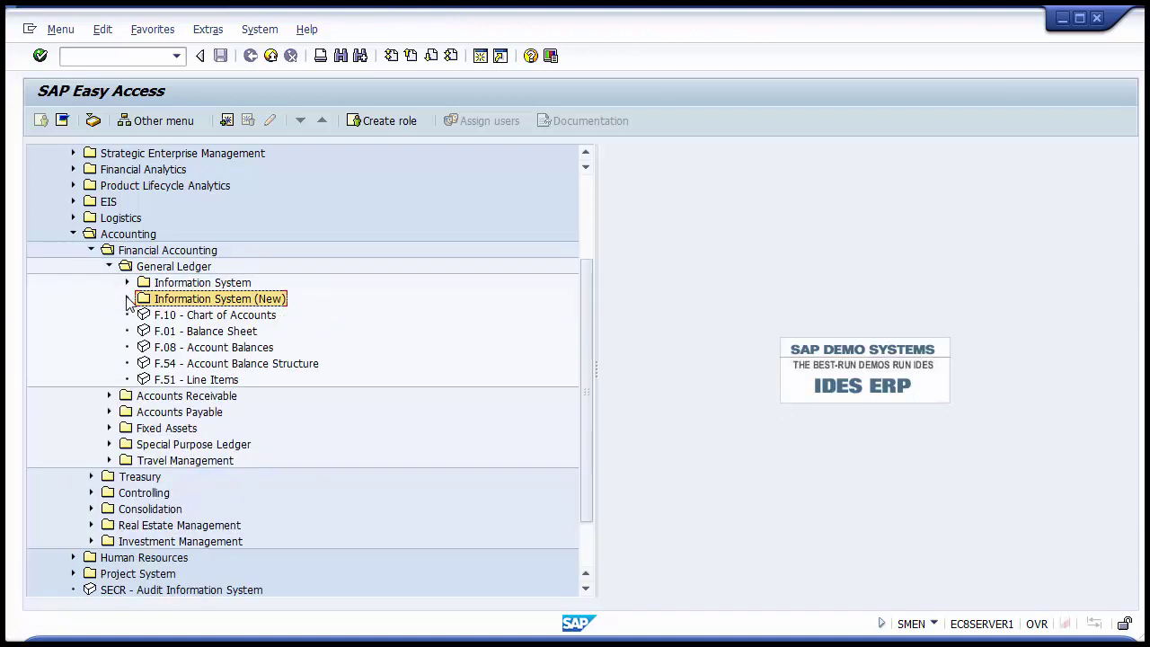
{"action": "left_click", "coordinate": [109, 266]}
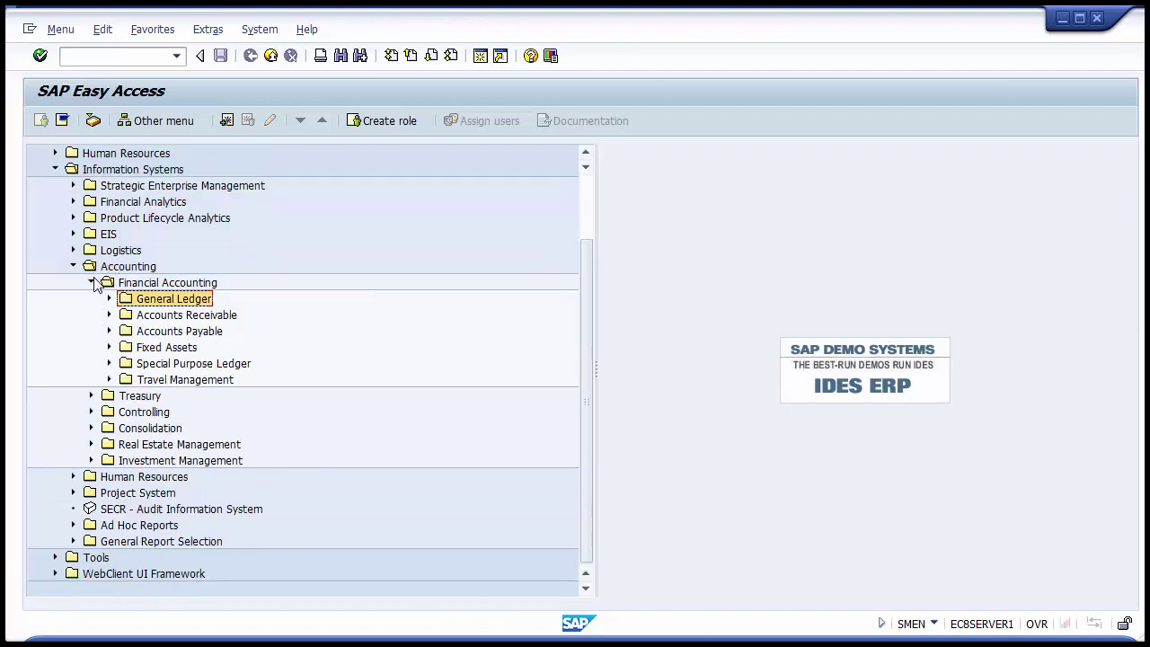
{"action": "left_click", "coordinate": [92, 283]}
{"action": "left_click", "coordinate": [56, 267]}
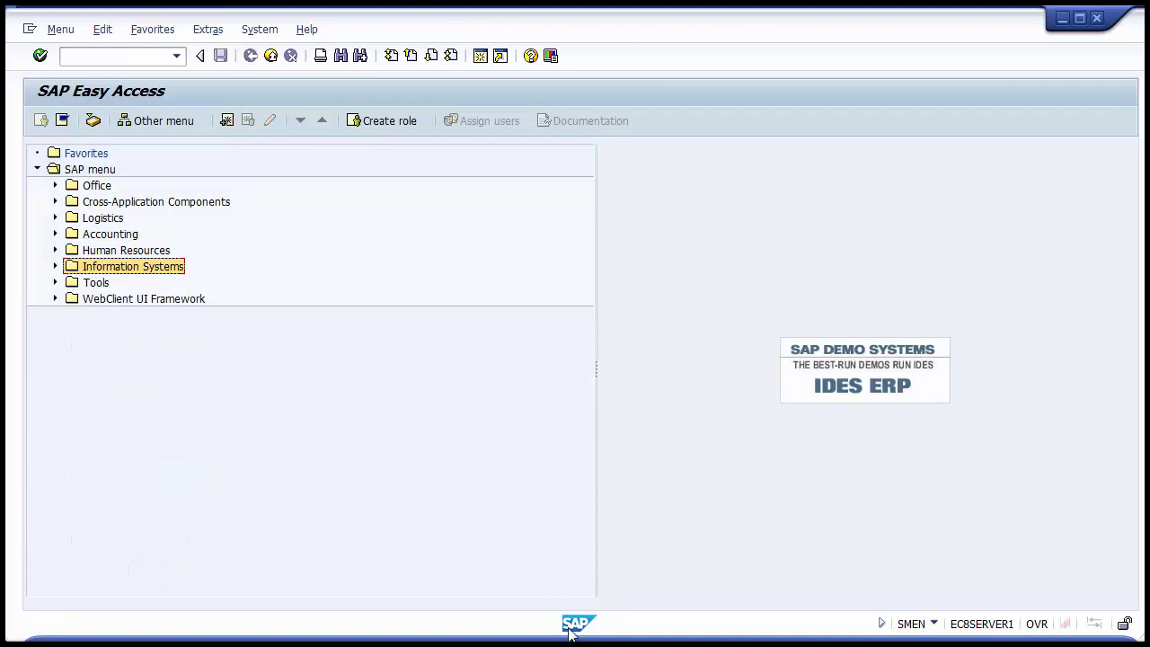
{"action": "left_click", "coordinate": [615, 641]}
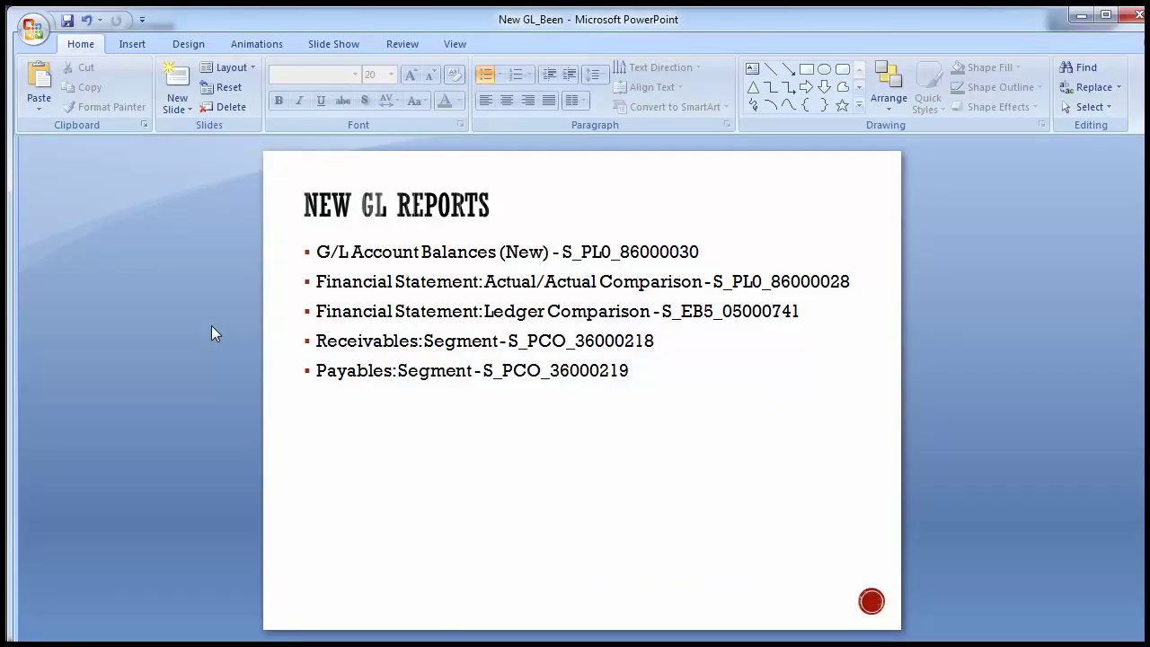